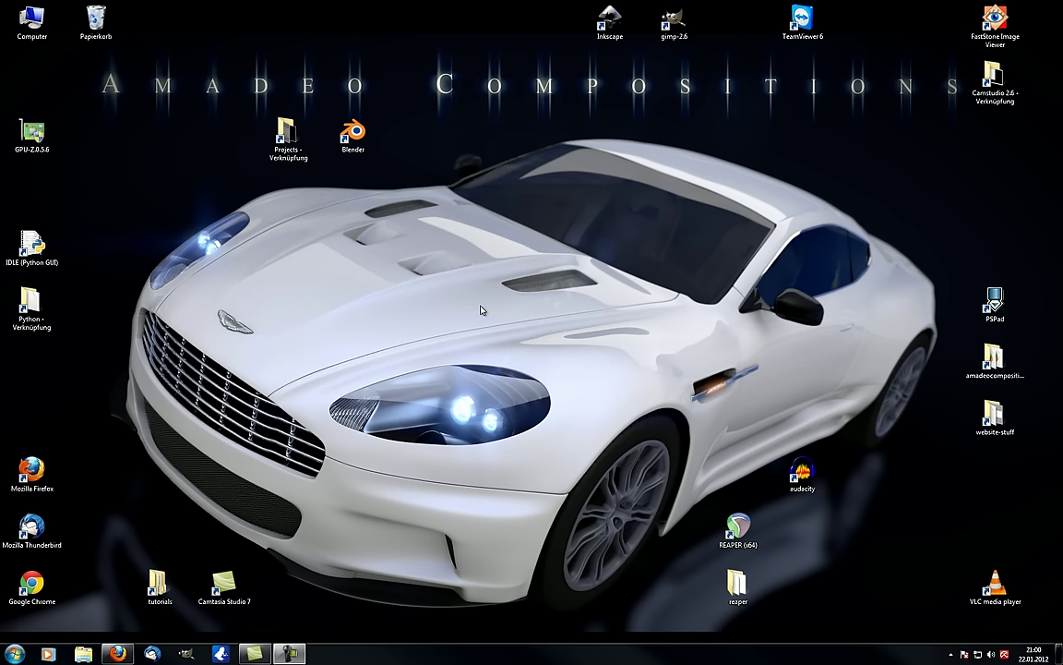
Launch Blender and dismiss the splash screen to reach the default cube scene.
{"action": "double_click", "coordinate": [353, 134]}
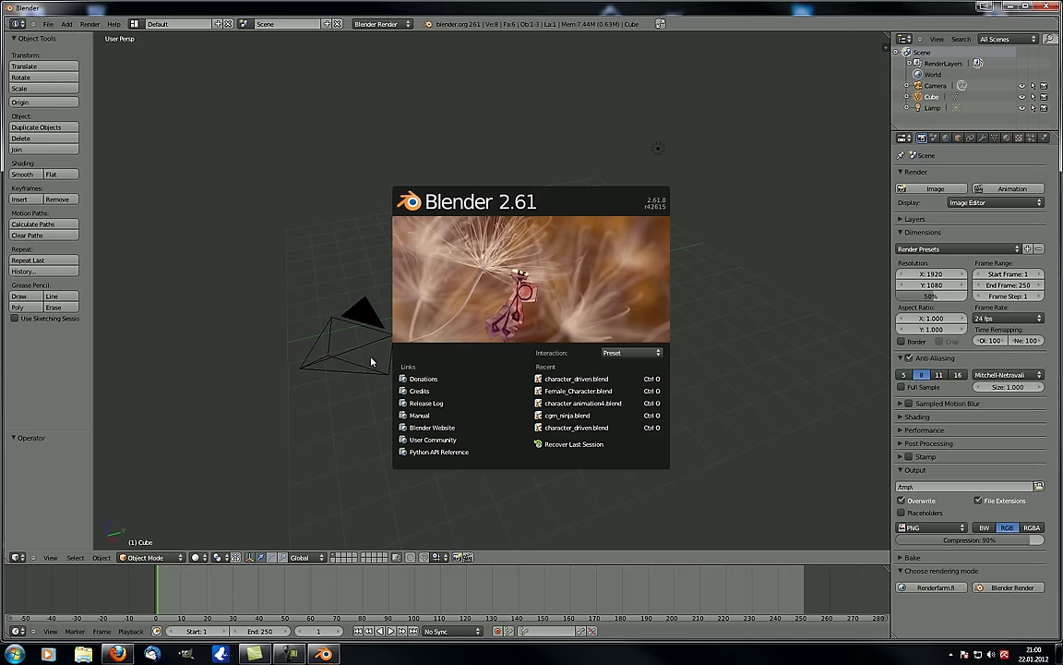
{"action": "left_click", "coordinate": [350, 424]}
{"action": "middle_click_drag", "start_coordinate": [332, 405], "coordinate": [471, 379]}
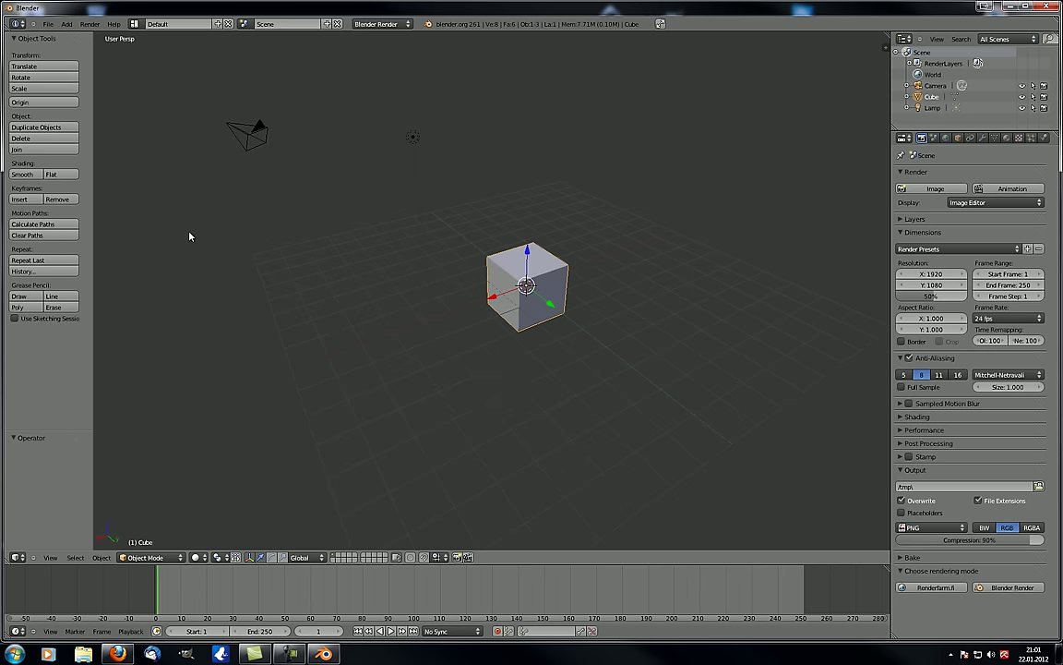
Try moving the default cube across the ground plane with the global Z axis locked.
{"action": "mouse_move", "coordinate": [551, 328]}
{"action": "middle_mouse_down"}
{"action": "mouse_move", "coordinate": [560, 328]}
{"action": "mouse_move", "coordinate": [543, 332]}
{"action": "middle_mouse_up"}
{"action": "middle_click_drag", "start_coordinate": [520, 291], "coordinate": [560, 319]}
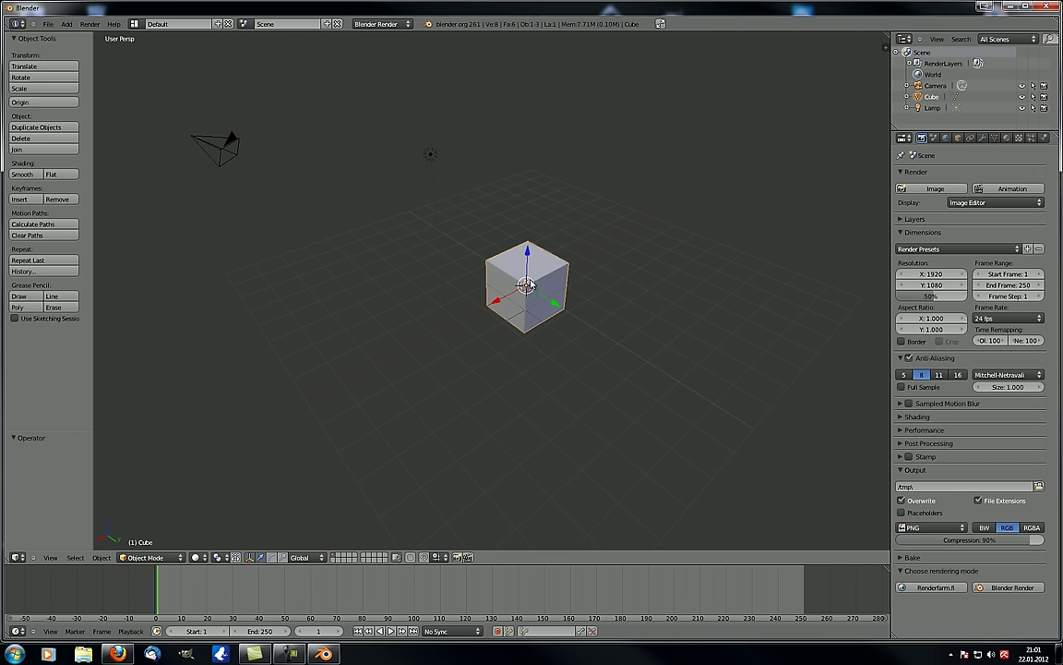
{"action": "middle_click_drag", "start_coordinate": [526, 285], "coordinate": [465, 341]}
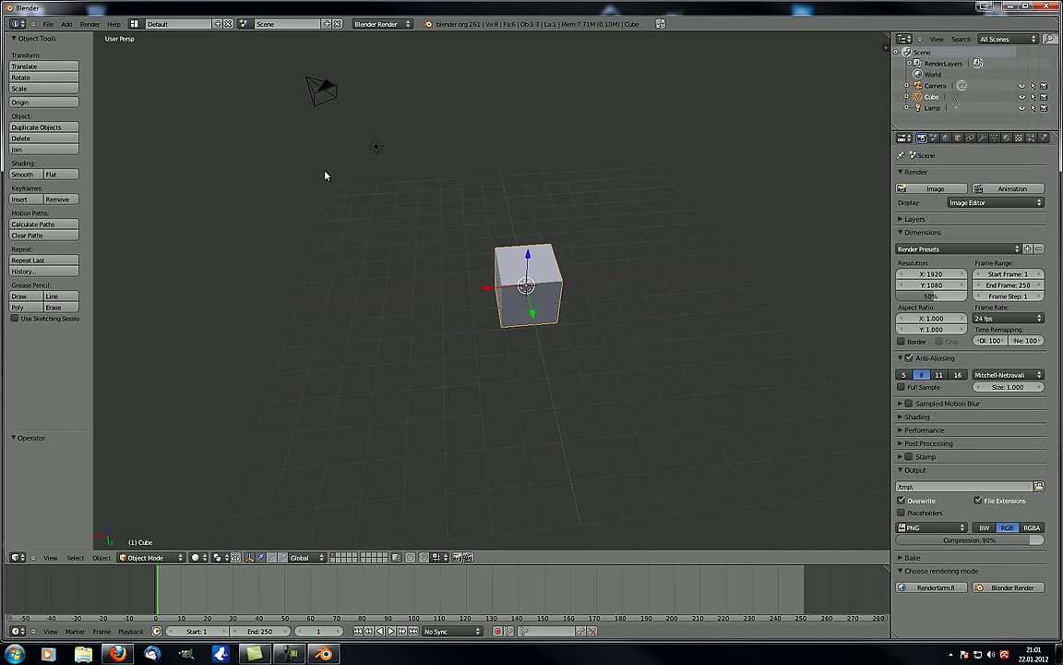
{"action": "middle_click_drag", "start_coordinate": [377, 285], "coordinate": [418, 289]}
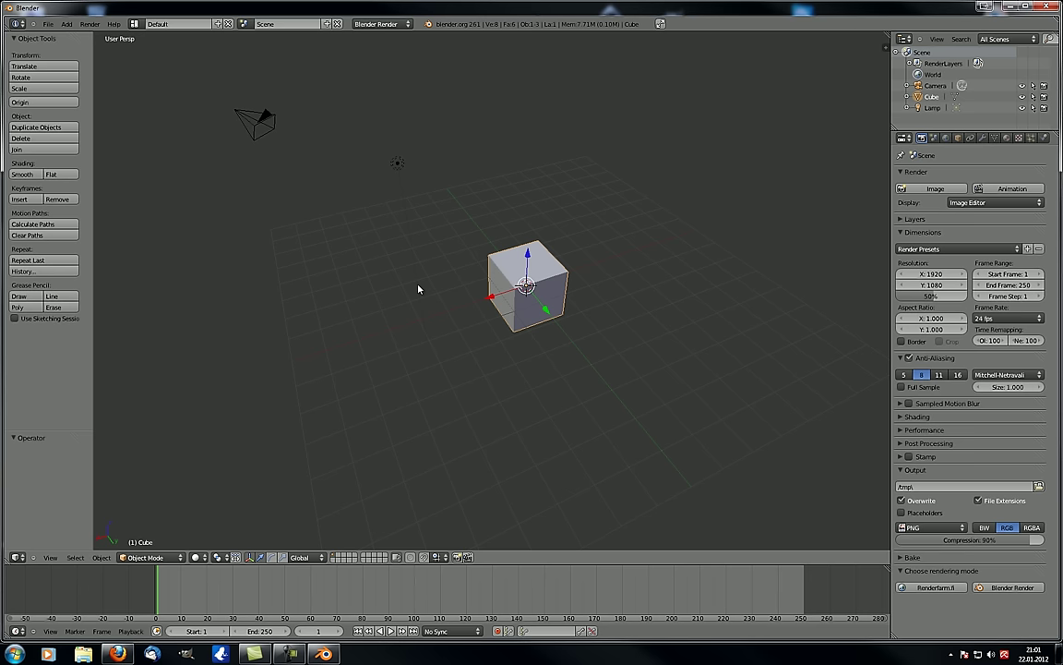
{"action": "key", "text": "g"}
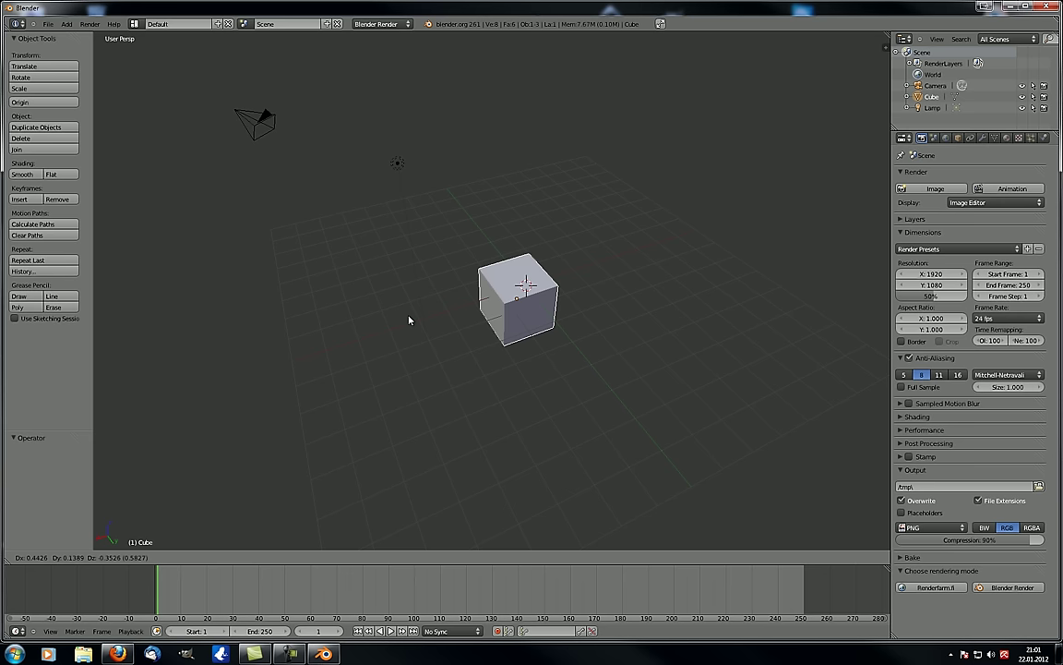
{"action": "key", "text": "shift+z"}
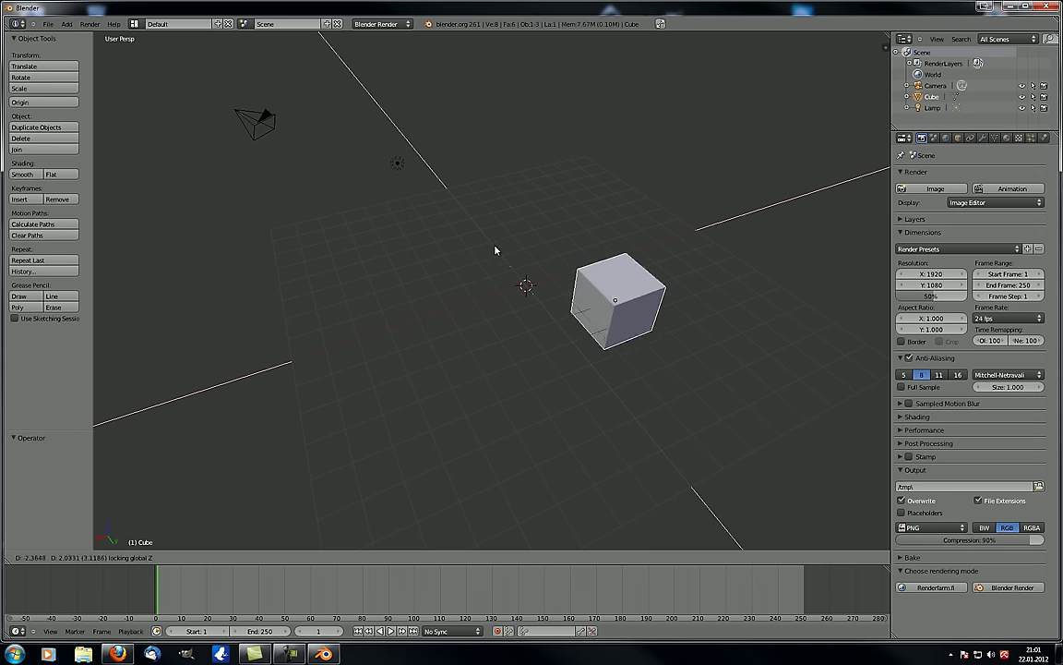
{"action": "right_click", "coordinate": [385, 280]}
Try scaling the cube only in X and Y by locking the global Z axis.
{"action": "middle_click_drag", "start_coordinate": [391, 346], "coordinate": [340, 308]}
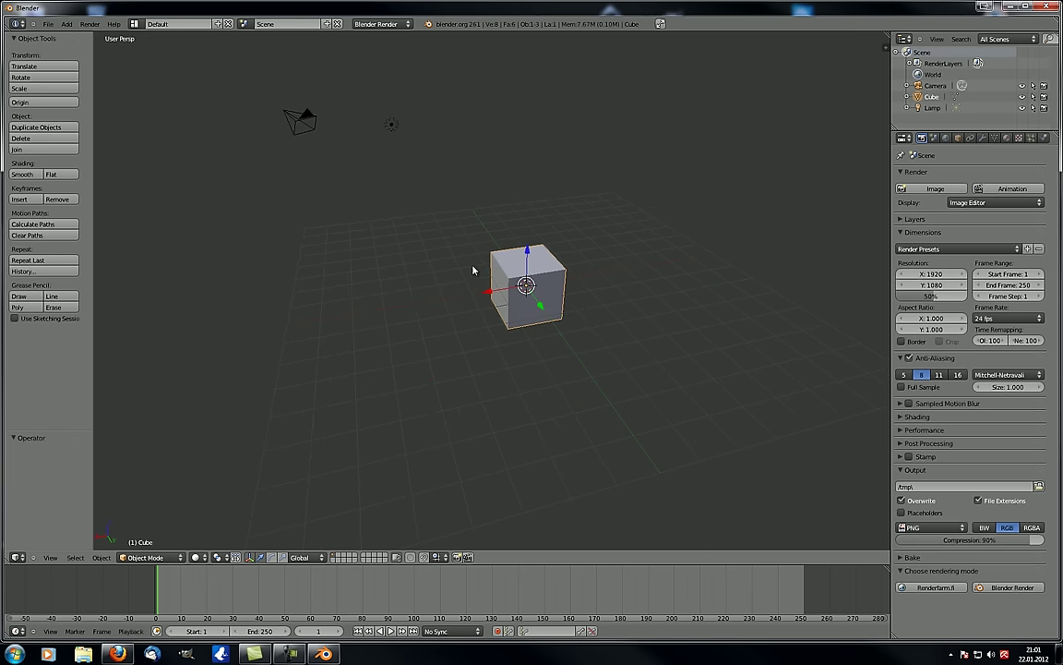
{"action": "key", "text": "s"}
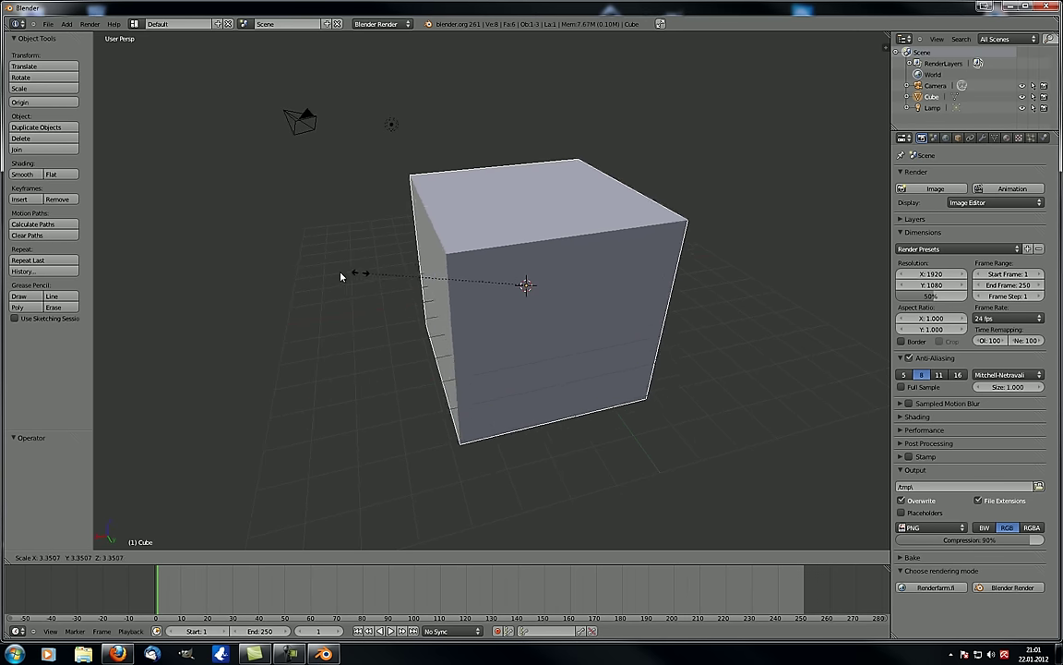
{"action": "key", "text": "shift+z"}
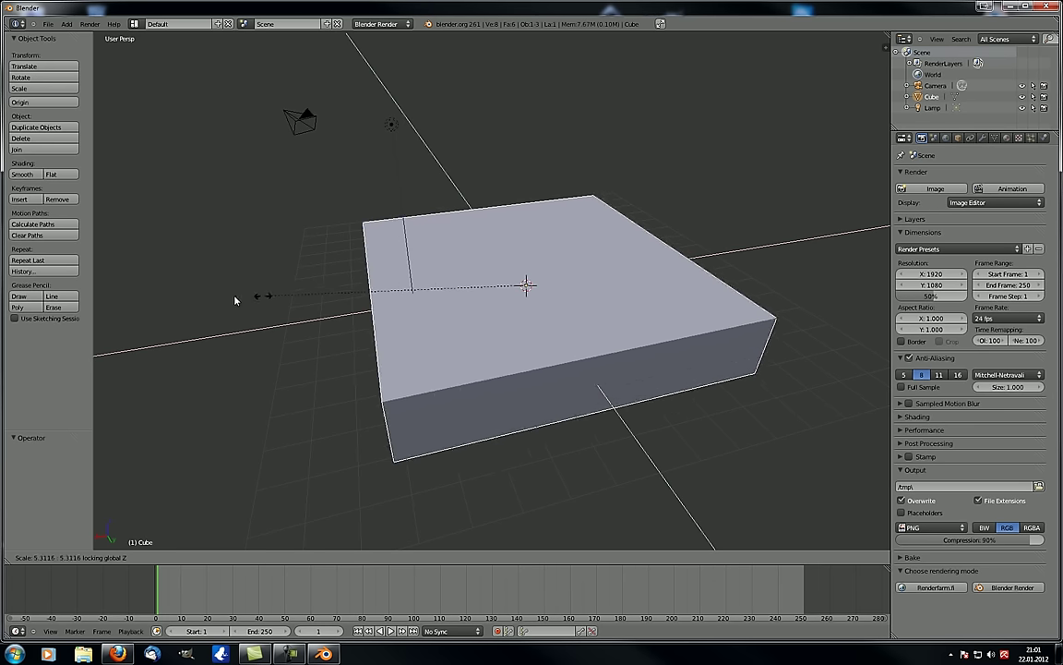
{"action": "key", "text": "Escape"}
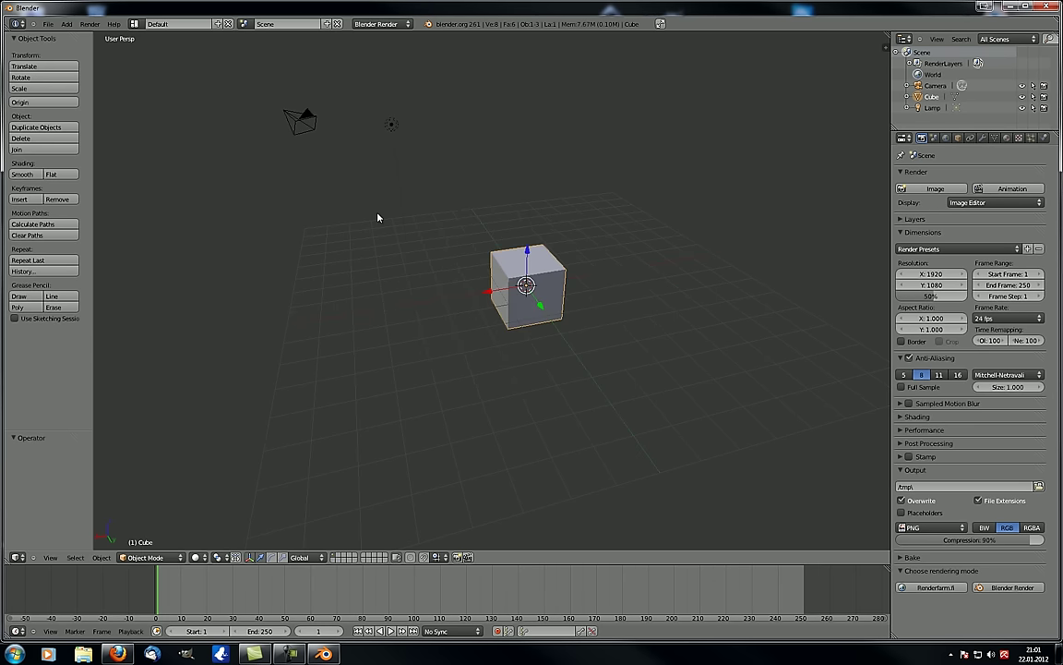
Try rotating the cube around the global Z axis and with its local Z axis locked.
{"action": "mouse_move", "coordinate": [417, 245]}
{"action": "middle_mouse_down"}
{"action": "mouse_move", "coordinate": [454, 253]}
{"action": "mouse_move", "coordinate": [417, 259]}
{"action": "mouse_move", "coordinate": [435, 254]}
{"action": "middle_mouse_up"}
{"action": "key", "text": "r"}
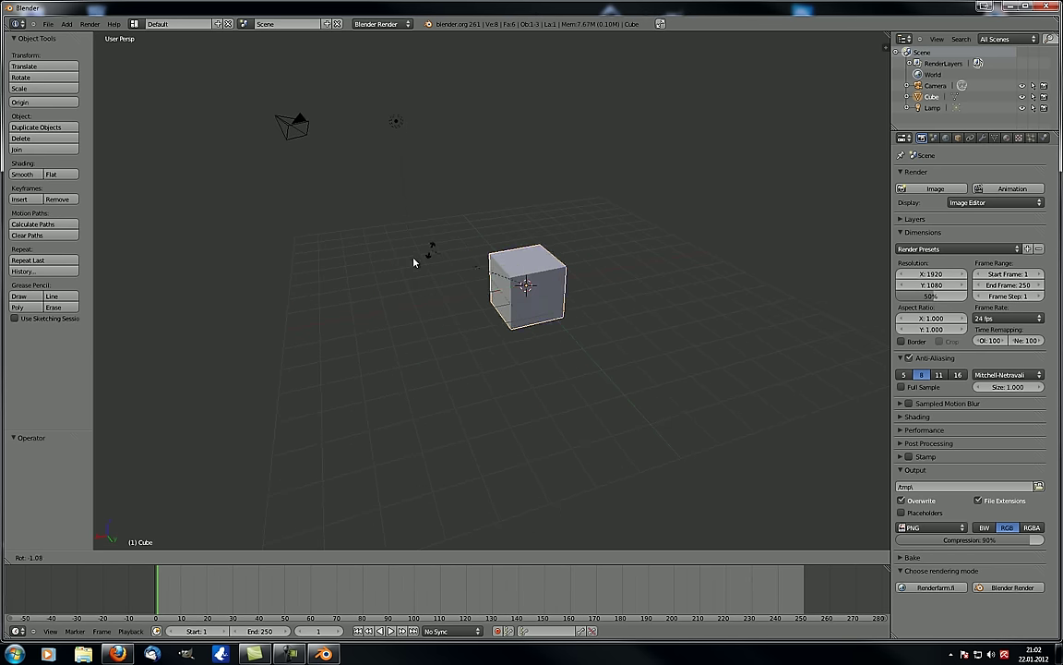
{"action": "key", "text": "z"}
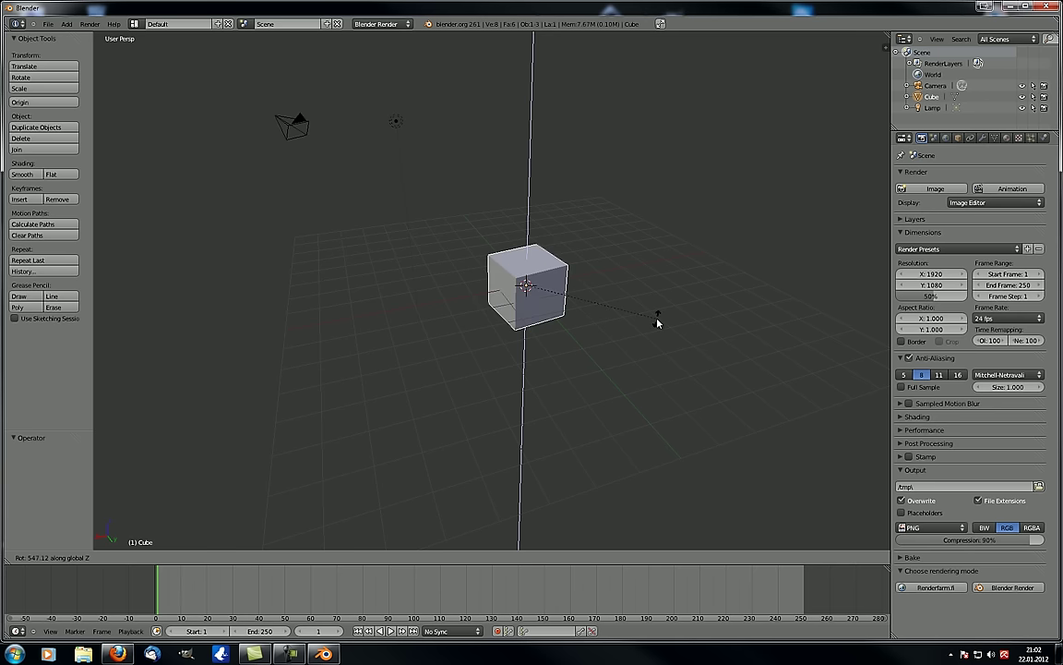
{"action": "key", "text": "shift+z"}
{"action": "key", "text": "shift+z"}
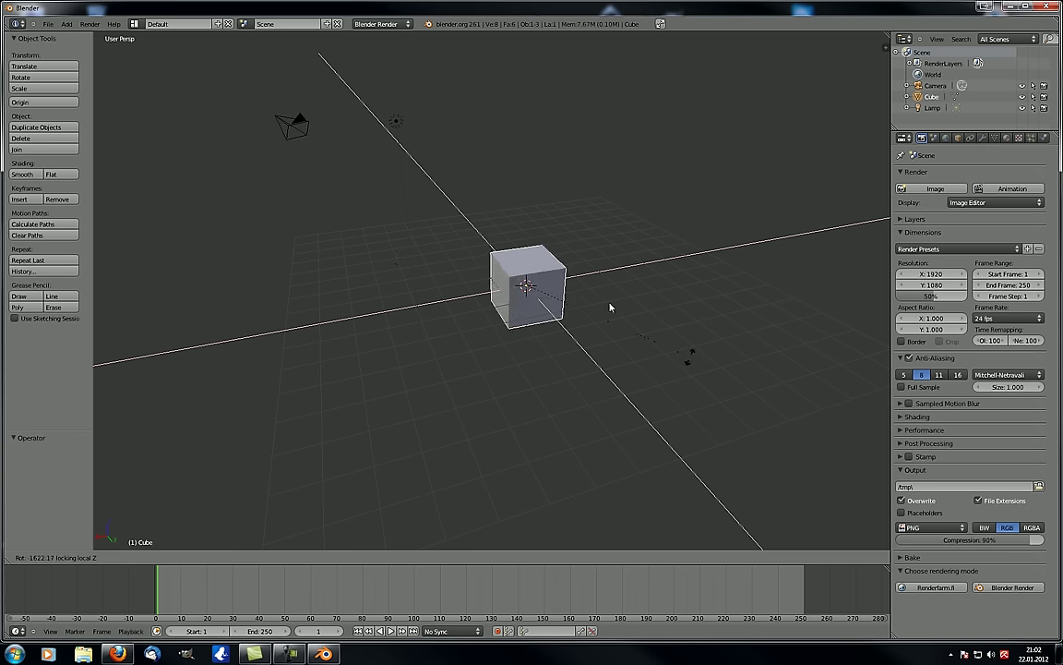
{"action": "right_click", "coordinate": [569, 334]}
Examine the scene from several angles and compare the perspective view with the camera view.
{"action": "middle_click_drag", "start_coordinate": [562, 216], "coordinate": [551, 221]}
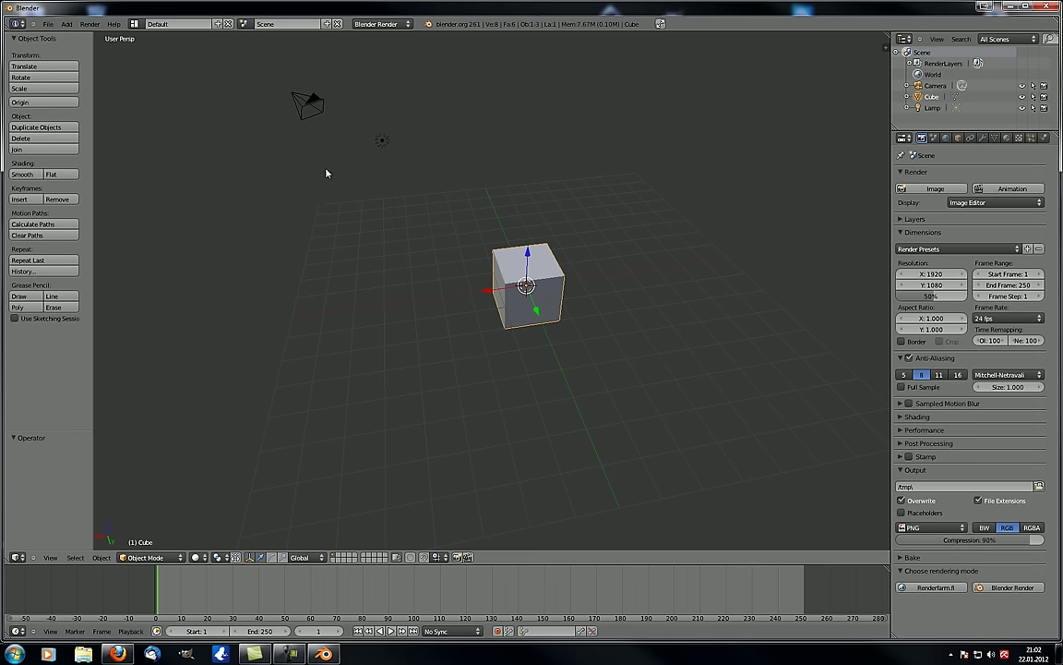
{"action": "middle_click_drag", "start_coordinate": [325, 170], "coordinate": [529, 219]}
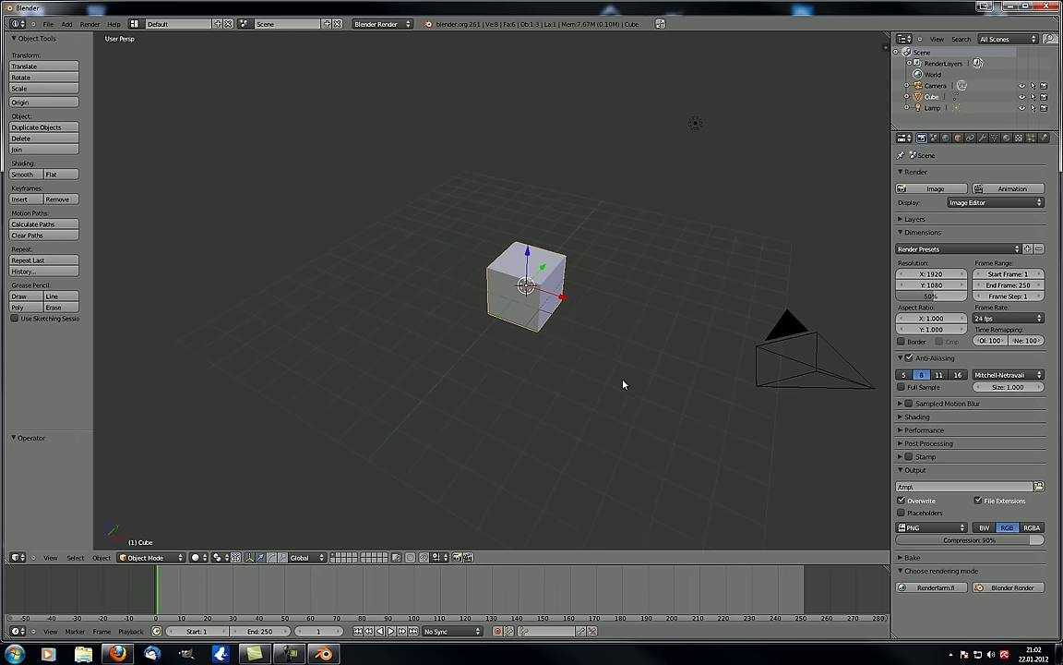
{"action": "middle_click_drag", "start_coordinate": [624, 385], "coordinate": [467, 286]}
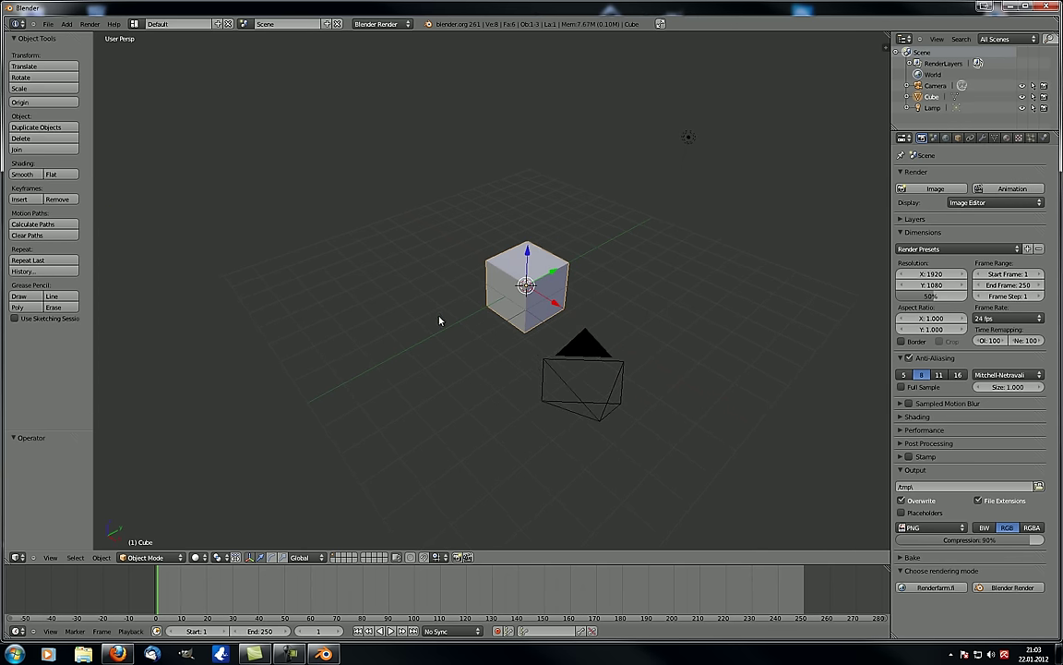
{"action": "mouse_move", "coordinate": [439, 321]}
{"action": "middle_mouse_down"}
{"action": "mouse_move", "coordinate": [499, 325]}
{"action": "mouse_move", "coordinate": [449, 316]}
{"action": "middle_mouse_up"}
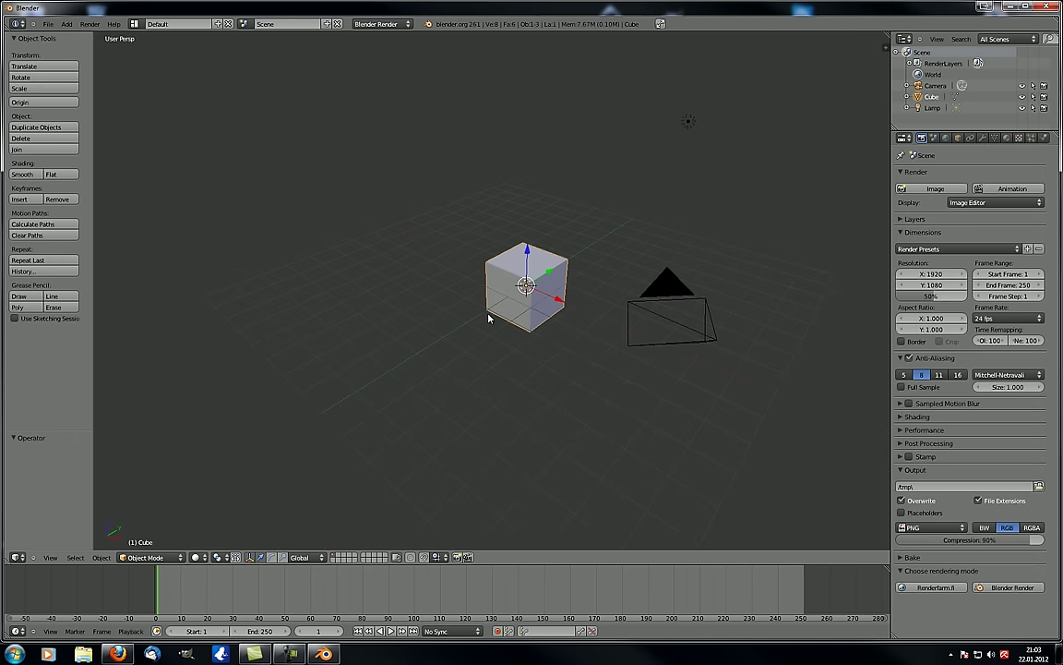
{"action": "key", "text": "KP_0"}
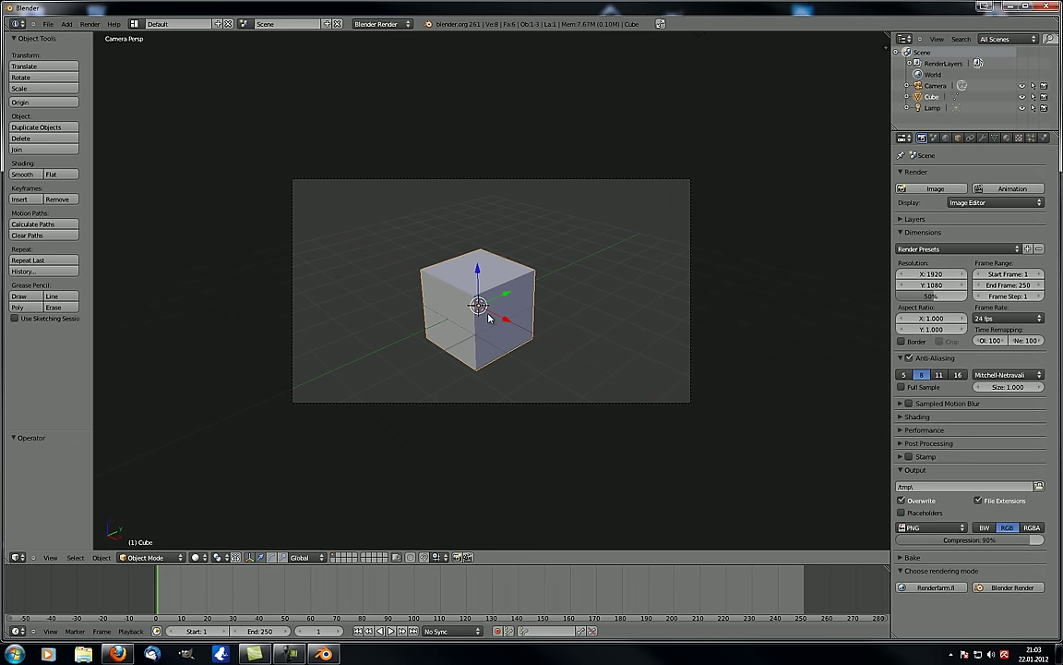
{"action": "key", "text": "KP_0"}
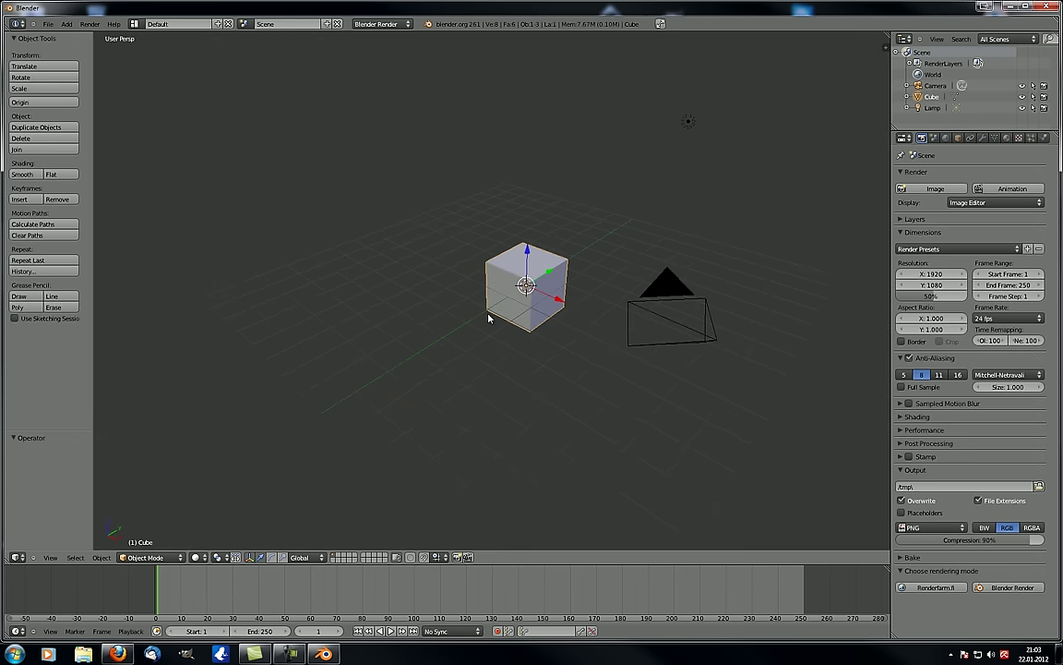
{"action": "key", "text": "KP_0"}
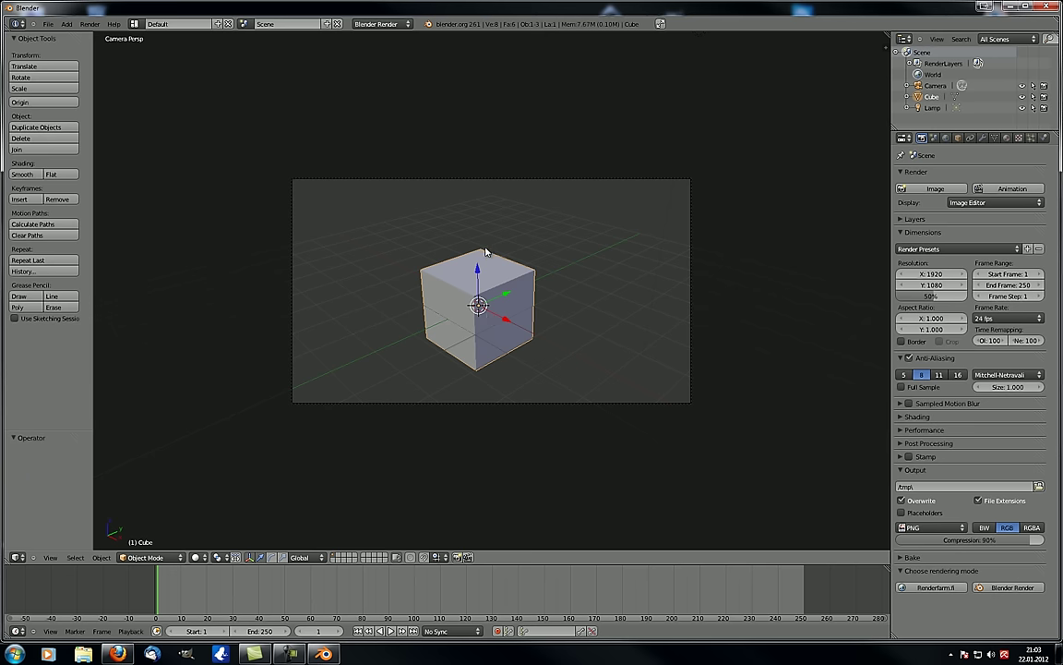
Select the camera and try moving it freely from different angles in the perspective view.
{"action": "mouse_move", "coordinate": [469, 243]}
{"action": "middle_mouse_down"}
{"action": "mouse_move", "coordinate": [574, 232]}
{"action": "mouse_move", "coordinate": [399, 236]}
{"action": "mouse_move", "coordinate": [434, 258]}
{"action": "mouse_move", "coordinate": [468, 254]}
{"action": "middle_mouse_up"}
{"action": "scroll", "coordinate": [468, 254], "scroll_direction": "down", "scroll_amount": 4}
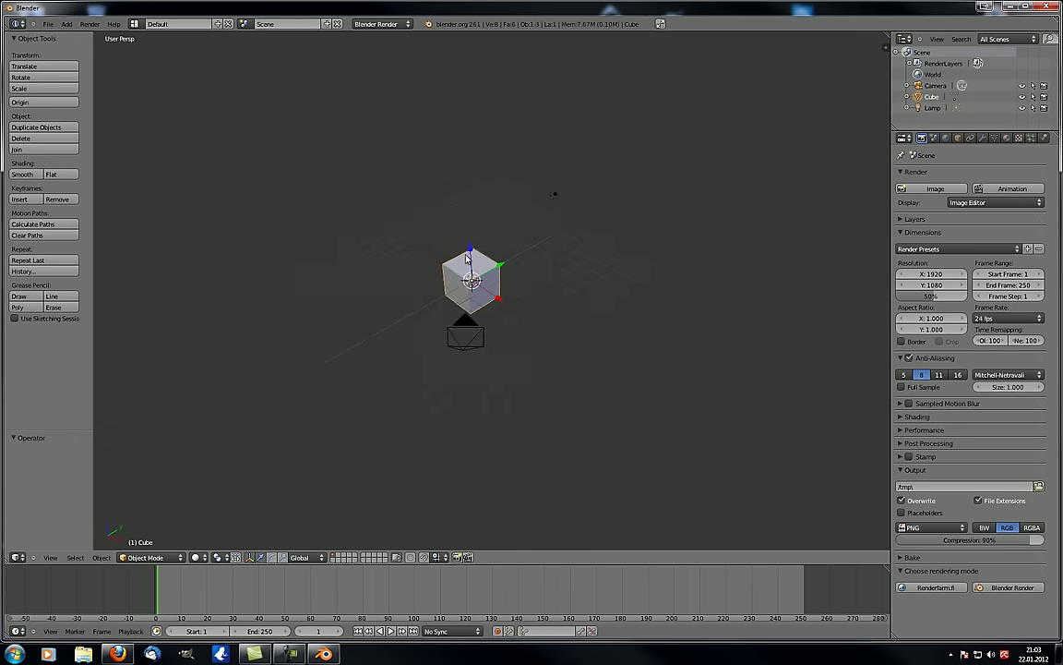
{"action": "middle_click_drag", "start_coordinate": [465, 317], "coordinate": [474, 308]}
{"action": "scroll", "coordinate": [474, 309], "scroll_direction": "up", "scroll_amount": 4}
{"action": "middle_click_drag", "start_coordinate": [505, 267], "coordinate": [496, 271]}
{"action": "scroll", "coordinate": [496, 270], "scroll_direction": "down", "scroll_amount": 2}
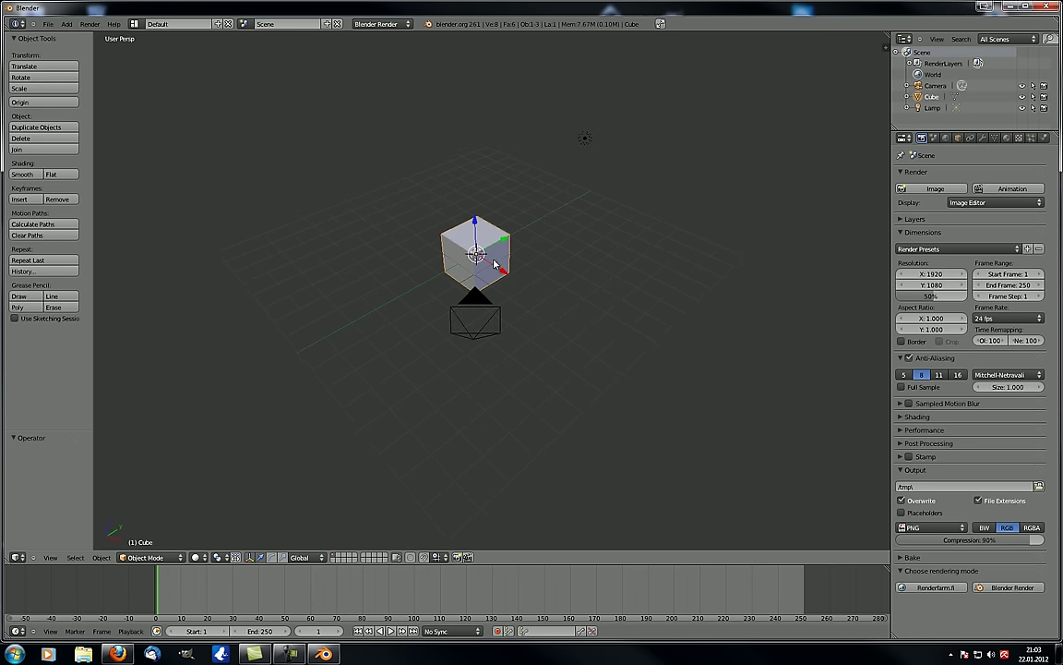
{"action": "right_click", "coordinate": [471, 339]}
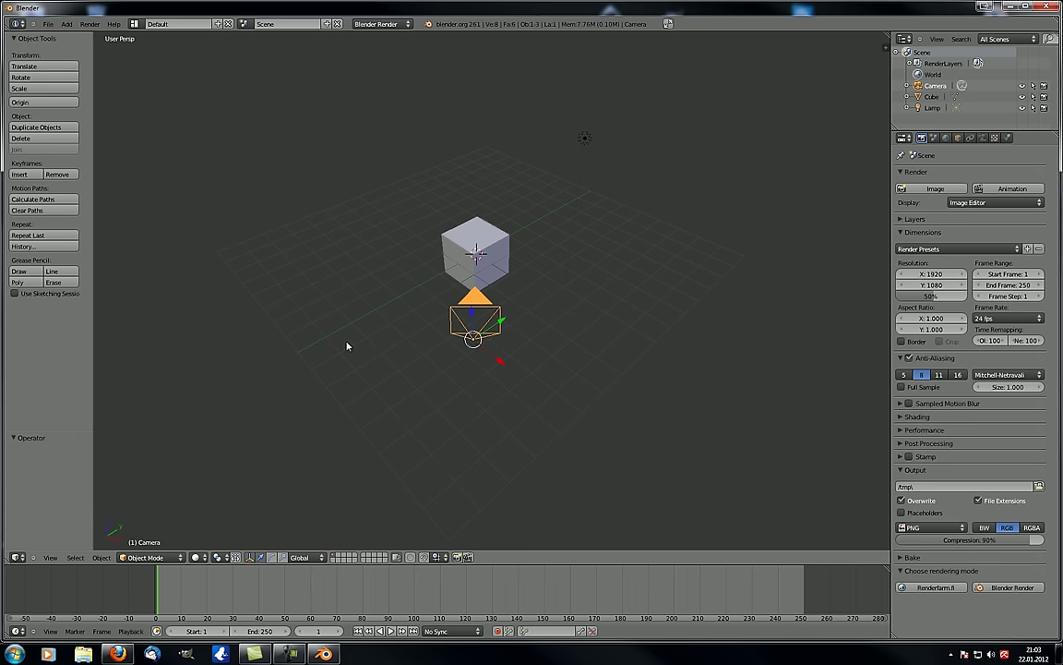
{"action": "middle_click_drag", "start_coordinate": [347, 346], "coordinate": [402, 364]}
{"action": "key", "text": "g"}
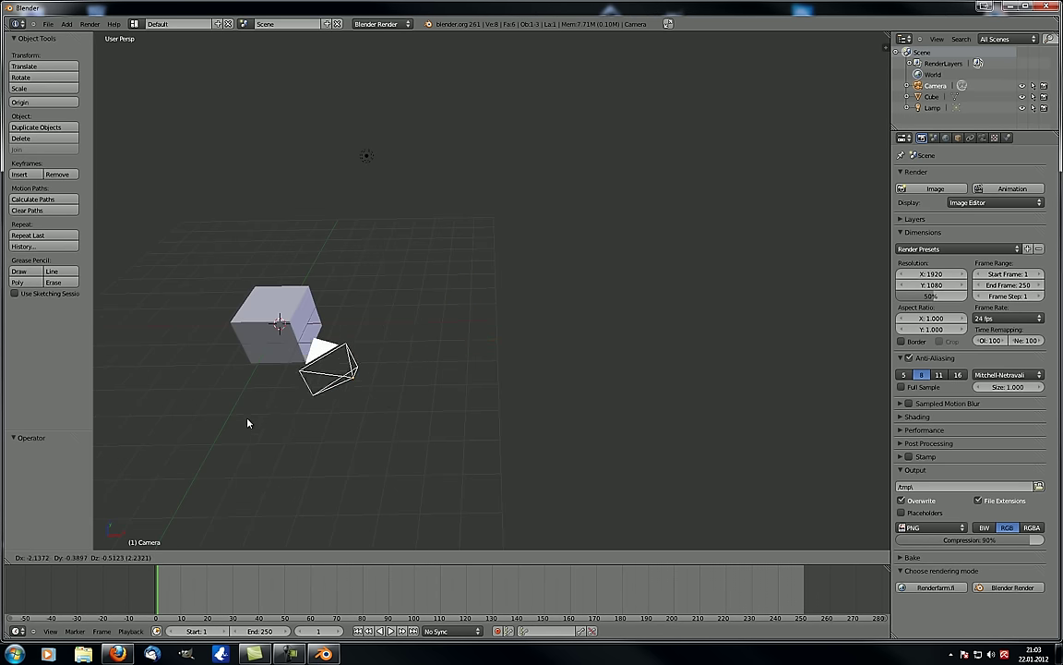
{"action": "right_click", "coordinate": [247, 420]}
{"action": "middle_click_drag", "start_coordinate": [277, 434], "coordinate": [229, 399]}
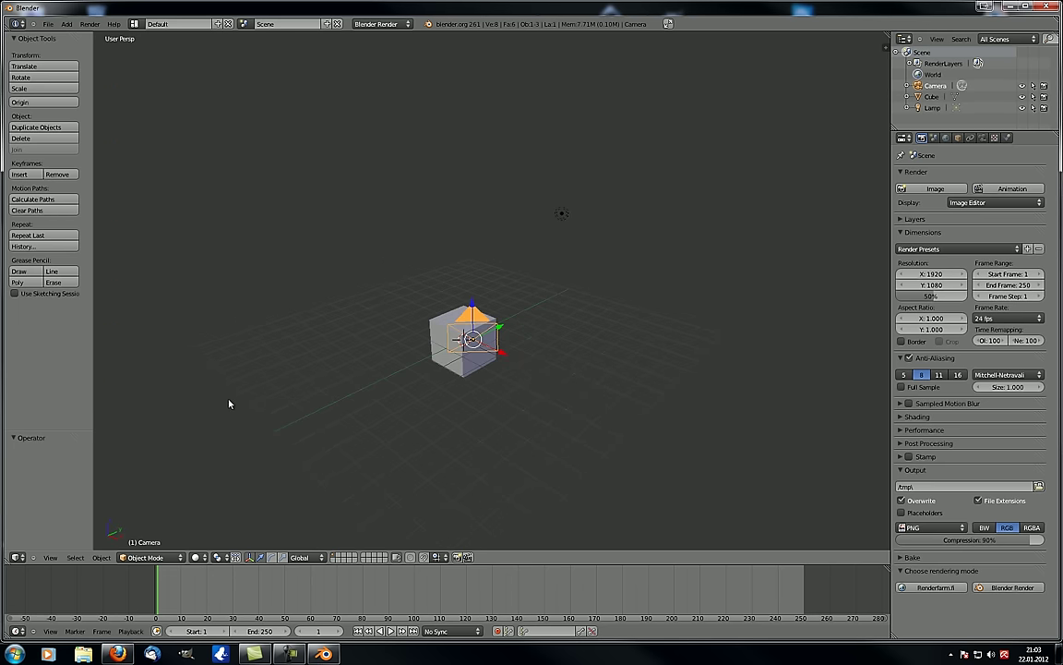
{"action": "key", "text": "g"}
{"action": "right_click", "coordinate": [211, 398]}
Try moving and rotating the selected camera while looking through it.
{"action": "key", "text": "KP_0"}
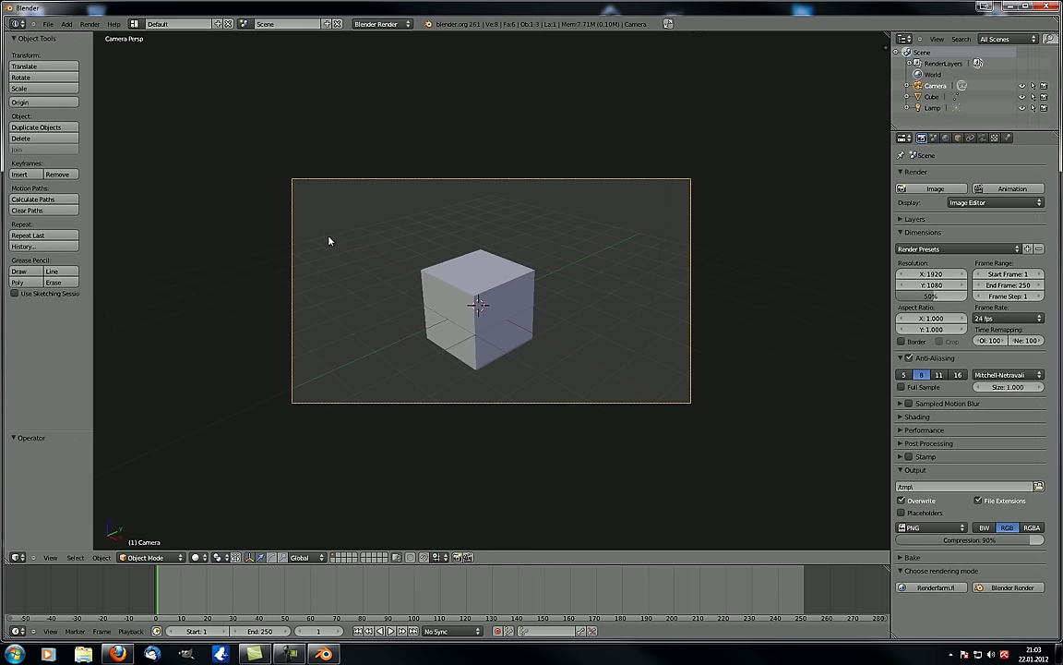
{"action": "key", "text": "g"}
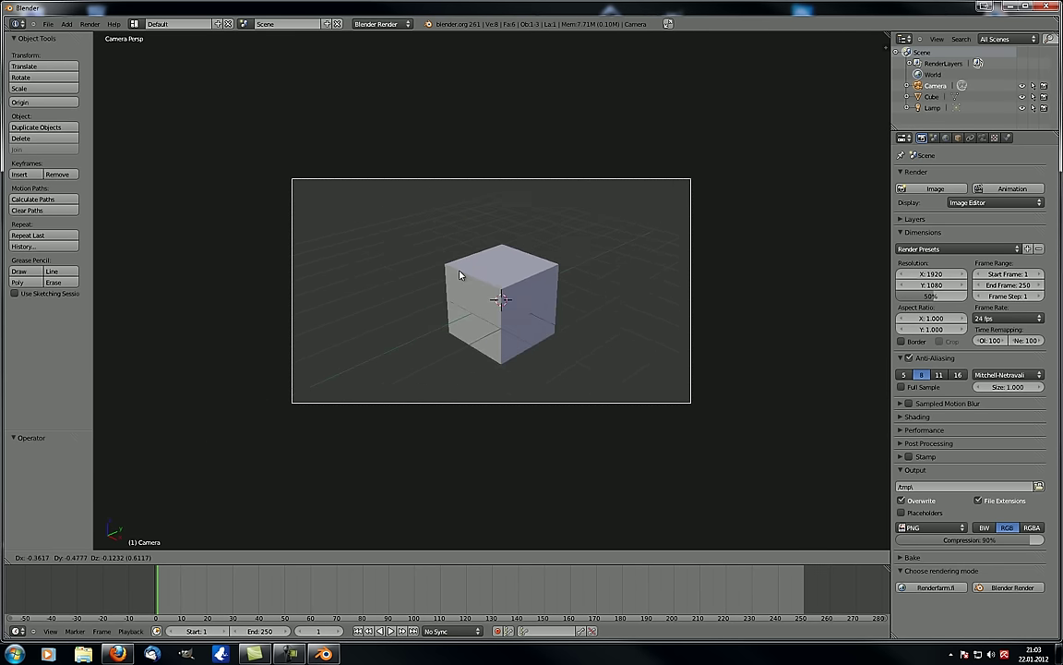
{"action": "left_click", "coordinate": [504, 287]}
{"action": "key", "text": "r"}
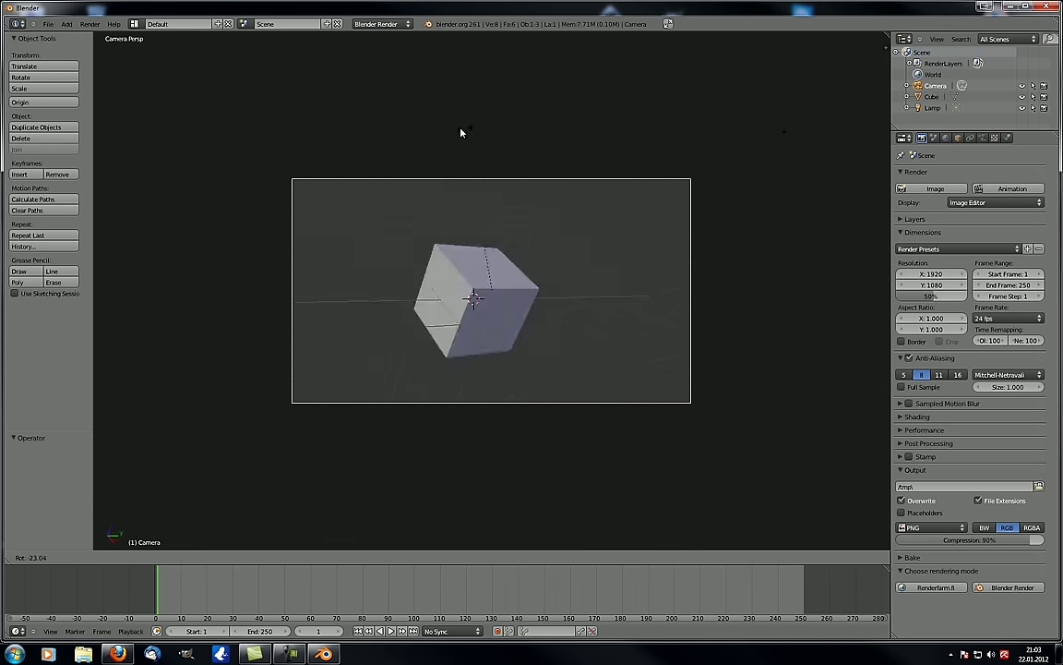
{"action": "right_click", "coordinate": [492, 346]}
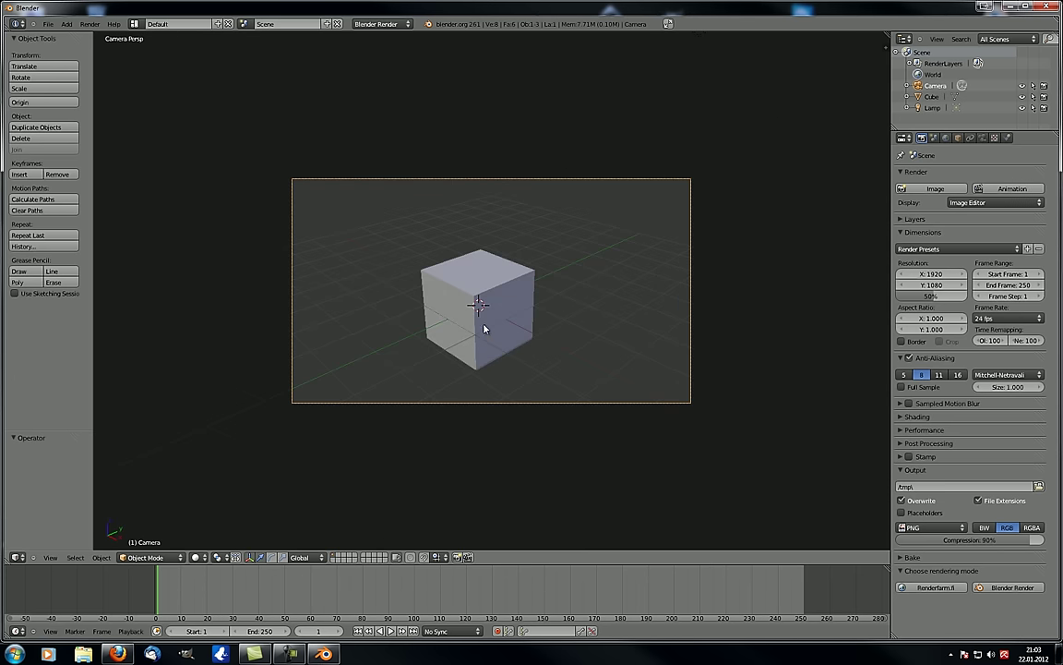
Try moving the camera along its local Z axis in camera view.
{"action": "key", "text": "g"}
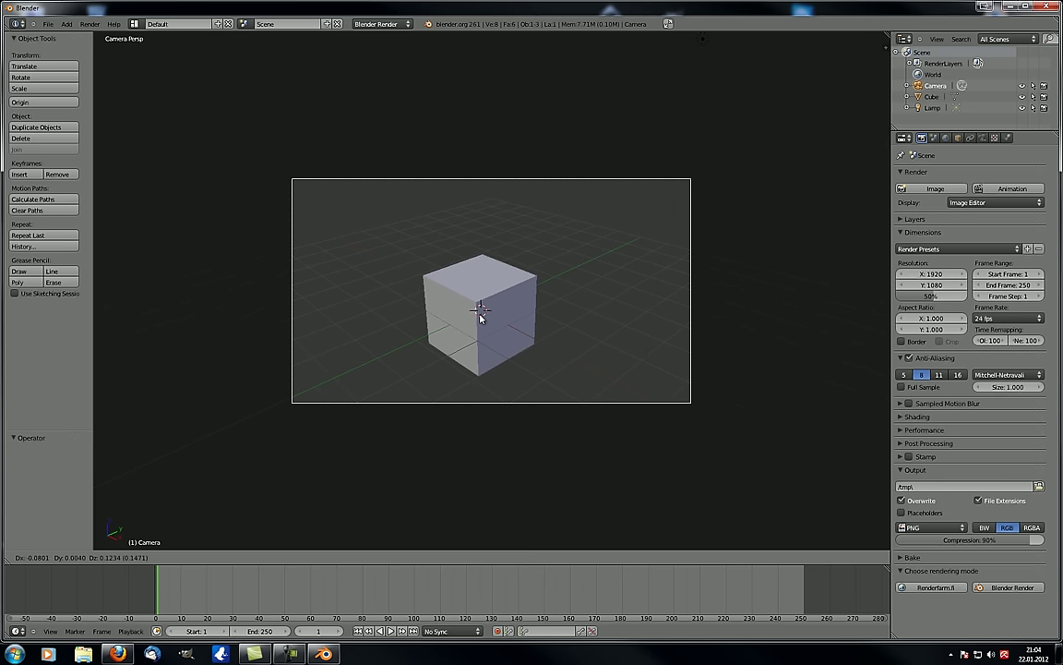
{"action": "key", "text": "z"}
{"action": "key", "text": "z"}
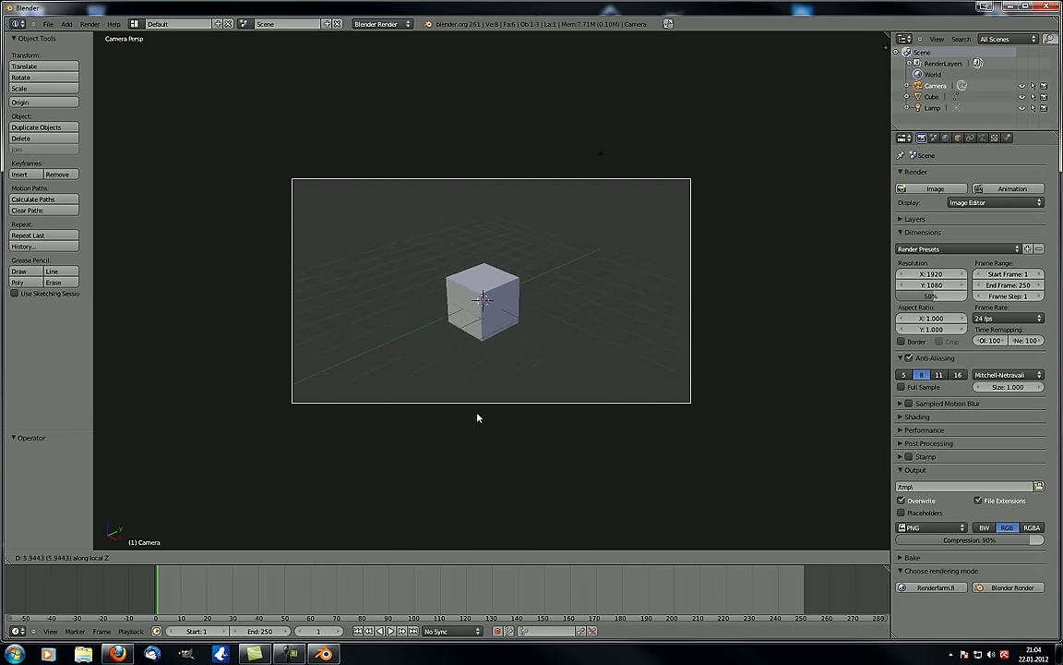
{"action": "left_click", "coordinate": [600, 297]}
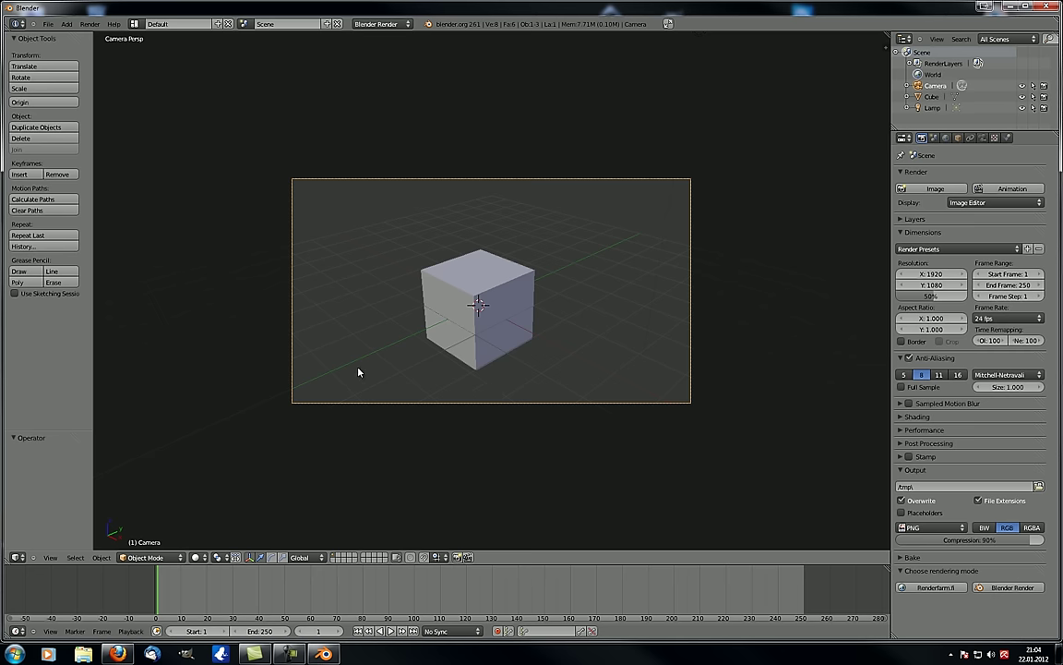
Select the cube and align the camera to a wider perspective view with the cube near the centre.
{"action": "middle_click_drag", "start_coordinate": [359, 372], "coordinate": [453, 376]}
{"action": "middle_click_drag", "start_coordinate": [456, 333], "coordinate": [492, 305]}
{"action": "scroll", "coordinate": [475, 380], "scroll_direction": "down", "scroll_amount": 5}
{"action": "right_click", "coordinate": [444, 416]}
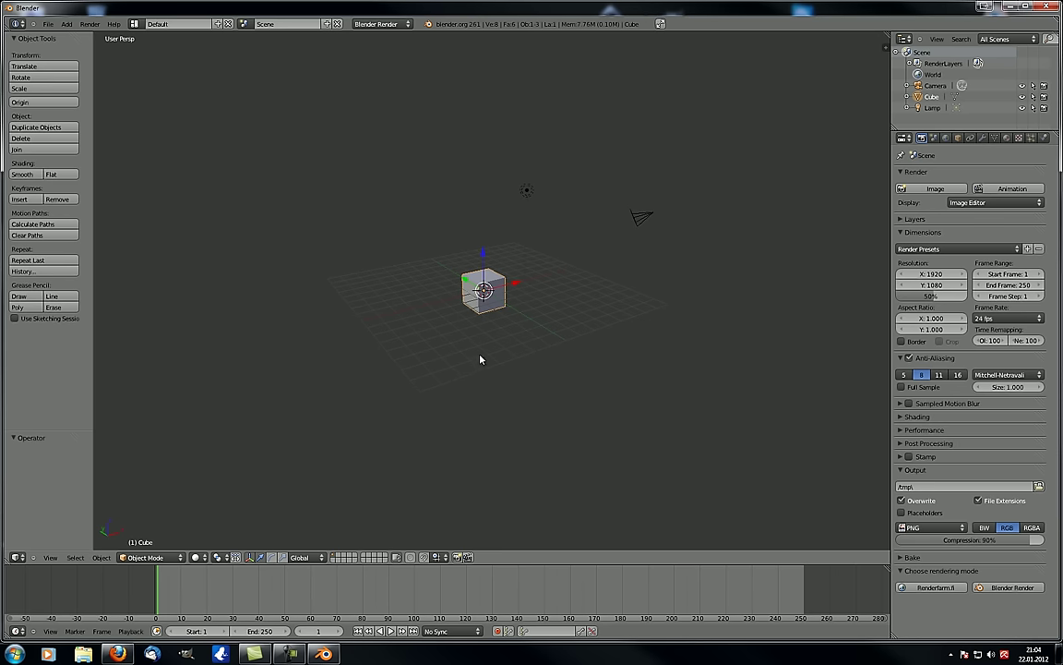
{"action": "key", "text": "ctrl+alt+KP_0"}
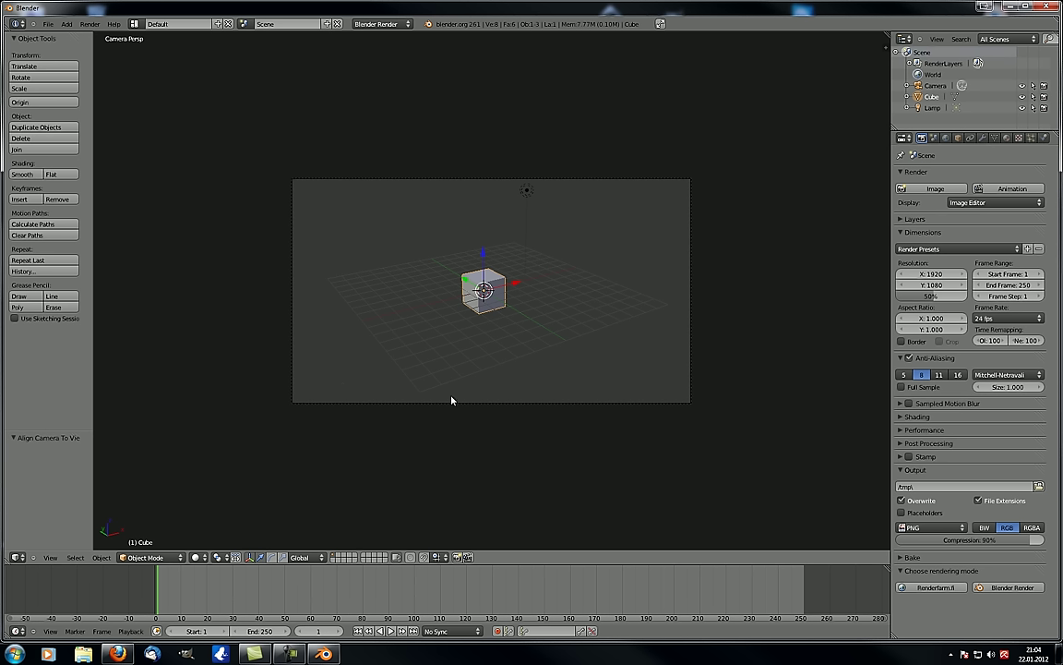
Try aligning the camera to a zoomed-in orthographic view of the cube.
{"action": "middle_click_drag", "start_coordinate": [533, 326], "coordinate": [527, 332]}
{"action": "scroll", "coordinate": [482, 298], "scroll_direction": "up", "scroll_amount": 8}
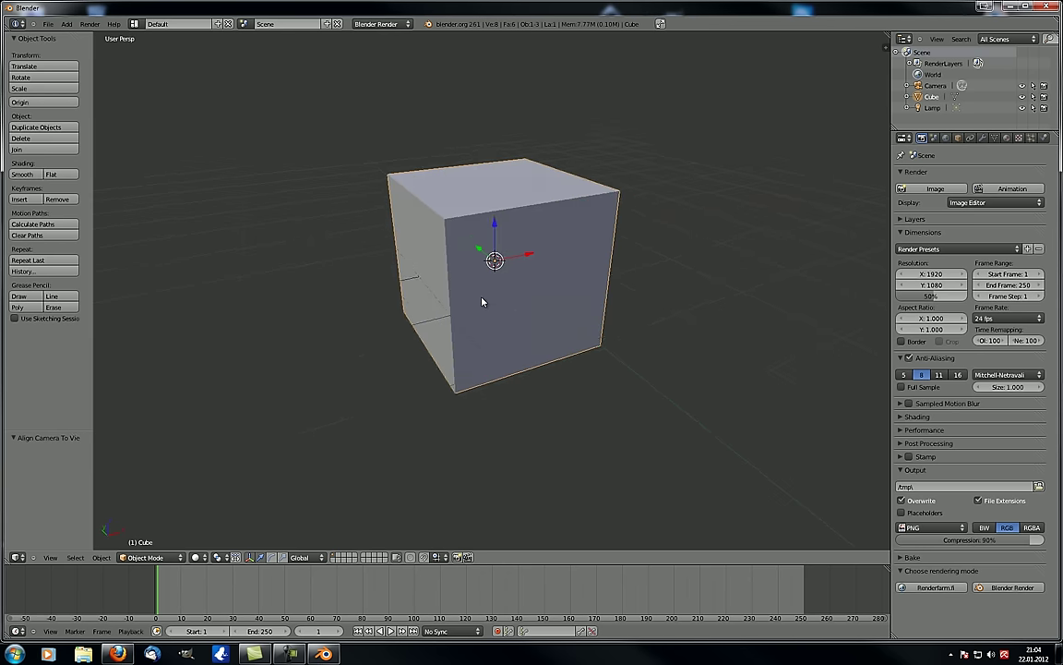
{"action": "scroll", "coordinate": [482, 312], "scroll_direction": "down", "scroll_amount": 7}
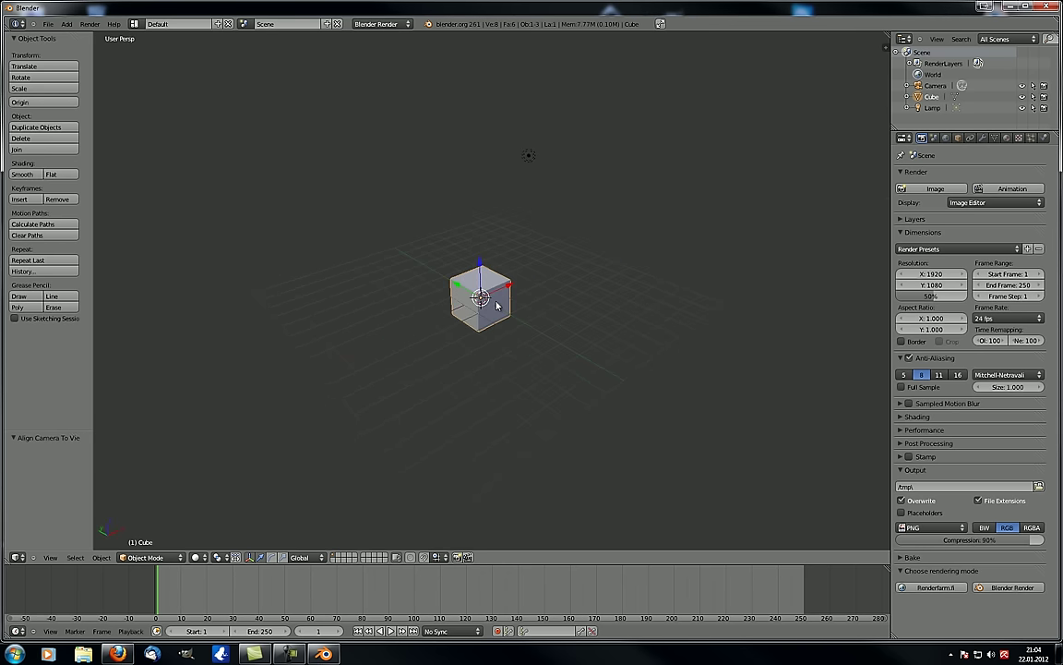
{"action": "key", "text": "KP_5"}
{"action": "scroll", "coordinate": [495, 304], "scroll_direction": "up", "scroll_amount": 2}
{"action": "middle_click_drag", "start_coordinate": [495, 305], "coordinate": [379, 297]}
{"action": "key", "text": "KP_0"}
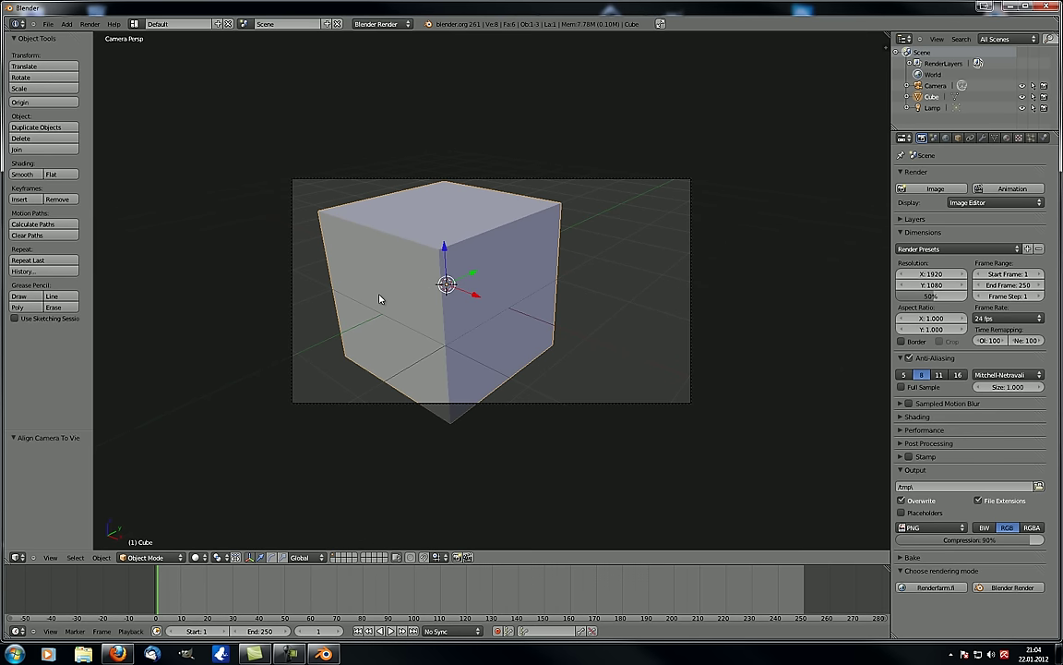
Switch the free view from orthographic to perspective and frame the cube, lamp and camera together.
{"action": "key", "text": "KP_0"}
{"action": "scroll", "coordinate": [379, 299], "scroll_direction": "up", "scroll_amount": 1}
{"action": "middle_click_drag", "start_coordinate": [395, 280], "coordinate": [493, 305]}
{"action": "scroll", "coordinate": [501, 301], "scroll_direction": "up", "scroll_amount": 1}
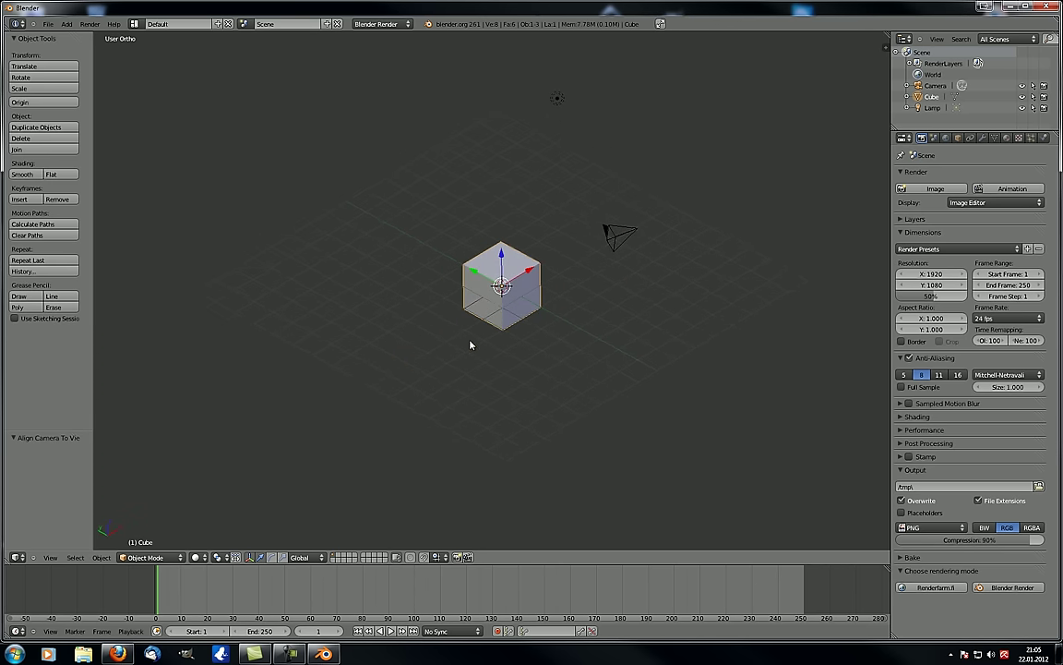
{"action": "key", "text": "KP_5"}
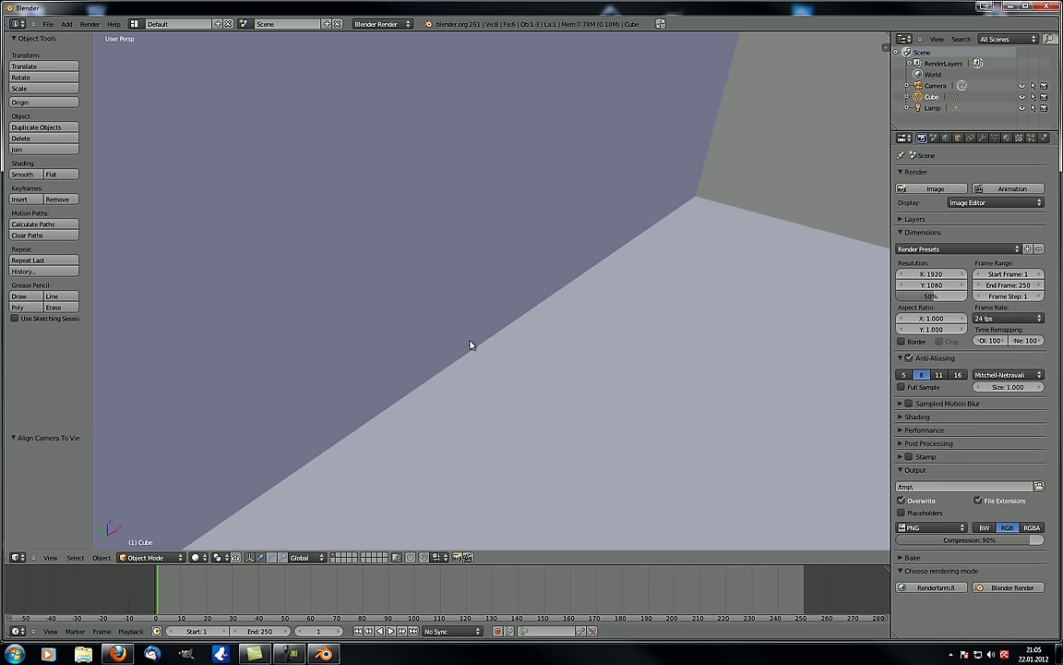
{"action": "scroll", "coordinate": [470, 344], "scroll_direction": "down", "scroll_amount": 10}
{"action": "scroll", "coordinate": [473, 343], "scroll_direction": "up", "scroll_amount": 4}
{"action": "scroll", "coordinate": [474, 340], "scroll_direction": "down", "scroll_amount": 4}
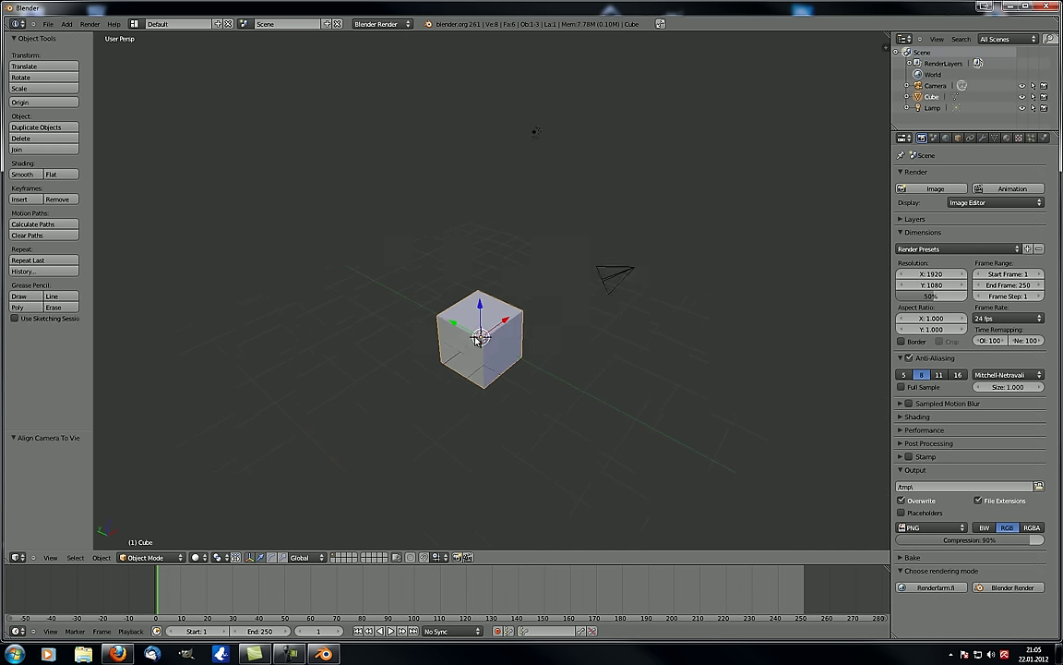
{"action": "scroll", "coordinate": [445, 387], "scroll_direction": "down", "scroll_amount": 2}
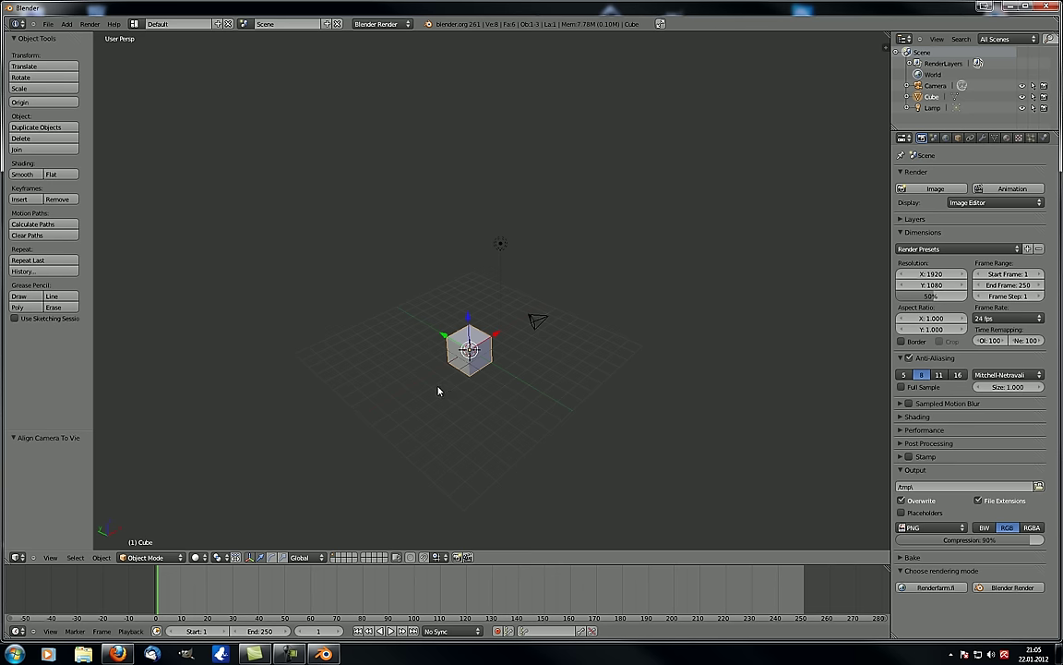
Compare the orthographic and perspective projections, and align the camera to the perspective view of the cube.
{"action": "key", "text": "KP_5"}
{"action": "key", "text": "KP_5"}
{"action": "scroll", "coordinate": [437, 390], "scroll_direction": "down", "scroll_amount": 3}
{"action": "scroll", "coordinate": [437, 391], "scroll_direction": "up", "scroll_amount": 3}
{"action": "middle_click_drag", "start_coordinate": [549, 352], "coordinate": [472, 344]}
{"action": "scroll", "coordinate": [473, 342], "scroll_direction": "up", "scroll_amount": 3}
{"action": "scroll", "coordinate": [474, 346], "scroll_direction": "down", "scroll_amount": 3}
{"action": "key", "text": "KP_0"}
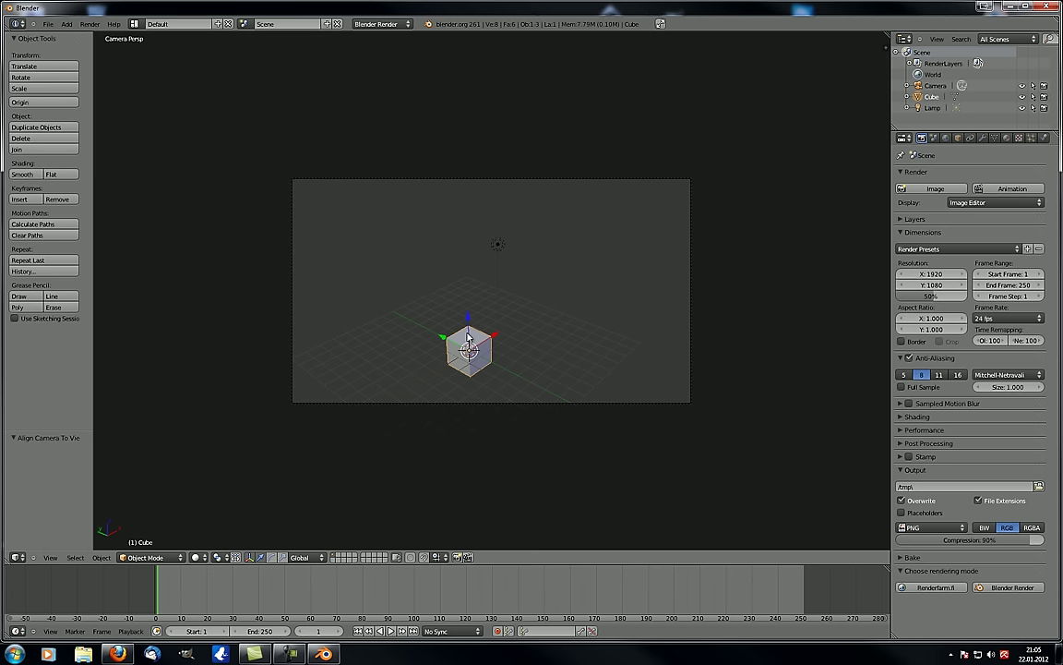
Select the camera, move it closer along its Z axis, and shift it by about X -0.406, Y -0.231, Z -0.903 to centre the cube.
{"action": "right_click", "coordinate": [557, 183]}
{"action": "key", "text": "g"}
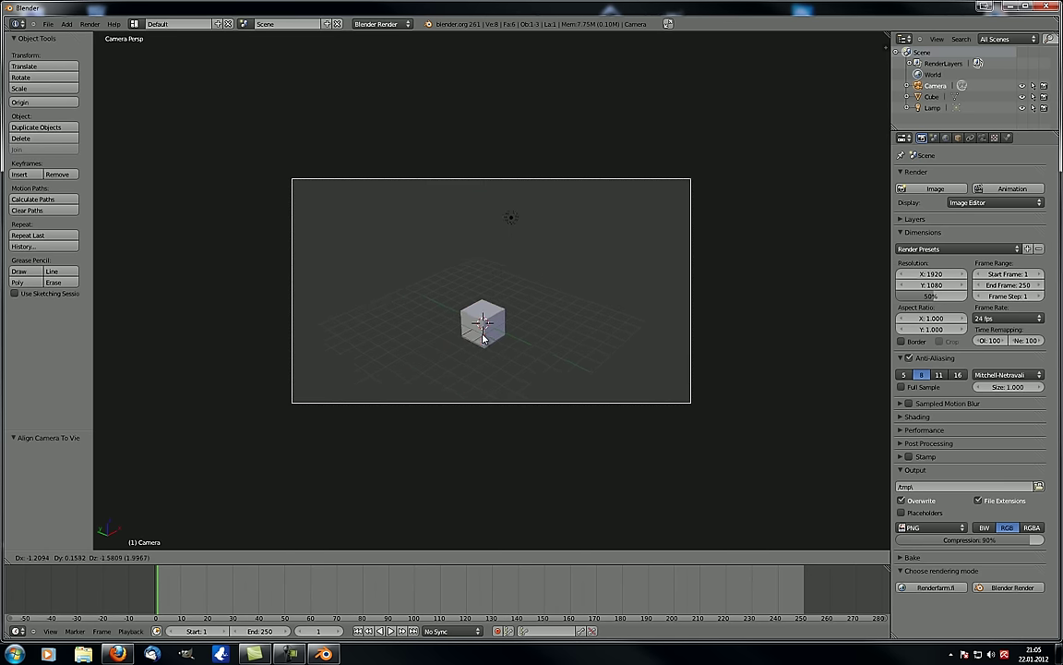
{"action": "left_click", "coordinate": [465, 407]}
{"action": "key", "text": "g"}
{"action": "middle_click", "coordinate": [495, 349]}
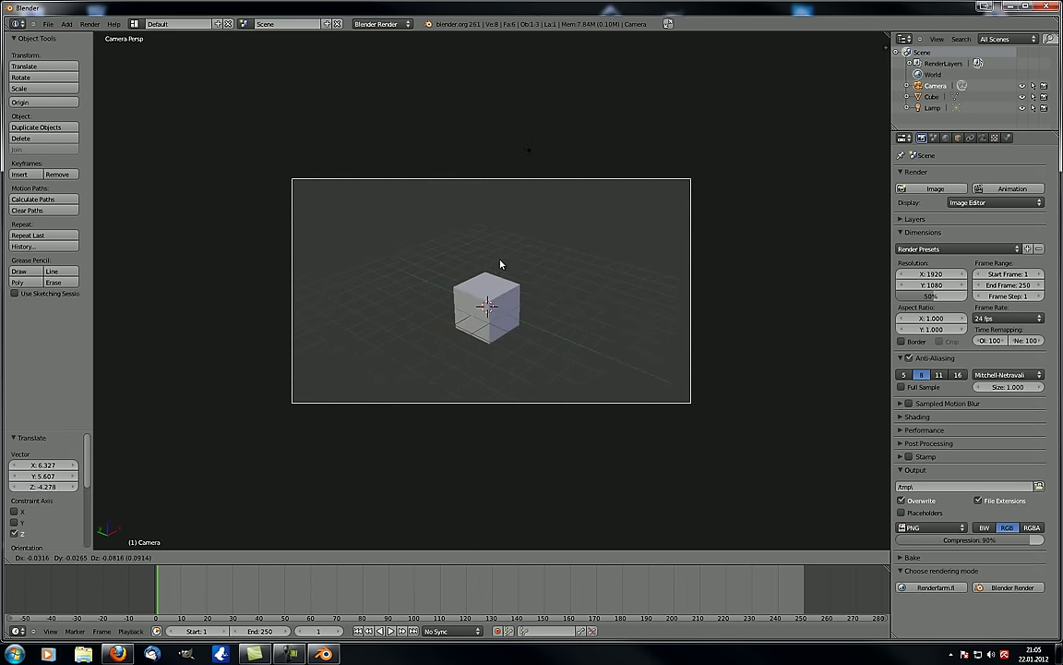
{"action": "left_click", "coordinate": [496, 324]}
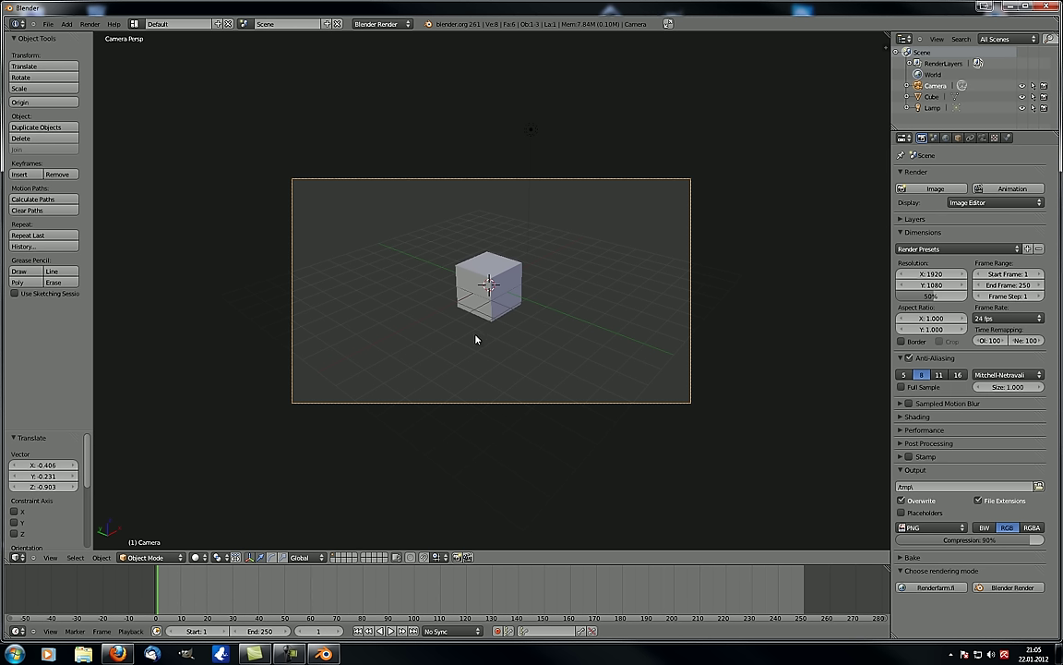
Examine the camera's placement relative to the cube from outside, including in orthographic projection, and return to the camera view.
{"action": "middle_click_drag", "start_coordinate": [569, 341], "coordinate": [530, 343]}
{"action": "scroll", "coordinate": [508, 344], "scroll_direction": "down", "scroll_amount": 7}
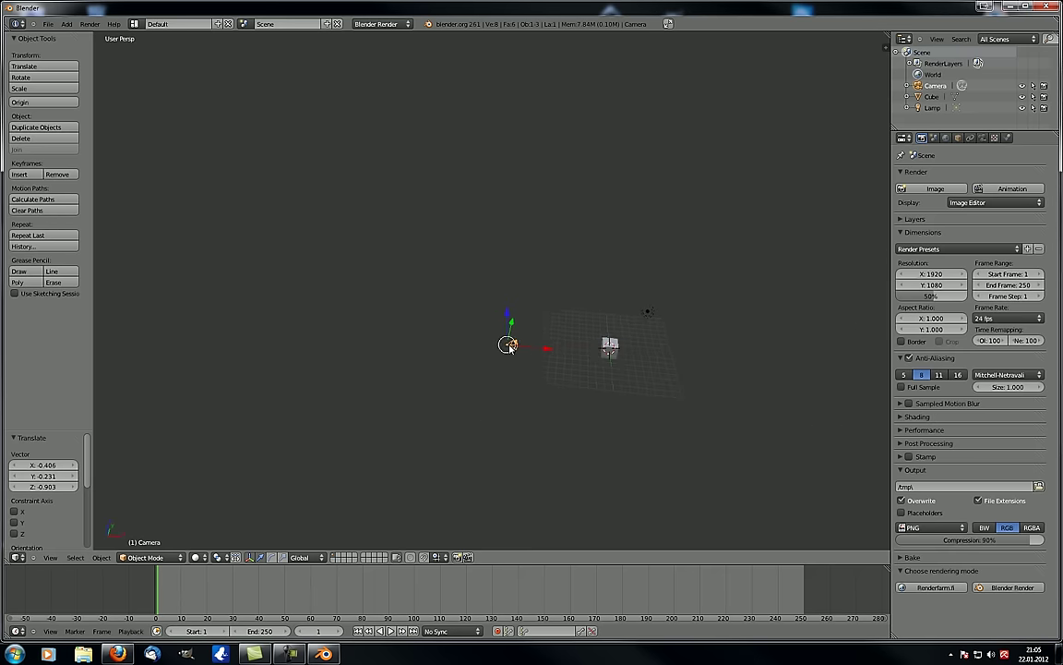
{"action": "middle_click_drag", "start_coordinate": [697, 356], "coordinate": [487, 328], "text": "shift"}
{"action": "scroll", "coordinate": [382, 347], "scroll_direction": "up", "scroll_amount": 6}
{"action": "middle_click_drag", "start_coordinate": [382, 347], "coordinate": [400, 216]}
{"action": "key", "text": "KP_5"}
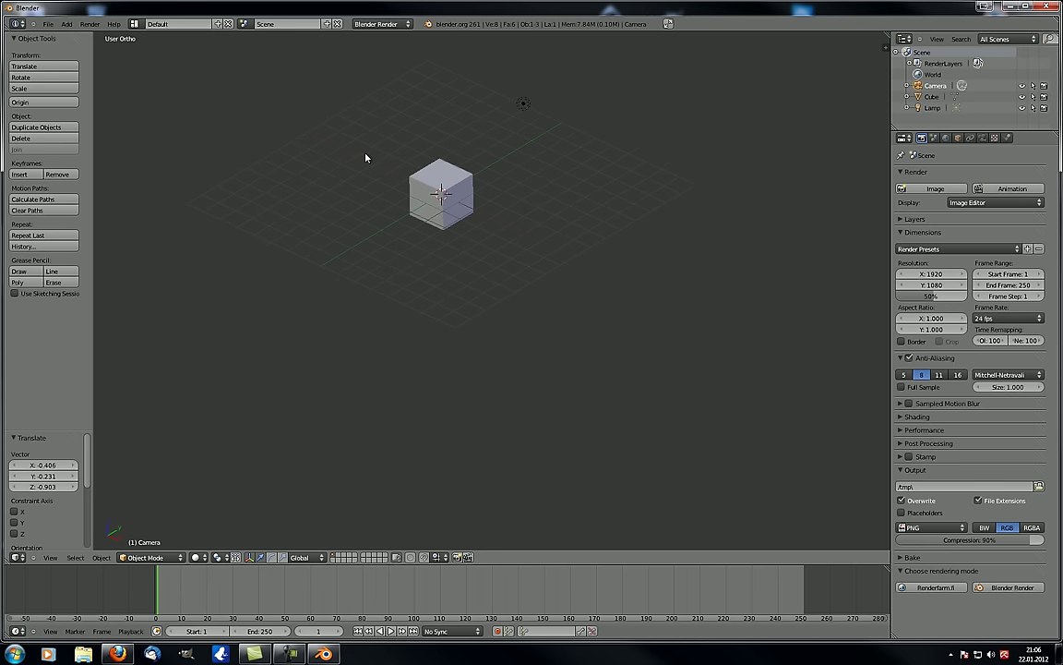
{"action": "key", "text": "KP_0"}
{"action": "scroll", "coordinate": [427, 213], "scroll_direction": "up", "scroll_amount": 2}
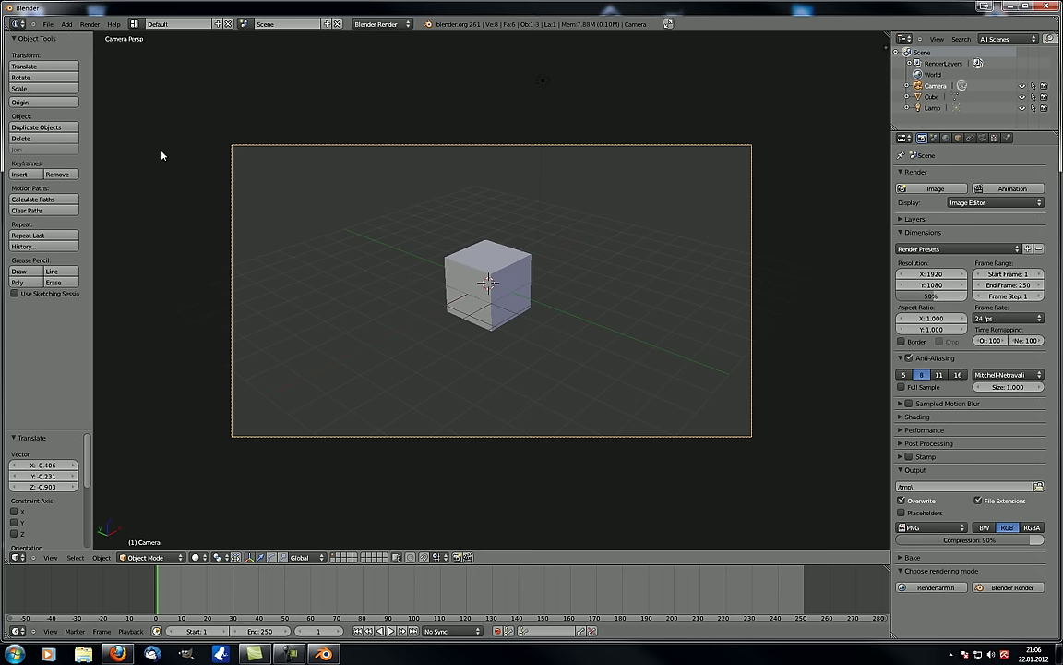
Render an image from the current camera view, inspect it, and return to the 3D view.
{"action": "left_click", "coordinate": [90, 24]}
{"action": "key", "text": "F12"}
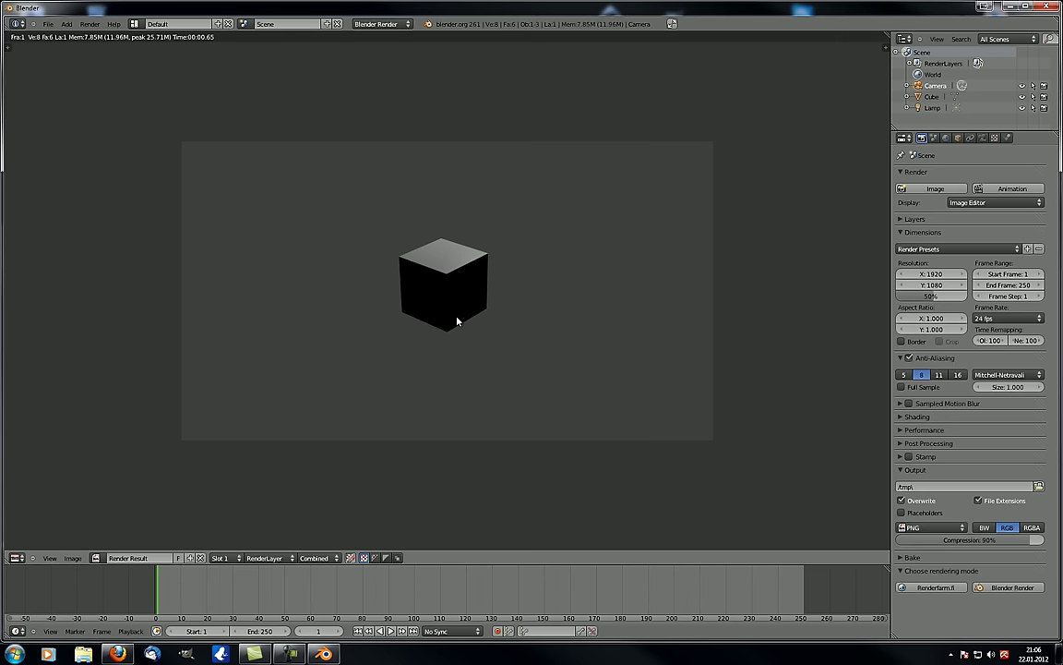
{"action": "middle_click_drag", "start_coordinate": [458, 318], "coordinate": [467, 299]}
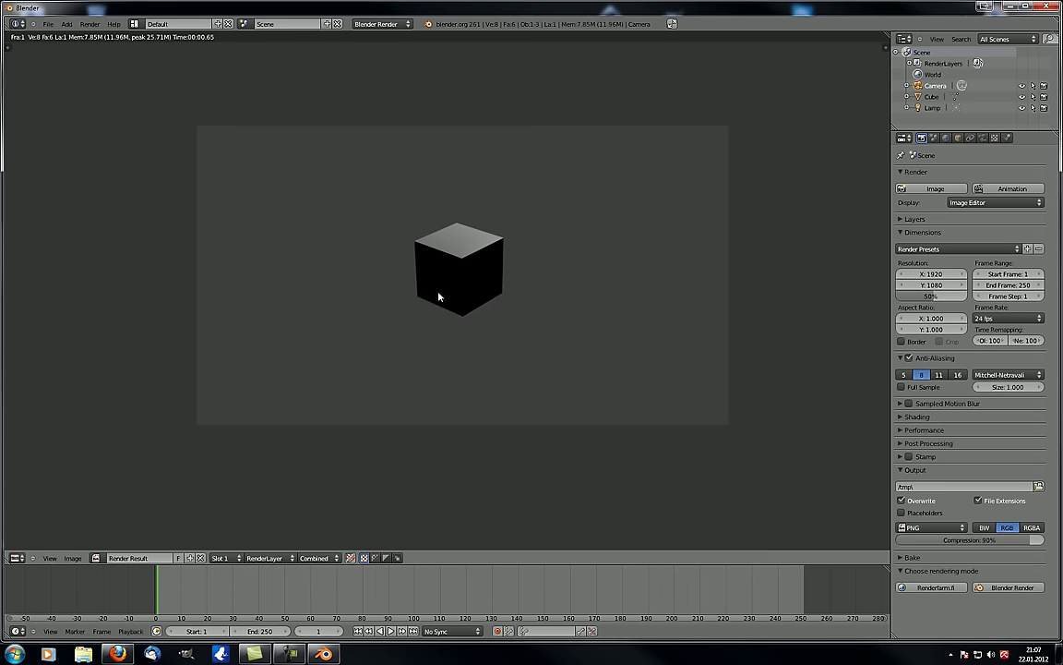
{"action": "key", "text": "Escape"}
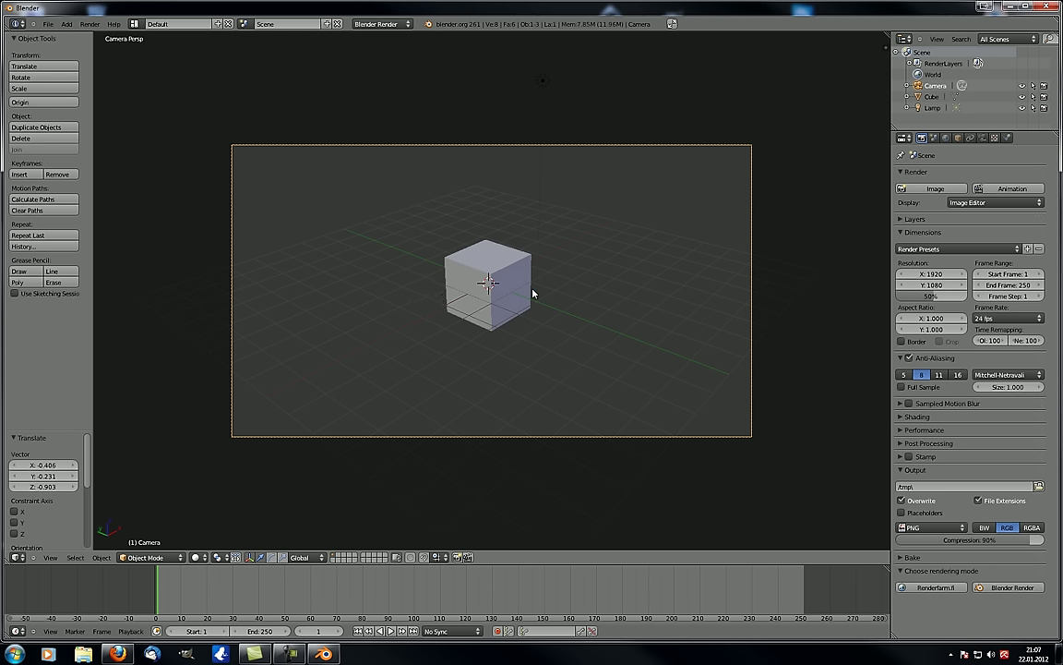
Leave the camera view, orbit to another side of the cube, and switch to perspective projection.
{"action": "key", "text": "KP_0"}
{"action": "middle_click_drag", "start_coordinate": [595, 308], "coordinate": [399, 296], "text": "shift"}
{"action": "middle_click_drag", "start_coordinate": [399, 295], "coordinate": [455, 257]}
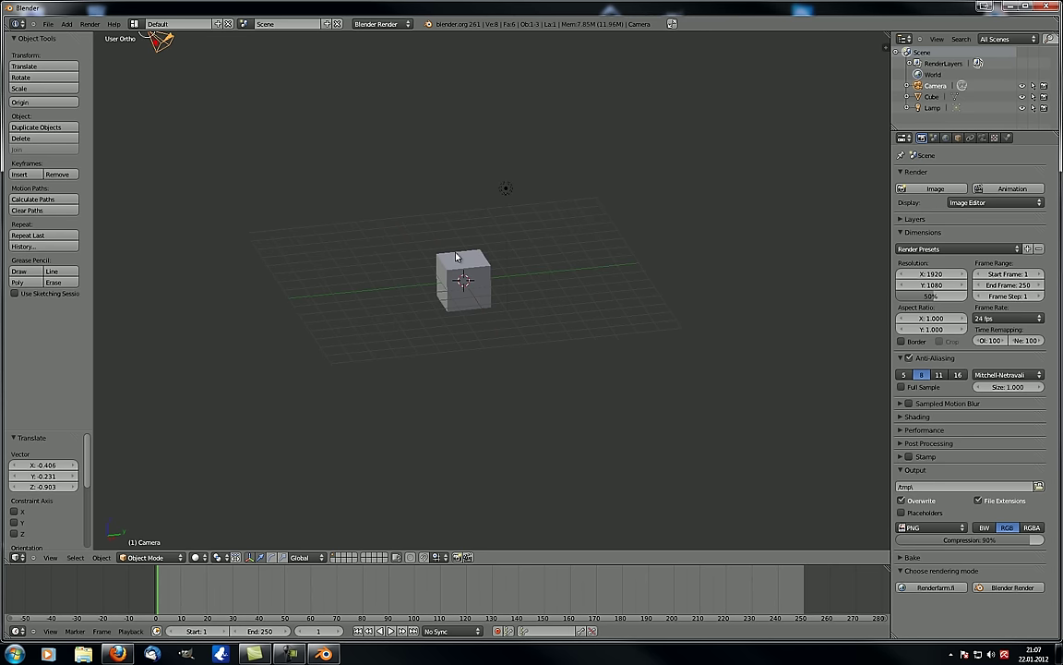
{"action": "key", "text": "KP_5"}
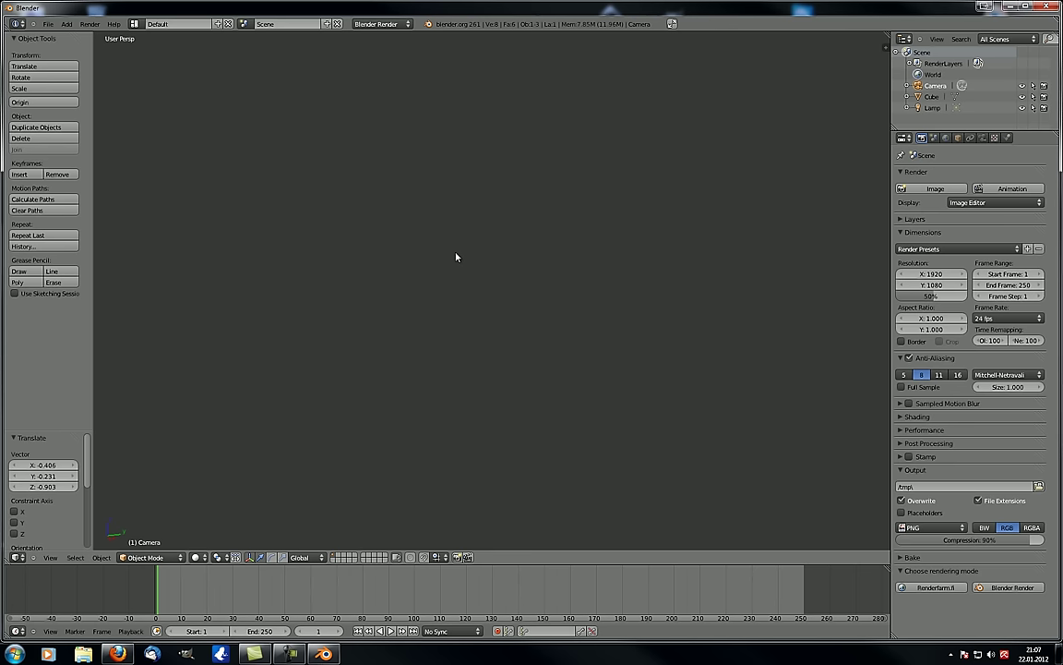
{"action": "key", "text": "g"}
{"action": "key", "text": "x"}
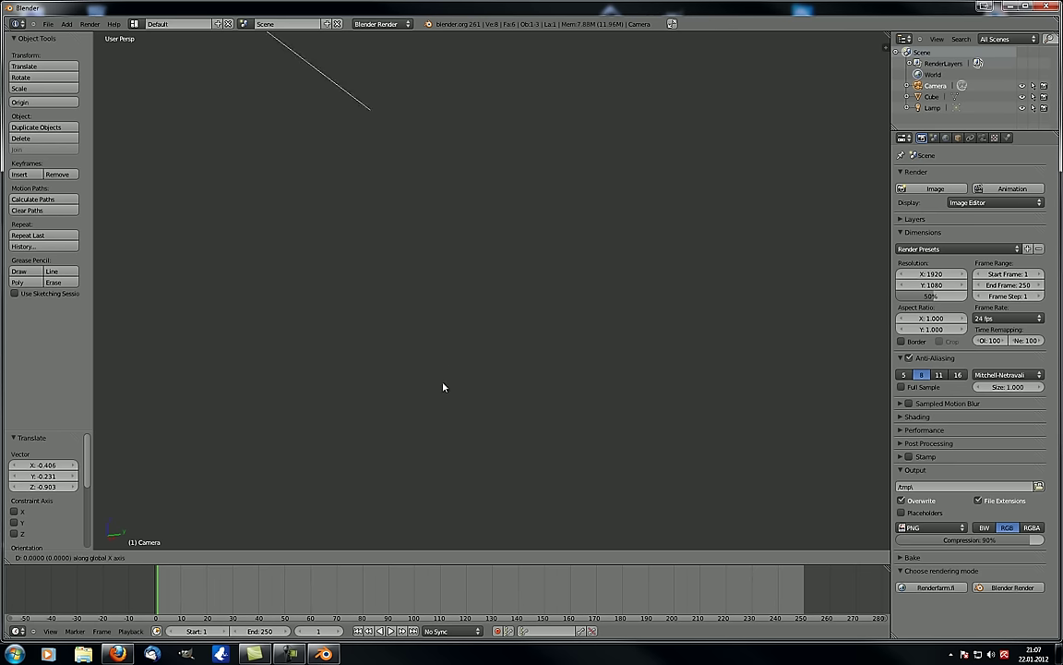
{"action": "key", "text": "Escape"}
Frame the cube from its new side in perspective and align the camera to that view.
{"action": "scroll", "coordinate": [443, 412], "scroll_direction": "up", "scroll_amount": 3}
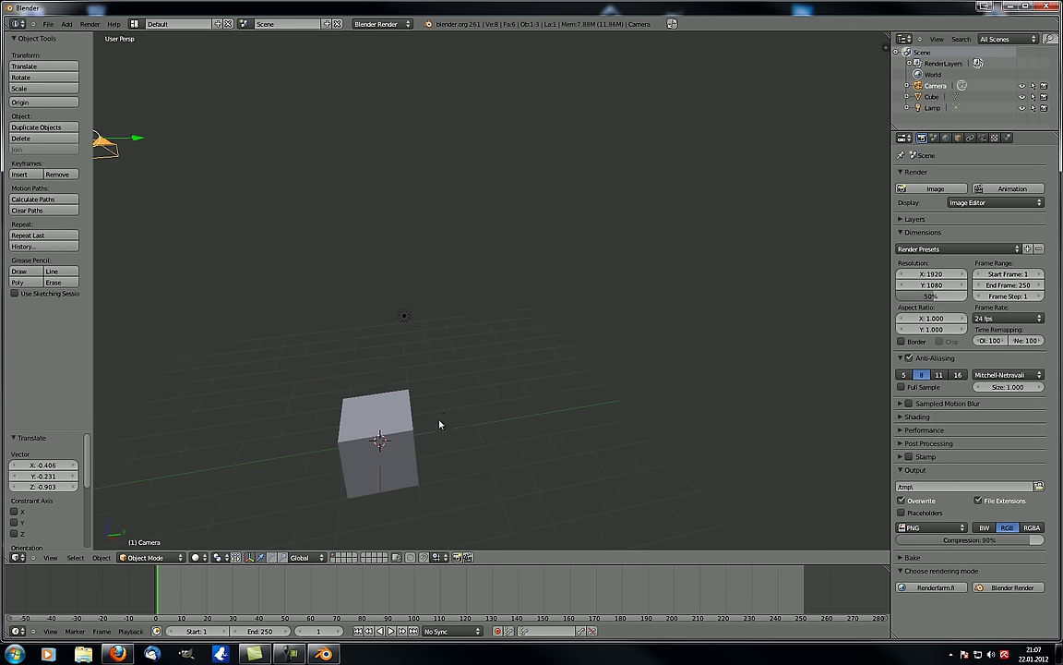
{"action": "middle_click_drag", "start_coordinate": [439, 423], "coordinate": [492, 368], "text": "shift"}
{"action": "scroll", "coordinate": [492, 369], "scroll_direction": "down", "scroll_amount": 1}
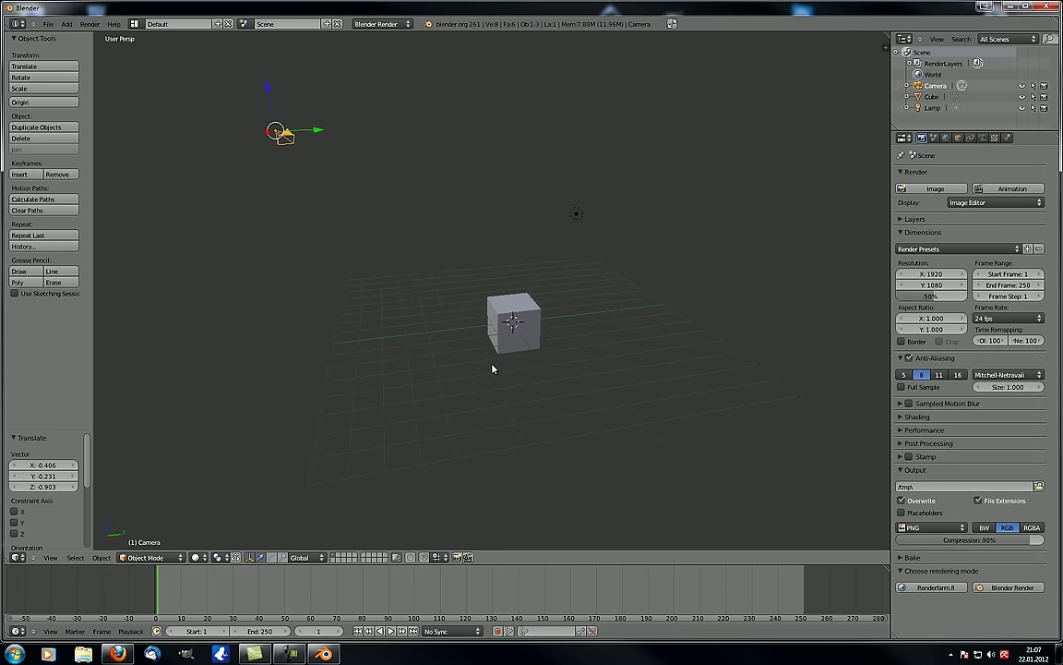
{"action": "key", "text": "ctrl+alt+KP_0"}
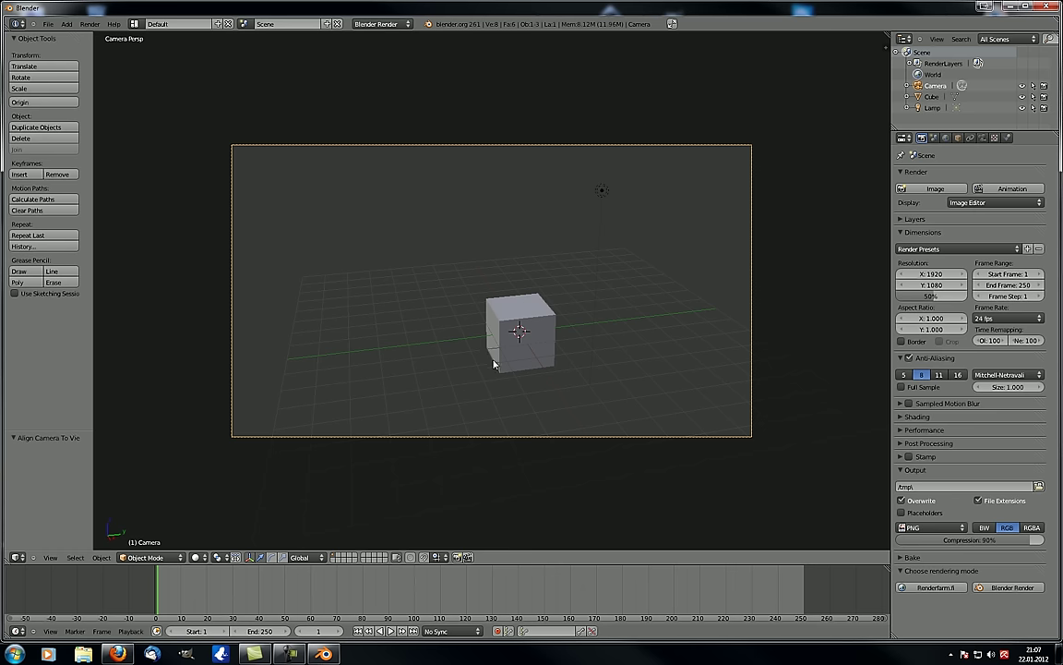
Move the camera closer along its local Z axis, and shift it by about X 0.794, Y 0.760, Z -1.474 to centre the cube.
{"action": "key", "text": "g"}
{"action": "key", "text": "z"}
{"action": "key", "text": "z"}
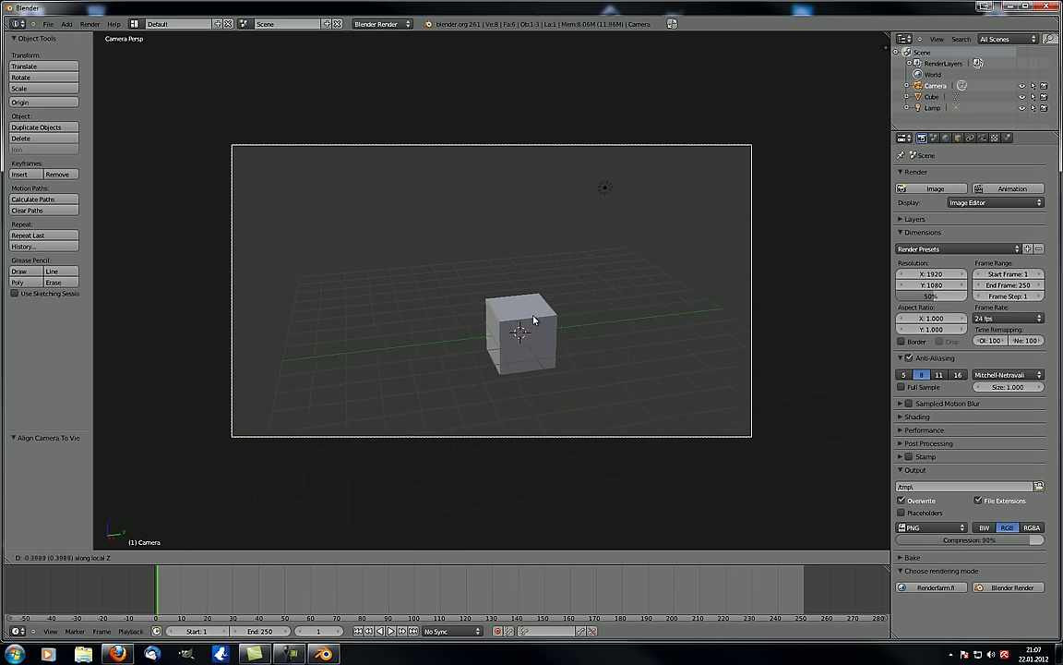
{"action": "left_click", "coordinate": [527, 192]}
{"action": "key", "text": "g"}
{"action": "left_click", "coordinate": [619, 353]}
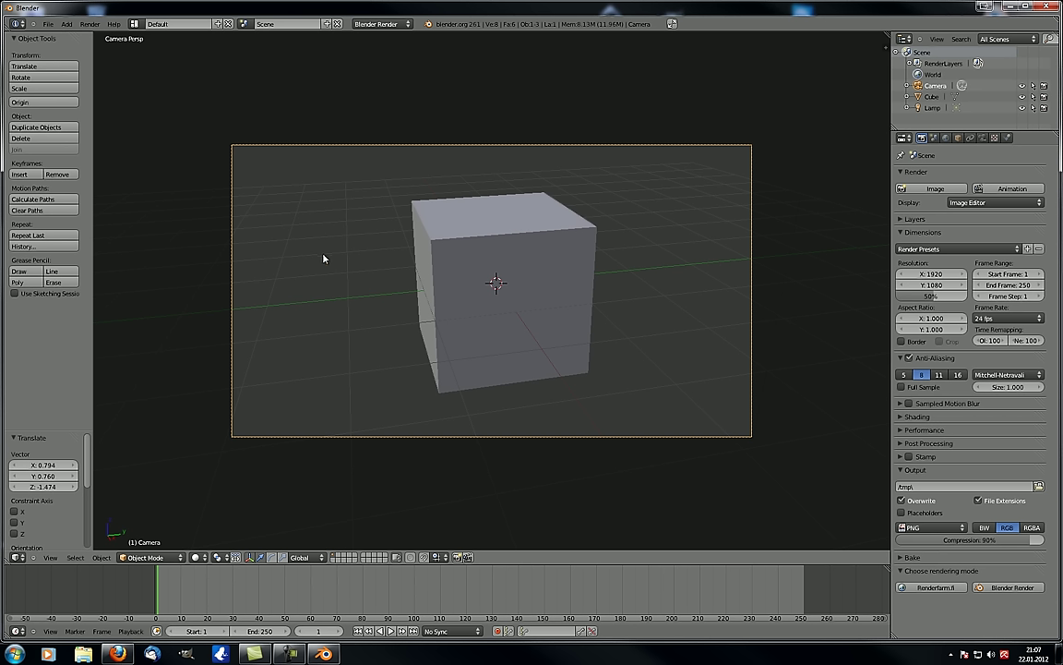
Render the close-up camera view of the cube and close the render result.
{"action": "key", "text": "F12"}
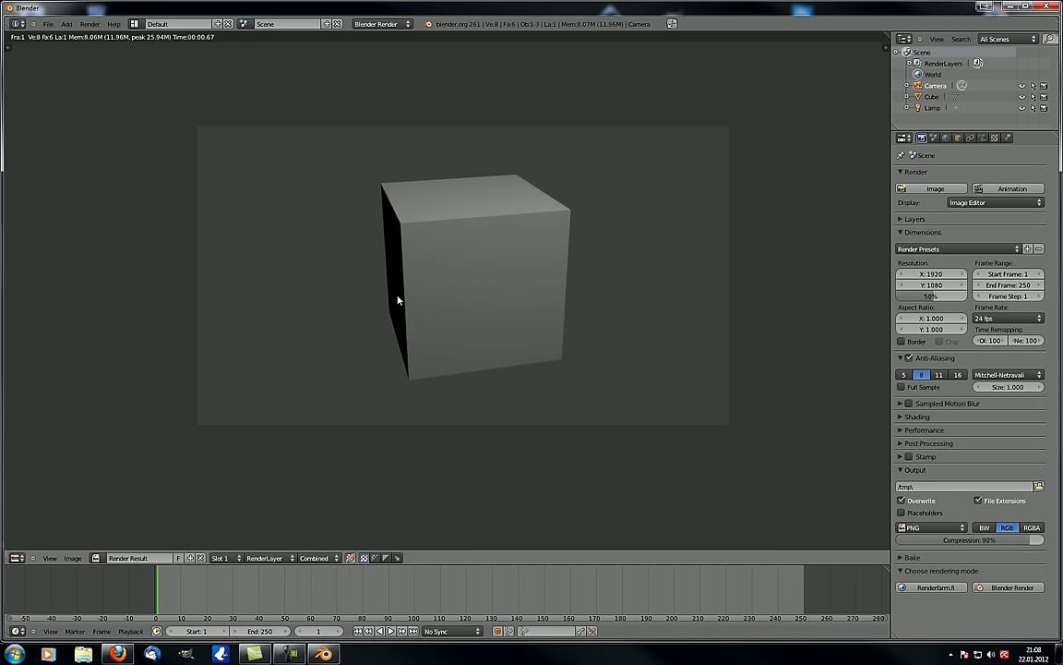
{"action": "key", "text": "Escape"}
Examine the repositioned camera and the cube together from outside the camera view.
{"action": "key", "text": "KP_0"}
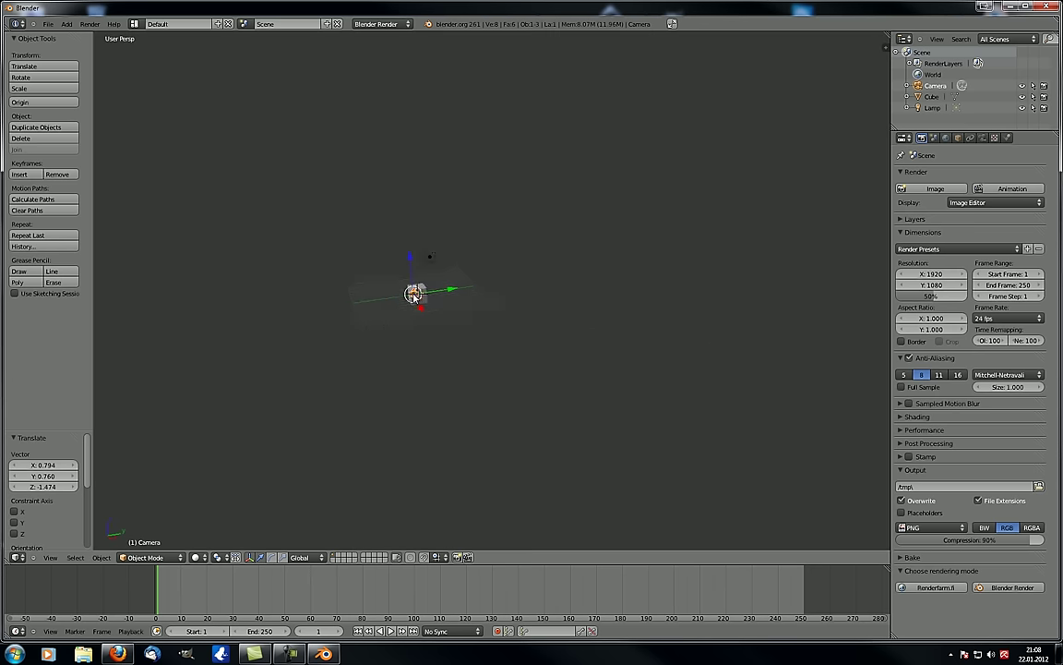
{"action": "scroll", "coordinate": [360, 314], "scroll_direction": "up", "scroll_amount": 10}
{"action": "middle_click_drag", "start_coordinate": [370, 309], "coordinate": [502, 334]}
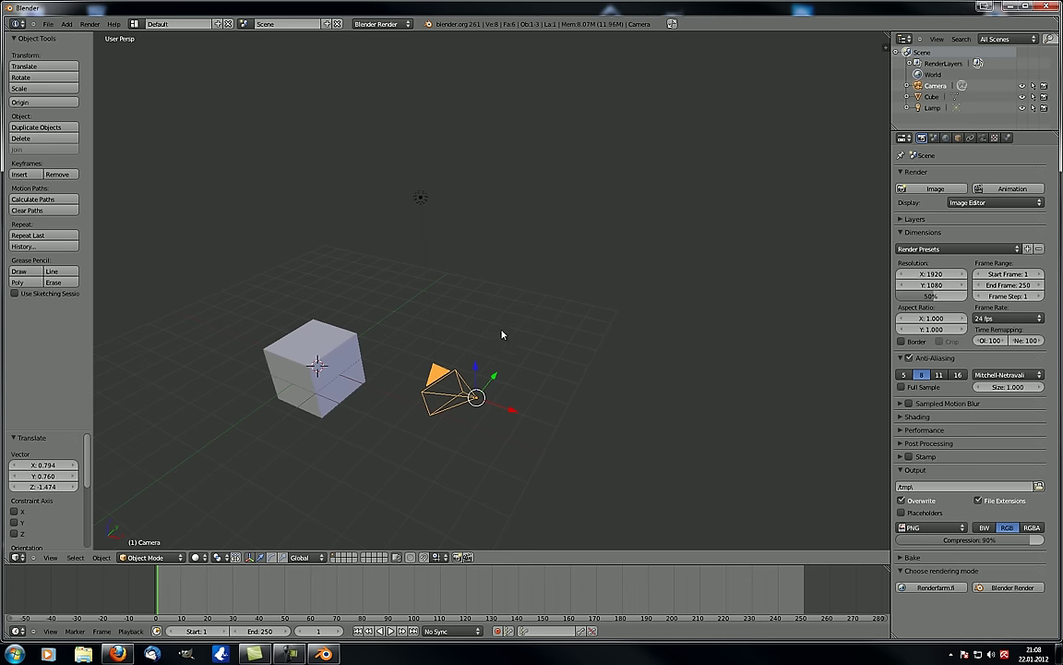
{"action": "middle_click_drag", "start_coordinate": [355, 359], "coordinate": [376, 348], "text": "shift"}
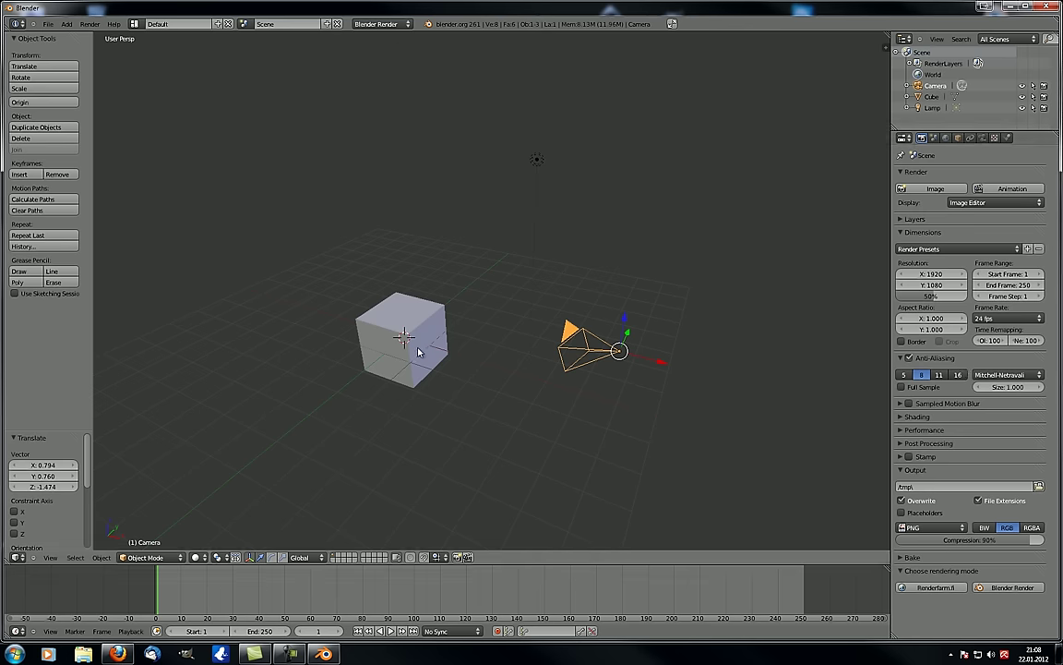
Resize the editor areas to narrow the Outliner and Properties column, enlarge the timeline, and make the Outliner taller.
{"action": "left_click_drag", "start_coordinate": [892, 63], "coordinate": [910, 122]}
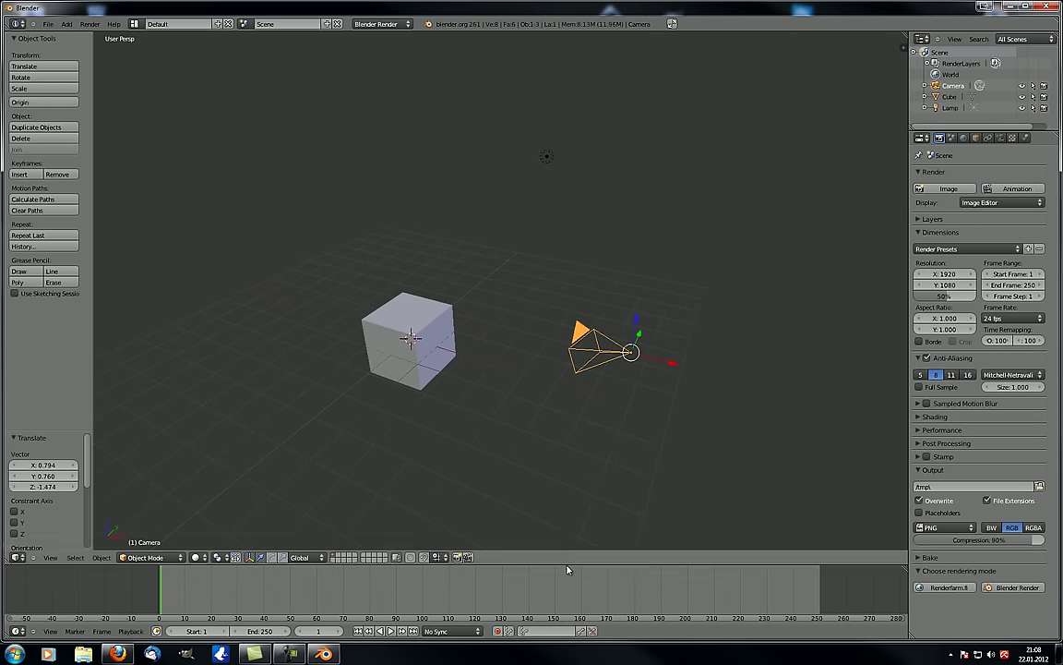
{"action": "left_click_drag", "start_coordinate": [567, 564], "coordinate": [567, 549]}
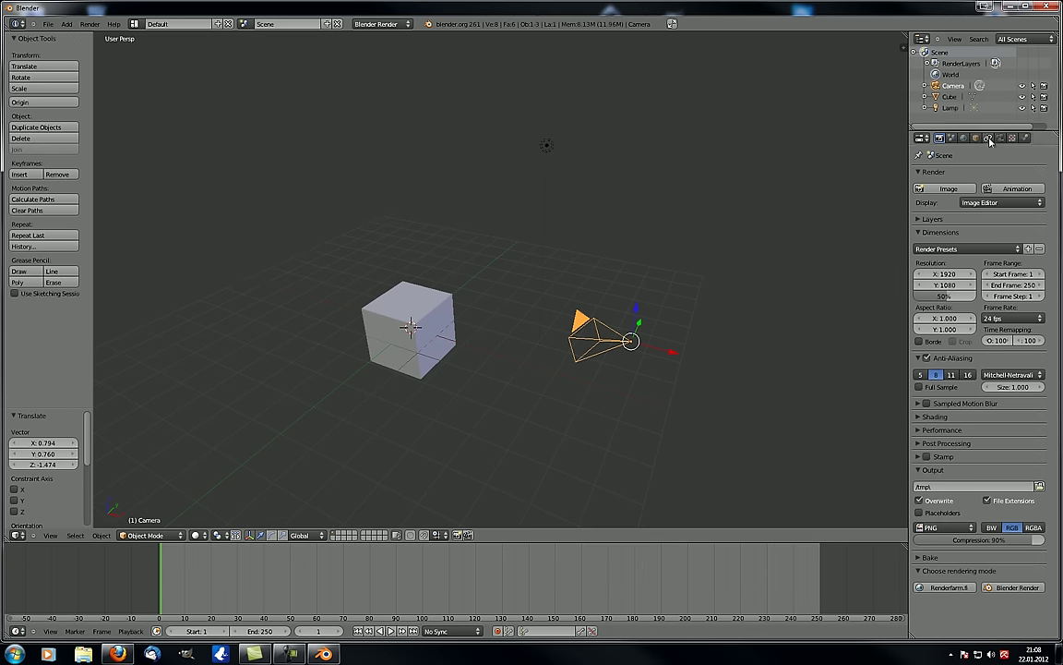
{"action": "mouse_move", "coordinate": [988, 131]}
{"action": "left_mouse_down"}
{"action": "mouse_move", "coordinate": [988, 119]}
{"action": "mouse_move", "coordinate": [987, 142]}
{"action": "left_mouse_up"}
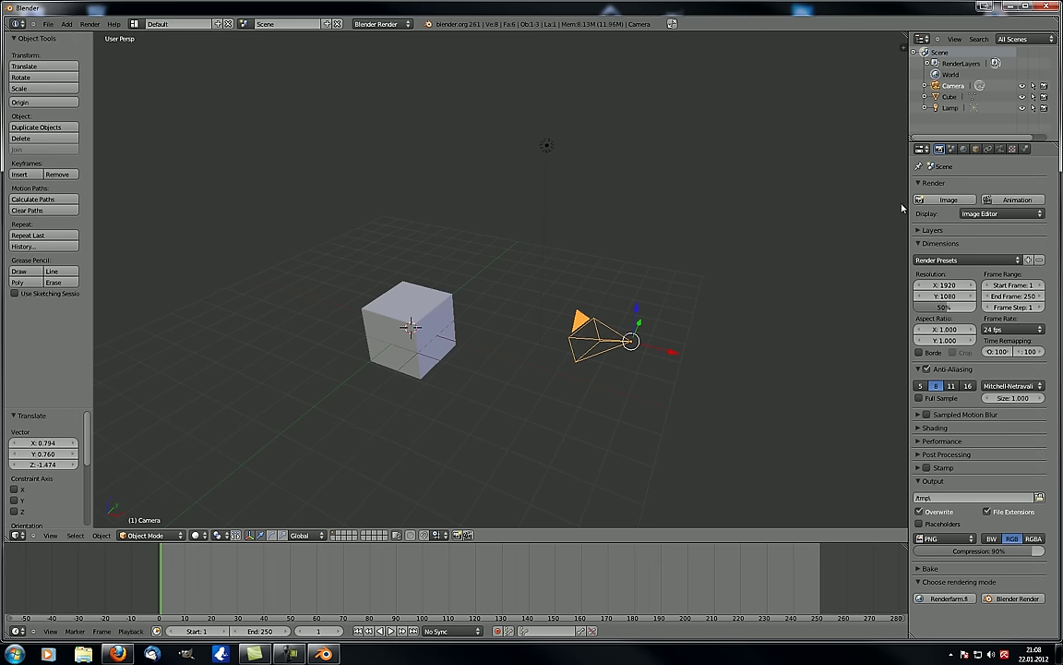
Examine the editor types offered for the Properties, Outliner and 3D View areas, keeping the 3D View editor in the main area.
{"action": "left_click", "coordinate": [922, 149]}
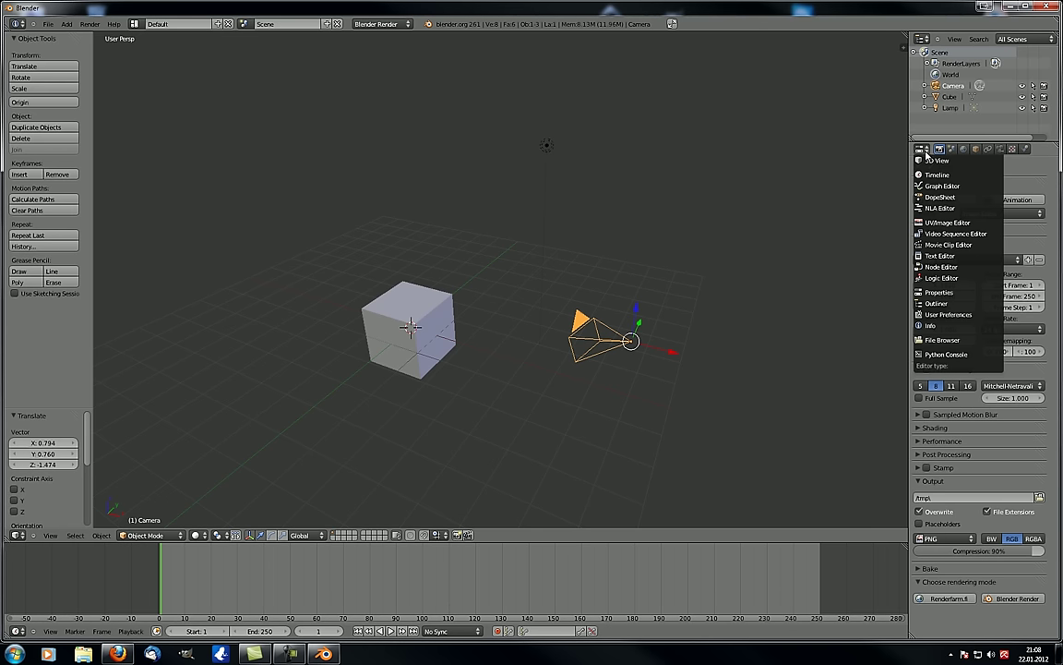
{"action": "left_click", "coordinate": [922, 39]}
{"action": "left_click", "coordinate": [937, 193]}
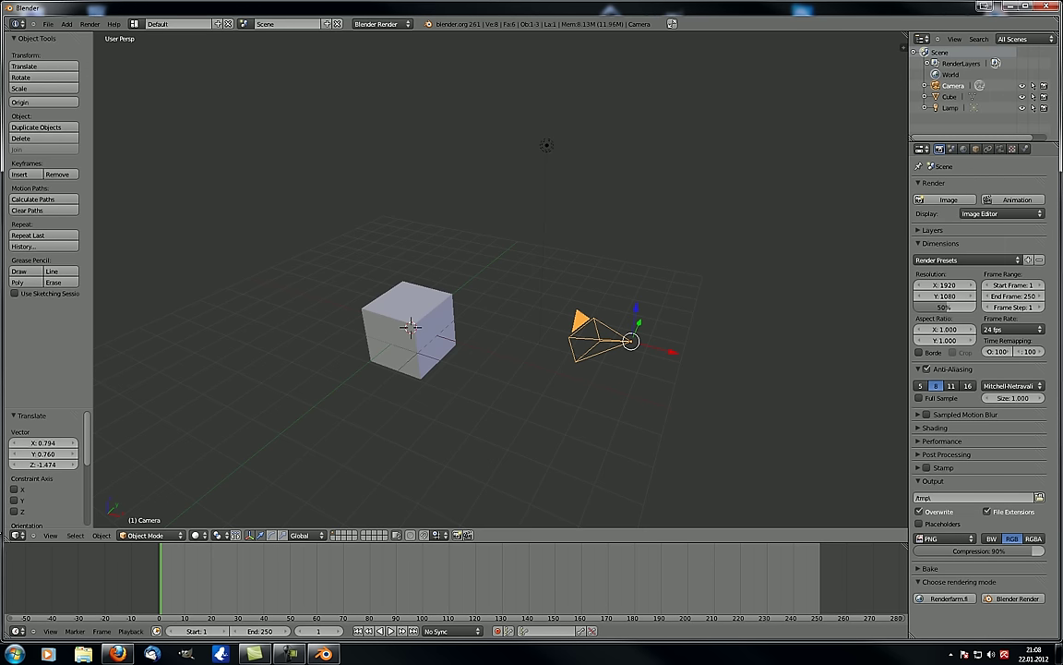
{"action": "left_click", "coordinate": [19, 535]}
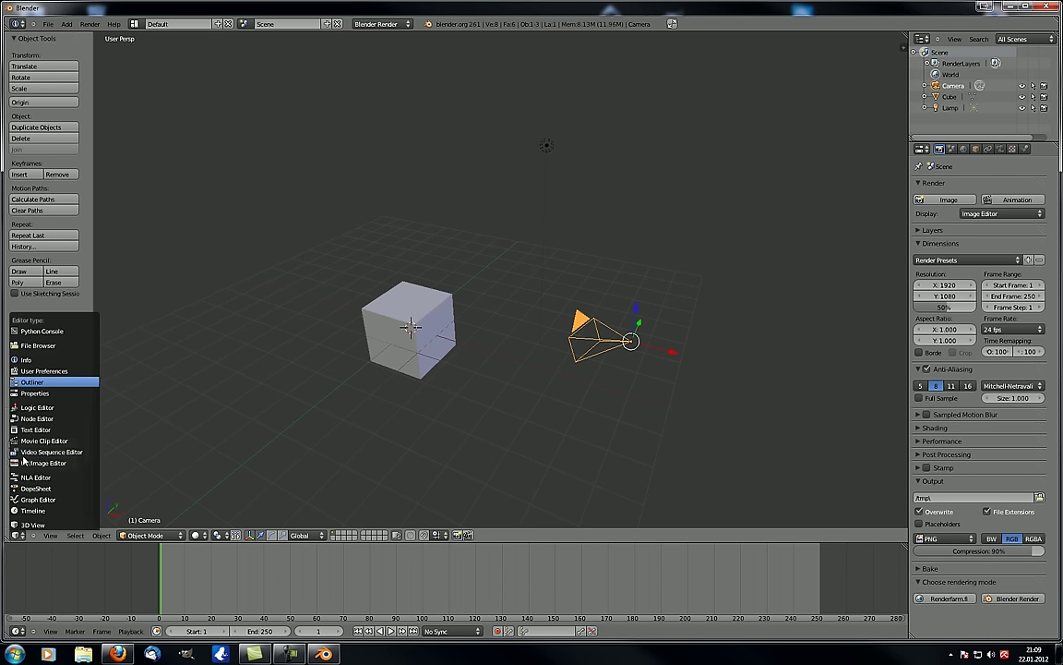
{"action": "left_click", "coordinate": [24, 523]}
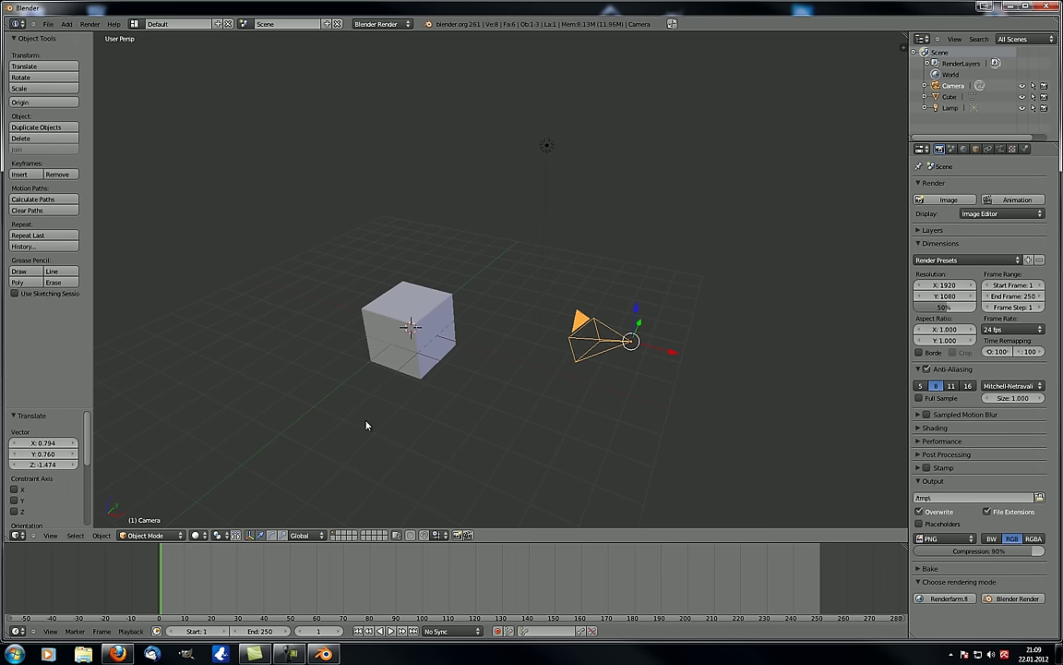
{"action": "left_click", "coordinate": [18, 535]}
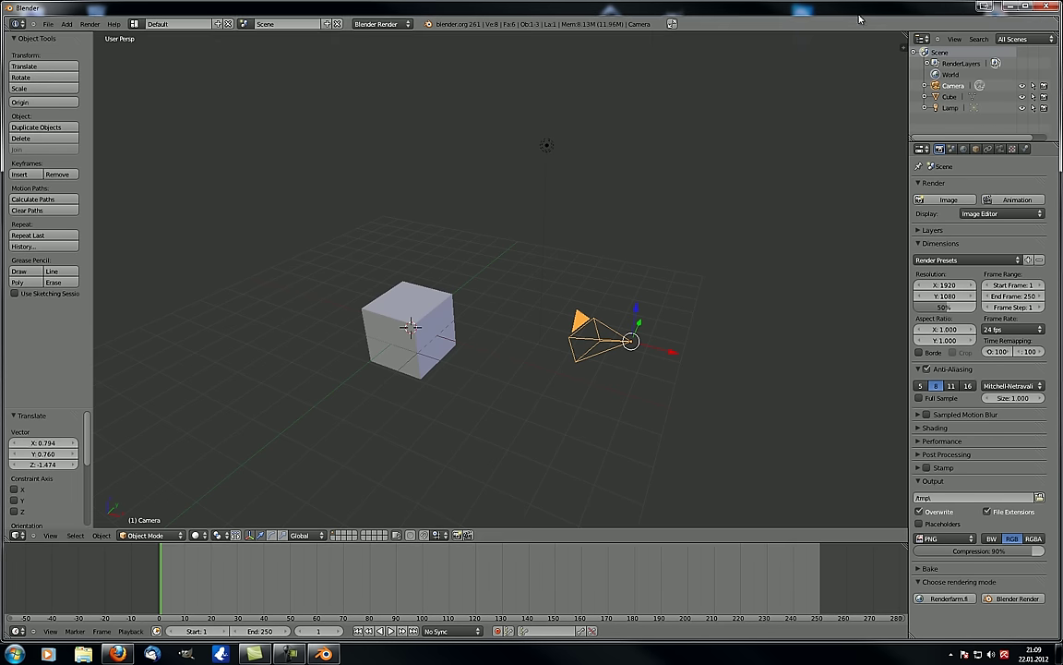
{"action": "left_click", "coordinate": [18, 536]}
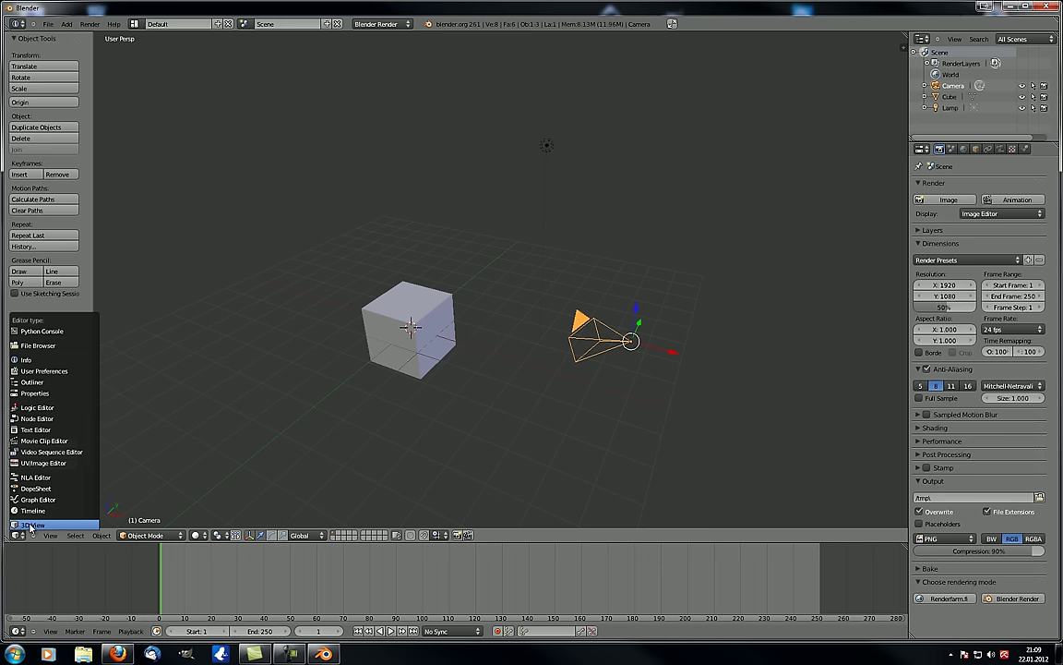
{"action": "left_click", "coordinate": [32, 524]}
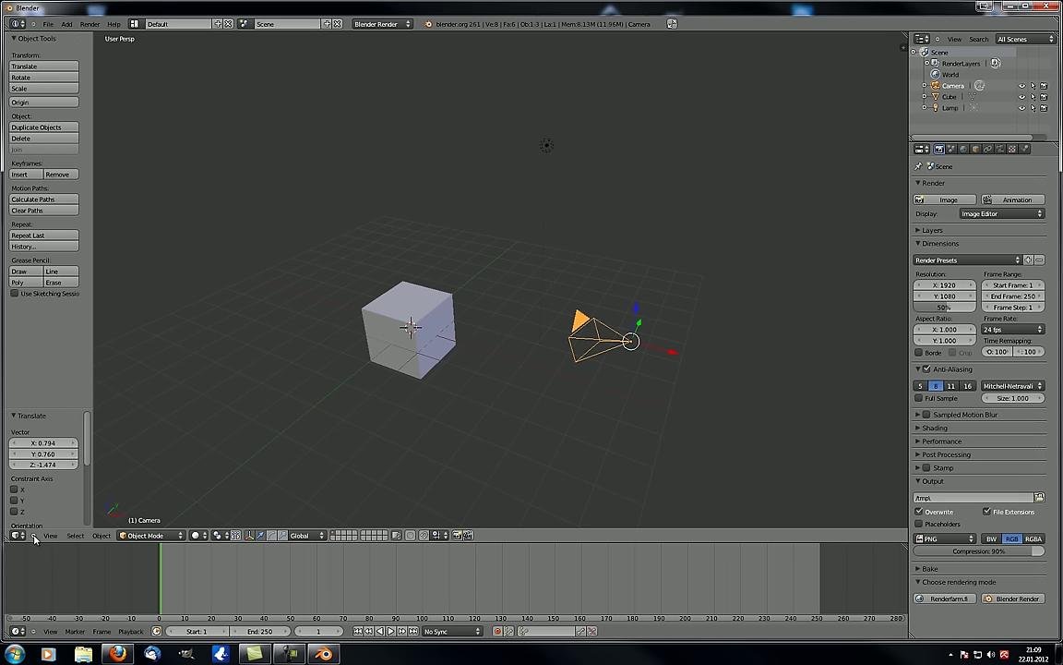
Toggle the pulldown menus in the 3D View header and leave them collapsed.
{"action": "left_click", "coordinate": [34, 537]}
{"action": "left_click", "coordinate": [34, 537]}
{"action": "left_click", "coordinate": [34, 536]}
{"action": "left_click", "coordinate": [35, 537]}
{"action": "left_click", "coordinate": [50, 536]}
{"action": "mouse_move", "coordinate": [76, 538]}
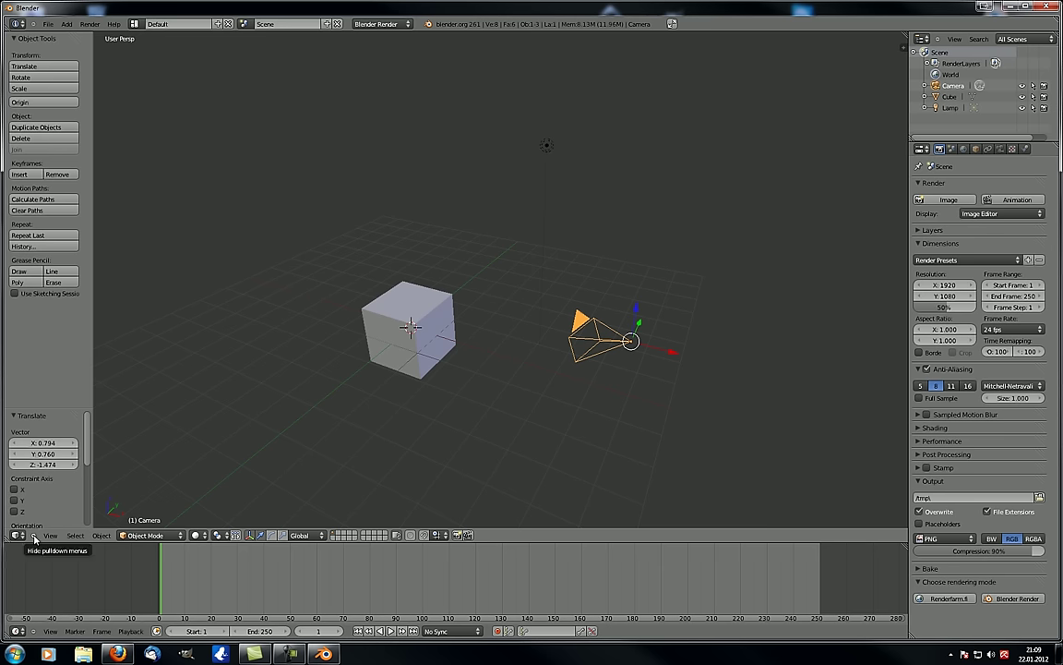
{"action": "left_click", "coordinate": [34, 536]}
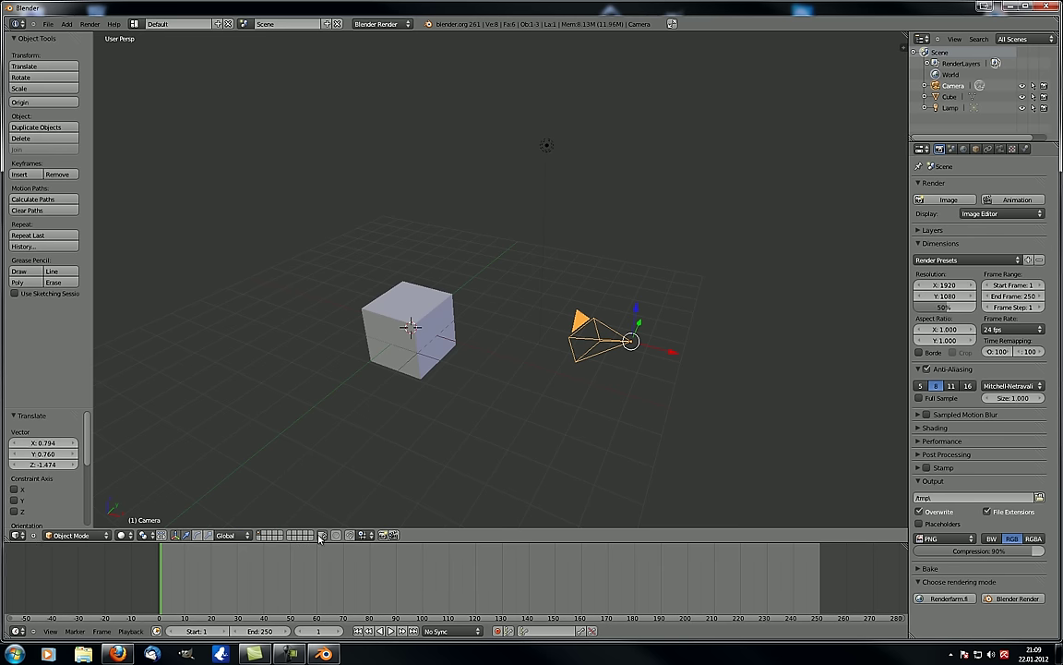
Check which interaction modes are available for the selected camera.
{"action": "left_click", "coordinate": [73, 536]}
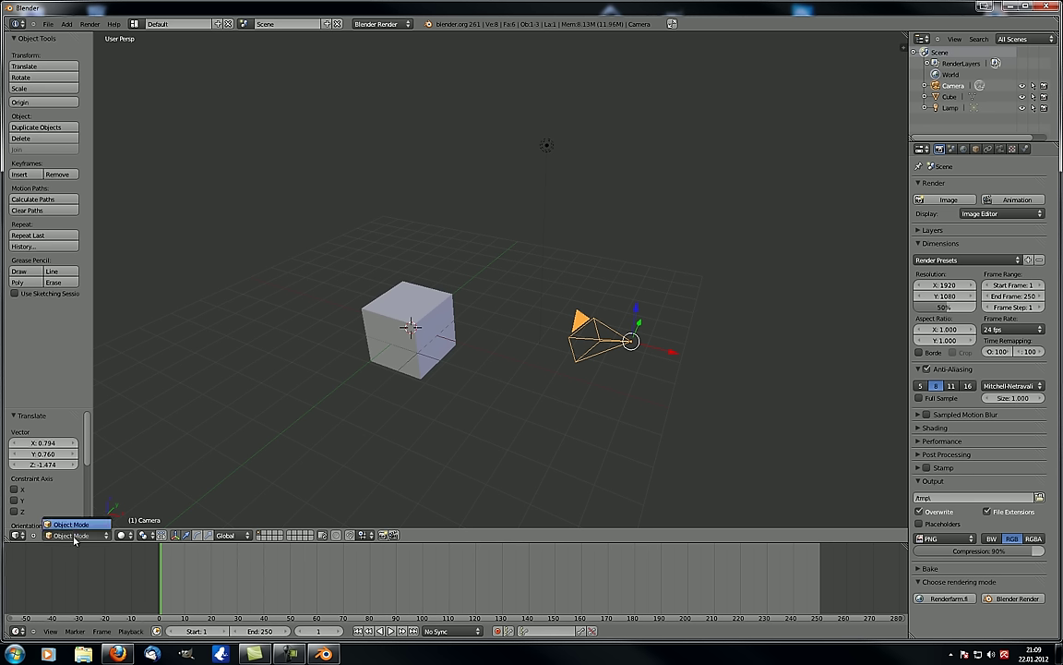
{"action": "left_click", "coordinate": [71, 524]}
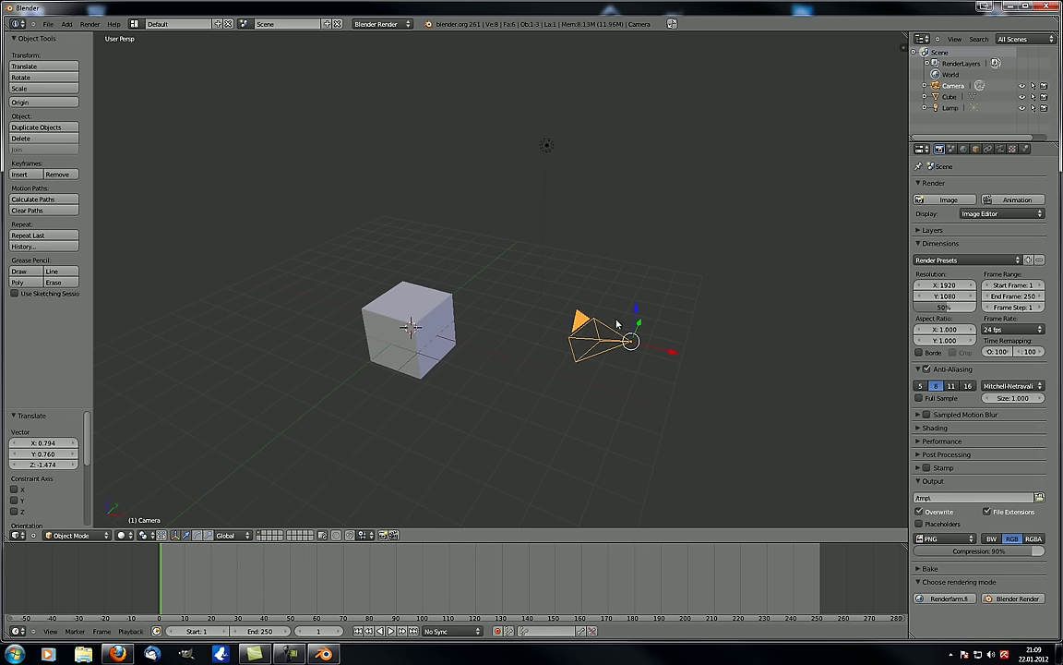
{"action": "middle_click_drag", "start_coordinate": [522, 318], "coordinate": [496, 450]}
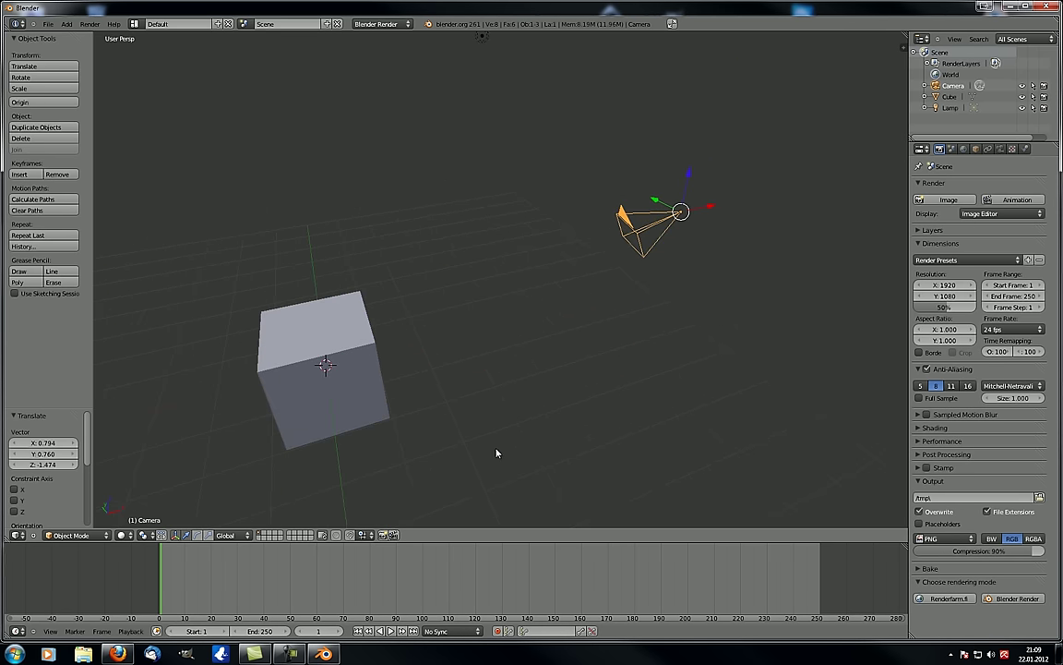
{"action": "left_click", "coordinate": [100, 537]}
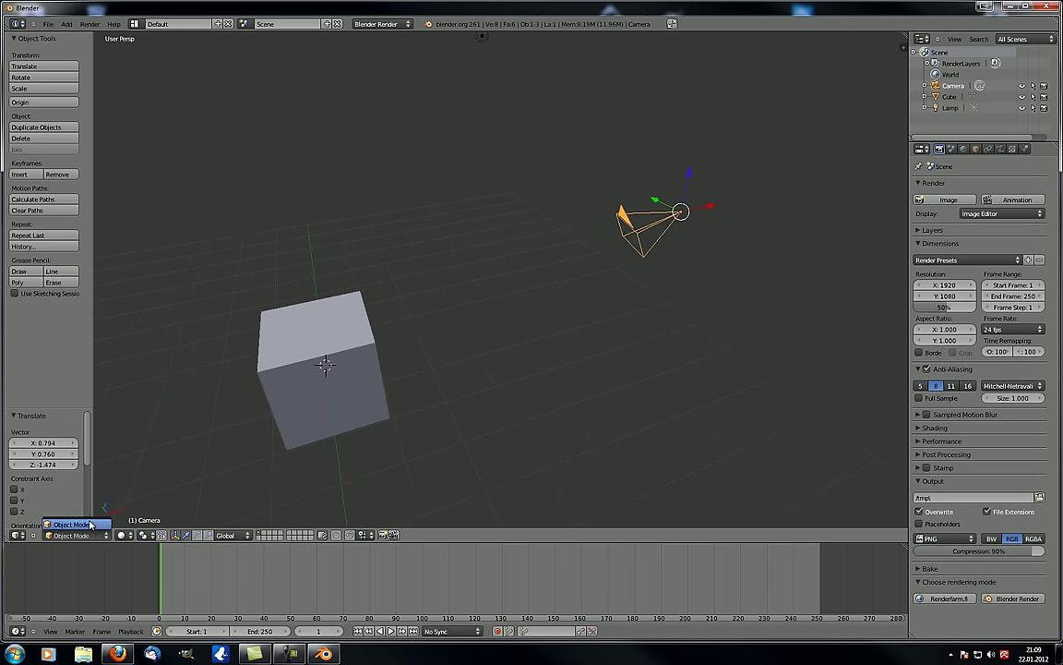
Select the cube and switch it to Edit Mode.
{"action": "scroll", "coordinate": [296, 373], "scroll_direction": "down", "scroll_amount": 8}
{"action": "scroll", "coordinate": [281, 382], "scroll_direction": "up", "scroll_amount": 4}
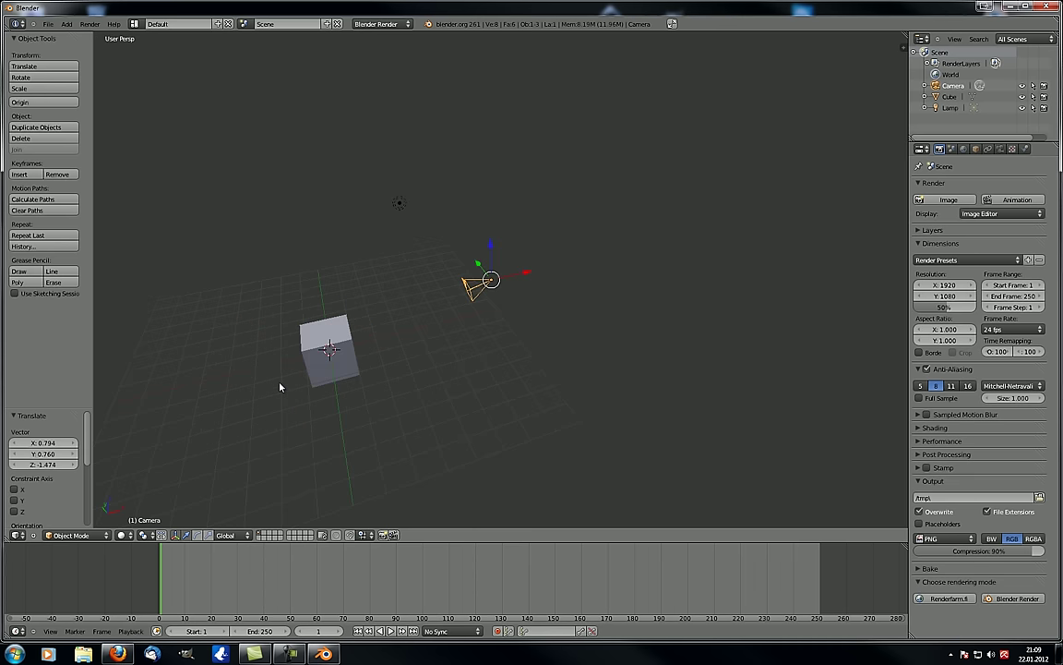
{"action": "middle_click_drag", "start_coordinate": [280, 364], "coordinate": [328, 354], "text": "shift"}
{"action": "right_click", "coordinate": [444, 312]}
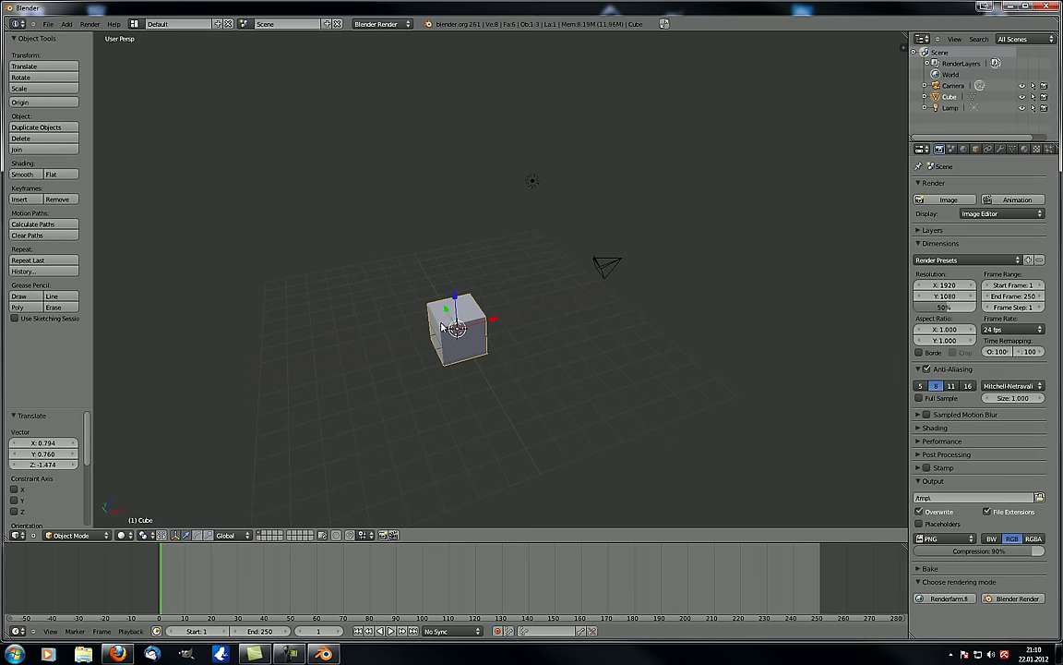
{"action": "left_click", "coordinate": [95, 537]}
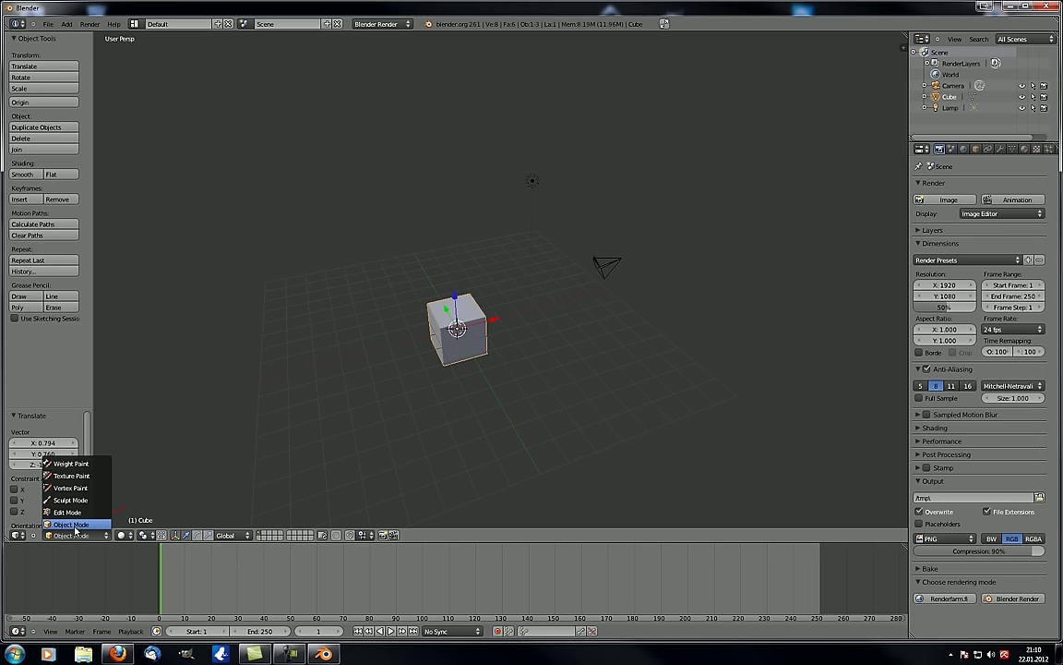
{"action": "left_click", "coordinate": [74, 513]}
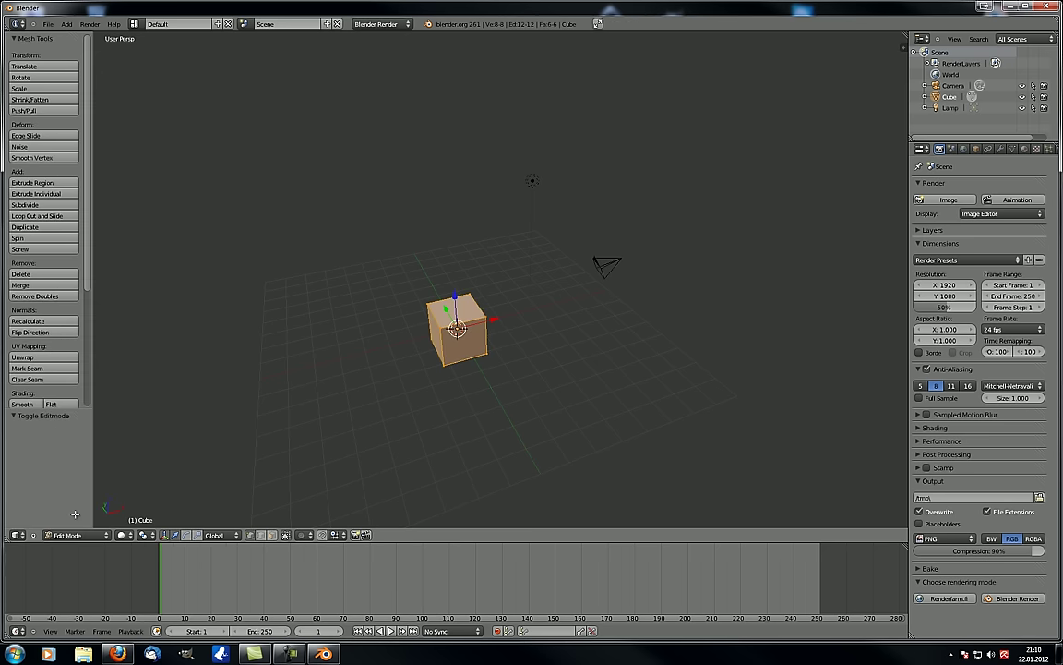
Try freely moving three of the cube's upper corner vertices one by one, cancel each move, and select the fourth upper corner.
{"action": "right_click_drag", "start_coordinate": [428, 303], "coordinate": [432, 209]}
{"action": "right_click", "coordinate": [432, 209]}
{"action": "right_click_drag", "start_coordinate": [442, 328], "coordinate": [479, 238]}
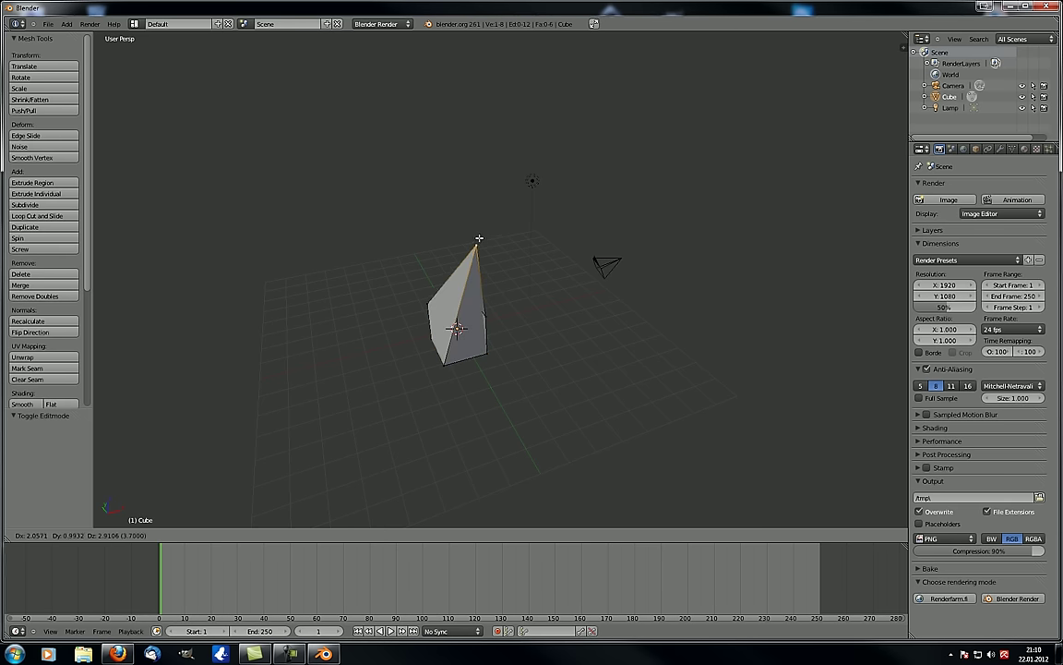
{"action": "right_click", "coordinate": [479, 240]}
{"action": "right_click_drag", "start_coordinate": [471, 294], "coordinate": [466, 211]}
{"action": "right_click", "coordinate": [468, 212]}
{"action": "right_click", "coordinate": [487, 317]}
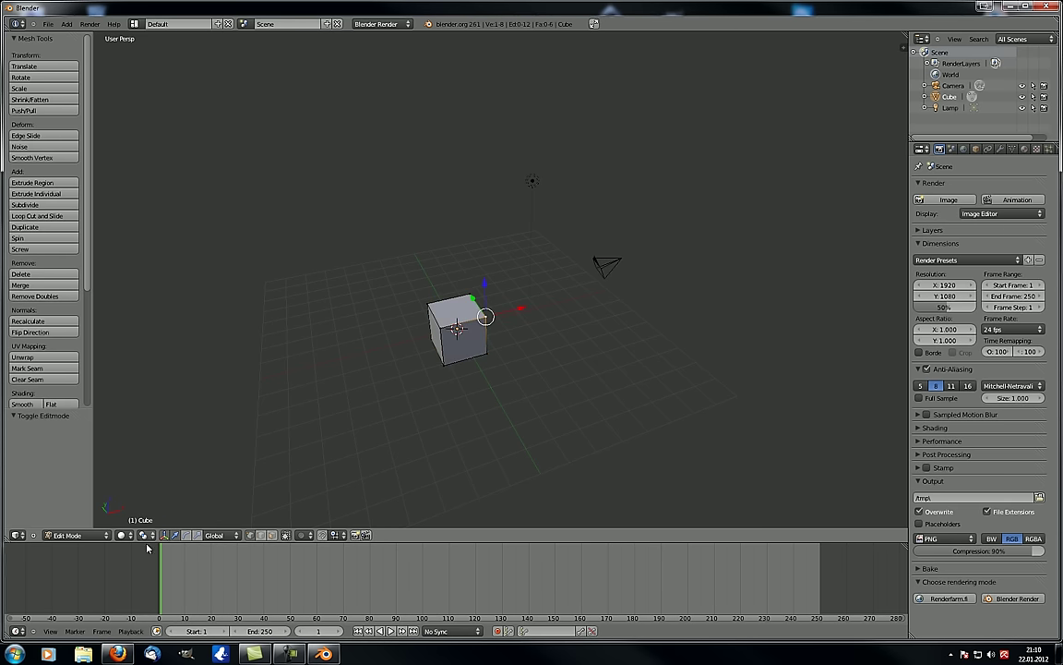
Return the cube to Object Mode and inspect it from several angles.
{"action": "middle_click_drag", "start_coordinate": [376, 330], "coordinate": [406, 324]}
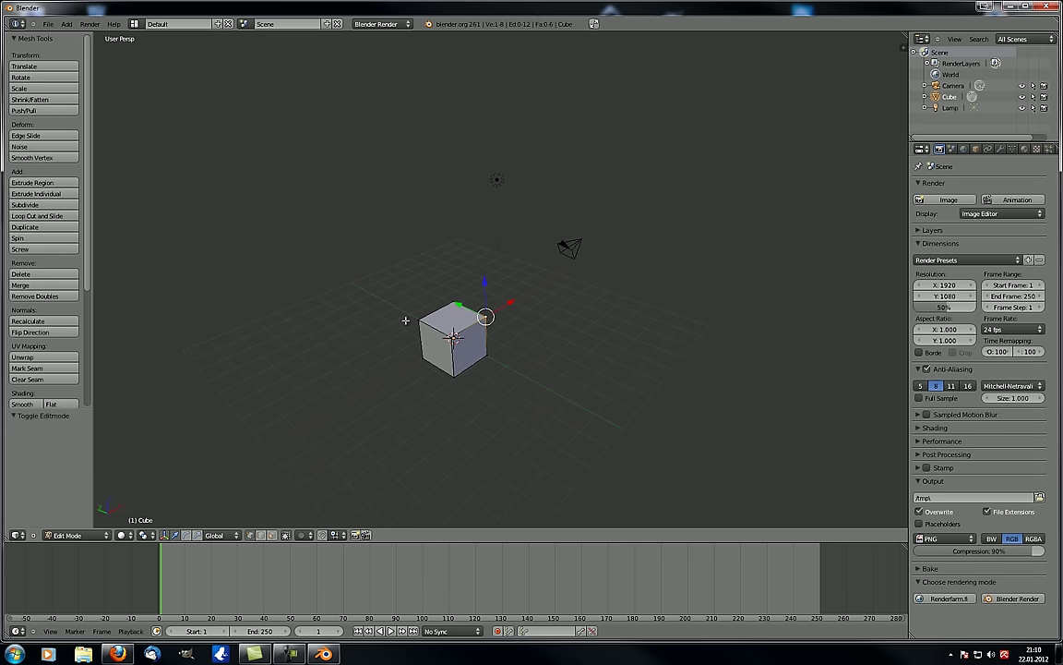
{"action": "key", "text": "Tab"}
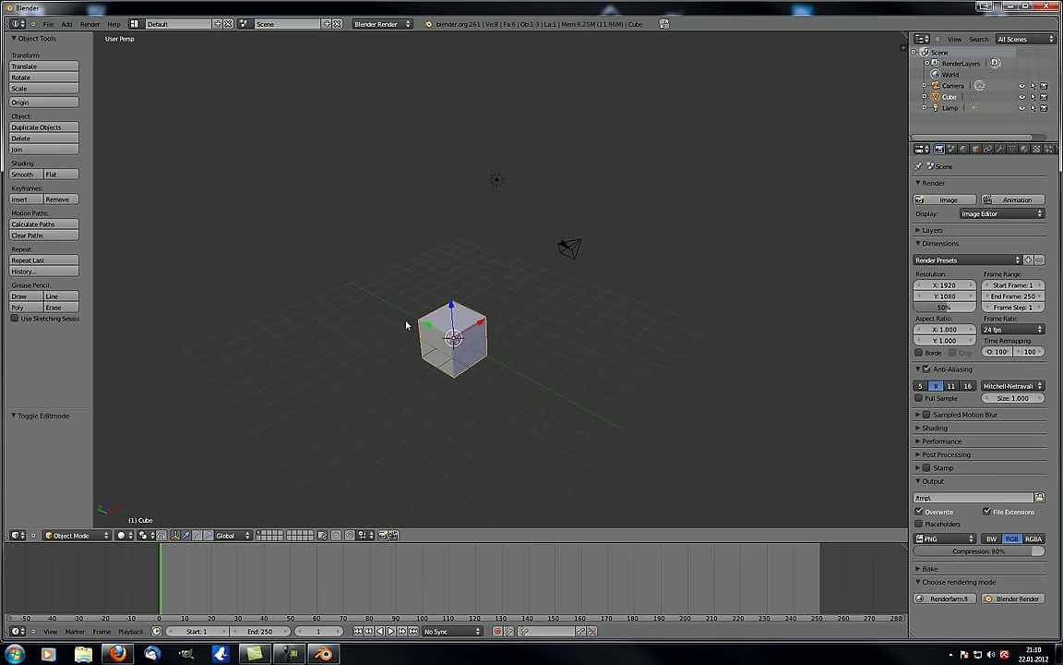
{"action": "middle_click_drag", "start_coordinate": [406, 325], "coordinate": [398, 373]}
{"action": "scroll", "coordinate": [420, 375], "scroll_direction": "up", "scroll_amount": 5}
{"action": "scroll", "coordinate": [418, 374], "scroll_direction": "down", "scroll_amount": 5}
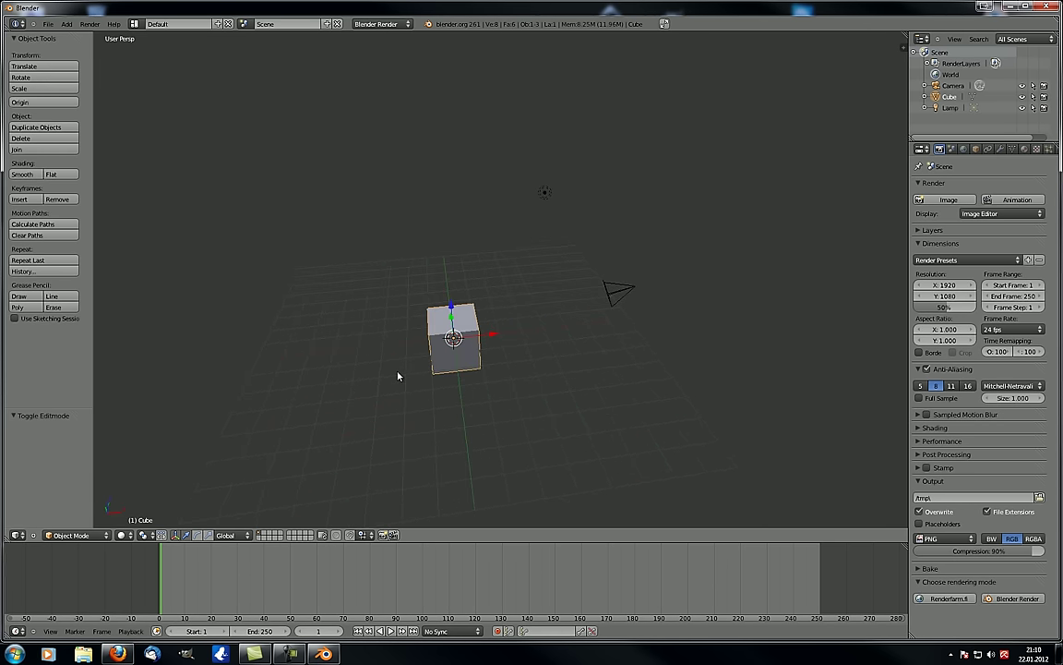
{"action": "left_click", "coordinate": [82, 535]}
{"action": "middle_click_drag", "start_coordinate": [258, 415], "coordinate": [263, 494]}
Switch the 3D view from perspective to orthographic projection with the cube shown up close.
{"action": "left_click", "coordinate": [121, 536]}
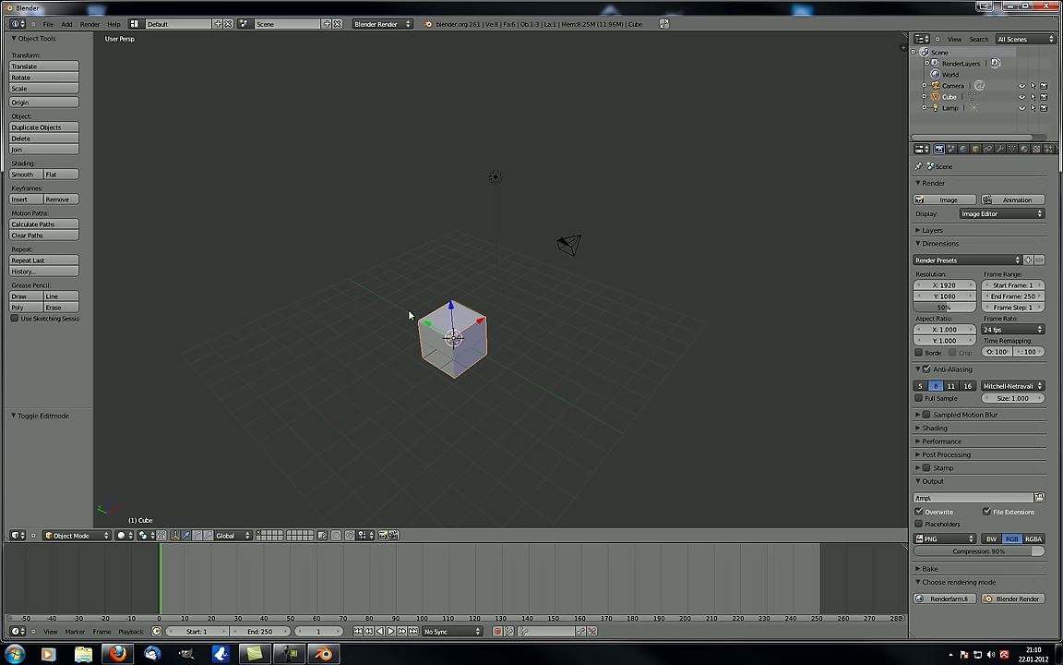
{"action": "mouse_move", "coordinate": [484, 367]}
{"action": "middle_mouse_down"}
{"action": "mouse_move", "coordinate": [461, 341]}
{"action": "mouse_move", "coordinate": [462, 364]}
{"action": "mouse_move", "coordinate": [395, 397]}
{"action": "mouse_move", "coordinate": [371, 391]}
{"action": "middle_mouse_up"}
{"action": "scroll", "coordinate": [442, 382], "scroll_direction": "up", "scroll_amount": 5}
{"action": "scroll", "coordinate": [442, 386], "scroll_direction": "down", "scroll_amount": 5}
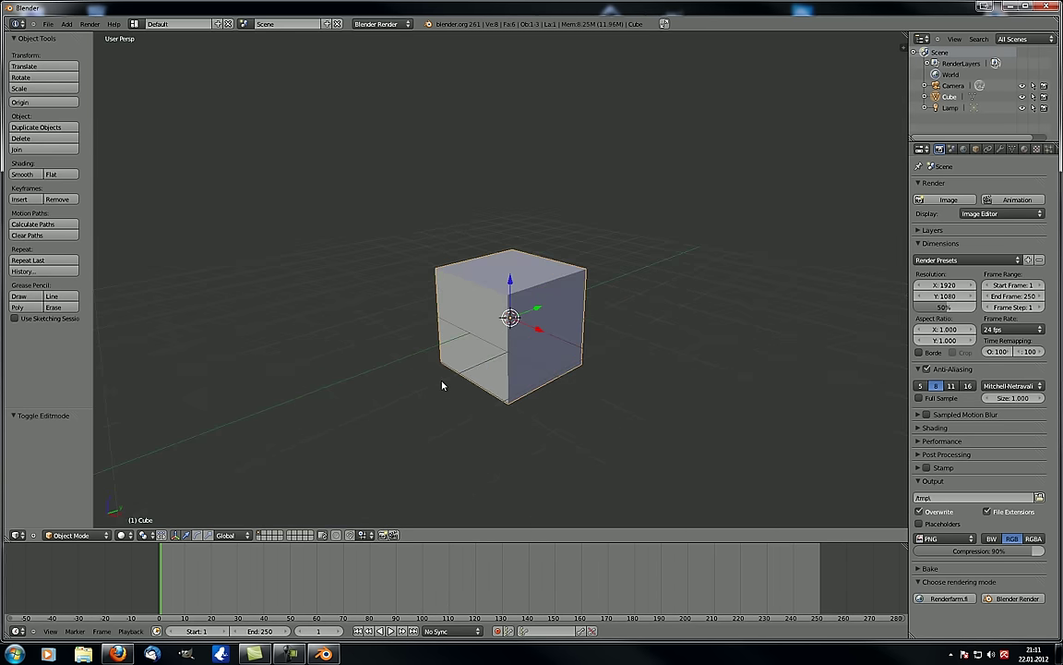
{"action": "scroll", "coordinate": [442, 386], "scroll_direction": "down", "scroll_amount": 7}
{"action": "scroll", "coordinate": [442, 391], "scroll_direction": "up", "scroll_amount": 3}
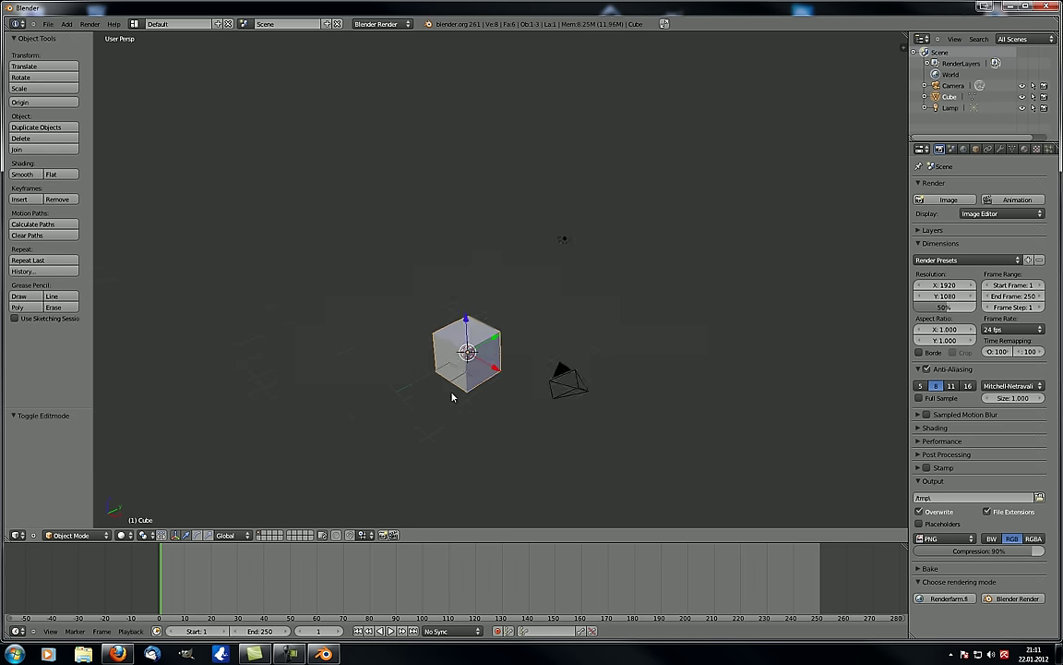
{"action": "key", "text": "KP_5"}
{"action": "scroll", "coordinate": [453, 397], "scroll_direction": "up", "scroll_amount": 7}
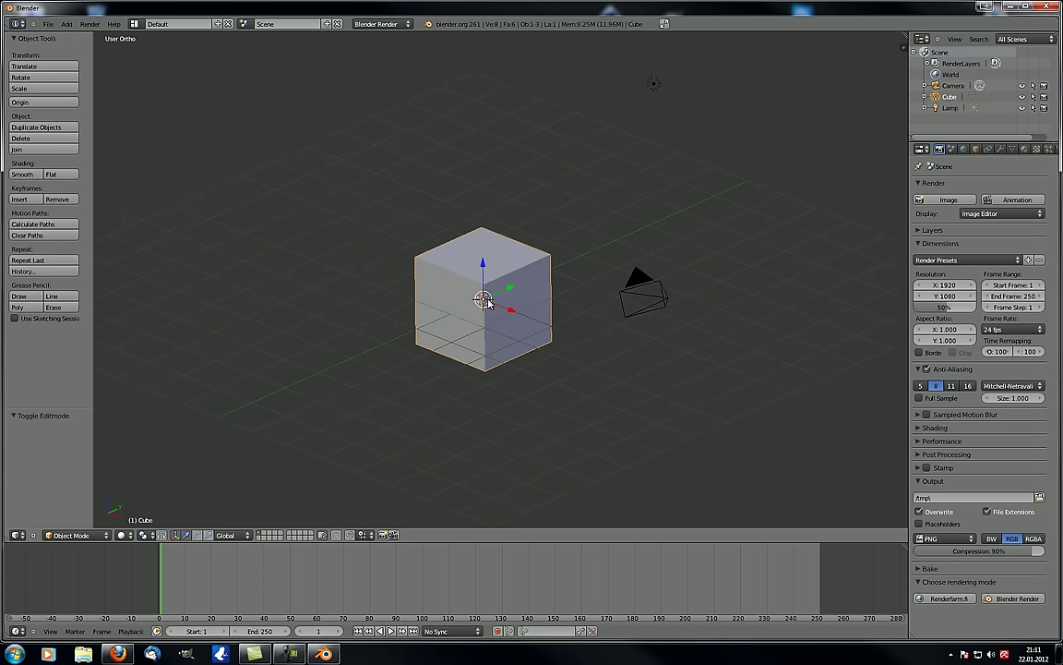
Set the viewport shading to Texture and try moving the lamp to preview its light on the cube, cancelling the move.
{"action": "left_click", "coordinate": [127, 535]}
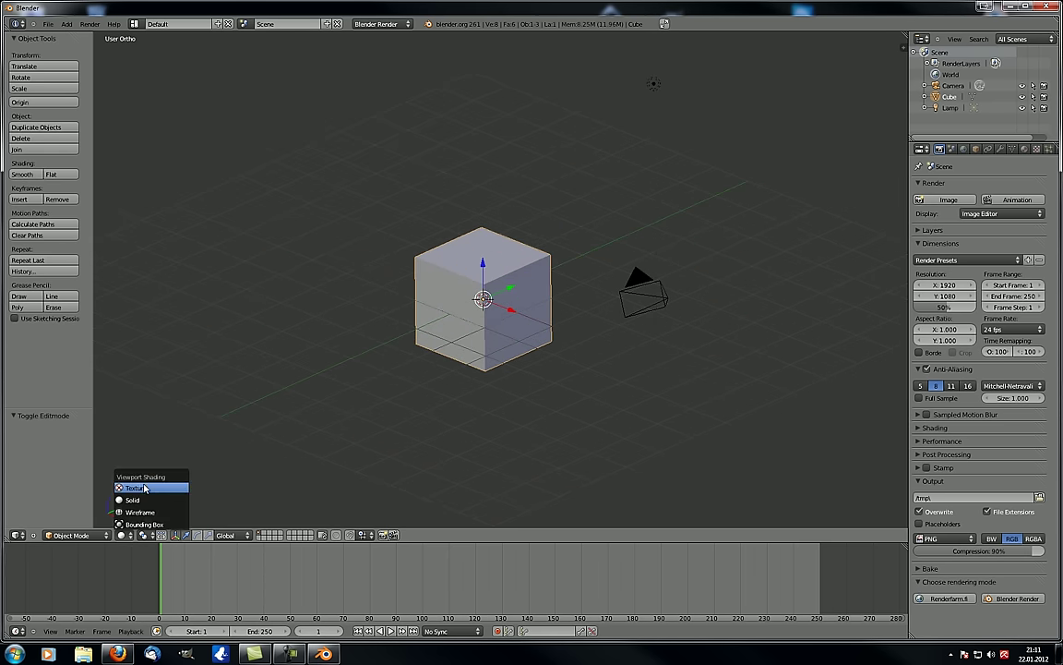
{"action": "left_click", "coordinate": [147, 488]}
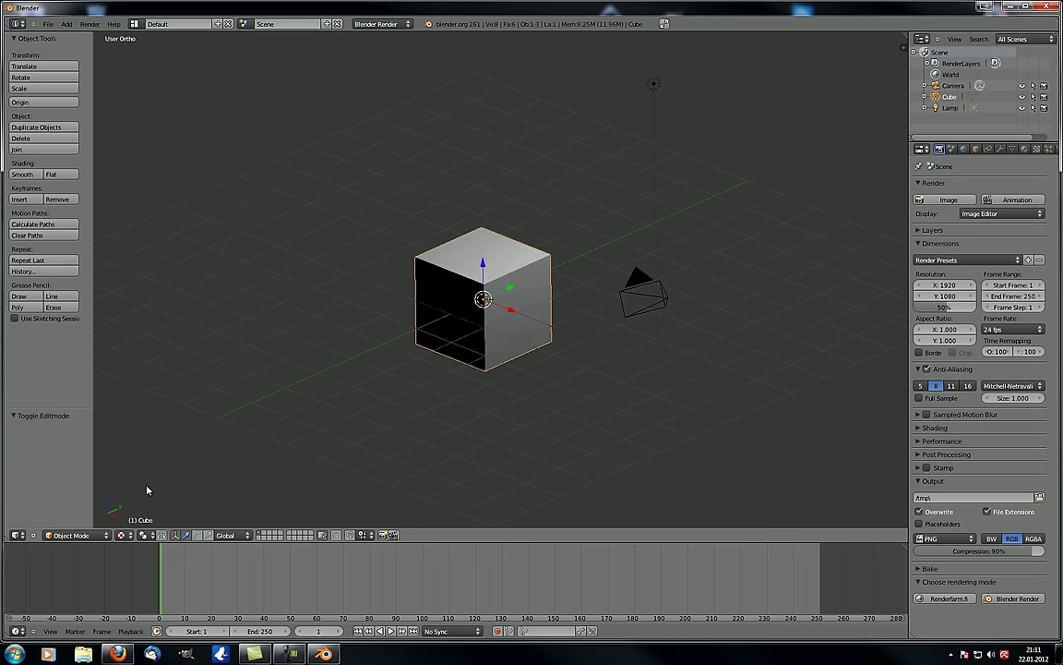
{"action": "right_click", "coordinate": [654, 90]}
{"action": "key", "text": "g"}
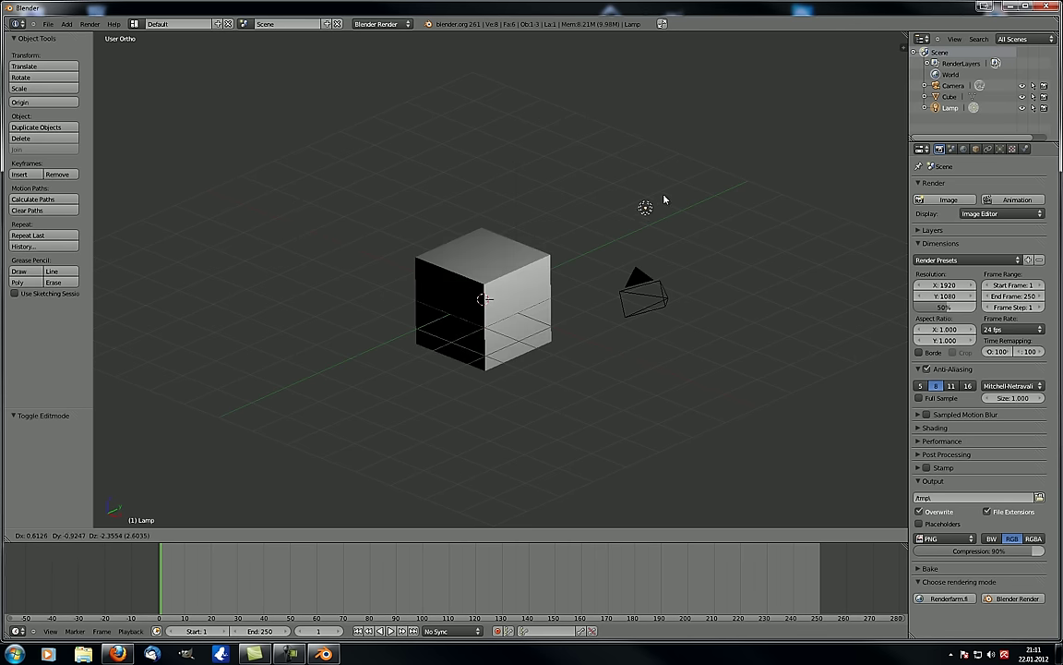
{"action": "right_click", "coordinate": [664, 200]}
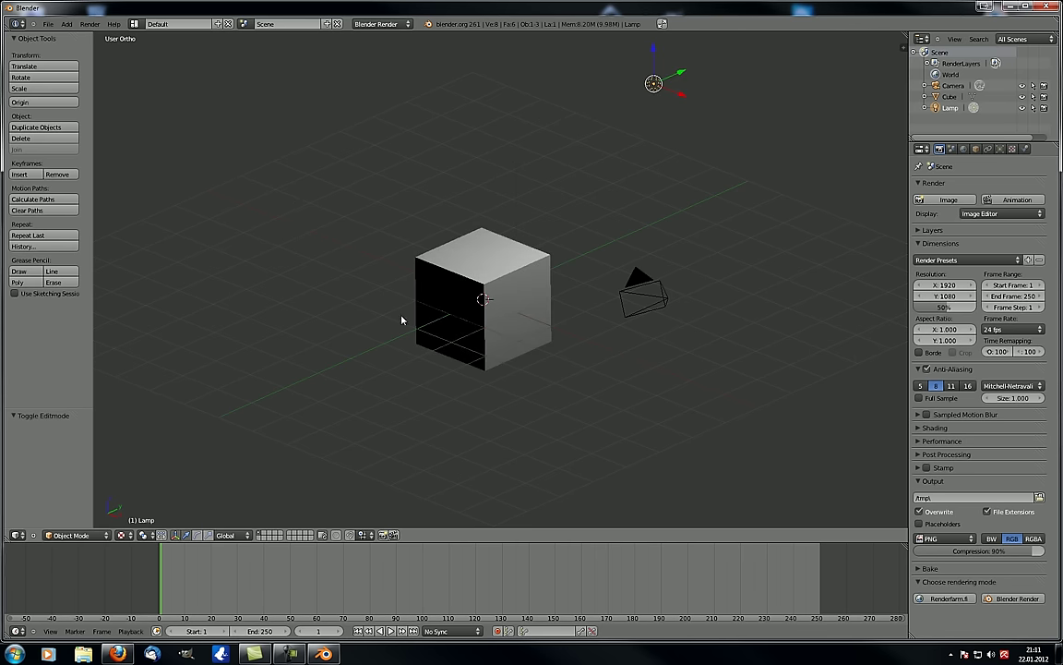
Set the viewport shading back to Solid.
{"action": "left_click", "coordinate": [121, 535]}
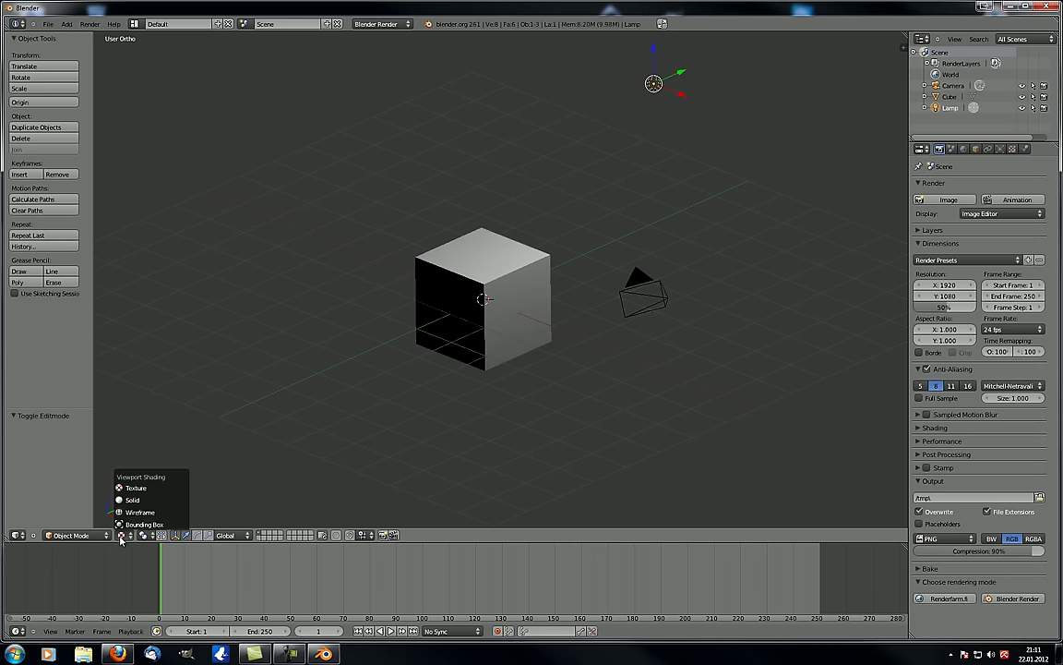
{"action": "left_click", "coordinate": [120, 538]}
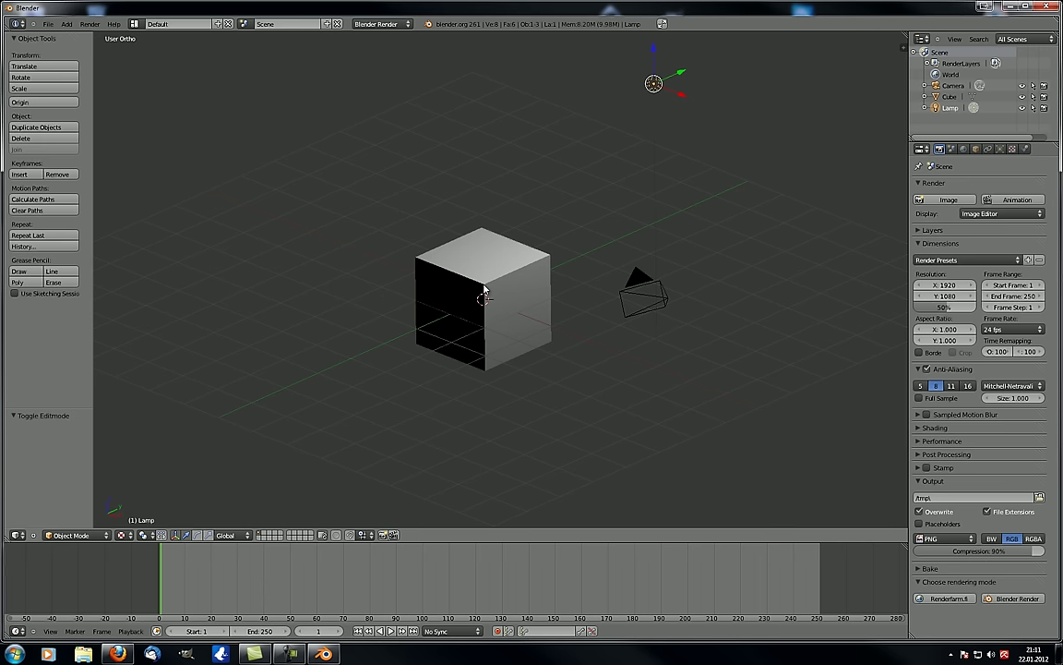
{"action": "left_click", "coordinate": [123, 536]}
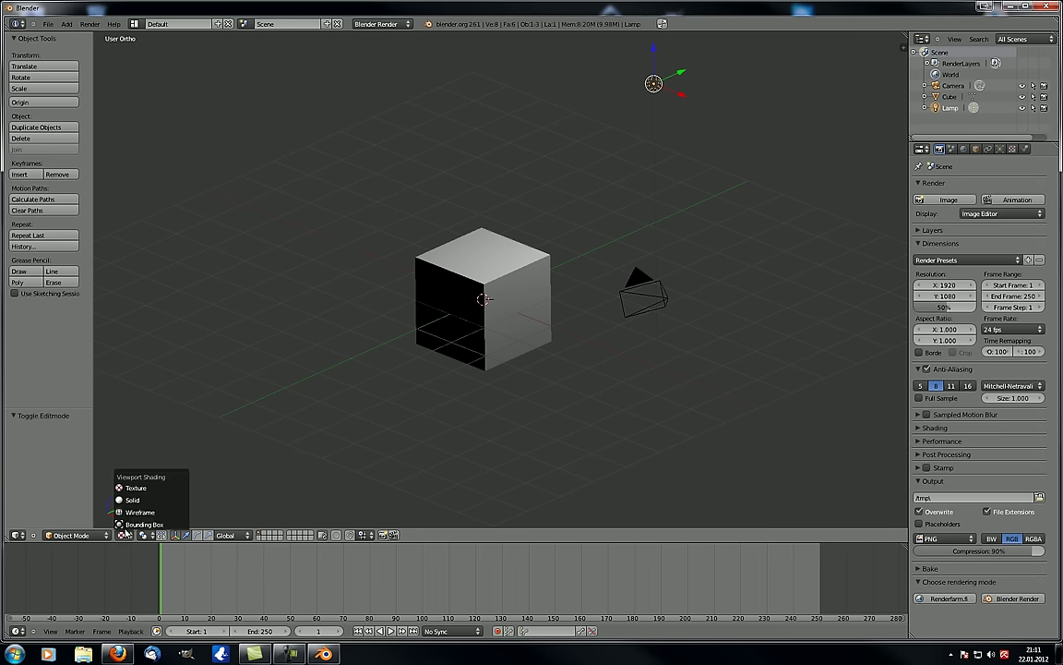
{"action": "left_click", "coordinate": [140, 500]}
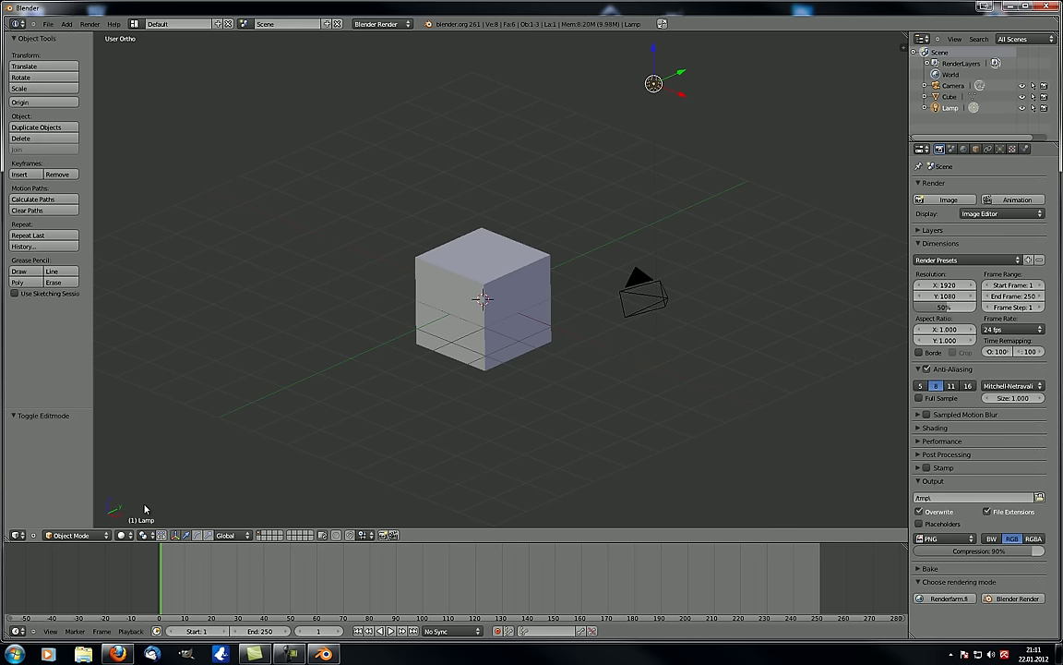
Set the viewport shading to Wireframe and inspect the cube's see-through edges from another angle and closer up.
{"action": "left_click", "coordinate": [126, 536]}
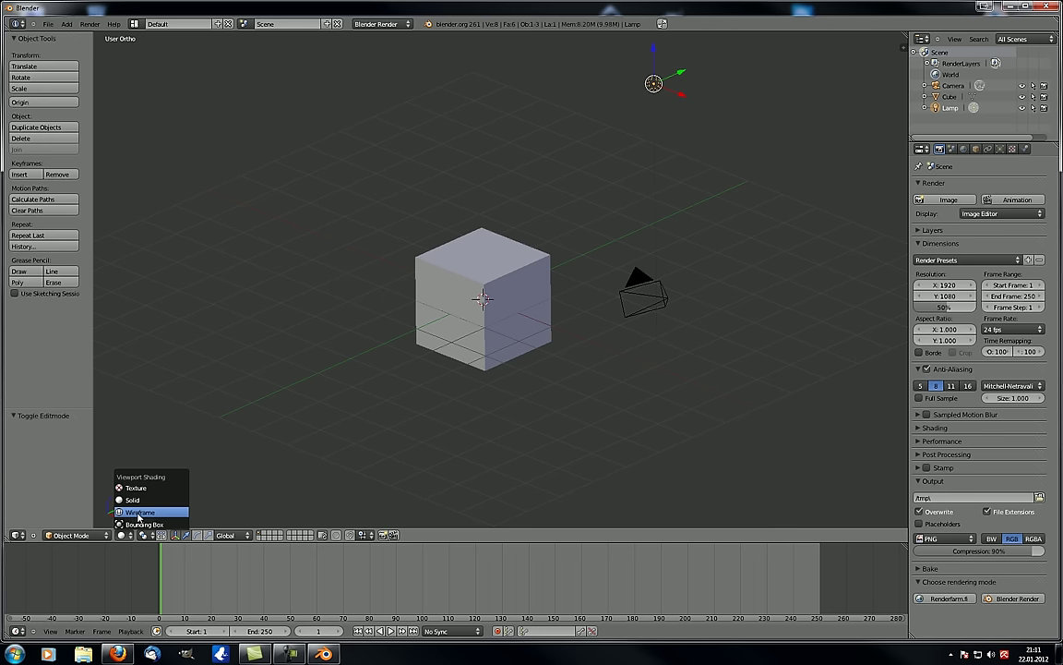
{"action": "left_click", "coordinate": [139, 513]}
{"action": "mouse_move", "coordinate": [449, 267]}
{"action": "middle_mouse_down"}
{"action": "mouse_move", "coordinate": [451, 302]}
{"action": "mouse_move", "coordinate": [423, 302]}
{"action": "mouse_move", "coordinate": [532, 299]}
{"action": "mouse_move", "coordinate": [517, 349]}
{"action": "mouse_move", "coordinate": [479, 398]}
{"action": "mouse_move", "coordinate": [470, 257]}
{"action": "middle_mouse_up"}
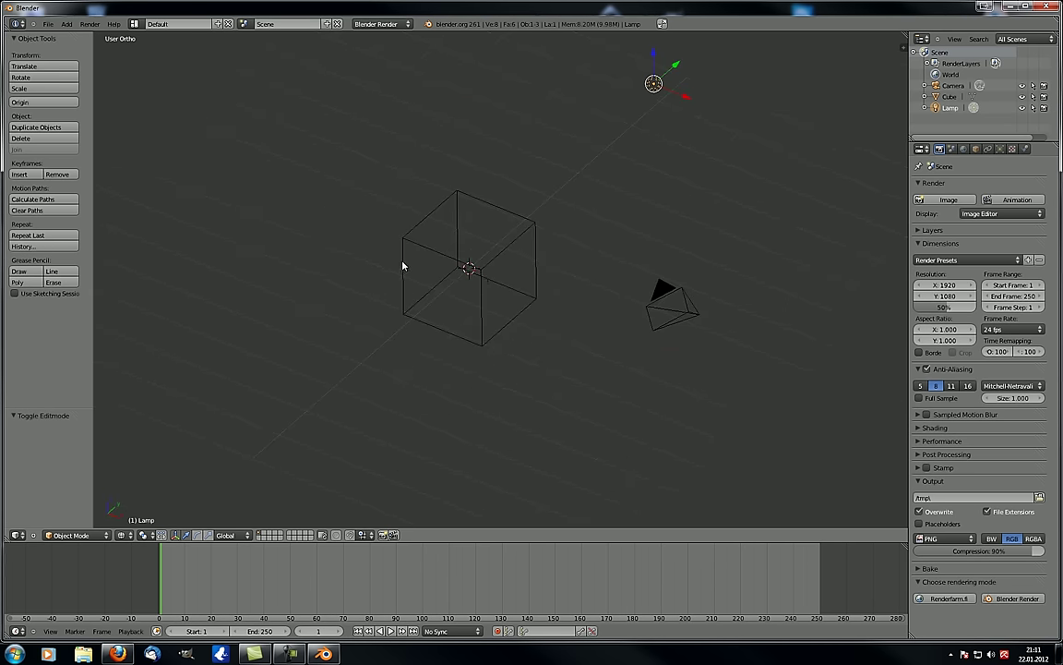
{"action": "scroll", "coordinate": [457, 268], "scroll_direction": "up", "scroll_amount": 1}
{"action": "scroll", "coordinate": [468, 282], "scroll_direction": "up", "scroll_amount": 1}
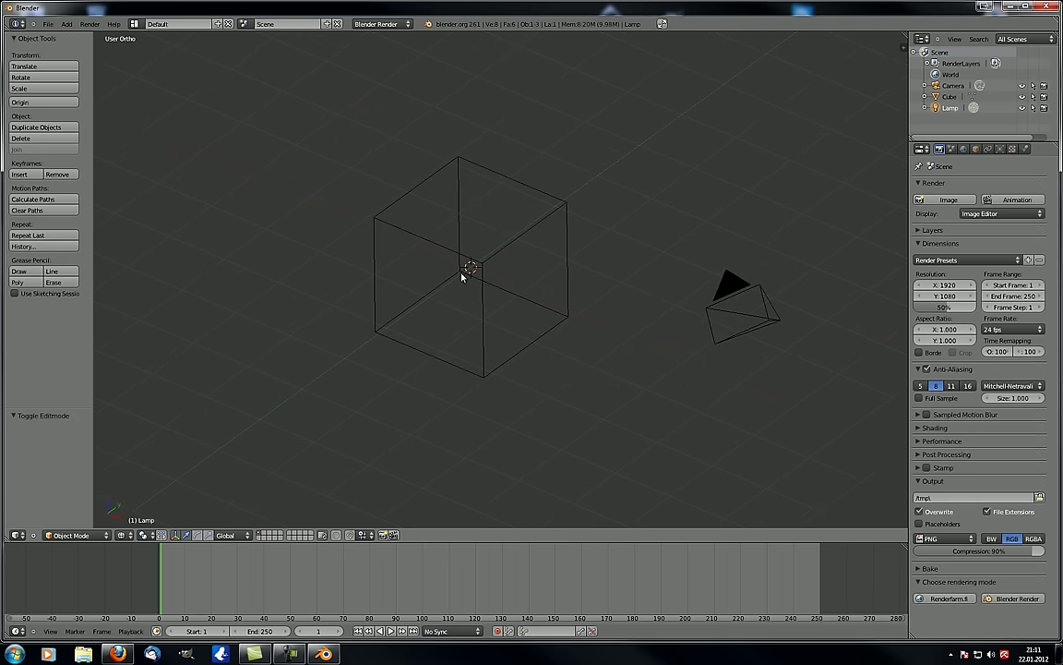
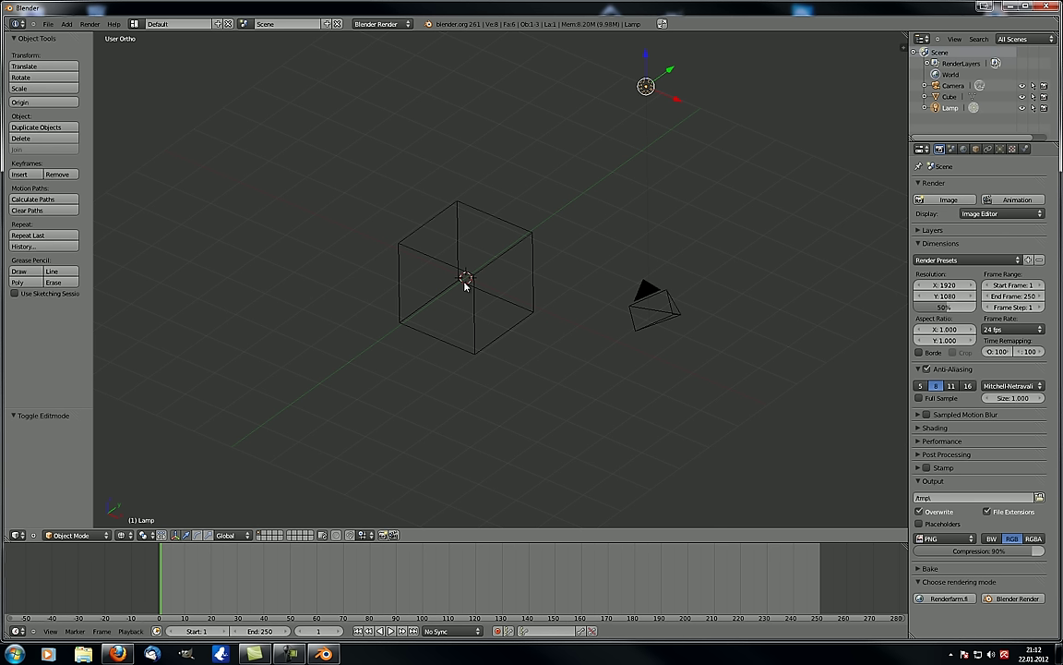
Set the viewport shading to Bounding Box and select the cube after viewing it up close.
{"action": "left_click", "coordinate": [145, 535]}
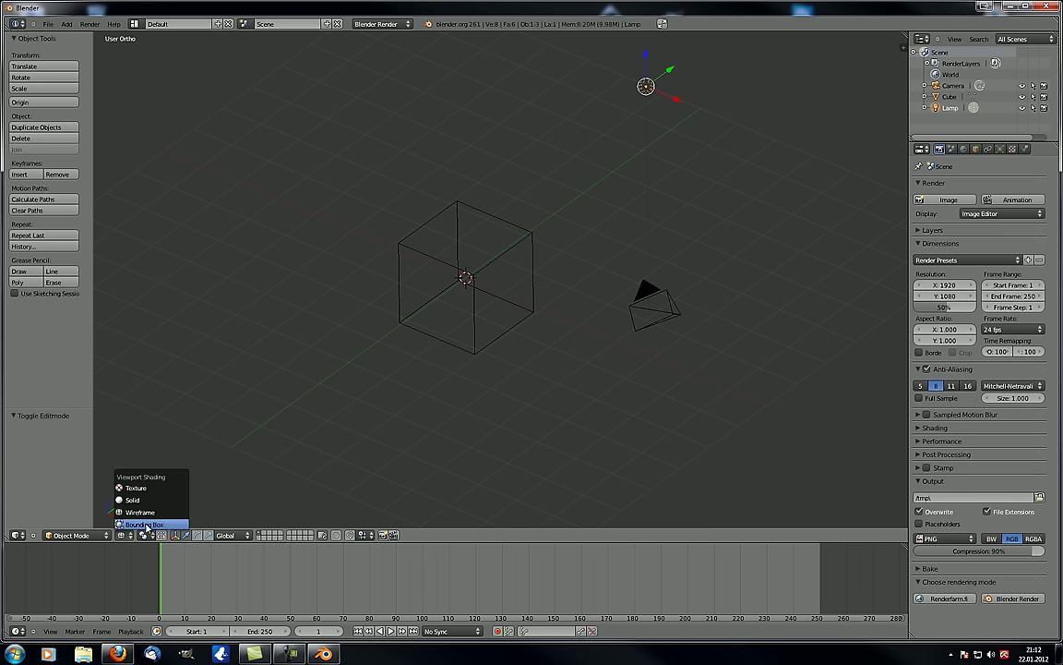
{"action": "left_click", "coordinate": [146, 525]}
{"action": "mouse_move", "coordinate": [146, 526]}
{"action": "middle_mouse_down"}
{"action": "mouse_move", "coordinate": [340, 342]}
{"action": "mouse_move", "coordinate": [335, 309]}
{"action": "mouse_move", "coordinate": [407, 392]}
{"action": "mouse_move", "coordinate": [415, 328]}
{"action": "mouse_move", "coordinate": [403, 301]}
{"action": "middle_mouse_up"}
{"action": "scroll", "coordinate": [403, 278], "scroll_direction": "up", "scroll_amount": 3}
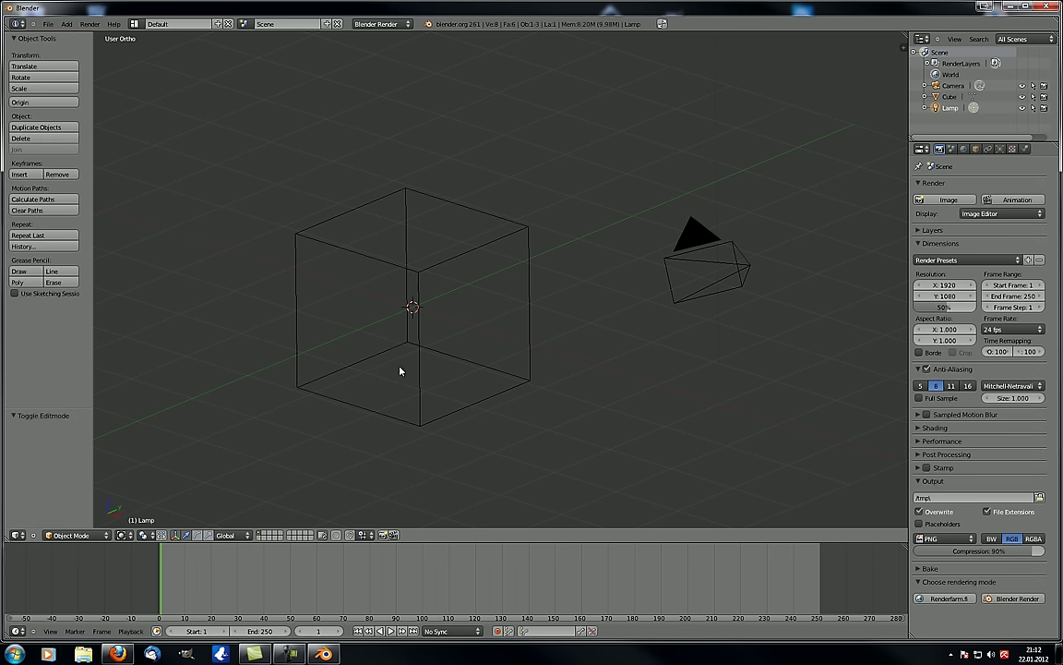
{"action": "right_click", "coordinate": [428, 357]}
{"action": "scroll", "coordinate": [423, 359], "scroll_direction": "down", "scroll_amount": 1}
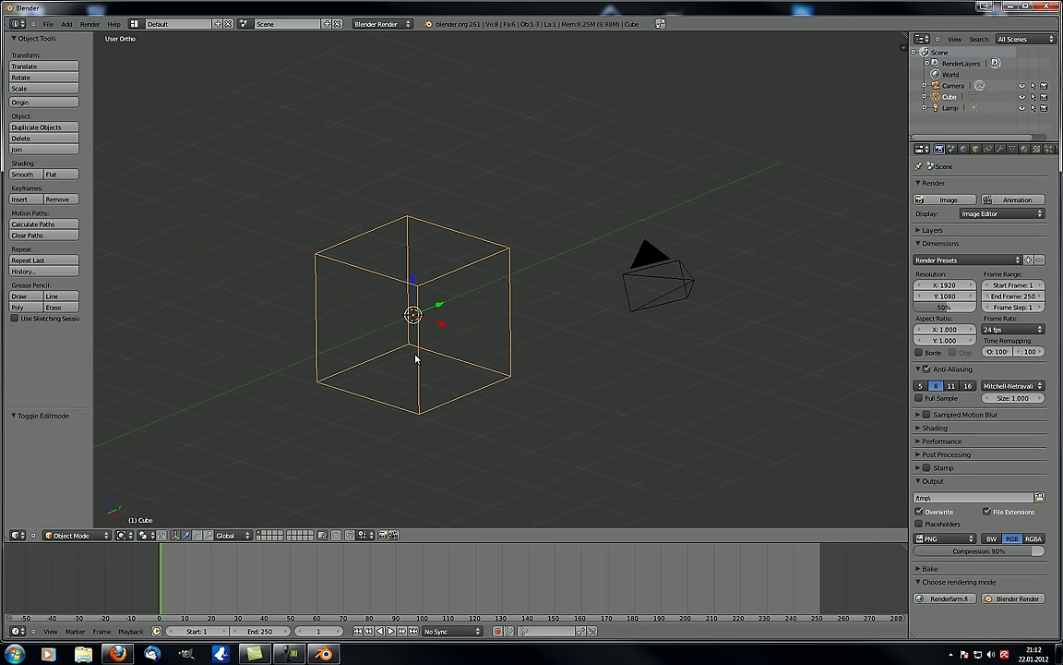
Switch the viewport from Bounding Box shading back to Solid and view the selected cube from an angle.
{"action": "left_click", "coordinate": [121, 535]}
{"action": "left_click", "coordinate": [148, 498]}
{"action": "middle_click_drag", "start_coordinate": [290, 383], "coordinate": [301, 388]}
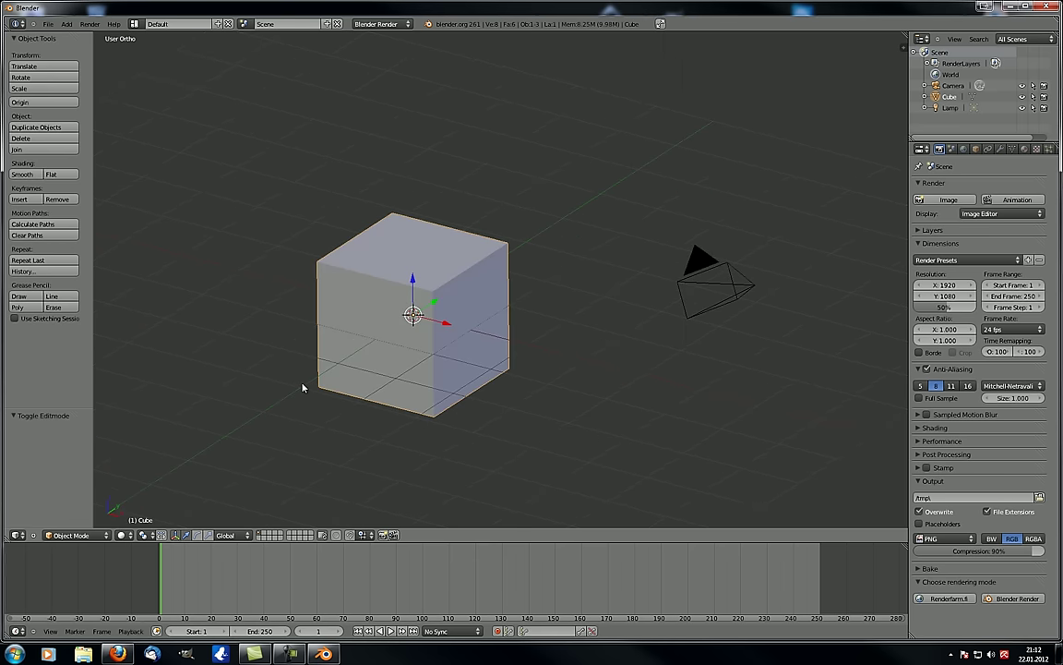
{"action": "mouse_move", "coordinate": [291, 456]}
{"action": "middle_mouse_down"}
{"action": "mouse_move", "coordinate": [274, 451]}
{"action": "mouse_move", "coordinate": [296, 439]}
{"action": "middle_mouse_up"}
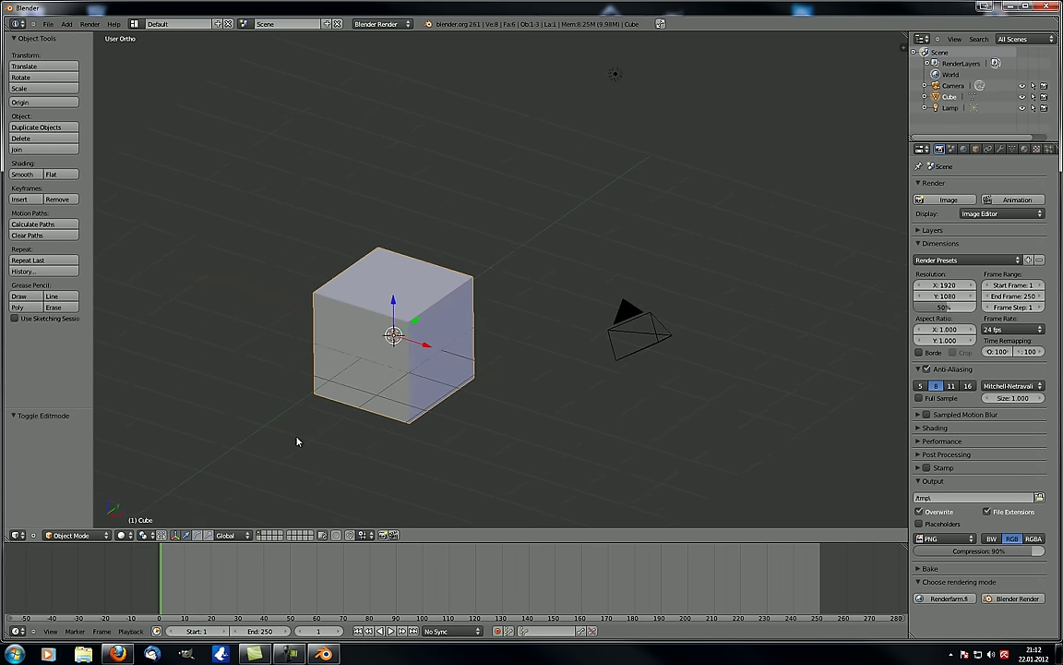
Add a UV sphere and move it about -3.71 units along the X axis so it stands beside the cube.
{"action": "key", "text": "shift+a"}
{"action": "mouse_move", "coordinate": [297, 442]}
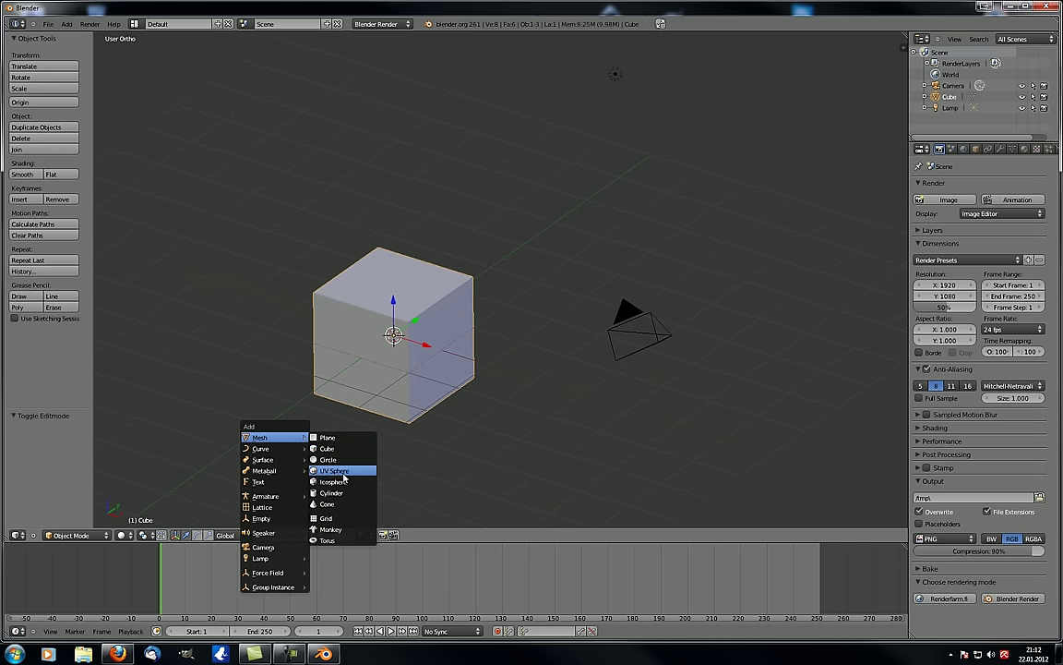
{"action": "left_click", "coordinate": [337, 472]}
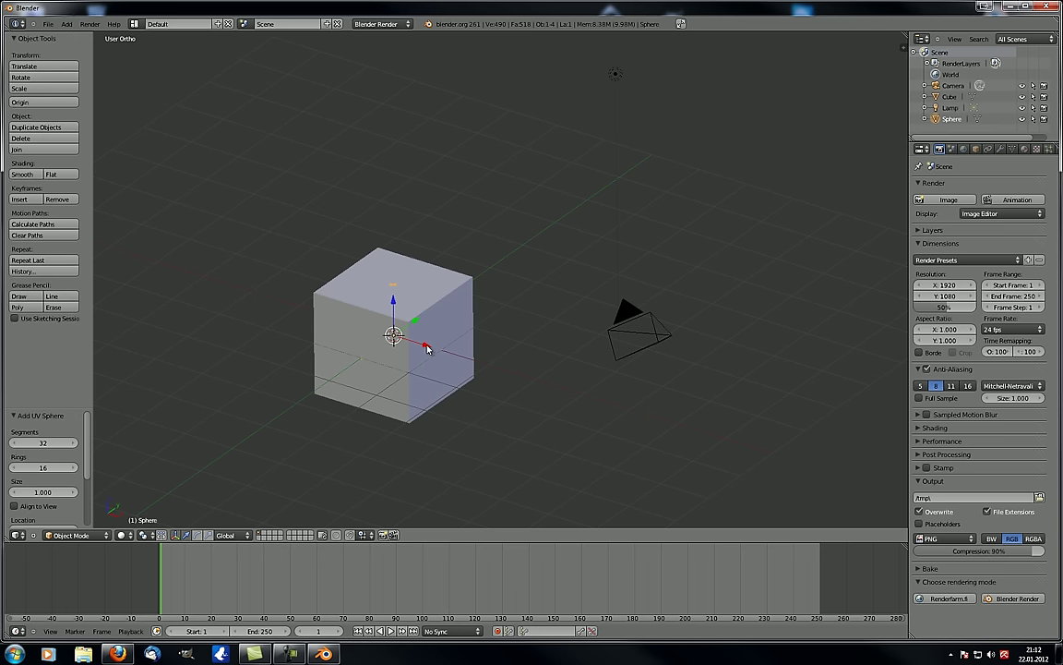
{"action": "key", "text": "g"}
{"action": "key", "text": "x"}
{"action": "left_click", "coordinate": [232, 315]}
{"action": "middle_click_drag", "start_coordinate": [278, 375], "coordinate": [432, 368], "text": "shift"}
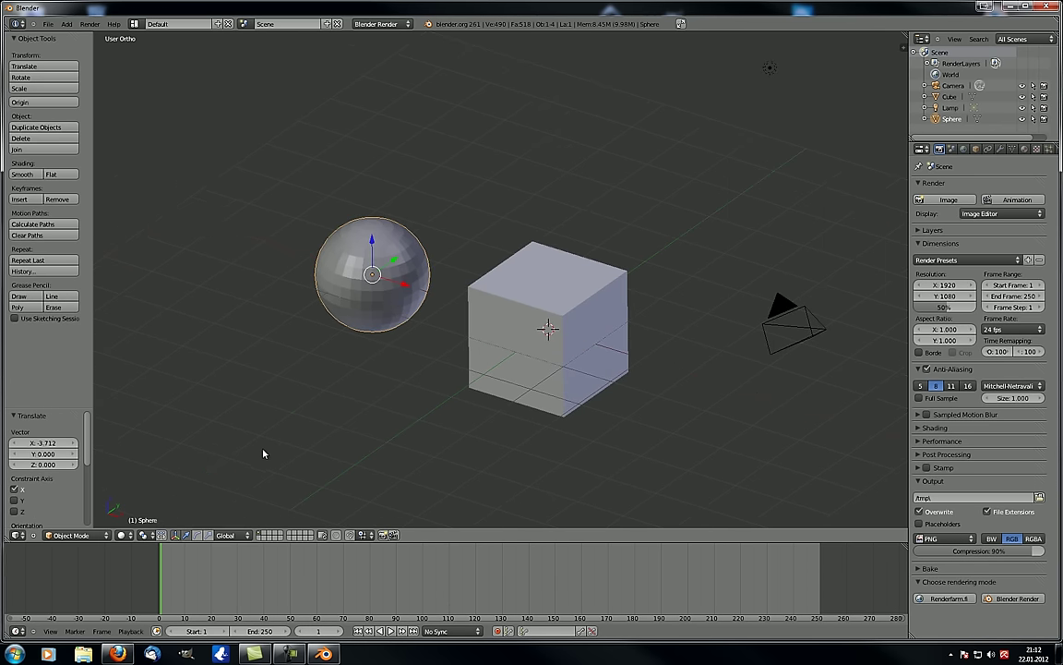
Set the viewport shading to Bounding Box to compare how the sphere and the cube are displayed.
{"action": "left_click", "coordinate": [122, 534]}
{"action": "left_click", "coordinate": [139, 503]}
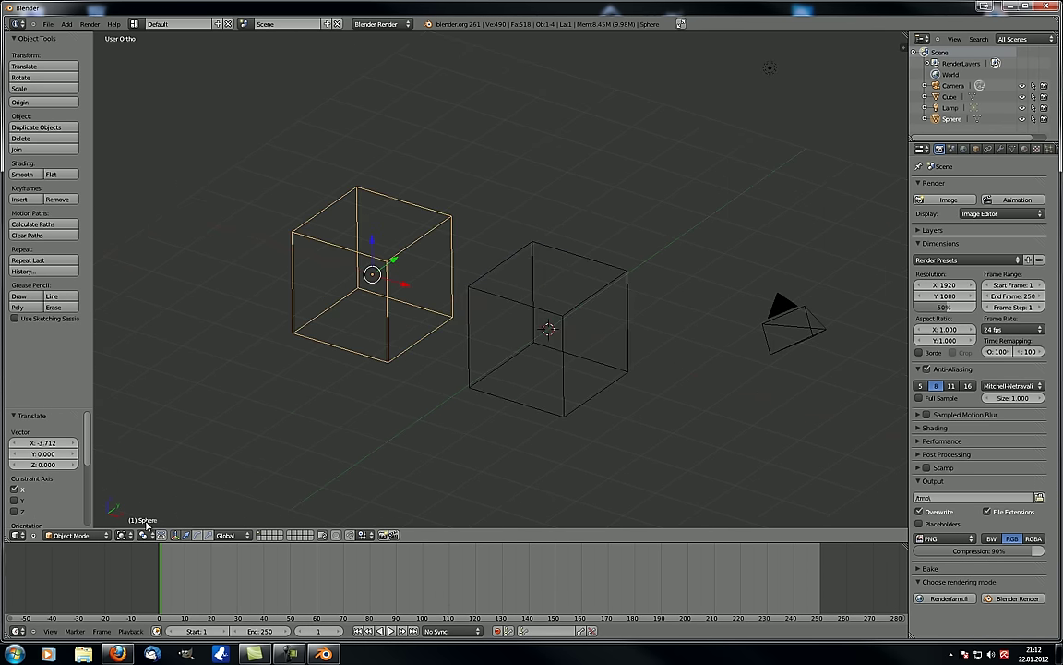
{"action": "middle_click_drag", "start_coordinate": [147, 522], "coordinate": [403, 280]}
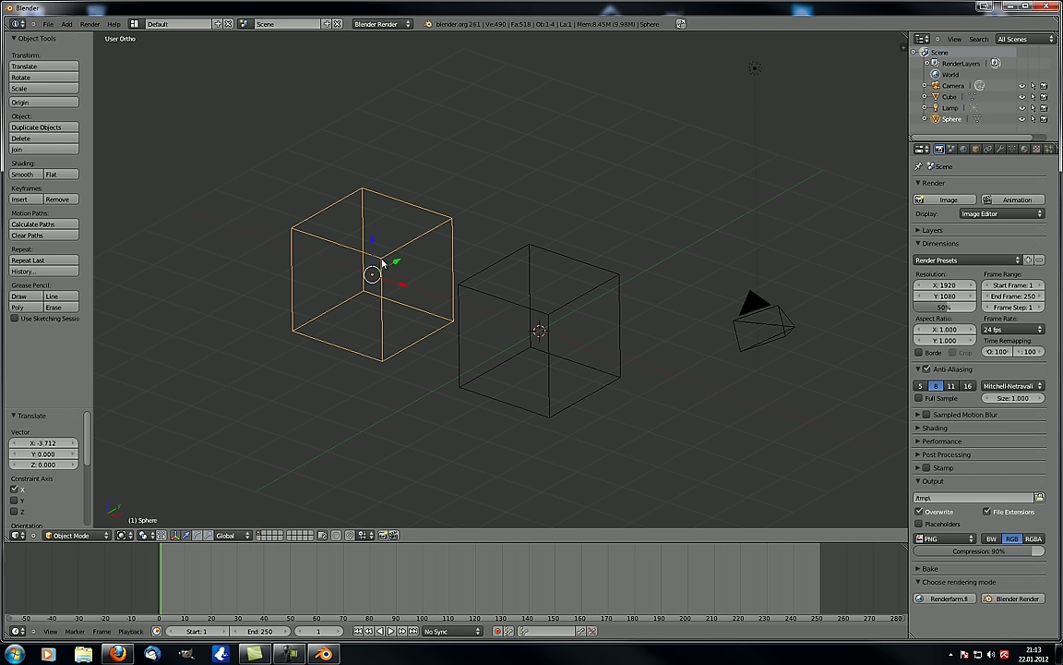
Return the viewport shading to Solid and view the sphere and cube from farther away.
{"action": "left_click", "coordinate": [120, 535]}
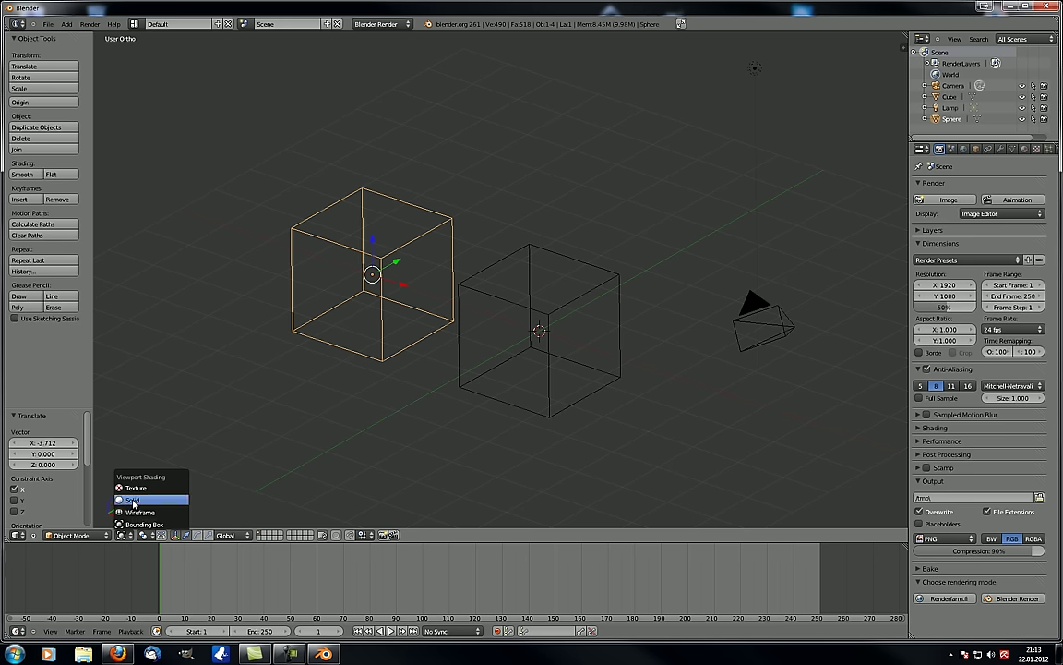
{"action": "left_click", "coordinate": [132, 499]}
{"action": "scroll", "coordinate": [426, 364], "scroll_direction": "up", "scroll_amount": 1}
{"action": "scroll", "coordinate": [427, 365], "scroll_direction": "down", "scroll_amount": 4}
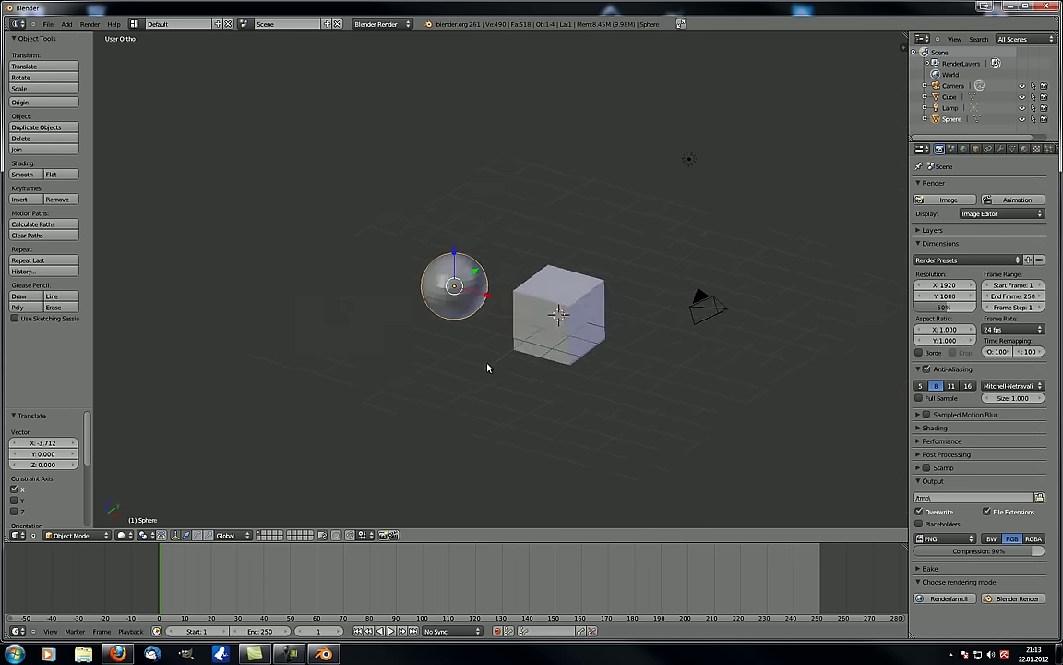
{"action": "middle_click_drag", "start_coordinate": [487, 365], "coordinate": [409, 370]}
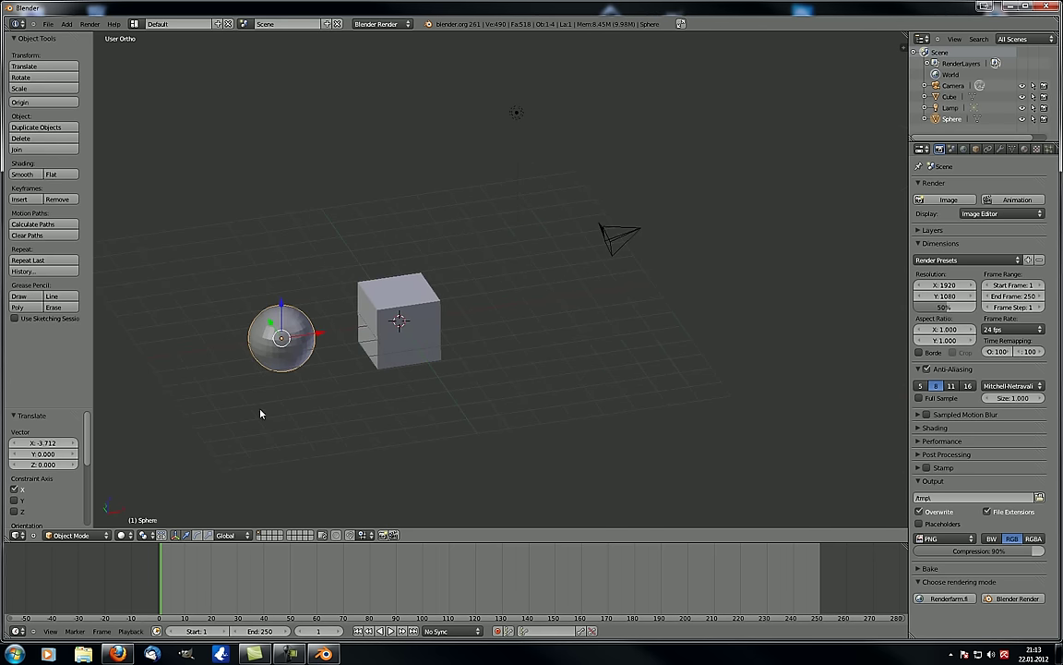
Look over the pivot point options and add the cube and the lamp to the sphere's selection.
{"action": "left_click", "coordinate": [150, 541]}
{"action": "left_click", "coordinate": [146, 537]}
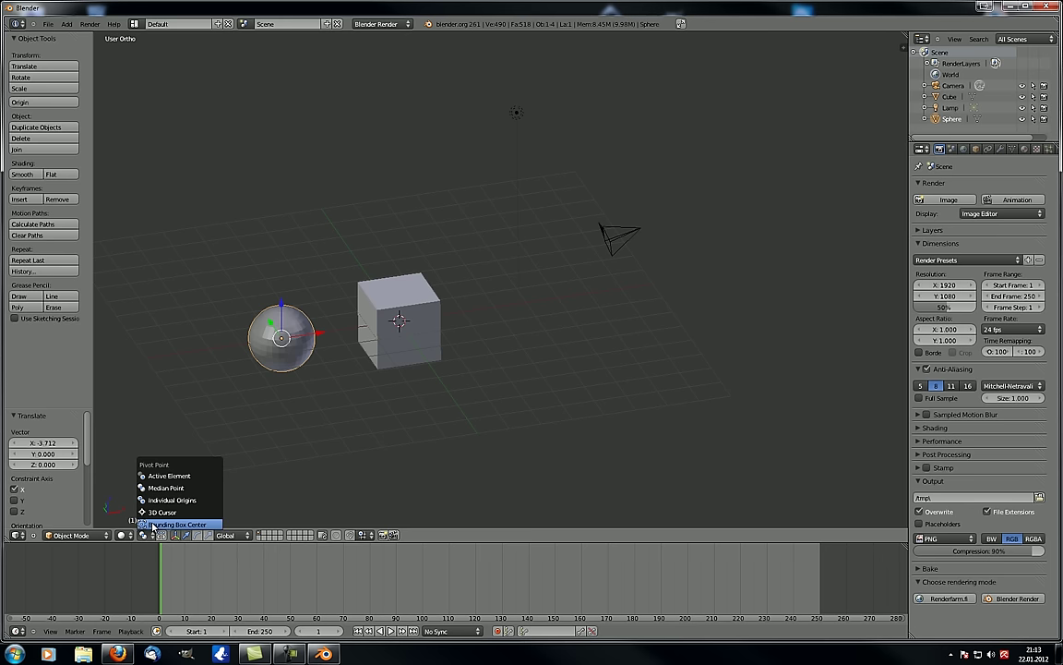
{"action": "middle_click_drag", "start_coordinate": [362, 394], "coordinate": [419, 344]}
{"action": "right_click", "coordinate": [420, 342], "text": "shift"}
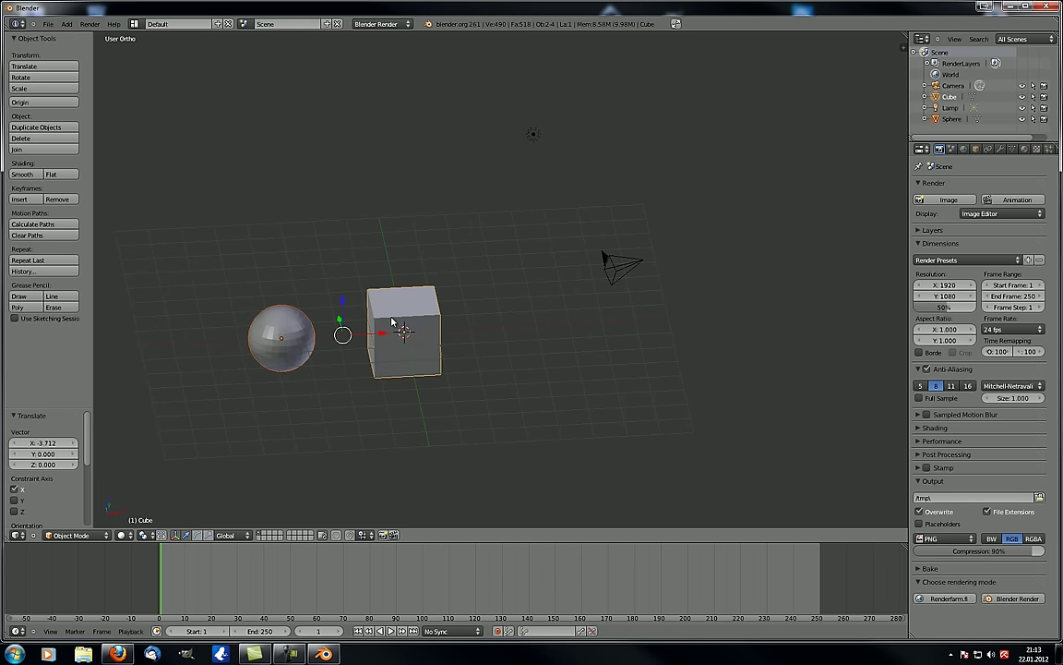
{"action": "middle_click_drag", "start_coordinate": [391, 318], "coordinate": [343, 334]}
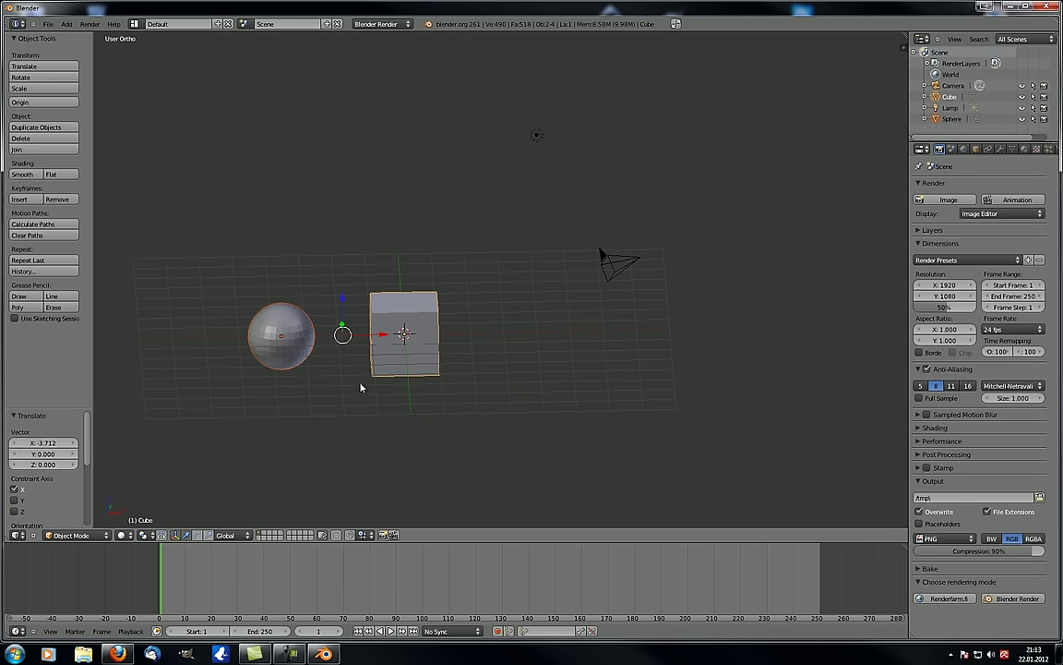
{"action": "right_click", "coordinate": [536, 136], "text": "shift"}
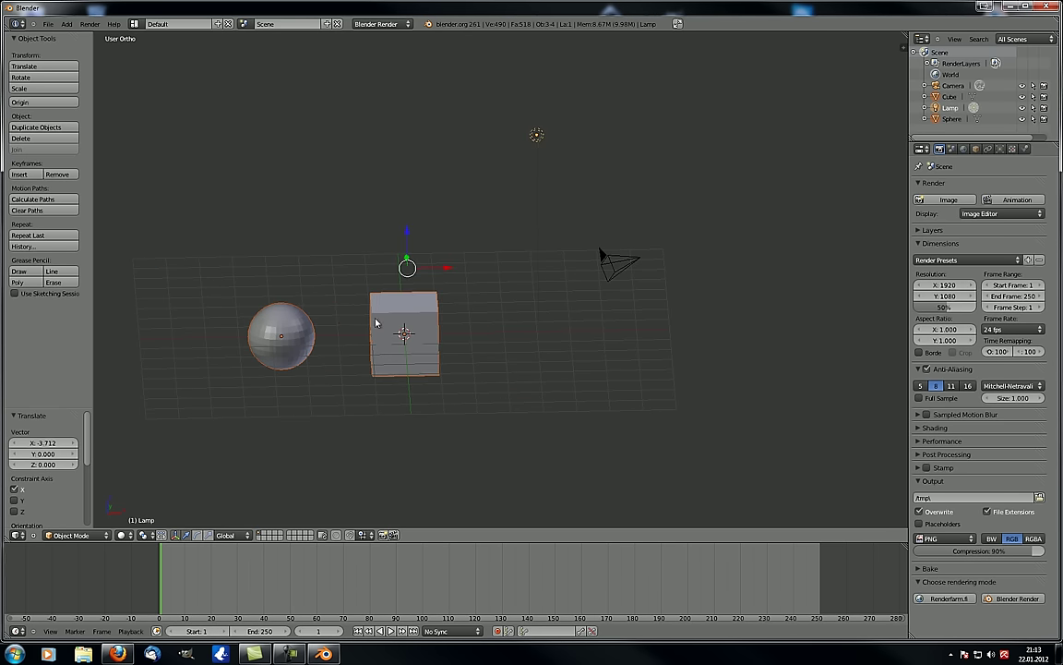
{"action": "middle_click_drag", "start_coordinate": [373, 321], "coordinate": [349, 292]}
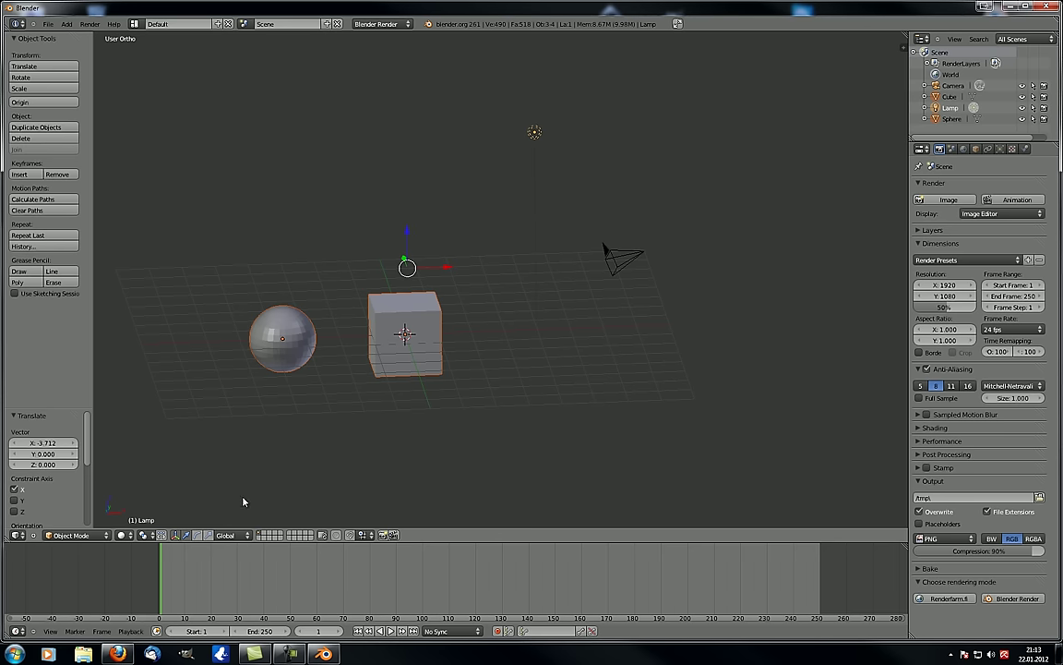
Set the pivot point to Active Element, then make the sphere and finally the cube the active object of the selection.
{"action": "left_click", "coordinate": [144, 535]}
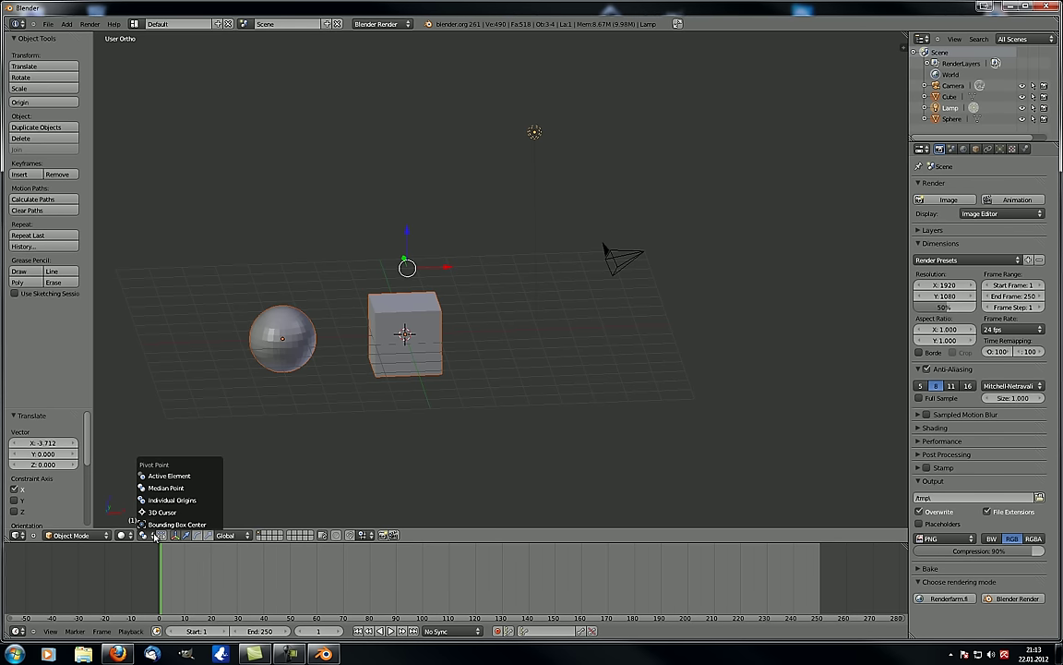
{"action": "left_click", "coordinate": [182, 475]}
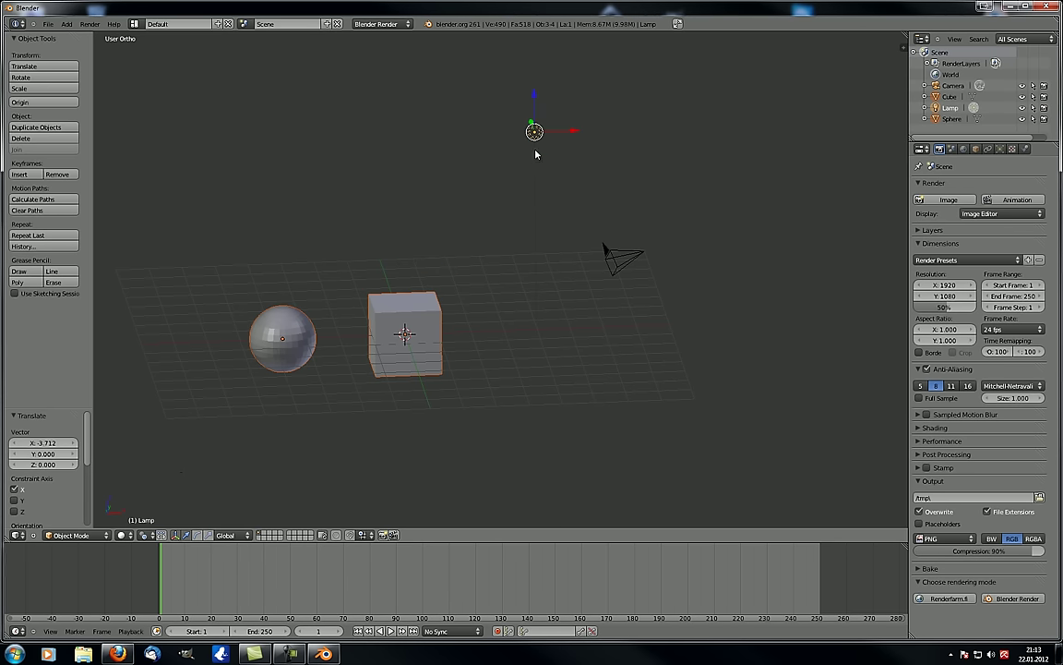
{"action": "right_click", "coordinate": [291, 350]}
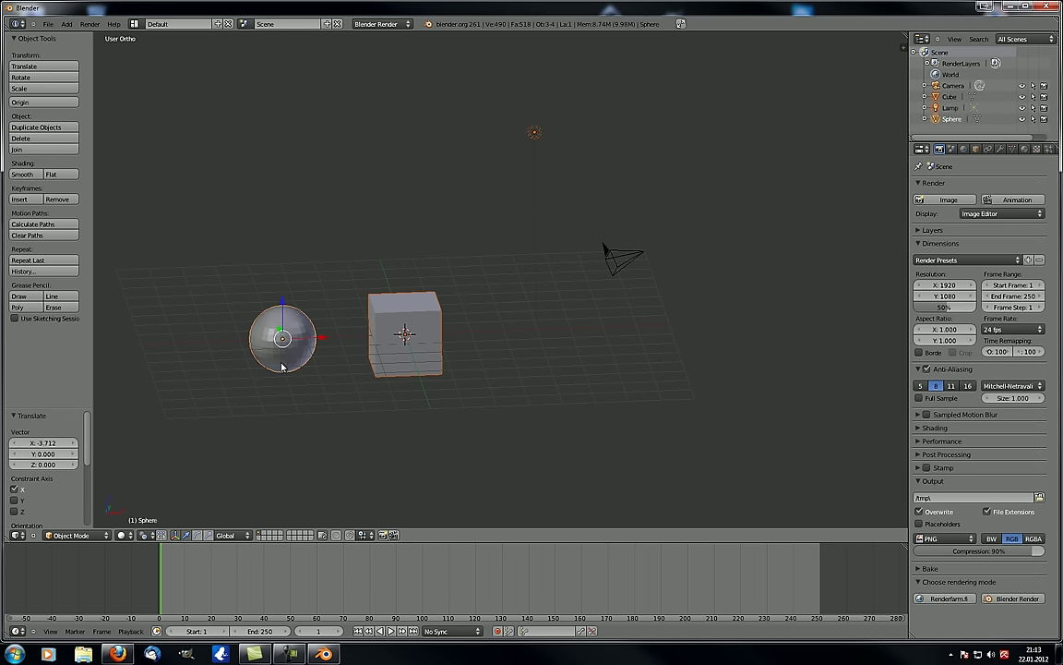
{"action": "right_click", "coordinate": [406, 343], "text": "shift"}
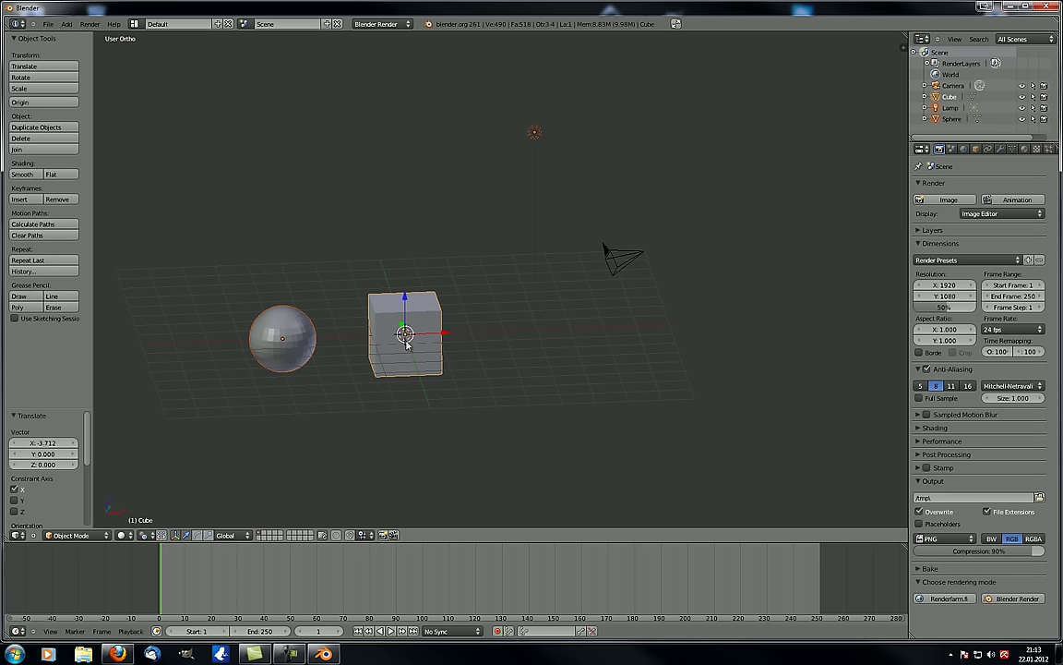
Try the Median Point pivot on the selected sphere, cube and lamp, viewing them from several angles.
{"action": "left_click", "coordinate": [143, 535]}
{"action": "left_click", "coordinate": [166, 489]}
{"action": "middle_click_drag", "start_coordinate": [300, 412], "coordinate": [367, 418]}
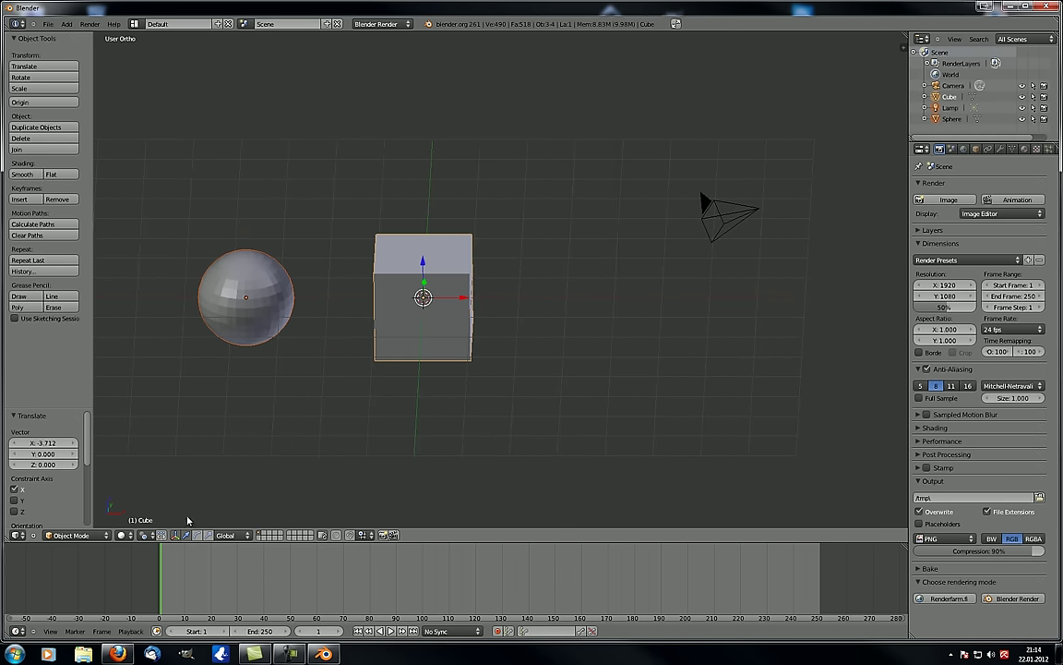
{"action": "middle_click_drag", "start_coordinate": [398, 343], "coordinate": [363, 408]}
Set the pivot point to Individual Origins and try scaling the sphere, cube and lamp up to about 2.6 times.
{"action": "left_click", "coordinate": [143, 535]}
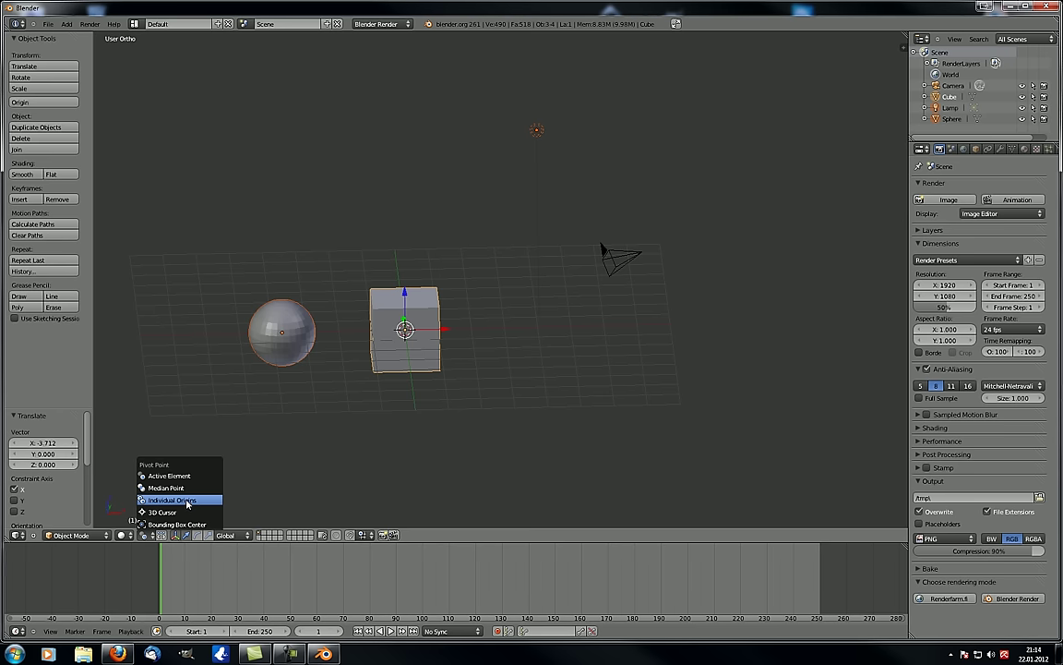
{"action": "left_click", "coordinate": [187, 503]}
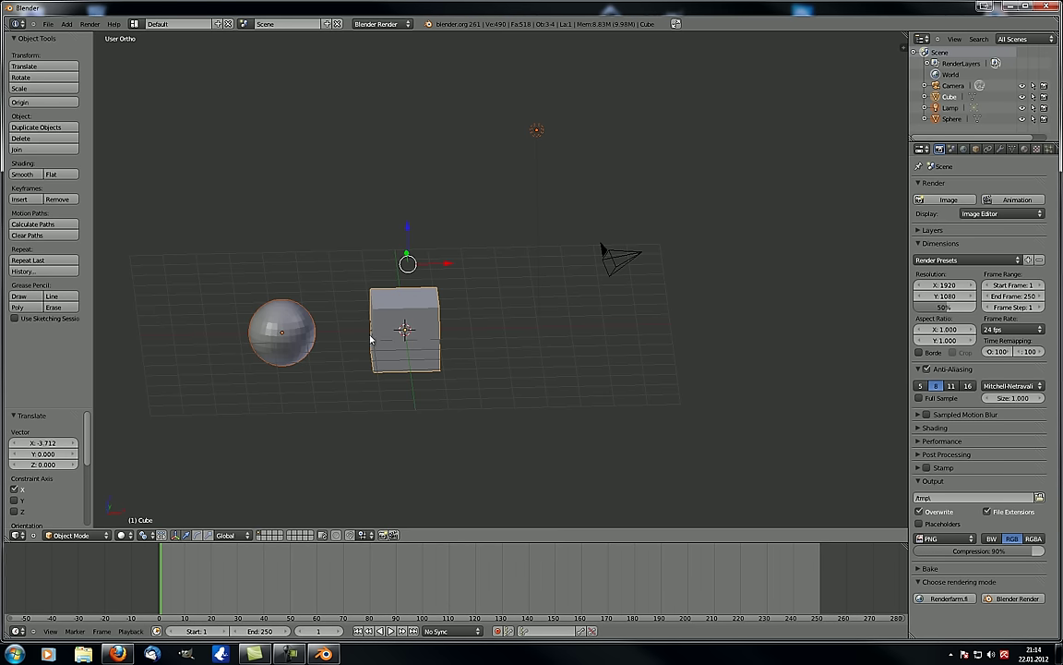
{"action": "mouse_move", "coordinate": [372, 364]}
{"action": "middle_mouse_down"}
{"action": "mouse_move", "coordinate": [457, 376]}
{"action": "mouse_move", "coordinate": [352, 360]}
{"action": "middle_mouse_up"}
{"action": "scroll", "coordinate": [369, 363], "scroll_direction": "down", "scroll_amount": 3}
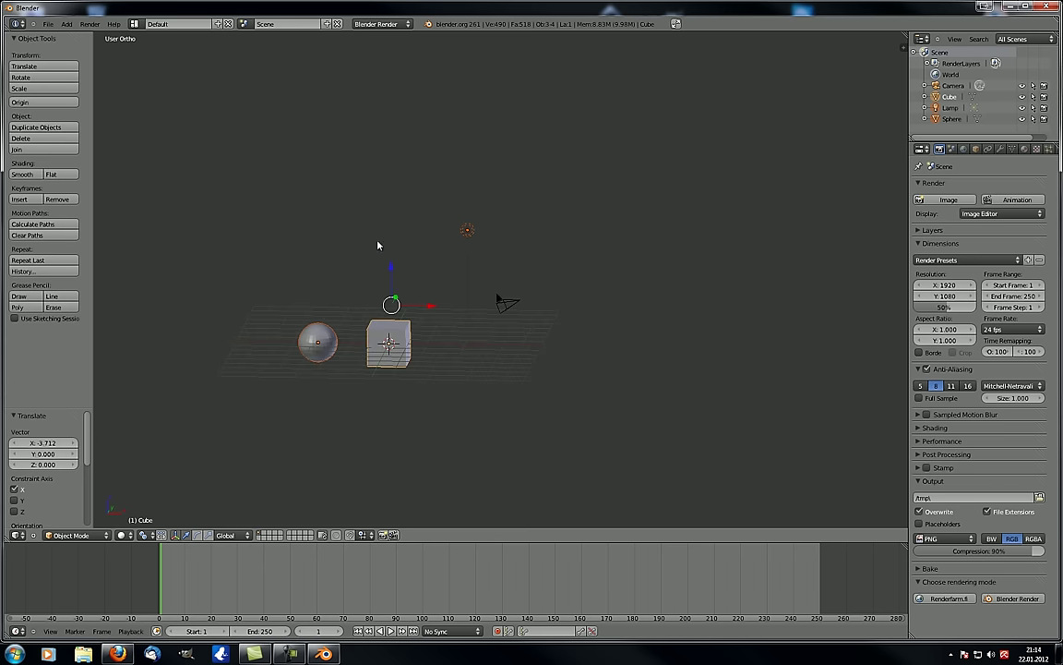
{"action": "scroll", "coordinate": [378, 277], "scroll_direction": "up", "scroll_amount": 1}
{"action": "key", "text": "s"}
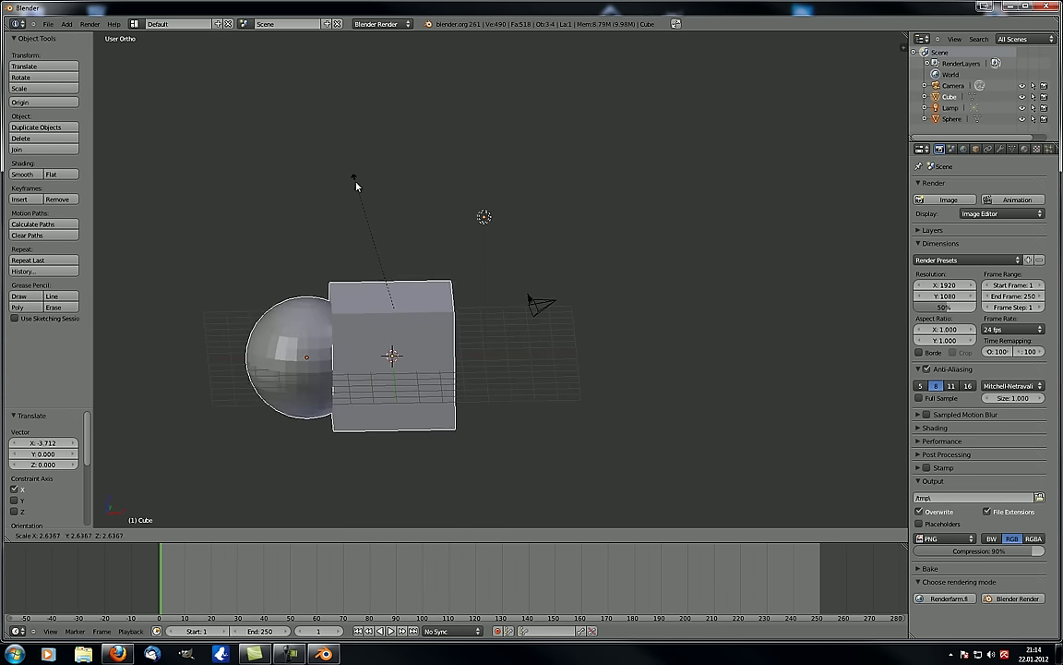
{"action": "key", "text": "Escape"}
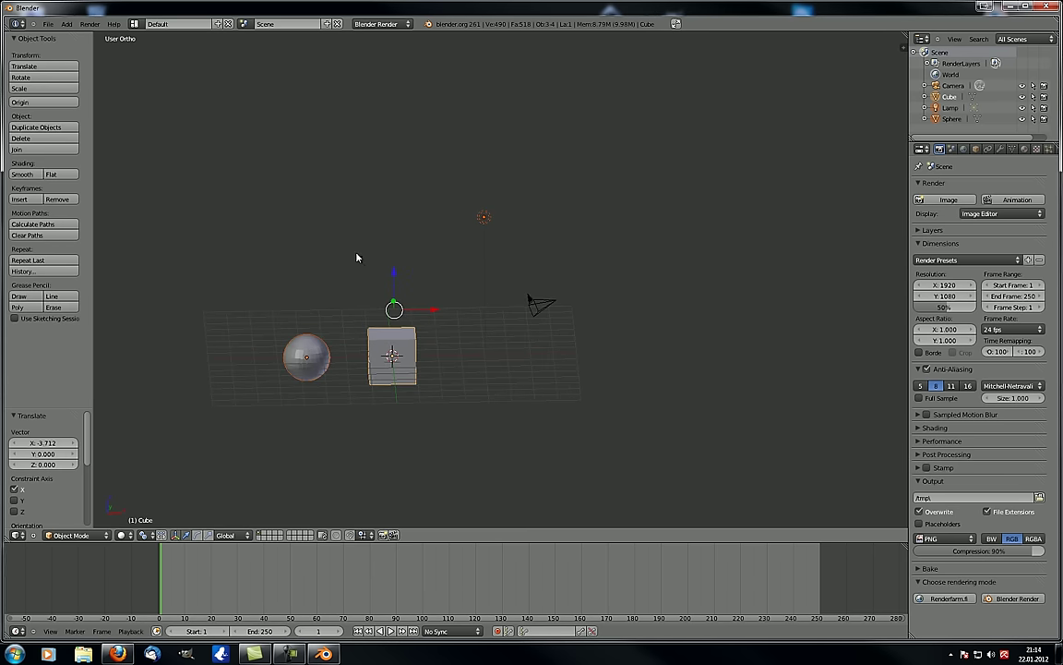
Set the pivot point to Median Point and try scaling the selected sphere, cube and lamp around their shared centre.
{"action": "left_click", "coordinate": [151, 537]}
{"action": "left_click", "coordinate": [174, 491]}
{"action": "key", "text": "s"}
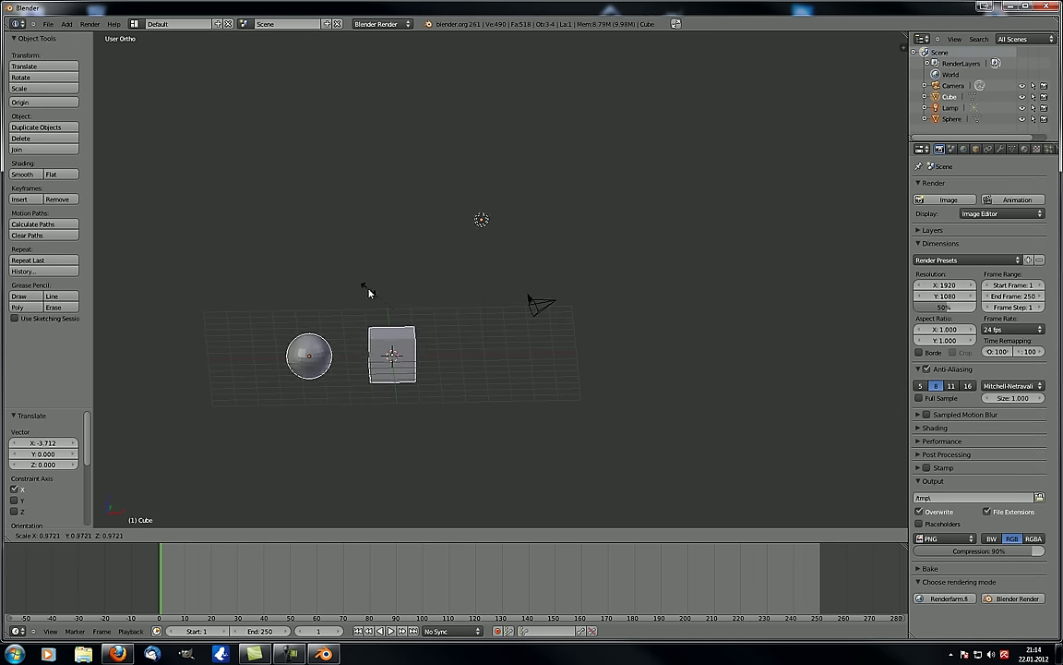
{"action": "key", "text": "Escape"}
Set the pivot point to Individual Origins and try scaling the sphere, cube and lamp up to about 1.7 times.
{"action": "left_click", "coordinate": [144, 534]}
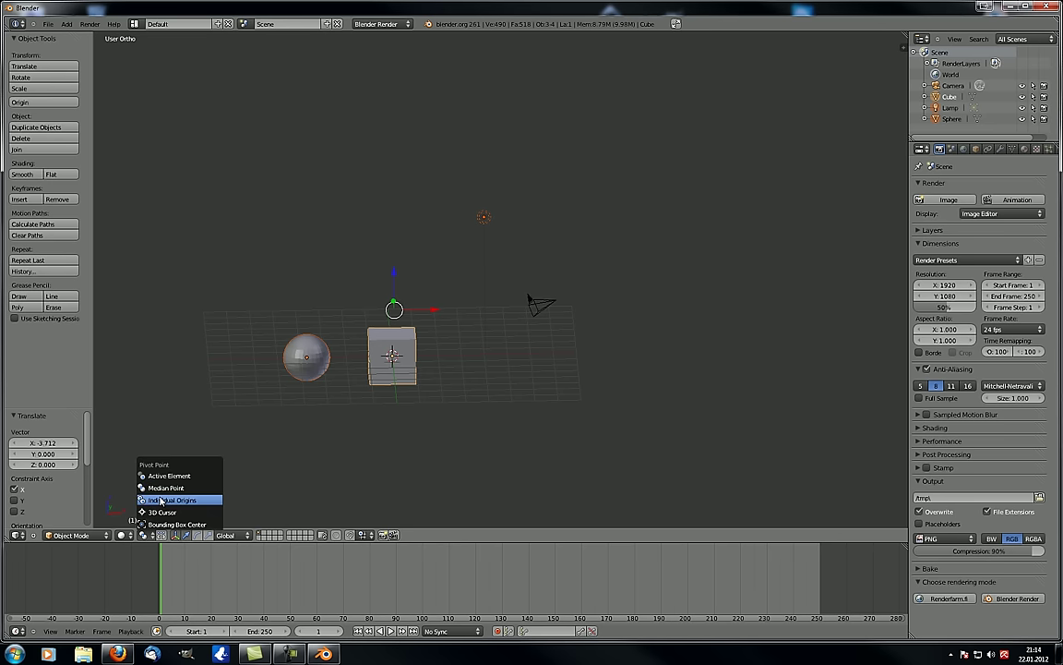
{"action": "left_click", "coordinate": [169, 499]}
{"action": "key", "text": "s"}
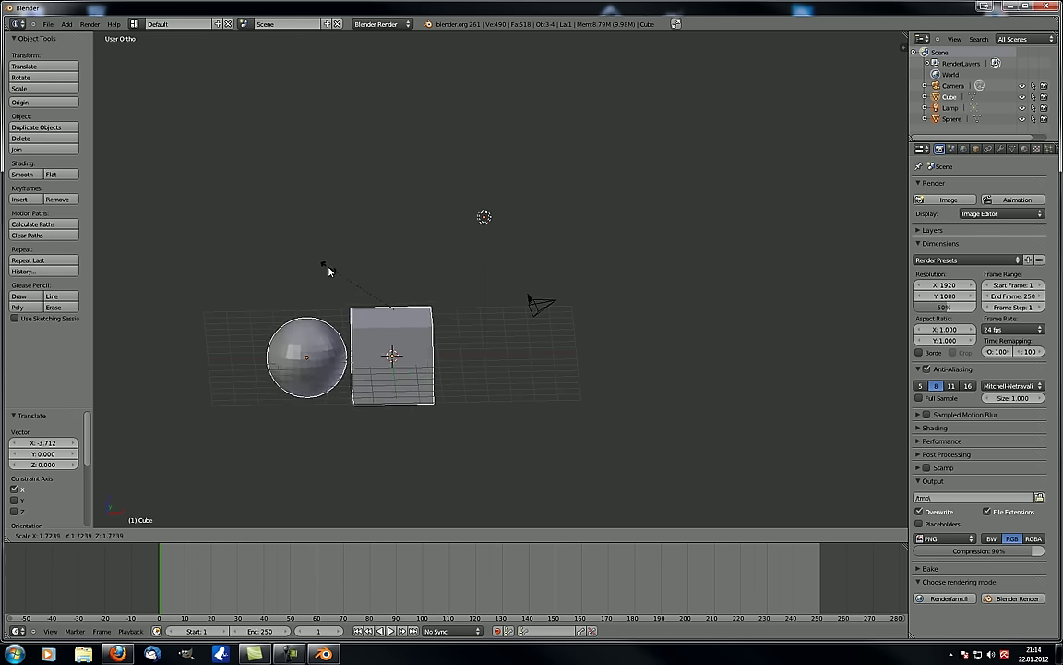
{"action": "key", "text": "Escape"}
Add the camera to the selected sphere, cube and lamp as the active object.
{"action": "left_click", "coordinate": [160, 535]}
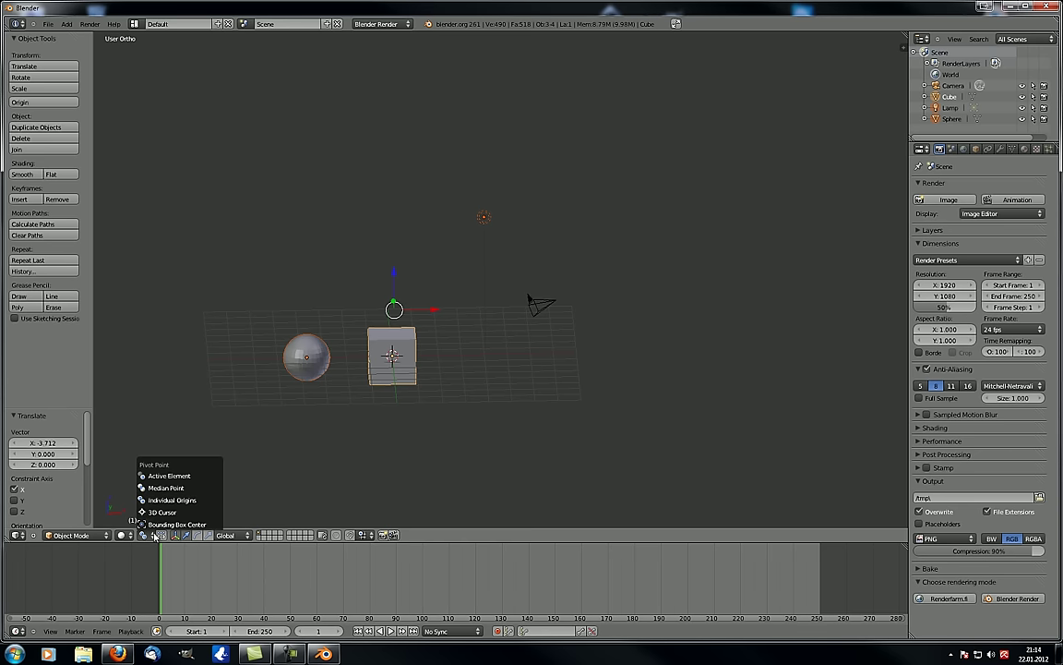
{"action": "left_click", "coordinate": [163, 512]}
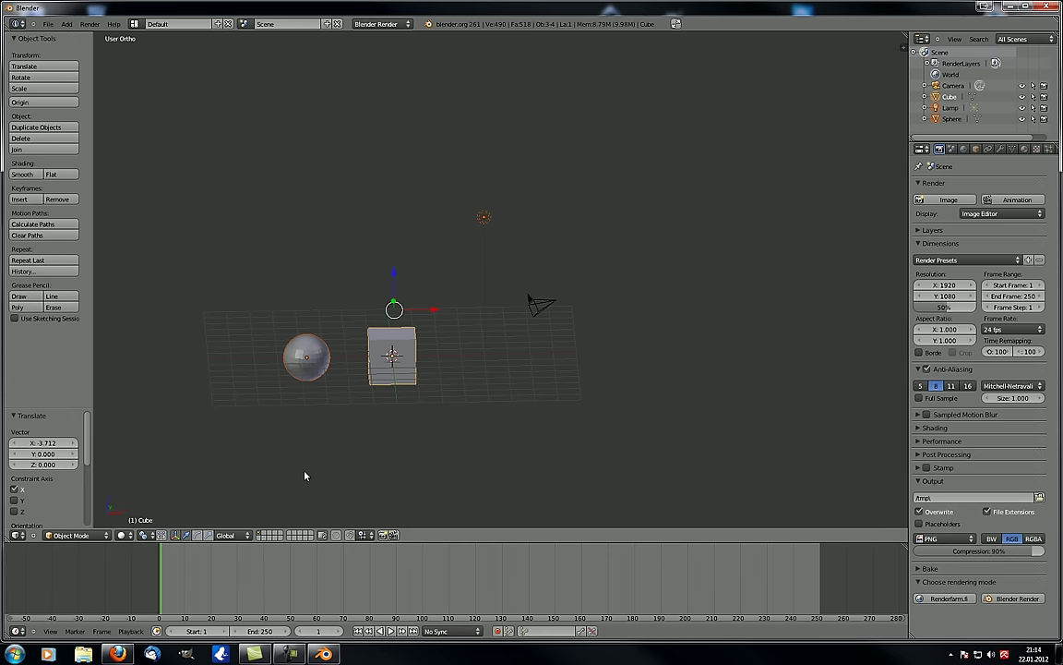
{"action": "middle_click_drag", "start_coordinate": [303, 474], "coordinate": [417, 188]}
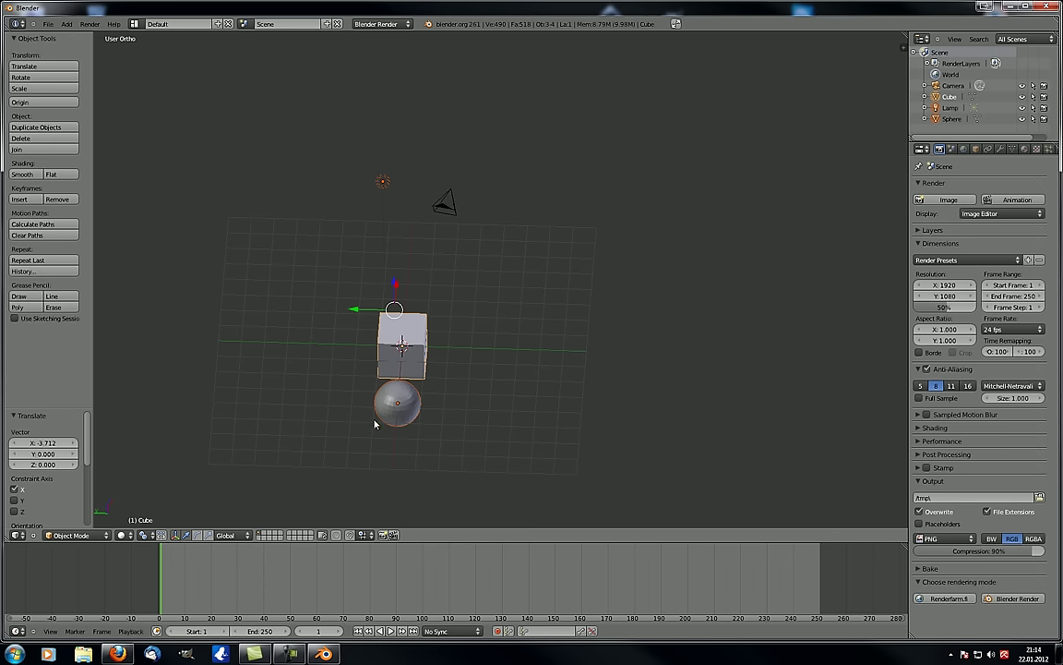
{"action": "middle_click_drag", "start_coordinate": [406, 109], "coordinate": [462, 214]}
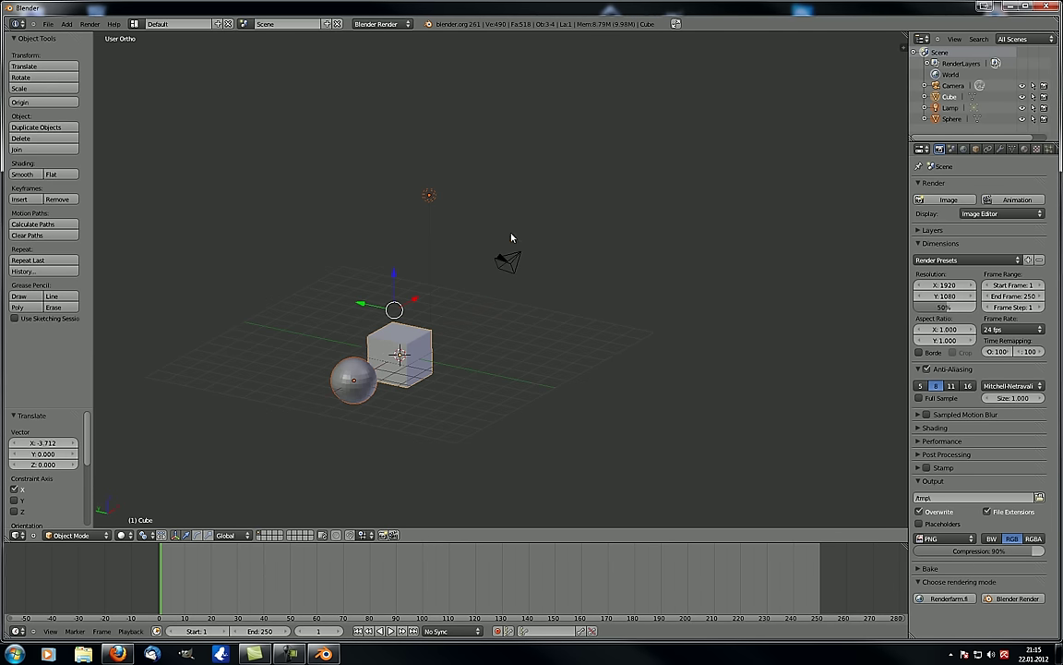
{"action": "middle_click_drag", "start_coordinate": [420, 426], "coordinate": [394, 407]}
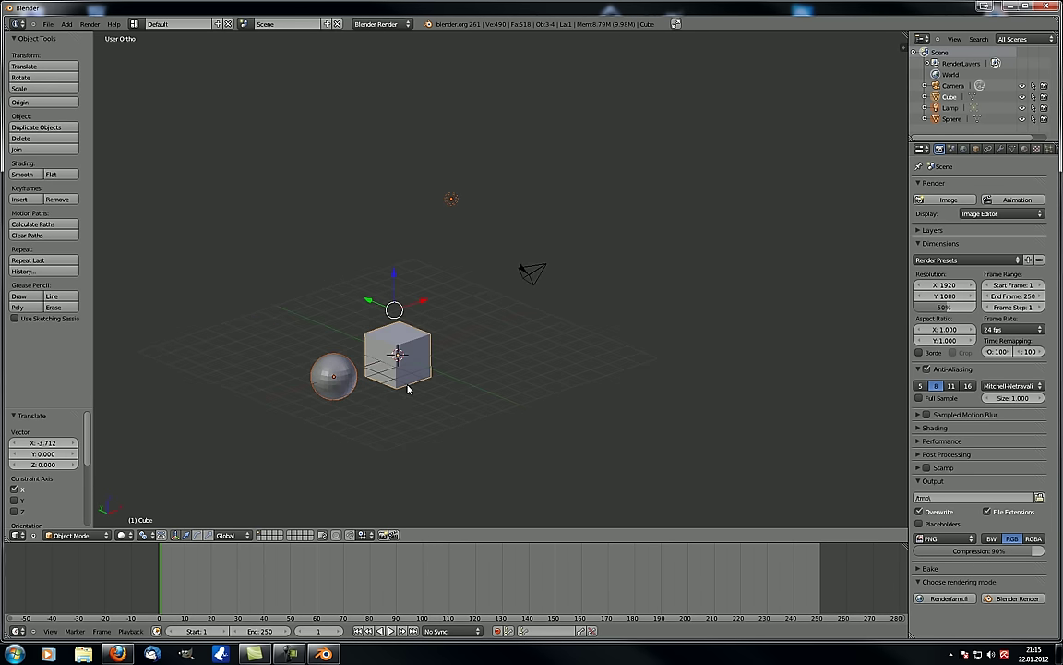
{"action": "scroll", "coordinate": [409, 385], "scroll_direction": "up", "scroll_amount": 2}
{"action": "middle_click_drag", "start_coordinate": [445, 360], "coordinate": [425, 353], "text": "shift"}
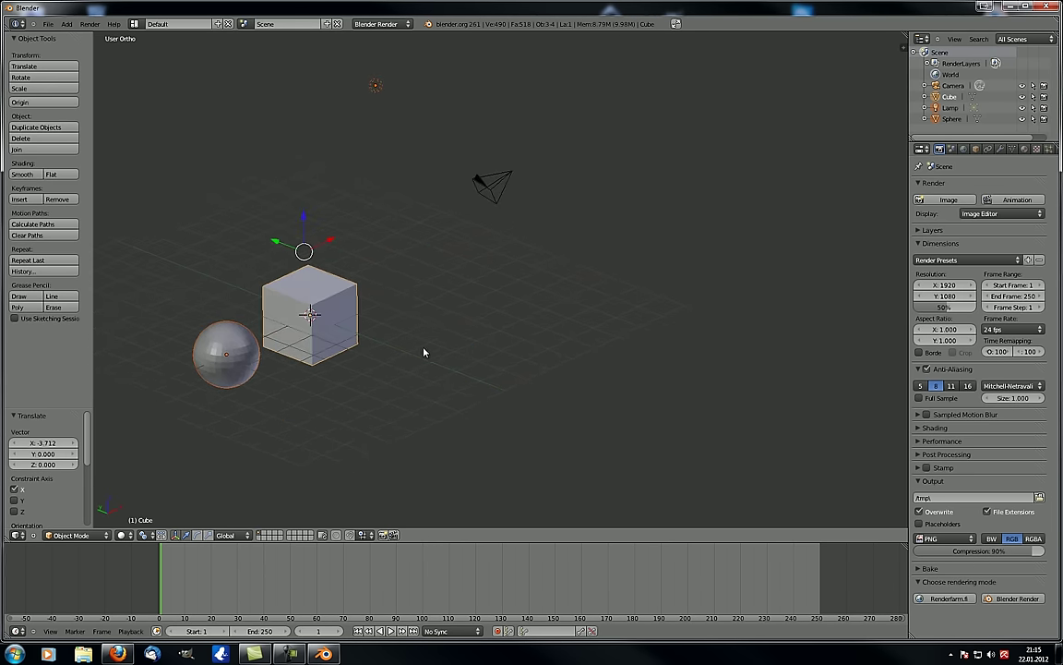
{"action": "right_click", "coordinate": [492, 201], "text": "shift"}
Set the pivot point to Active Element and try rotating all four selected objects around the camera.
{"action": "left_click", "coordinate": [141, 535]}
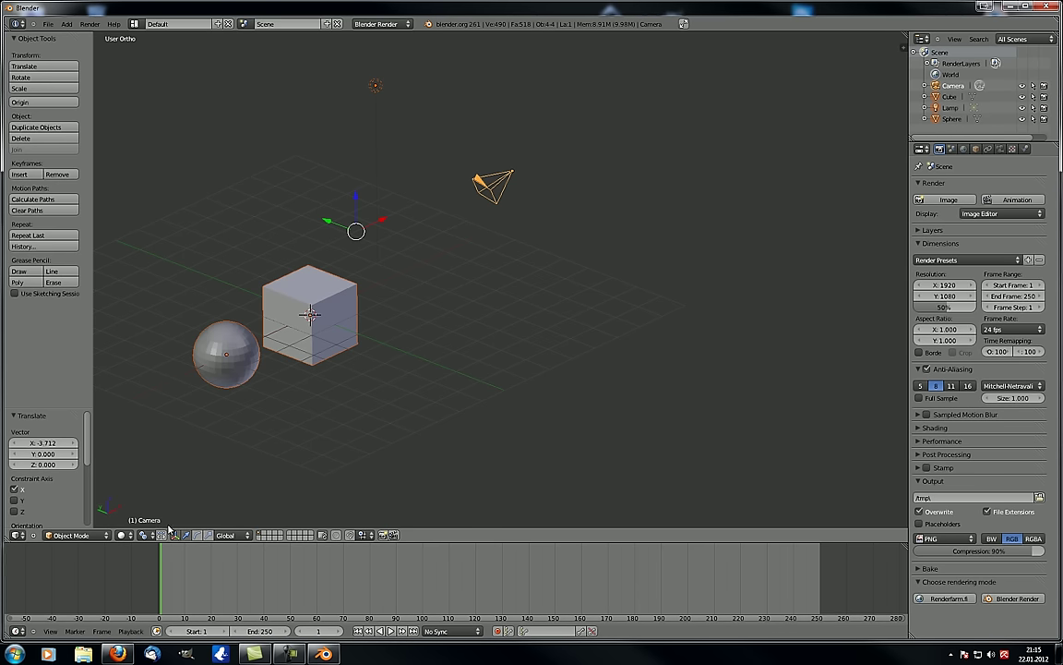
{"action": "left_click", "coordinate": [172, 534]}
{"action": "left_click", "coordinate": [182, 477]}
{"action": "key", "text": "r"}
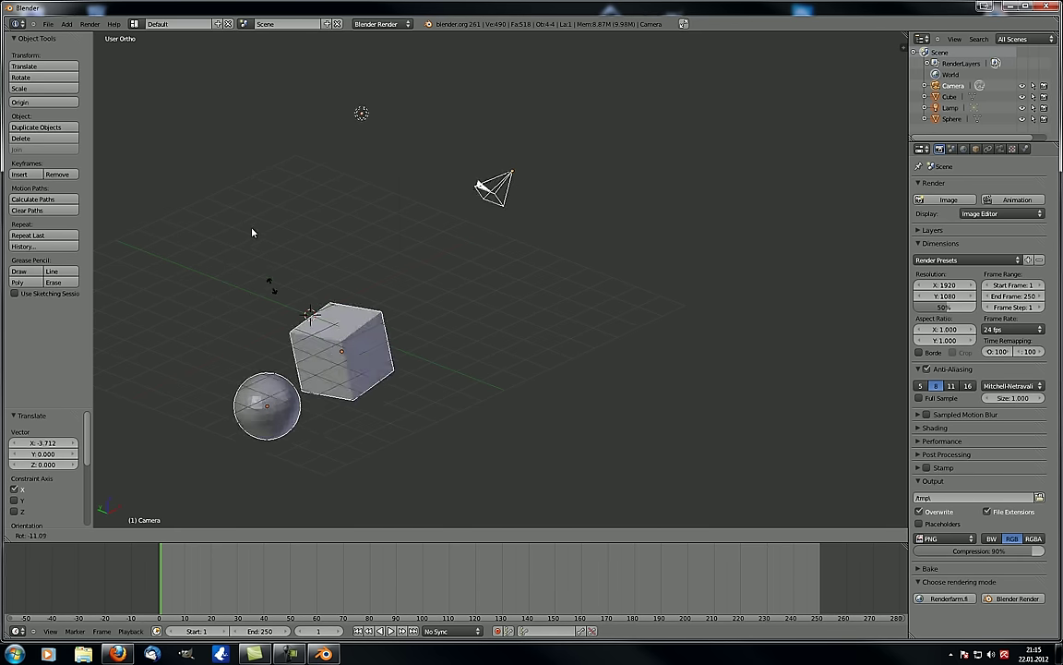
{"action": "key", "text": "Escape"}
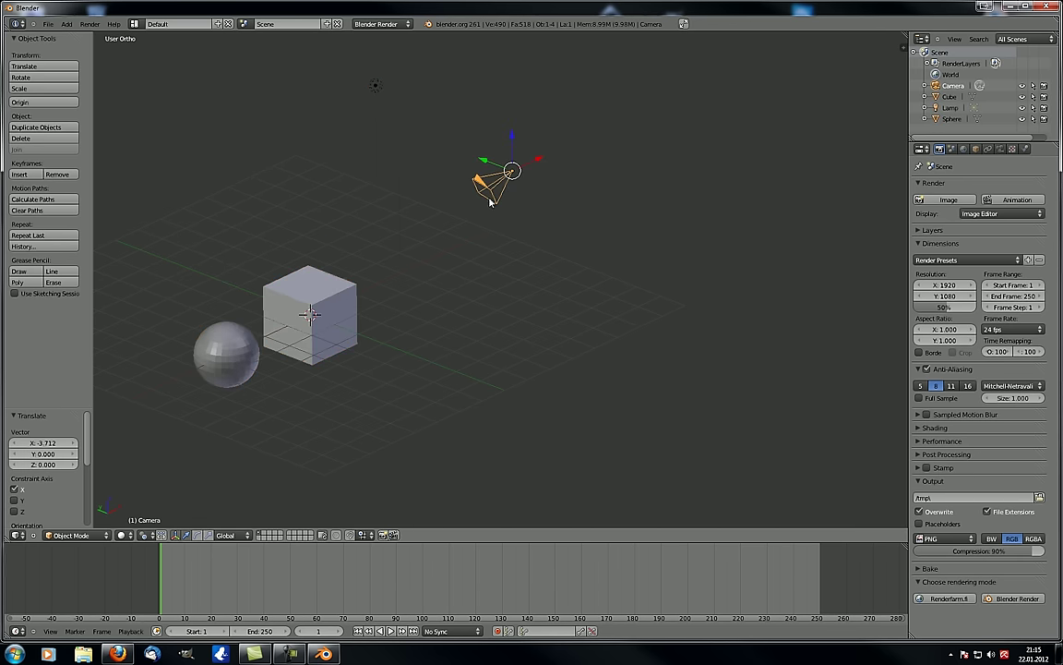
Snap the 3D cursor to the camera alone, and select the lamp, cube and sphere together.
{"action": "key", "text": "shift+s"}
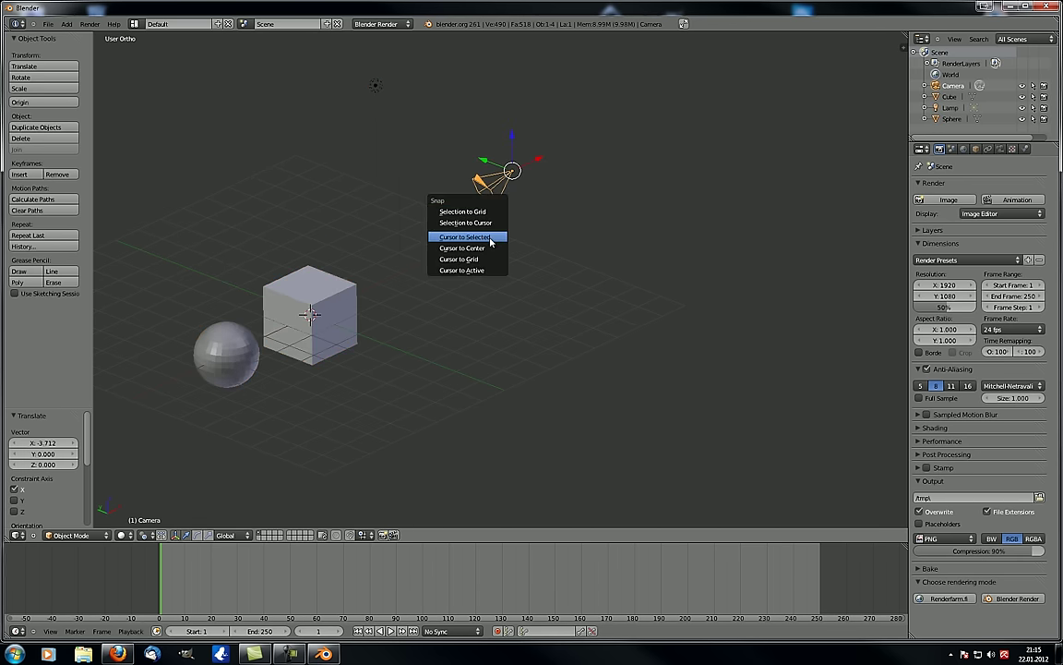
{"action": "left_click", "coordinate": [464, 237]}
{"action": "right_click", "coordinate": [375, 85]}
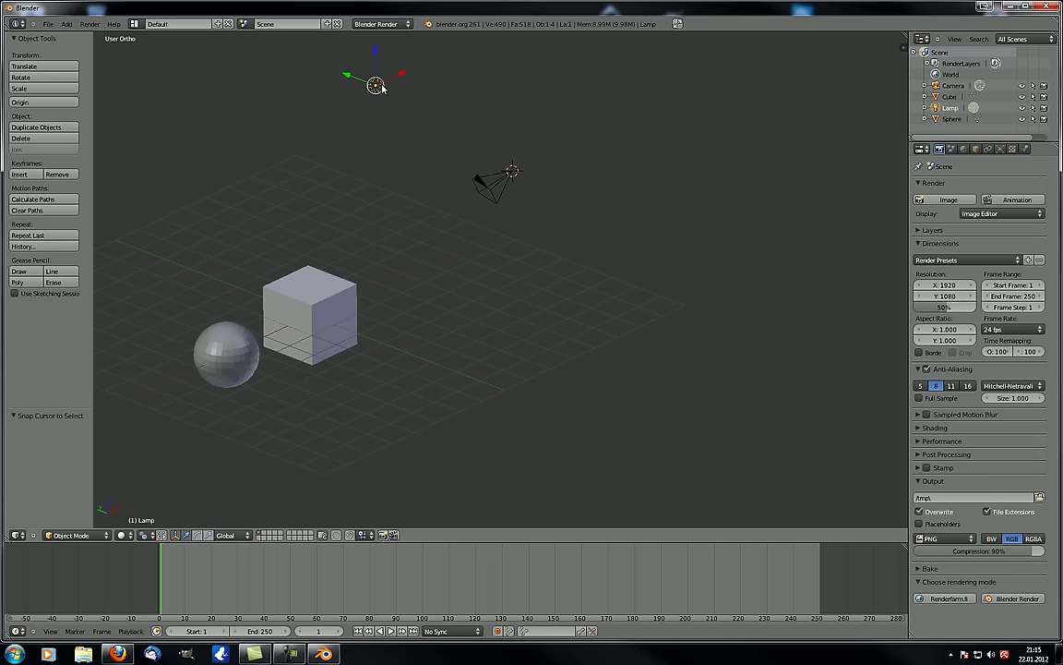
{"action": "right_click", "coordinate": [321, 304], "text": "shift"}
{"action": "right_click", "coordinate": [227, 352], "text": "shift"}
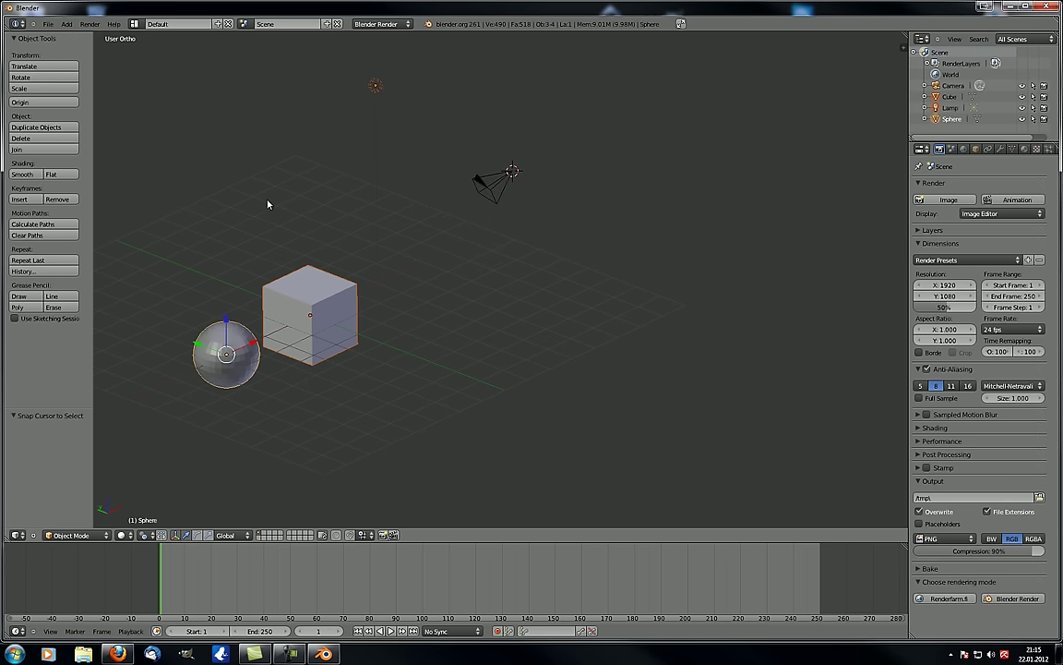
Set the pivot point to 3D Cursor and try rotating the lamp, cube and sphere around the cursor at the camera.
{"action": "left_click", "coordinate": [144, 536]}
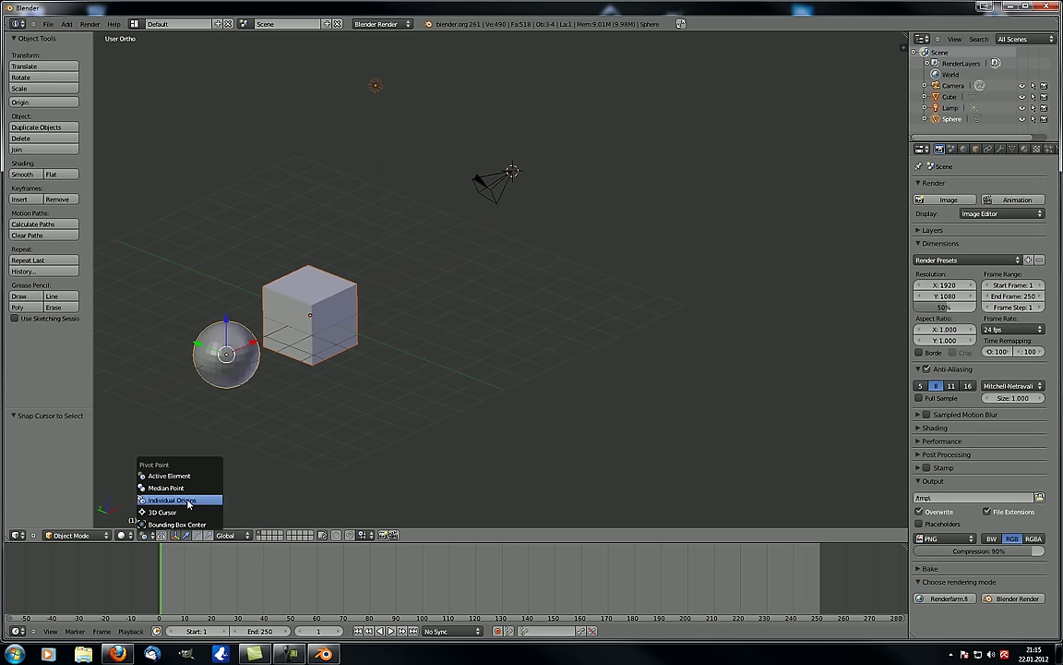
{"action": "left_click", "coordinate": [184, 511]}
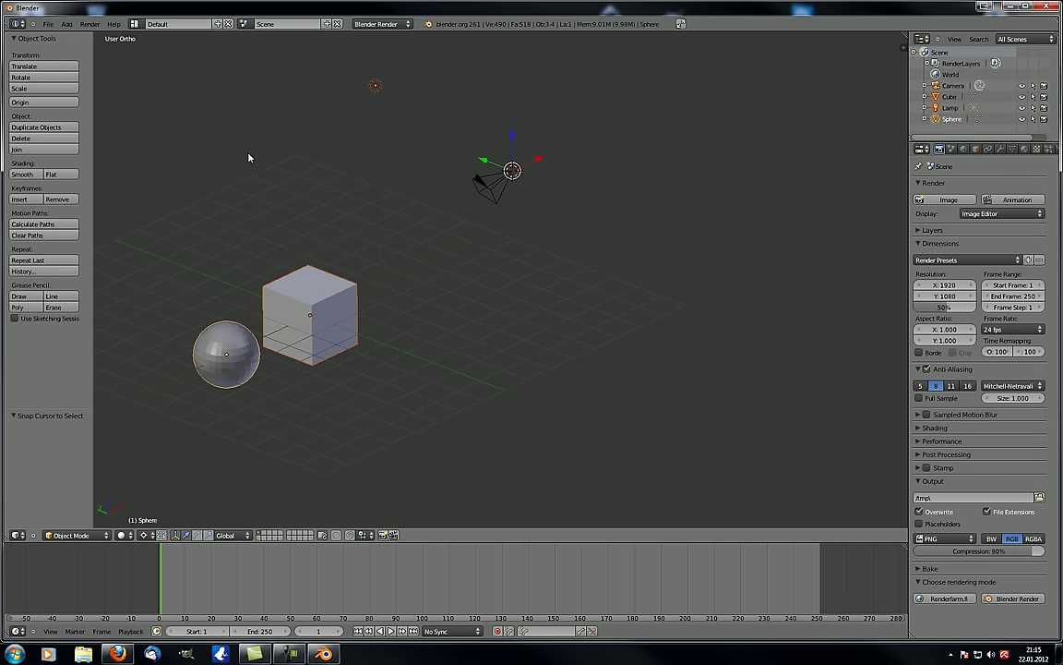
{"action": "key", "text": "r"}
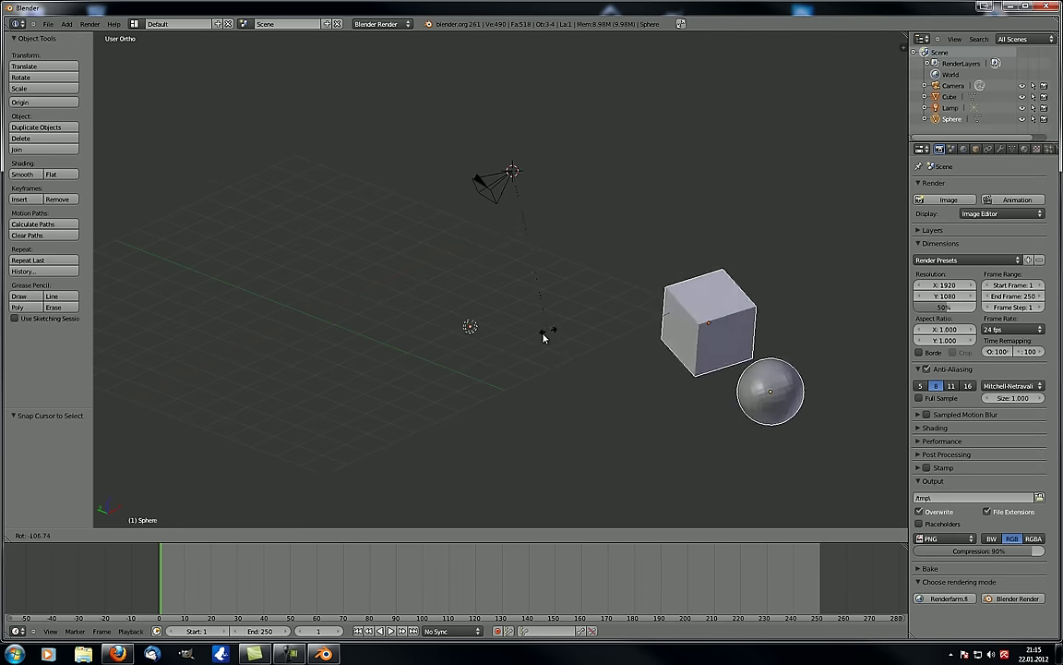
{"action": "right_click", "coordinate": [222, 337]}
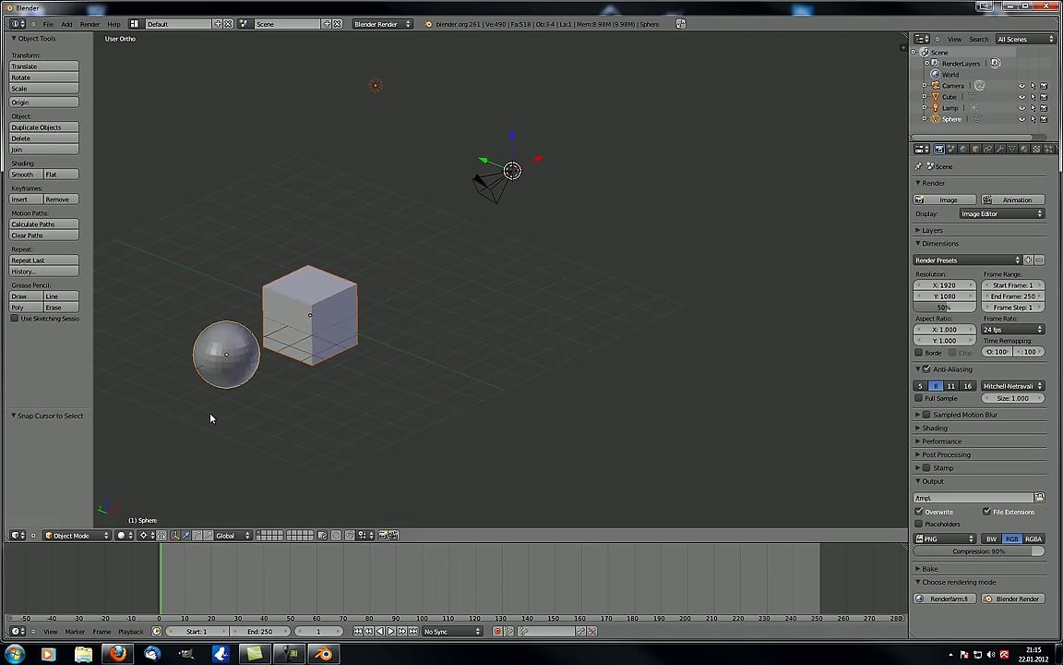
Set the pivot point to Bounding Box Center and examine where it lies between the sphere, cube and lamp.
{"action": "left_click", "coordinate": [144, 535]}
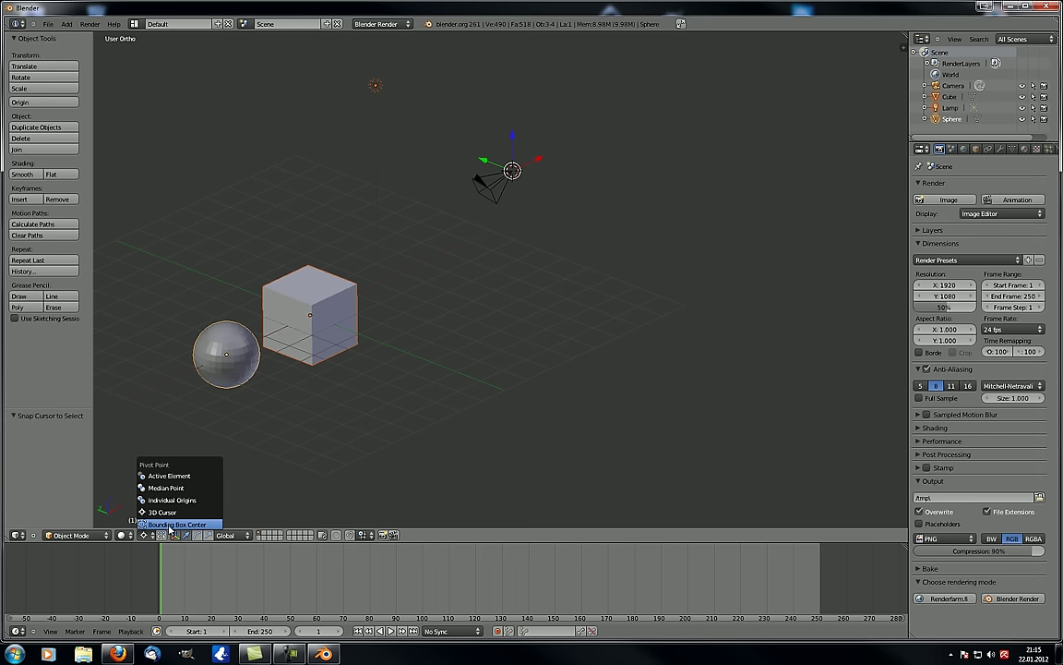
{"action": "left_click", "coordinate": [170, 525]}
{"action": "middle_click_drag", "start_coordinate": [179, 515], "coordinate": [182, 315]}
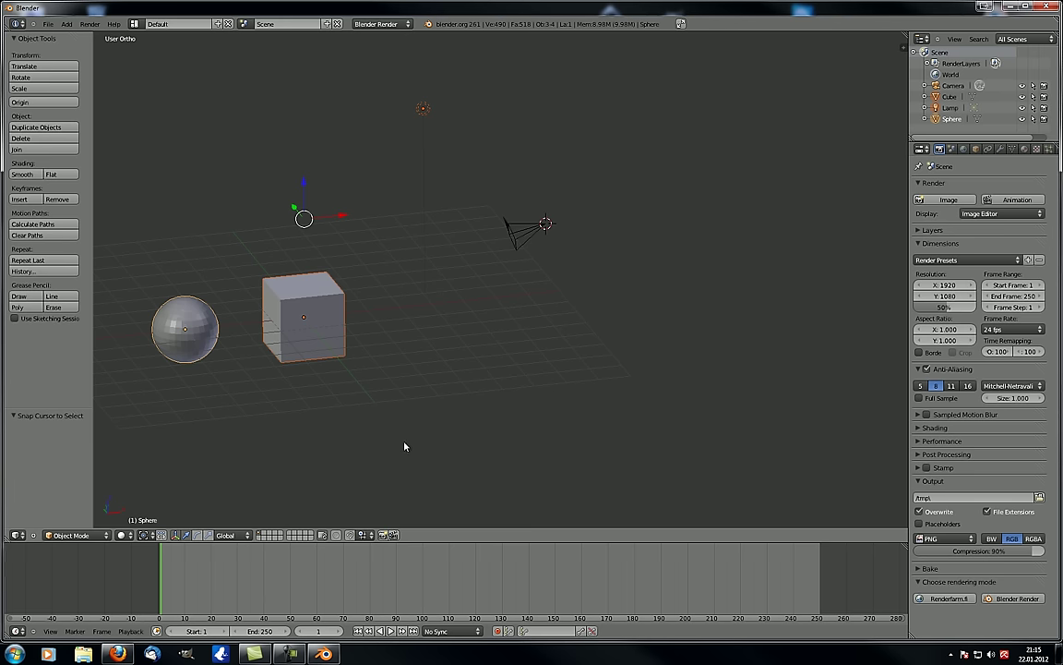
{"action": "middle_click_drag", "start_coordinate": [404, 446], "coordinate": [134, 309]}
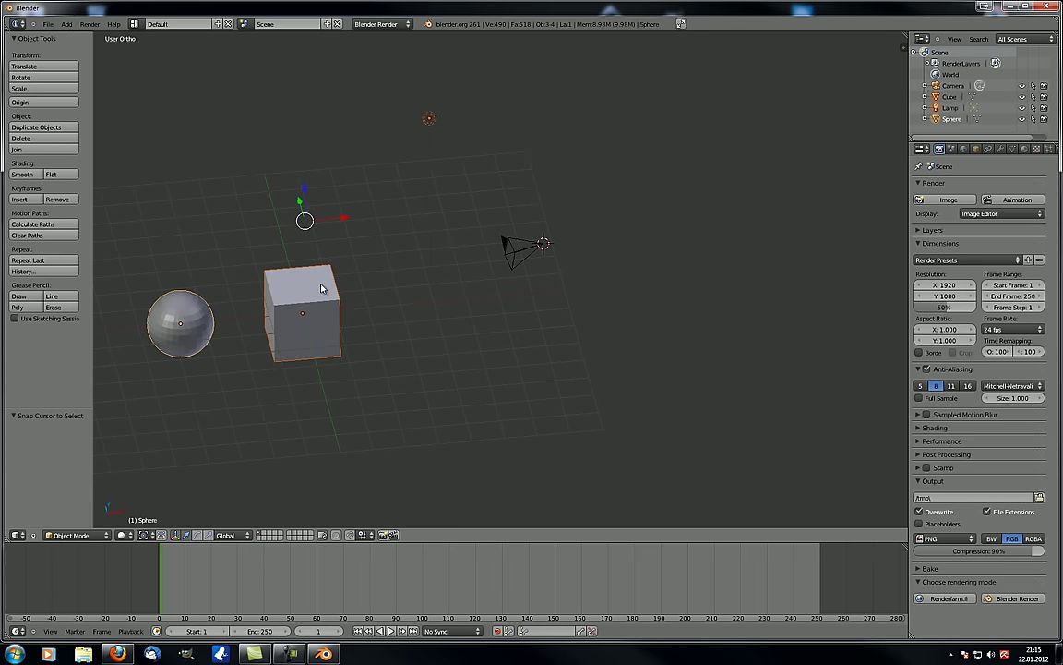
{"action": "middle_click_drag", "start_coordinate": [321, 288], "coordinate": [208, 281]}
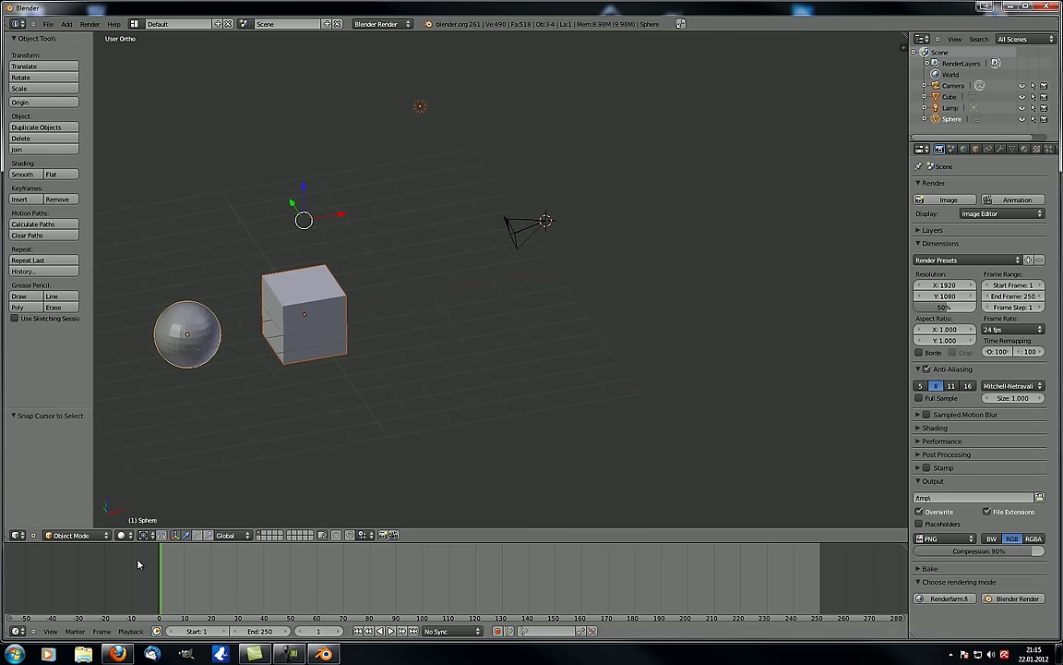
Set the pivot point to Median Point and examine its position relative to the selected objects from the front and side.
{"action": "left_click", "coordinate": [143, 536]}
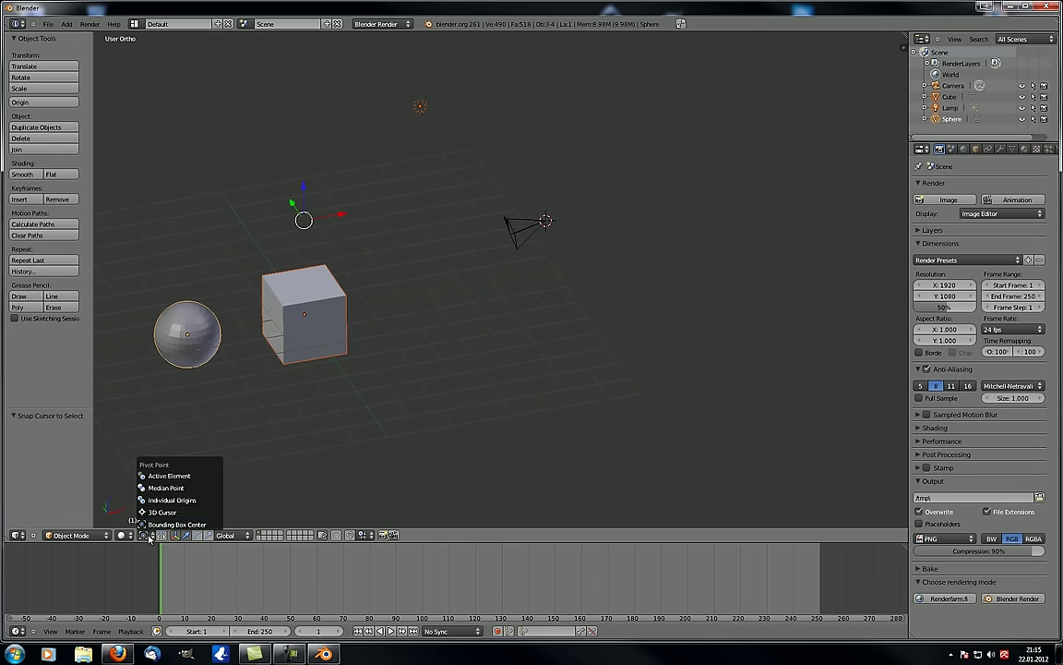
{"action": "left_click", "coordinate": [180, 490]}
{"action": "middle_click_drag", "start_coordinate": [315, 233], "coordinate": [290, 276]}
{"action": "key", "text": "KP_3"}
{"action": "key", "text": "KP_1"}
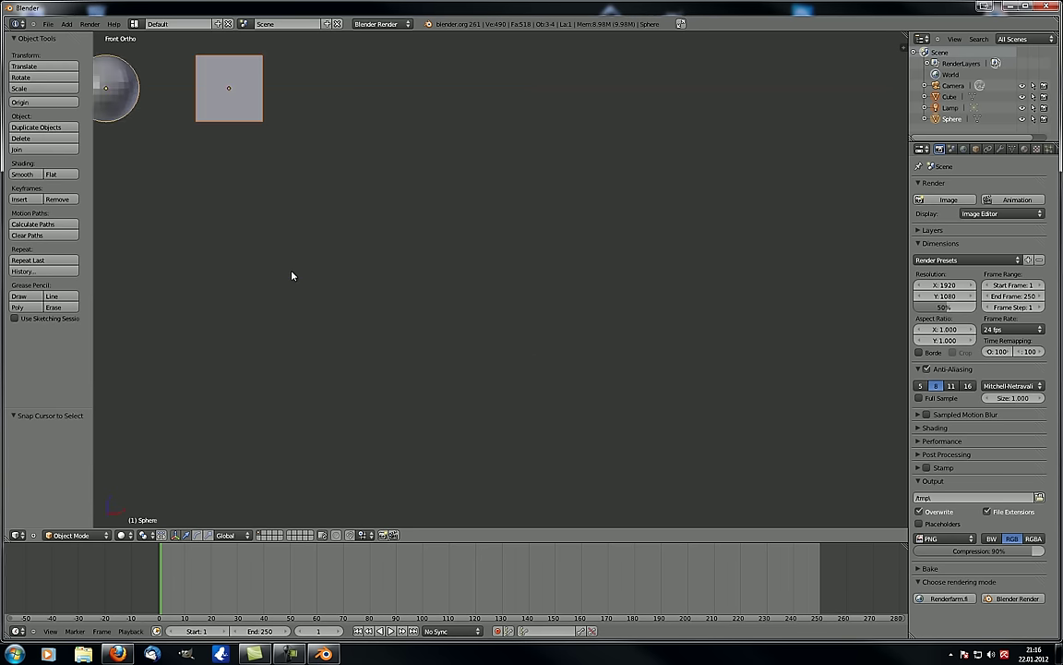
{"action": "scroll", "coordinate": [275, 244], "scroll_direction": "down", "scroll_amount": 3}
{"action": "middle_click_drag", "start_coordinate": [241, 245], "coordinate": [345, 363], "text": "shift"}
{"action": "scroll", "coordinate": [384, 362], "scroll_direction": "up", "scroll_amount": 2}
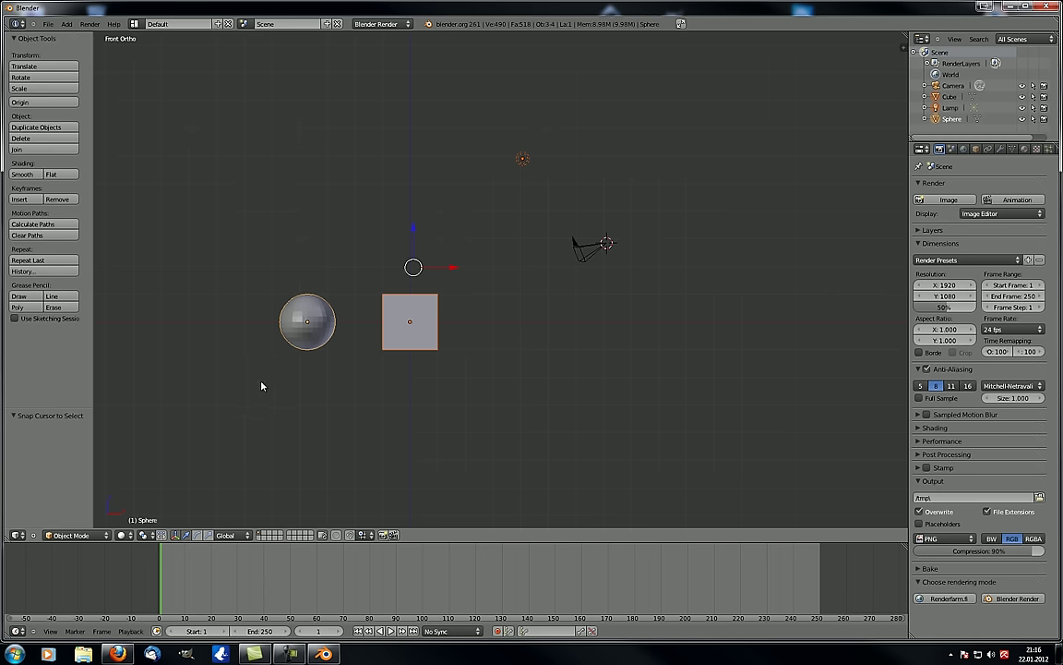
{"action": "middle_click_drag", "start_coordinate": [283, 130], "coordinate": [378, 171]}
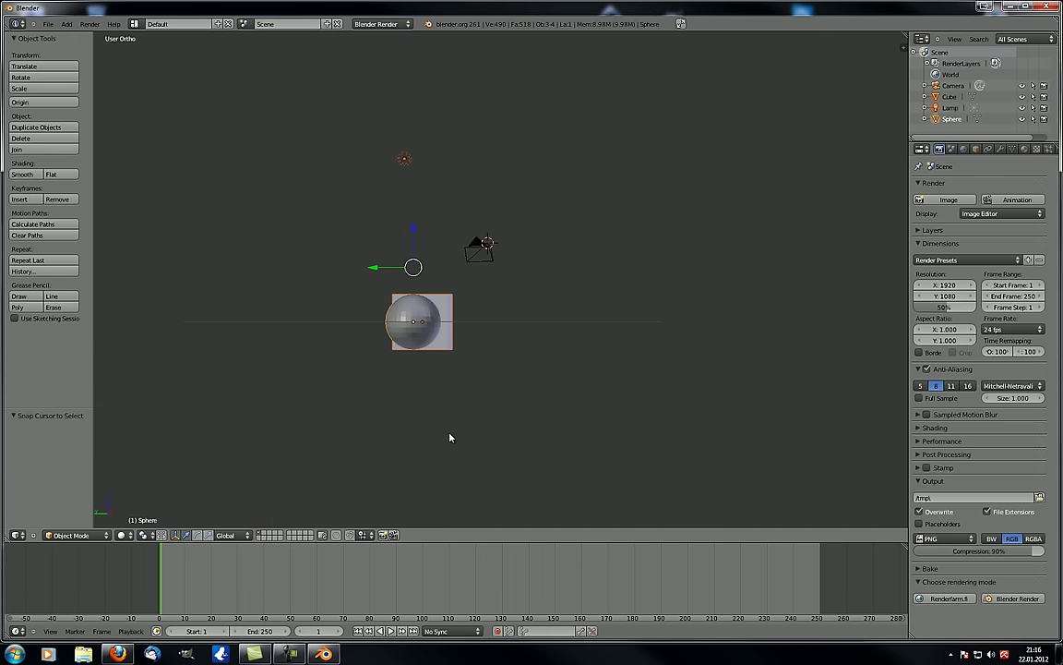
{"action": "middle_click_drag", "start_coordinate": [437, 319], "coordinate": [361, 461]}
Switch the pivot point back to Bounding Box Center and compare its position with that of the median point.
{"action": "left_click", "coordinate": [155, 534]}
{"action": "left_click", "coordinate": [415, 240]}
{"action": "middle_click_drag", "start_coordinate": [430, 238], "coordinate": [397, 263]}
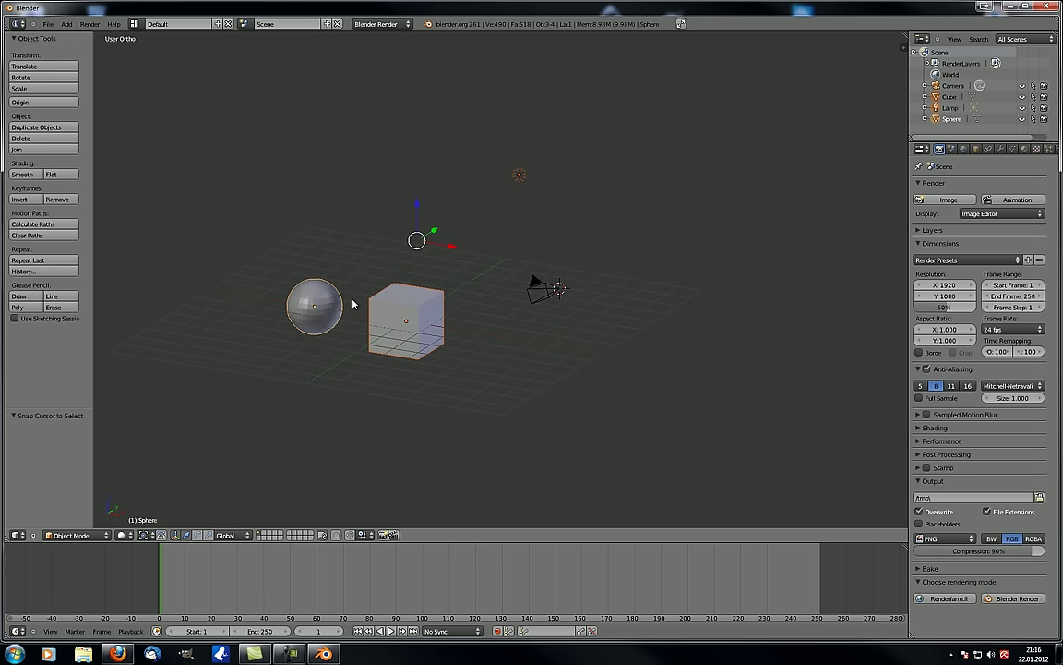
{"action": "mouse_move", "coordinate": [352, 305]}
{"action": "middle_mouse_down"}
{"action": "mouse_move", "coordinate": [317, 272]}
{"action": "mouse_move", "coordinate": [356, 285]}
{"action": "middle_mouse_up"}
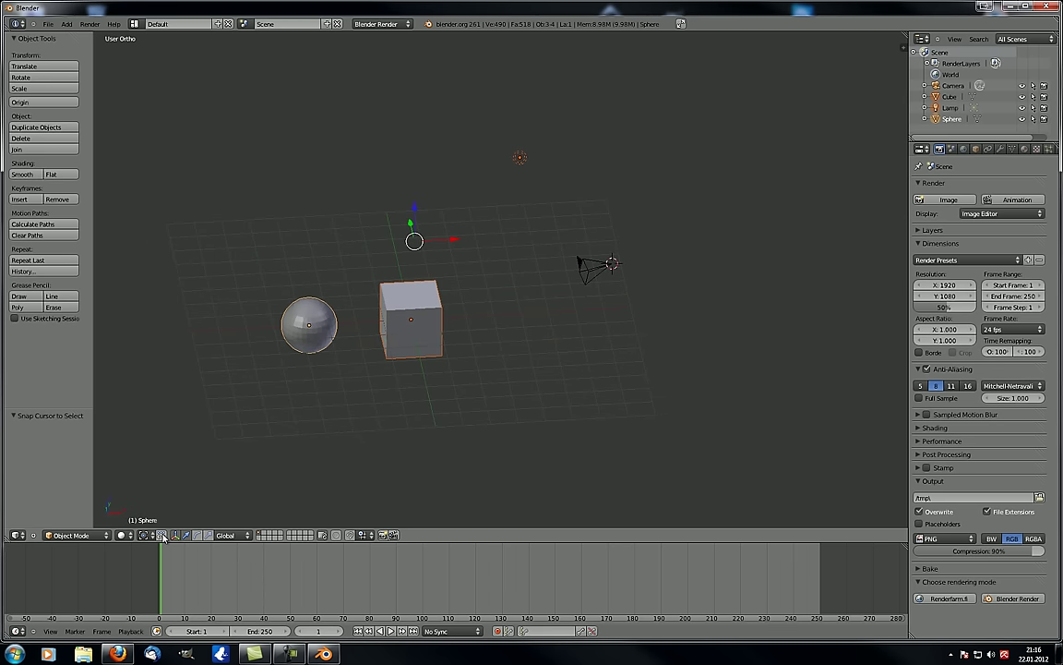
Select only the cube and try rotating it normally, and again with manipulation of center points only enabled.
{"action": "right_click", "coordinate": [412, 323]}
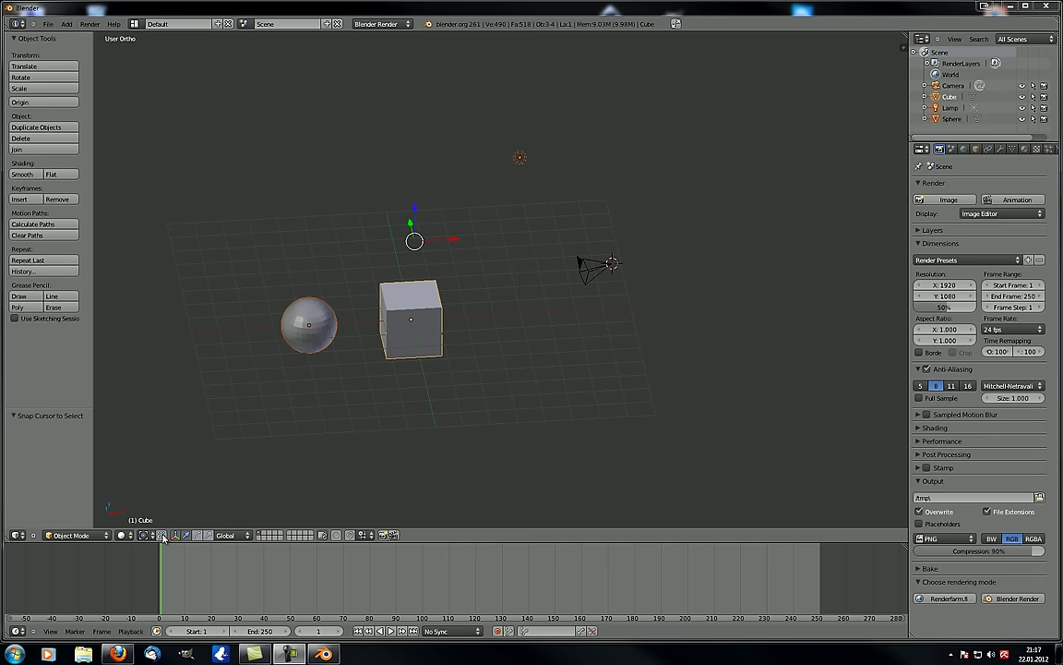
{"action": "right_click", "coordinate": [420, 323]}
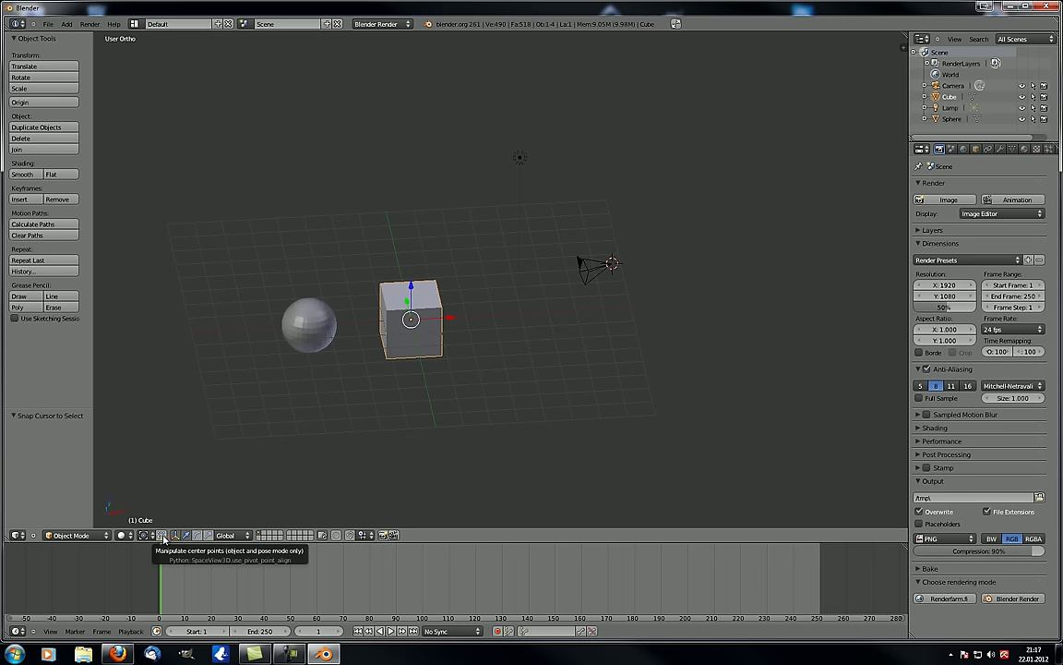
{"action": "key", "text": "r"}
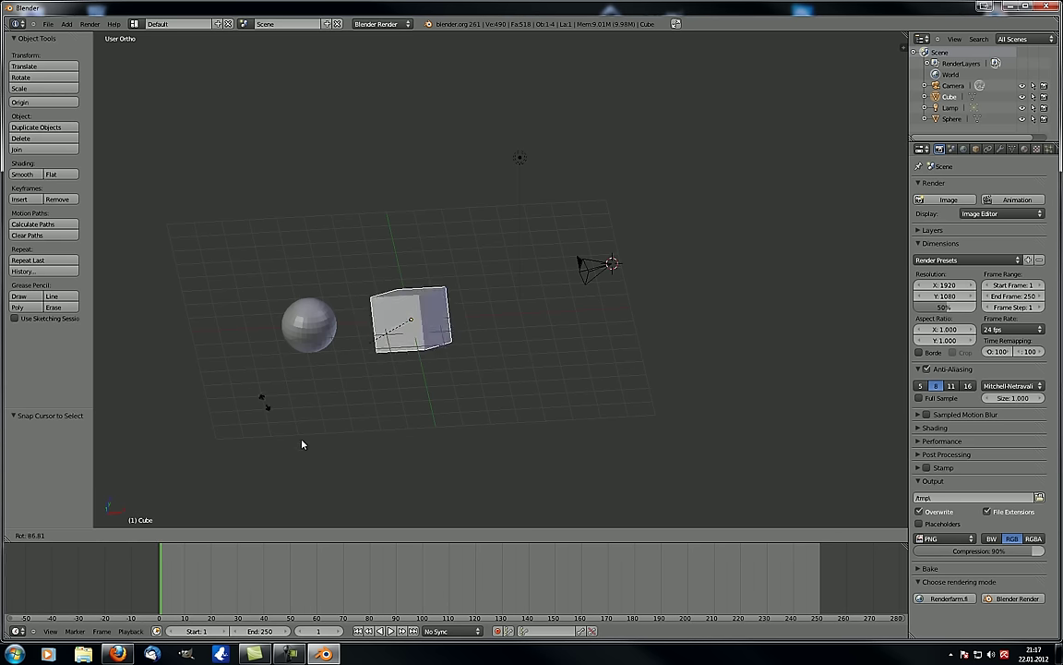
{"action": "right_click", "coordinate": [388, 433]}
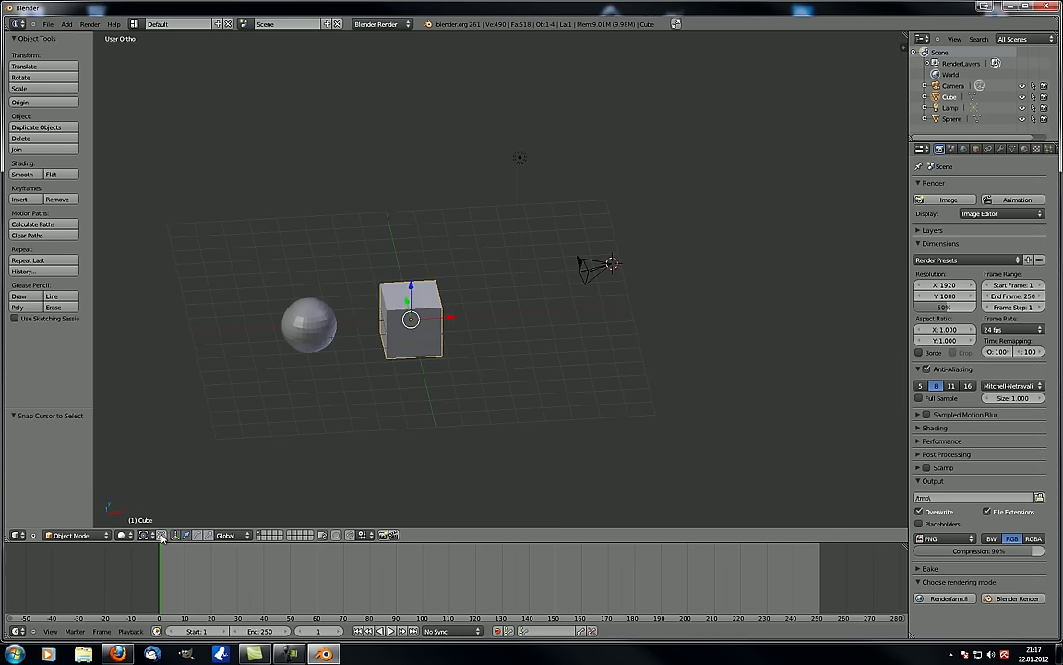
{"action": "key", "text": "r"}
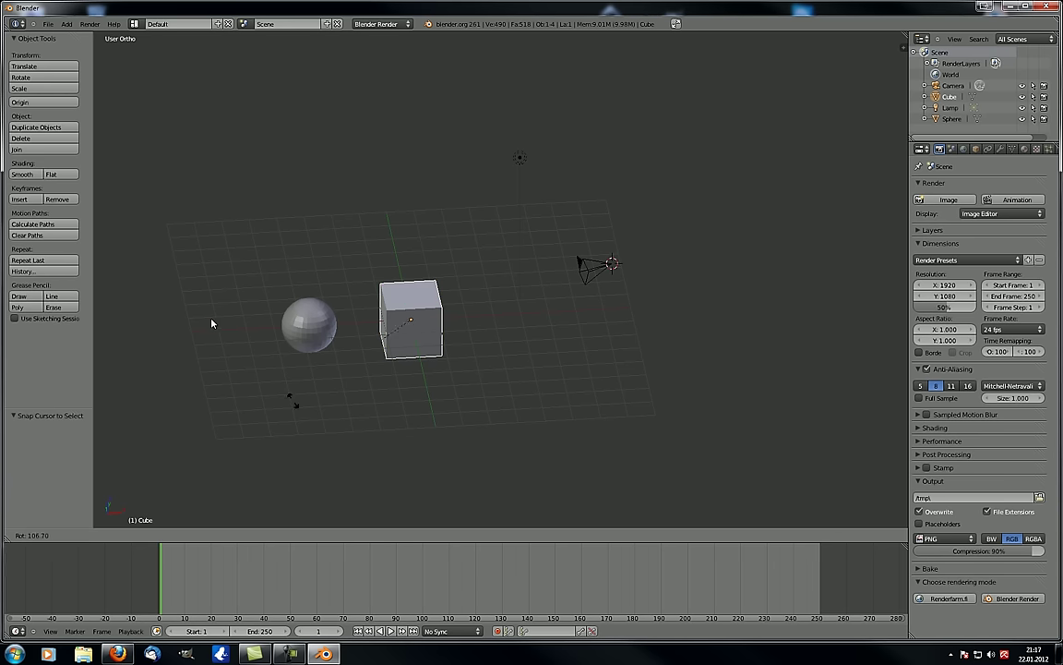
{"action": "key", "text": "Escape"}
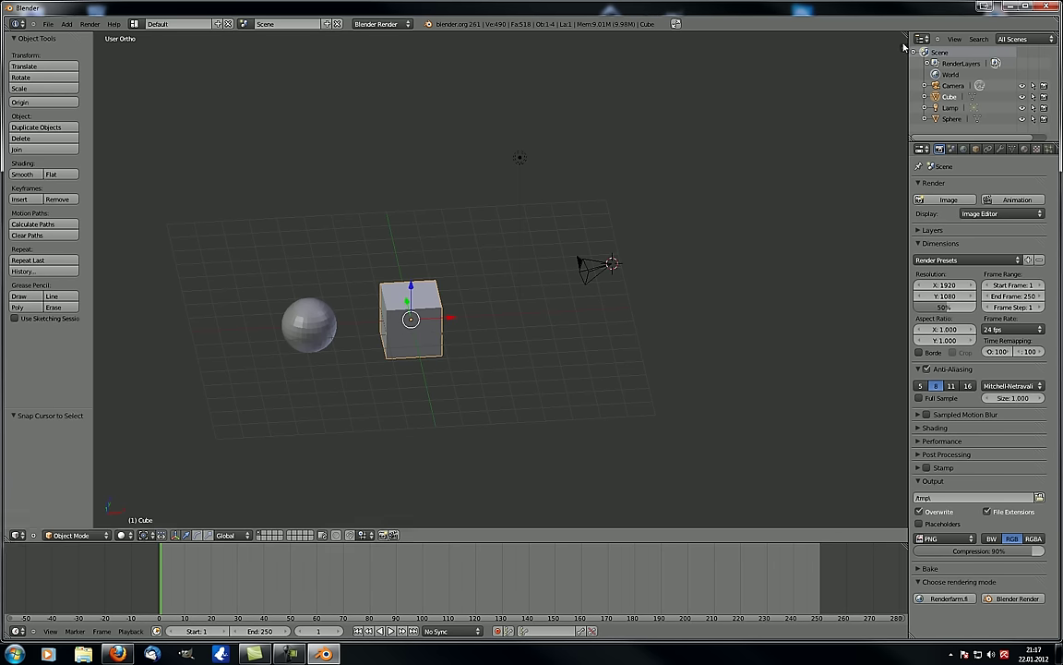
Show the cube's transform properties and try rotating the cube with manipulation of center points only enabled.
{"action": "key", "text": "n"}
{"action": "scroll", "coordinate": [796, 234], "scroll_direction": "up", "scroll_amount": 3}
{"action": "scroll", "coordinate": [852, 249], "scroll_direction": "up", "scroll_amount": 5}
{"action": "middle_click_drag", "start_coordinate": [216, 353], "coordinate": [602, 334], "text": "shift"}
{"action": "key", "text": "r"}
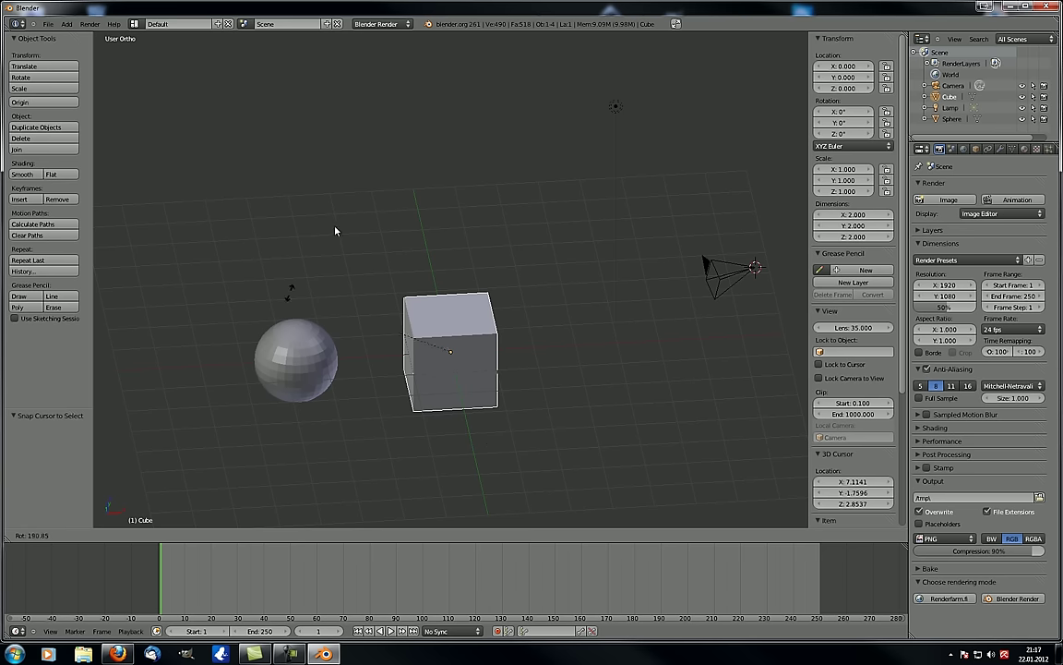
{"action": "key", "text": "Escape"}
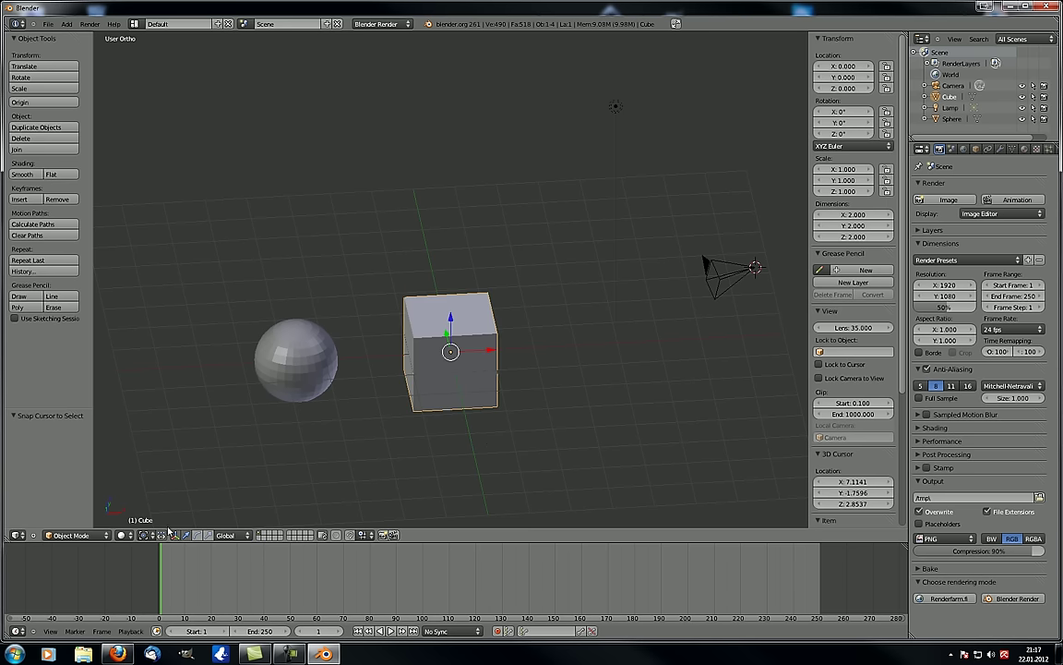
{"action": "key", "text": "r"}
{"action": "key", "text": "Escape"}
{"action": "key", "text": "r"}
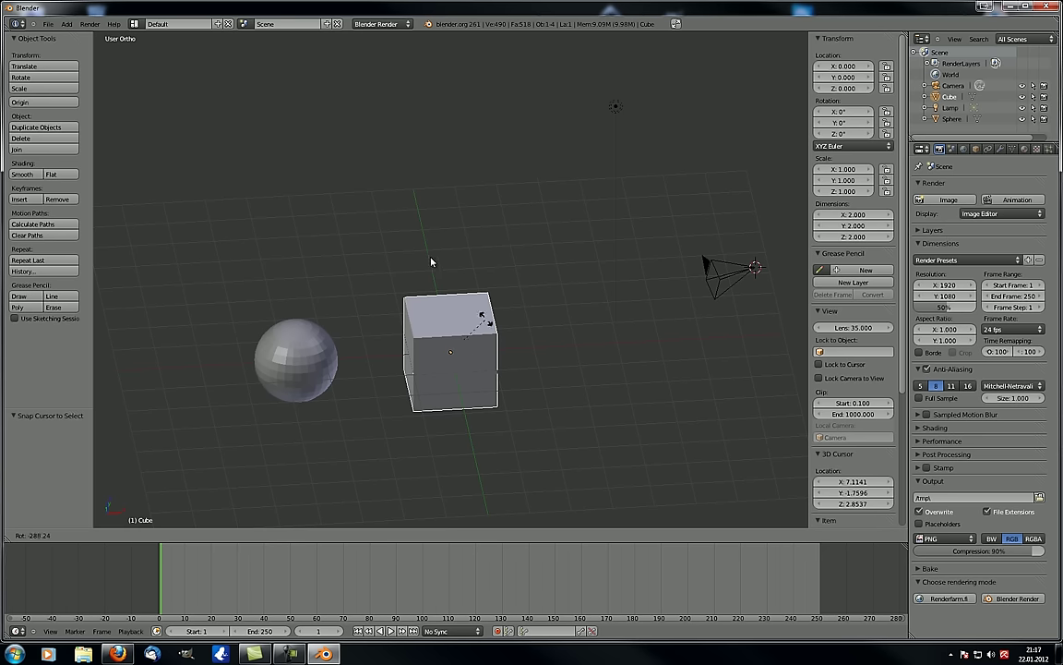
{"action": "key", "text": "Escape"}
Select only the camera and try rotating and moving it with center-point manipulation enabled.
{"action": "right_click", "coordinate": [296, 360]}
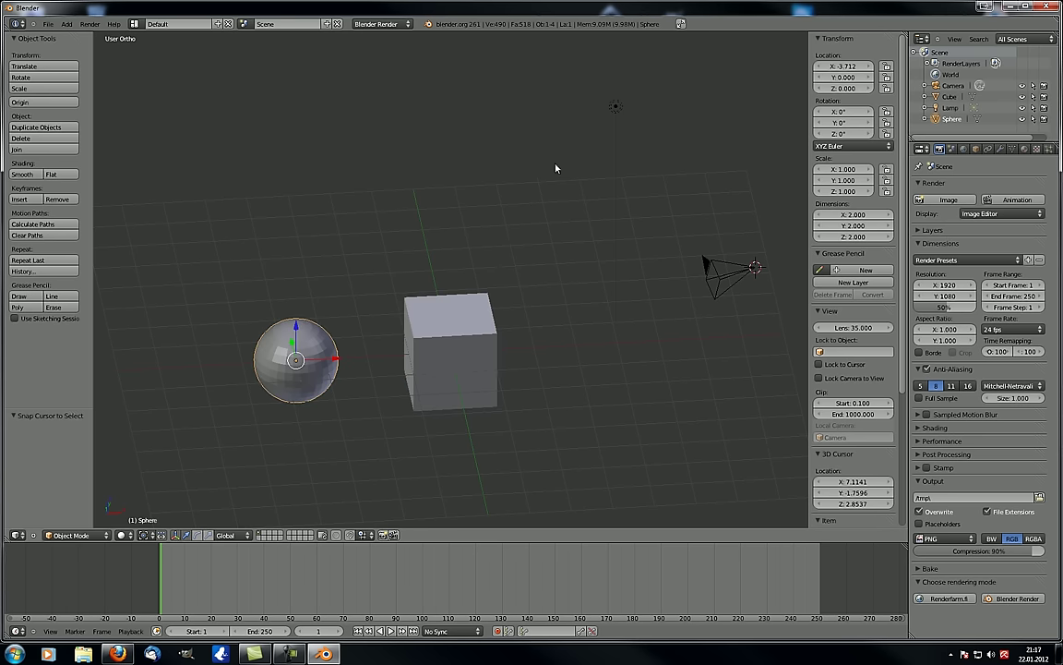
{"action": "right_click", "coordinate": [615, 106]}
{"action": "right_click", "coordinate": [714, 256]}
{"action": "key", "text": "r"}
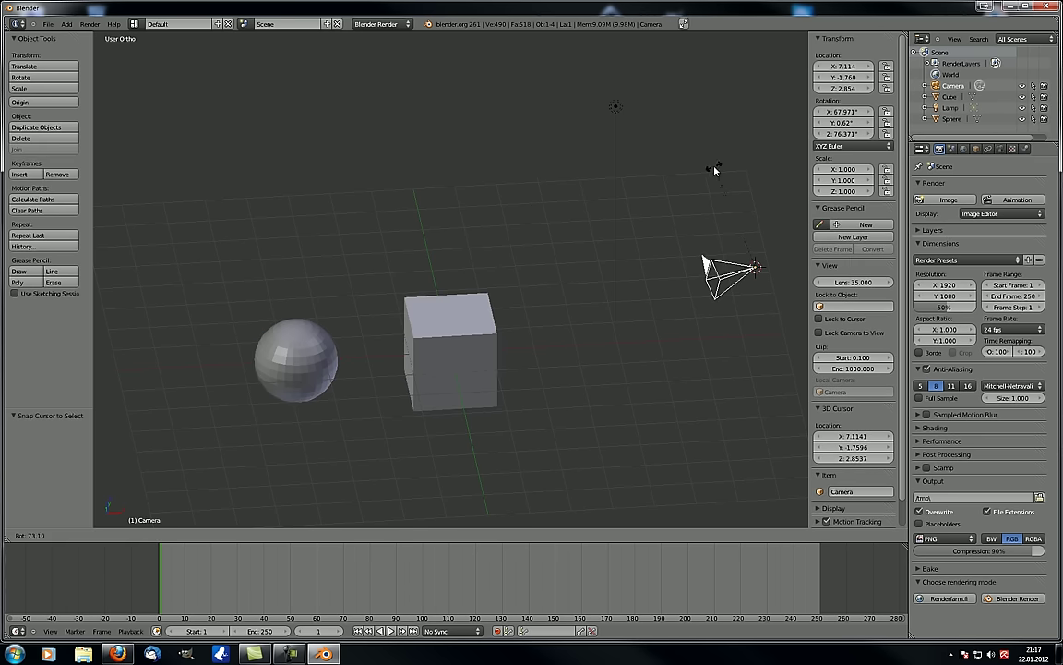
{"action": "left_click", "coordinate": [617, 416]}
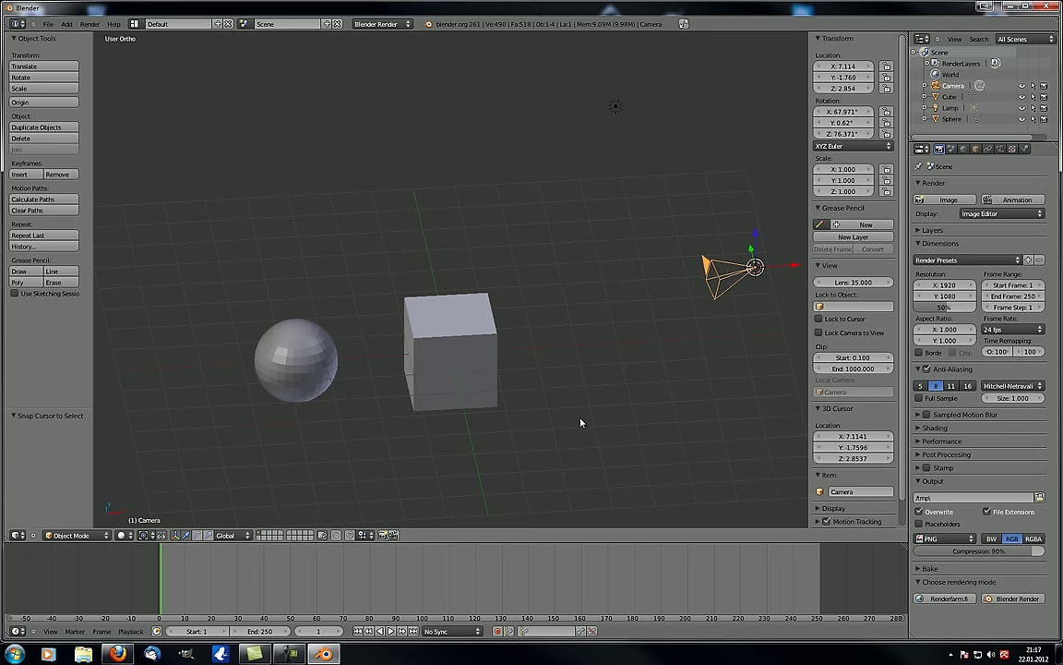
{"action": "key", "text": "g"}
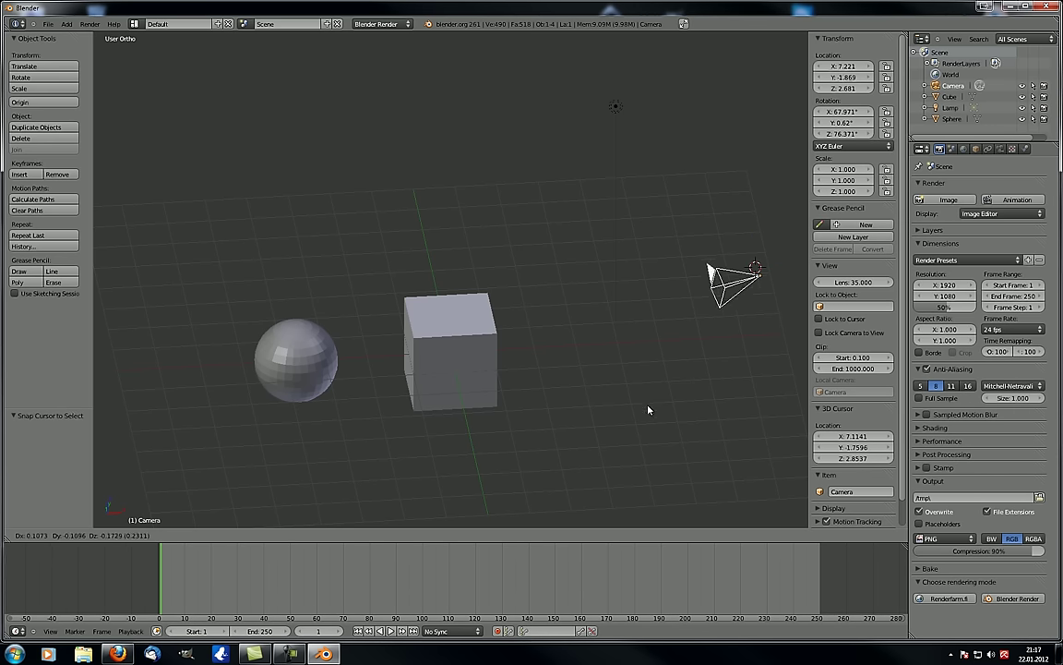
{"action": "left_click", "coordinate": [755, 267]}
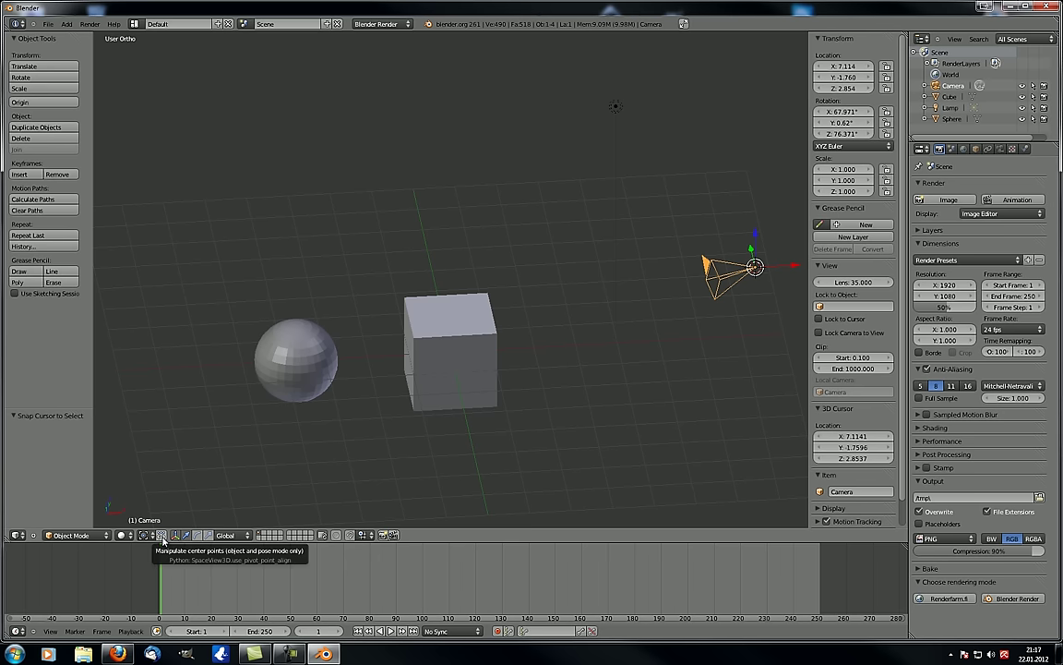
Add the cube and sphere to the camera selection and try rotating all three with only their center points manipulated.
{"action": "scroll", "coordinate": [309, 379], "scroll_direction": "down", "scroll_amount": 3}
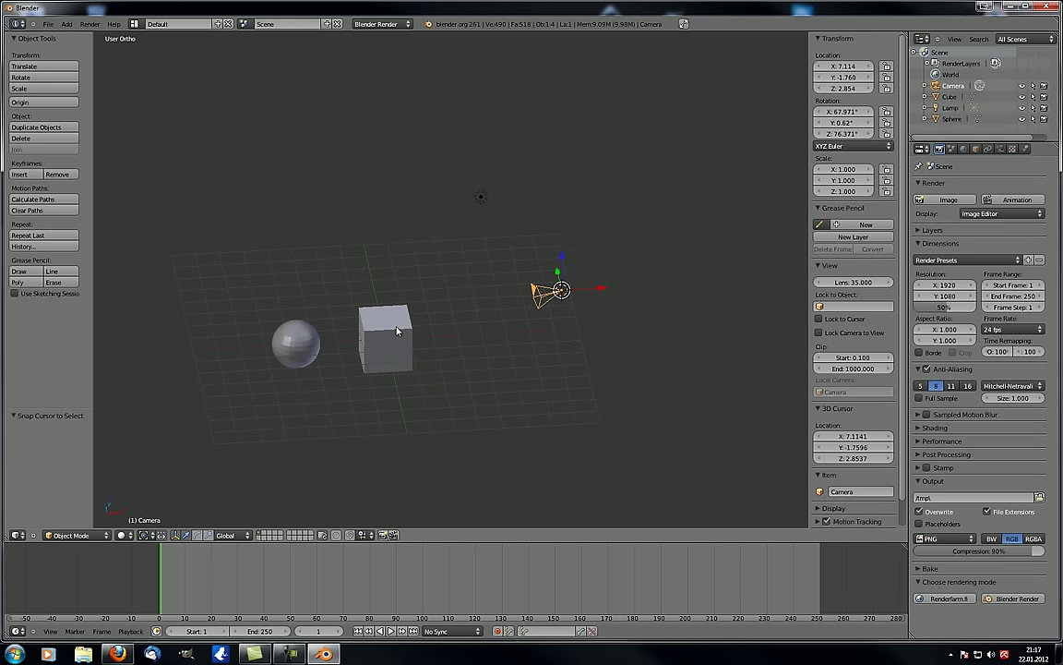
{"action": "right_click", "coordinate": [397, 330], "text": "shift"}
{"action": "right_click", "coordinate": [307, 346], "text": "shift"}
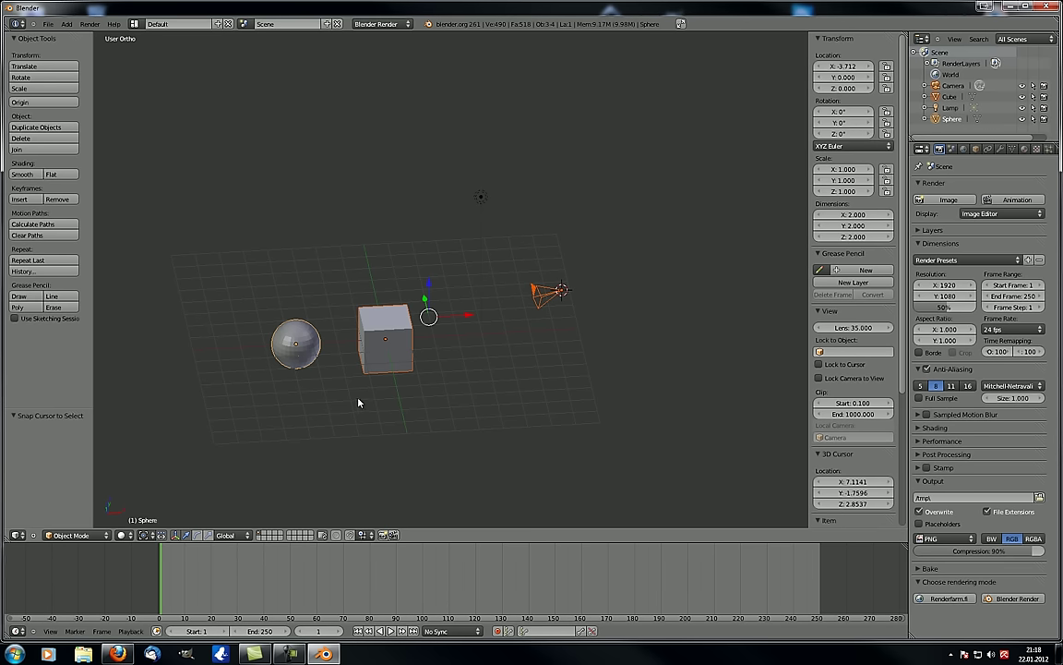
{"action": "key", "text": "r"}
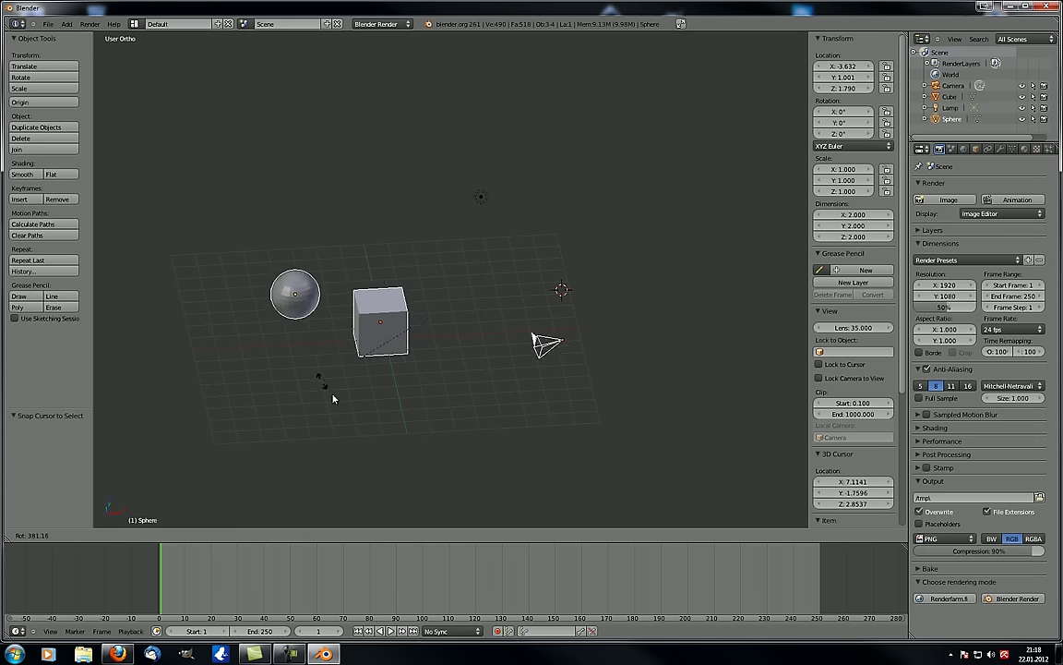
{"action": "right_click", "coordinate": [277, 316]}
From the front view, try rotating the sphere, cube and camera around their common pivot with center-point manipulation enabled.
{"action": "key", "text": "KP_1"}
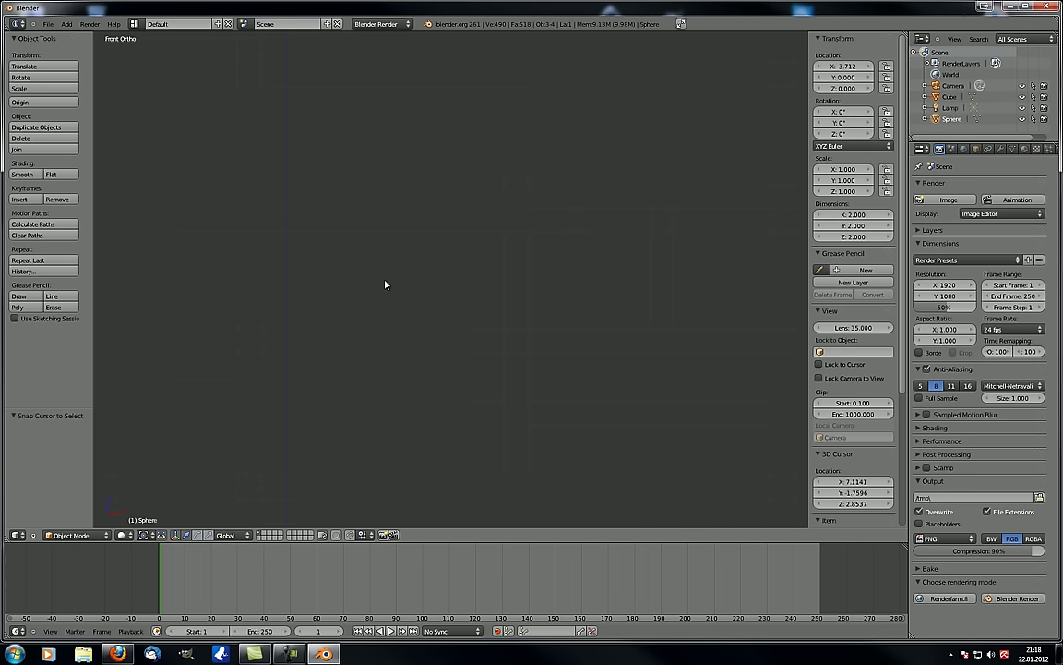
{"action": "scroll", "coordinate": [368, 260], "scroll_direction": "down", "scroll_amount": 7}
{"action": "middle_click_drag", "start_coordinate": [308, 37], "coordinate": [394, 162], "text": "shift"}
{"action": "scroll", "coordinate": [395, 163], "scroll_direction": "up", "scroll_amount": 7}
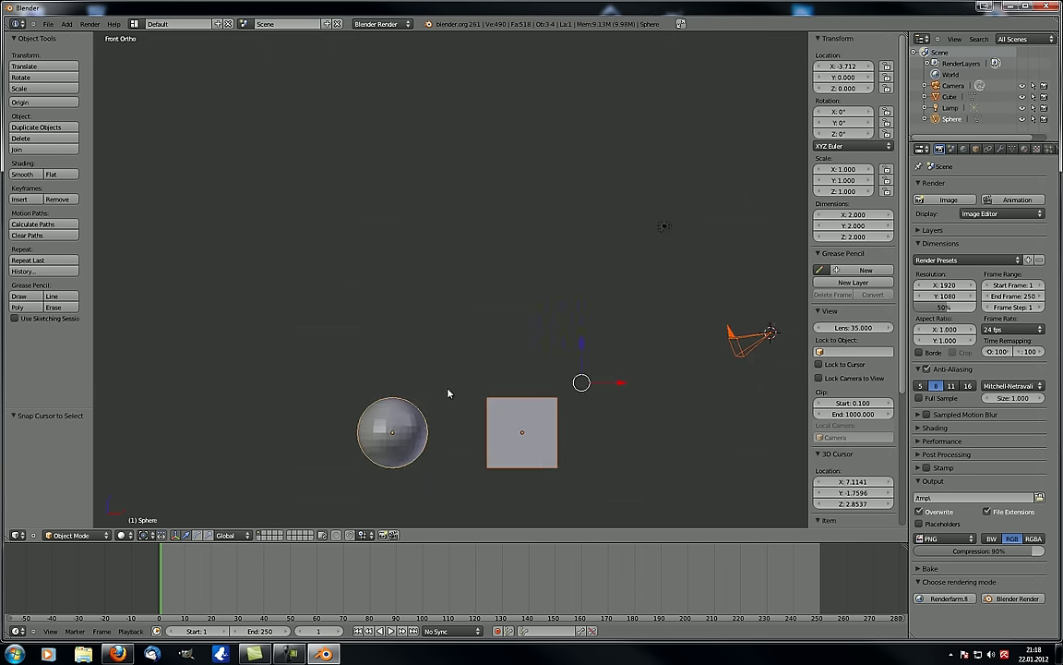
{"action": "middle_click_drag", "start_coordinate": [448, 393], "coordinate": [288, 245], "text": "shift"}
{"action": "middle_click_drag", "start_coordinate": [190, 256], "coordinate": [252, 267], "text": "shift"}
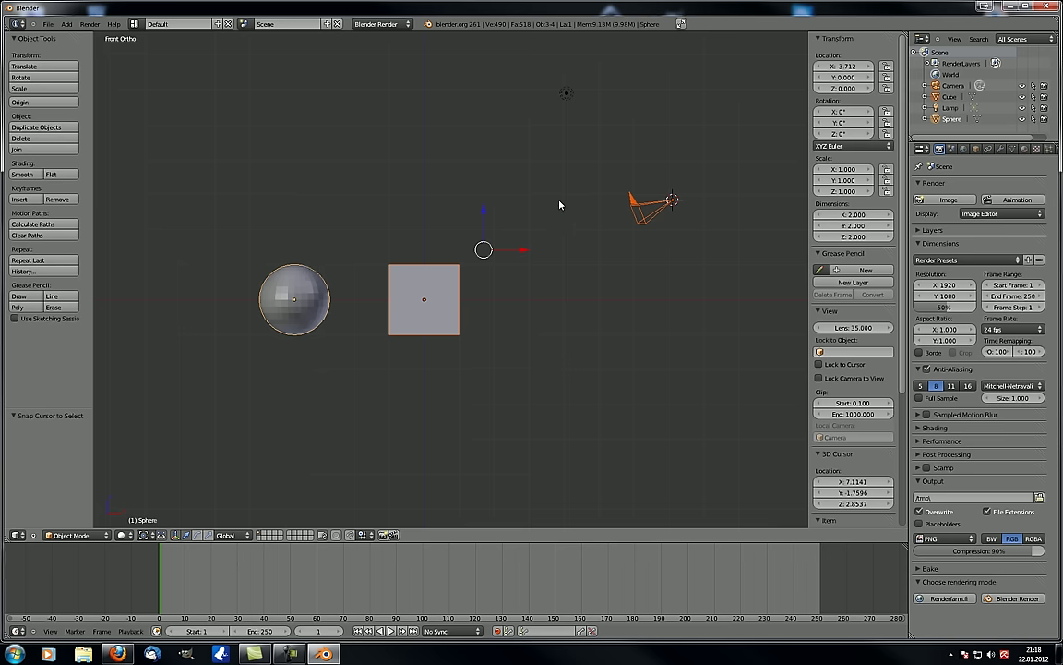
{"action": "key", "text": "r"}
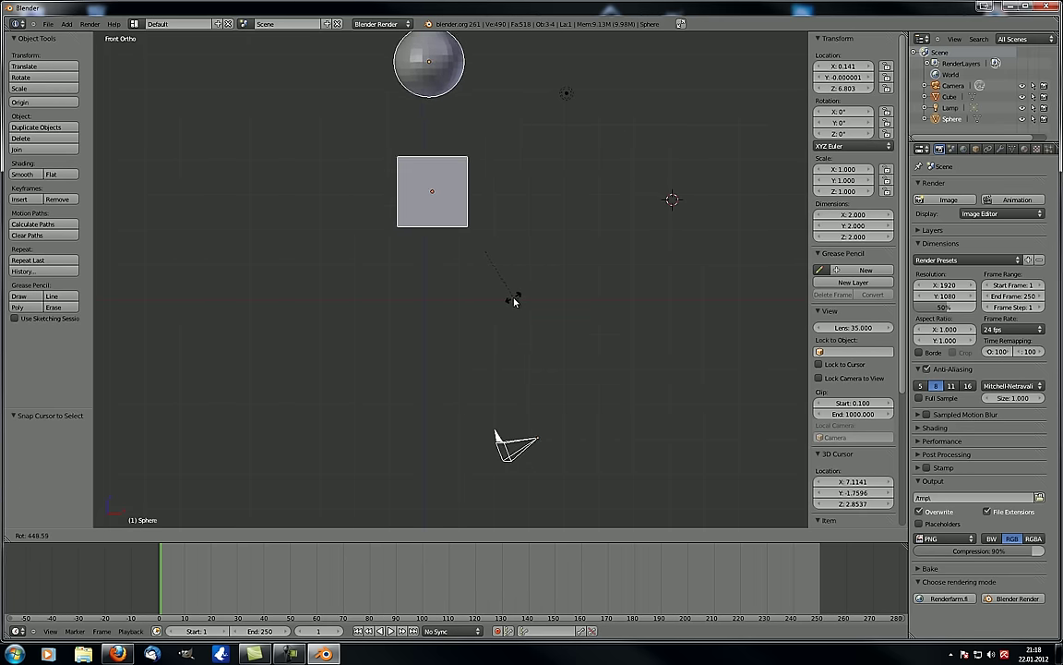
{"action": "key", "text": "Escape"}
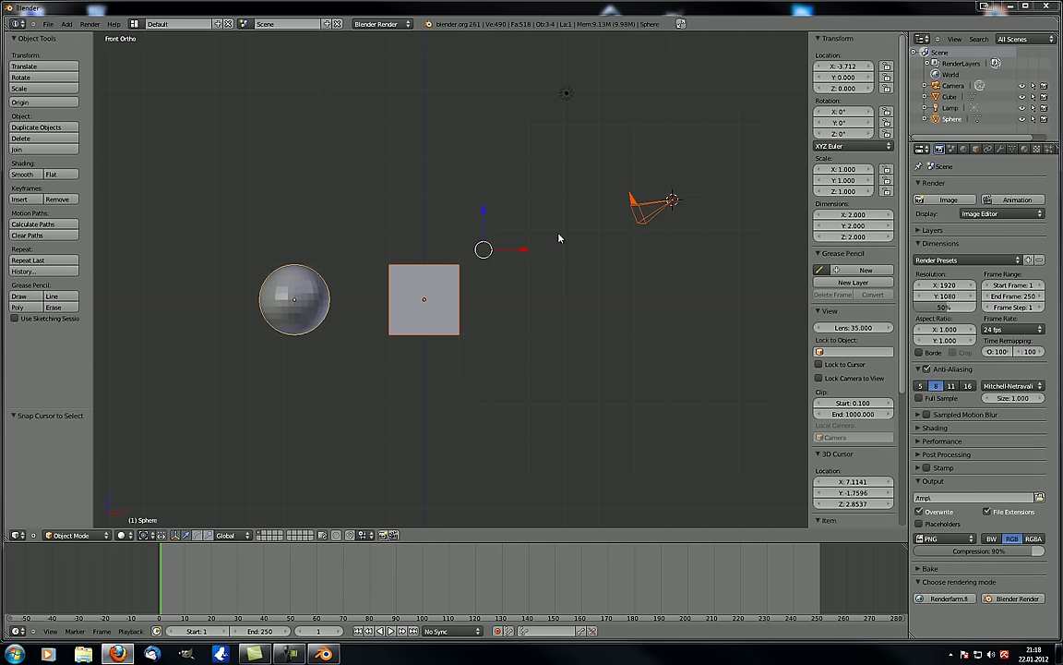
Disable manipulation of center points and try rotating the selected sphere, cube and camera together for comparison.
{"action": "middle_click_drag", "start_coordinate": [452, 321], "coordinate": [471, 369]}
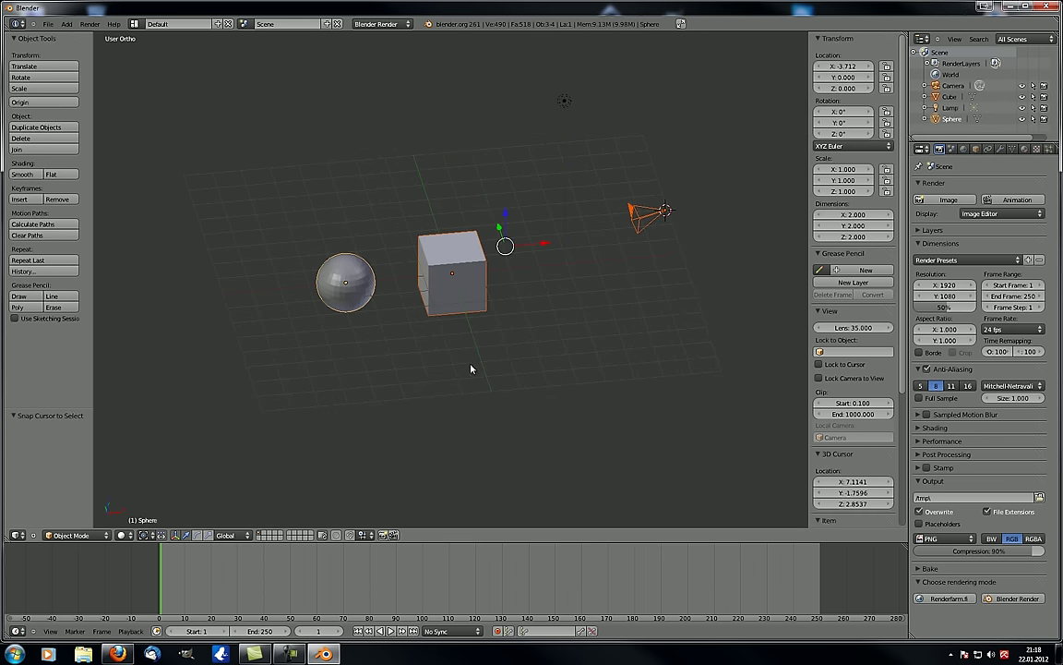
{"action": "left_click", "coordinate": [163, 537]}
{"action": "key", "text": "r"}
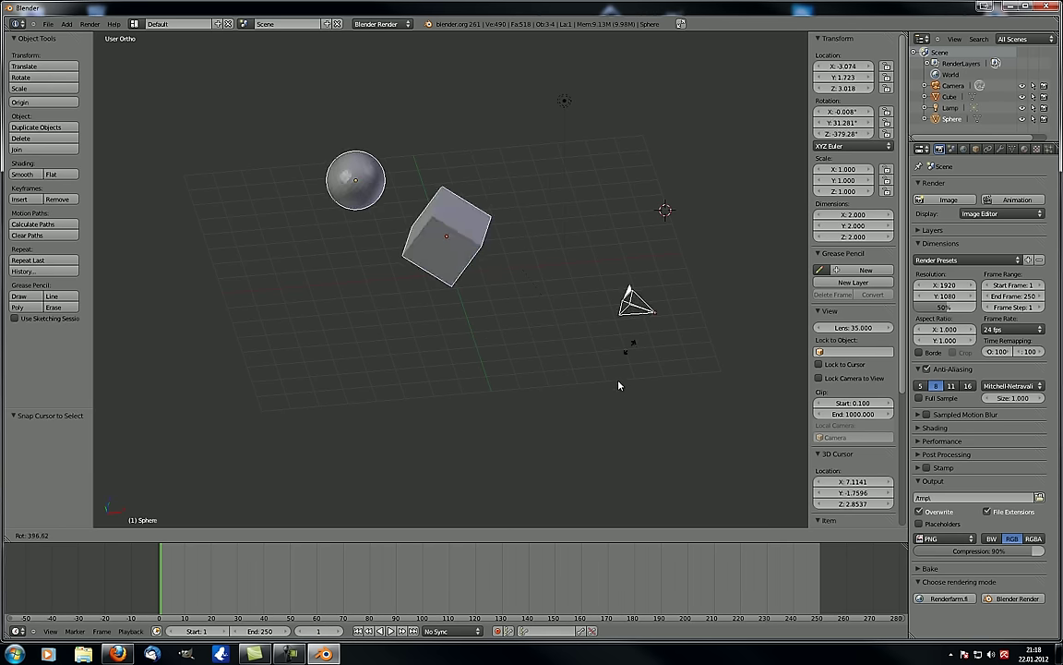
{"action": "key", "text": "Escape"}
Hide the 3D manipulator widget for the three selected objects and show it again.
{"action": "middle_click_drag", "start_coordinate": [274, 472], "coordinate": [290, 442]}
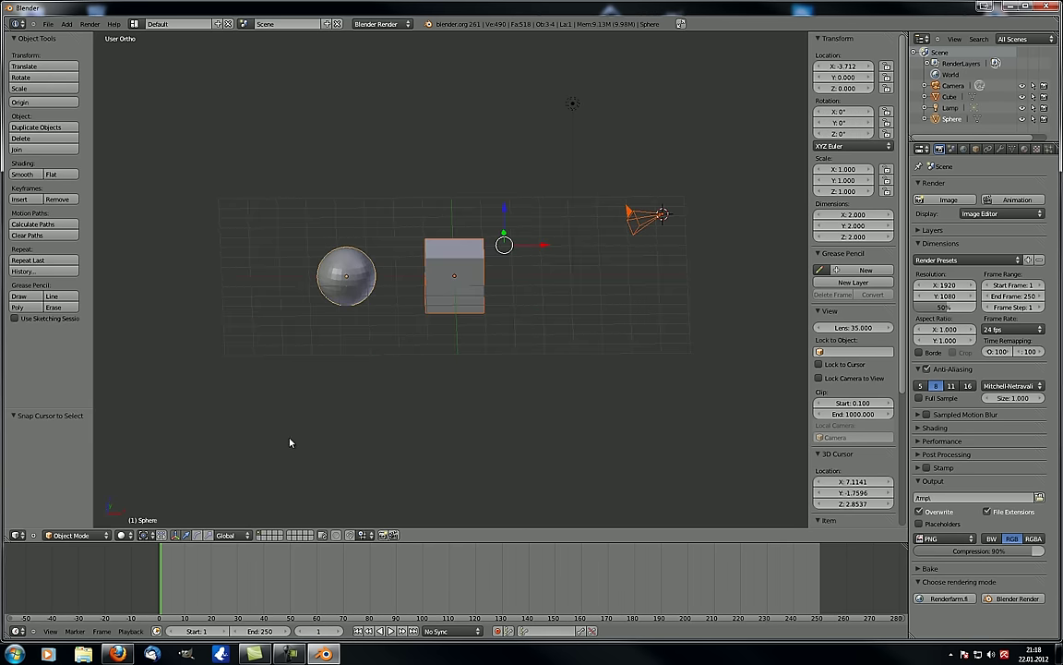
{"action": "middle_click_drag", "start_coordinate": [517, 388], "coordinate": [428, 347], "text": "shift"}
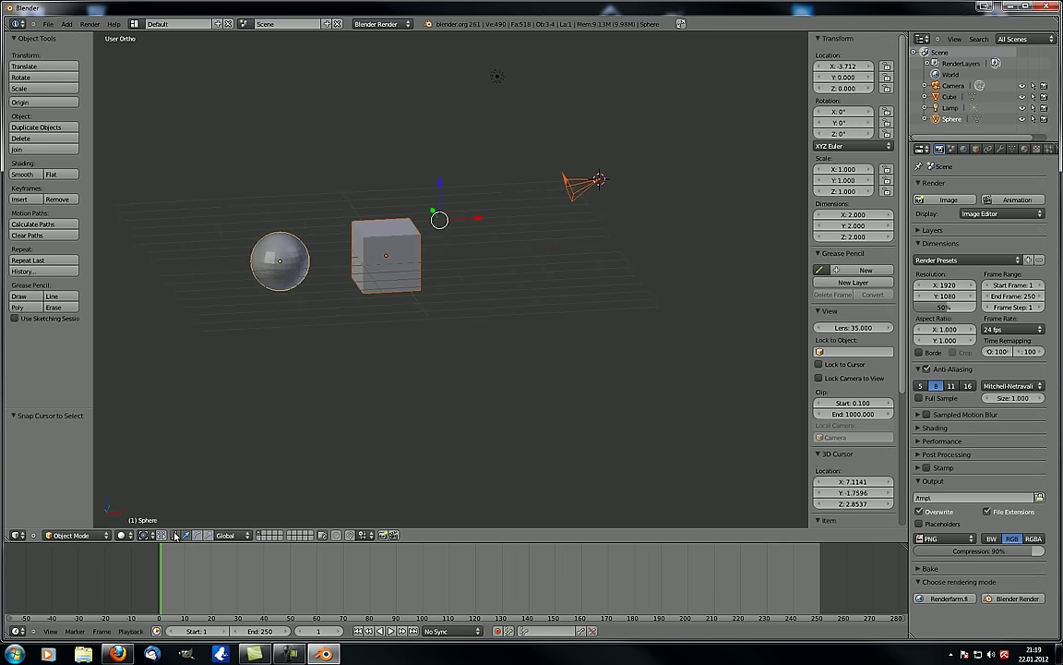
{"action": "middle_click_drag", "start_coordinate": [545, 360], "coordinate": [443, 362]}
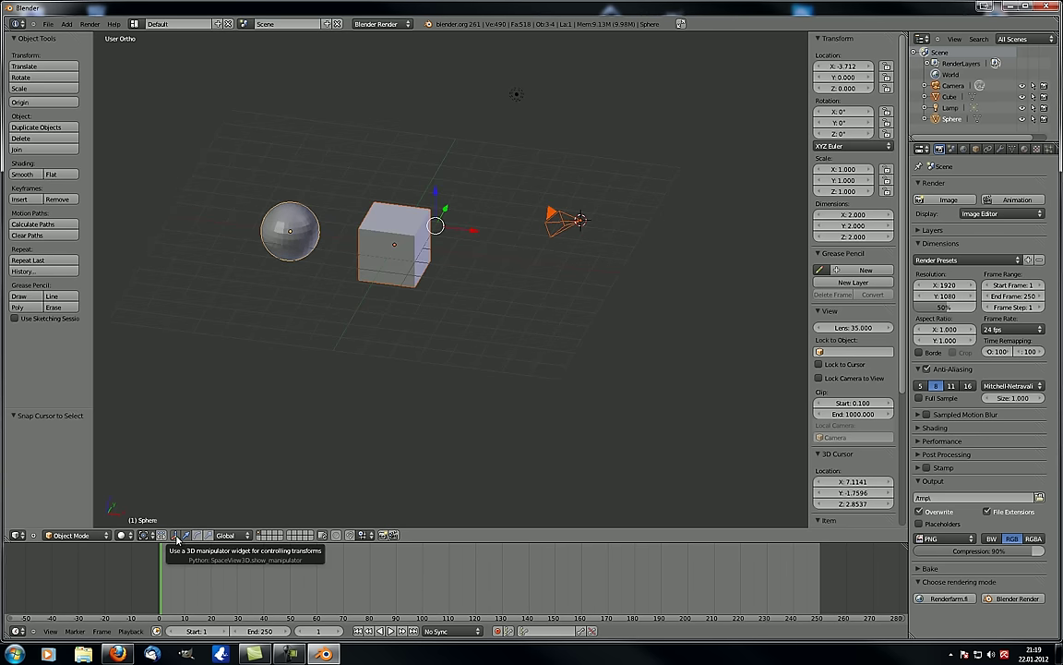
{"action": "left_click", "coordinate": [176, 535]}
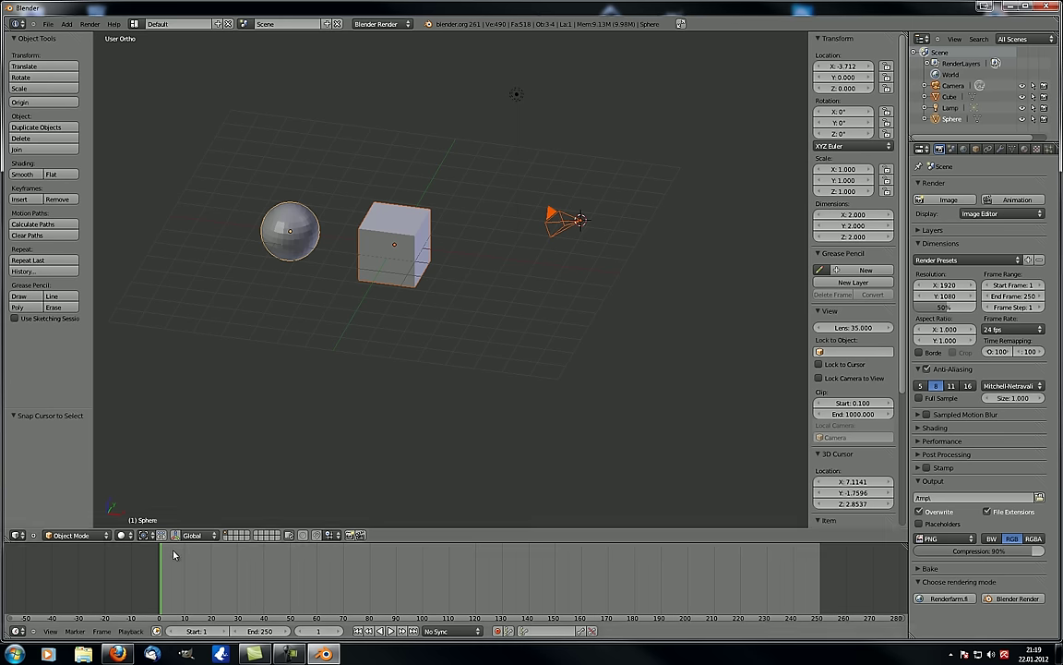
{"action": "left_click", "coordinate": [175, 535]}
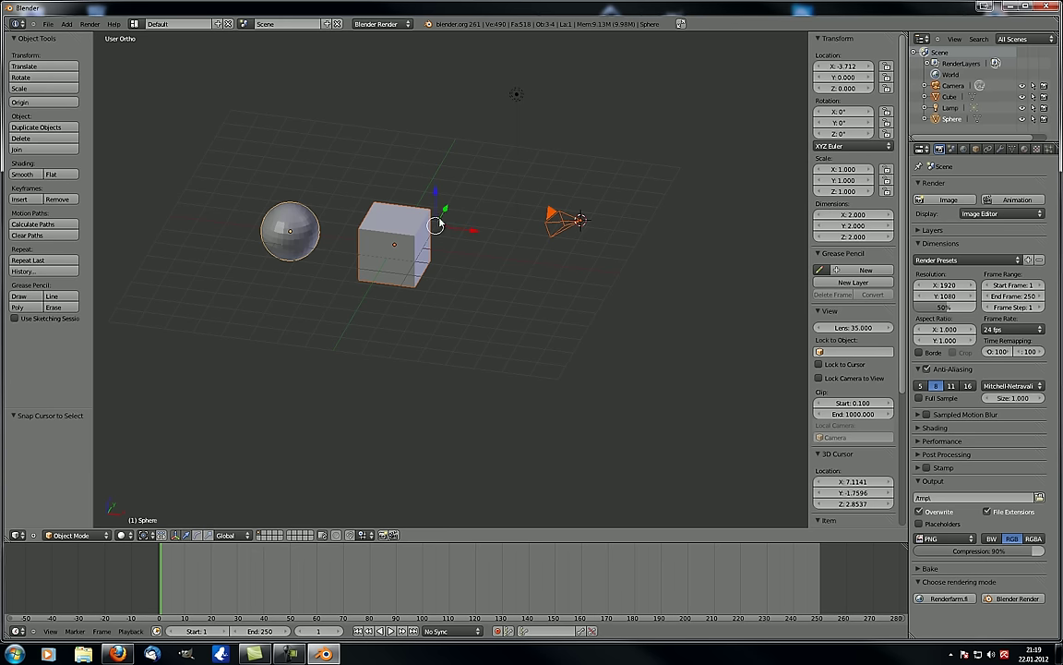
Turn the 3D manipulator off once more, examine the selected objects without it from several angles, and turn it back on.
{"action": "middle_click_drag", "start_coordinate": [296, 375], "coordinate": [273, 434]}
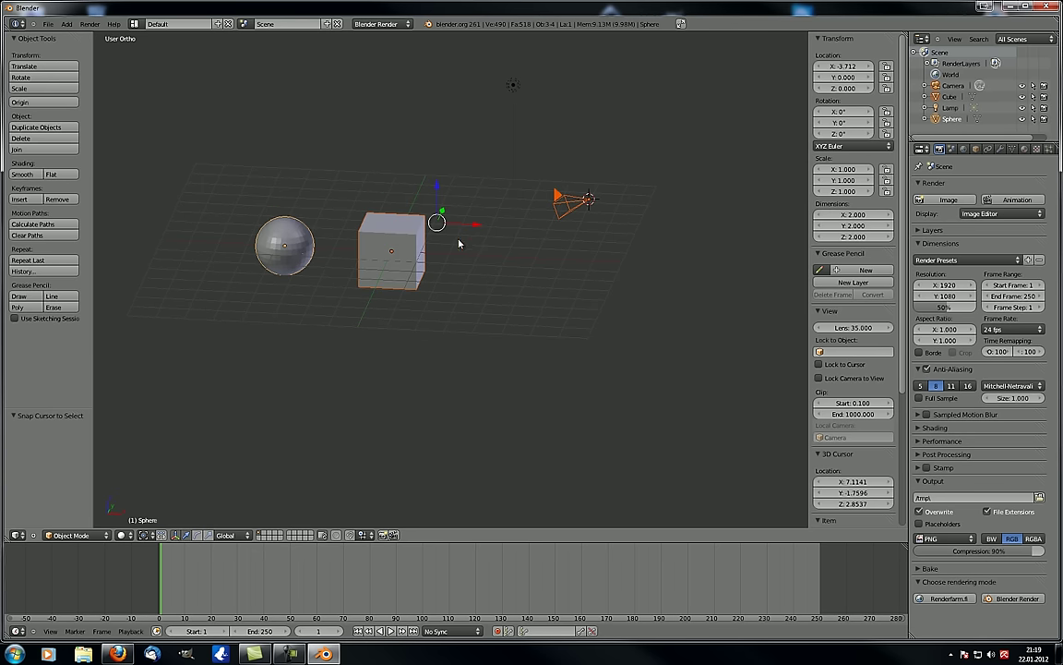
{"action": "middle_click_drag", "start_coordinate": [459, 242], "coordinate": [395, 304]}
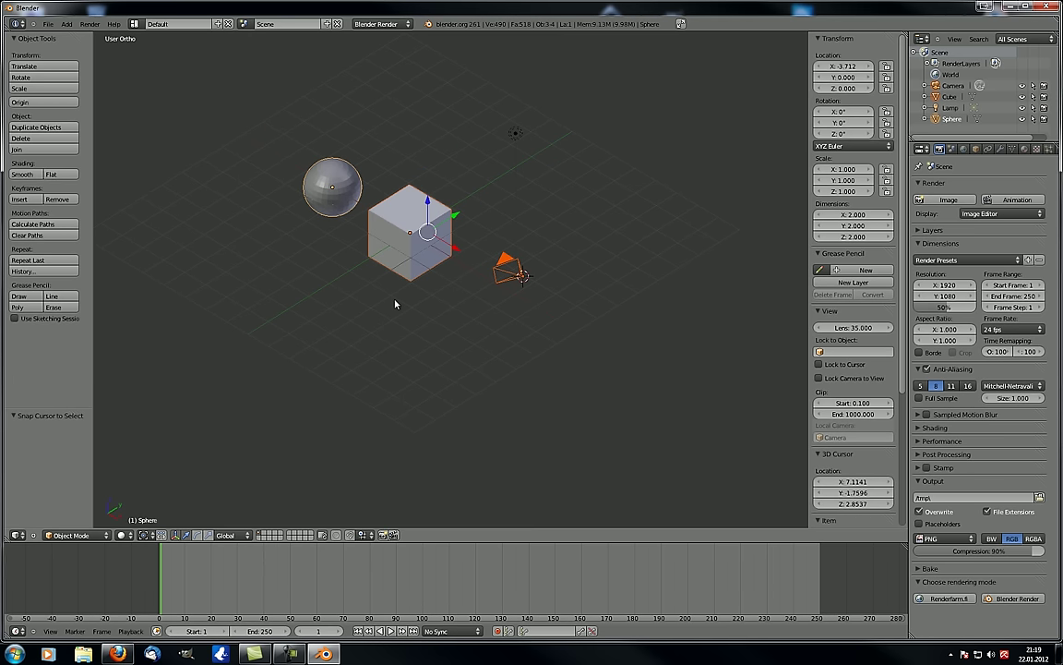
{"action": "left_click", "coordinate": [176, 535]}
{"action": "middle_click_drag", "start_coordinate": [482, 213], "coordinate": [325, 192]}
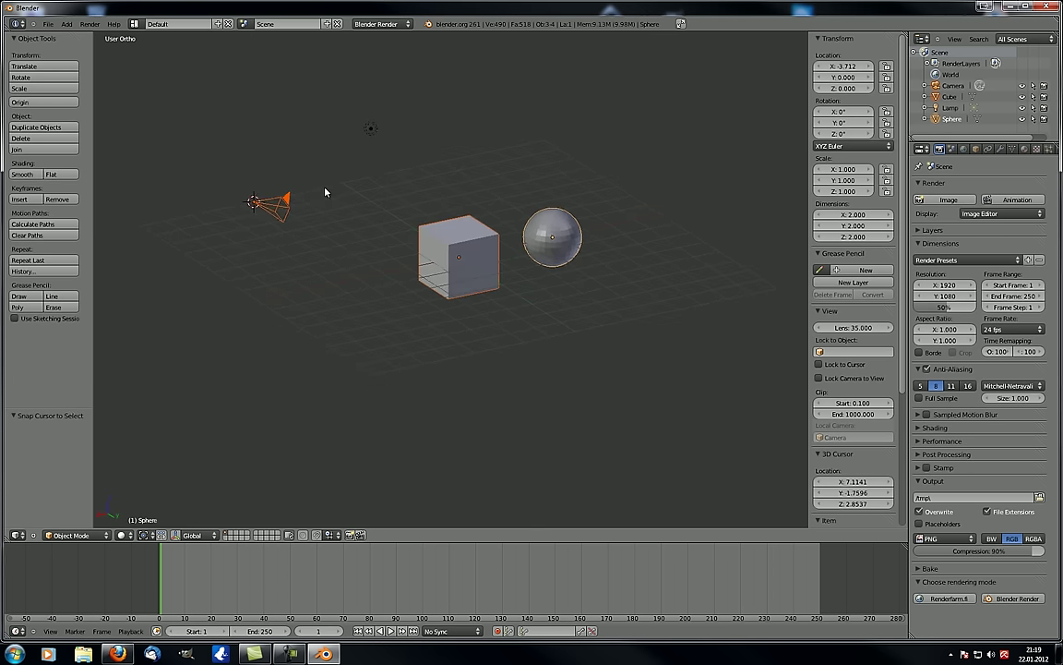
{"action": "scroll", "coordinate": [543, 245], "scroll_direction": "up", "scroll_amount": 5}
{"action": "middle_click_drag", "start_coordinate": [545, 249], "coordinate": [469, 252]}
{"action": "middle_click_drag", "start_coordinate": [155, 289], "coordinate": [237, 415]}
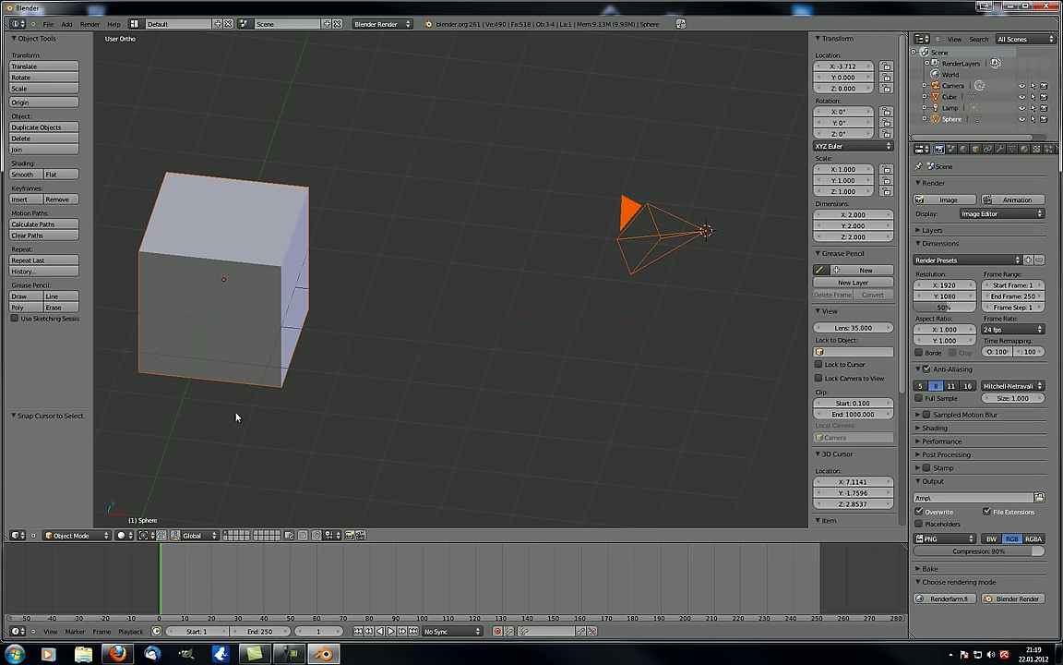
{"action": "key", "text": "KP_Decimal"}
{"action": "left_click", "coordinate": [174, 535]}
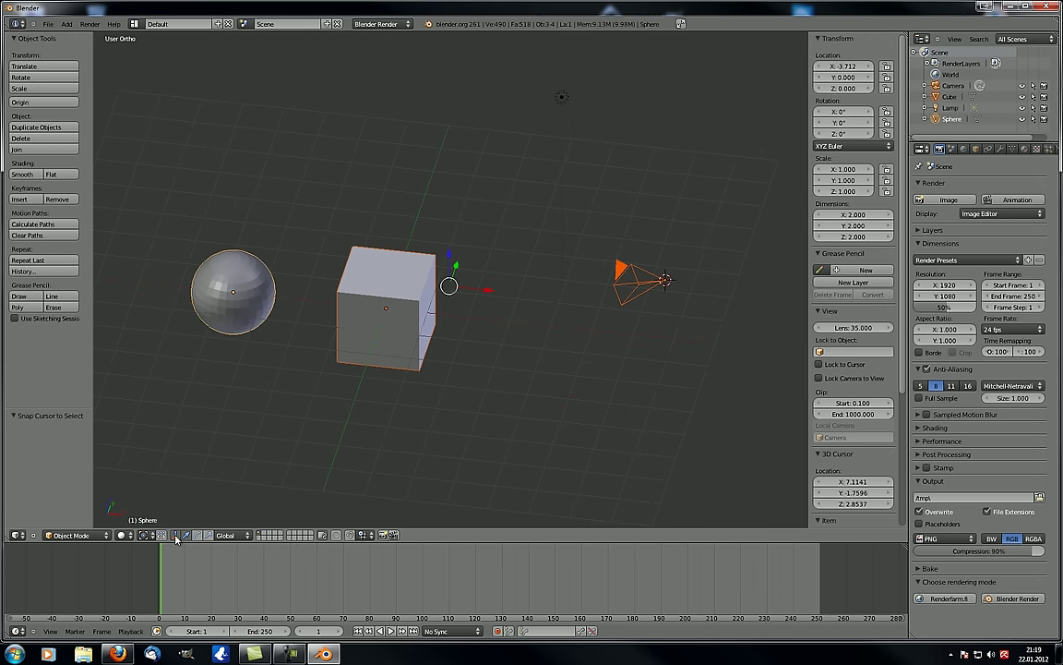
Try moving the selected objects with the translate manipulator's handles from different viewing angles, cancelling each move.
{"action": "middle_click_drag", "start_coordinate": [271, 450], "coordinate": [354, 358]}
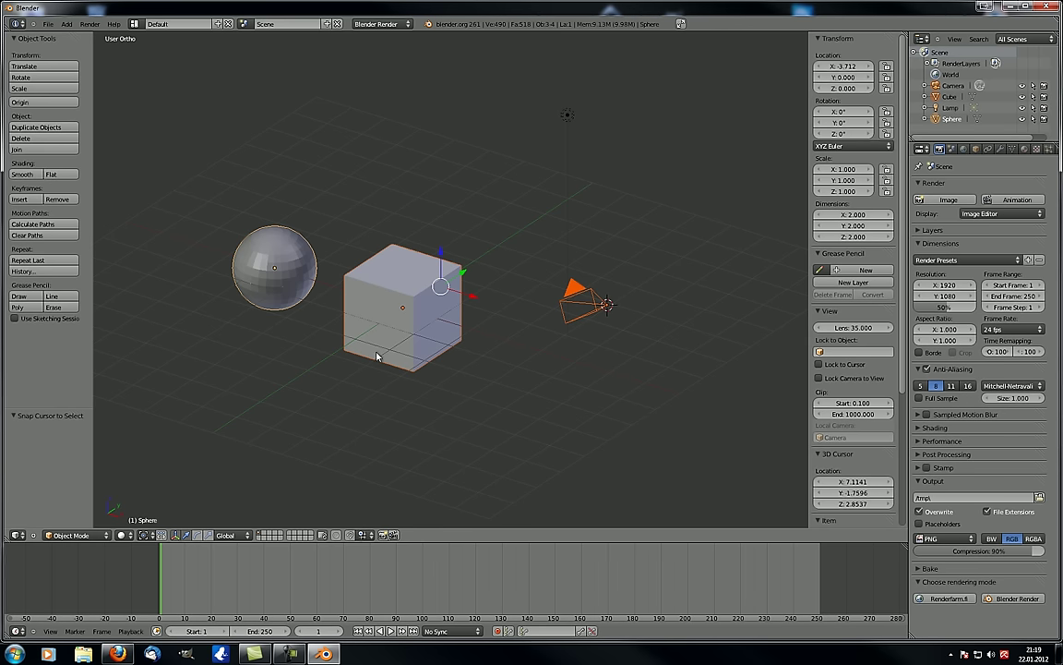
{"action": "middle_click_drag", "start_coordinate": [360, 388], "coordinate": [454, 269]}
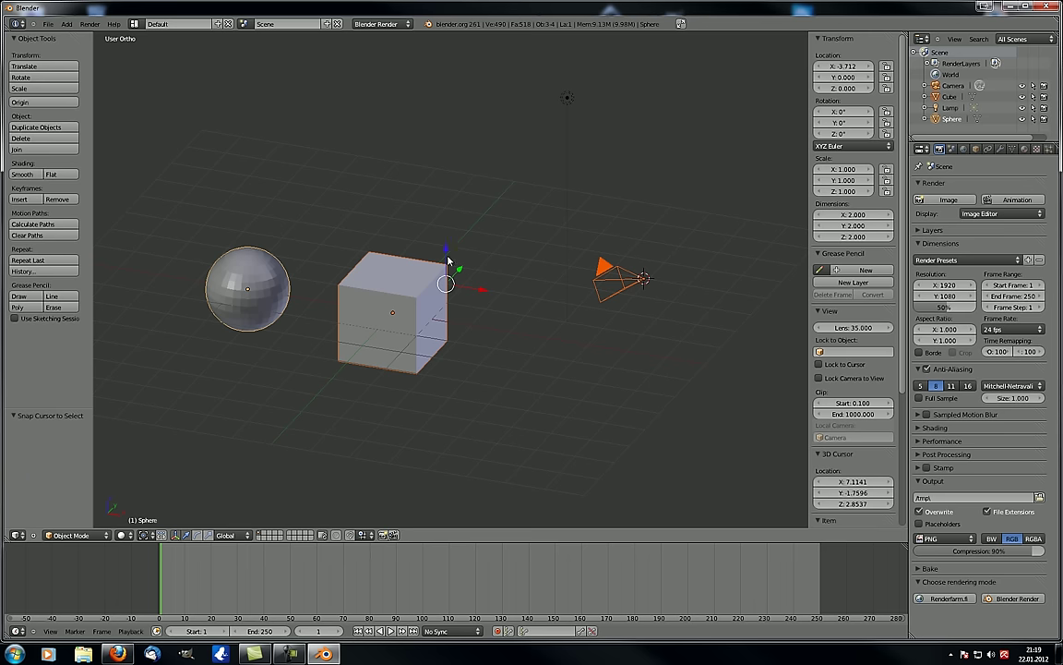
{"action": "middle_click_drag", "start_coordinate": [486, 293], "coordinate": [388, 362]}
{"action": "left_click_drag", "start_coordinate": [450, 293], "coordinate": [482, 290]}
{"action": "right_click", "coordinate": [482, 290]}
{"action": "middle_click_drag", "start_coordinate": [434, 355], "coordinate": [466, 347]}
{"action": "left_click_drag", "start_coordinate": [468, 306], "coordinate": [478, 315]}
{"action": "right_click", "coordinate": [501, 319]}
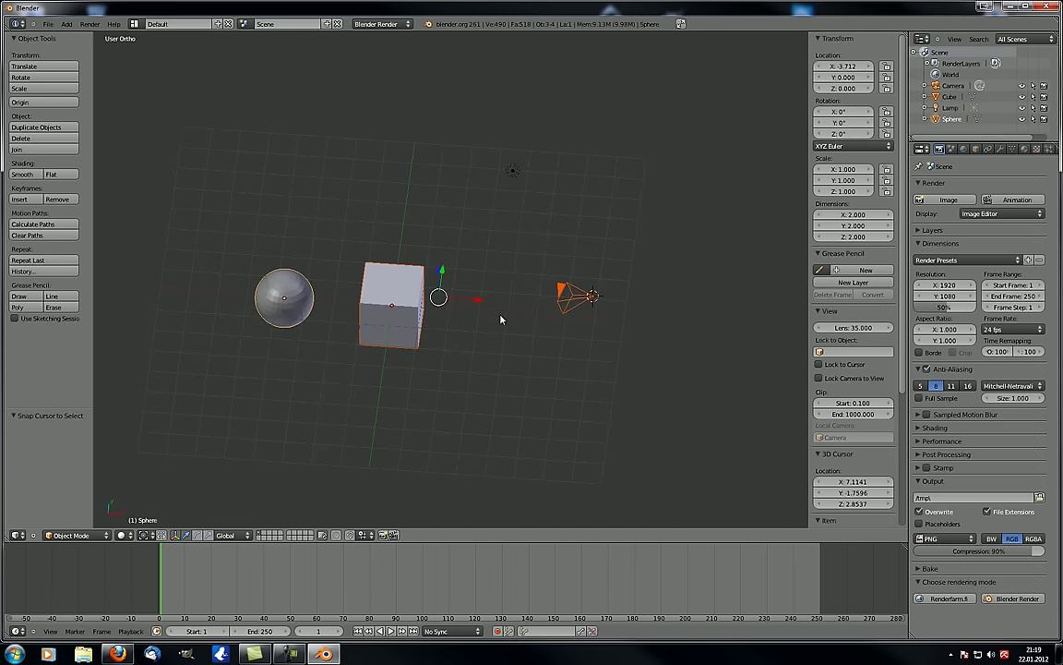
Switch the 3D manipulator to rotate mode and try rotating the selected objects with its rings, cancelling each rotation.
{"action": "left_click", "coordinate": [198, 536]}
{"action": "middle_click_drag", "start_coordinate": [382, 403], "coordinate": [395, 292]}
{"action": "left_click_drag", "start_coordinate": [409, 269], "coordinate": [385, 288]}
{"action": "right_click", "coordinate": [385, 288]}
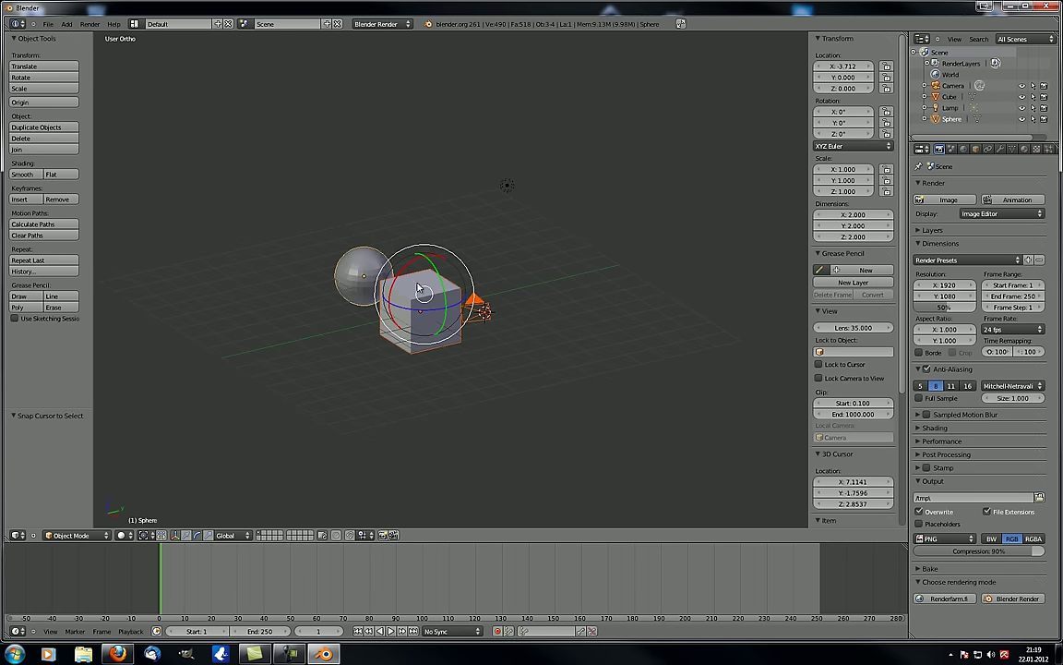
{"action": "middle_click_drag", "start_coordinate": [373, 254], "coordinate": [420, 251]}
{"action": "left_click_drag", "start_coordinate": [459, 254], "coordinate": [448, 352]}
{"action": "right_click", "coordinate": [462, 290]}
{"action": "right_click", "coordinate": [448, 353]}
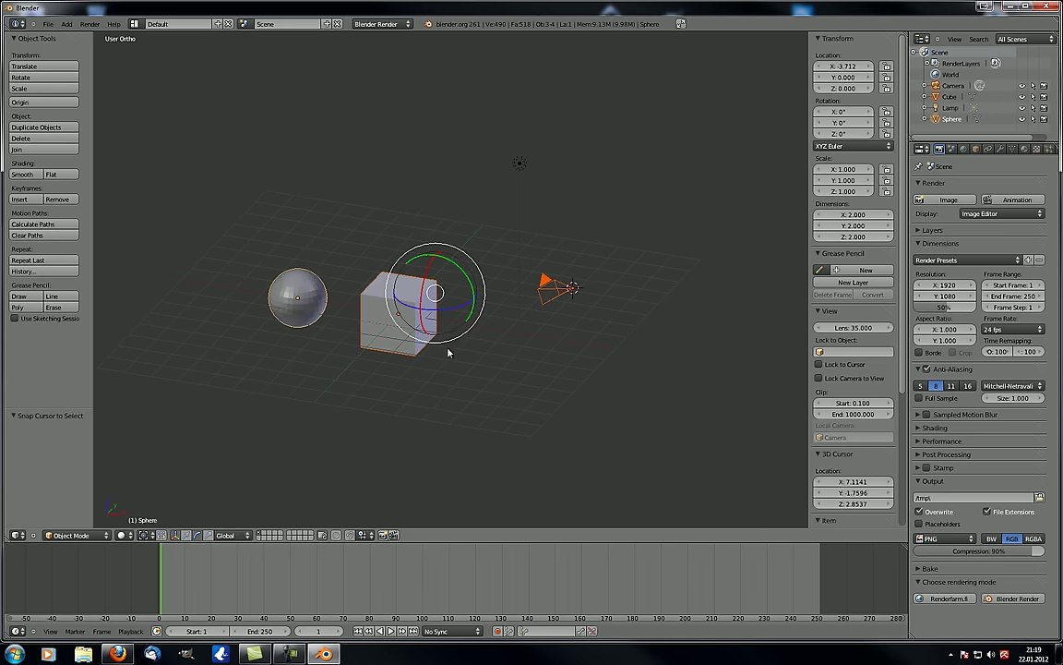
Switch the 3D manipulator to scale mode and try scaling the three selected objects along Z twice, cancelling each attempt.
{"action": "left_click", "coordinate": [210, 539]}
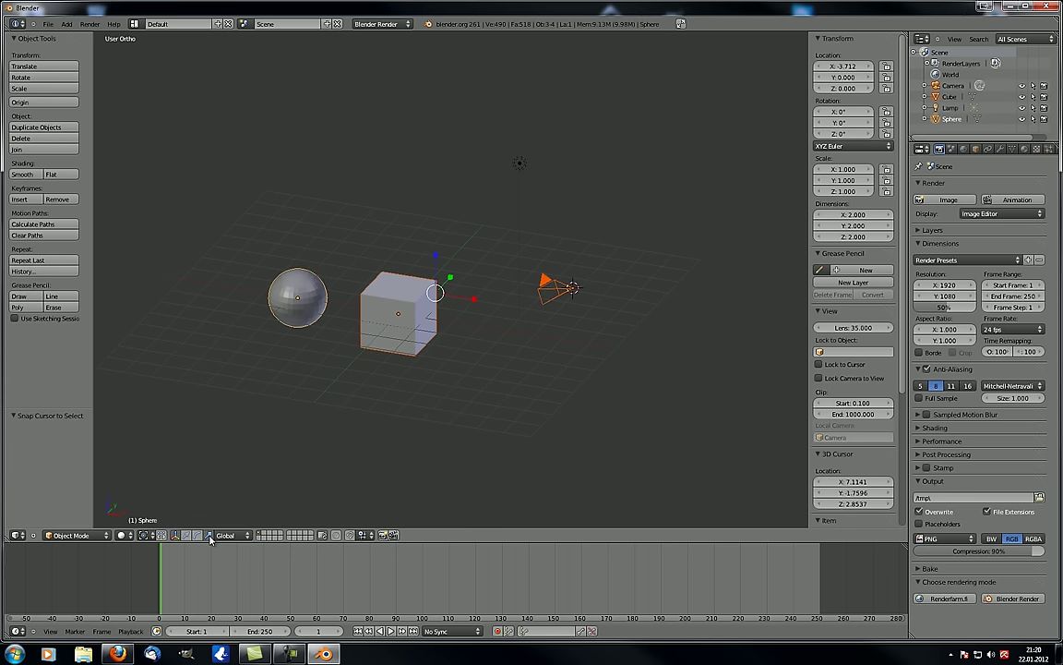
{"action": "middle_click_drag", "start_coordinate": [387, 452], "coordinate": [439, 266]}
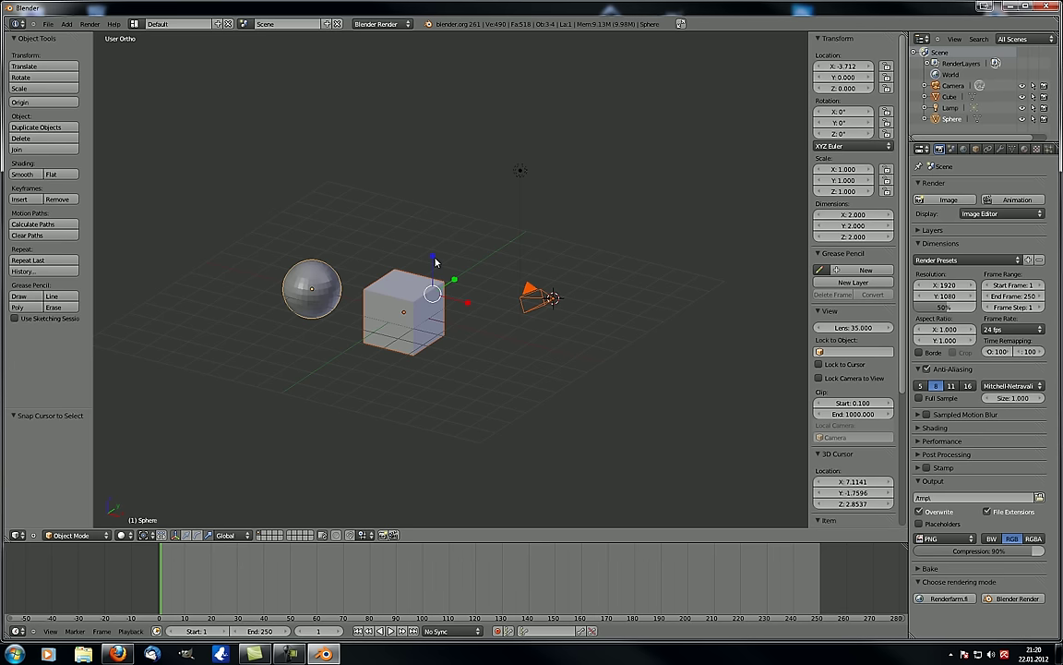
{"action": "key", "text": "s"}
{"action": "key", "text": "z"}
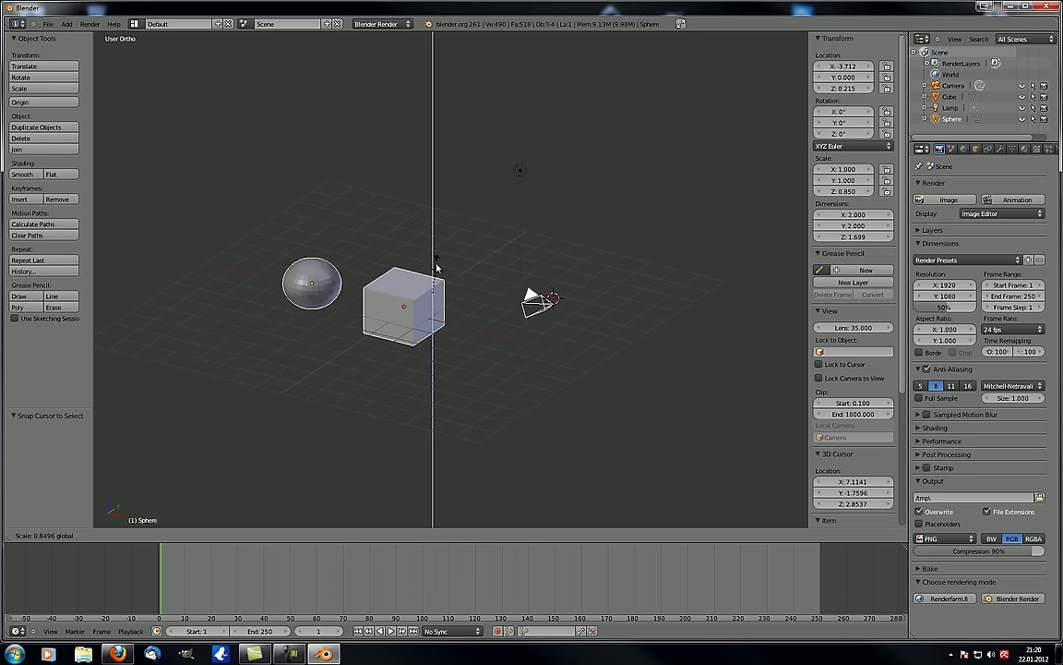
{"action": "key", "text": "Escape"}
{"action": "key", "text": "s"}
{"action": "key", "text": "z"}
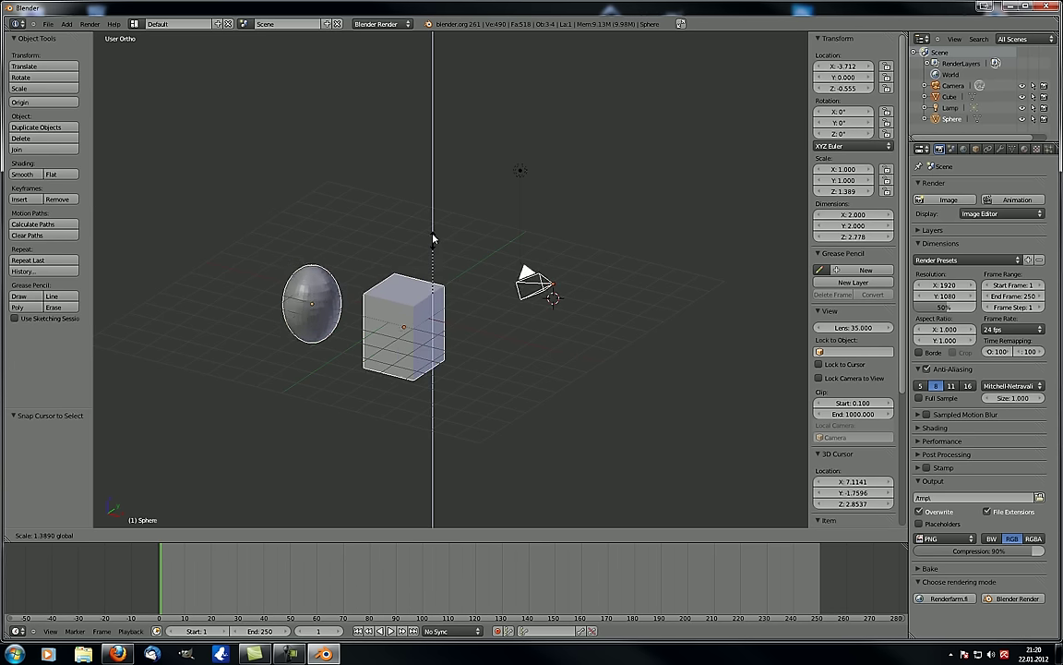
{"action": "key", "text": "Escape"}
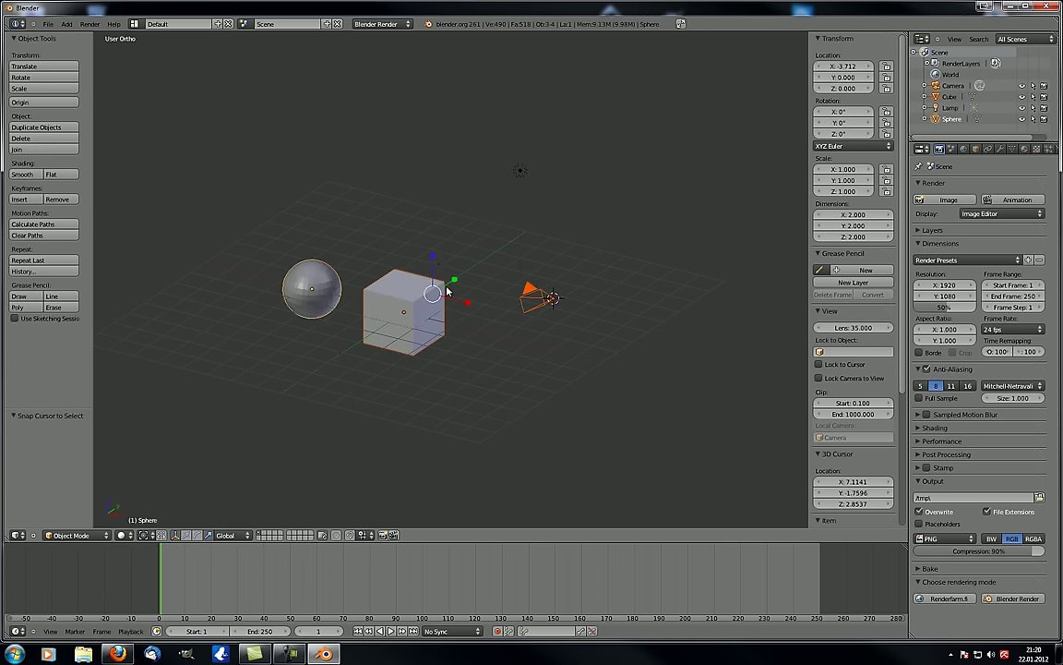
Try scaling the three selected objects along the X axis twice, cancelling each attempt.
{"action": "key", "text": "s"}
{"action": "key", "text": "x"}
{"action": "key", "text": "Escape"}
{"action": "key", "text": "s"}
{"action": "key", "text": "x"}
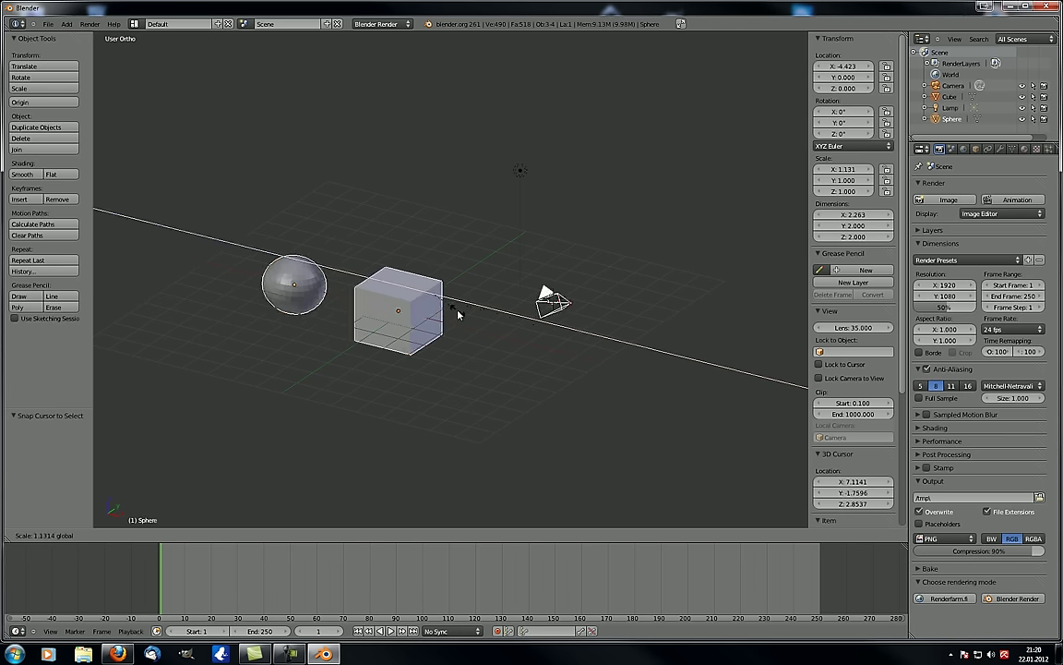
{"action": "key", "text": "Escape"}
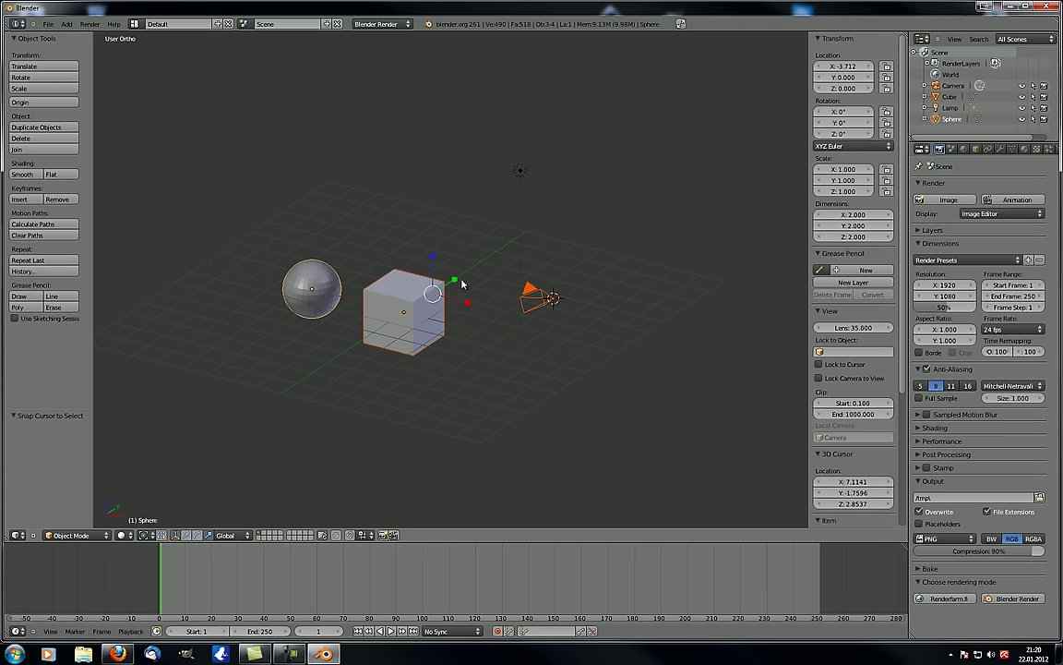
Try scaling the three selected objects along the Y, Z and X axes in turn, cancelling each attempt.
{"action": "key", "text": "s"}
{"action": "key", "text": "y"}
{"action": "key", "text": "Escape"}
{"action": "key", "text": "s"}
{"action": "key", "text": "z"}
{"action": "key", "text": "Escape"}
{"action": "key", "text": "s"}
{"action": "key", "text": "x"}
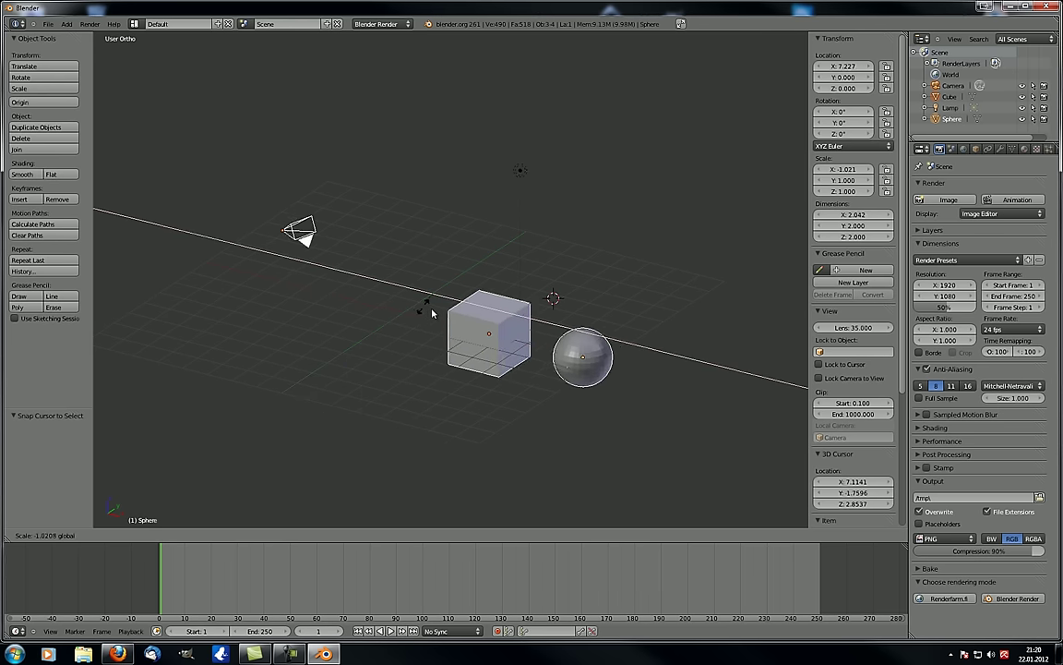
{"action": "key", "text": "Escape"}
Starting from the top view, try scaling the objects with the scale manipulator's handles at close range, cancelling each attempt.
{"action": "key", "text": "KP_7"}
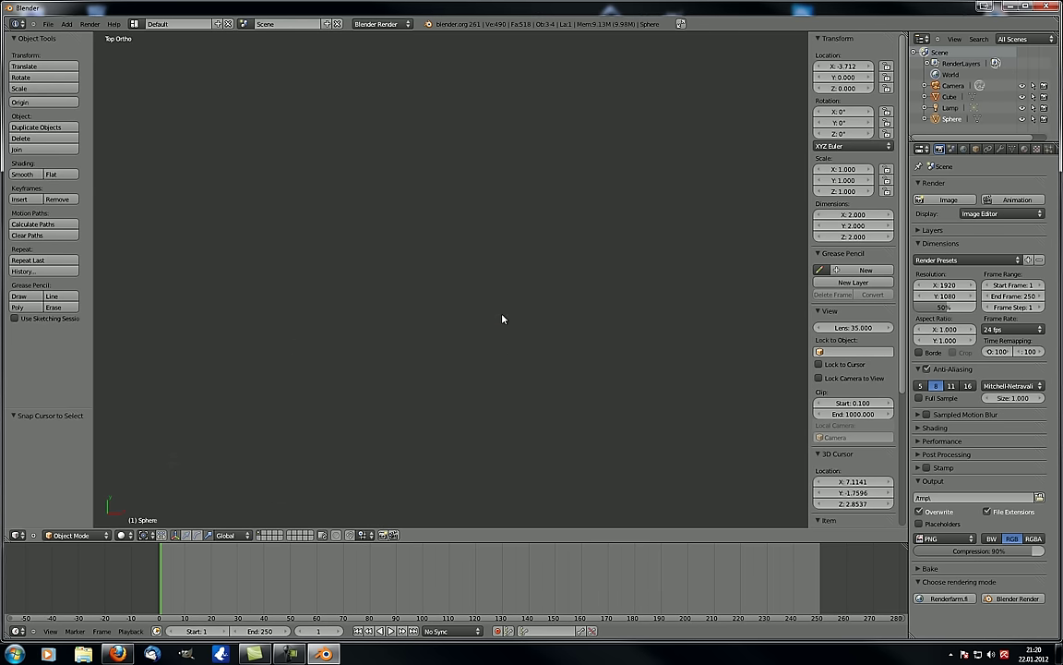
{"action": "scroll", "coordinate": [527, 466], "scroll_direction": "down", "scroll_amount": 4}
{"action": "middle_click_drag", "start_coordinate": [532, 487], "coordinate": [416, 202], "text": "shift"}
{"action": "scroll", "coordinate": [471, 152], "scroll_direction": "up", "scroll_amount": 5}
{"action": "scroll", "coordinate": [497, 145], "scroll_direction": "up", "scroll_amount": 7}
{"action": "middle_click_drag", "start_coordinate": [498, 150], "coordinate": [484, 254], "text": "shift"}
{"action": "left_click_drag", "start_coordinate": [482, 191], "coordinate": [465, 87]}
{"action": "key", "text": "Escape"}
{"action": "mouse_move", "coordinate": [499, 232]}
{"action": "middle_mouse_down"}
{"action": "mouse_move", "coordinate": [562, 237]}
{"action": "mouse_move", "coordinate": [486, 233]}
{"action": "mouse_move", "coordinate": [496, 285]}
{"action": "mouse_move", "coordinate": [490, 225]}
{"action": "middle_mouse_up"}
{"action": "left_click_drag", "start_coordinate": [501, 212], "coordinate": [532, 216]}
{"action": "key", "text": "Escape"}
Select only the camera and set the 3D manipulator back to translate mode.
{"action": "scroll", "coordinate": [507, 293], "scroll_direction": "down", "scroll_amount": 3}
{"action": "middle_click_drag", "start_coordinate": [453, 348], "coordinate": [664, 212]}
{"action": "scroll", "coordinate": [429, 337], "scroll_direction": "up", "scroll_amount": 2}
{"action": "right_click", "coordinate": [651, 207]}
{"action": "middle_click_drag", "start_coordinate": [622, 299], "coordinate": [502, 287]}
{"action": "scroll", "coordinate": [503, 288], "scroll_direction": "up", "scroll_amount": 3}
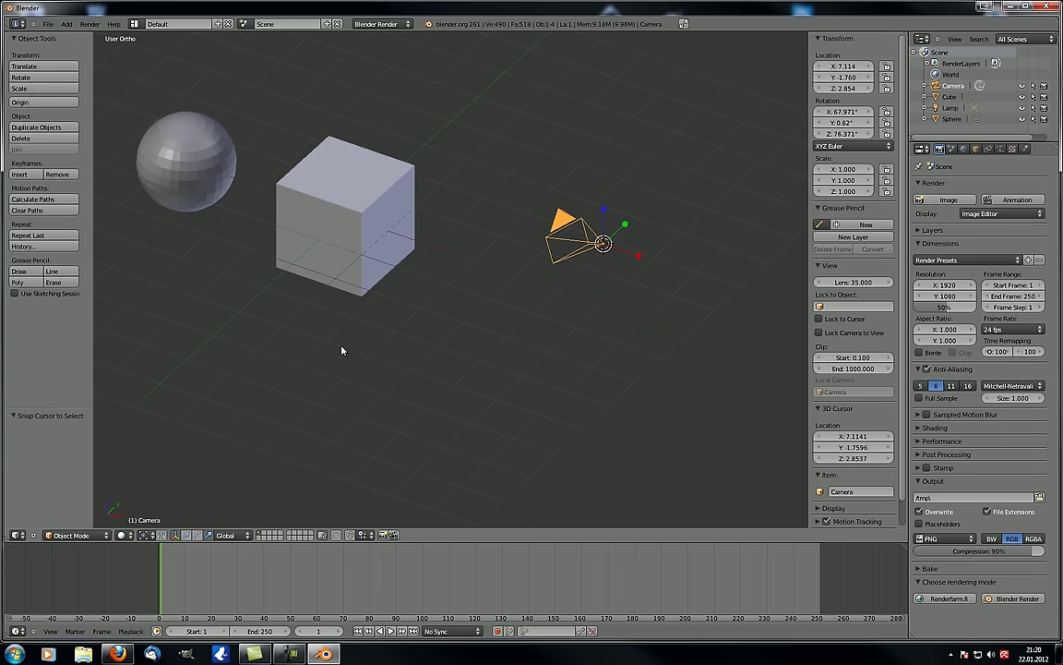
{"action": "scroll", "coordinate": [342, 347], "scroll_direction": "down", "scroll_amount": 3}
{"action": "middle_click_drag", "start_coordinate": [342, 347], "coordinate": [299, 478]}
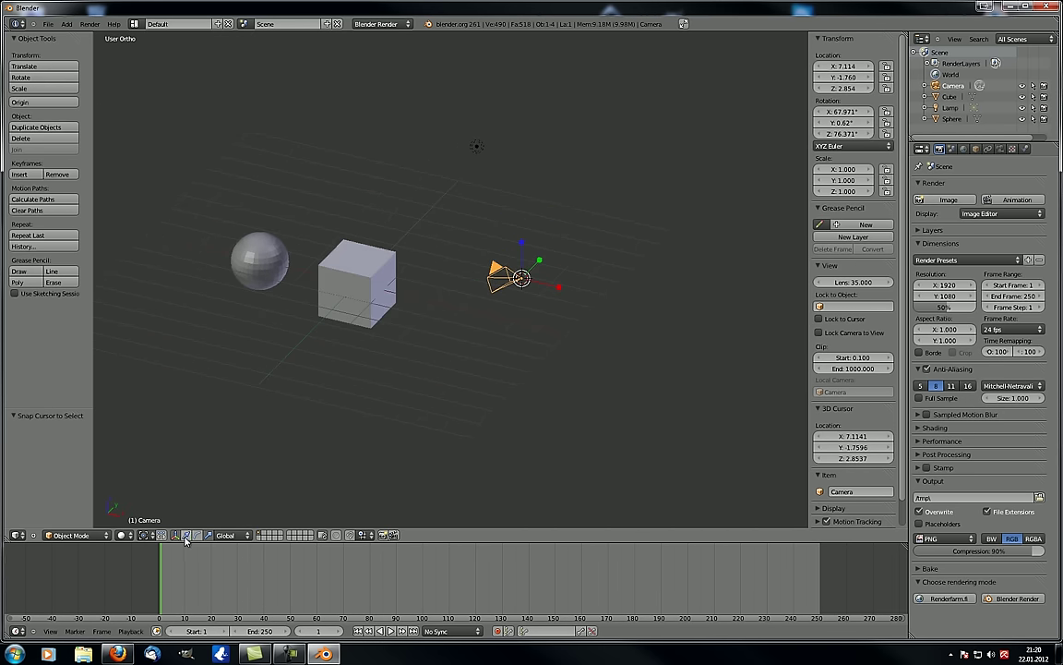
Look at the available transform orientations, keep Global, and examine the camera's manipulator axes from several angles.
{"action": "left_click", "coordinate": [231, 539]}
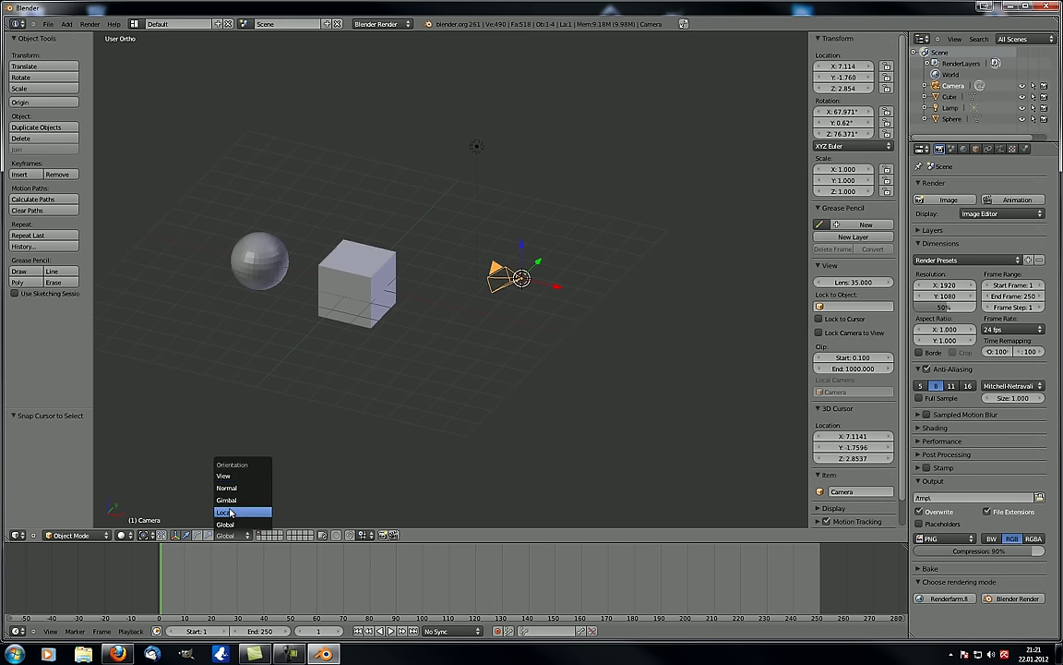
{"action": "middle_click_drag", "start_coordinate": [432, 325], "coordinate": [453, 374]}
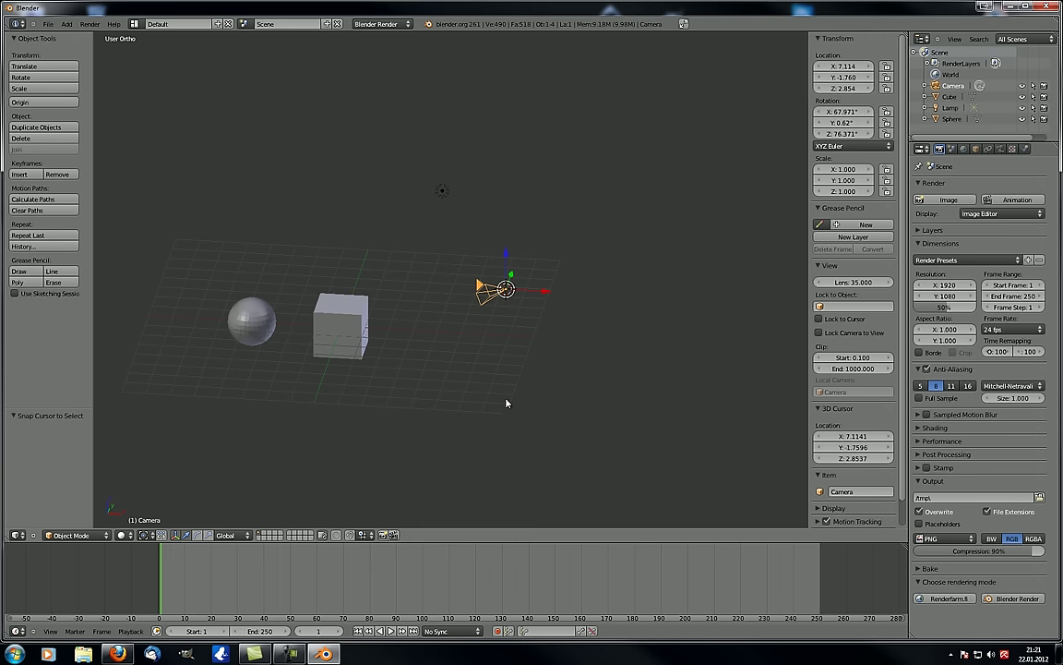
{"action": "middle_click_drag", "start_coordinate": [524, 249], "coordinate": [439, 259]}
{"action": "scroll", "coordinate": [523, 275], "scroll_direction": "up", "scroll_amount": 5}
{"action": "middle_click_drag", "start_coordinate": [539, 280], "coordinate": [444, 344]}
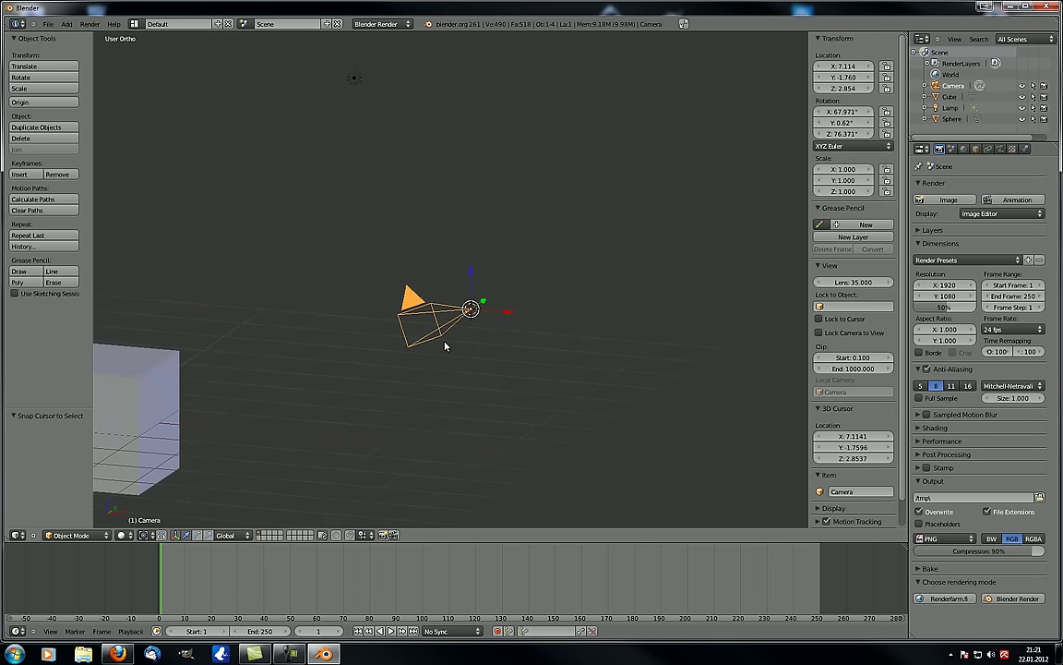
{"action": "scroll", "coordinate": [453, 309], "scroll_direction": "down", "scroll_amount": 3}
{"action": "middle_click_drag", "start_coordinate": [465, 297], "coordinate": [489, 312], "text": "shift"}
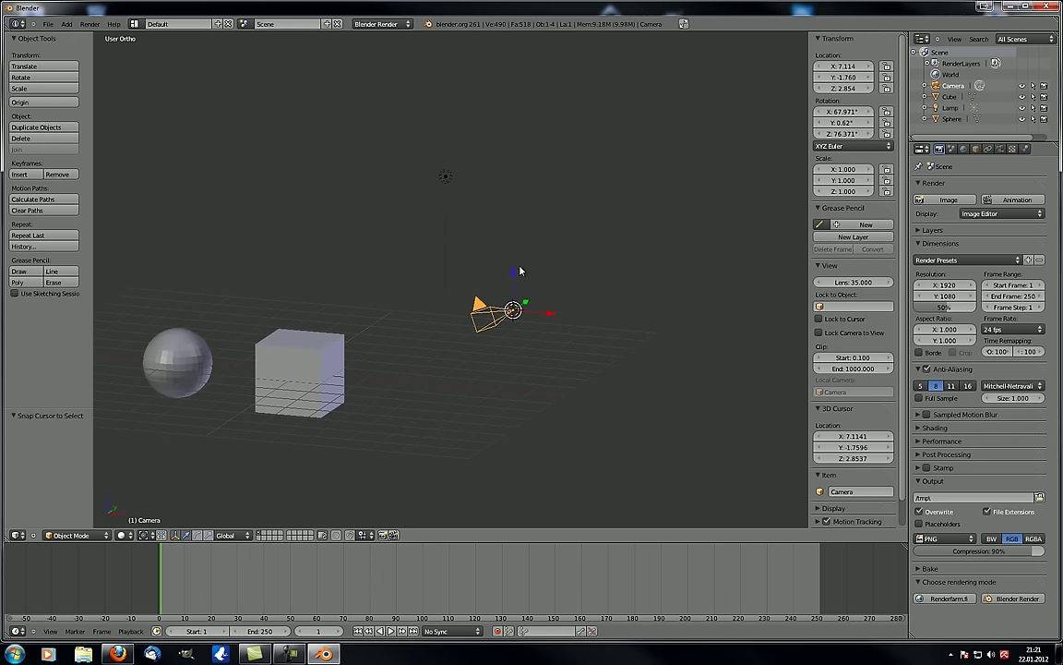
{"action": "middle_click_drag", "start_coordinate": [556, 280], "coordinate": [511, 314]}
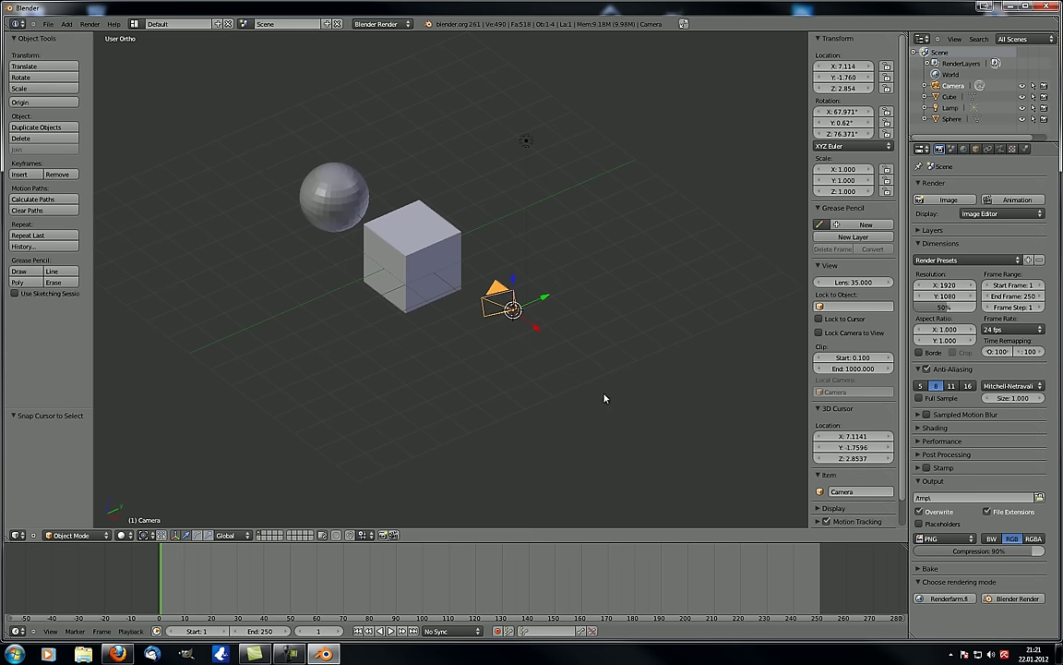
{"action": "middle_click_drag", "start_coordinate": [349, 267], "coordinate": [522, 219]}
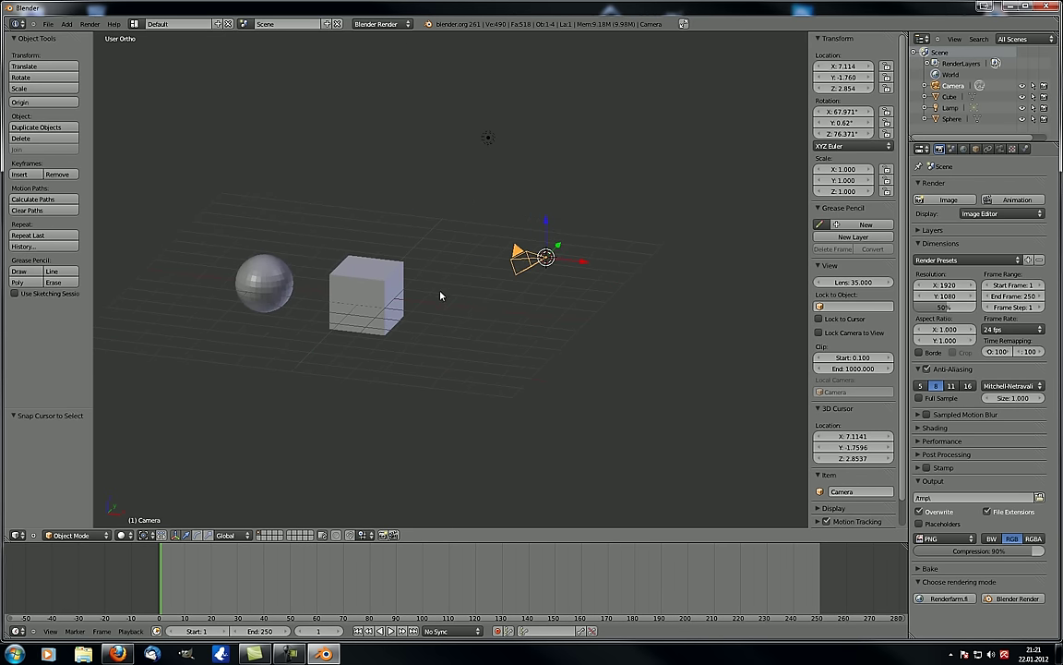
{"action": "middle_click_drag", "start_coordinate": [440, 295], "coordinate": [420, 318]}
Set the transform orientation to Local and try moving the camera along its local Y axis, cancelling the move.
{"action": "left_click", "coordinate": [233, 537]}
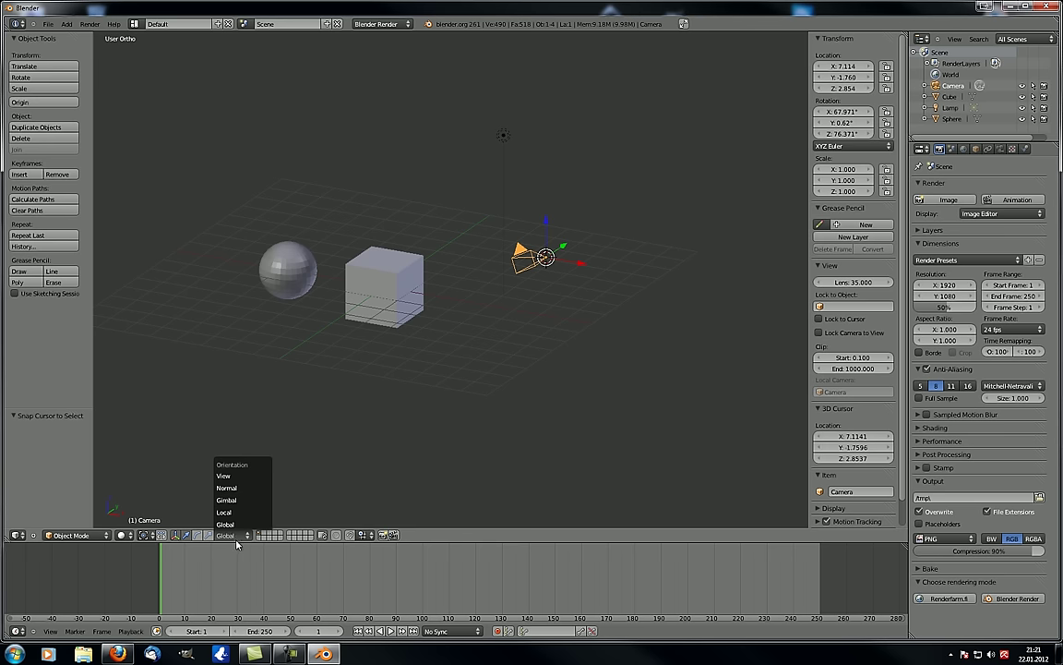
{"action": "left_click", "coordinate": [247, 512]}
{"action": "middle_click_drag", "start_coordinate": [368, 319], "coordinate": [452, 277]}
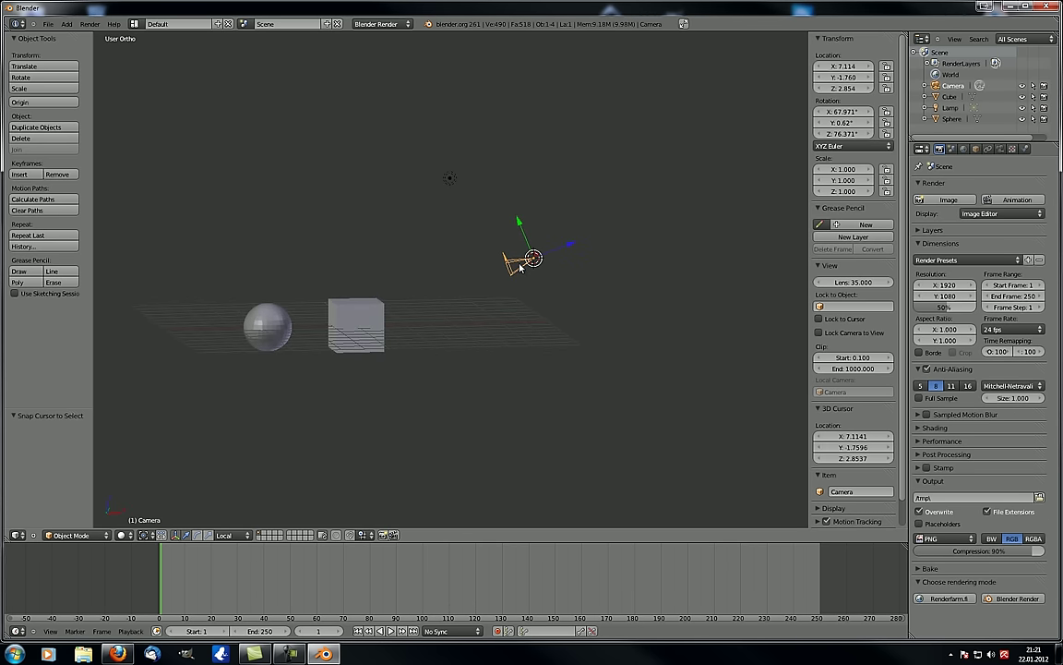
{"action": "middle_click_drag", "start_coordinate": [520, 267], "coordinate": [505, 312]}
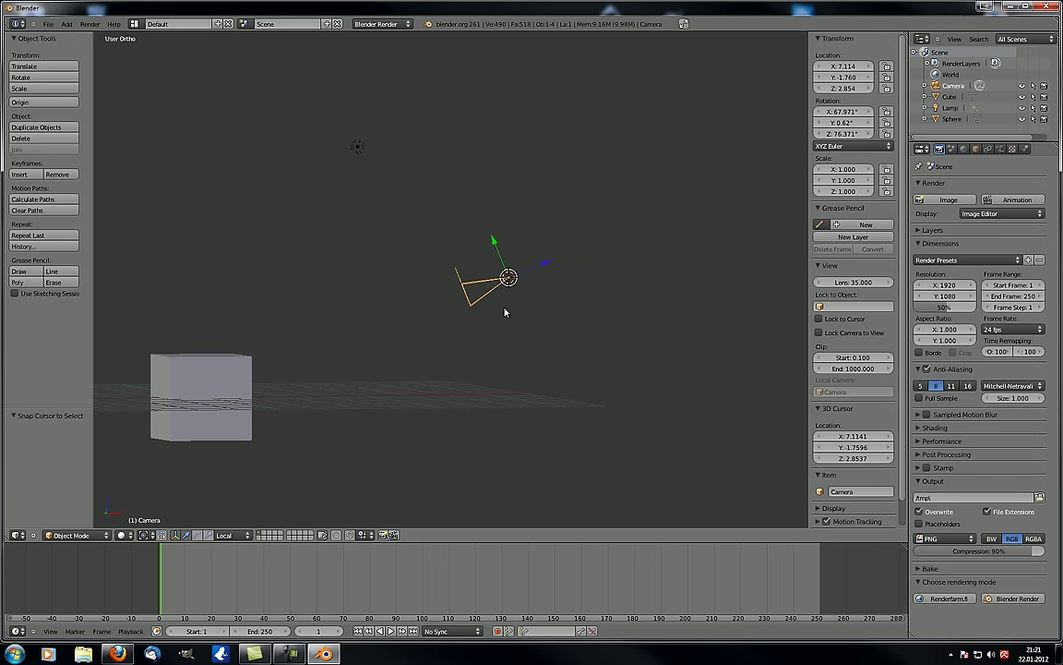
{"action": "left_click_drag", "start_coordinate": [493, 244], "coordinate": [490, 270]}
{"action": "right_click", "coordinate": [489, 270]}
{"action": "middle_click_drag", "start_coordinate": [489, 271], "coordinate": [493, 382]}
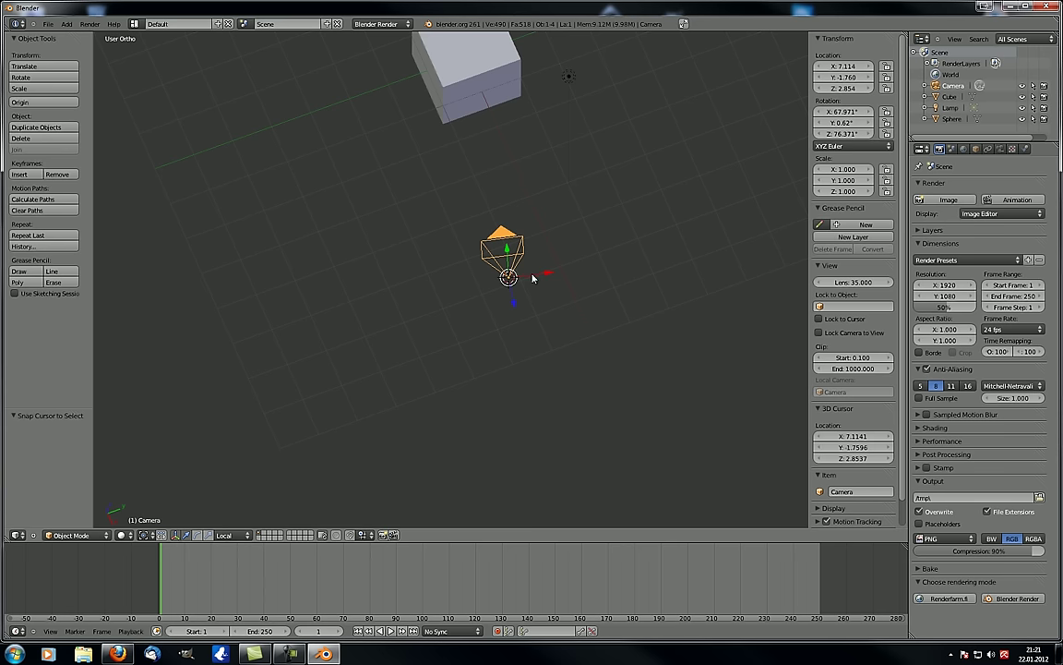
Try moving the camera along its local X axis and rotating it freely, cancelling both transforms.
{"action": "key", "text": "g"}
{"action": "key", "text": "x"}
{"action": "key", "text": "x"}
{"action": "right_click", "coordinate": [514, 304]}
{"action": "middle_click_drag", "start_coordinate": [509, 304], "coordinate": [524, 251]}
{"action": "key", "text": "r"}
{"action": "key", "text": "Escape"}
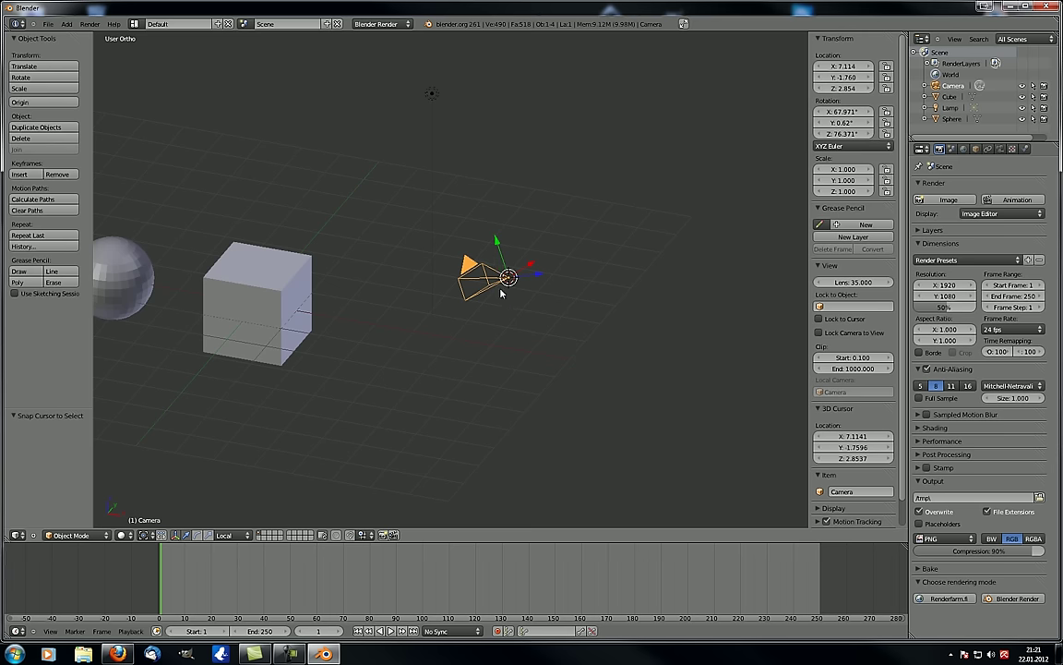
Set the transform orientation to View and examine the camera's manipulator axes from a different viewing angle.
{"action": "middle_click_drag", "start_coordinate": [501, 292], "coordinate": [321, 344]}
{"action": "scroll", "coordinate": [424, 341], "scroll_direction": "down", "scroll_amount": 4}
{"action": "scroll", "coordinate": [331, 358], "scroll_direction": "up", "scroll_amount": 2}
{"action": "middle_click_drag", "start_coordinate": [450, 346], "coordinate": [403, 354], "text": "shift"}
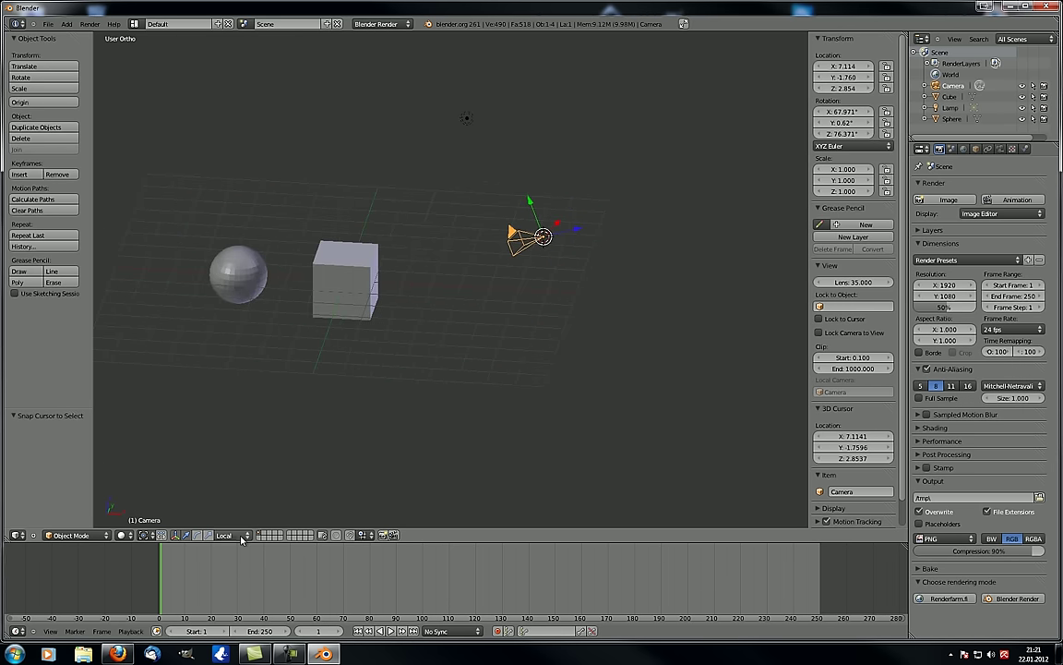
{"action": "left_click", "coordinate": [240, 536]}
{"action": "left_click", "coordinate": [255, 480]}
{"action": "middle_click_drag", "start_coordinate": [521, 287], "coordinate": [564, 236]}
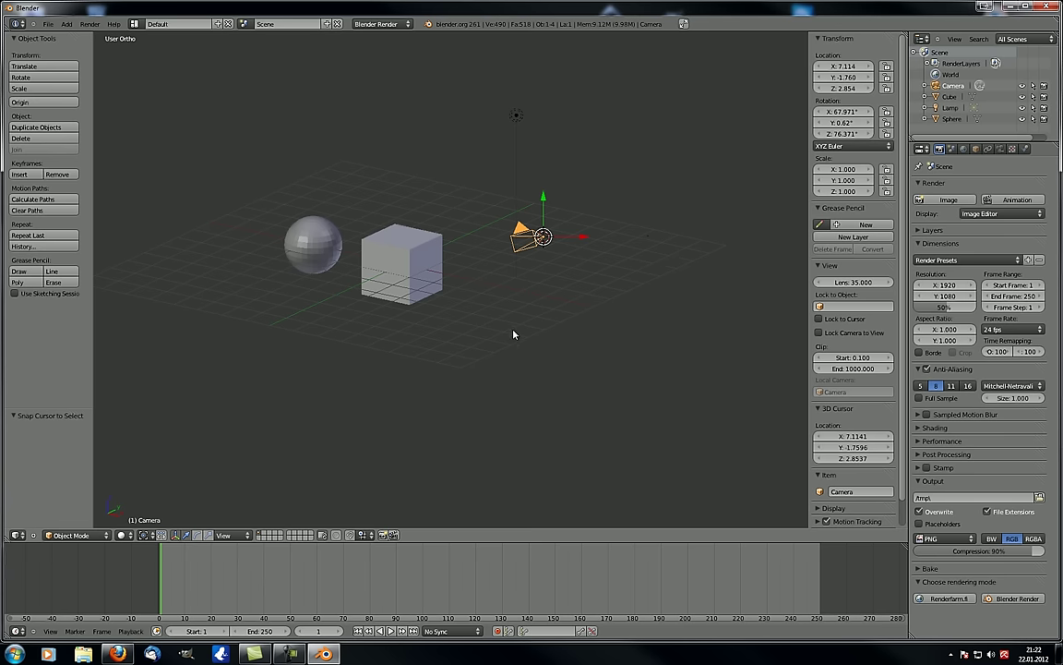
Try moving the camera along the global Z axis without keeping the move, and examine the View-aligned manipulator from other angles.
{"action": "key", "text": "g"}
{"action": "key", "text": "z"}
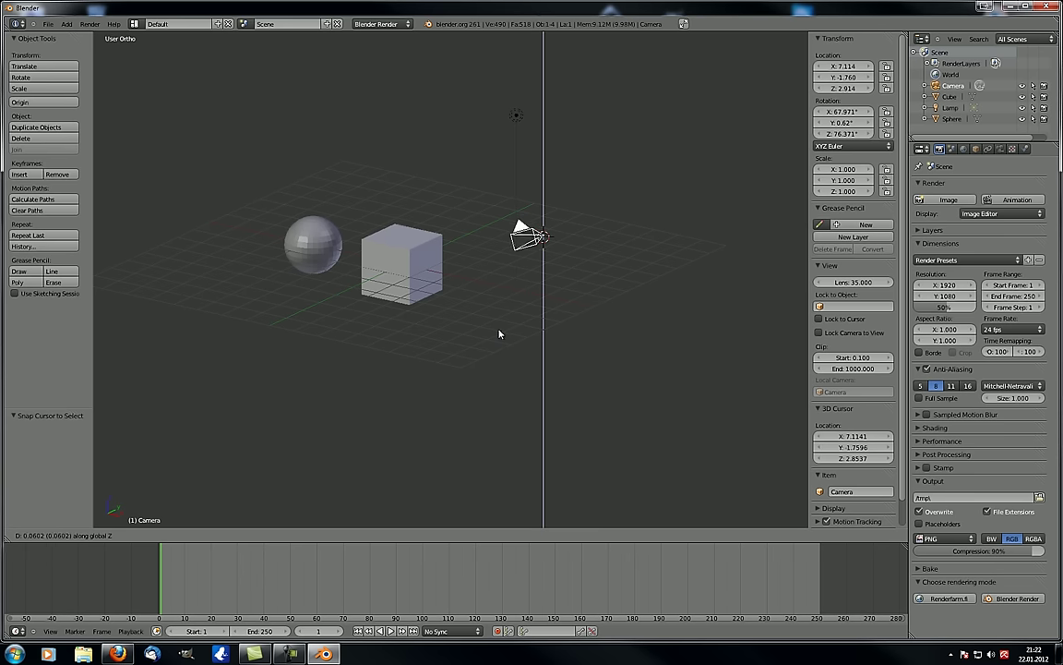
{"action": "left_click", "coordinate": [499, 339]}
{"action": "middle_click_drag", "start_coordinate": [549, 391], "coordinate": [415, 472]}
{"action": "middle_click_drag", "start_coordinate": [523, 349], "coordinate": [636, 332]}
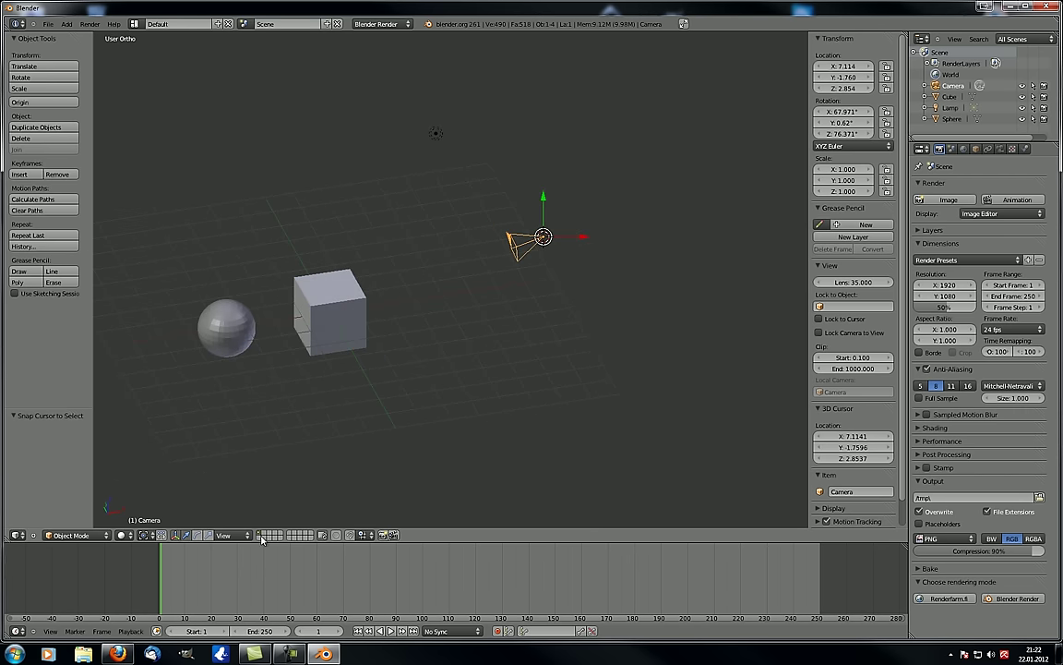
Set the transform orientation back to Local and try moving the camera along Y, cancelling the move.
{"action": "left_click", "coordinate": [223, 535]}
{"action": "left_click", "coordinate": [225, 512]}
{"action": "middle_click_drag", "start_coordinate": [450, 383], "coordinate": [481, 391]}
{"action": "key", "text": "g"}
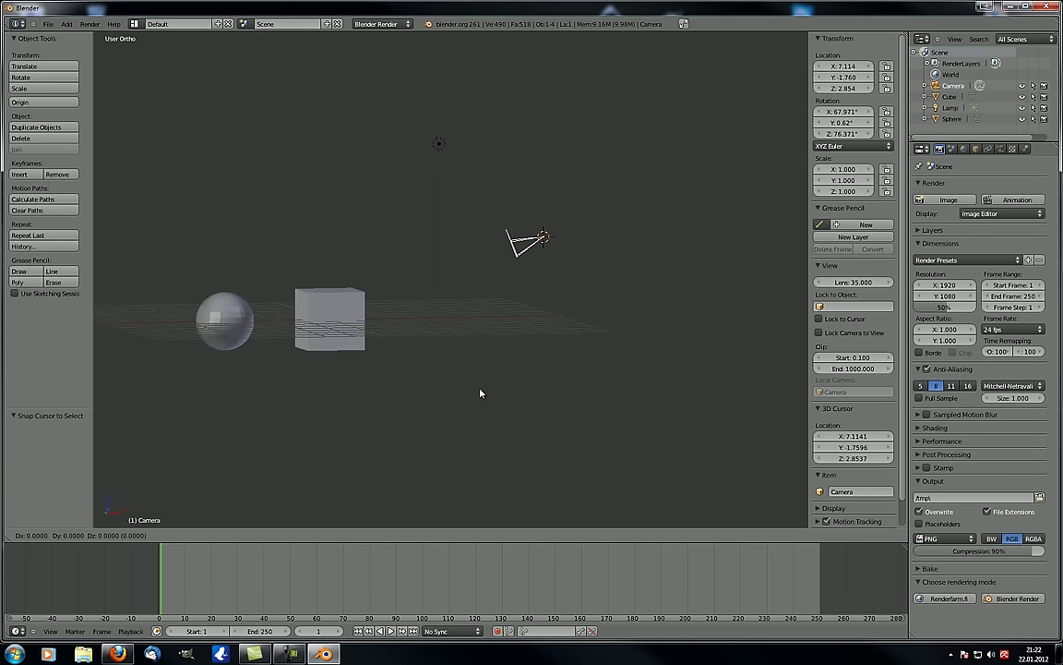
{"action": "key", "text": "y"}
{"action": "right_click", "coordinate": [415, 323]}
{"action": "middle_click_drag", "start_coordinate": [418, 327], "coordinate": [395, 392]}
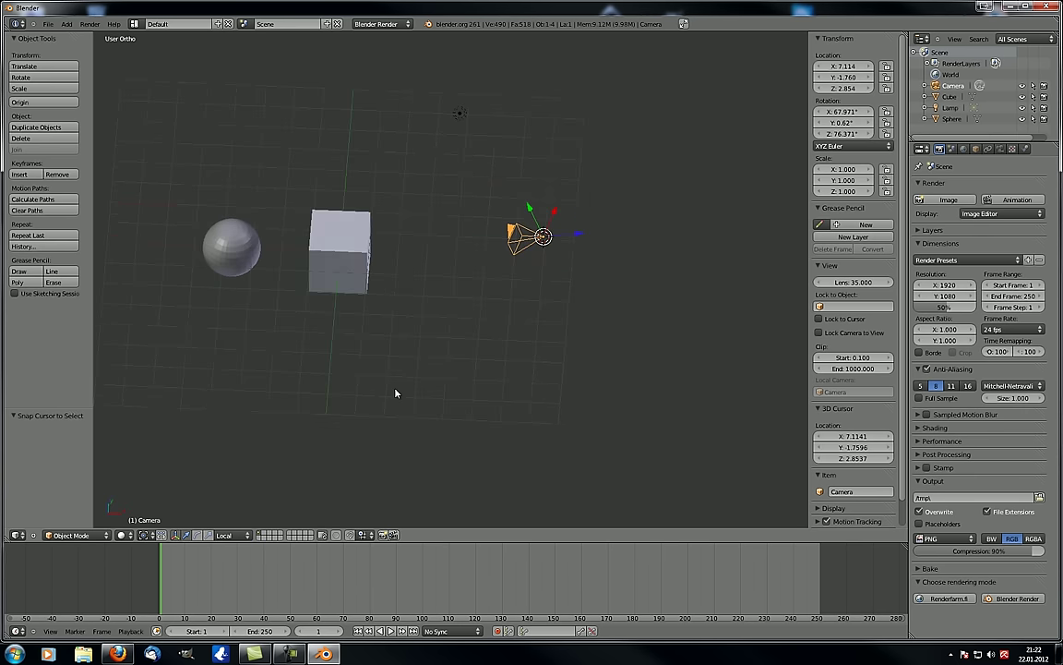
Try moving the camera along the global Y axis in a steeper view, cancel it, and compare the local manipulator axes.
{"action": "key", "text": "g"}
{"action": "key", "text": "y"}
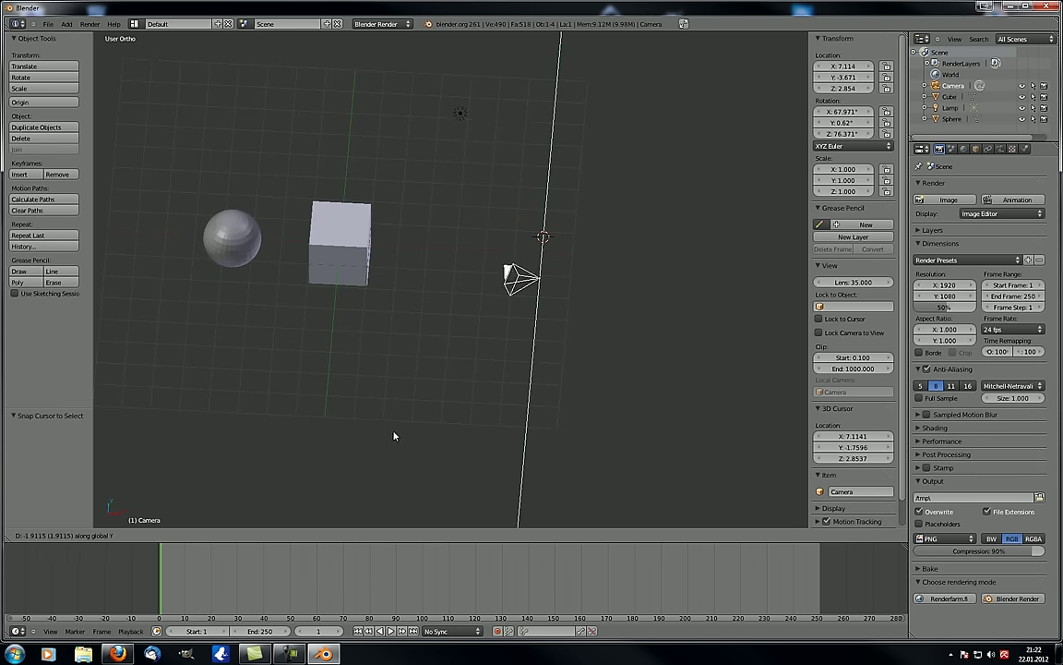
{"action": "key", "text": "Escape"}
{"action": "middle_click_drag", "start_coordinate": [346, 399], "coordinate": [397, 375]}
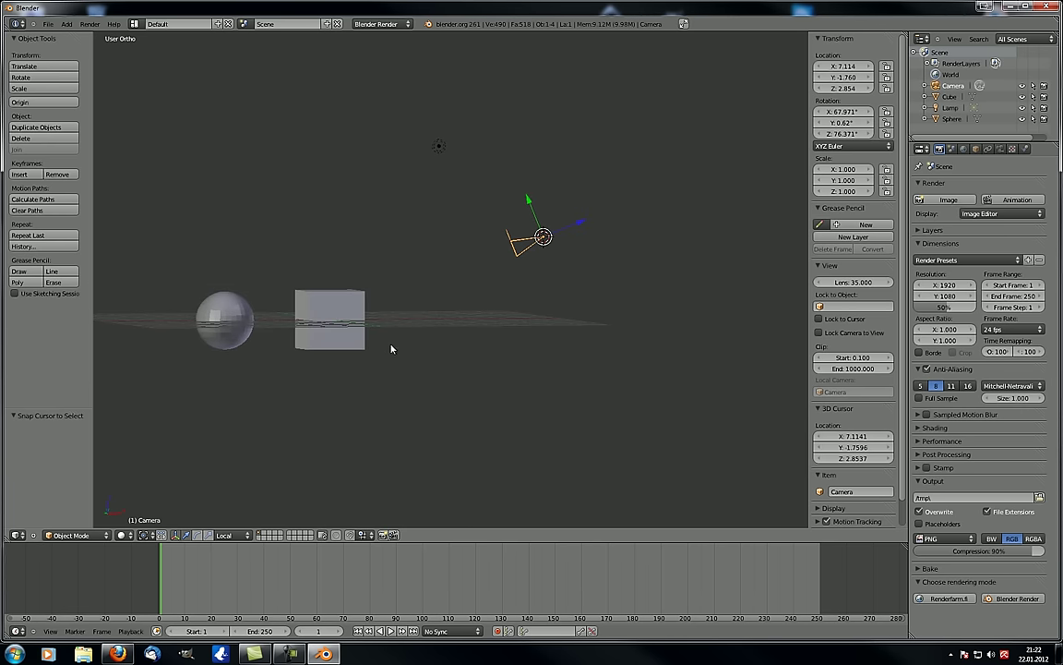
{"action": "middle_click_drag", "start_coordinate": [446, 309], "coordinate": [551, 251]}
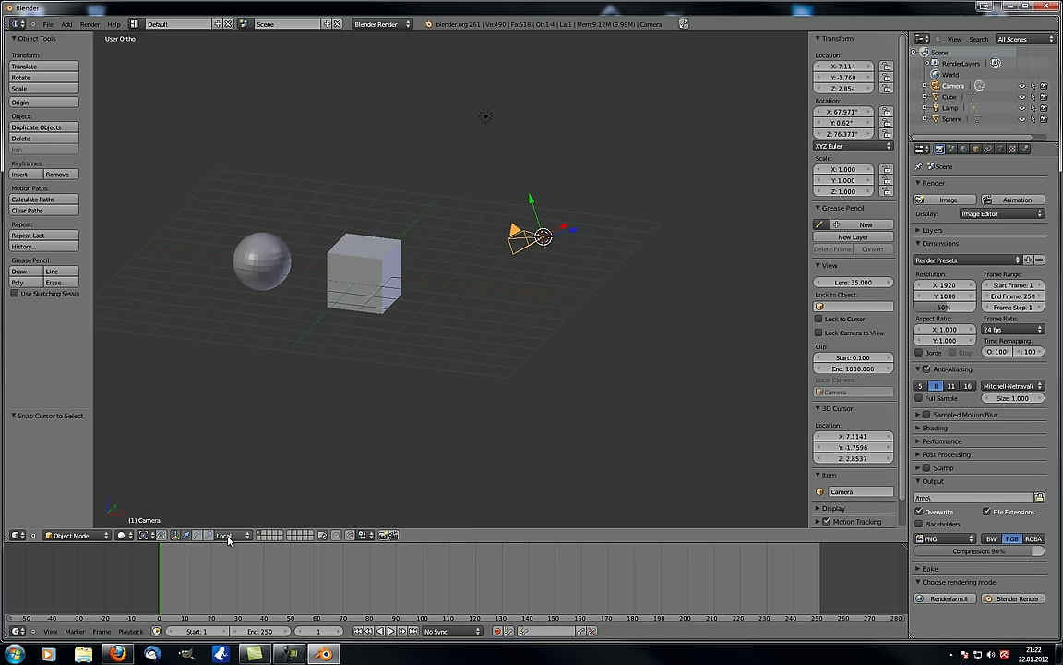
Try moving the camera with each of the three local-axis manipulator handles, cancelling every move.
{"action": "left_click_drag", "start_coordinate": [533, 207], "coordinate": [515, 169]}
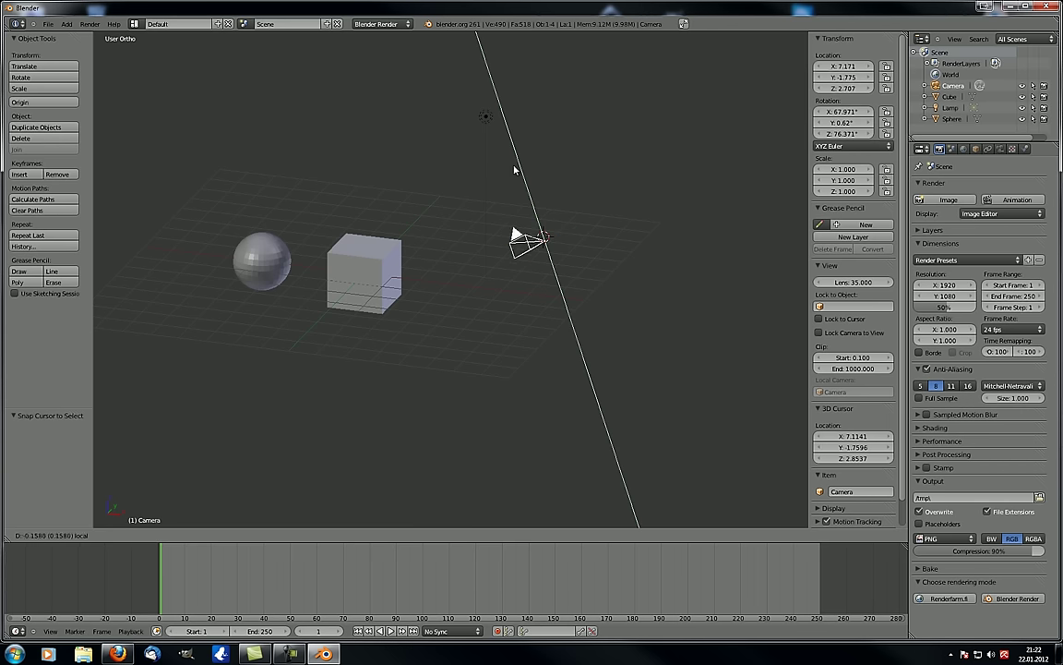
{"action": "right_click", "coordinate": [515, 170]}
{"action": "middle_click_drag", "start_coordinate": [572, 207], "coordinate": [540, 282]}
{"action": "left_click_drag", "start_coordinate": [573, 222], "coordinate": [603, 216]}
{"action": "right_click", "coordinate": [599, 221]}
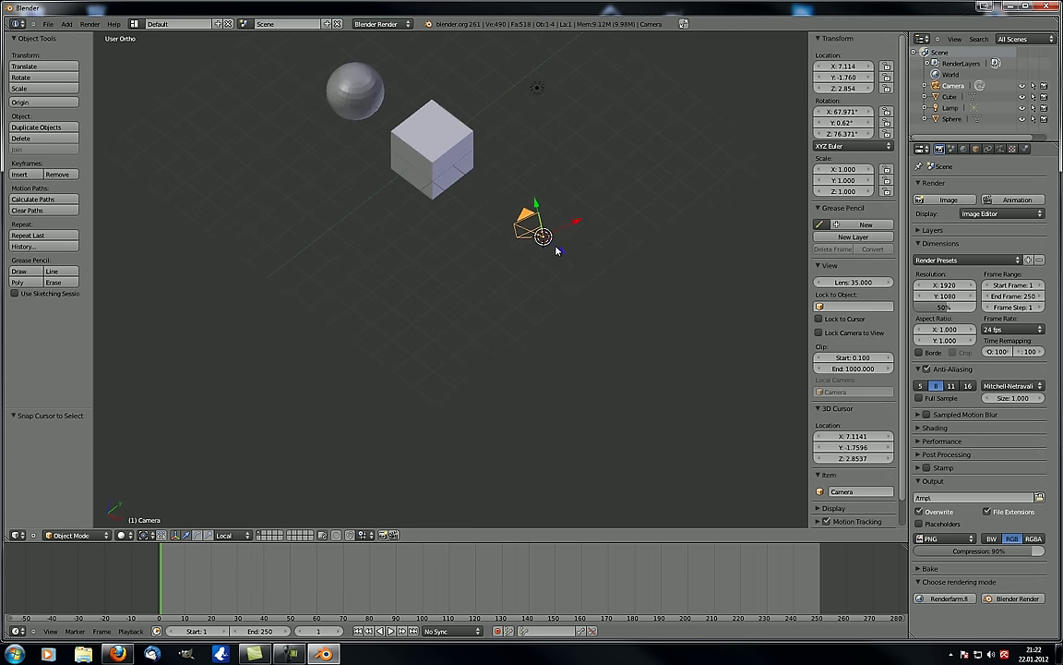
{"action": "left_click_drag", "start_coordinate": [561, 250], "coordinate": [586, 277]}
{"action": "right_click", "coordinate": [586, 278]}
{"action": "middle_click_drag", "start_coordinate": [367, 402], "coordinate": [413, 348]}
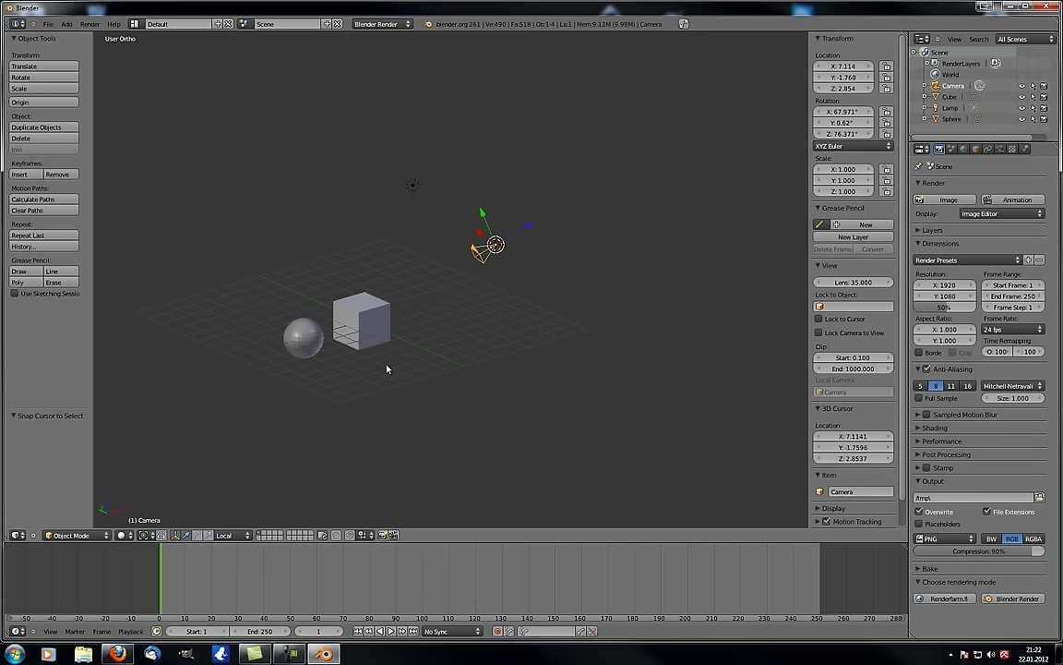
{"action": "middle_click_drag", "start_coordinate": [387, 367], "coordinate": [398, 393]}
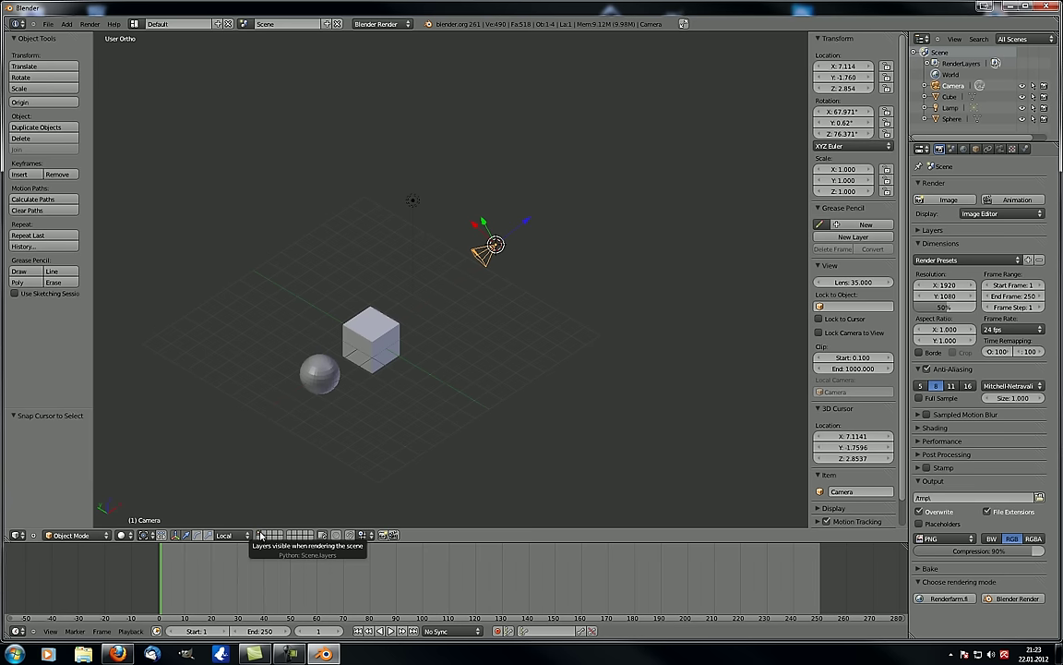
Toggle the selection of all objects in the scene, leaving every object deselected.
{"action": "middle_click_drag", "start_coordinate": [428, 263], "coordinate": [426, 330]}
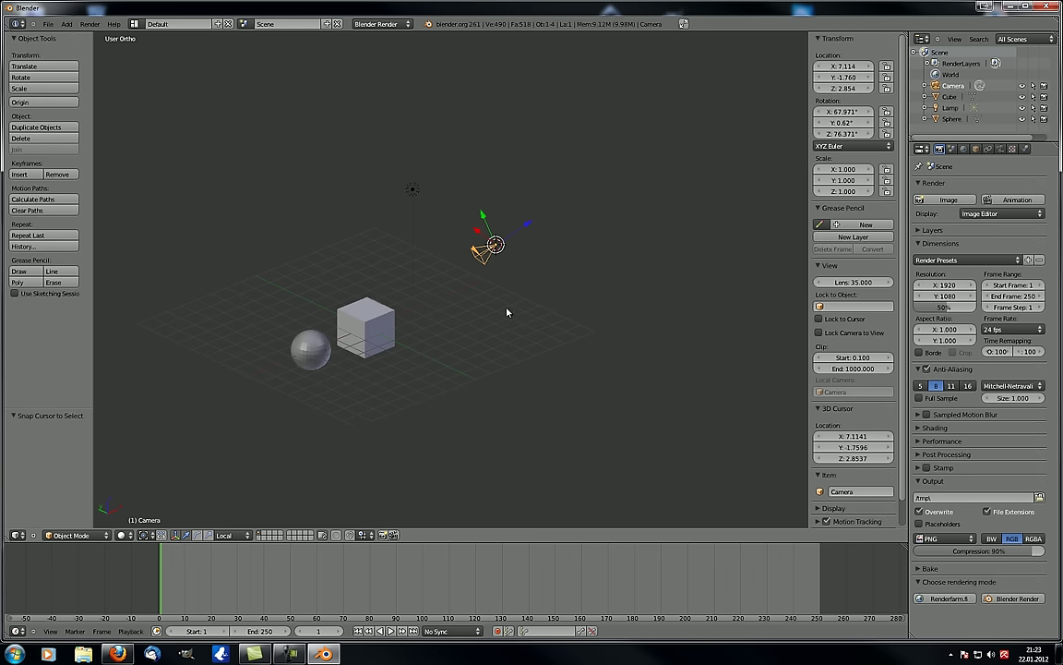
{"action": "key", "text": "a"}
{"action": "key", "text": "a"}
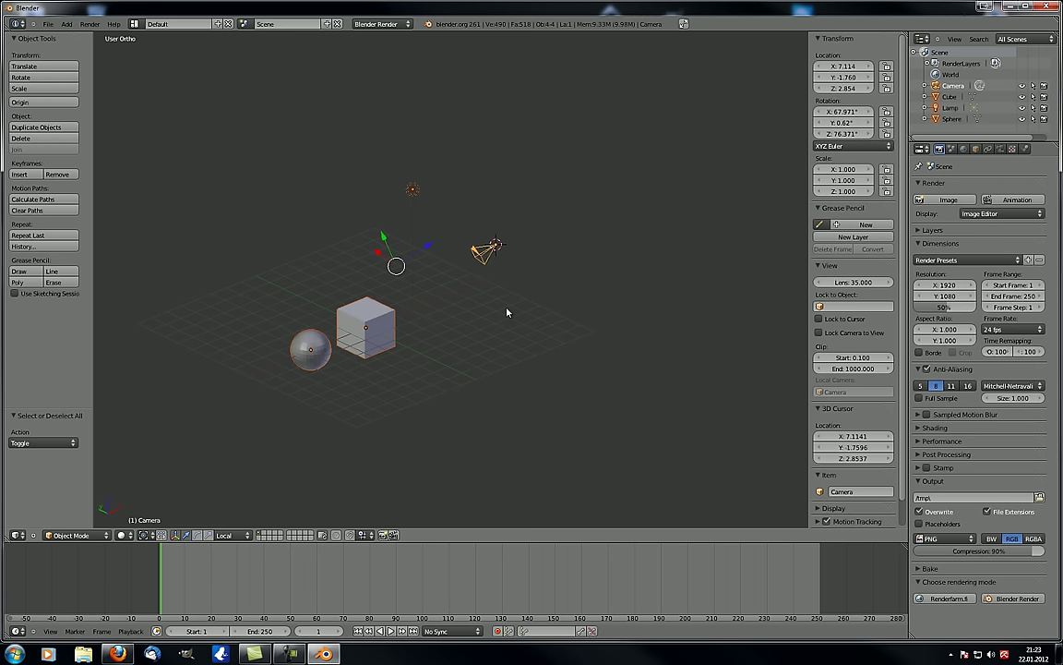
{"action": "key", "text": "a"}
{"action": "key", "text": "a"}
{"action": "key", "text": "a"}
{"action": "middle_click_drag", "start_coordinate": [478, 314], "coordinate": [476, 319]}
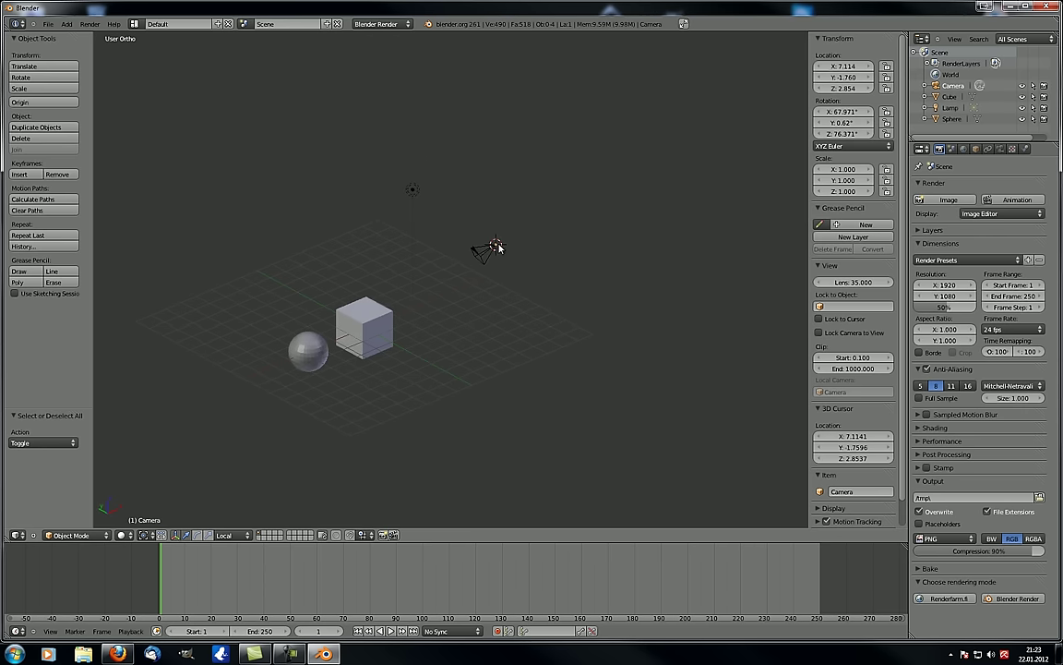
Select the camera and move it to the second layer.
{"action": "scroll", "coordinate": [496, 245], "scroll_direction": "up", "scroll_amount": 5}
{"action": "scroll", "coordinate": [486, 245], "scroll_direction": "down", "scroll_amount": 1}
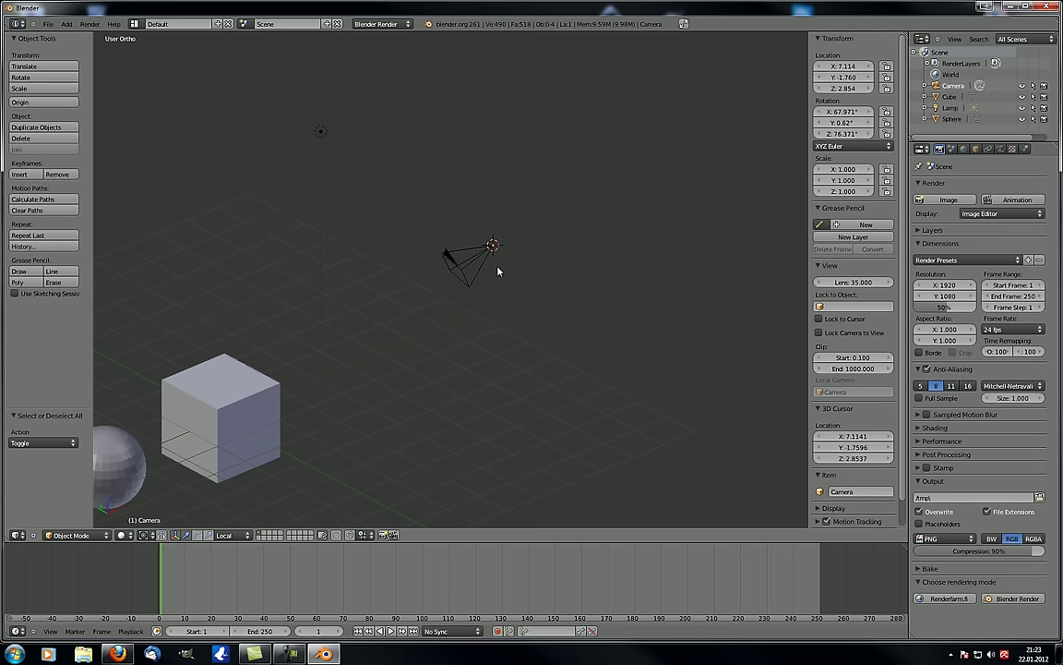
{"action": "scroll", "coordinate": [470, 290], "scroll_direction": "down", "scroll_amount": 3}
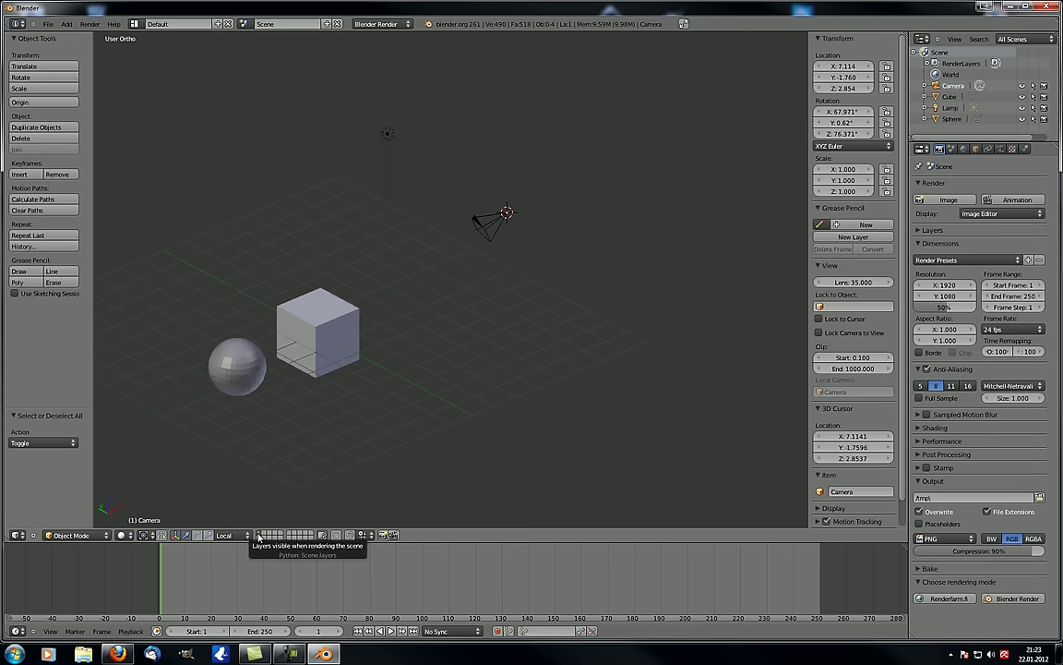
{"action": "right_click", "coordinate": [488, 228]}
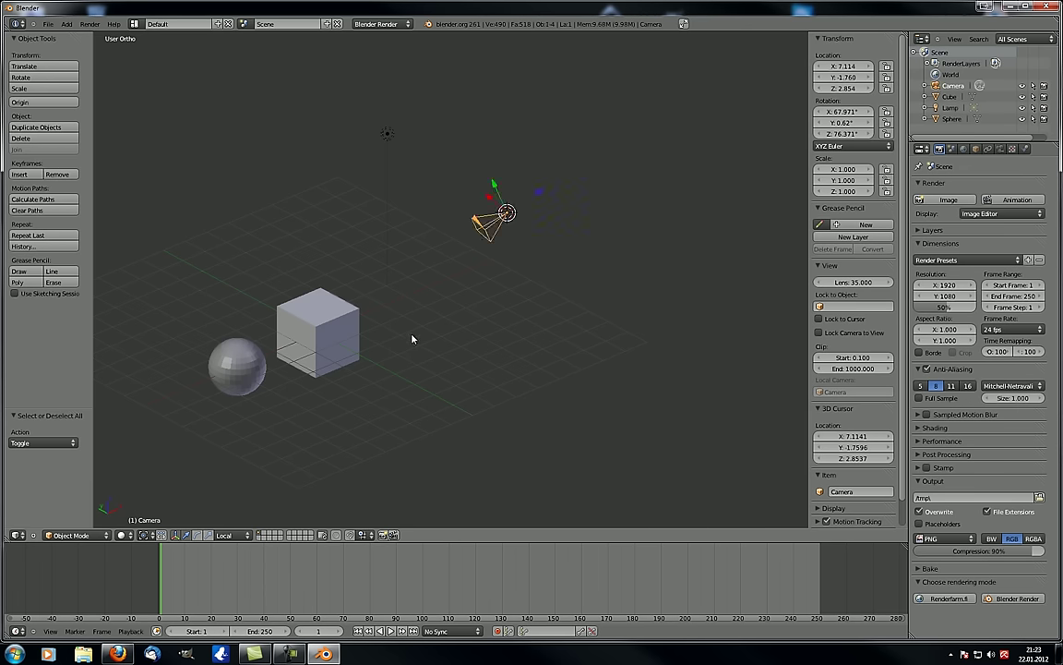
{"action": "key", "text": "m"}
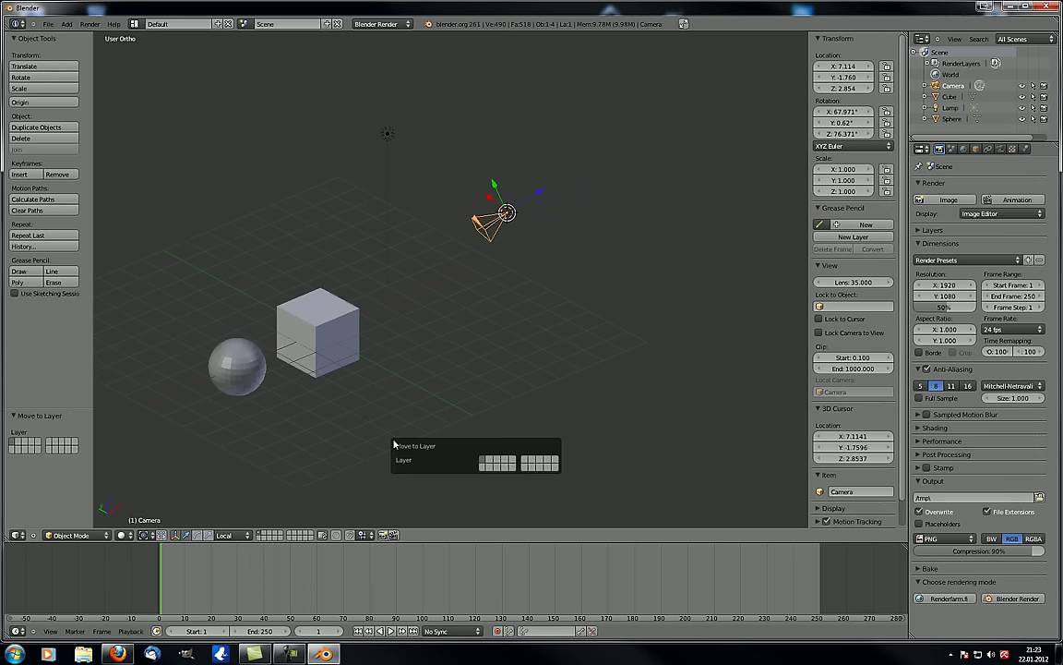
{"action": "left_click", "coordinate": [486, 461]}
{"action": "middle_click_drag", "start_coordinate": [413, 294], "coordinate": [446, 296]}
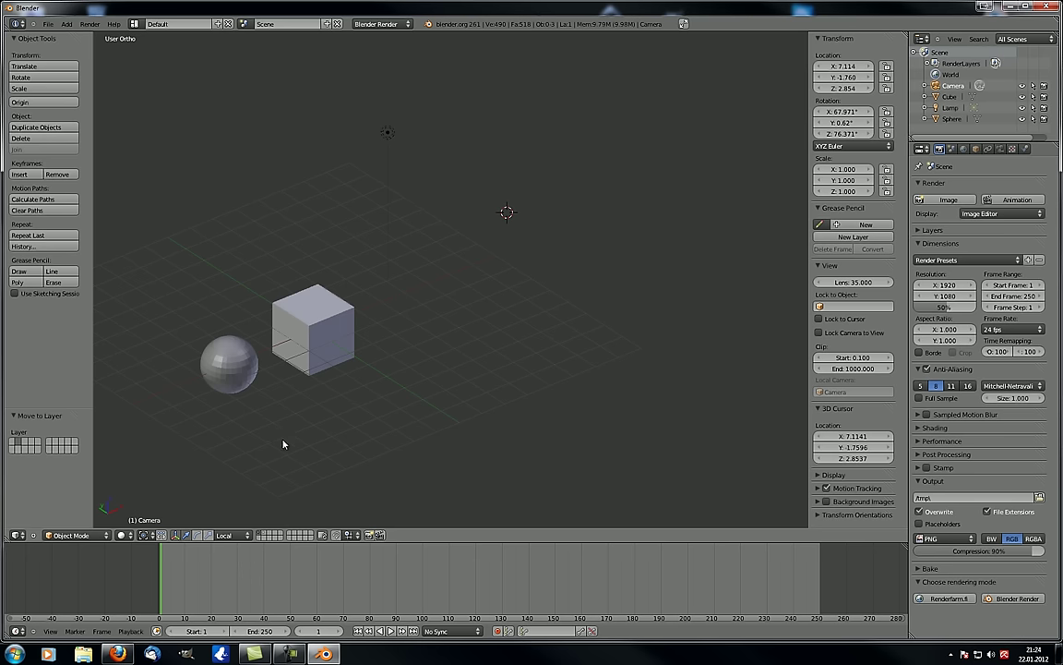
Show only the second layer, add the first layer to the visible layers, and hide the first layer again.
{"action": "left_click", "coordinate": [264, 536]}
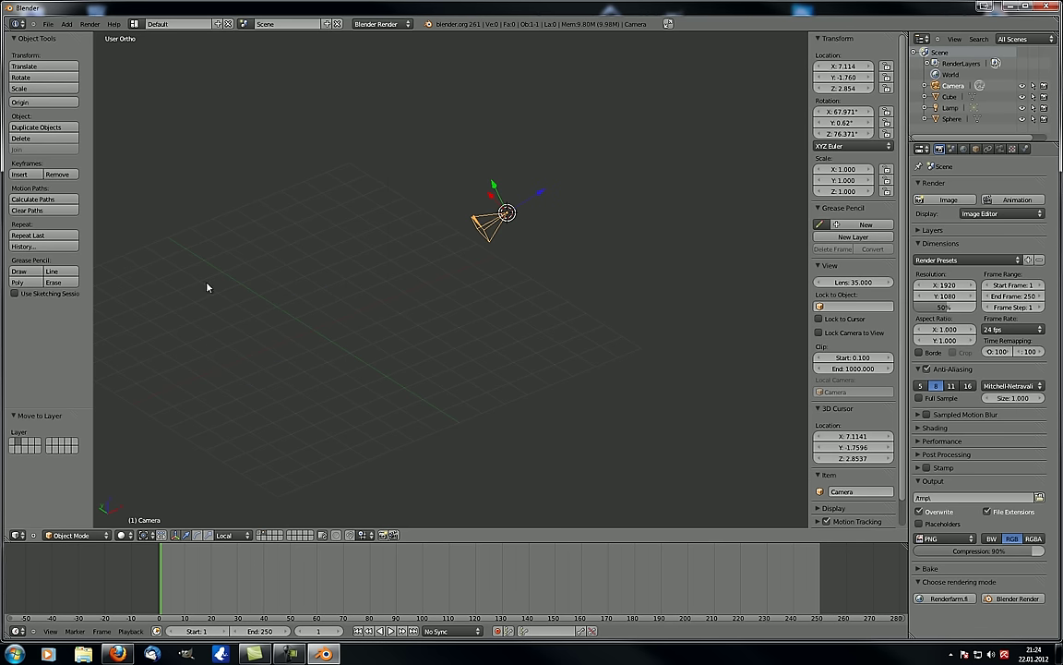
{"action": "mouse_move", "coordinate": [417, 364]}
{"action": "middle_mouse_down"}
{"action": "mouse_move", "coordinate": [469, 355]}
{"action": "mouse_move", "coordinate": [422, 352]}
{"action": "middle_mouse_up"}
{"action": "left_click", "coordinate": [260, 532], "text": "shift"}
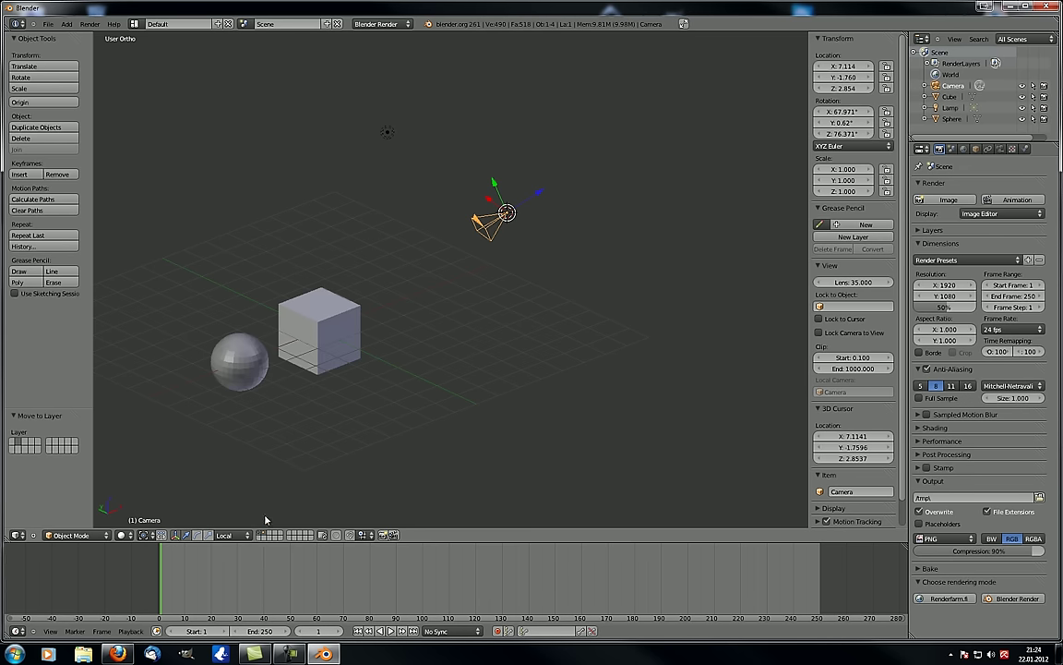
{"action": "middle_click_drag", "start_coordinate": [255, 393], "coordinate": [276, 387]}
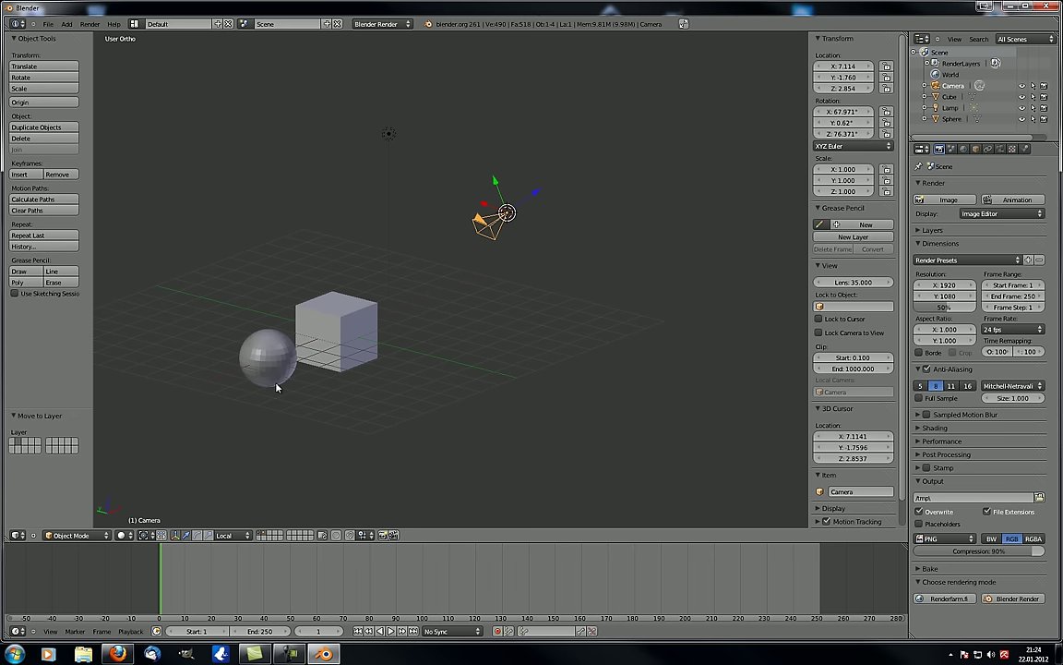
{"action": "left_click", "coordinate": [260, 535], "text": "shift"}
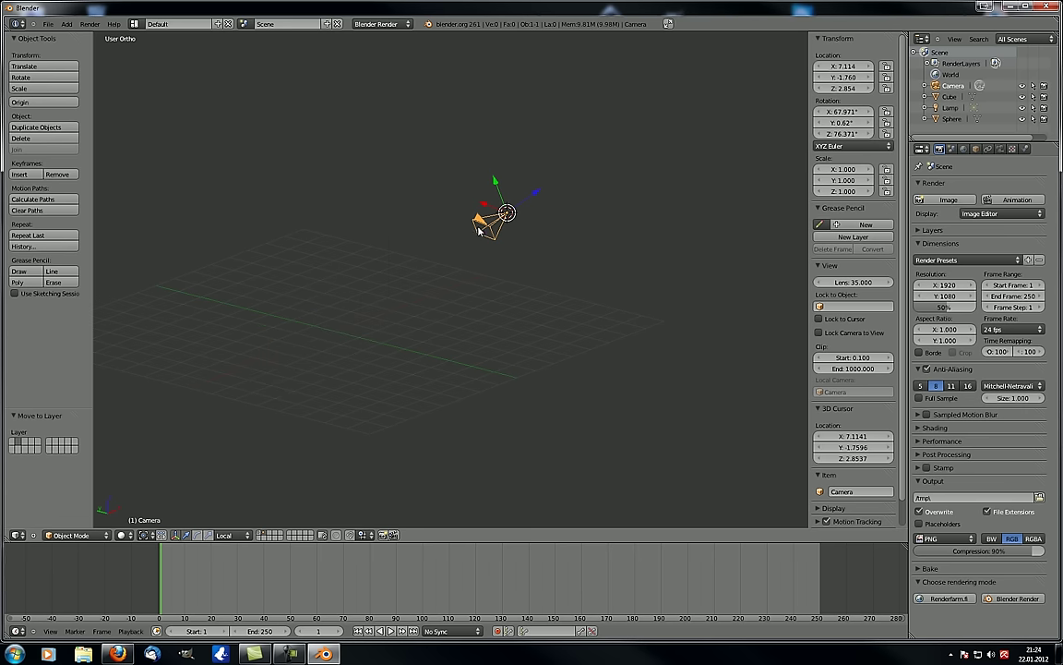
{"action": "middle_click_drag", "start_coordinate": [477, 224], "coordinate": [470, 318]}
Show only the first layer and move the sphere from it to the second layer.
{"action": "left_click", "coordinate": [262, 534]}
{"action": "right_click", "coordinate": [291, 347]}
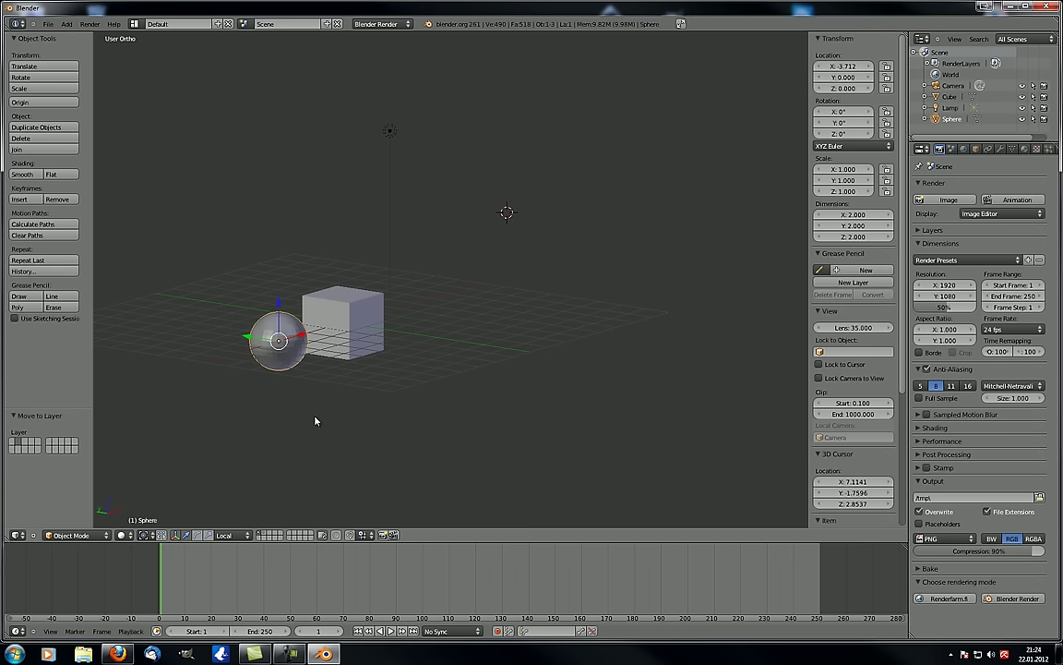
{"action": "key", "text": "m"}
{"action": "left_click", "coordinate": [409, 436]}
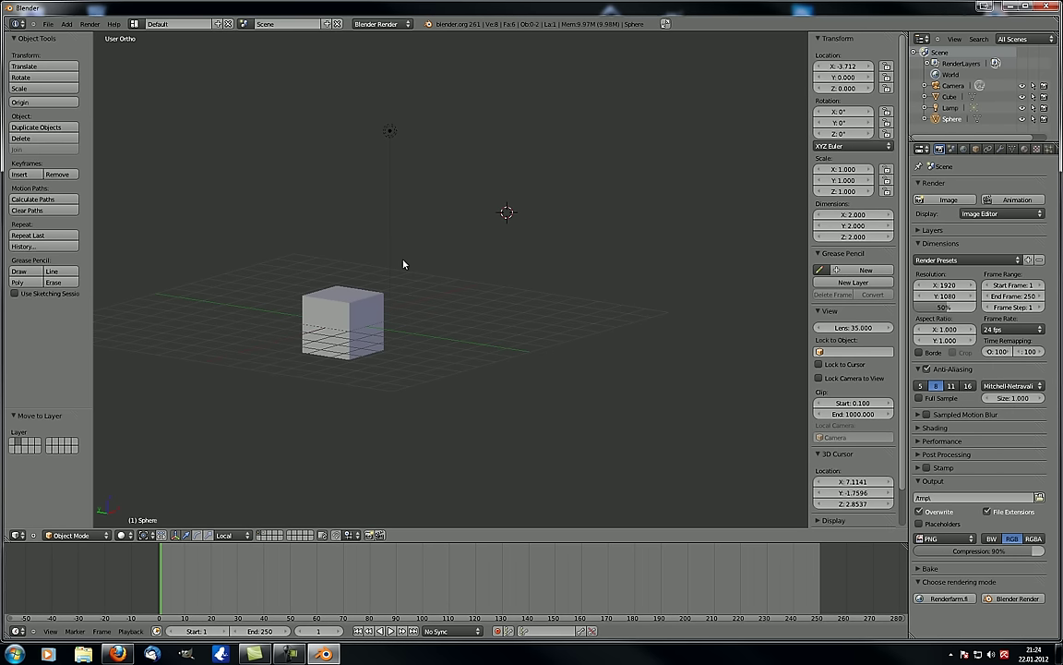
Show only the second layer, render the scene, and return to the 3D view.
{"action": "left_click", "coordinate": [265, 535]}
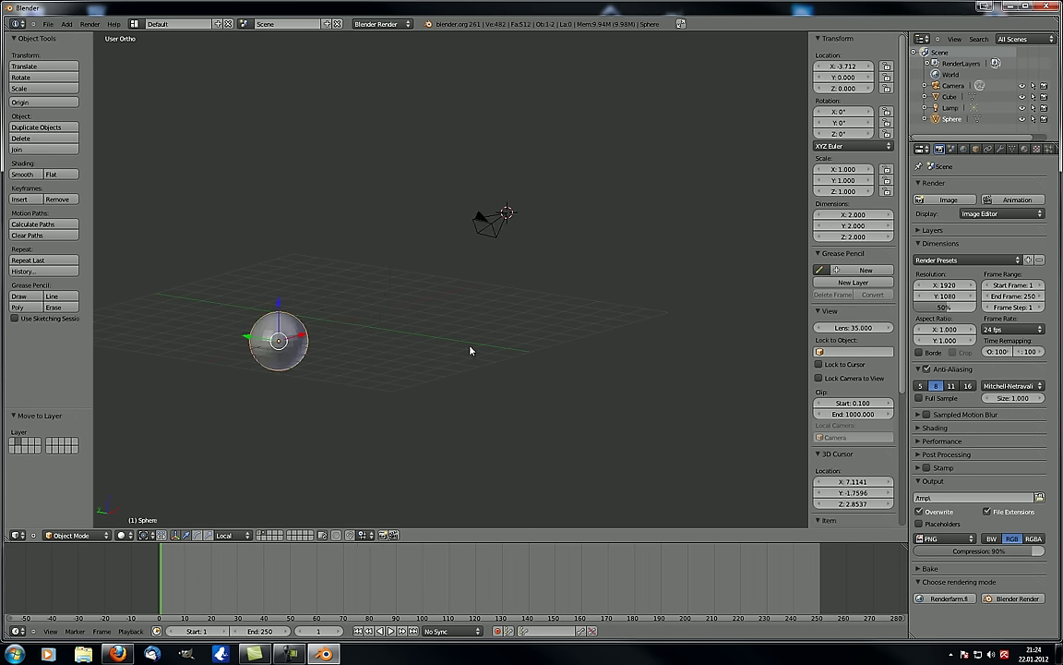
{"action": "key", "text": "F12"}
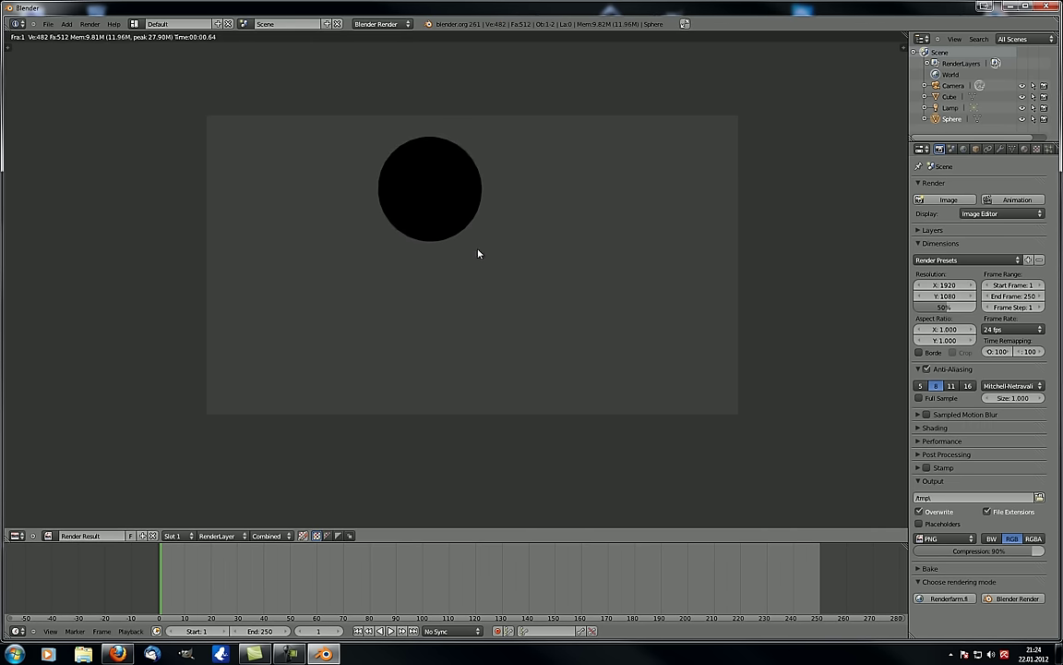
{"action": "key", "text": "Escape"}
Make the first layer visible together with the second, render the scene again, and return to the 3D view.
{"action": "middle_click_drag", "start_coordinate": [415, 304], "coordinate": [340, 281]}
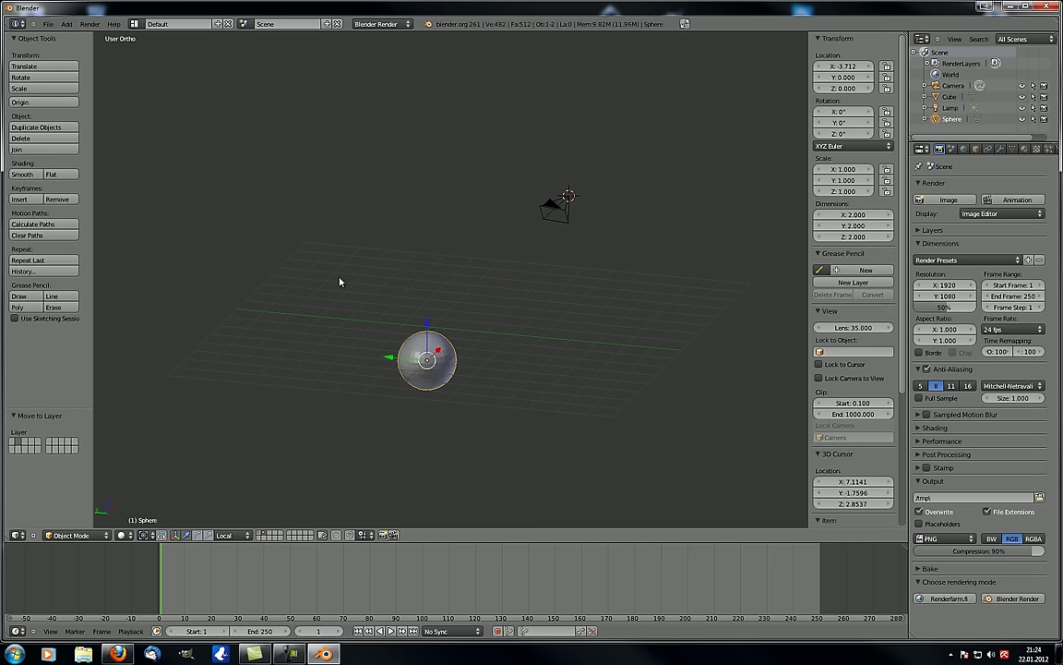
{"action": "left_click", "coordinate": [260, 536], "text": "shift"}
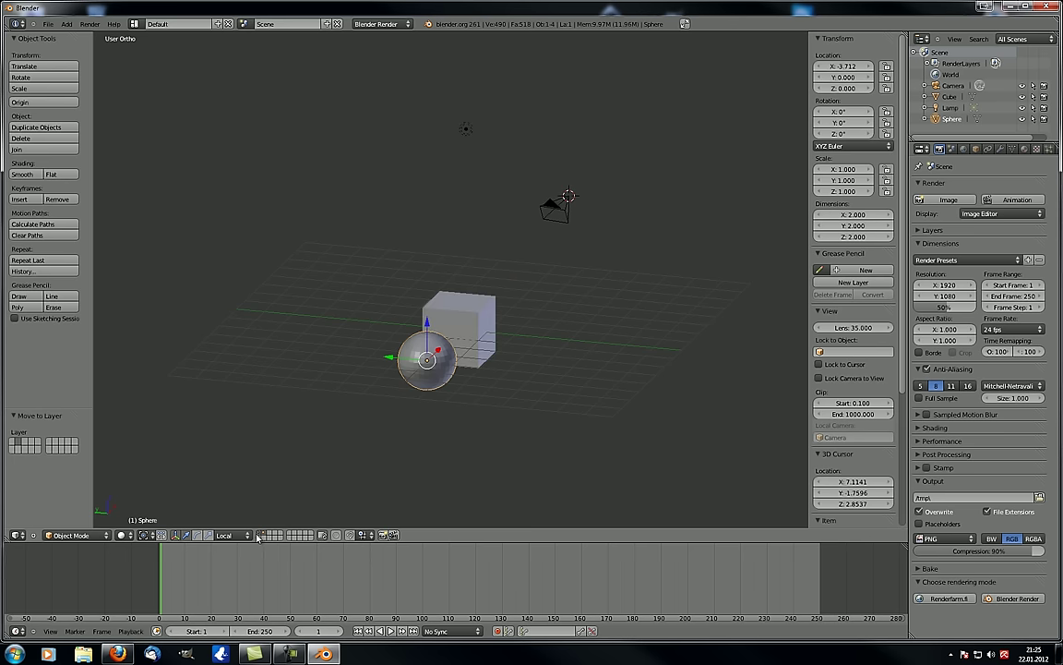
{"action": "key", "text": "F12"}
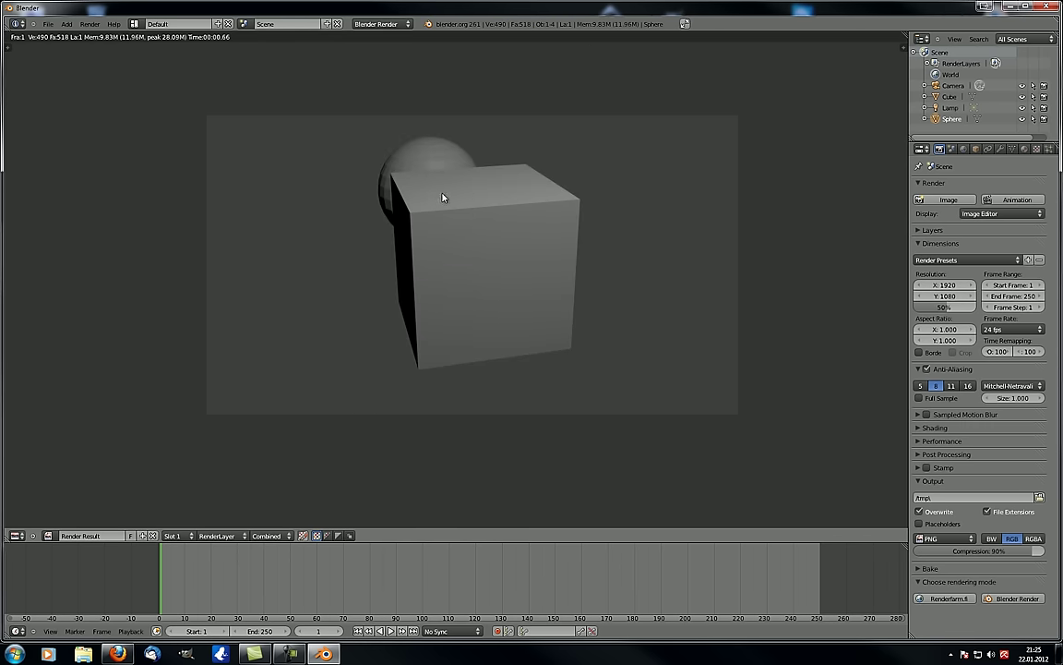
{"action": "key", "text": "Escape"}
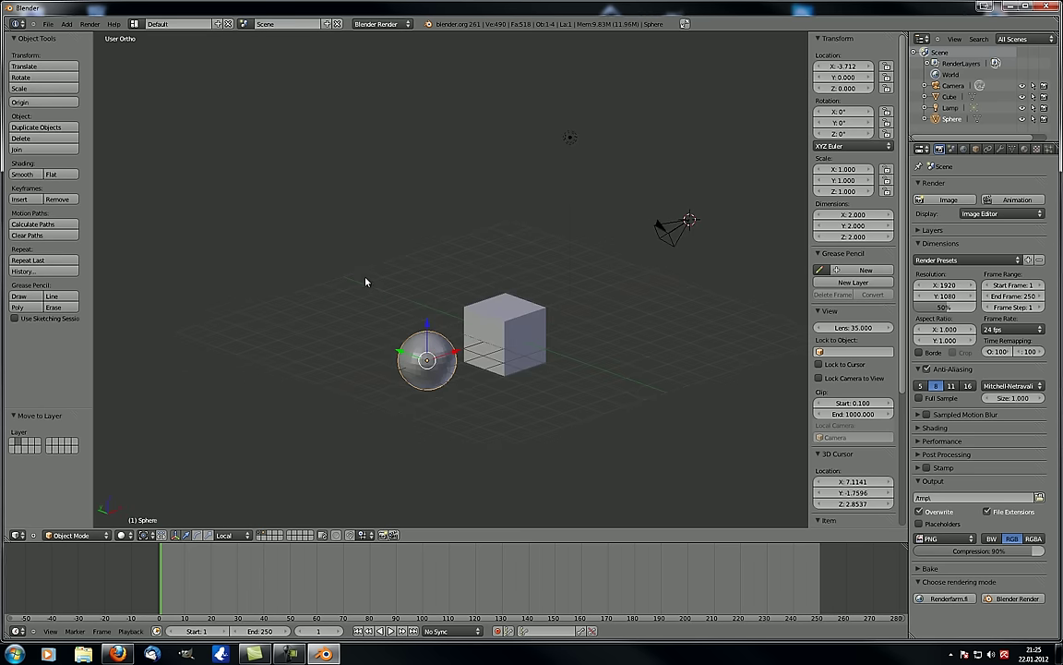
Try moving the sphere along the X axis and cancel the move.
{"action": "middle_click_drag", "start_coordinate": [366, 281], "coordinate": [237, 280], "text": "shift"}
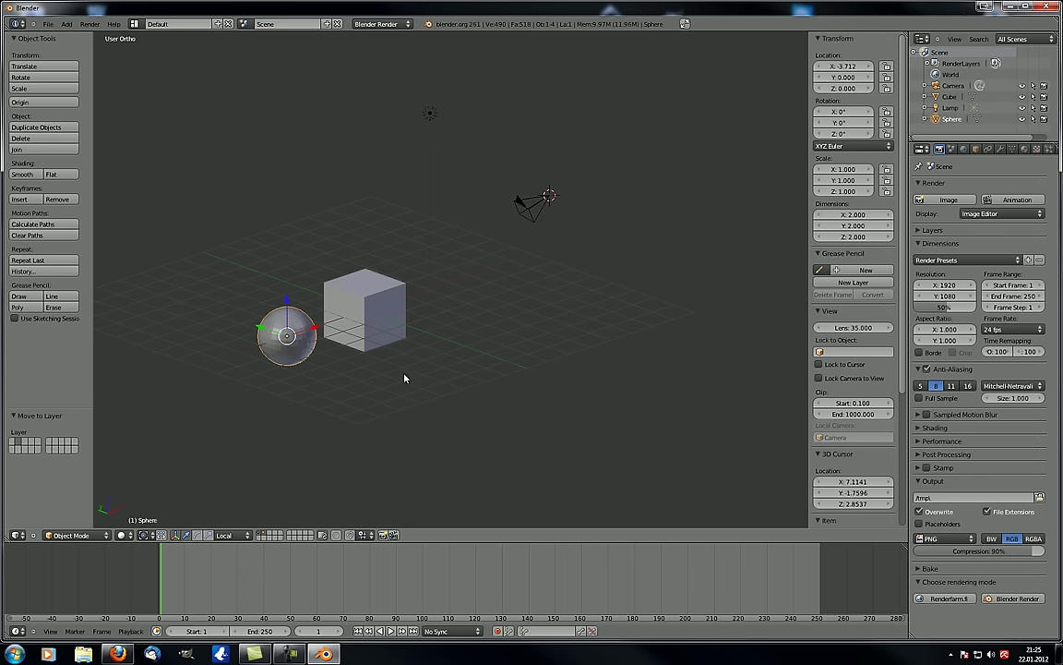
{"action": "middle_click_drag", "start_coordinate": [404, 378], "coordinate": [348, 376]}
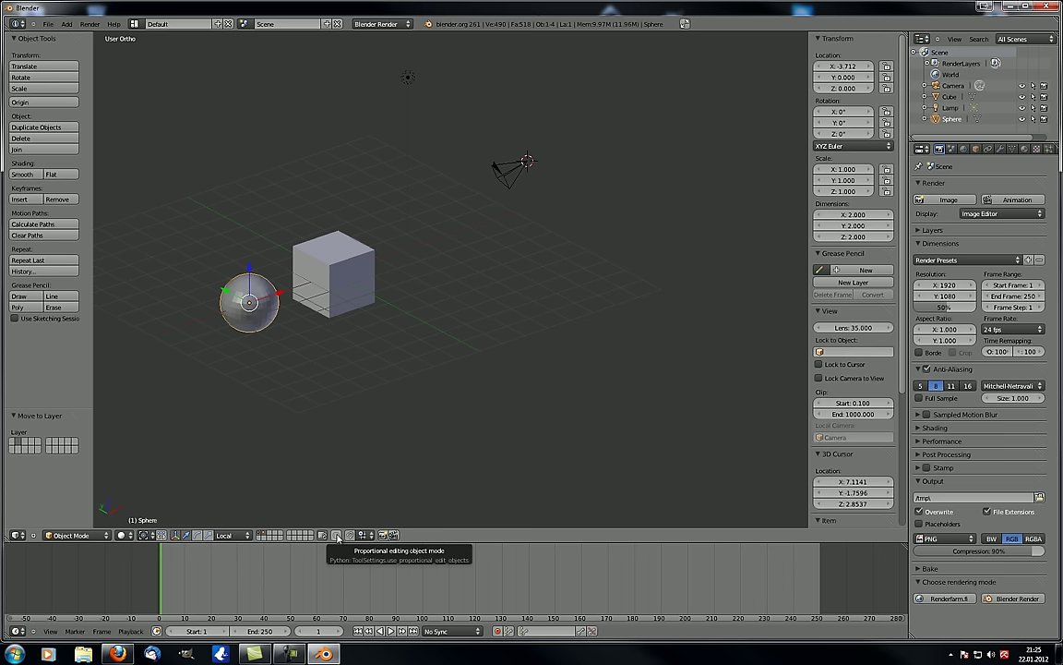
{"action": "key", "text": "g"}
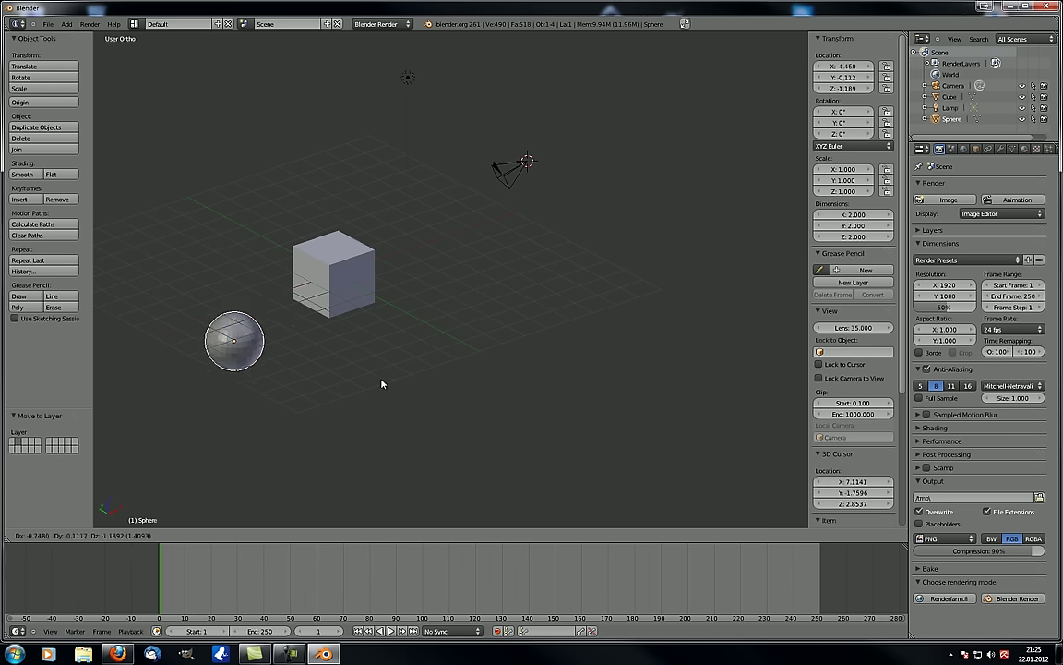
{"action": "key", "text": "x"}
{"action": "right_click", "coordinate": [365, 373]}
Try scaling the sphere with proportional editing off and cancel the scaling.
{"action": "middle_click_drag", "start_coordinate": [366, 373], "coordinate": [314, 337]}
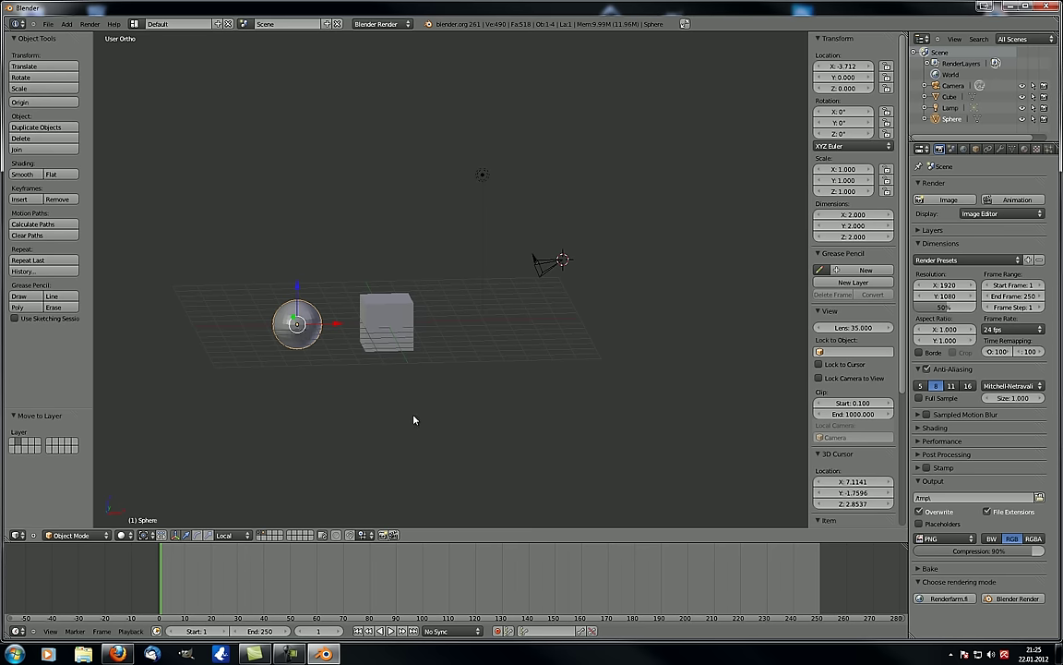
{"action": "key", "text": "s"}
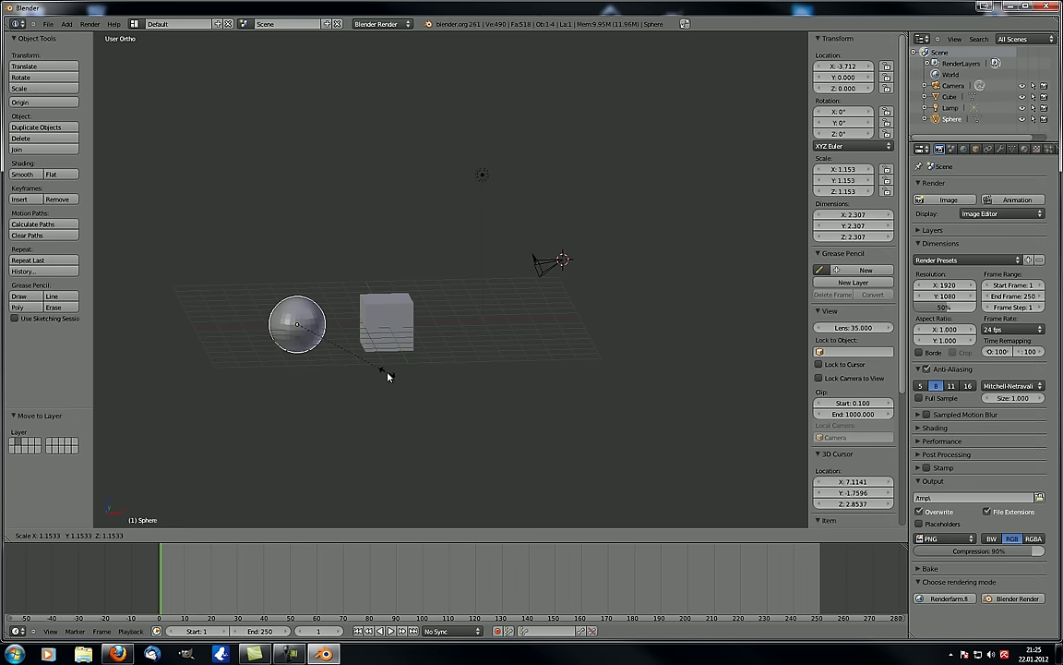
{"action": "key", "text": "Escape"}
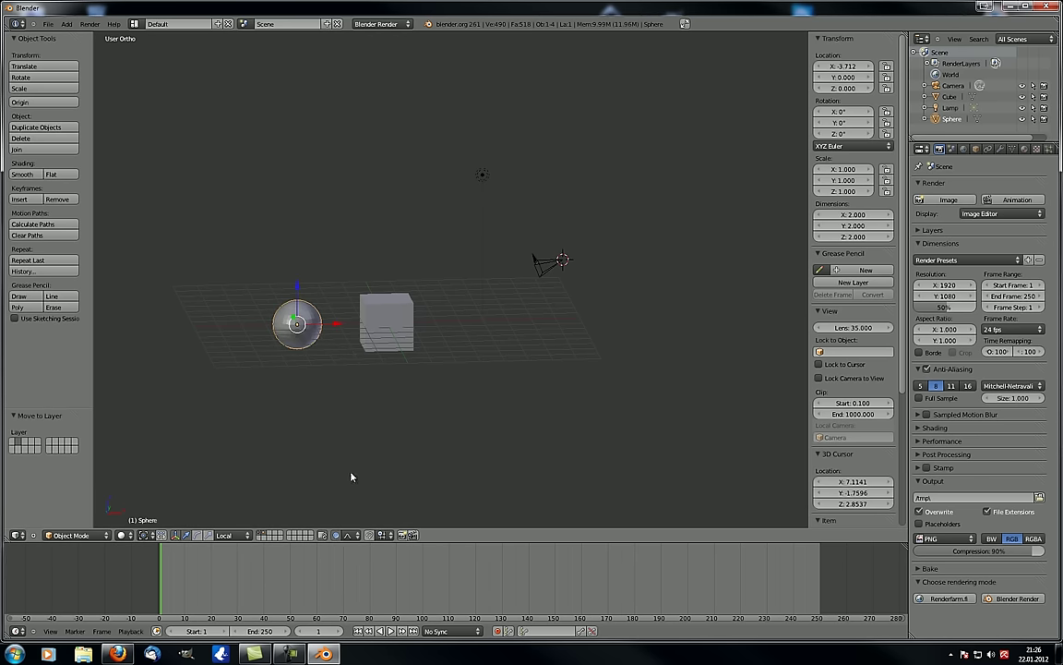
Enable proportional editing and scale the sphere to about 1.38, widening the influence radius to about 21 so it also reaches the cube, lamp and camera.
{"action": "key", "text": "s"}
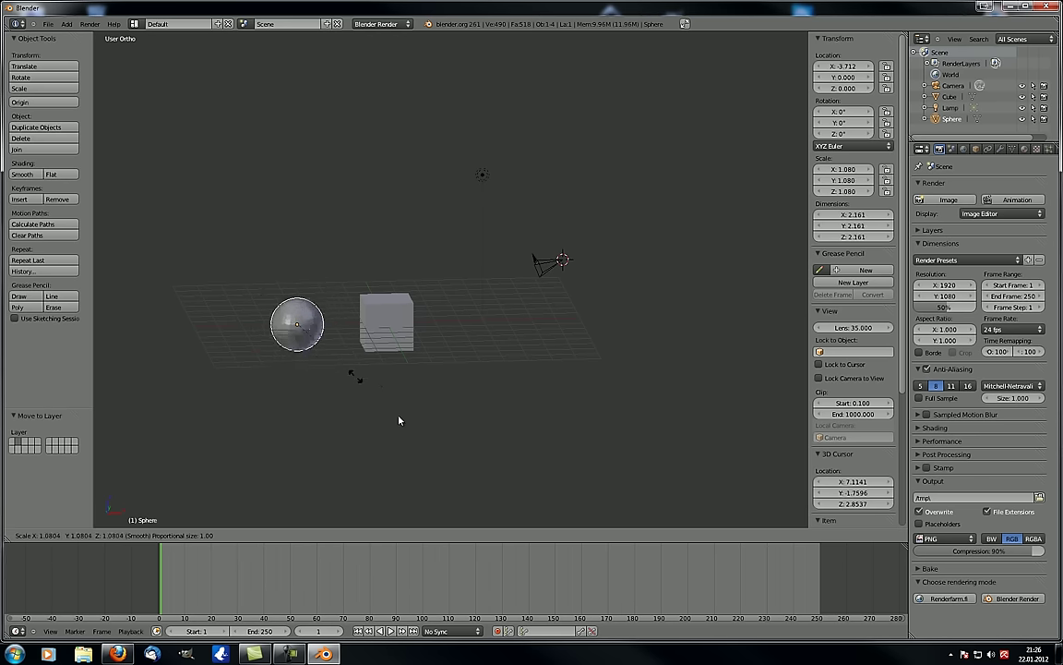
{"action": "key", "text": "Escape"}
{"action": "scroll", "coordinate": [362, 392], "scroll_direction": "down", "scroll_amount": 20}
{"action": "scroll", "coordinate": [363, 395], "scroll_direction": "down", "scroll_amount": 6}
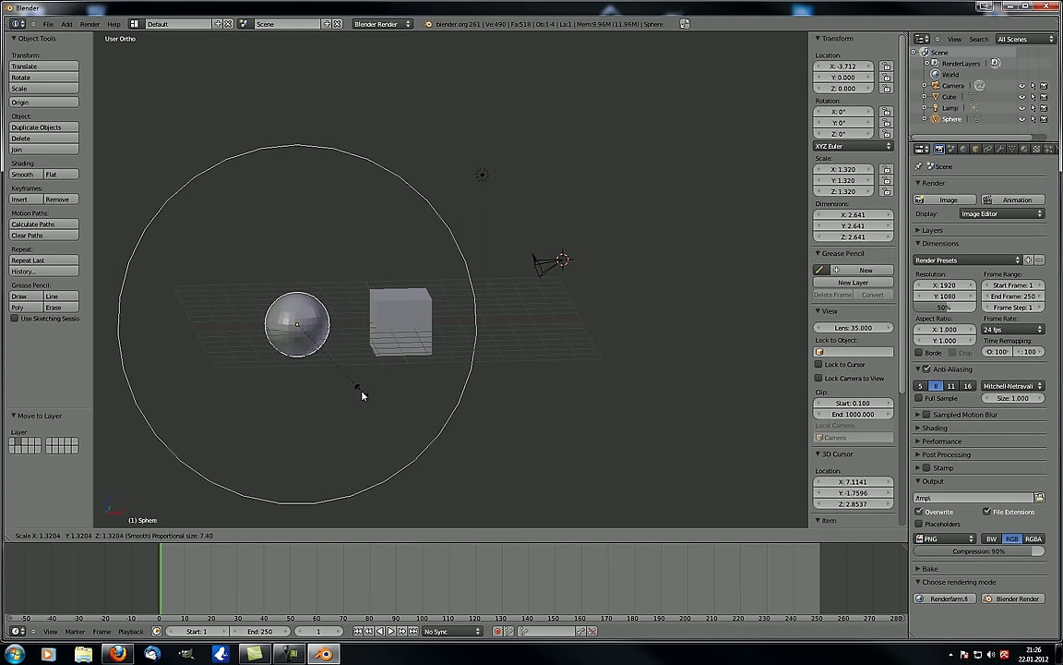
{"action": "scroll", "coordinate": [363, 395], "scroll_direction": "up", "scroll_amount": 11}
{"action": "scroll", "coordinate": [363, 395], "scroll_direction": "down", "scroll_amount": 4}
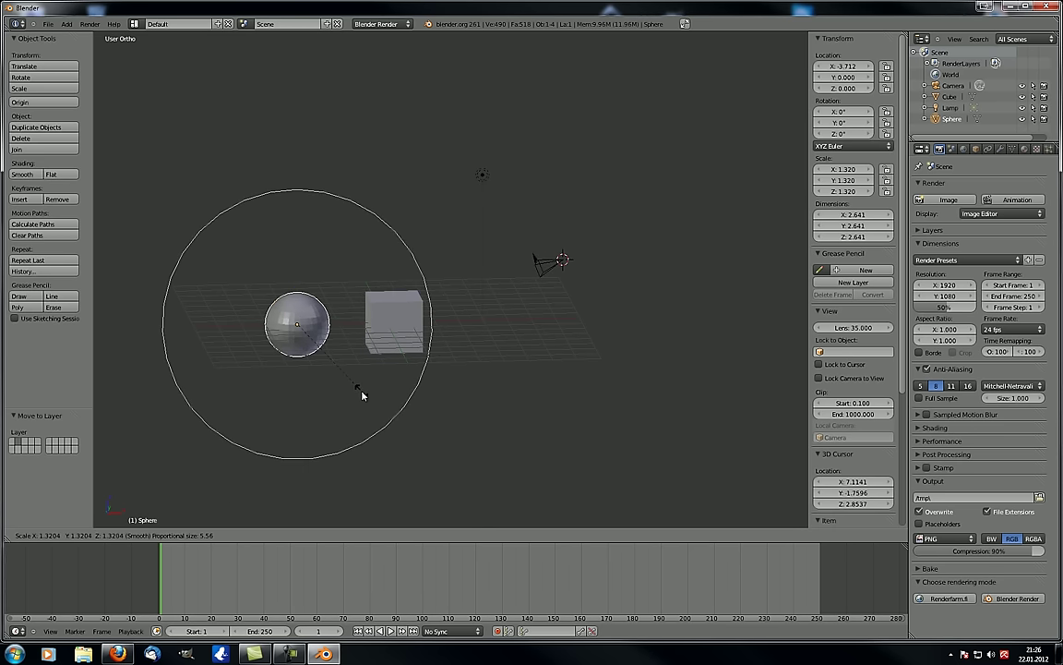
{"action": "scroll", "coordinate": [363, 396], "scroll_direction": "down", "scroll_amount": 3}
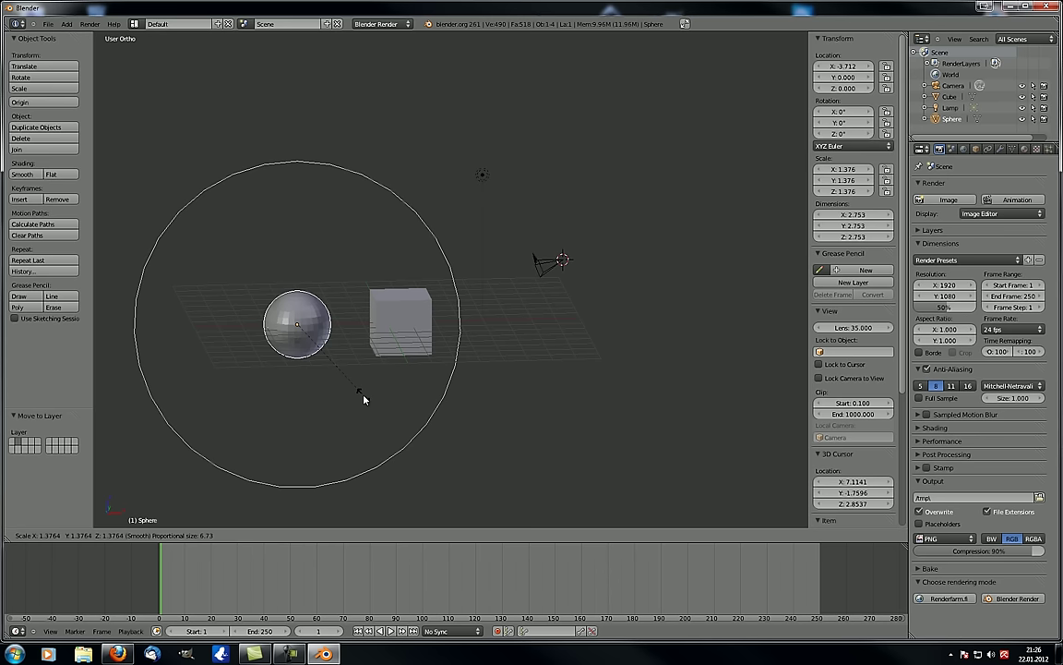
{"action": "scroll", "coordinate": [364, 398], "scroll_direction": "up", "scroll_amount": 2}
{"action": "scroll", "coordinate": [363, 399], "scroll_direction": "down", "scroll_amount": 4}
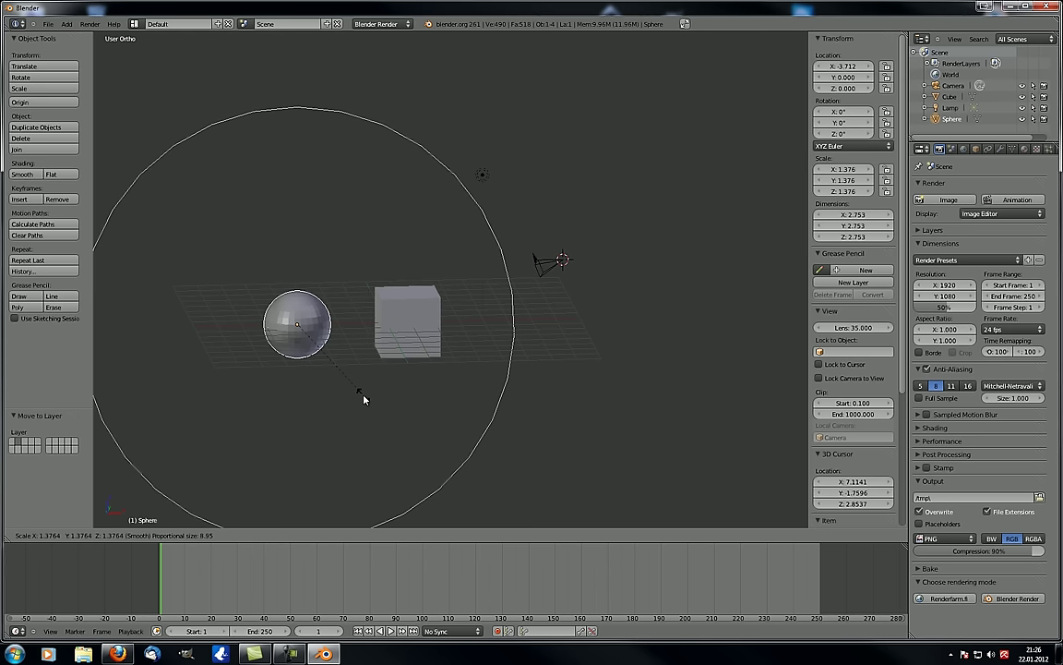
{"action": "scroll", "coordinate": [363, 398], "scroll_direction": "down", "scroll_amount": 7}
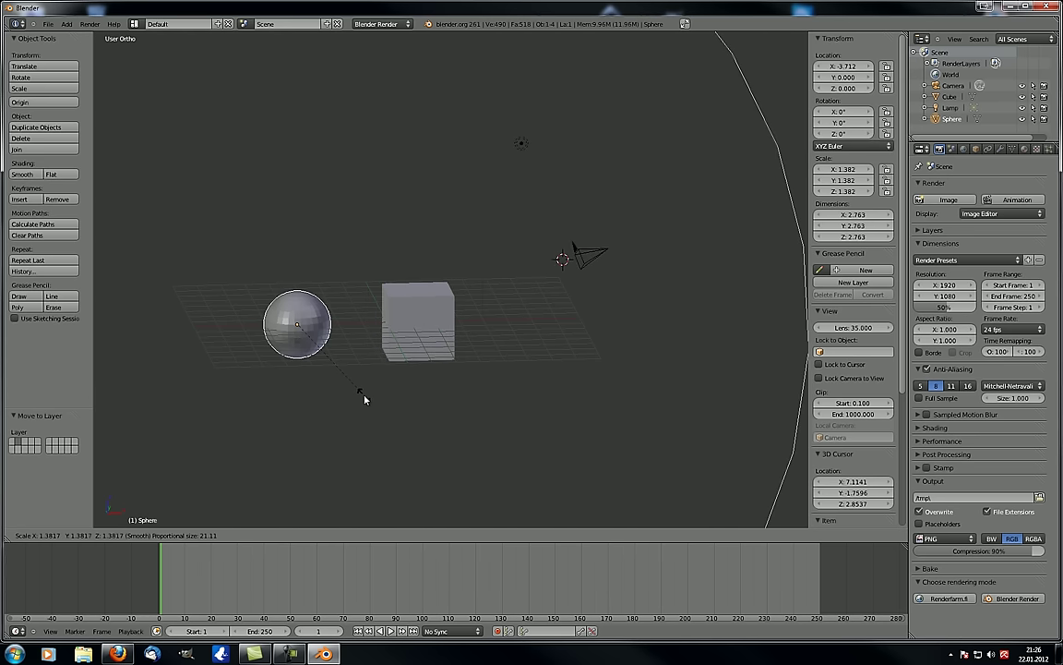
Try out smaller and larger influence radii, about 3.5 to 6.7, while scaling the sphere with Smooth falloff, and cancel the scaling.
{"action": "scroll", "coordinate": [365, 398], "scroll_direction": "up", "scroll_amount": 3}
{"action": "scroll", "coordinate": [364, 399], "scroll_direction": "down", "scroll_amount": 1}
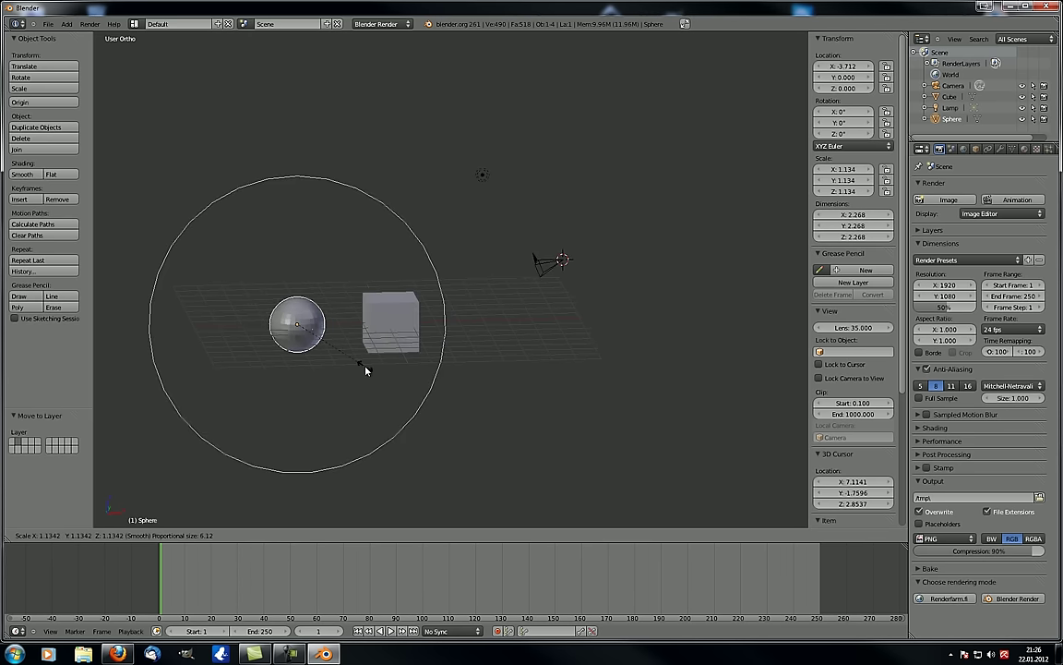
{"action": "scroll", "coordinate": [433, 408], "scroll_direction": "down", "scroll_amount": 3}
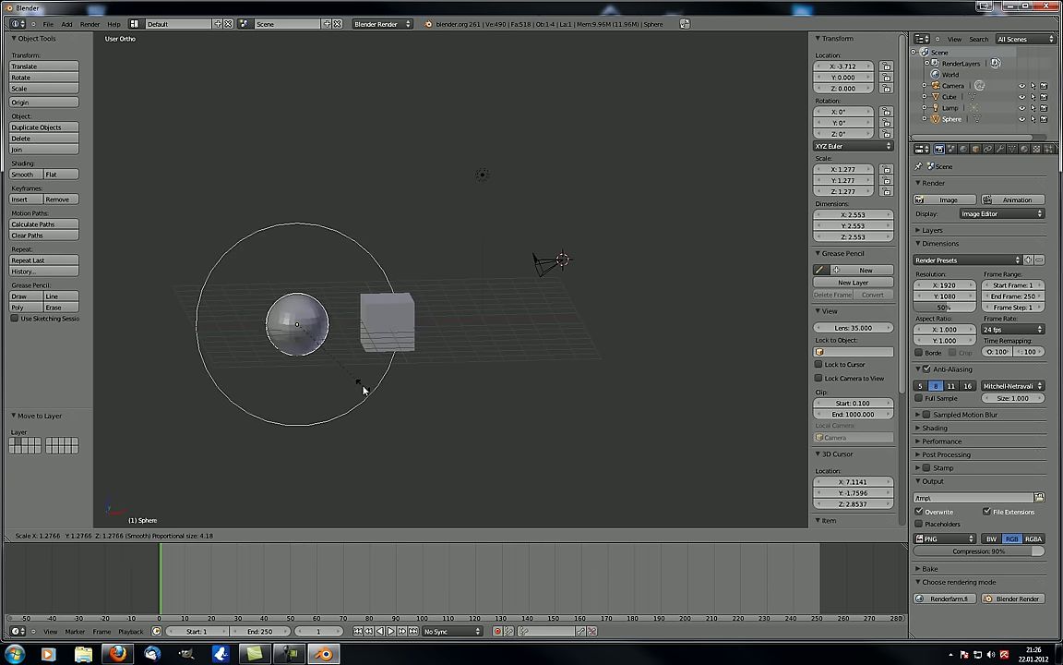
{"action": "scroll", "coordinate": [387, 404], "scroll_direction": "up", "scroll_amount": 1}
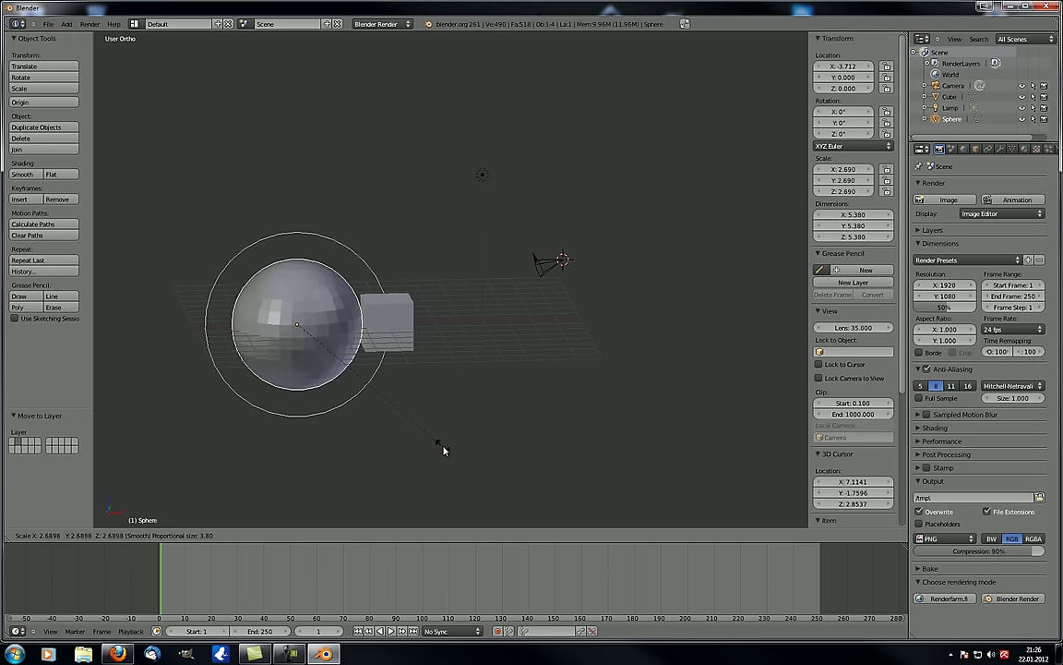
{"action": "scroll", "coordinate": [397, 397], "scroll_direction": "up", "scroll_amount": 1}
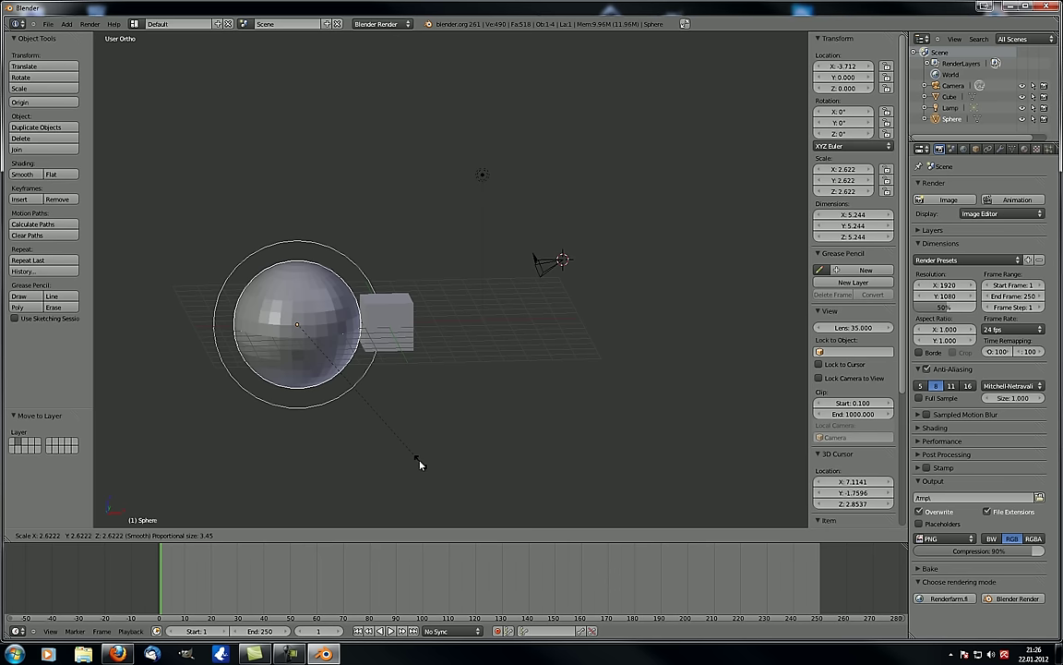
{"action": "scroll", "coordinate": [419, 465], "scroll_direction": "down", "scroll_amount": 1}
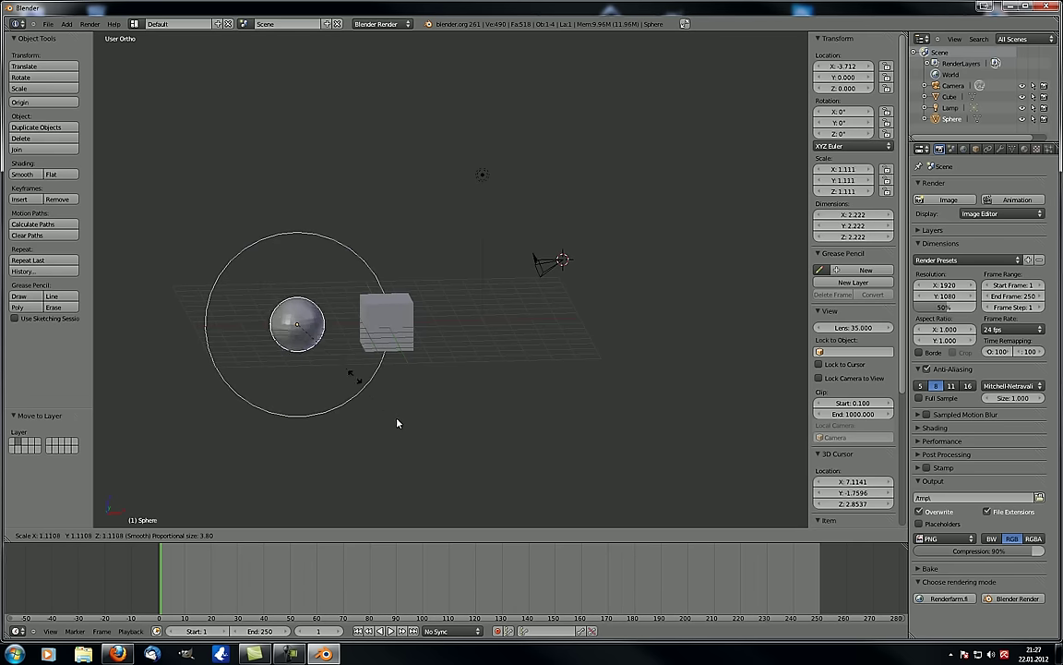
{"action": "scroll", "coordinate": [406, 417], "scroll_direction": "down", "scroll_amount": 6}
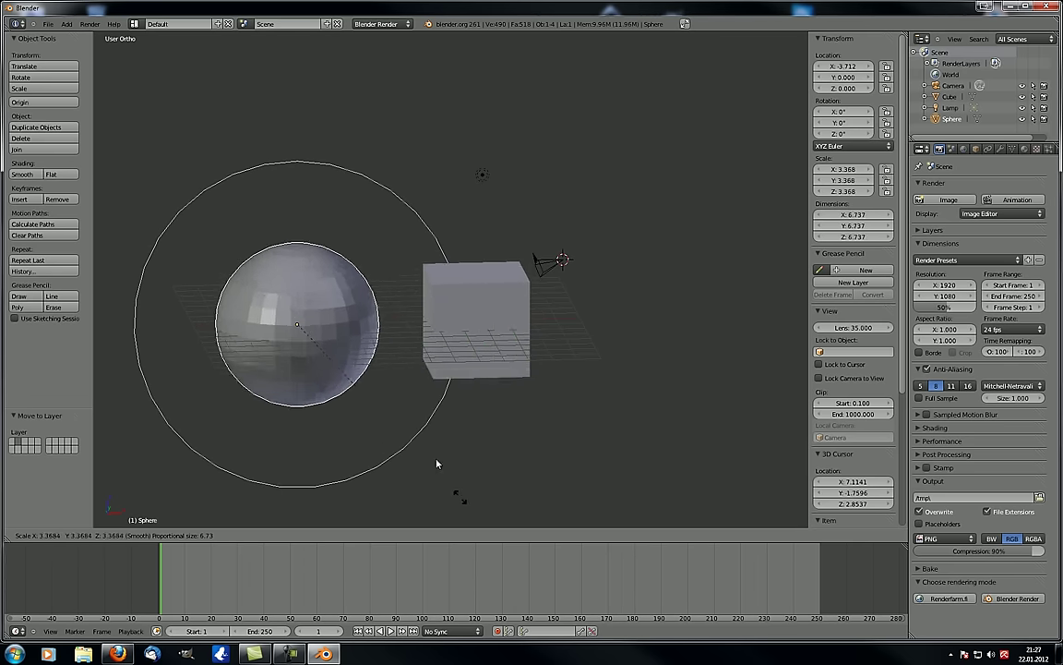
{"action": "right_click", "coordinate": [469, 488]}
Set the proportional editing falloff to Constant.
{"action": "middle_click_drag", "start_coordinate": [367, 347], "coordinate": [331, 336]}
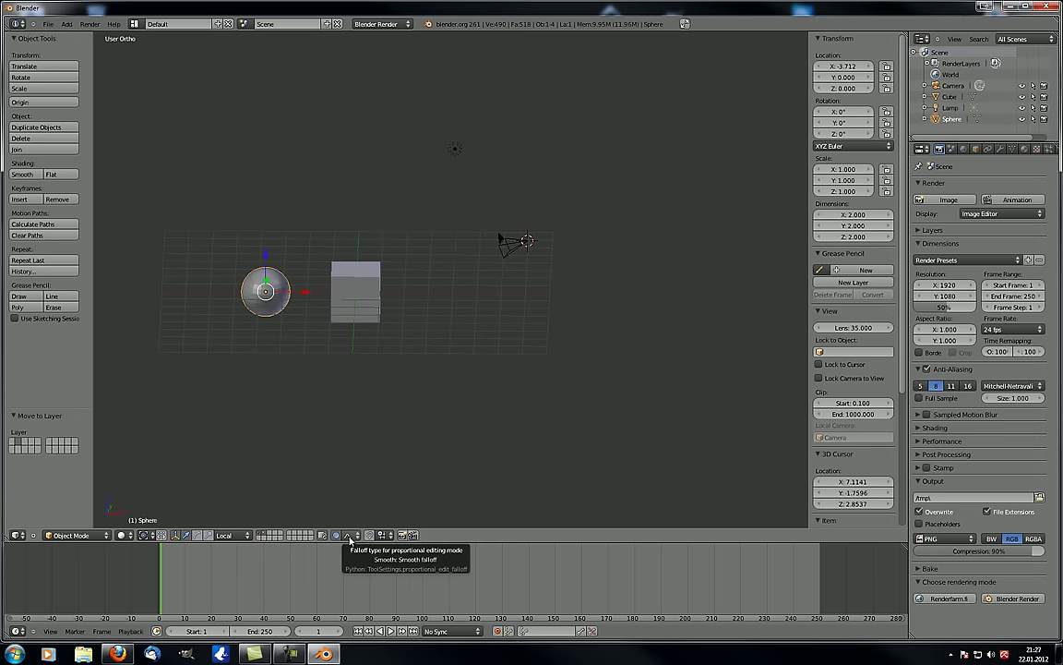
{"action": "left_click", "coordinate": [348, 537]}
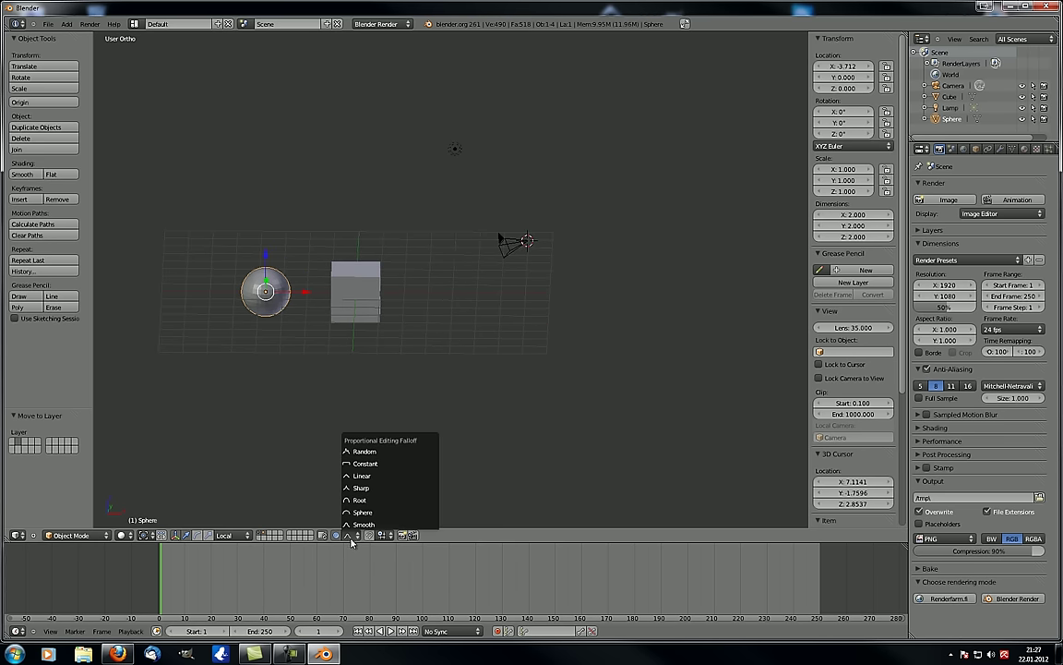
{"action": "left_click", "coordinate": [377, 467]}
{"action": "middle_click_drag", "start_coordinate": [358, 417], "coordinate": [340, 372]}
Try scaling the sphere with Constant falloff, reducing the influence radius to about 3.8, and cancel the scaling.
{"action": "key", "text": "s"}
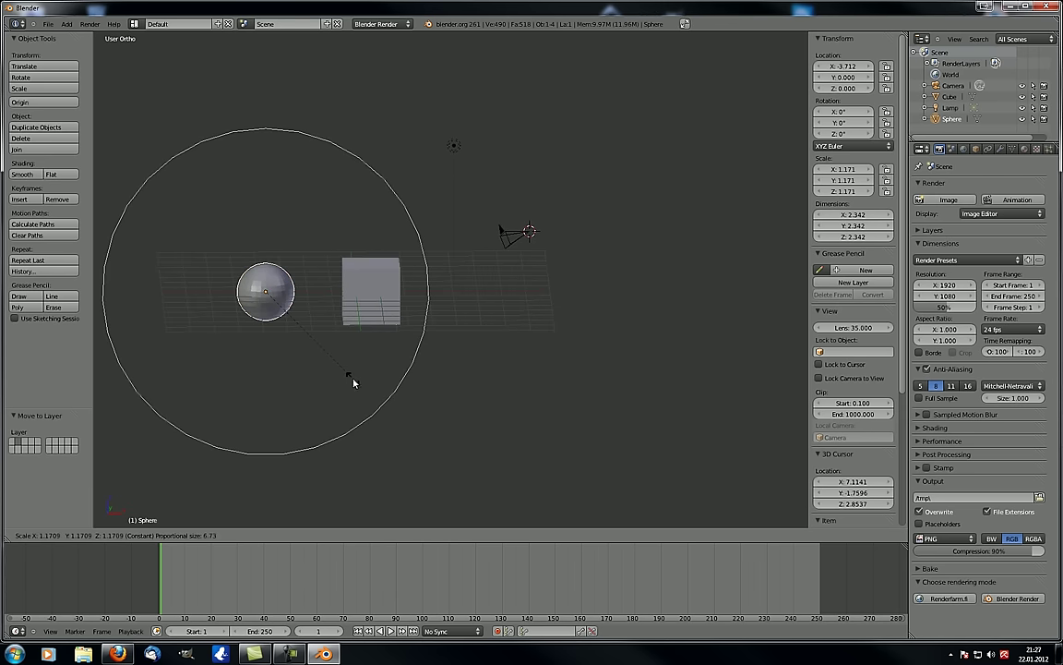
{"action": "scroll", "coordinate": [351, 380], "scroll_direction": "up", "scroll_amount": 3}
{"action": "key", "text": "Escape"}
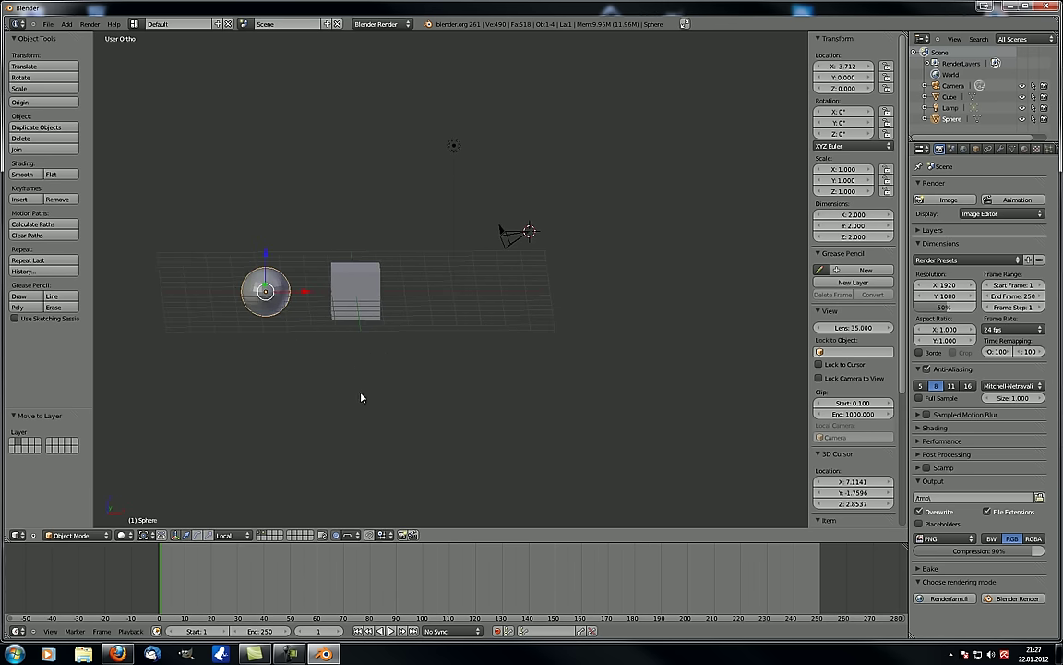
{"action": "key", "text": "s"}
{"action": "scroll", "coordinate": [360, 398], "scroll_direction": "up", "scroll_amount": 2}
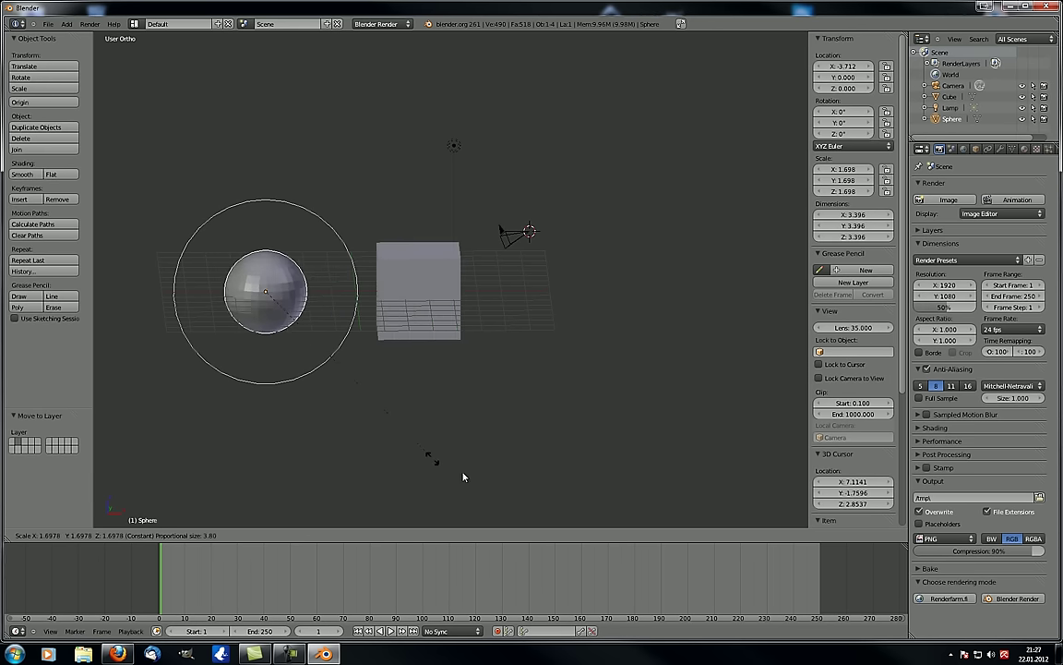
{"action": "right_click", "coordinate": [314, 385]}
Look through the falloff types without changing the current one and turn off proportional editing.
{"action": "middle_click_drag", "start_coordinate": [360, 399], "coordinate": [325, 432]}
{"action": "left_click", "coordinate": [349, 536]}
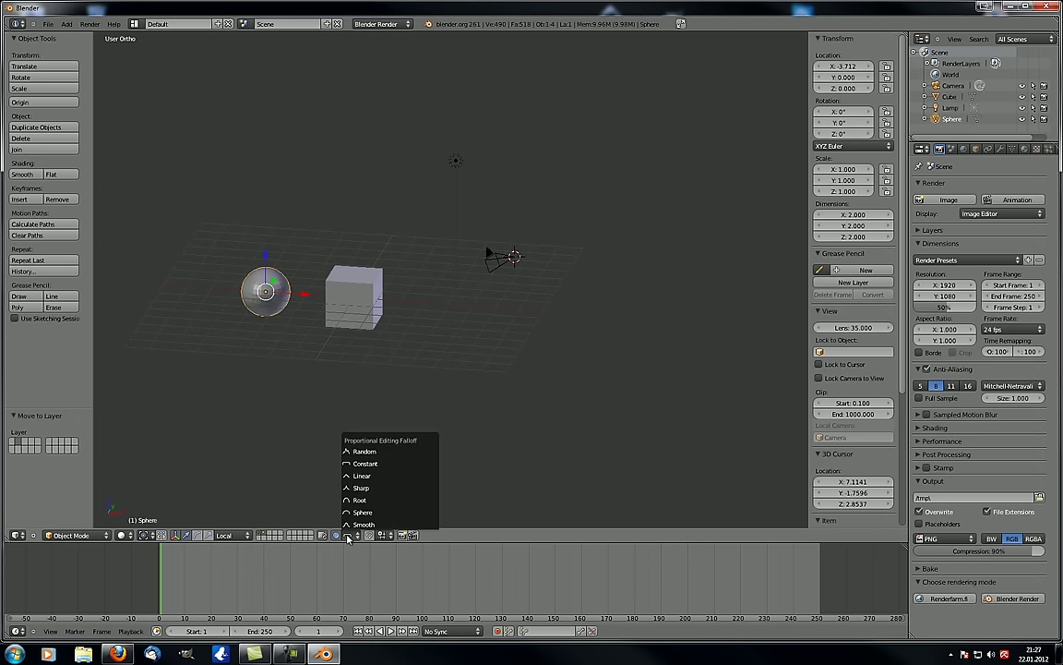
{"action": "left_click", "coordinate": [374, 535]}
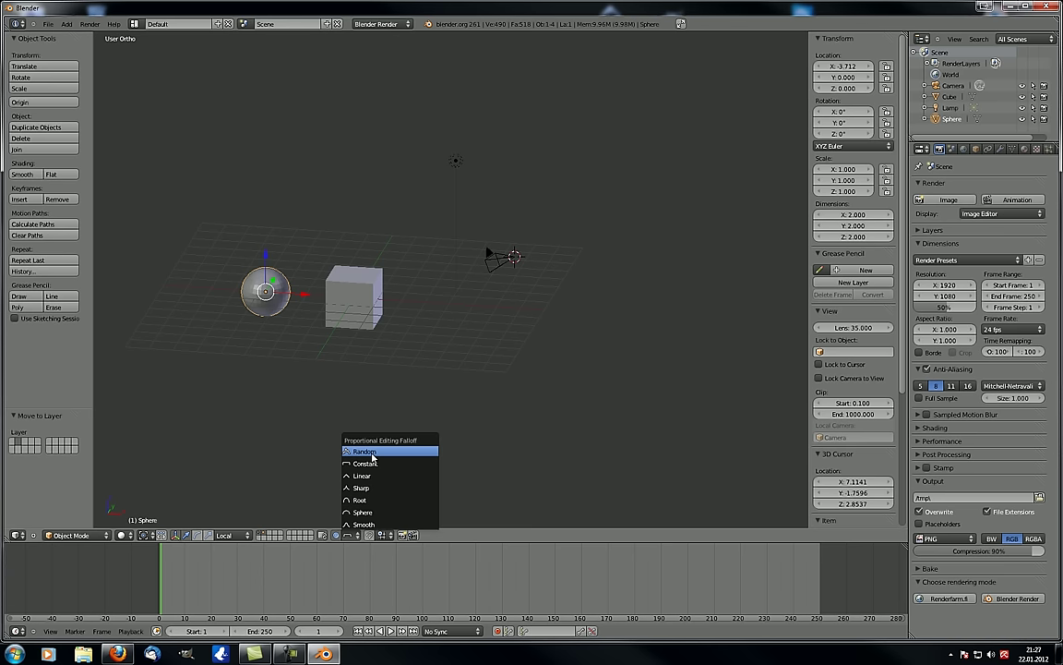
{"action": "middle_click_drag", "start_coordinate": [447, 415], "coordinate": [479, 411]}
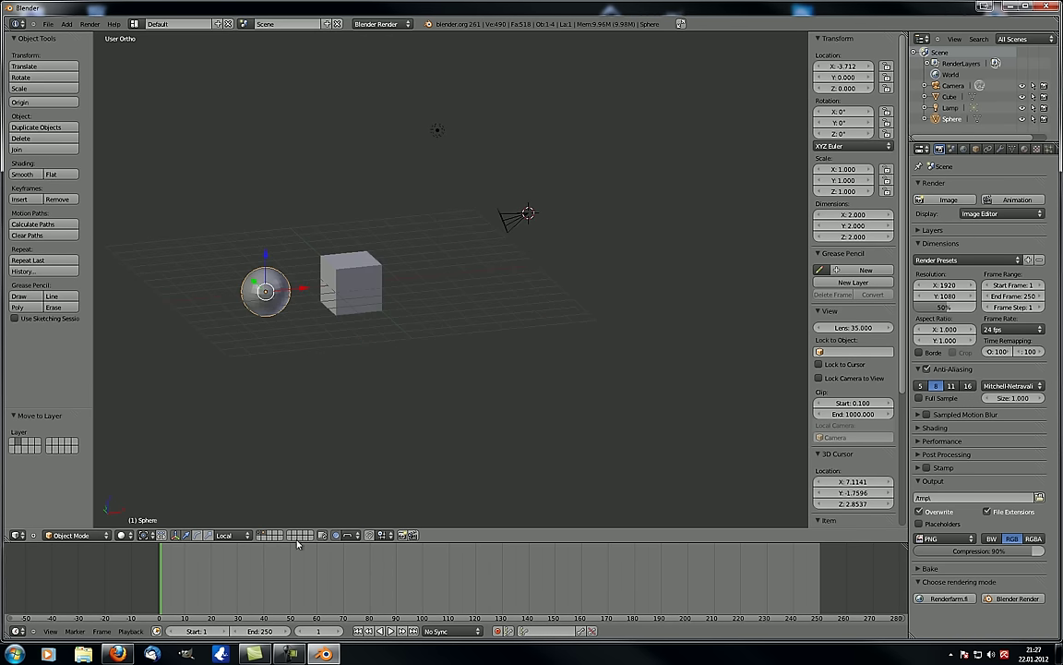
{"action": "left_click", "coordinate": [337, 536]}
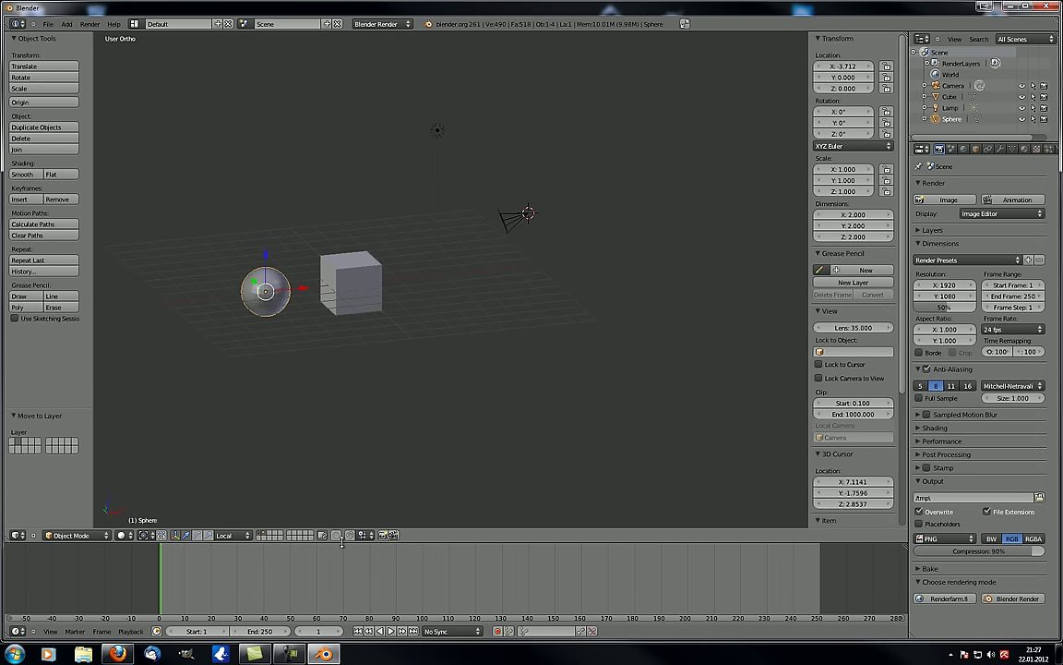
Toggle proportional editing on and off again, and run Clear Origin on the sphere.
{"action": "middle_click_drag", "start_coordinate": [369, 417], "coordinate": [348, 400]}
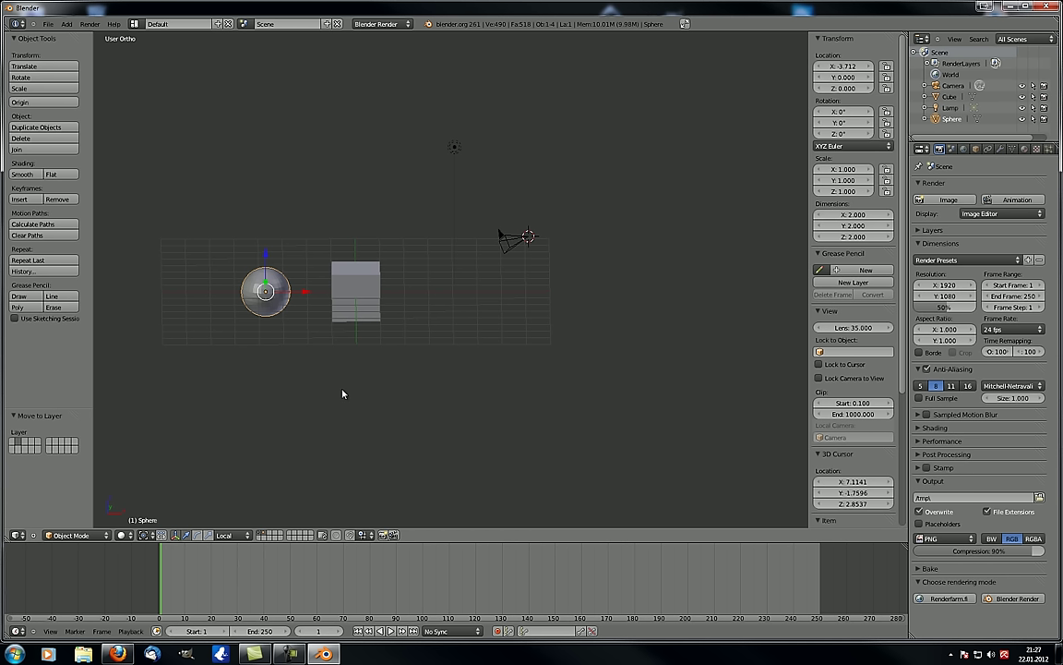
{"action": "key", "text": "o"}
{"action": "key", "text": "o"}
{"action": "key", "text": "alt+o"}
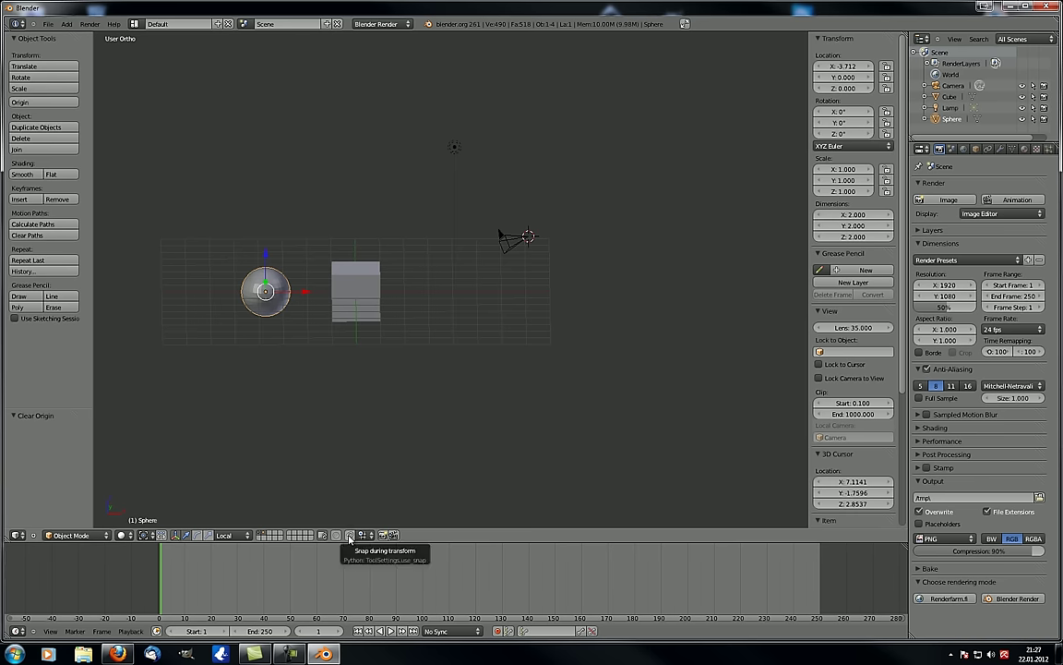
Try moving the sphere freely in an angled view and cancel the move.
{"action": "middle_click_drag", "start_coordinate": [237, 226], "coordinate": [473, 393]}
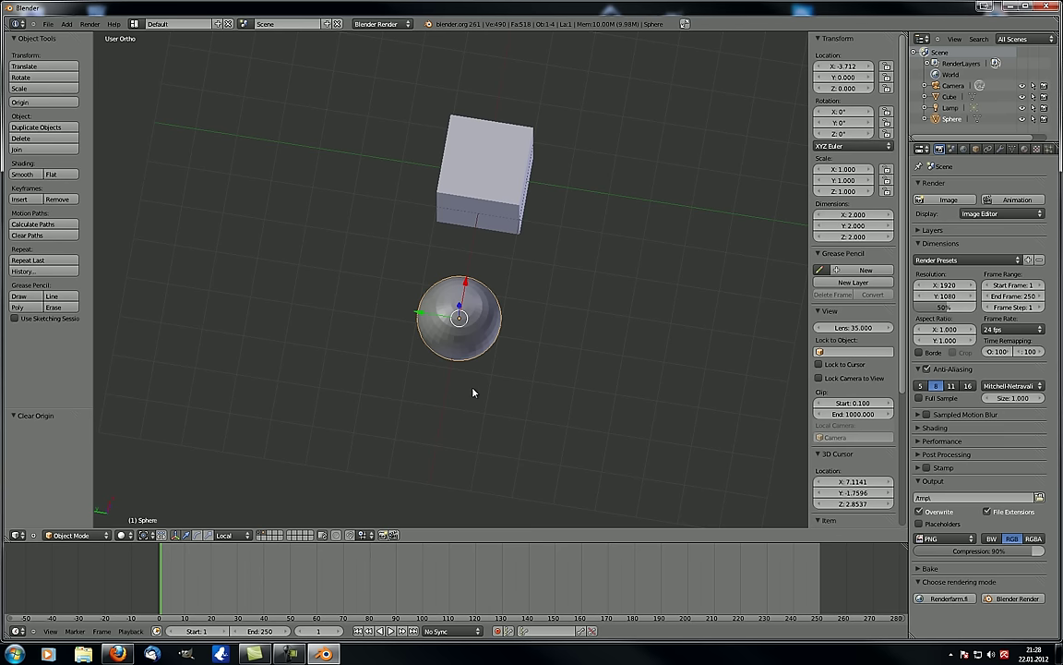
{"action": "key", "text": "g"}
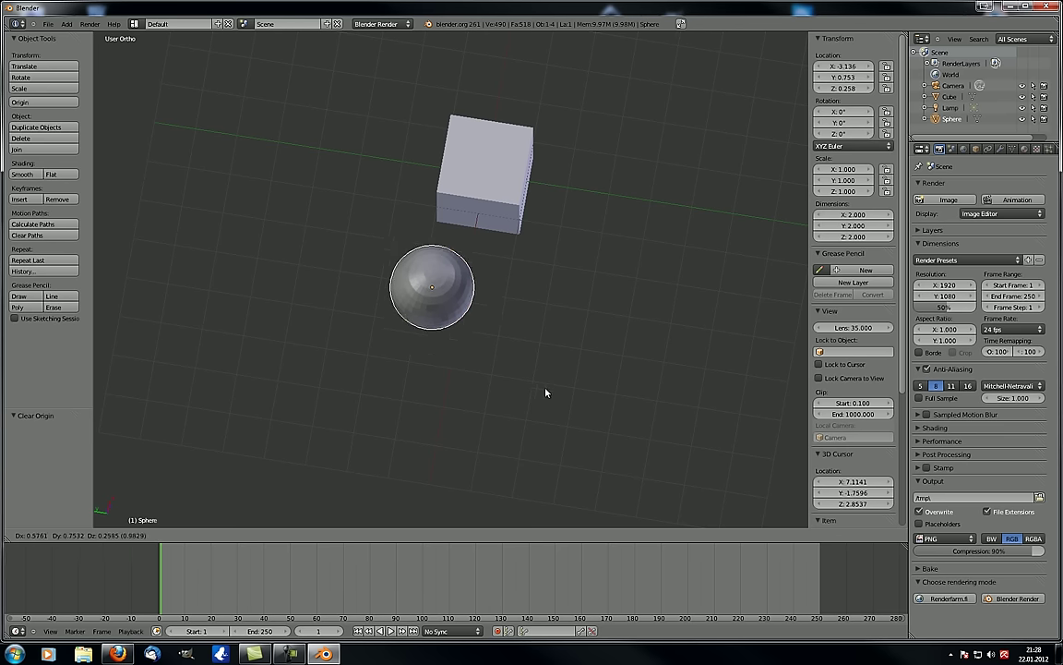
{"action": "key", "text": "Escape"}
Switch to the top view and move the sphere away from the cube.
{"action": "key", "text": "KP_7"}
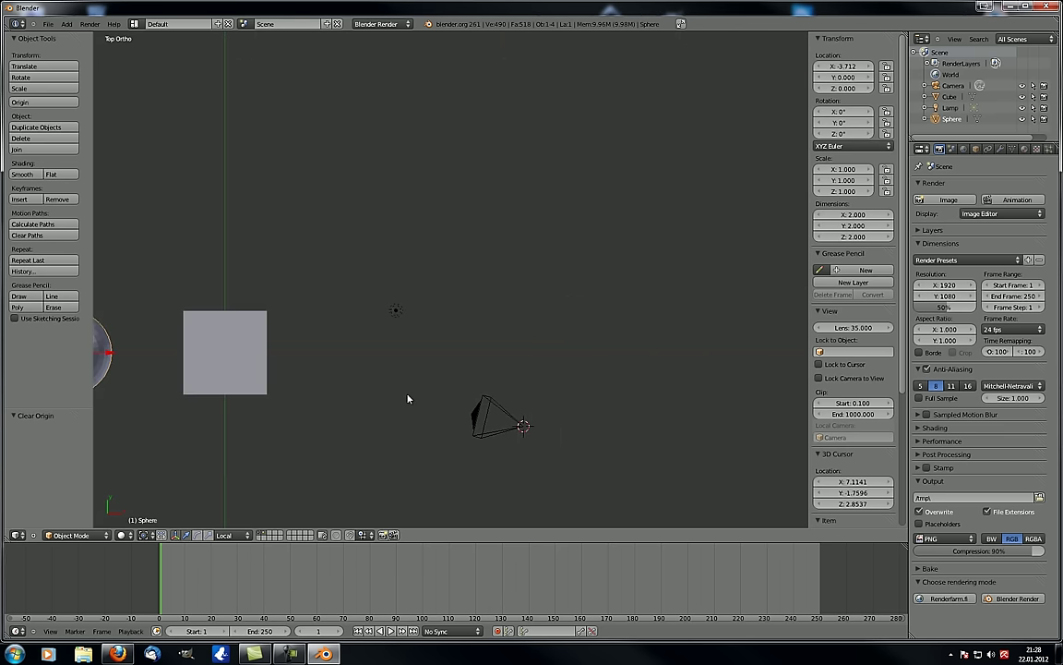
{"action": "middle_click_drag", "start_coordinate": [383, 392], "coordinate": [671, 409], "text": "shift"}
{"action": "key", "text": "g"}
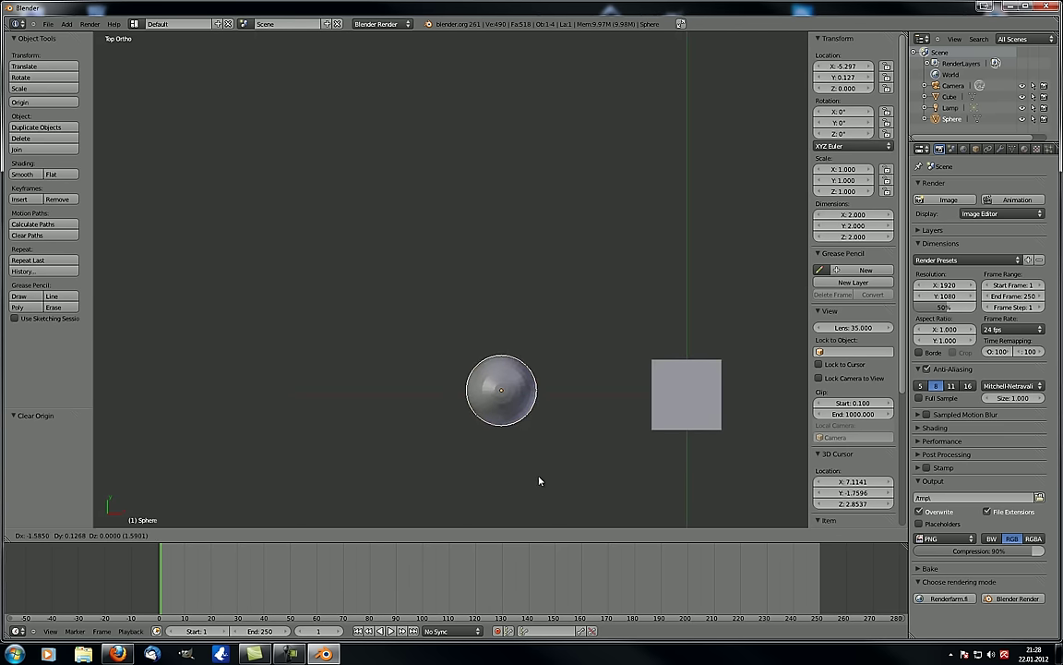
Cancel the sphere's pending move and display the scene in wireframe shading.
{"action": "right_click", "coordinate": [462, 405]}
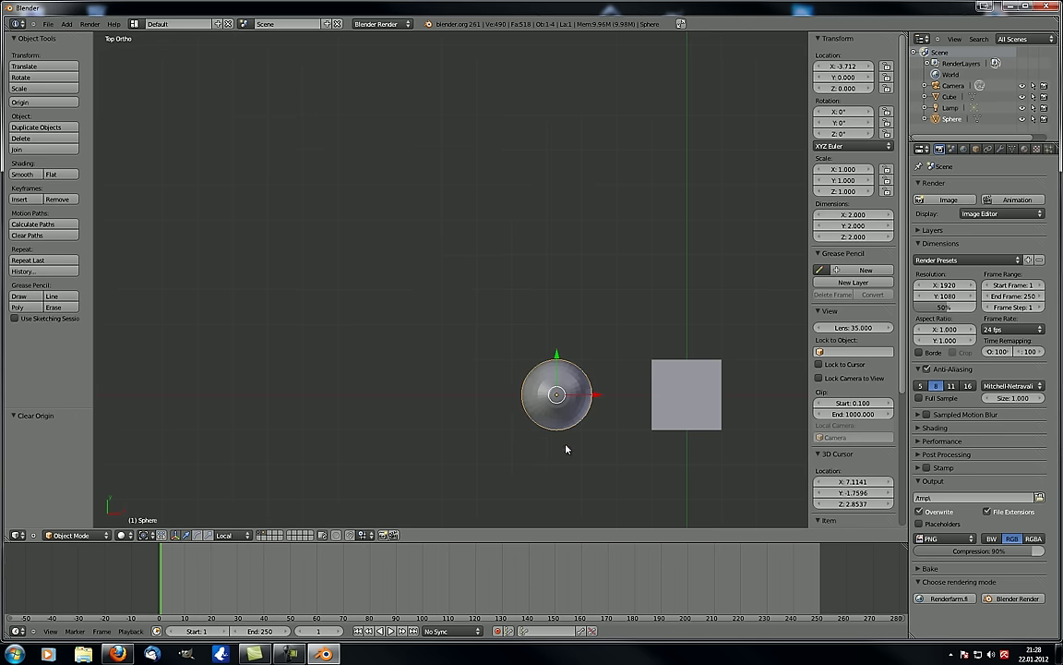
{"action": "left_click", "coordinate": [123, 535]}
{"action": "middle_click_drag", "start_coordinate": [502, 395], "coordinate": [441, 381], "text": "shift"}
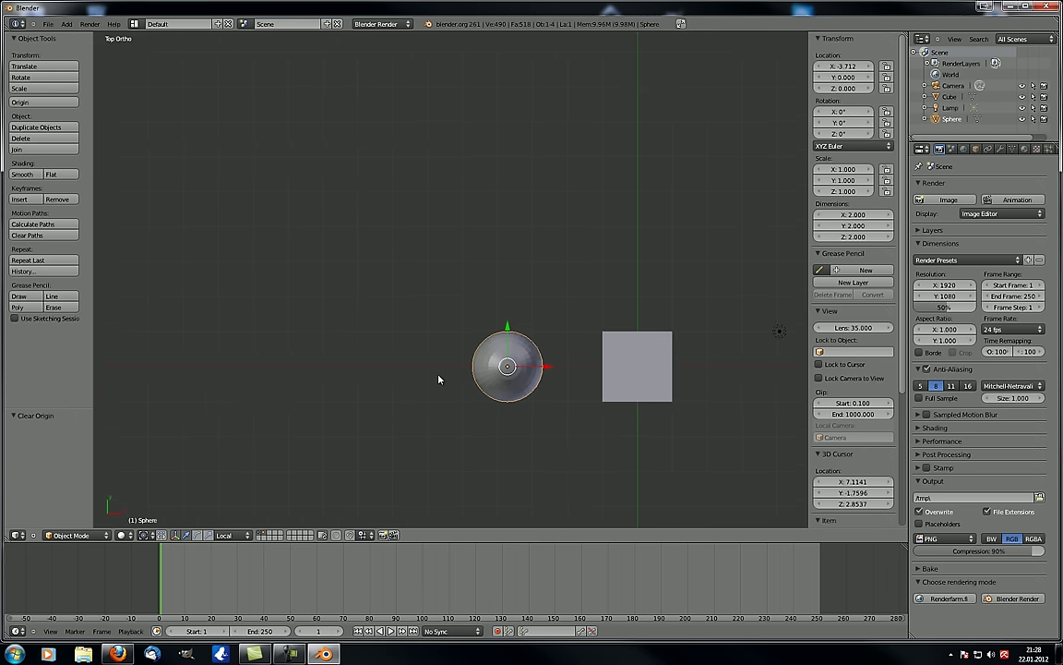
{"action": "key", "text": "z"}
{"action": "key", "text": "z"}
{"action": "key", "text": "z"}
{"action": "key", "text": "KP_Decimal"}
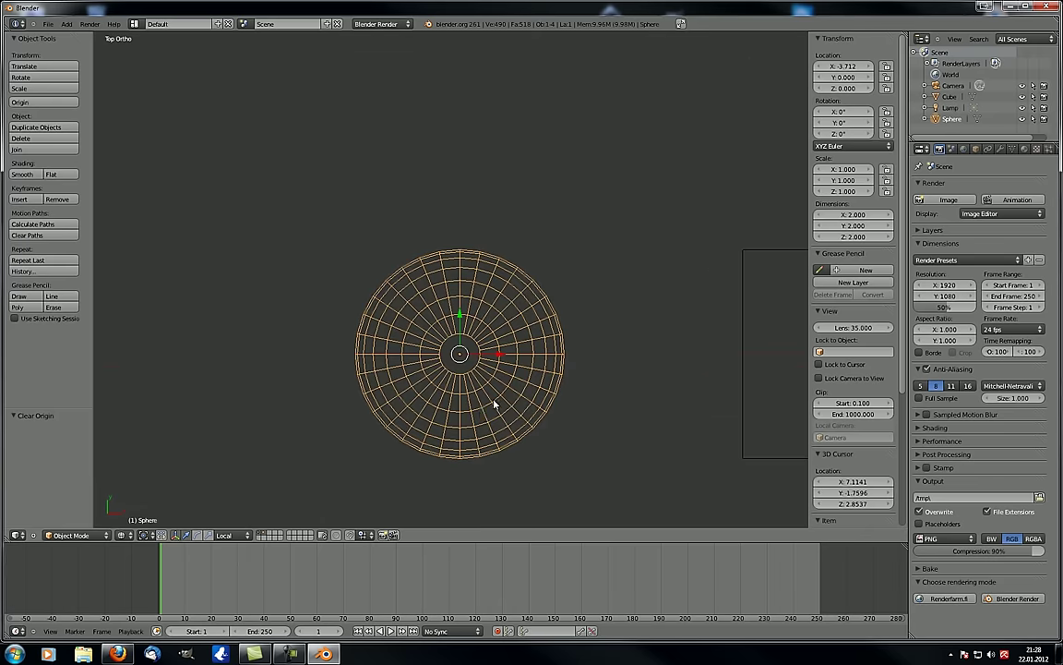
Move the sphere freely in the top view to about X -4.004, Y 1.001.
{"action": "scroll", "coordinate": [484, 416], "scroll_direction": "down", "scroll_amount": 1}
{"action": "scroll", "coordinate": [473, 387], "scroll_direction": "up", "scroll_amount": 2}
{"action": "key", "text": "g"}
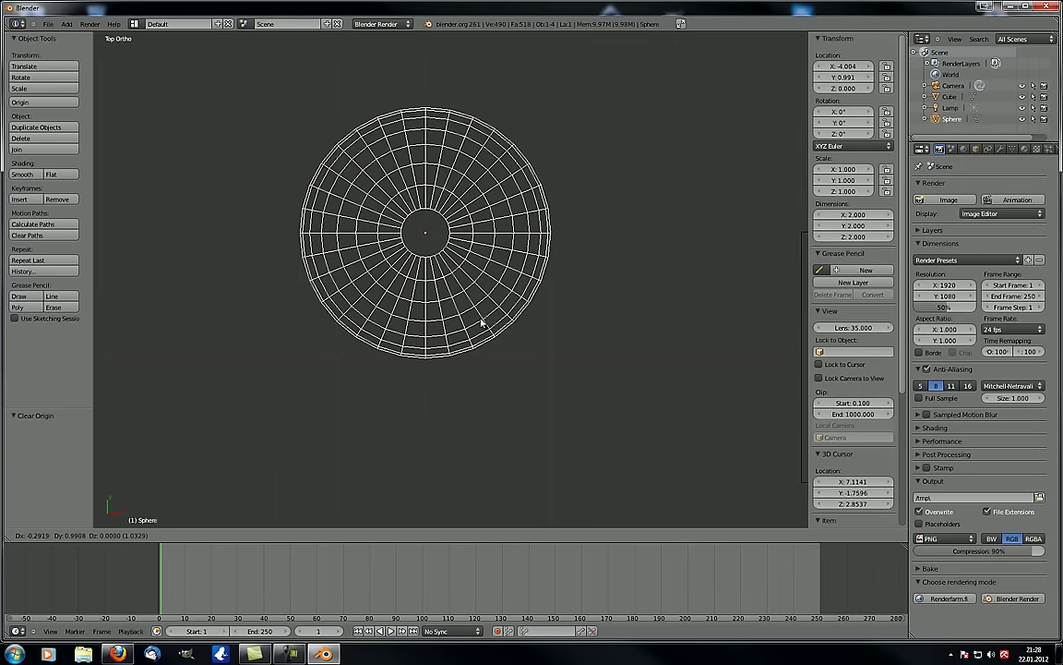
{"action": "left_click", "coordinate": [479, 328]}
{"action": "key", "text": "KP_Decimal"}
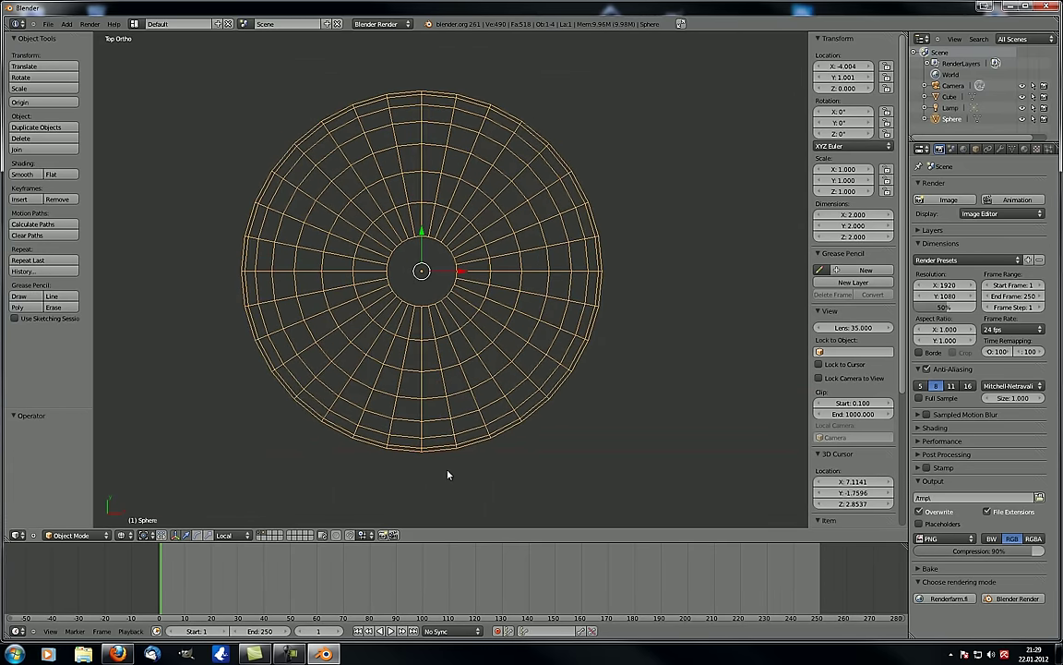
Turn on snapping during transform and try moving the sphere in coarse and fine increments.
{"action": "left_click", "coordinate": [350, 536]}
{"action": "scroll", "coordinate": [439, 404], "scroll_direction": "up", "scroll_amount": 1}
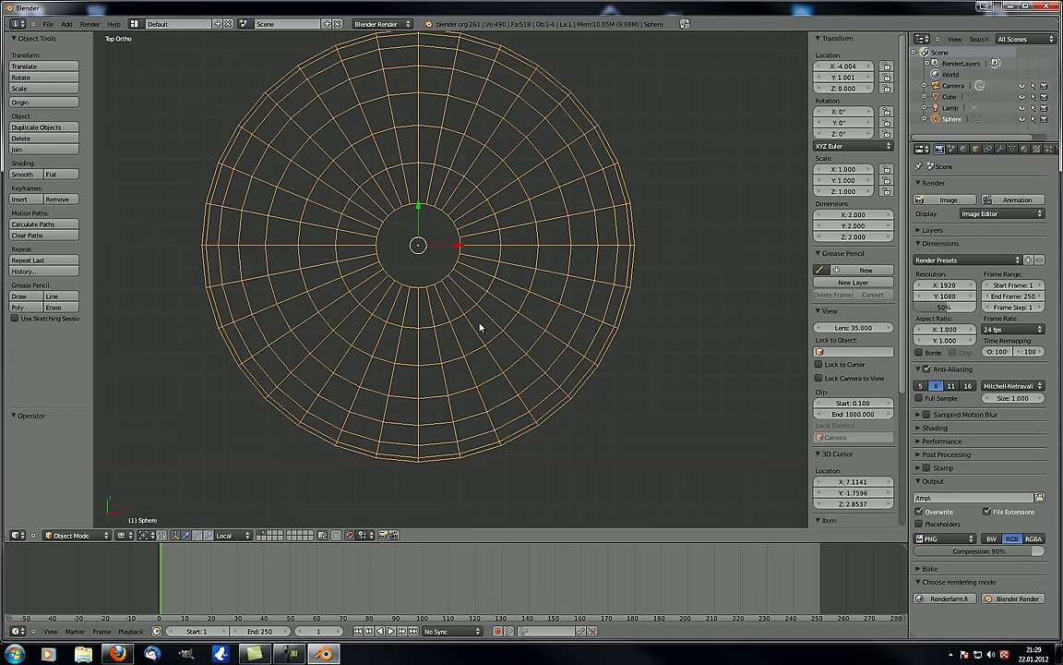
{"action": "key", "text": "g"}
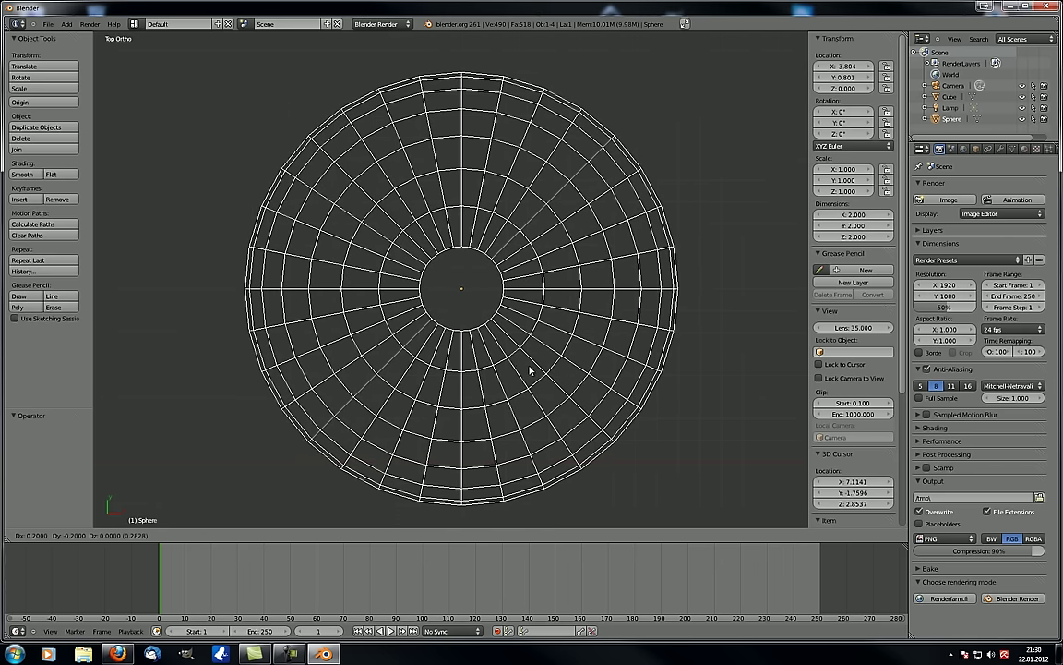
{"action": "left_click", "coordinate": [475, 302]}
{"action": "scroll", "coordinate": [399, 246], "scroll_direction": "up", "scroll_amount": 6}
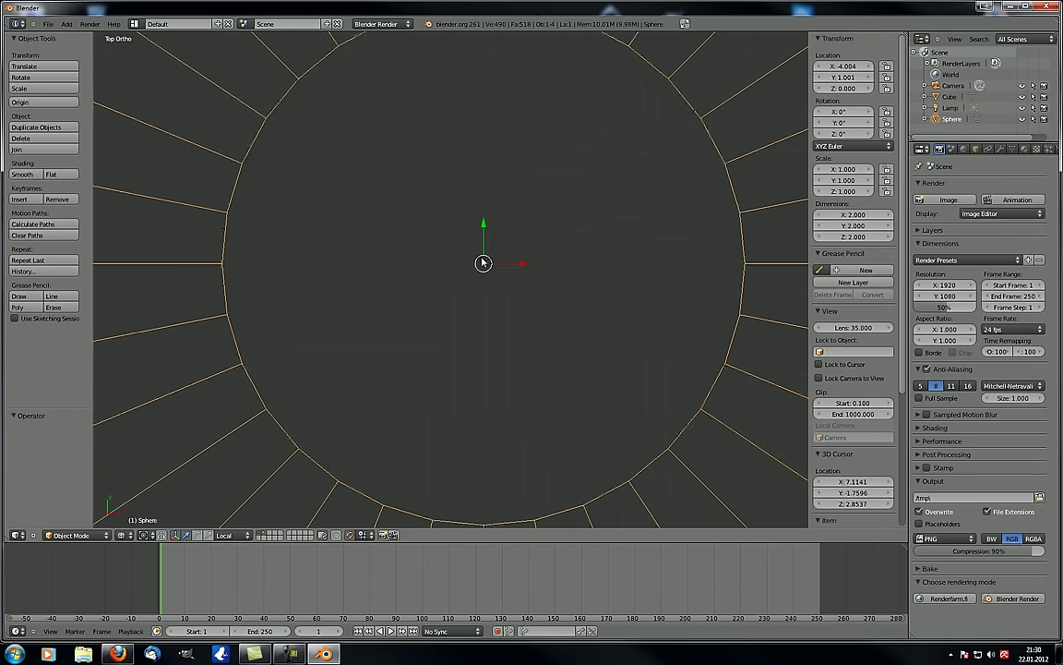
{"action": "key", "text": "g"}
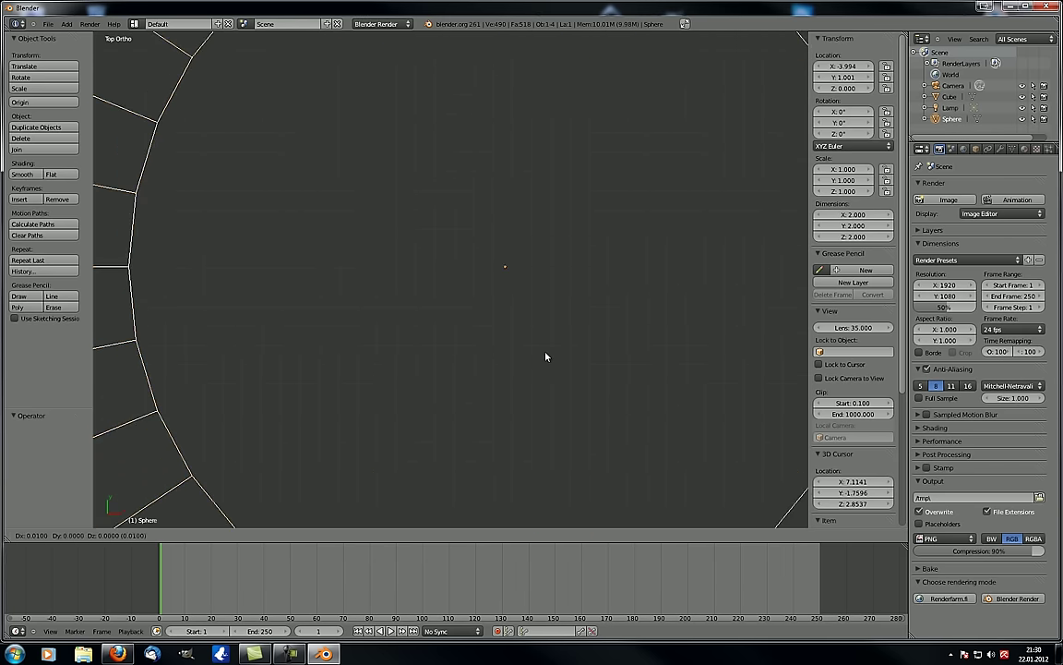
{"action": "right_click", "coordinate": [544, 355]}
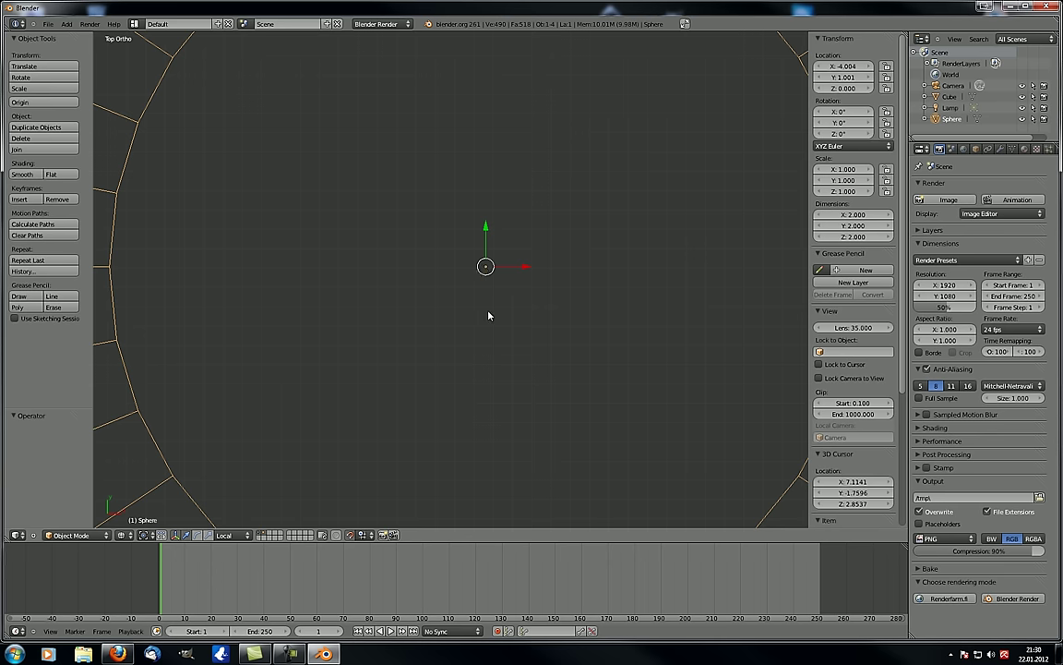
Snap the sphere to the nearest grid node and try a 0.01 increment move along X.
{"action": "key", "text": "shift+s"}
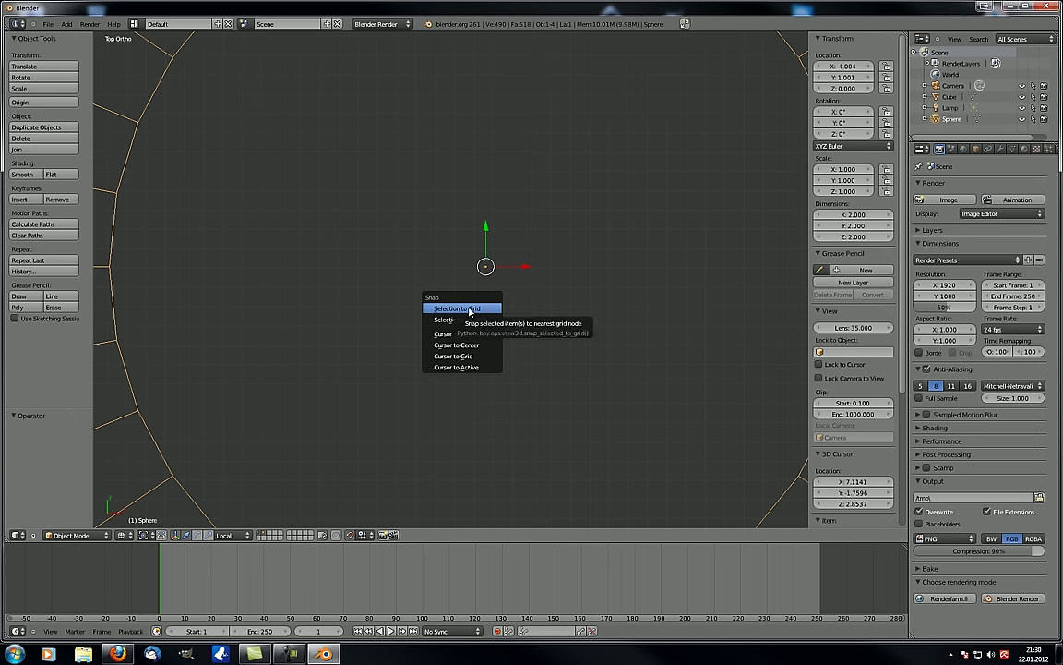
{"action": "left_click", "coordinate": [470, 310]}
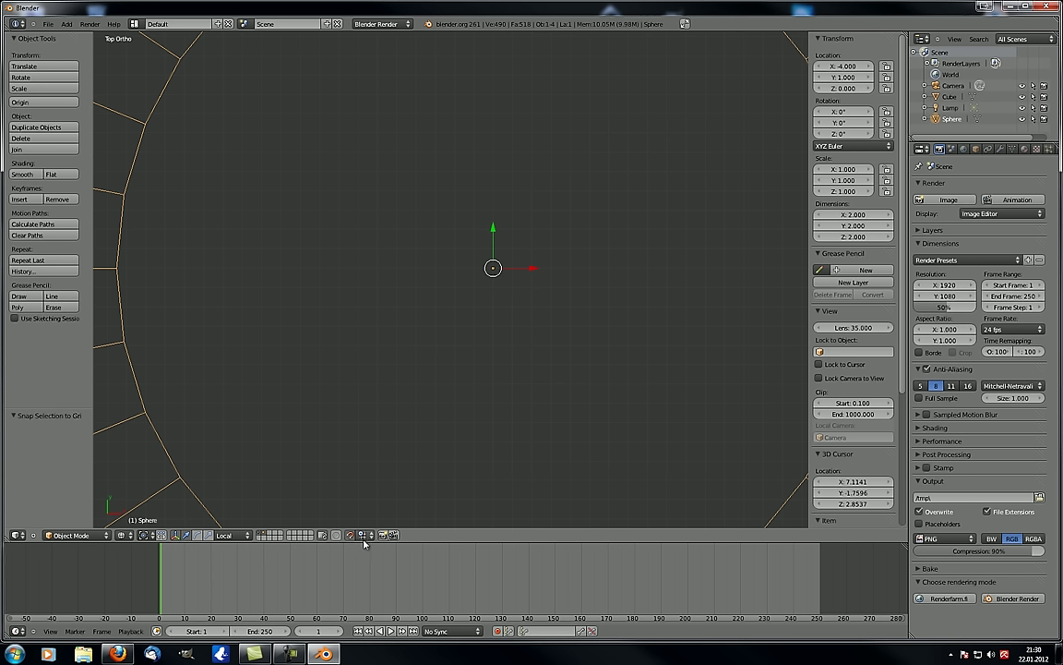
{"action": "key", "text": "g"}
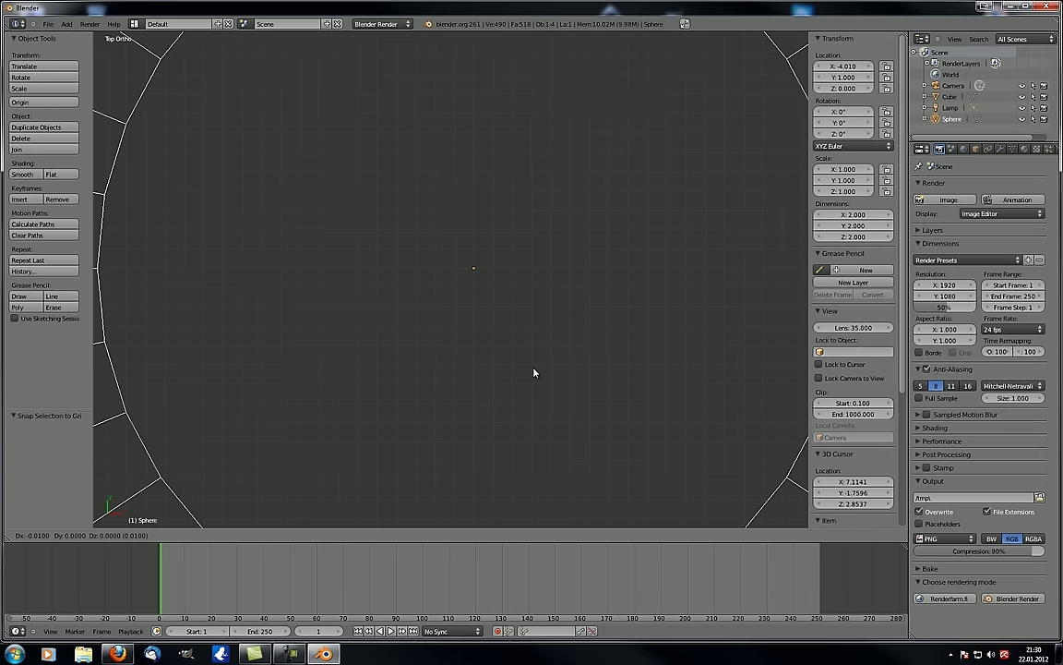
{"action": "right_click", "coordinate": [530, 337]}
Move the sphere in whole-unit increments by 1 on X and 2 on Y.
{"action": "scroll", "coordinate": [534, 363], "scroll_direction": "down", "scroll_amount": 10}
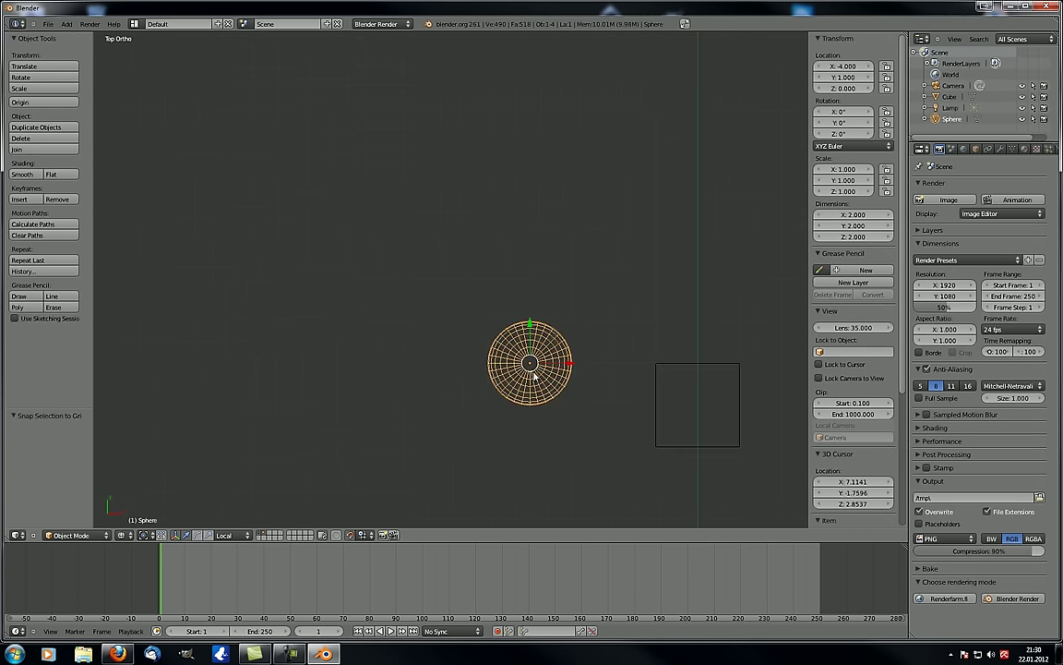
{"action": "key", "text": "g"}
{"action": "left_click", "coordinate": [568, 331]}
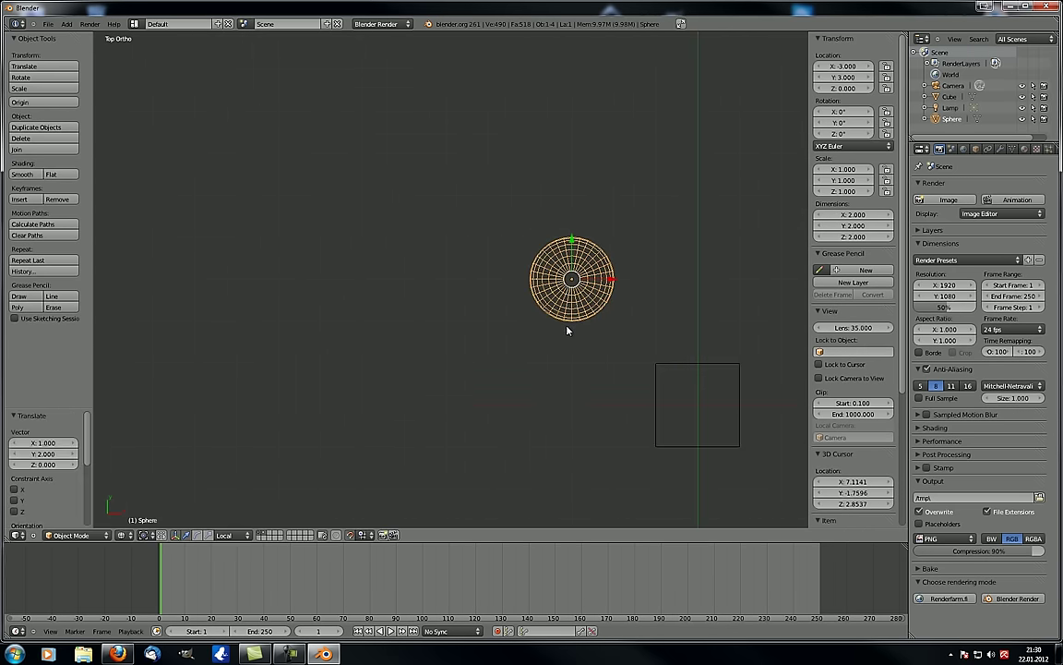
{"action": "scroll", "coordinate": [573, 304], "scroll_direction": "up", "scroll_amount": 15}
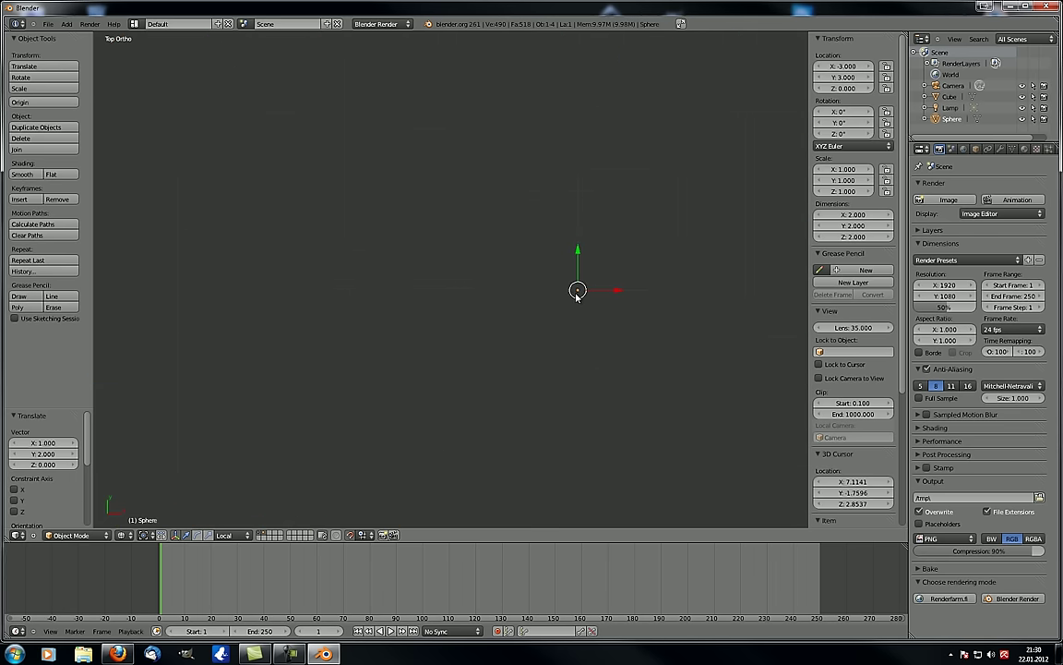
{"action": "scroll", "coordinate": [577, 293], "scroll_direction": "down", "scroll_amount": 15}
Set the snap element to Volume and try snapping the sphere to the cube.
{"action": "middle_click_drag", "start_coordinate": [562, 351], "coordinate": [385, 378], "text": "shift"}
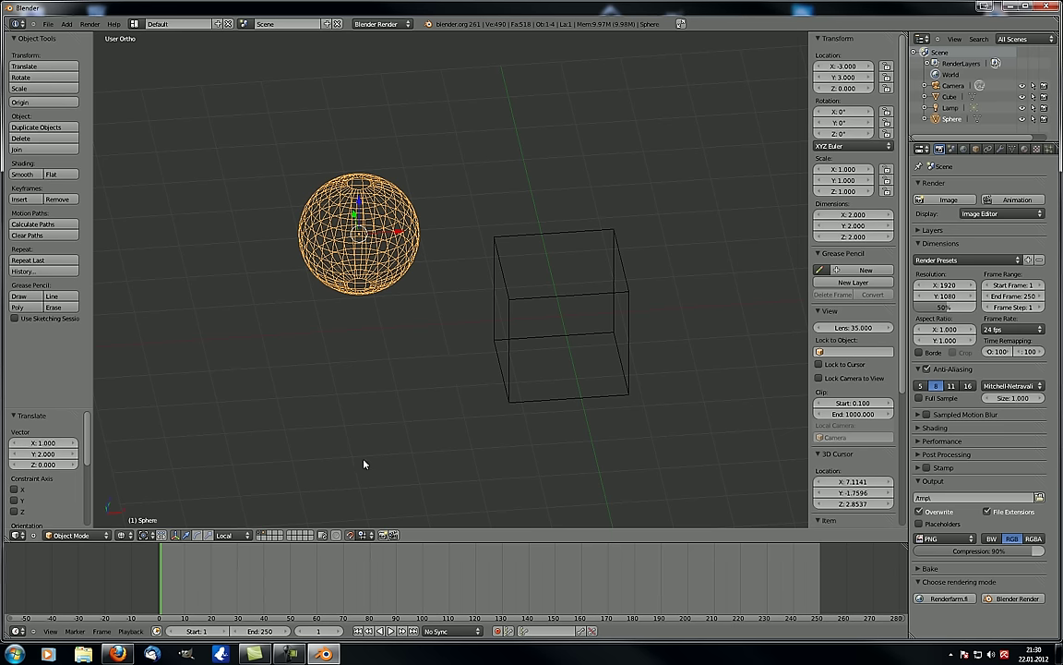
{"action": "left_click", "coordinate": [364, 534]}
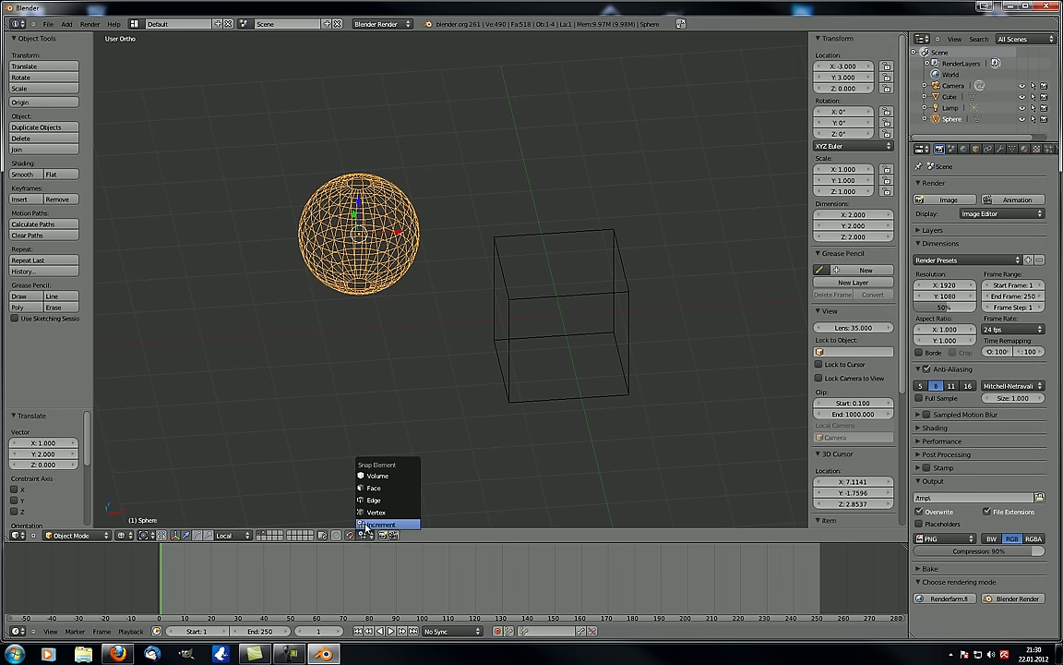
{"action": "left_click", "coordinate": [379, 475]}
{"action": "middle_click_drag", "start_coordinate": [348, 428], "coordinate": [404, 323]}
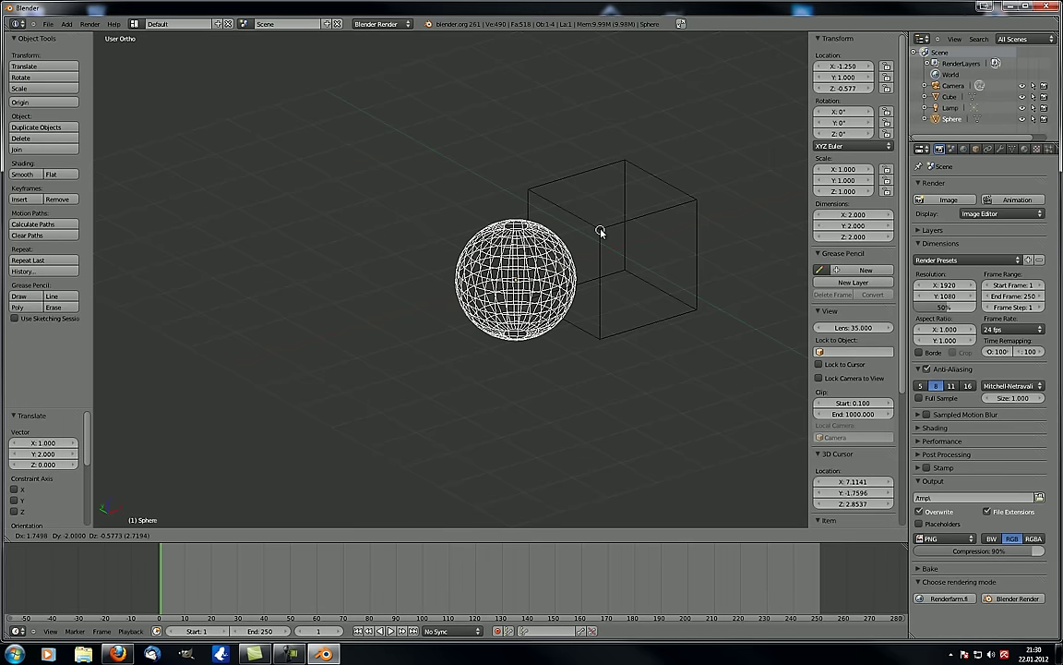
{"action": "key", "text": "Escape"}
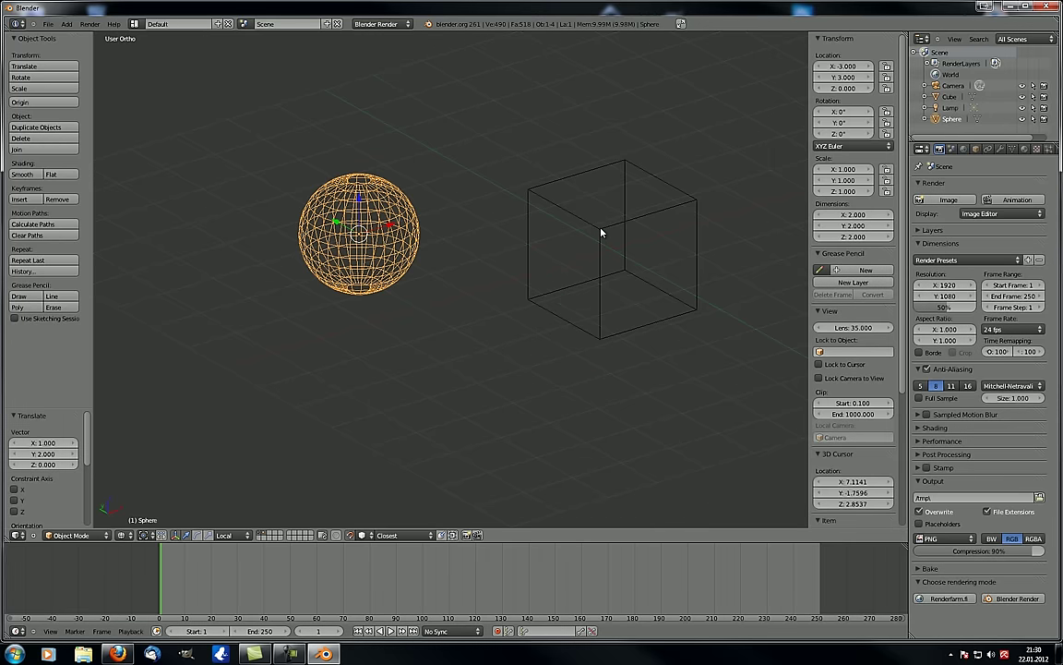
Set the snap target to Center and try moving the sphere into the cube's volume from two viewing angles.
{"action": "left_click", "coordinate": [362, 536]}
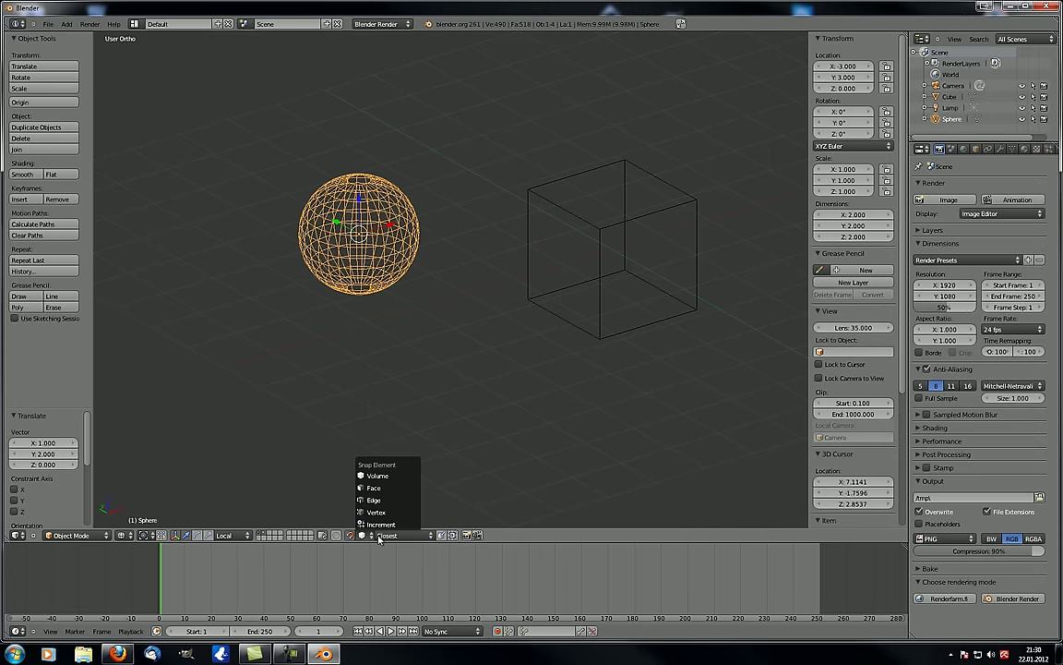
{"action": "left_click", "coordinate": [403, 536]}
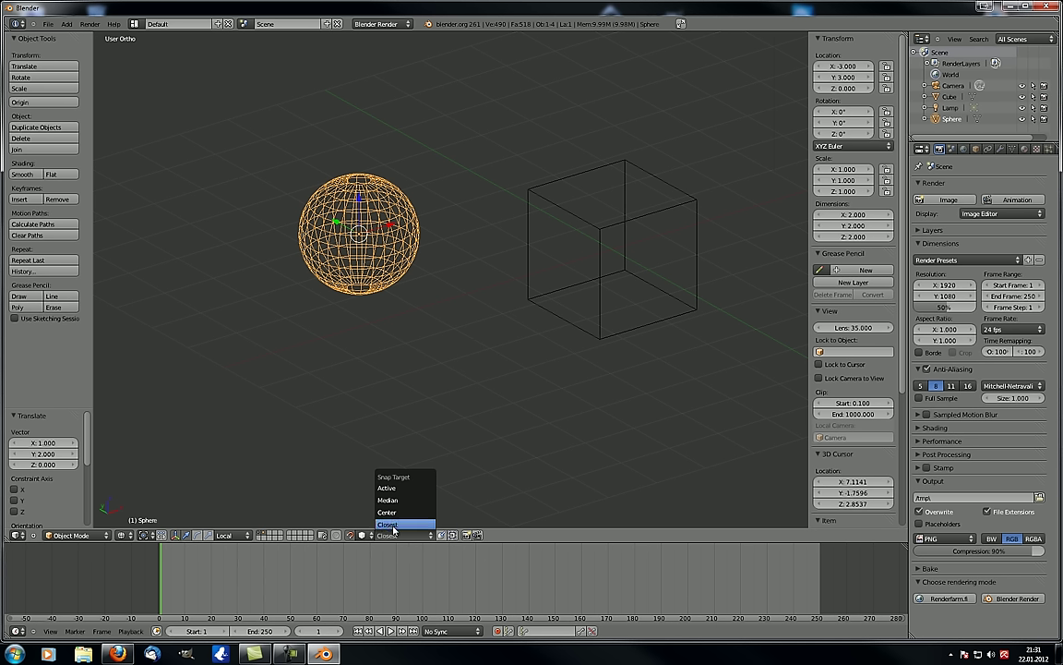
{"action": "left_click", "coordinate": [394, 513]}
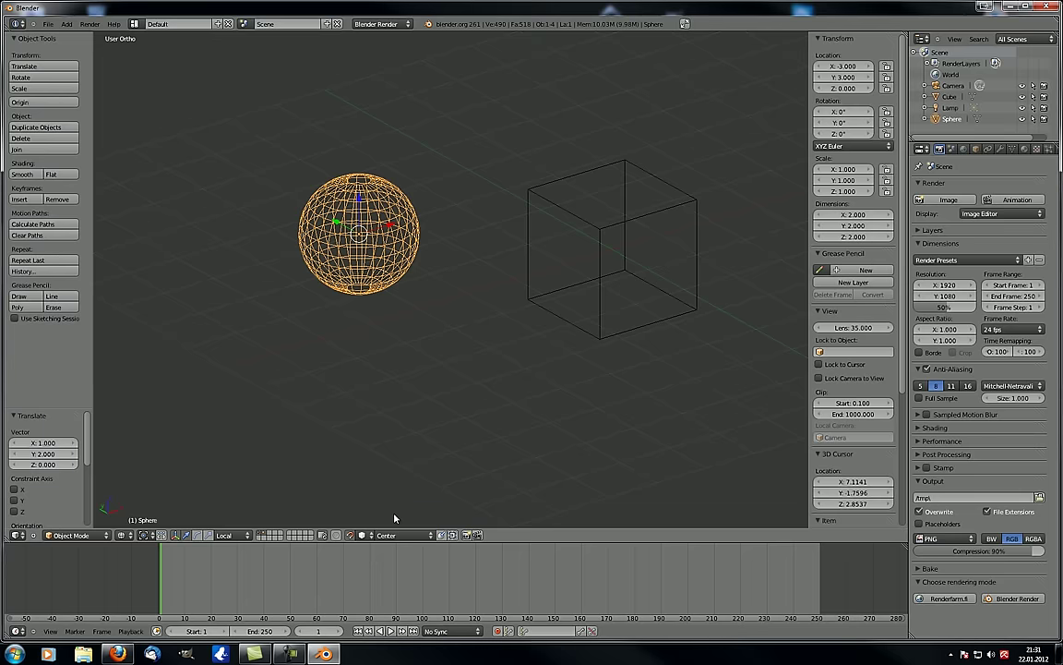
{"action": "key", "text": "g"}
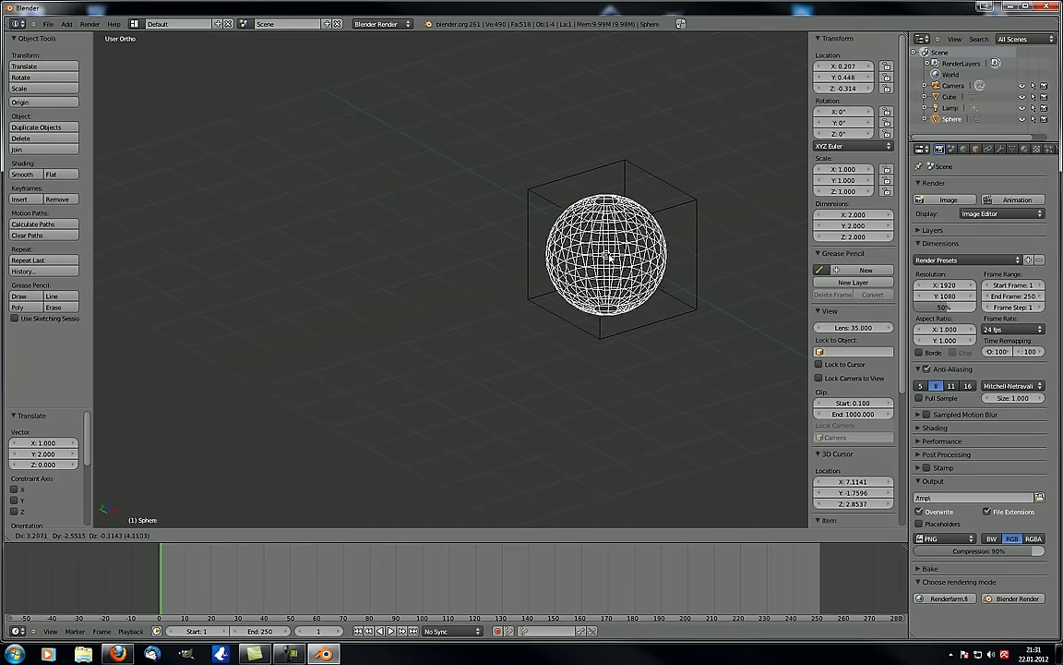
{"action": "right_click", "coordinate": [612, 254]}
{"action": "scroll", "coordinate": [572, 289], "scroll_direction": "down", "scroll_amount": 3}
{"action": "middle_click_drag", "start_coordinate": [572, 289], "coordinate": [503, 379]}
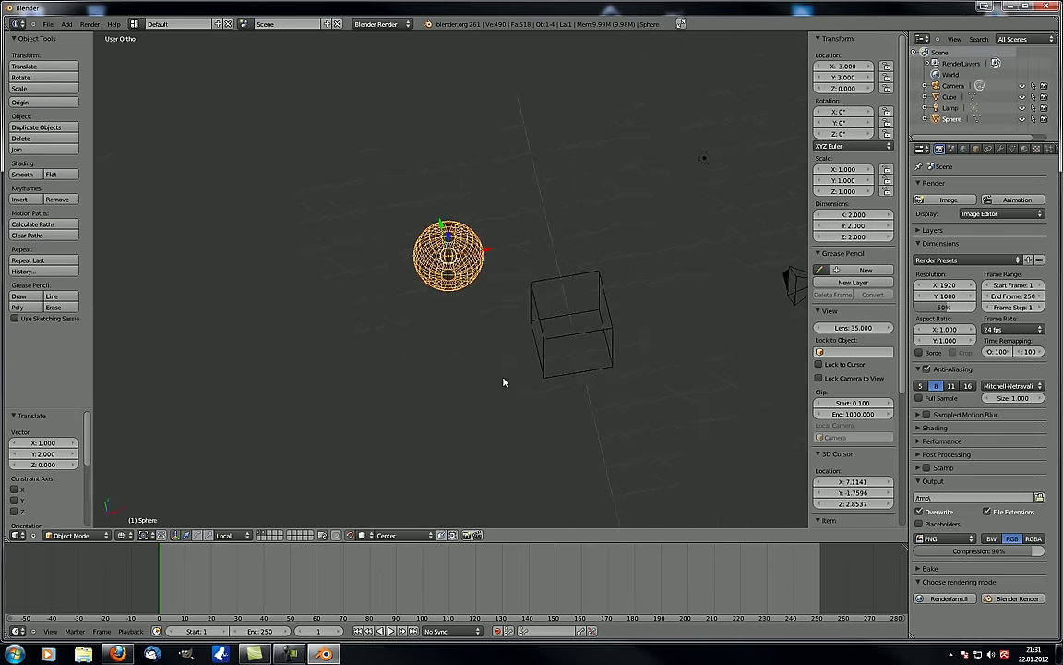
{"action": "key", "text": "g"}
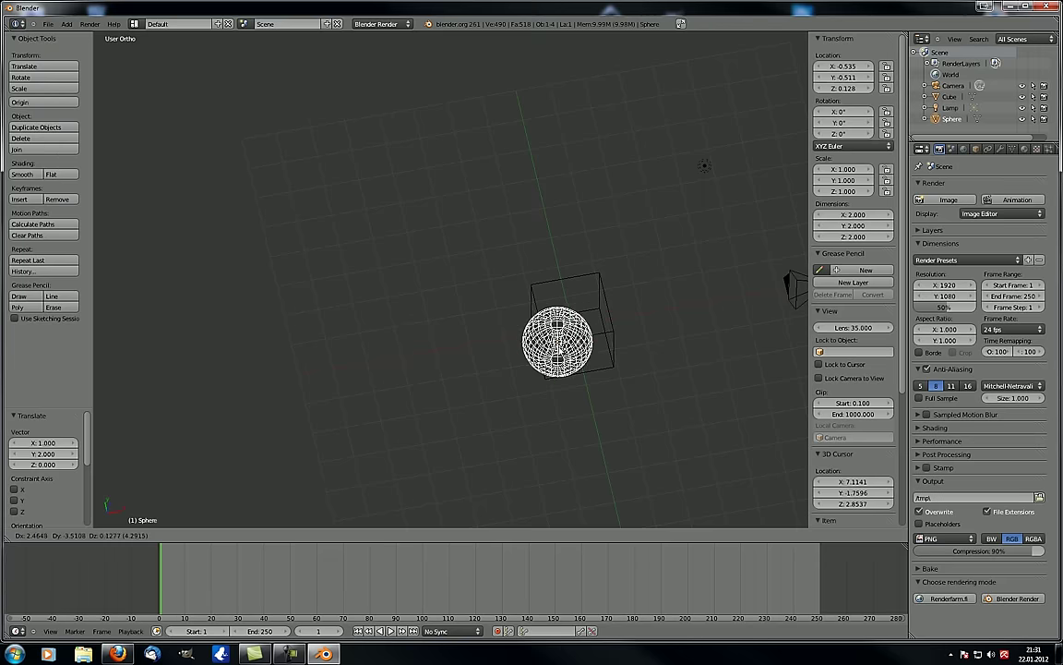
{"action": "right_click", "coordinate": [557, 354]}
Set the snap target to Closest and try snapping the sphere's nearest side to the cube.
{"action": "left_click", "coordinate": [398, 534]}
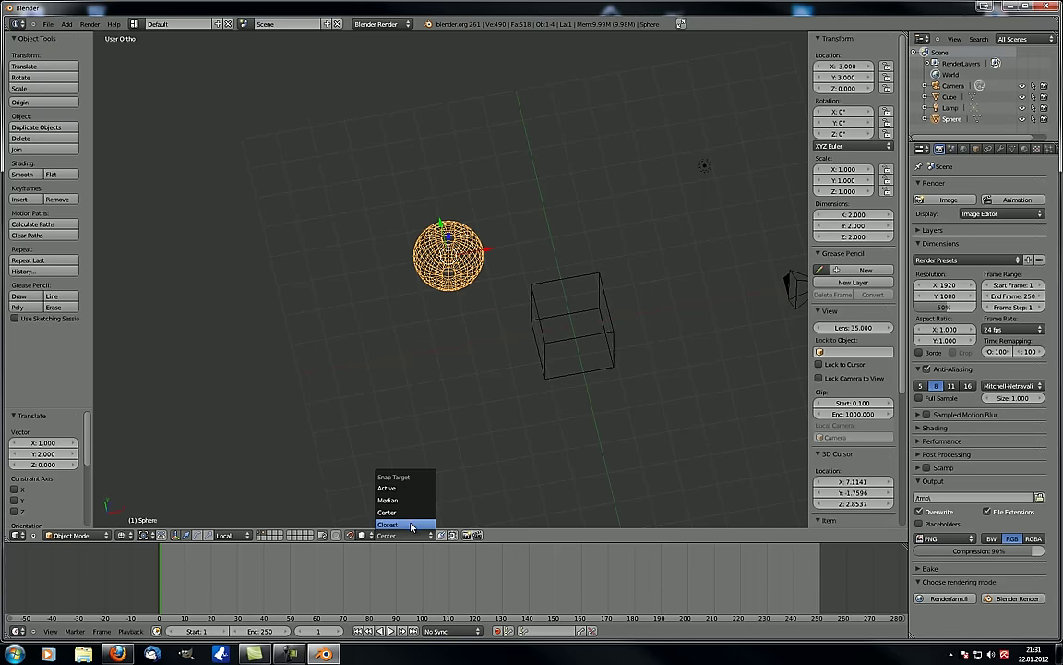
{"action": "left_click", "coordinate": [414, 523]}
{"action": "key", "text": "g"}
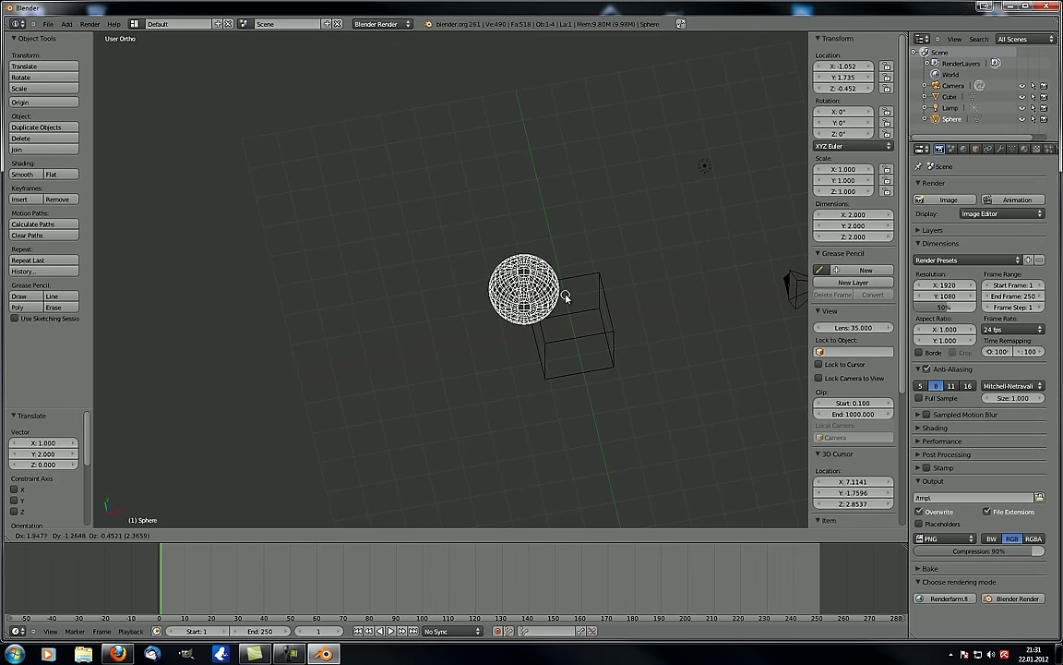
{"action": "right_click", "coordinate": [571, 304]}
Set the snap target back to Center and try moving the sphere inside the cube again.
{"action": "left_click", "coordinate": [397, 536]}
{"action": "left_click", "coordinate": [398, 512]}
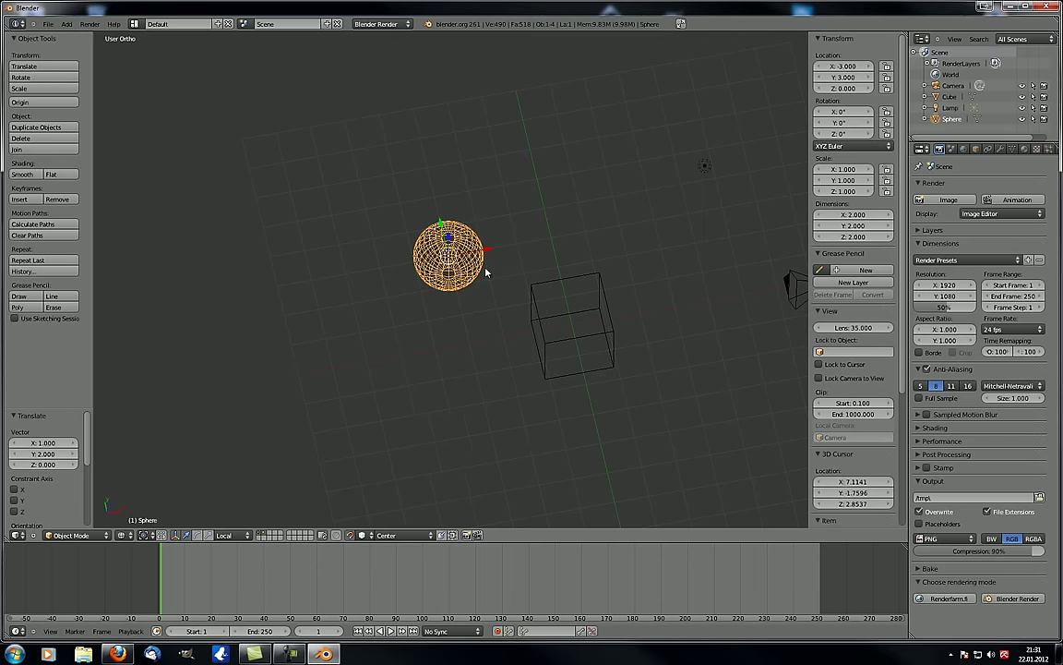
{"action": "key", "text": "g"}
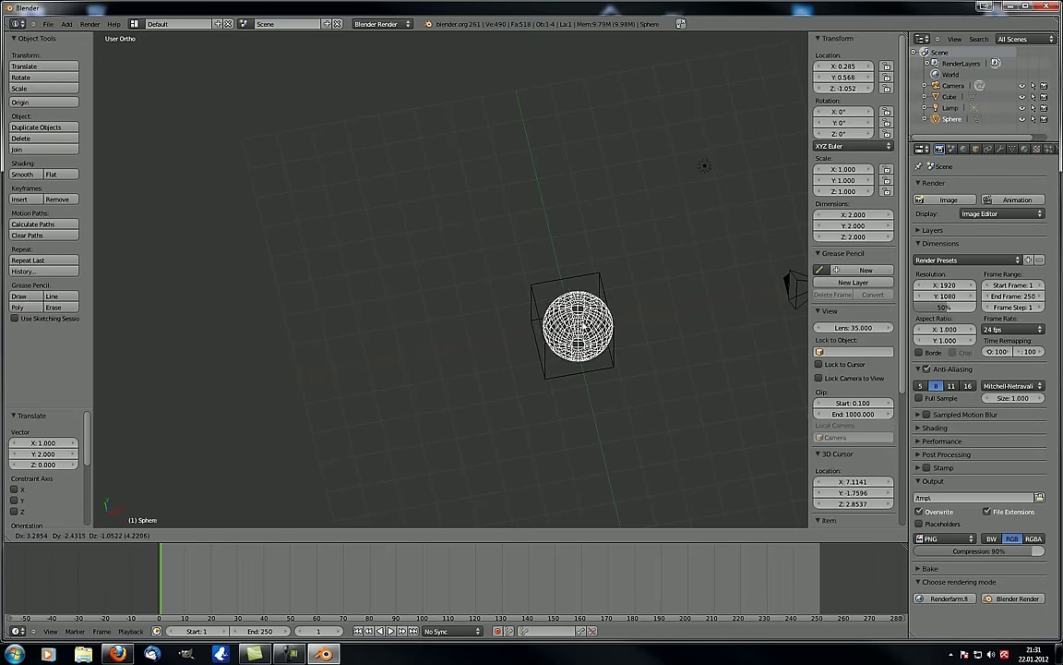
{"action": "right_click", "coordinate": [481, 449]}
Set the snap element to Vertex, try the sphere around the cube, and place it away from the cube at about X -4.352, Y 4.114, Z 0.126.
{"action": "middle_click_drag", "start_coordinate": [482, 449], "coordinate": [519, 414]}
{"action": "scroll", "coordinate": [575, 362], "scroll_direction": "up", "scroll_amount": 3}
{"action": "middle_click_drag", "start_coordinate": [596, 351], "coordinate": [563, 376]}
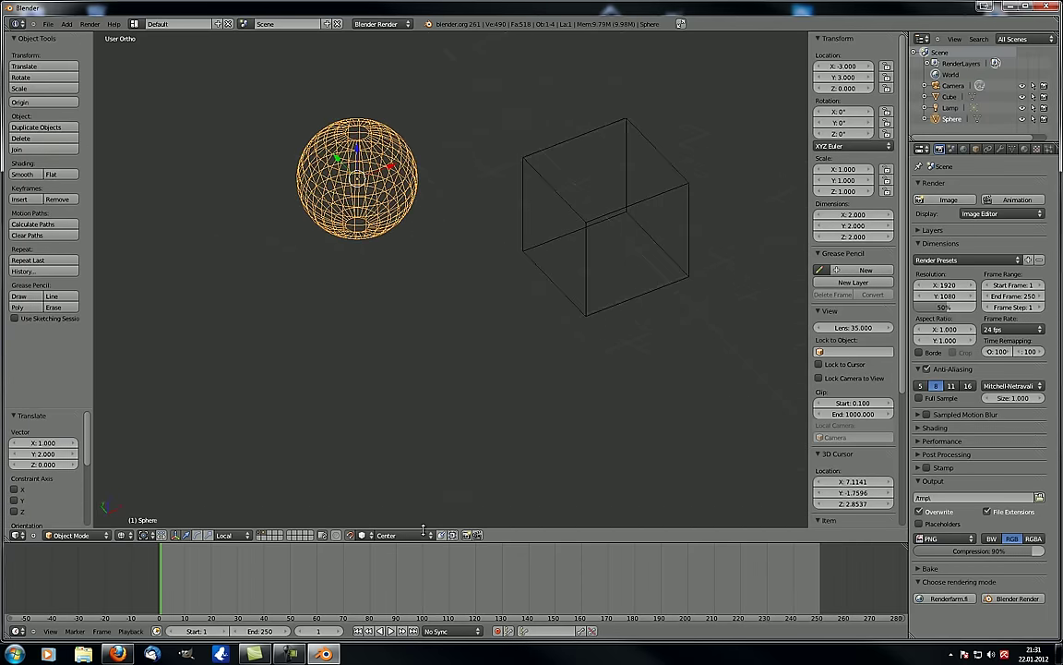
{"action": "left_click", "coordinate": [423, 532]}
{"action": "left_click", "coordinate": [364, 536]}
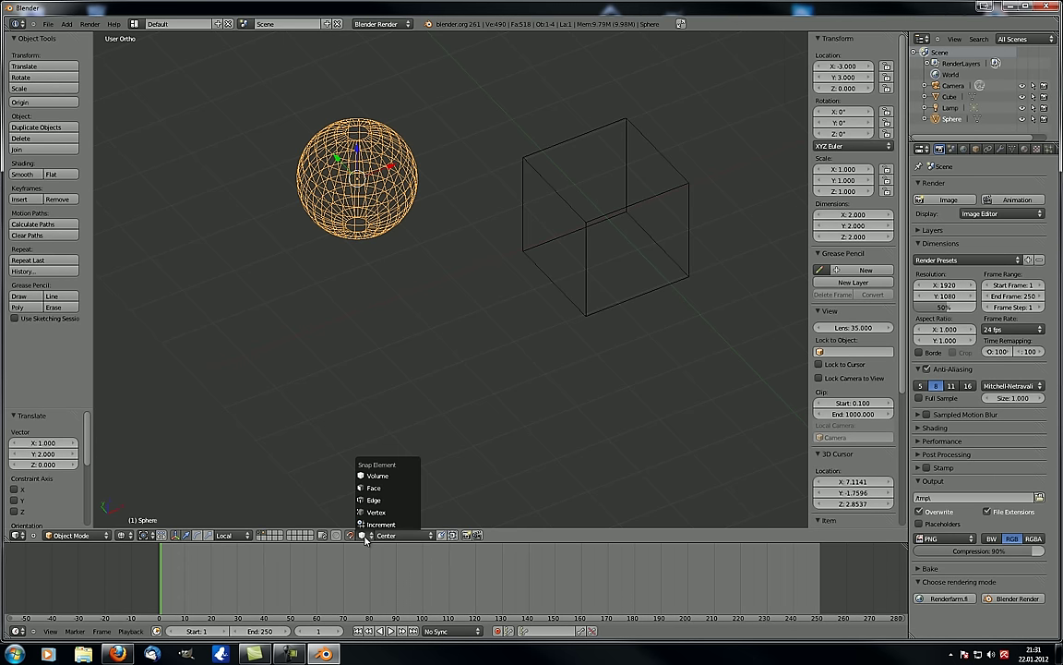
{"action": "left_click", "coordinate": [388, 514]}
{"action": "middle_click_drag", "start_coordinate": [367, 402], "coordinate": [381, 362]}
{"action": "key", "text": "g"}
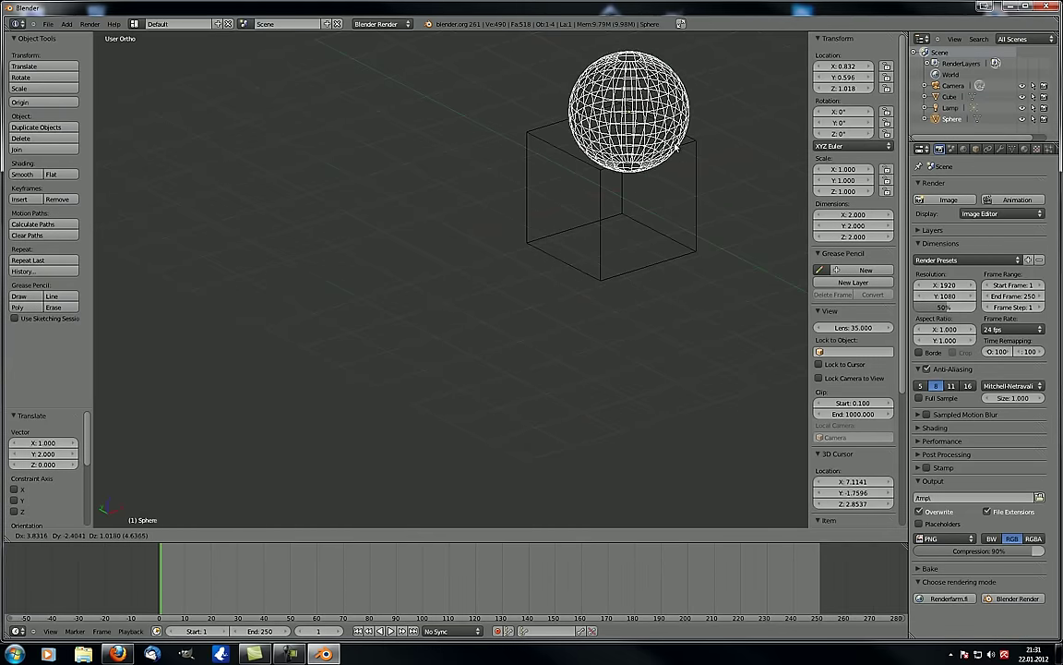
{"action": "left_click", "coordinate": [292, 199]}
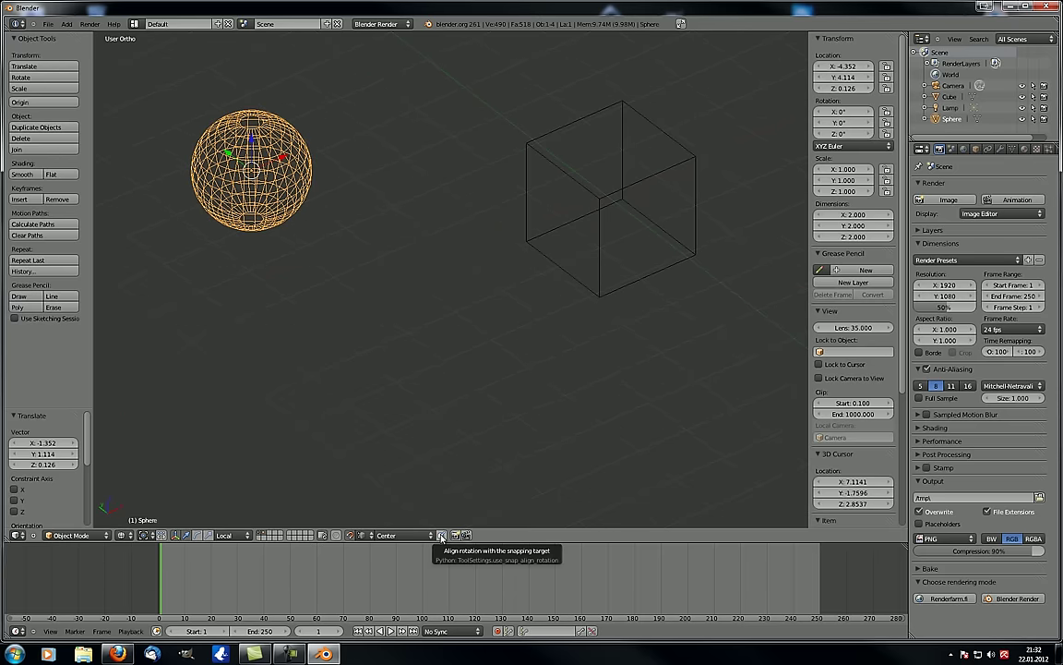
Turn on rotation alignment with the snapping target and try snapping the sphere to the cube's vertices.
{"action": "left_click", "coordinate": [442, 536]}
{"action": "key", "text": "g"}
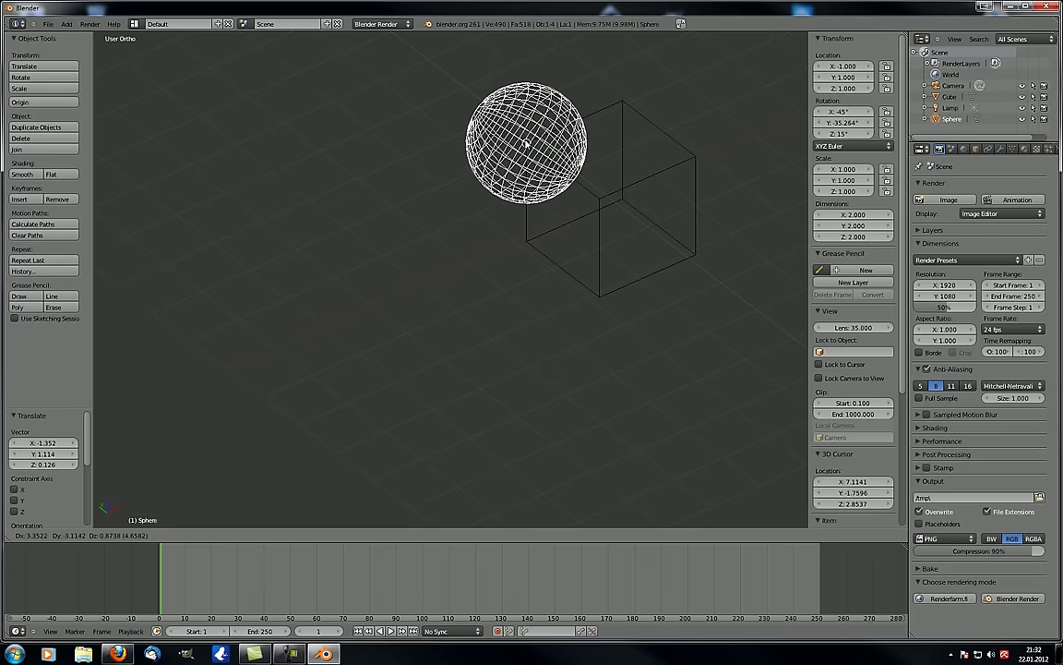
{"action": "right_click", "coordinate": [625, 105]}
{"action": "middle_click_drag", "start_coordinate": [667, 171], "coordinate": [628, 194]}
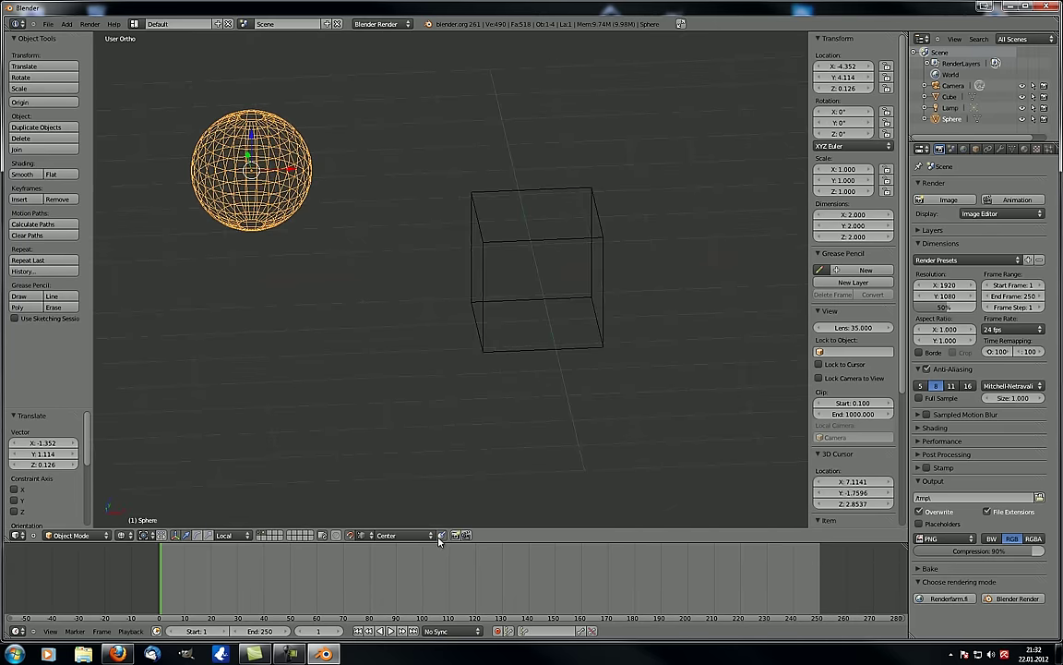
Try moving the sphere towards the cube with rotation alignment off and on, snapping it to the cube's corner vertices.
{"action": "middle_click_drag", "start_coordinate": [340, 299], "coordinate": [372, 287]}
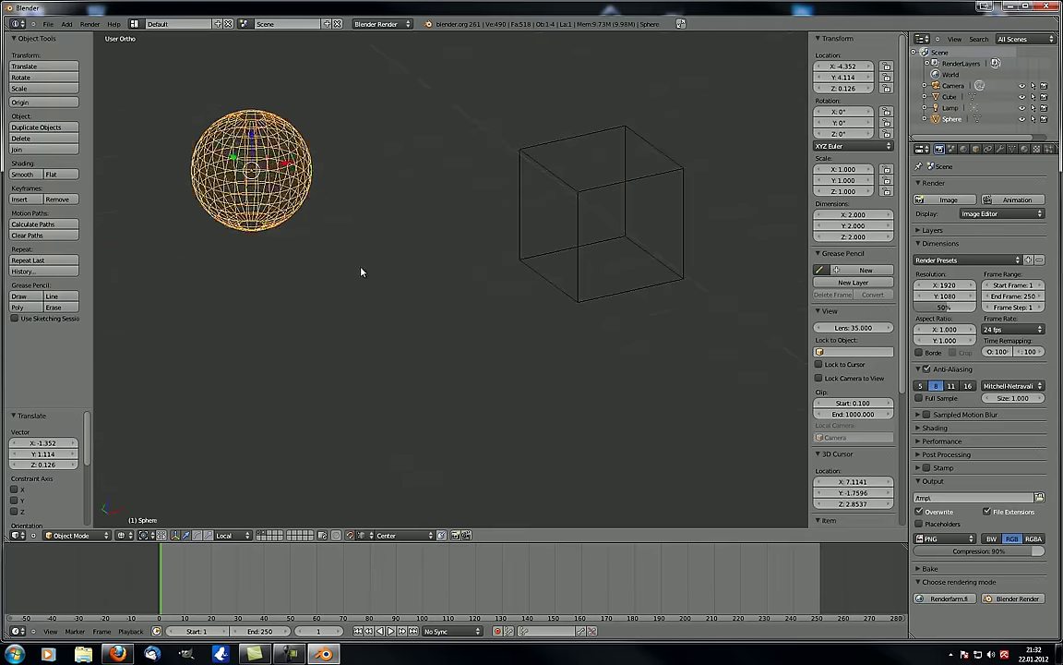
{"action": "key", "text": "g"}
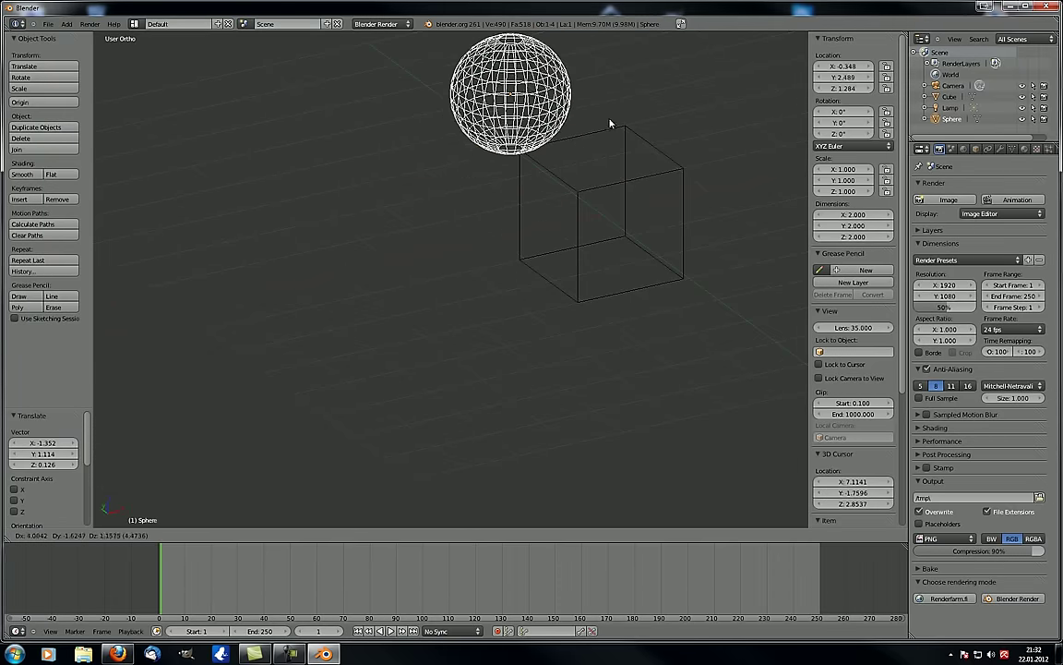
{"action": "left_click", "coordinate": [351, 148]}
{"action": "key", "text": "g"}
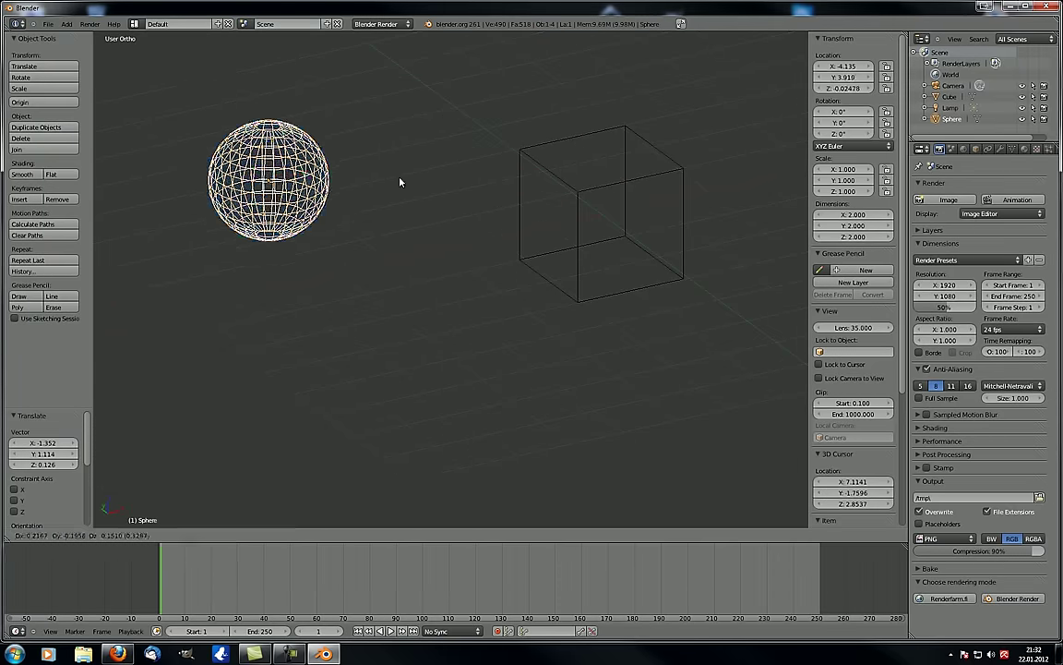
{"action": "right_click", "coordinate": [402, 283]}
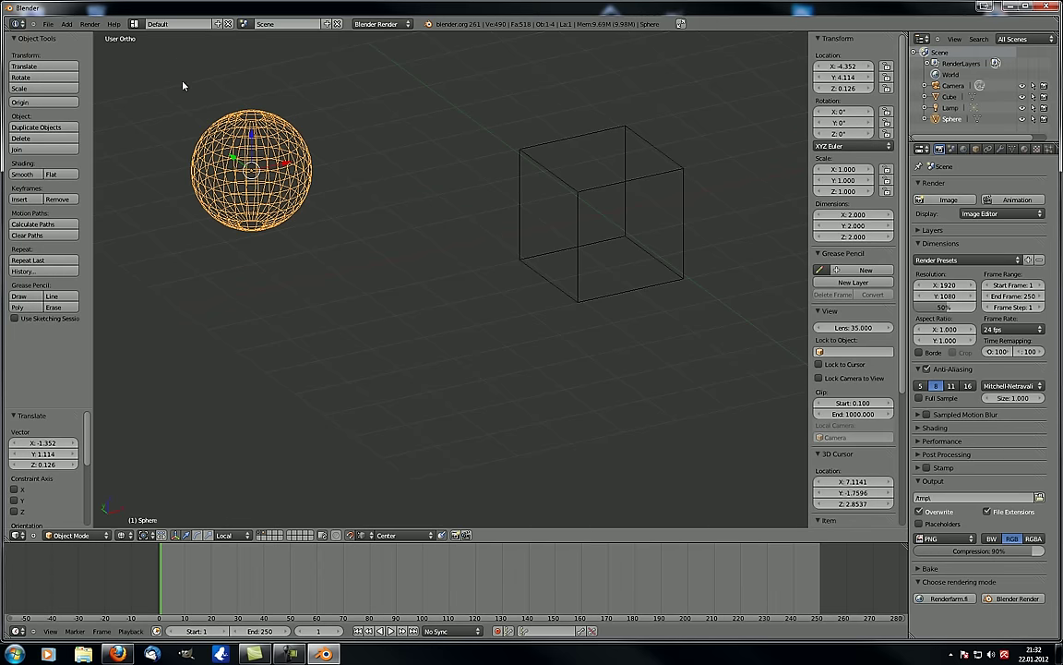
{"action": "key", "text": "g"}
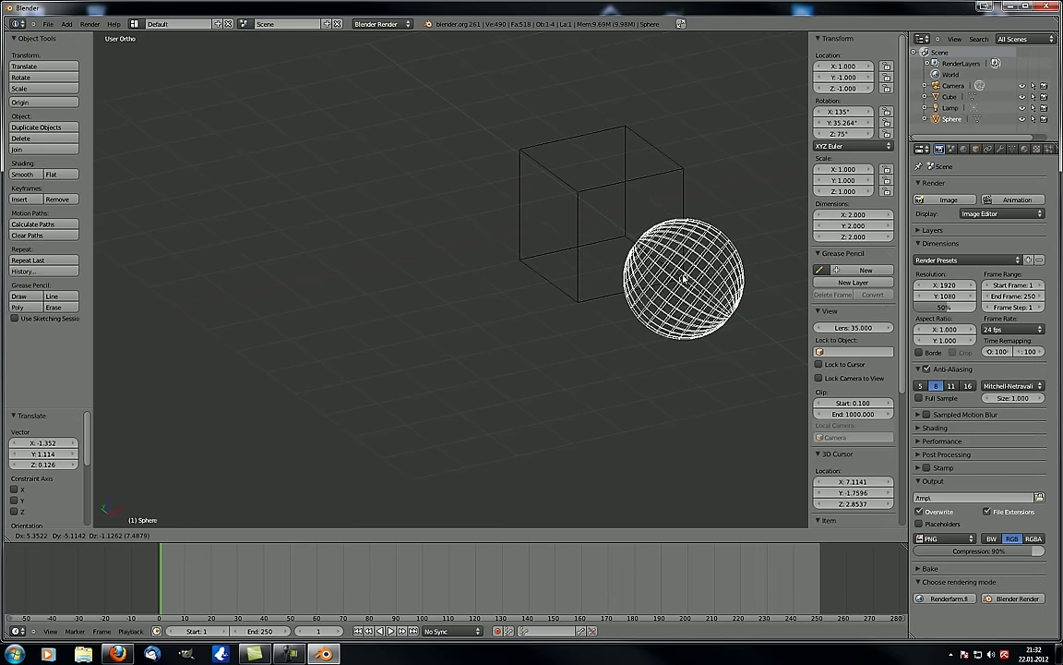
{"action": "key", "text": "Escape"}
Set the snap element to Face and try snapping the sphere onto the cube's faces with and without snapping active.
{"action": "left_click", "coordinate": [387, 539]}
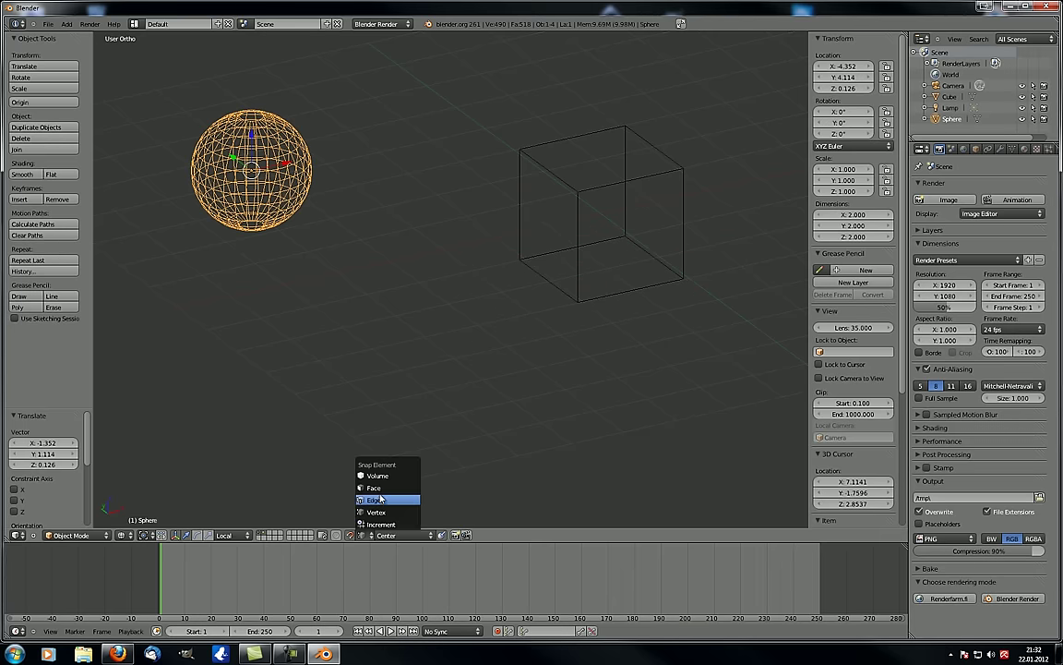
{"action": "left_click", "coordinate": [379, 496]}
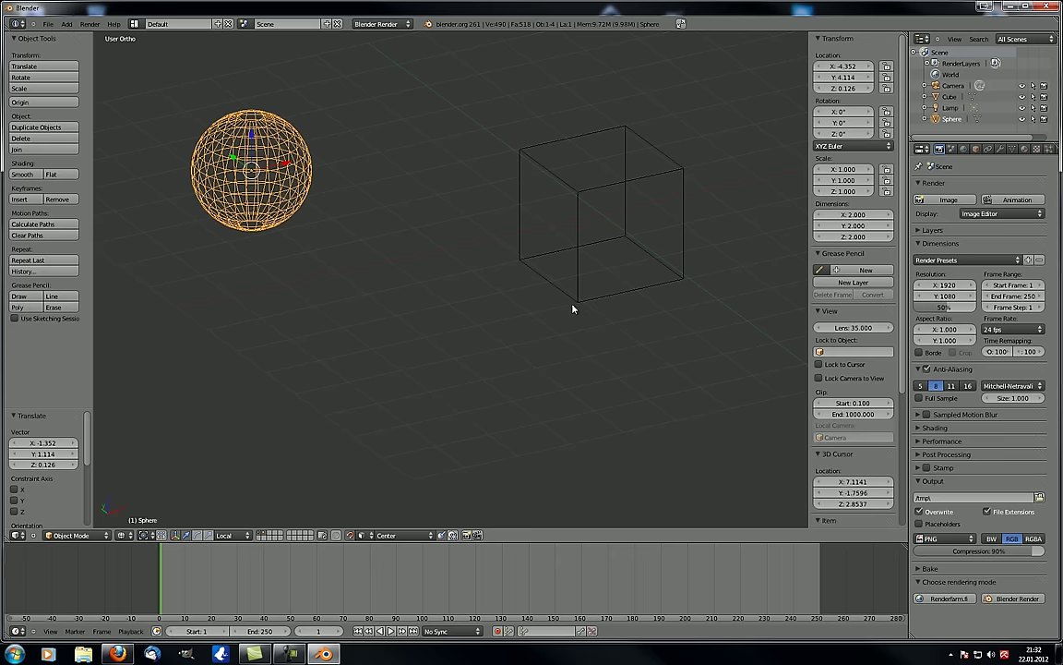
{"action": "key", "text": "g"}
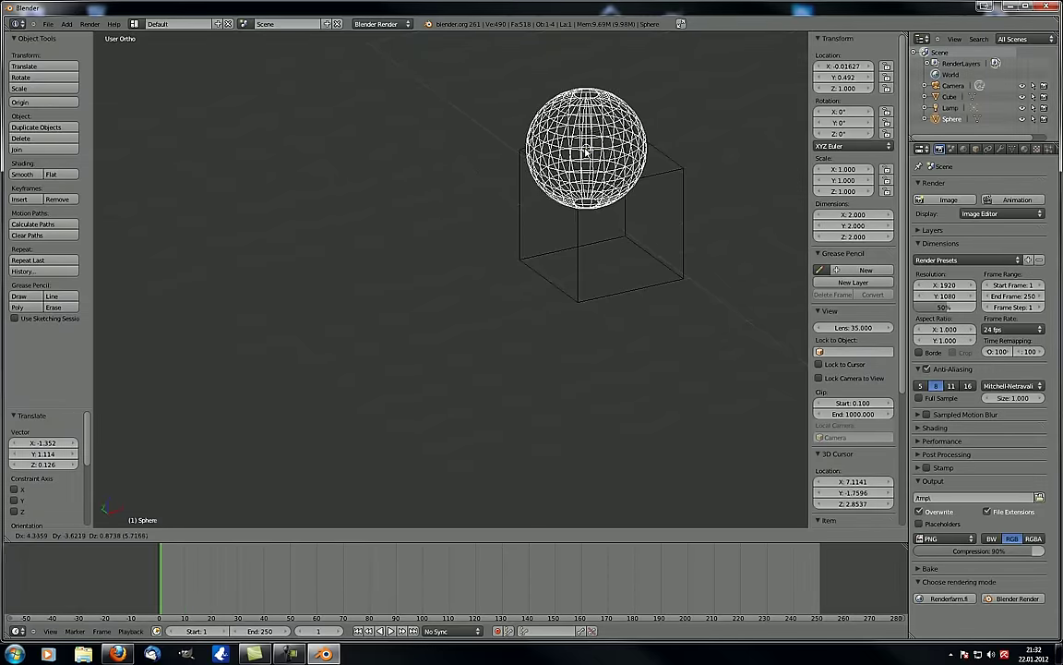
{"action": "key", "text": "ctrl"}
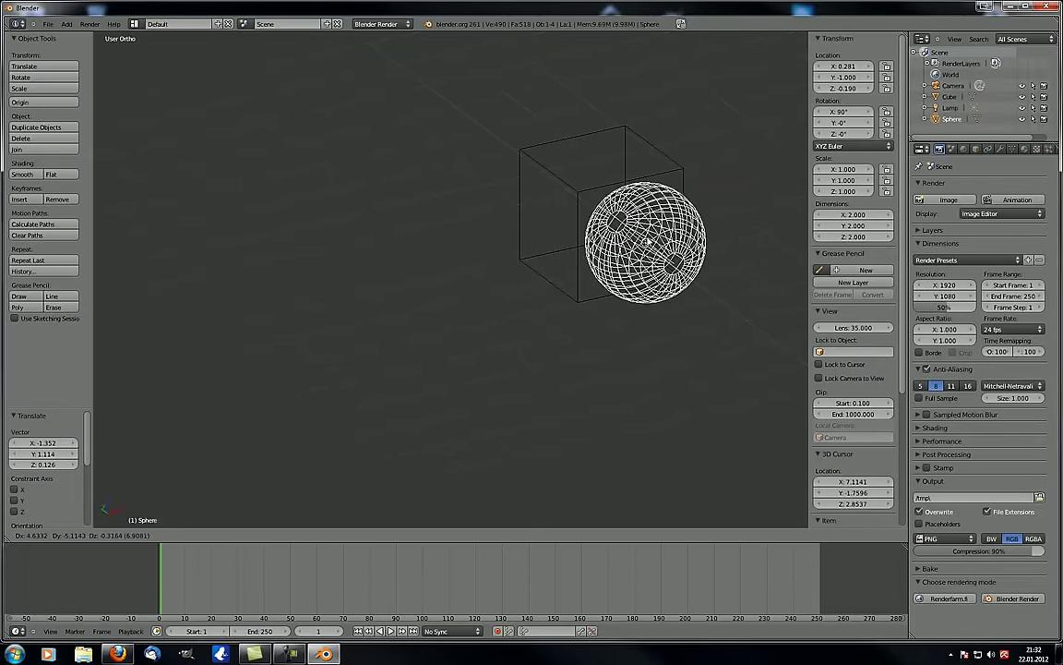
{"action": "right_click", "coordinate": [379, 300]}
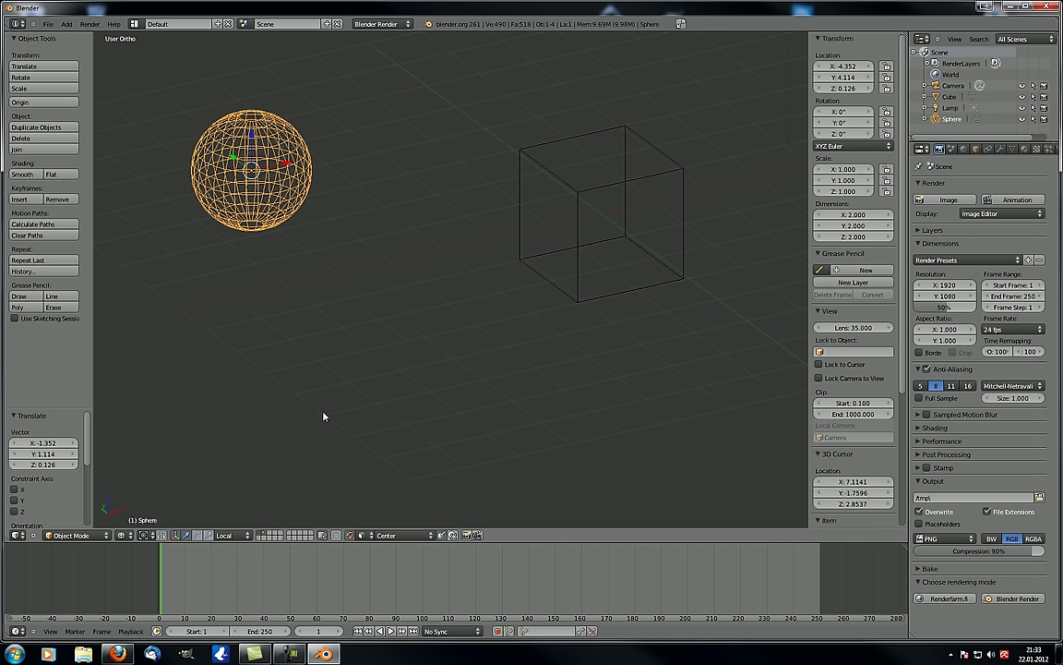
Set the snap element to Edge and try sliding the sphere along the cube's edges with rotation alignment on.
{"action": "left_click", "coordinate": [361, 535]}
{"action": "left_click", "coordinate": [364, 537]}
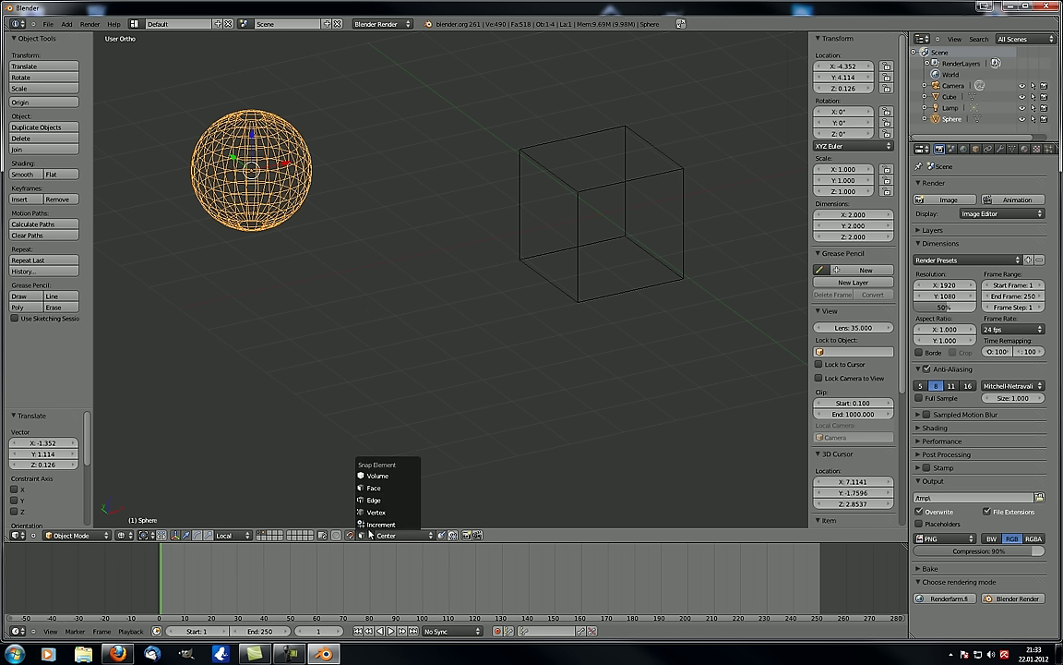
{"action": "left_click", "coordinate": [379, 503]}
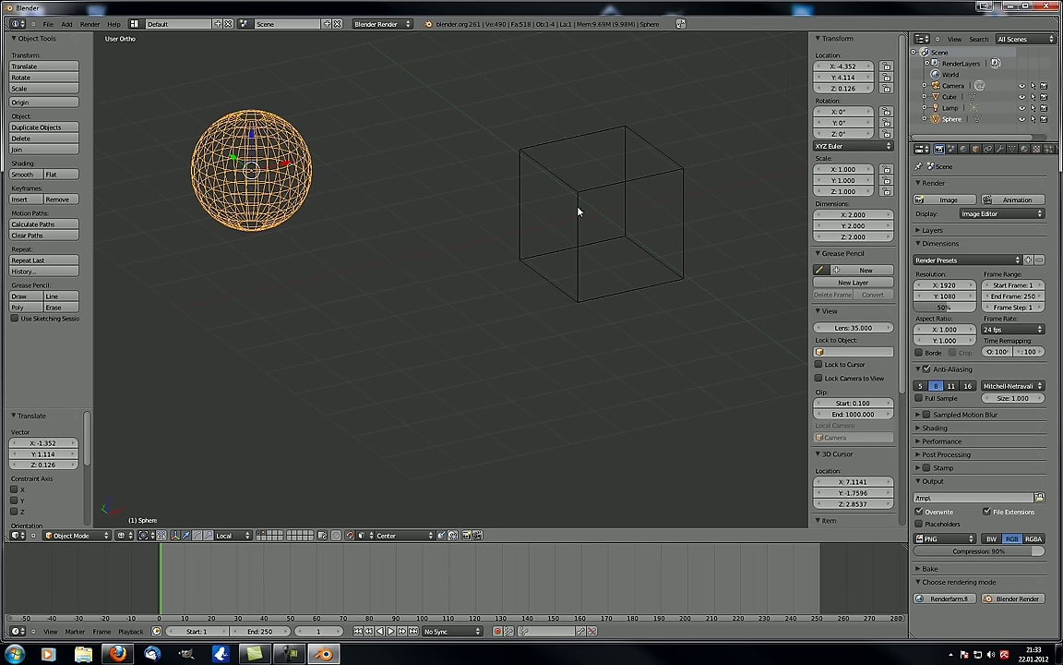
{"action": "left_click", "coordinate": [403, 536]}
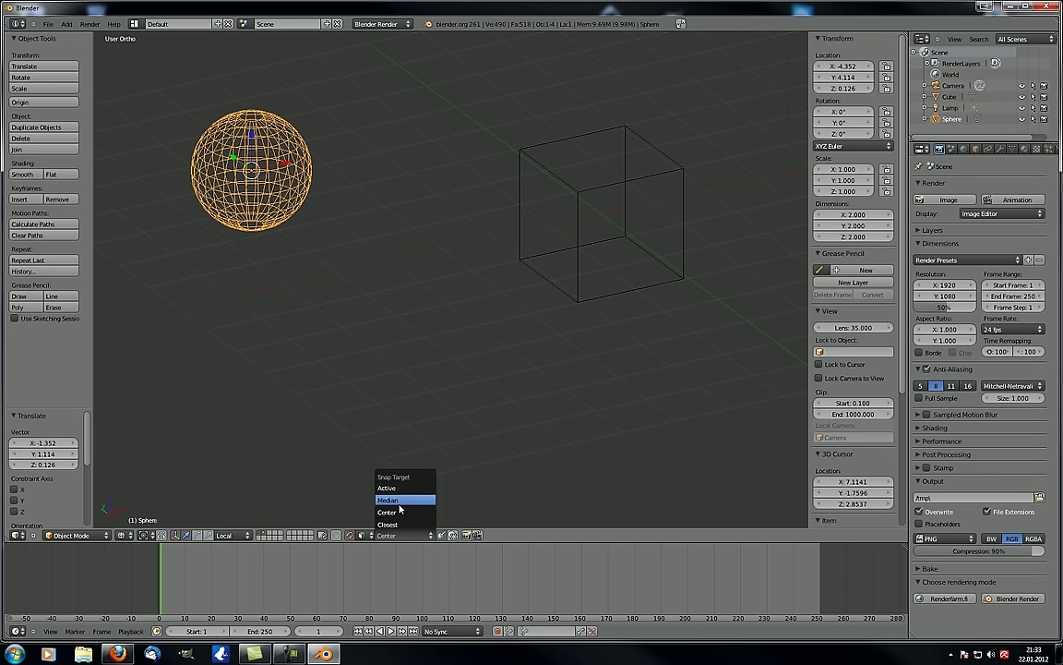
{"action": "left_click", "coordinate": [364, 537]}
{"action": "left_click", "coordinate": [374, 500]}
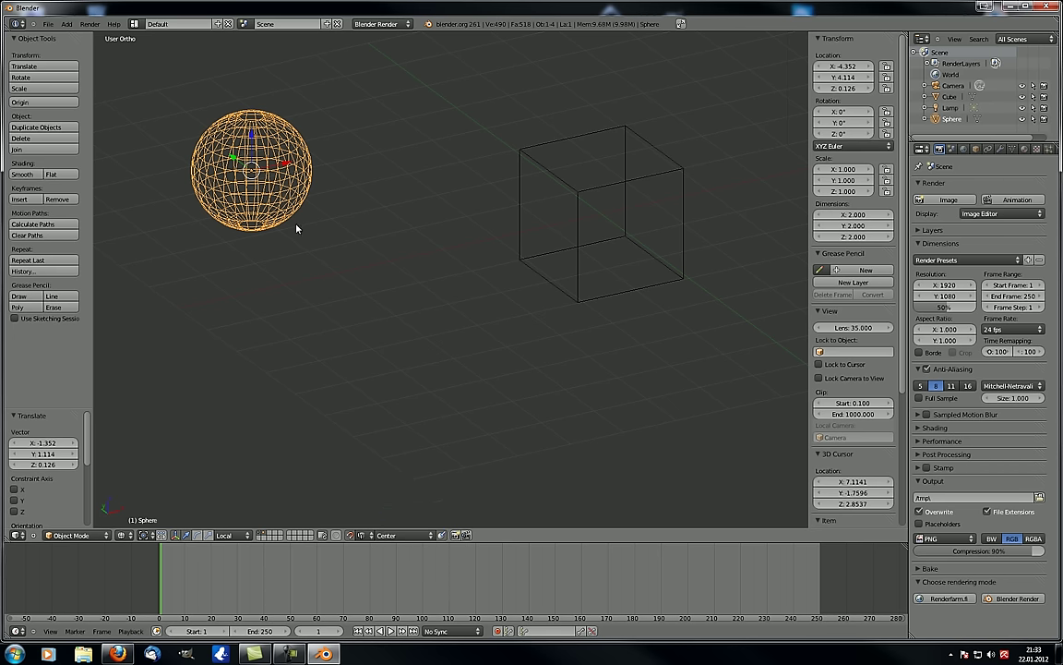
{"action": "key", "text": "g"}
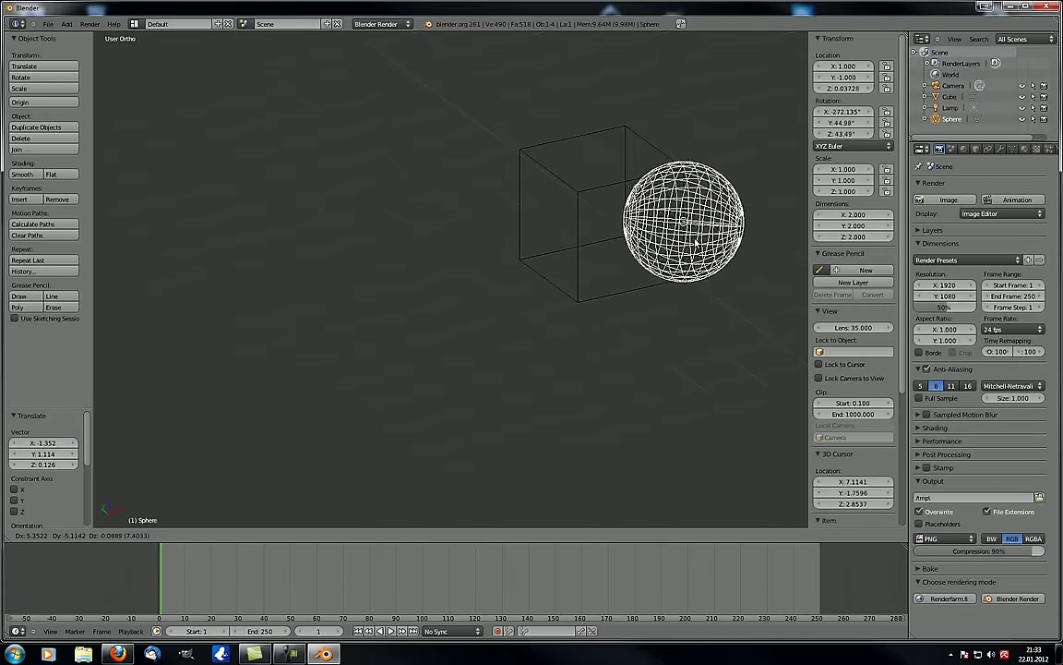
{"action": "key", "text": "Escape"}
Turn off rotation alignment and snapping, and set the snap element back to Increment.
{"action": "middle_click_drag", "start_coordinate": [578, 277], "coordinate": [527, 323]}
{"action": "scroll", "coordinate": [525, 320], "scroll_direction": "down", "scroll_amount": 4}
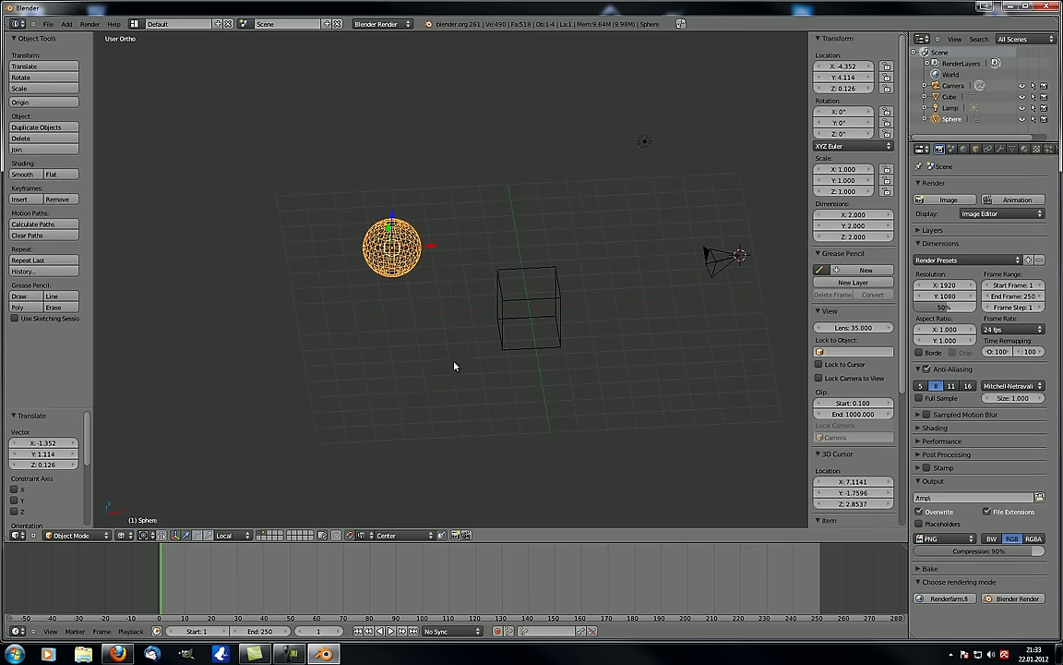
{"action": "middle_click_drag", "start_coordinate": [453, 366], "coordinate": [491, 347]}
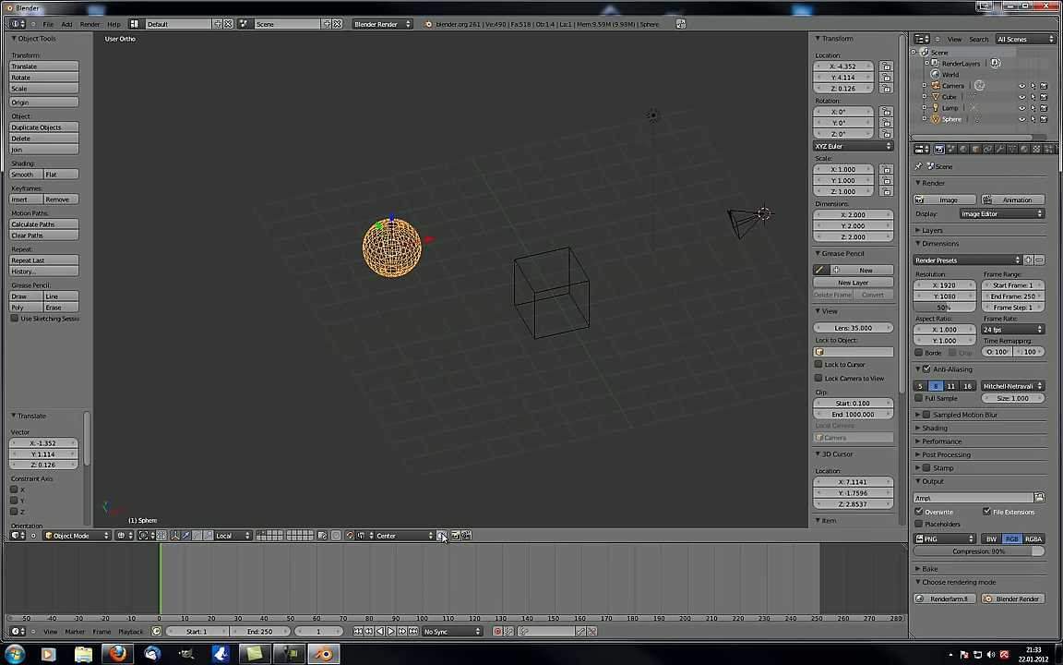
{"action": "left_click", "coordinate": [351, 536]}
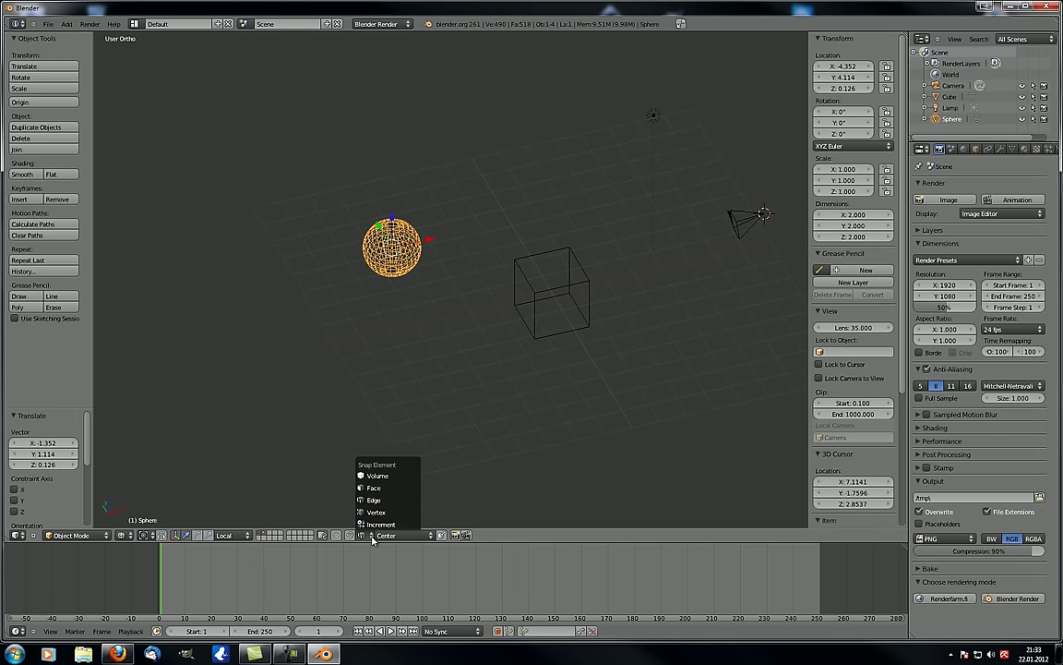
{"action": "left_click", "coordinate": [383, 522]}
{"action": "scroll", "coordinate": [505, 379], "scroll_direction": "down", "scroll_amount": 3}
{"action": "middle_click_drag", "start_coordinate": [505, 379], "coordinate": [536, 341]}
{"action": "scroll", "coordinate": [536, 341], "scroll_direction": "up", "scroll_amount": 3}
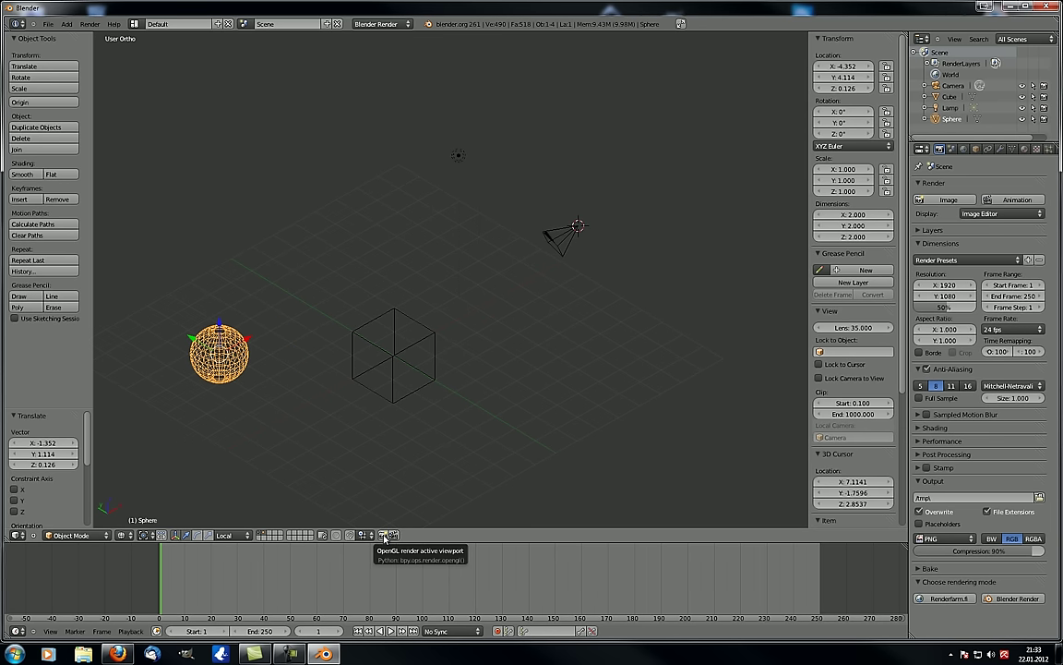
Switch to the camera view, render the scene as a still image, and return to the 3D view.
{"action": "middle_click_drag", "start_coordinate": [444, 408], "coordinate": [145, 225]}
{"action": "left_click", "coordinate": [92, 24]}
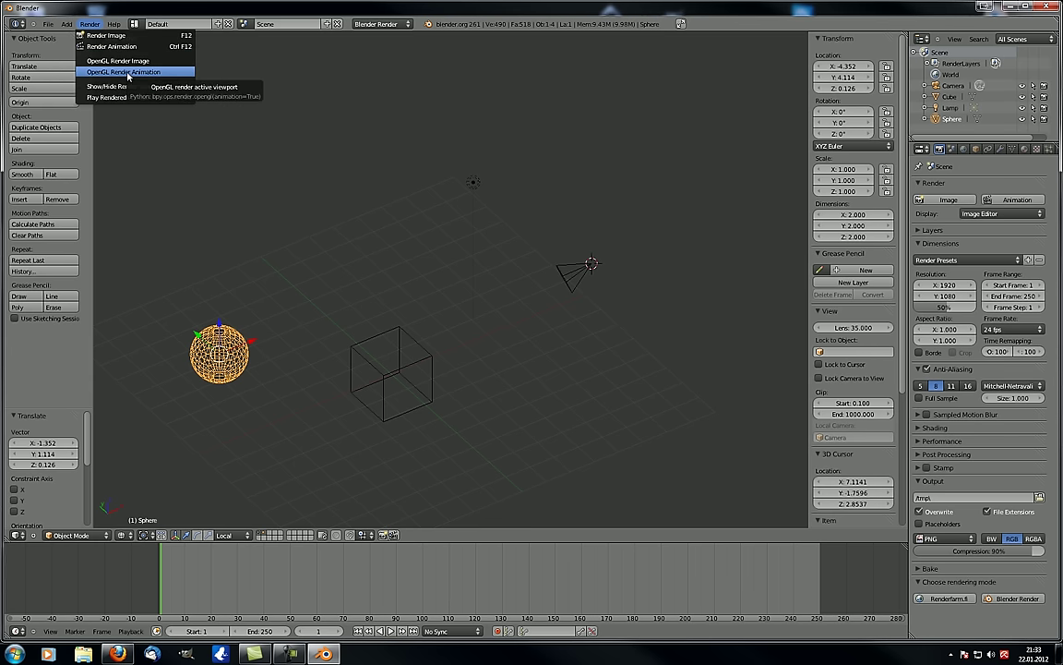
{"action": "middle_click_drag", "start_coordinate": [231, 312], "coordinate": [319, 314]}
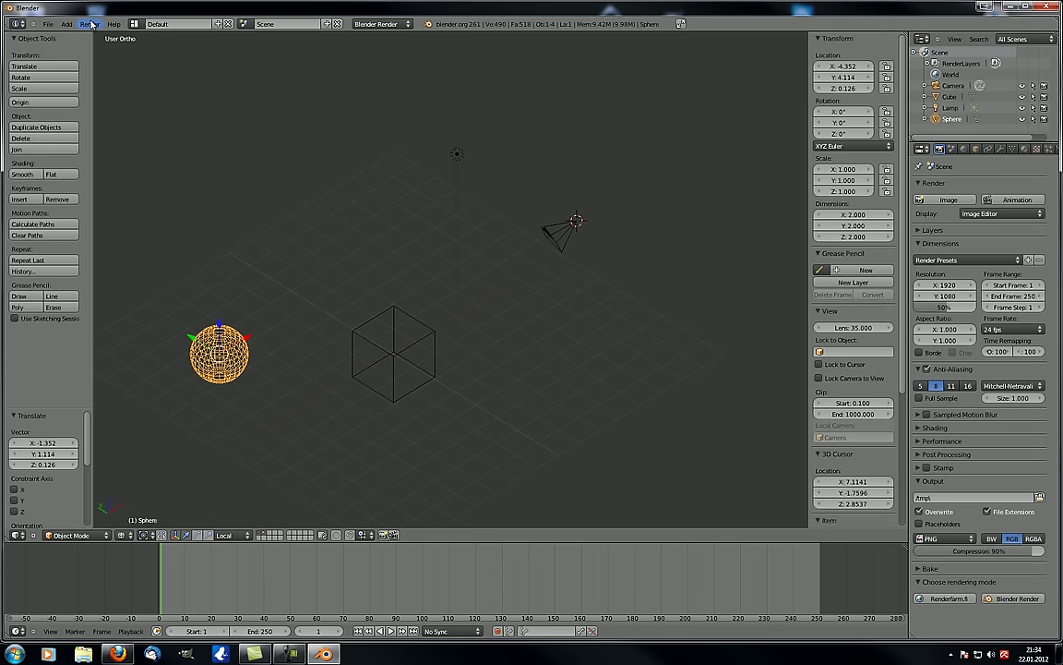
{"action": "left_click", "coordinate": [90, 25]}
{"action": "middle_click_drag", "start_coordinate": [346, 213], "coordinate": [367, 250]}
{"action": "key", "text": "KP_0"}
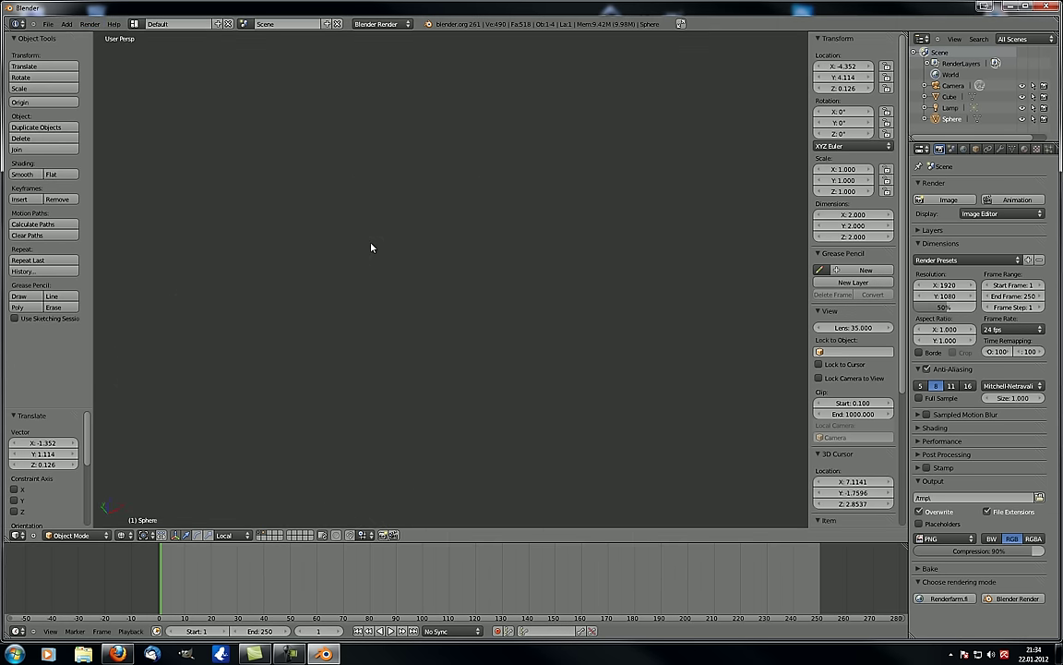
{"action": "left_click", "coordinate": [95, 24]}
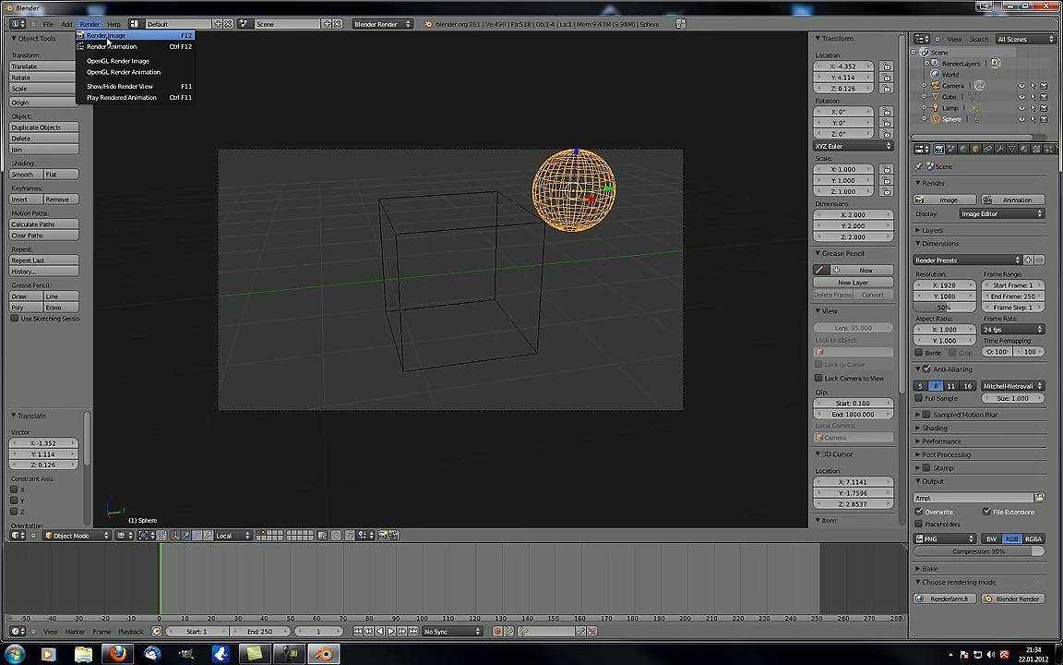
{"action": "left_click", "coordinate": [110, 34]}
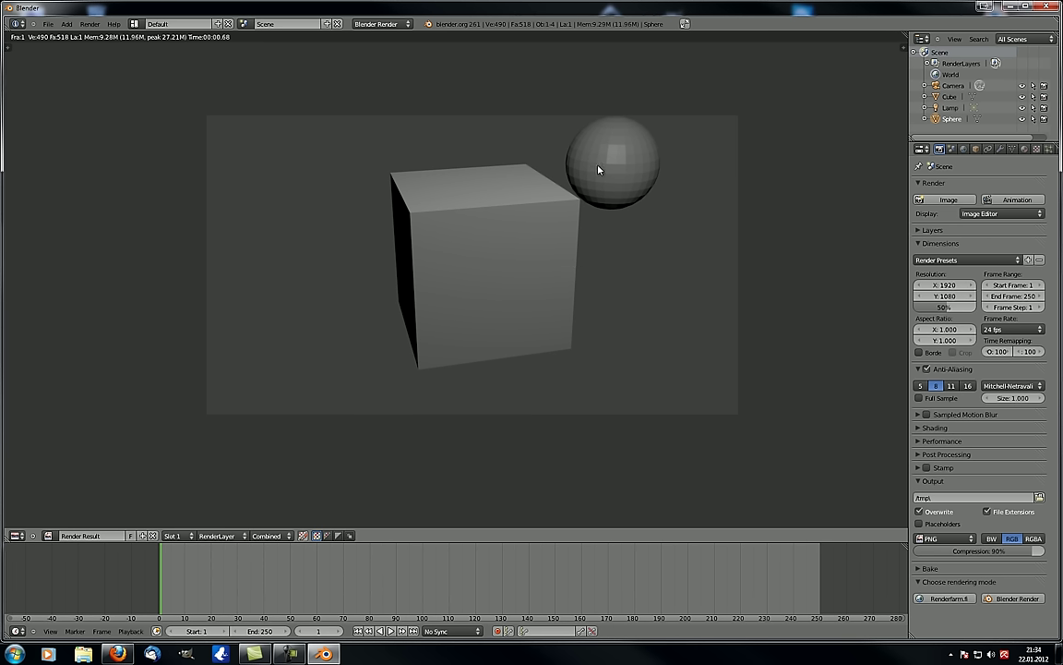
{"action": "key", "text": "Escape"}
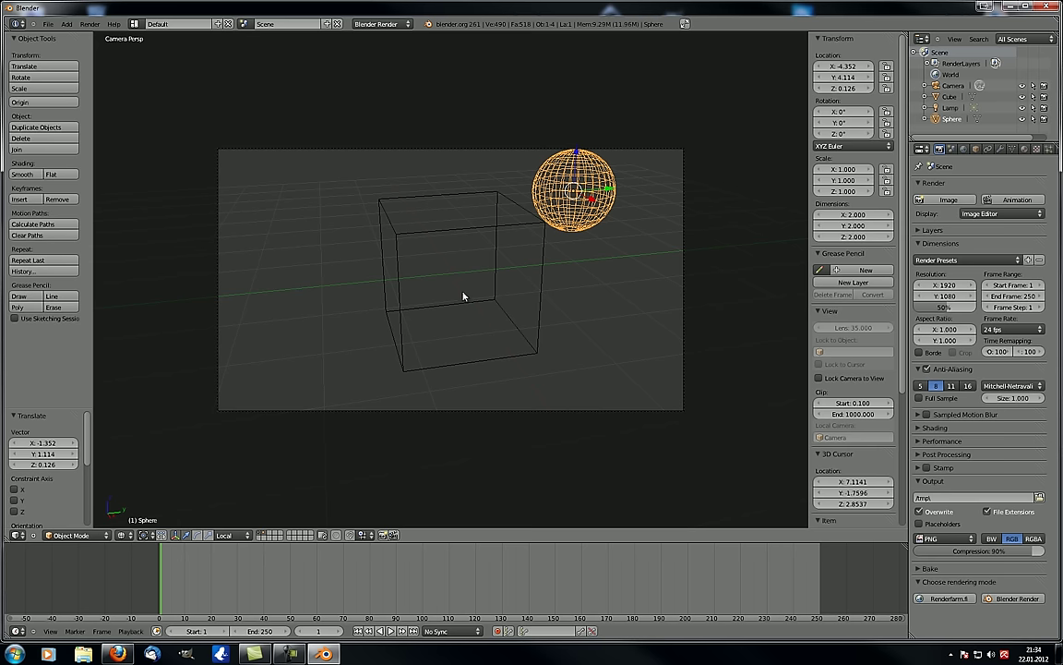
Make an OpenGL render image of the wireframe camera view and return to the 3D view.
{"action": "left_click", "coordinate": [90, 24]}
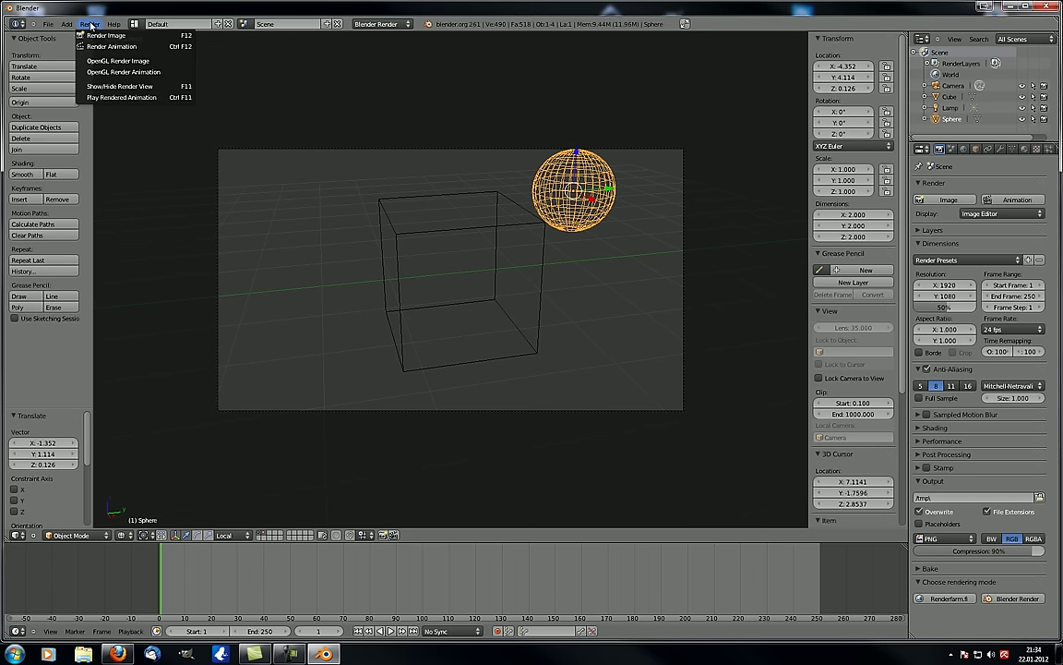
{"action": "left_click", "coordinate": [118, 61]}
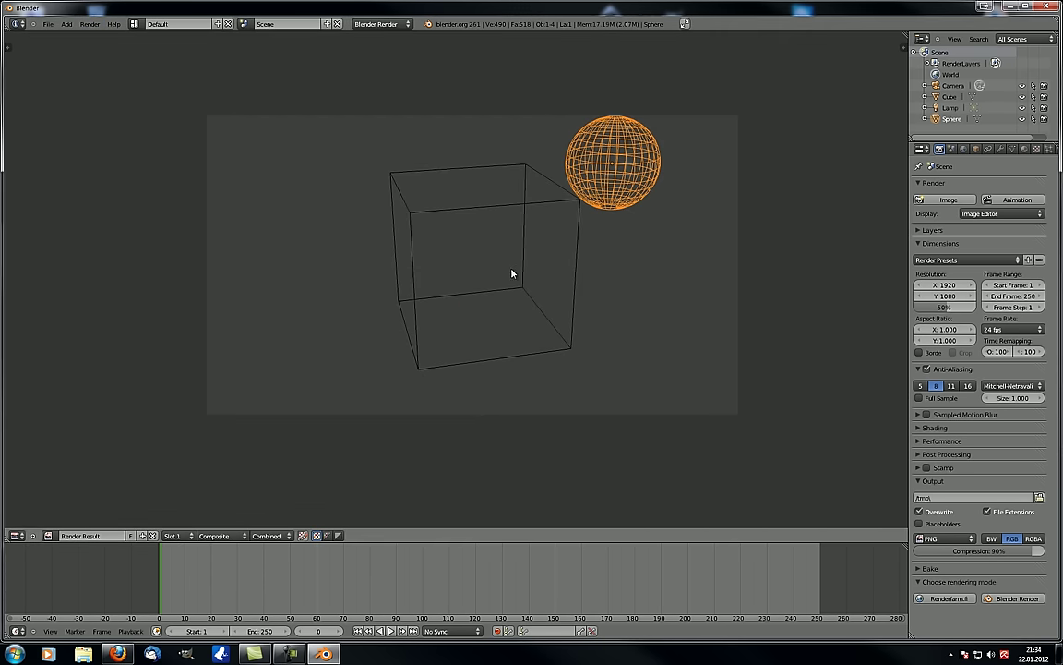
{"action": "key", "text": "Escape"}
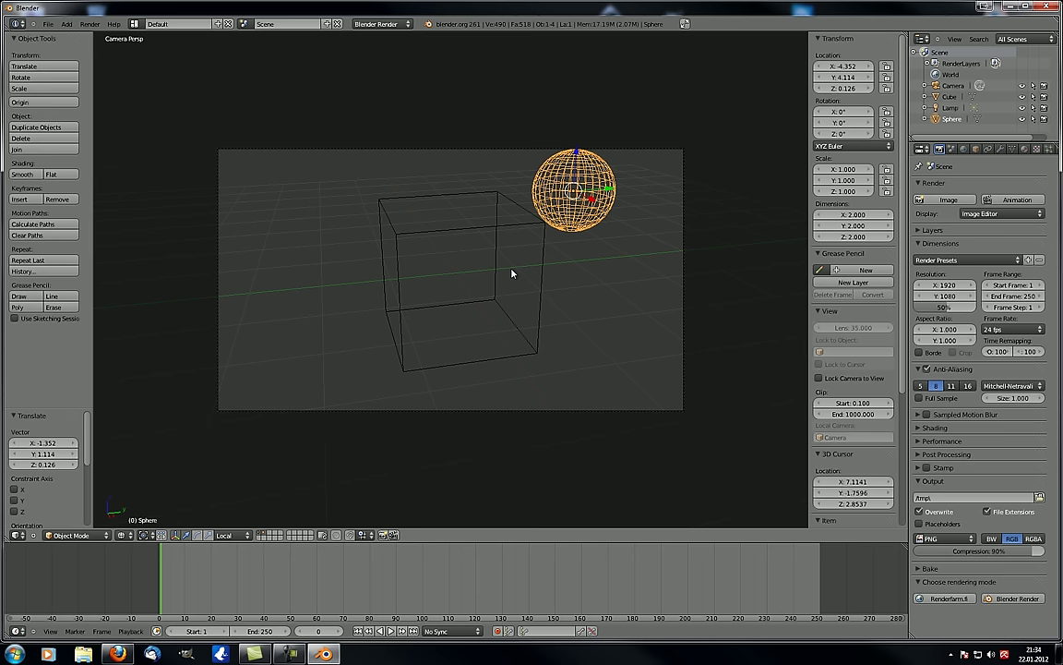
Switch the viewport to textured shading and compare a regular image render with an OpenGL render of the camera view.
{"action": "left_click", "coordinate": [130, 537]}
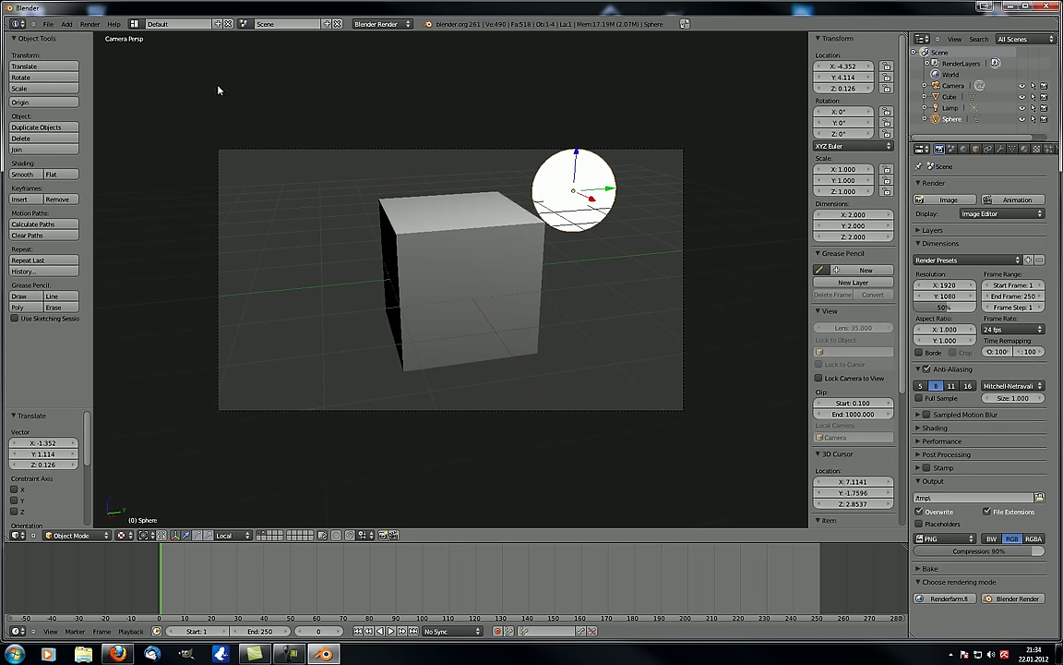
{"action": "left_click", "coordinate": [90, 23]}
{"action": "left_click", "coordinate": [103, 36]}
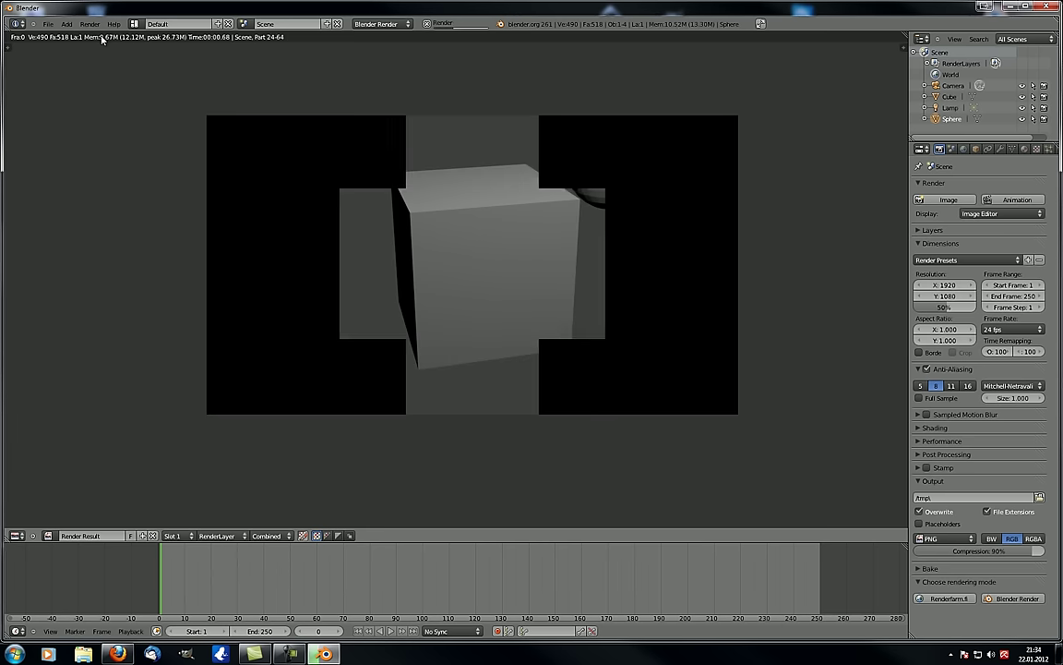
{"action": "key", "text": "Escape"}
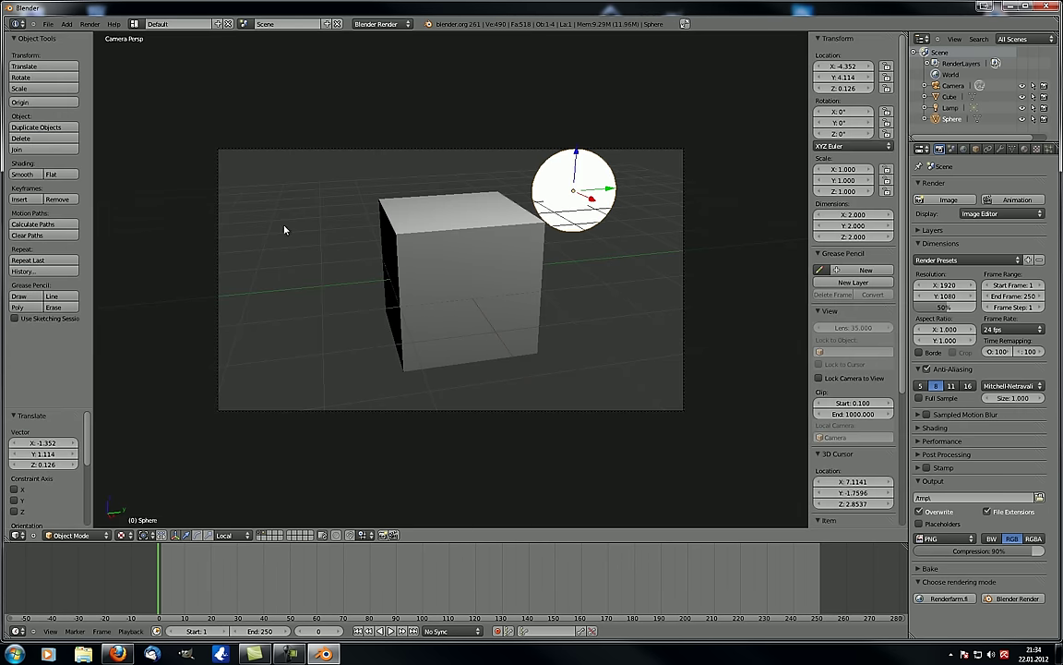
{"action": "left_click", "coordinate": [89, 23]}
{"action": "key", "text": "F12"}
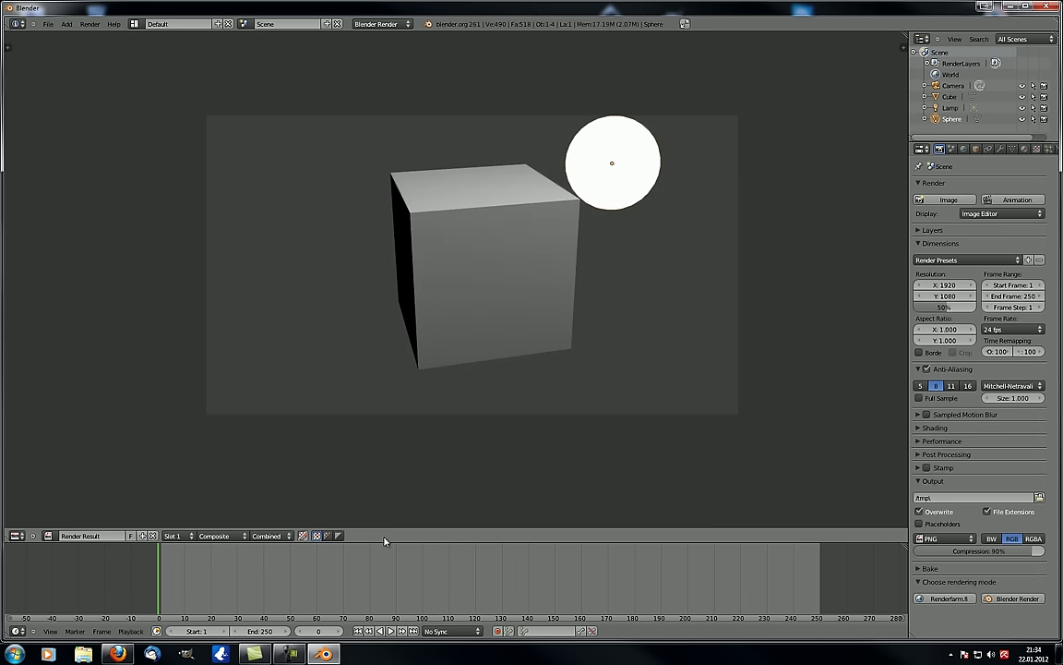
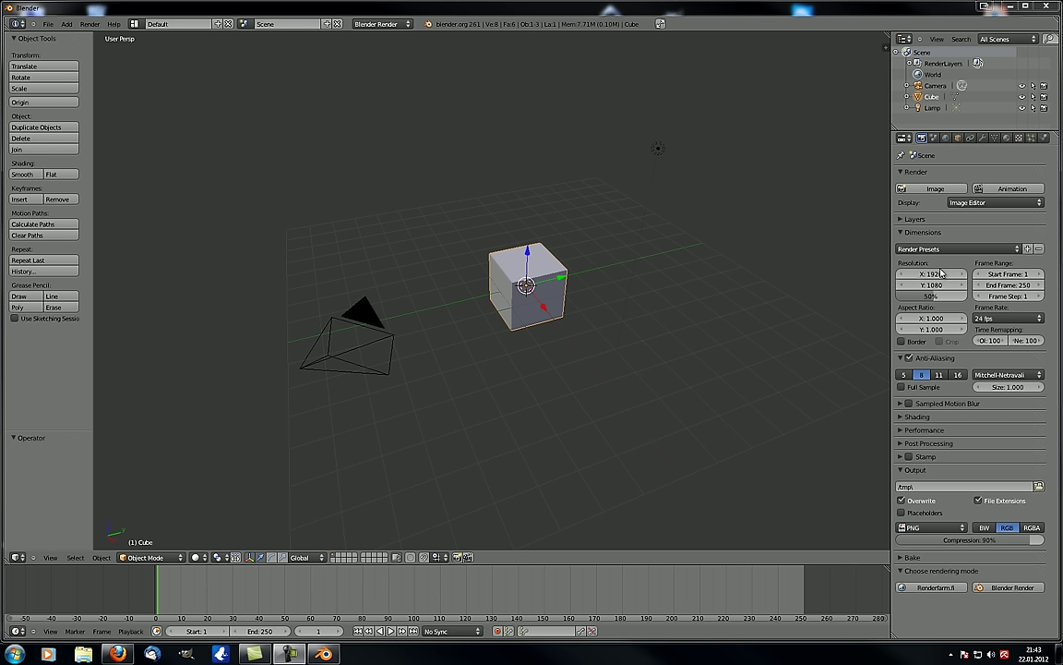
Look through the 3D view's commands for standard viewpoints, tool shelf and properties display, and navigation.
{"action": "middle_click_drag", "start_coordinate": [591, 305], "coordinate": [452, 318]}
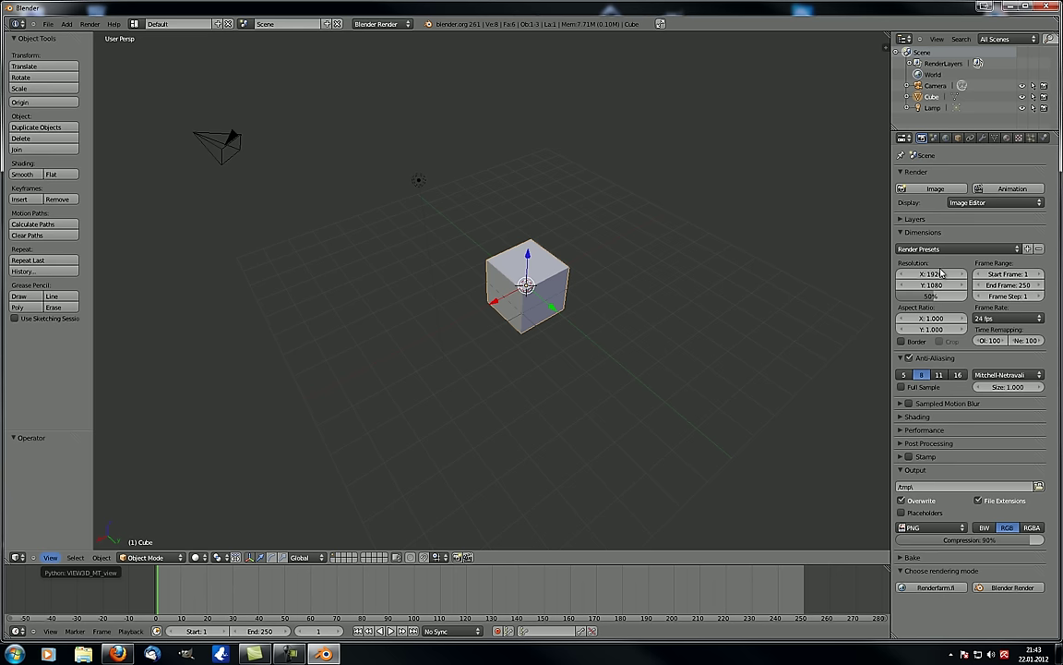
{"action": "left_click", "coordinate": [50, 557]}
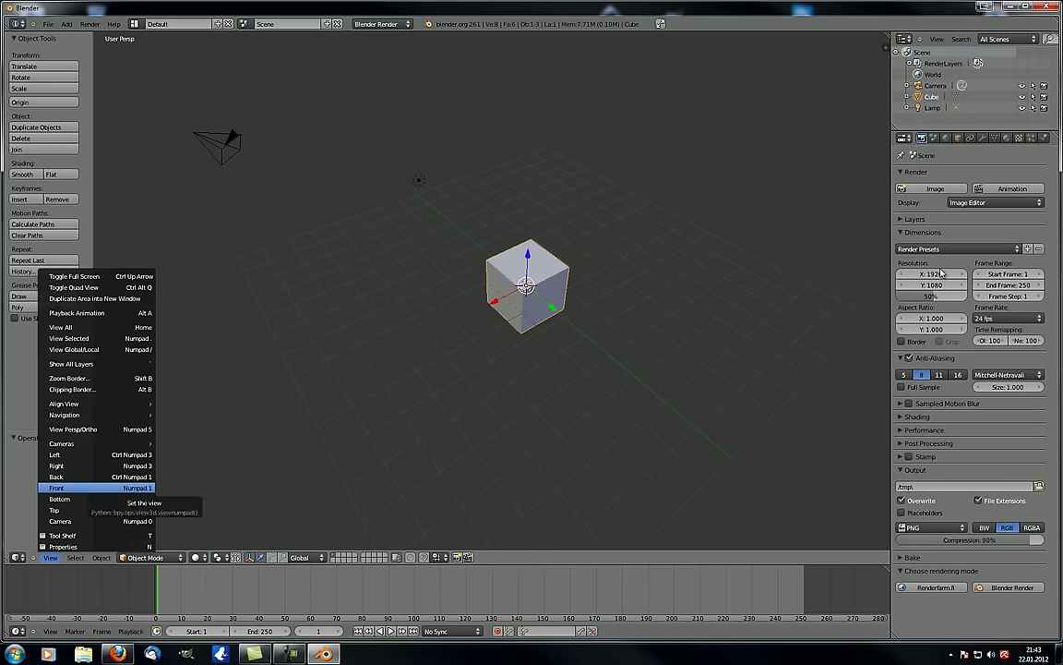
{"action": "key", "text": "Down"}
{"action": "key", "text": "Down"}
{"action": "key", "text": "Down"}
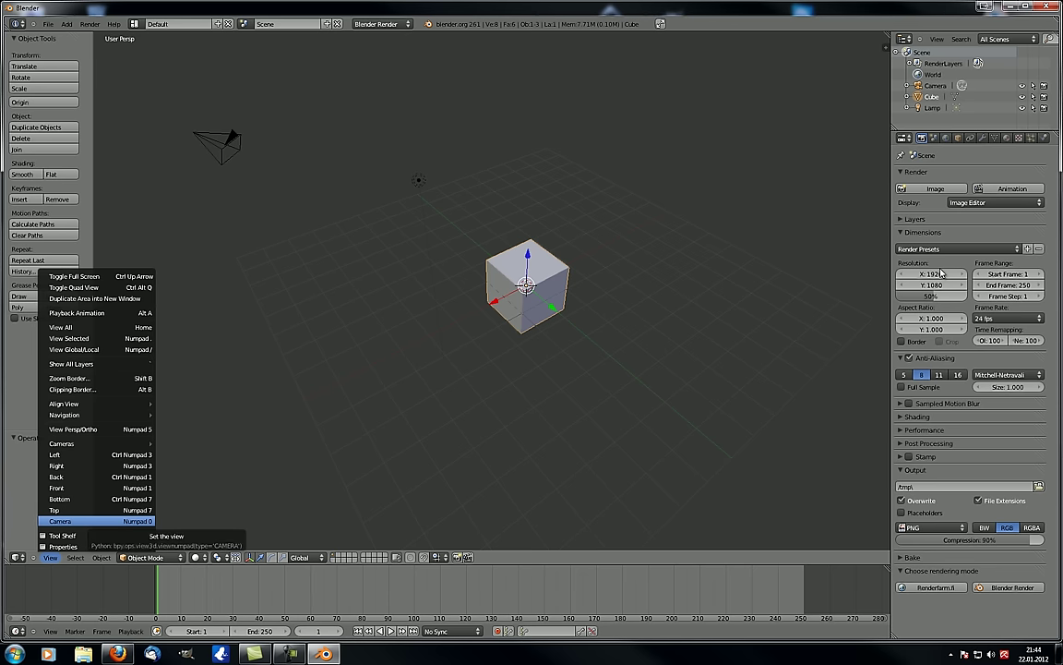
{"action": "key", "text": "Down"}
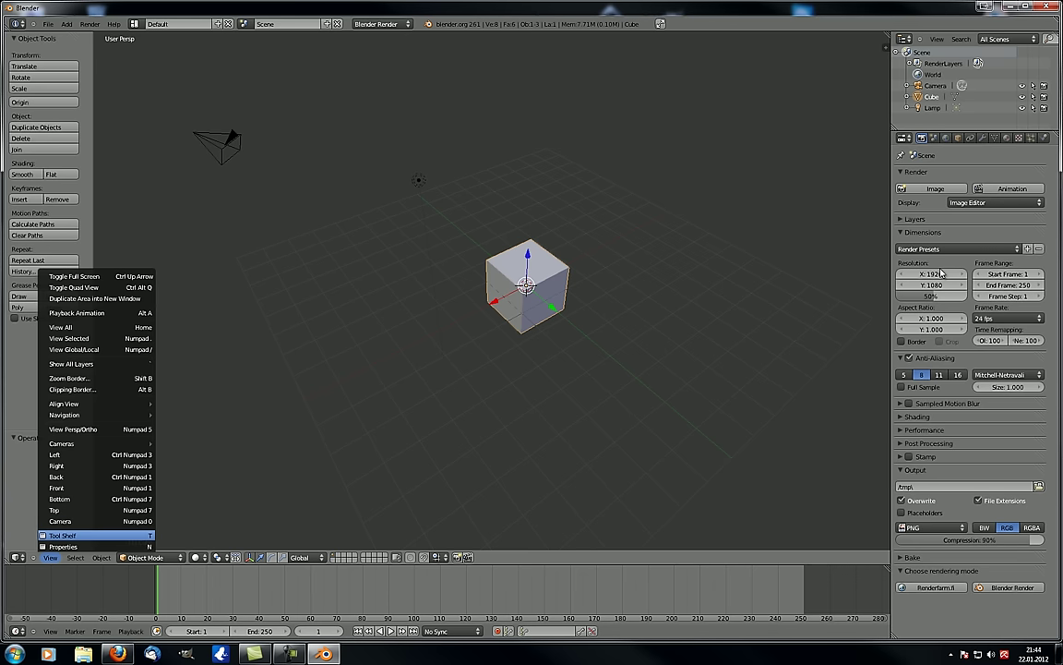
{"action": "key", "text": "Down"}
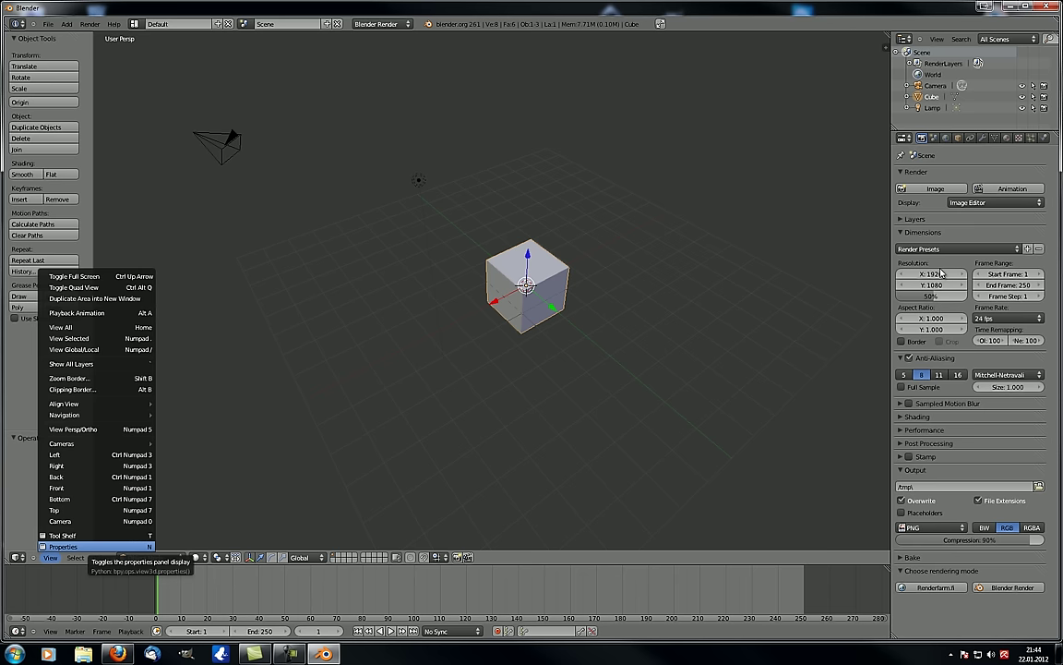
{"action": "key", "text": "Up"}
{"action": "key", "text": "Up"}
{"action": "key", "text": "Up"}
{"action": "key", "text": "Up"}
{"action": "key", "text": "Up"}
{"action": "key", "text": "Up"}
{"action": "key", "text": "Up"}
{"action": "key", "text": "Up"}
{"action": "key", "text": "Up"}
{"action": "key", "text": "Up"}
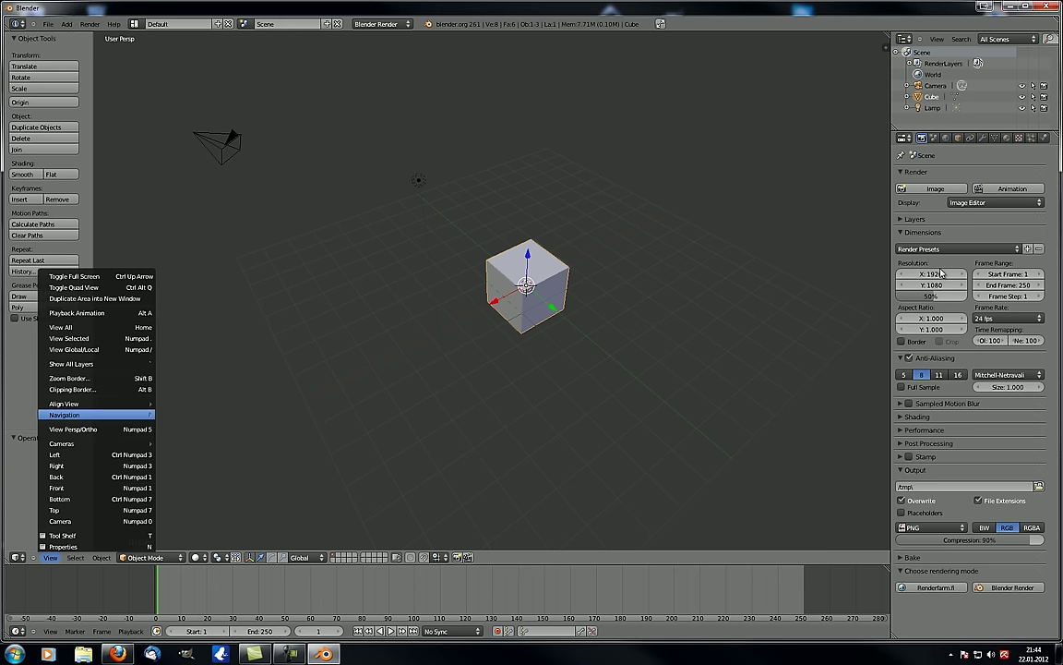
Orbit the view left, switch to the front orthographic view and bring the cube near the middle.
{"action": "mouse_move", "coordinate": [93, 414]}
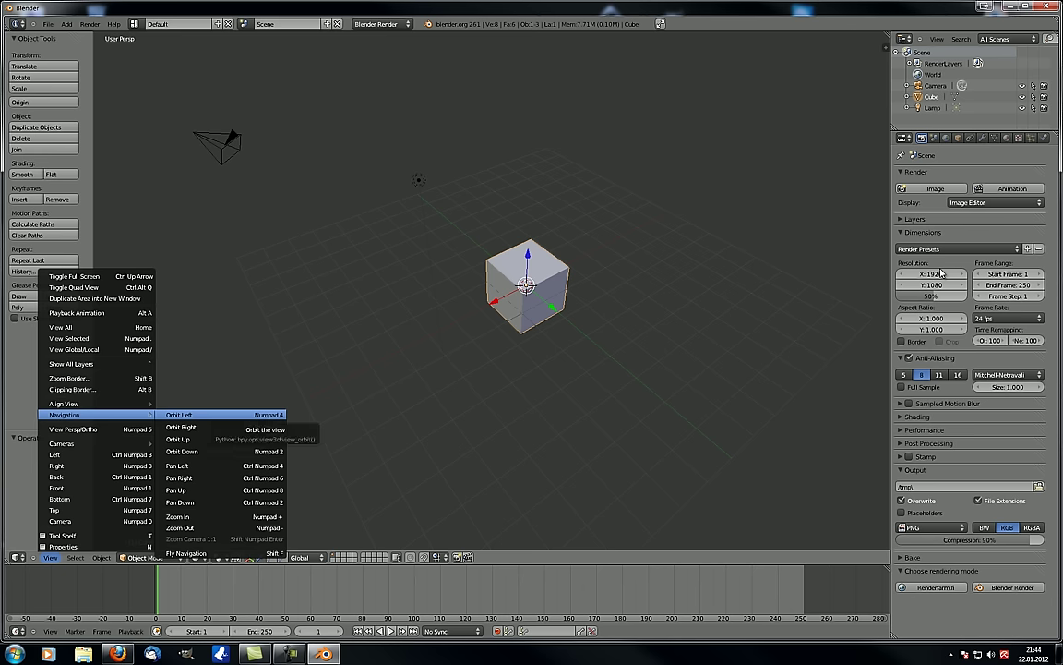
{"action": "key", "text": "Return"}
{"action": "key", "text": "KP_4"}
{"action": "key", "text": "KP_4"}
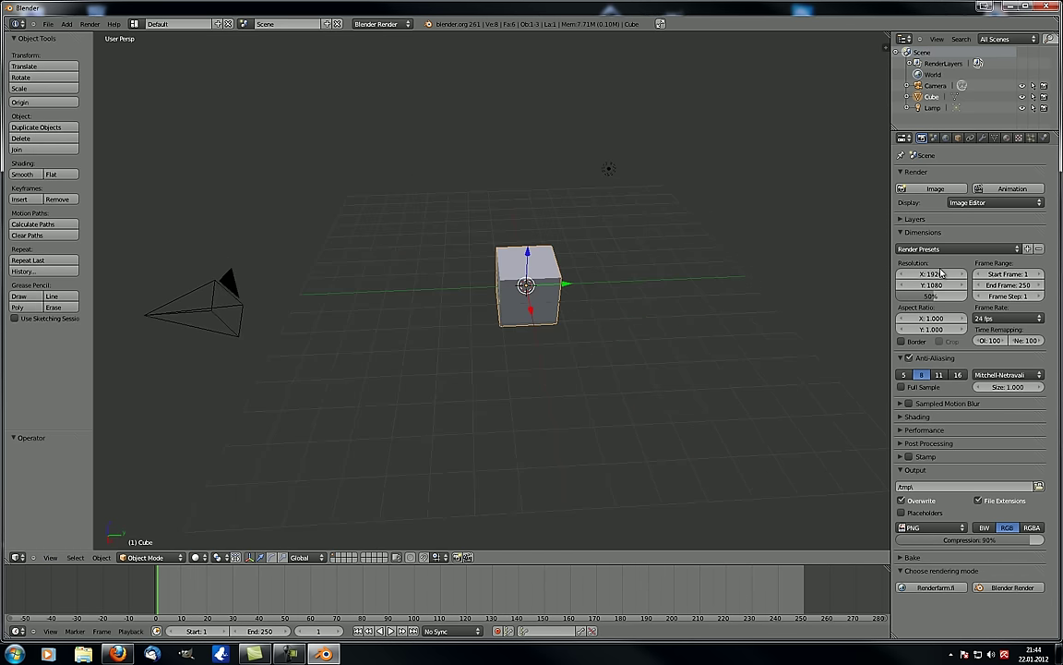
{"action": "key", "text": "KP_1"}
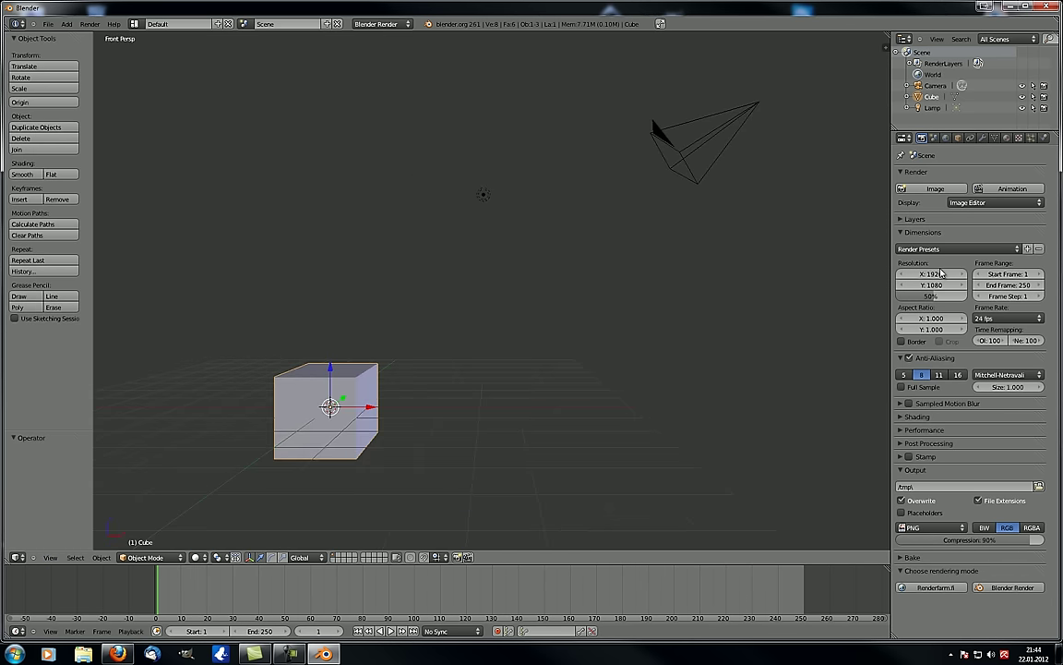
{"action": "key", "text": "KP_5"}
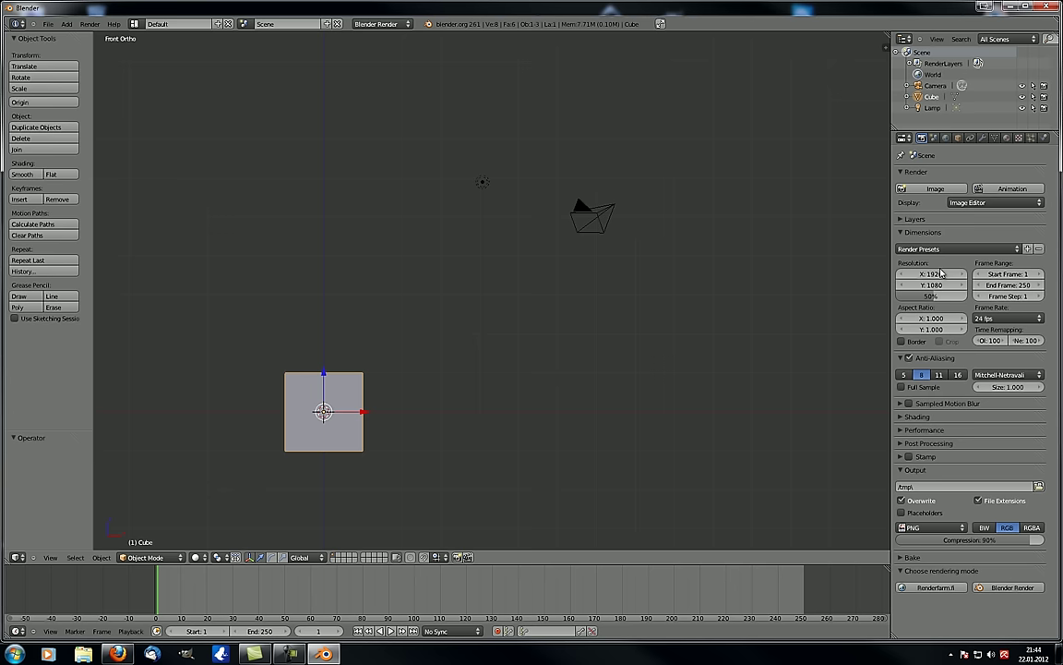
{"action": "middle_click_drag", "start_coordinate": [323, 411], "coordinate": [492, 271], "text": "shift"}
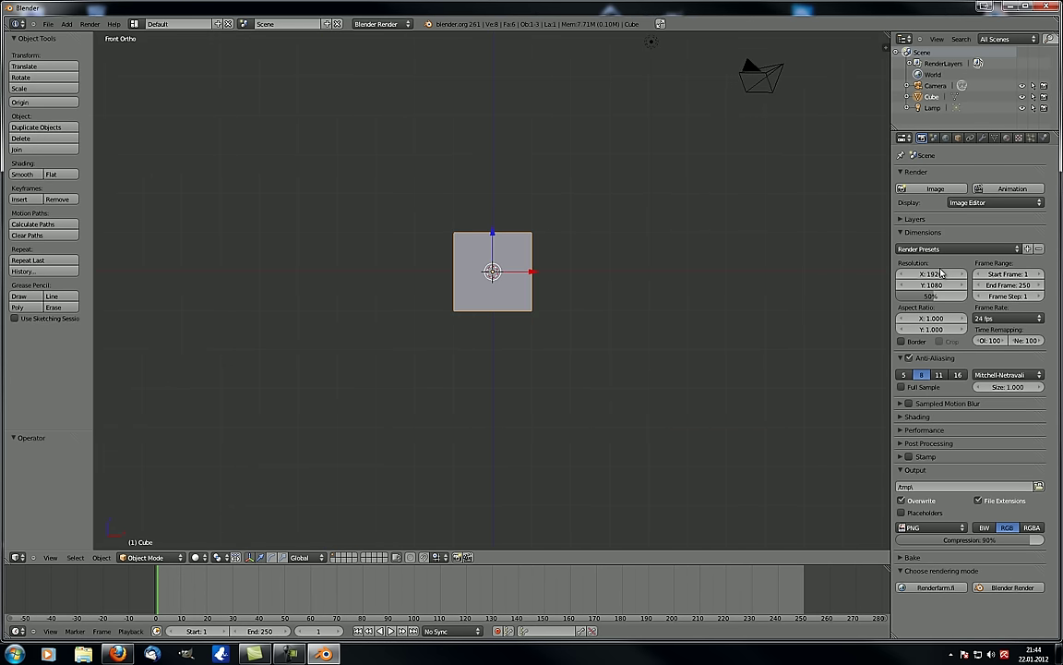
Orbit the orthographic view left in increments and tilt it up and down around the cube.
{"action": "key", "text": "KP_4"}
{"action": "key", "text": "KP_4"}
{"action": "key", "text": "KP_4"}
{"action": "key", "text": "KP_4"}
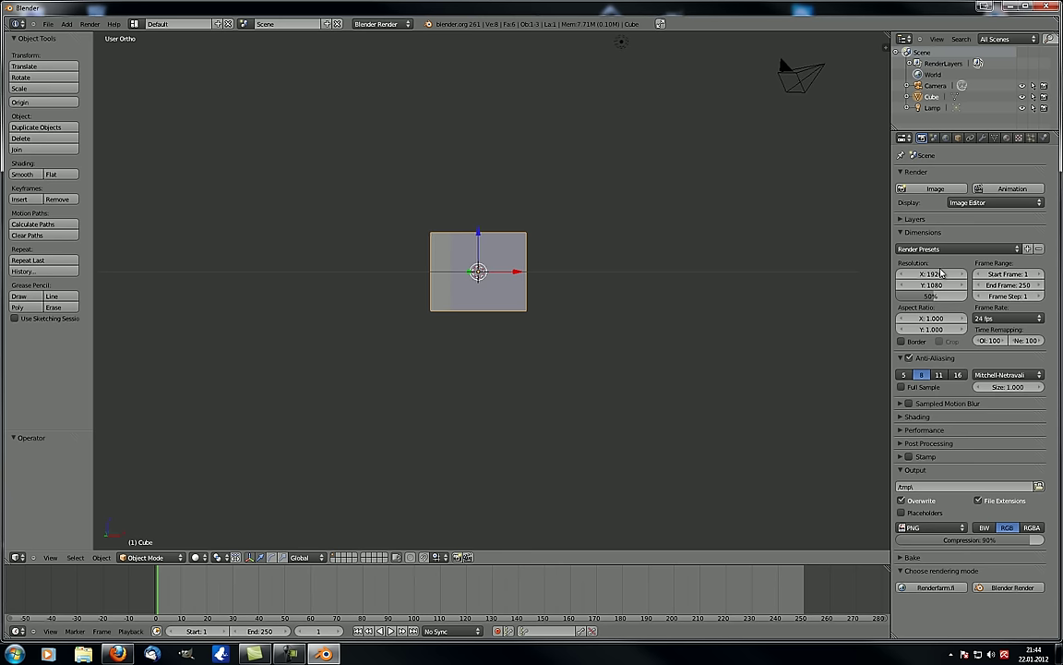
{"action": "key", "text": "KP_4"}
{"action": "key", "text": "KP_4"}
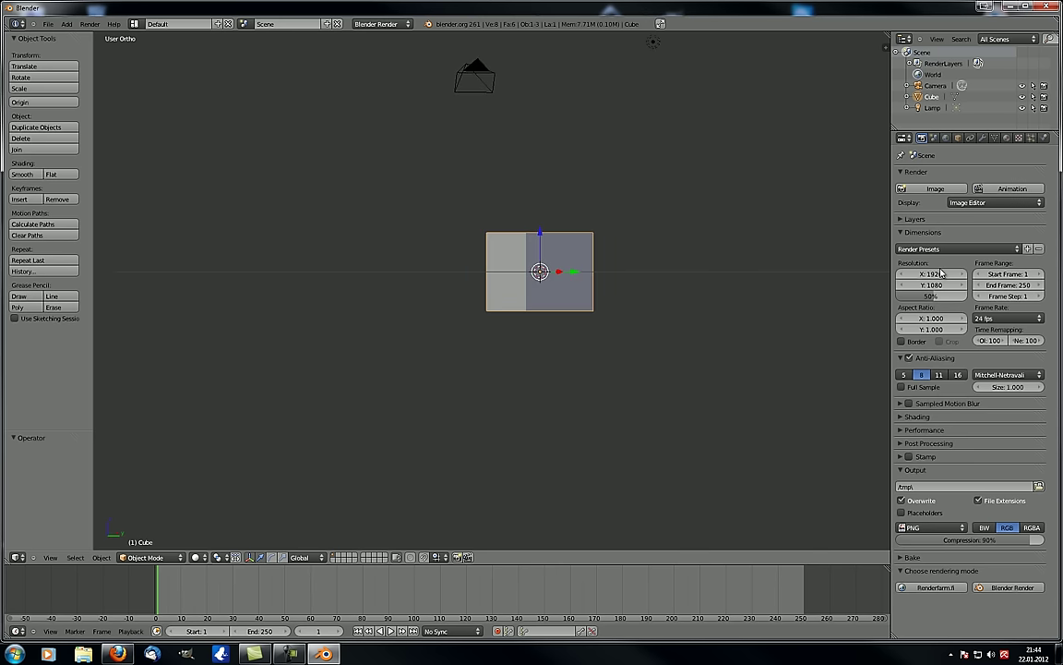
{"action": "key", "text": "KP_8"}
{"action": "key", "text": "KP_8"}
{"action": "key", "text": "KP_8"}
{"action": "key", "text": "KP_8"}
{"action": "key", "text": "KP_8"}
{"action": "key", "text": "KP_2"}
{"action": "key", "text": "KP_2"}
{"action": "key", "text": "KP_2"}
{"action": "key", "text": "KP_2"}
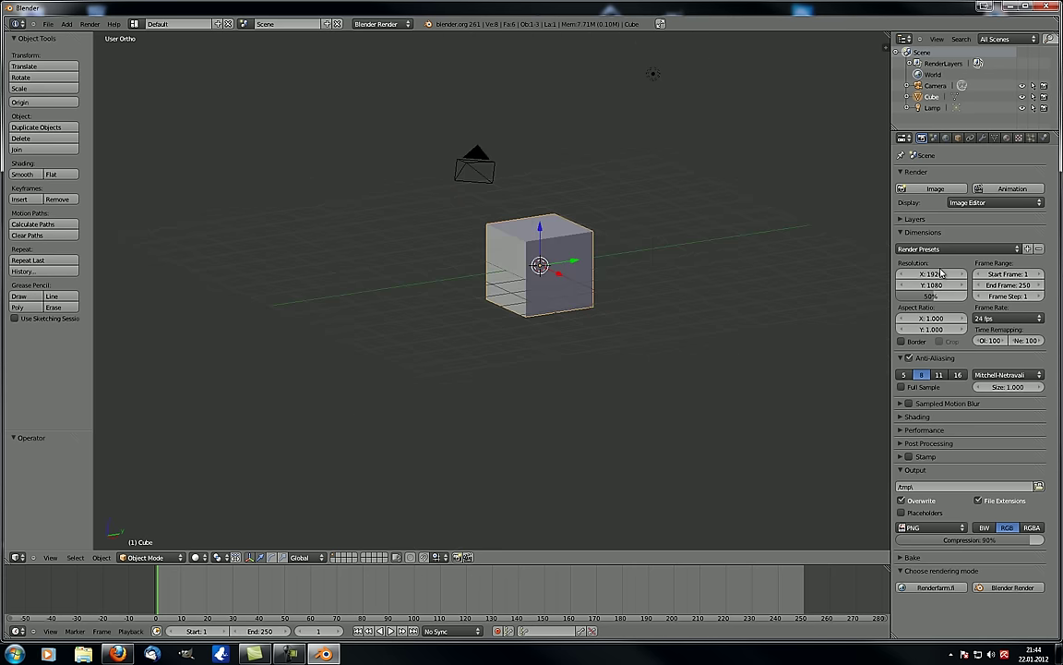
{"action": "key", "text": "KP_2"}
{"action": "key", "text": "KP_2"}
{"action": "key", "text": "KP_2"}
{"action": "key", "text": "KP_2"}
{"action": "key", "text": "KP_8"}
{"action": "key", "text": "KP_8"}
{"action": "key", "text": "KP_8"}
{"action": "key", "text": "KP_8"}
Return to the front view and pan it sideways and vertically.
{"action": "key", "text": "KP_1"}
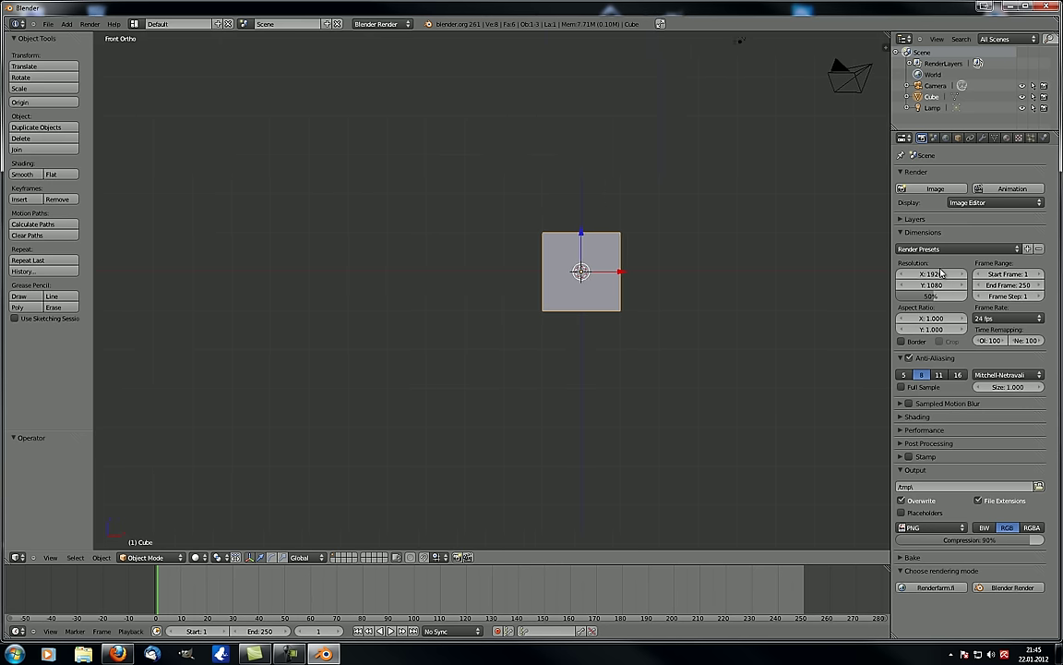
{"action": "scroll", "coordinate": [492, 272], "scroll_direction": "up", "scroll_amount": 6, "text": "ctrl"}
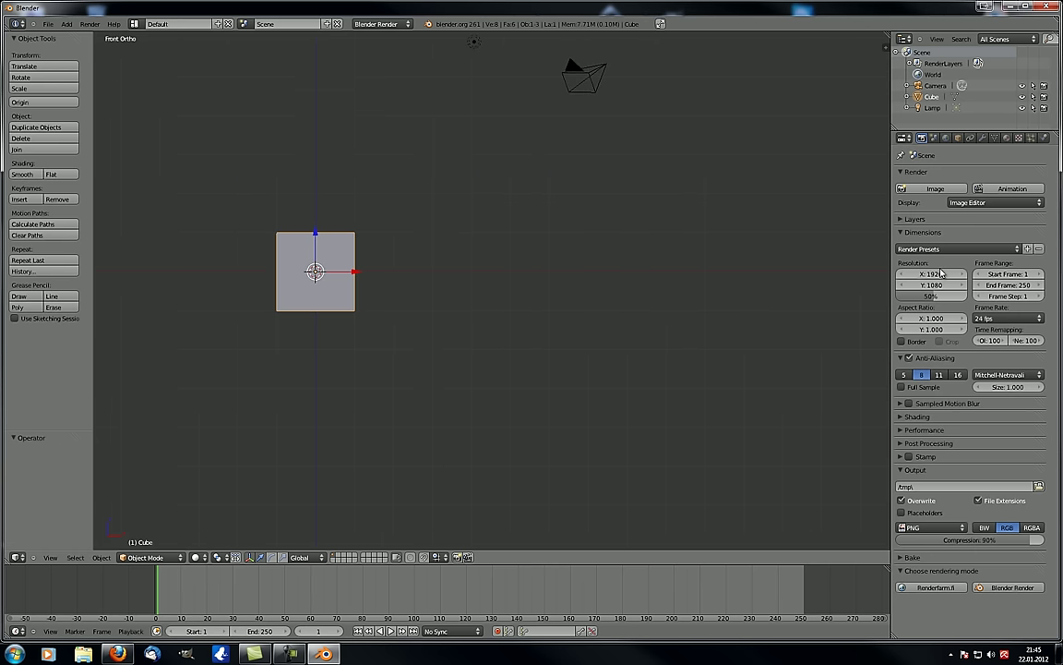
{"action": "scroll", "coordinate": [492, 290], "scroll_direction": "up", "scroll_amount": 10, "text": "shift"}
{"action": "scroll", "coordinate": [492, 290], "scroll_direction": "down", "scroll_amount": 10, "text": "shift"}
{"action": "scroll", "coordinate": [492, 290], "scroll_direction": "down", "scroll_amount": 3, "text": "shift"}
{"action": "middle_click_drag", "start_coordinate": [492, 289], "coordinate": [577, 412], "text": "shift"}
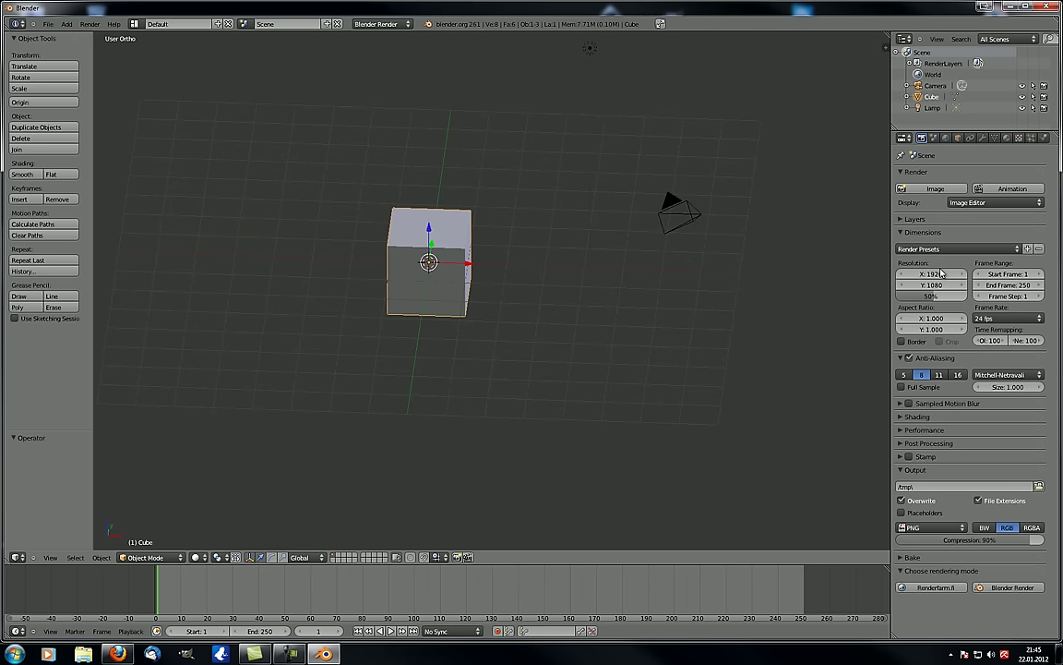
Zoom the view in and out on the cube, both stepwise and continuously, with a slight orbit.
{"action": "scroll", "coordinate": [411, 322], "scroll_direction": "up", "scroll_amount": 1}
{"action": "scroll", "coordinate": [411, 322], "scroll_direction": "down", "scroll_amount": 3}
{"action": "scroll", "coordinate": [411, 323], "scroll_direction": "up", "scroll_amount": 4}
{"action": "scroll", "coordinate": [411, 322], "scroll_direction": "down", "scroll_amount": 1}
{"action": "scroll", "coordinate": [409, 322], "scroll_direction": "down", "scroll_amount": 2}
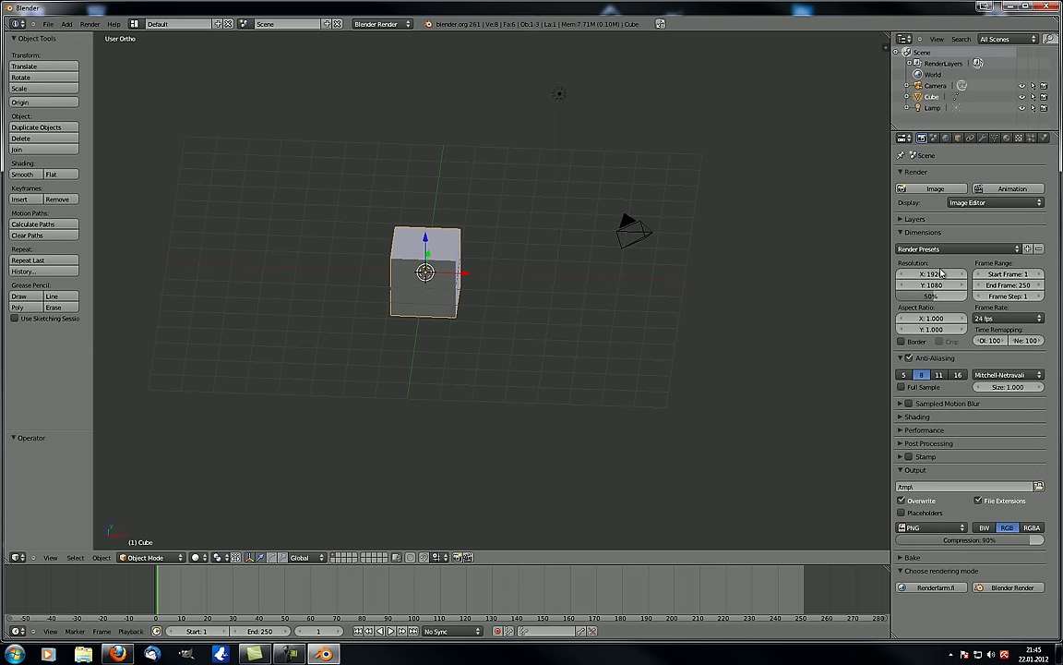
{"action": "middle_click_drag", "start_coordinate": [517, 369], "coordinate": [561, 375]}
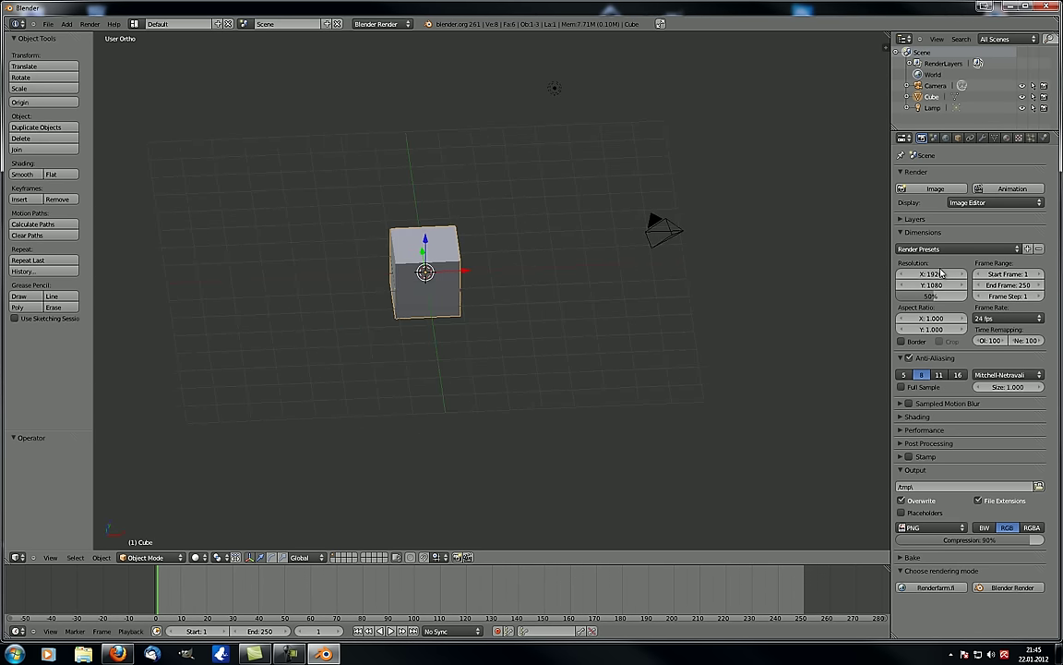
{"action": "middle_click_drag", "start_coordinate": [434, 346], "coordinate": [379, 325], "text": "ctrl"}
{"action": "middle_click_drag", "start_coordinate": [380, 325], "coordinate": [380, 279], "text": "ctrl"}
Look over the view alignment commands, frame the view on the selected cube and zoom out a little.
{"action": "left_click", "coordinate": [50, 557]}
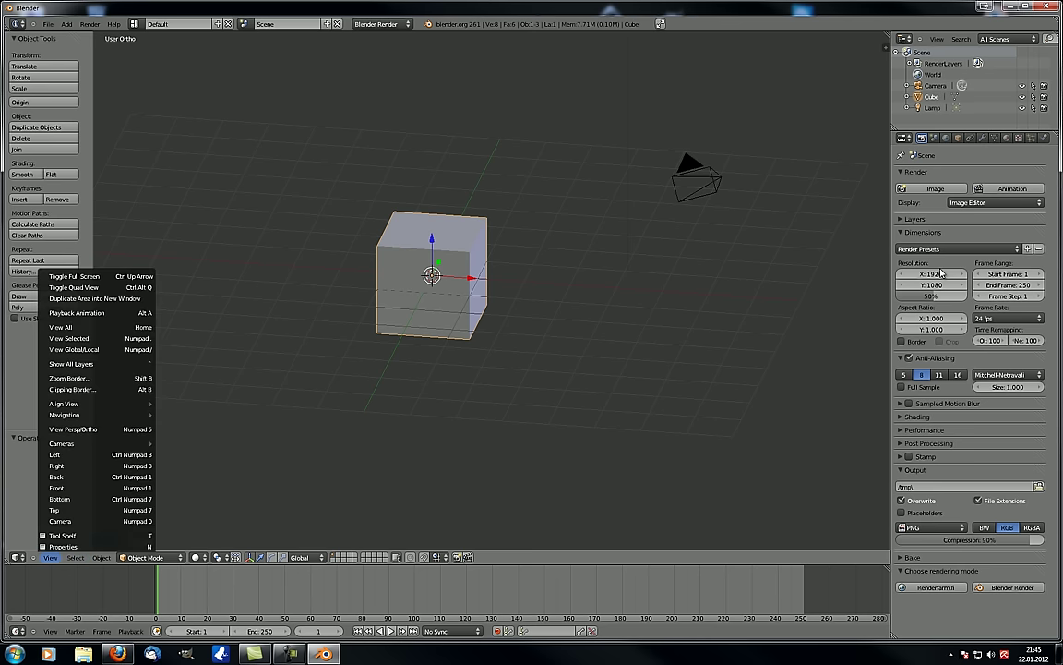
{"action": "mouse_move", "coordinate": [96, 403]}
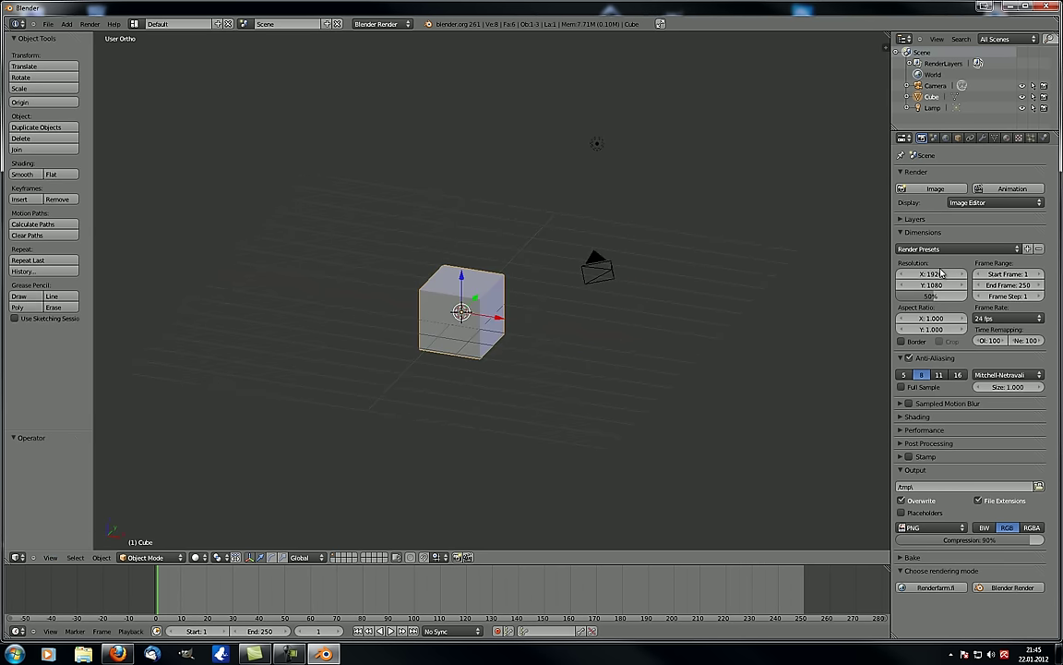
{"action": "key", "text": "KP_Decimal"}
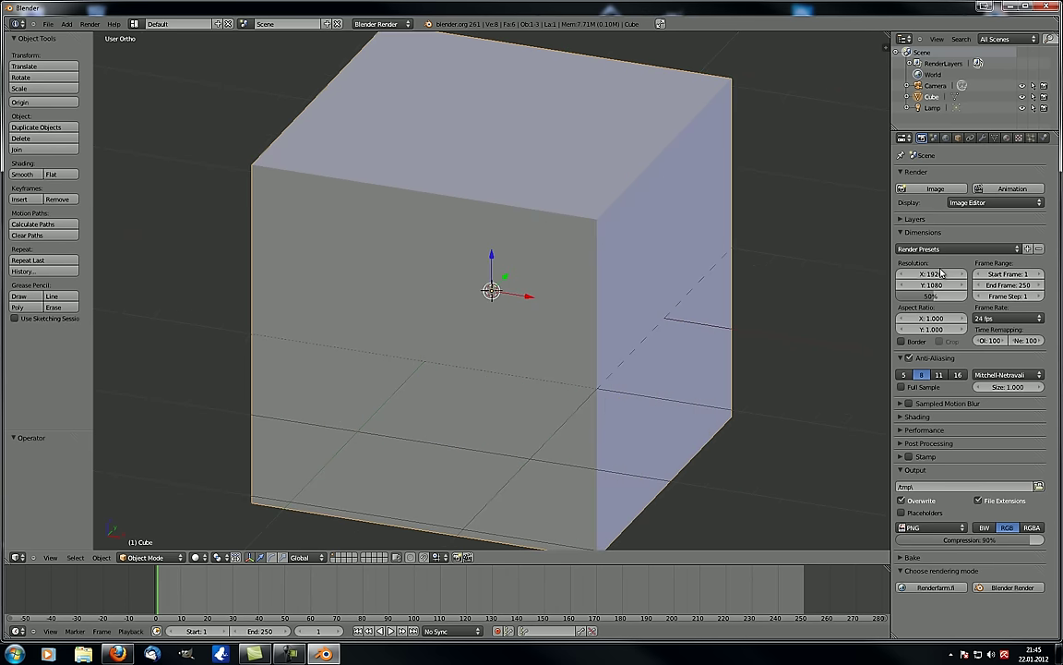
{"action": "scroll", "coordinate": [475, 382], "scroll_direction": "down", "scroll_amount": 5}
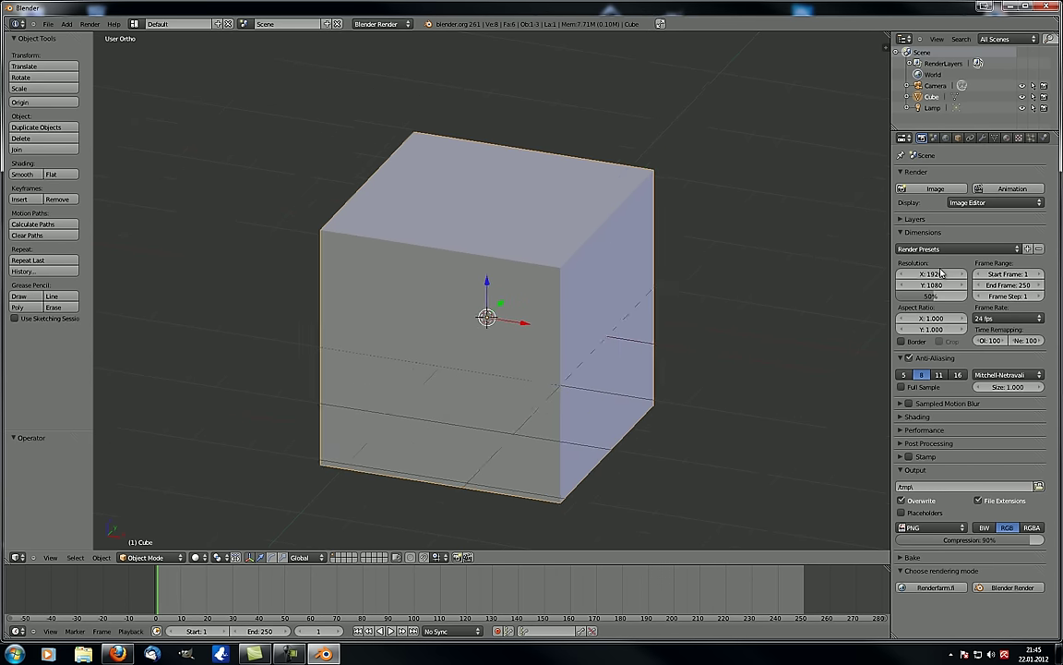
Select the camera and frame the view on it, then centre the view on the 3D cursor.
{"action": "right_click", "coordinate": [808, 245]}
{"action": "key", "text": "KP_Decimal"}
{"action": "key", "text": "KP_Decimal"}
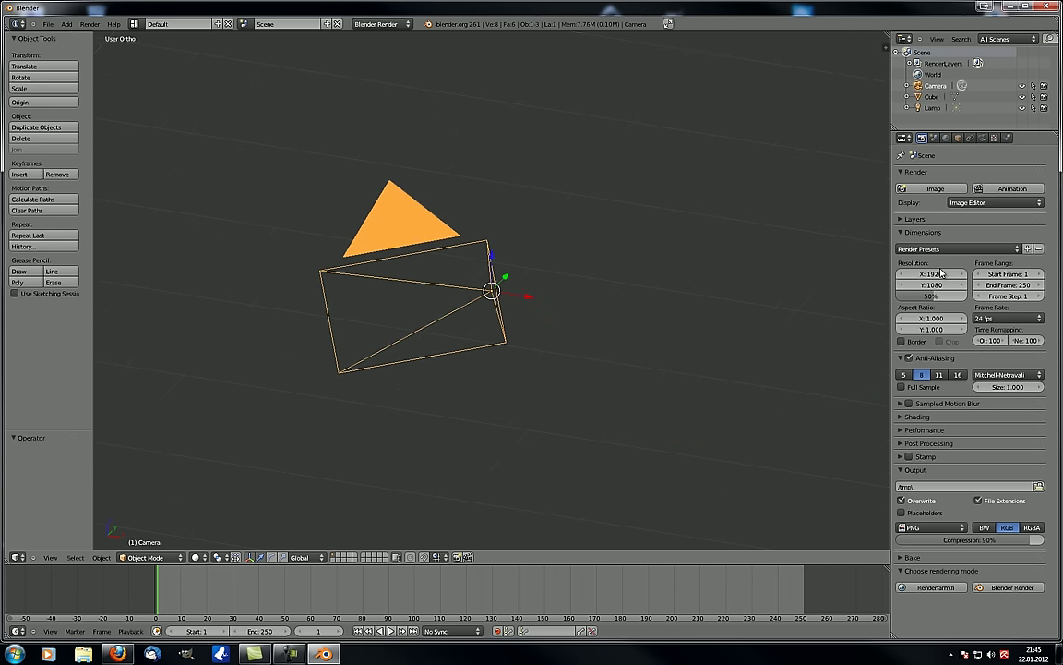
{"action": "key", "text": "KP_Subtract"}
{"action": "key", "text": "KP_Subtract"}
{"action": "key", "text": "KP_Subtract"}
{"action": "key", "text": "ctrl+KP_Decimal"}
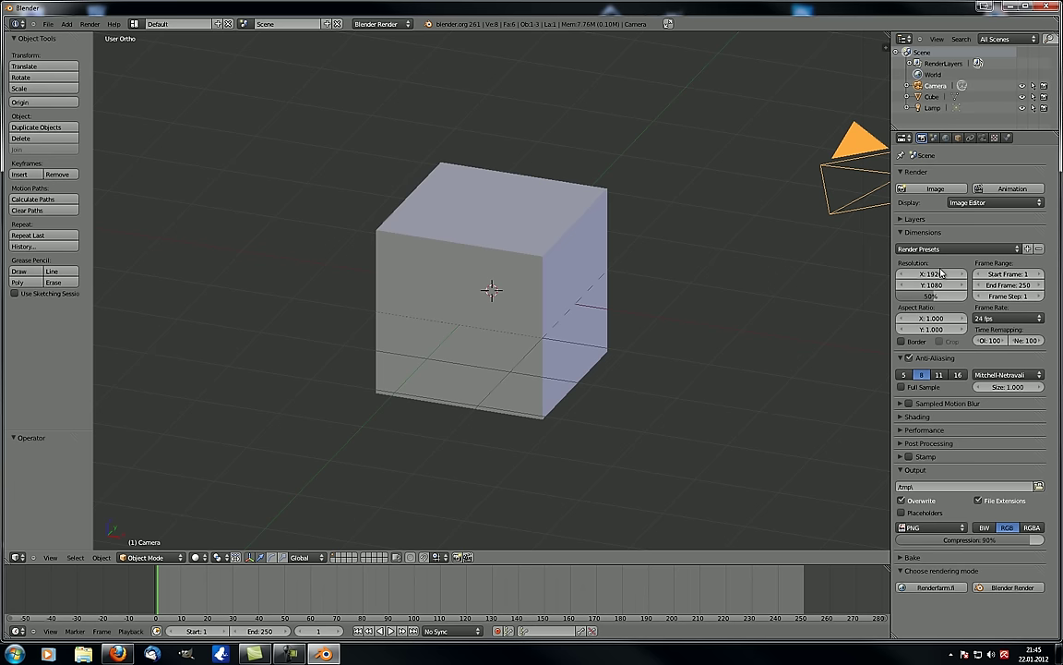
Zoom the view out and in by increments with the cube and camera in sight.
{"action": "key", "text": "KP_Subtract"}
{"action": "key", "text": "KP_Subtract"}
{"action": "key", "text": "KP_Subtract"}
{"action": "key", "text": "KP_Subtract"}
{"action": "key", "text": "KP_Subtract"}
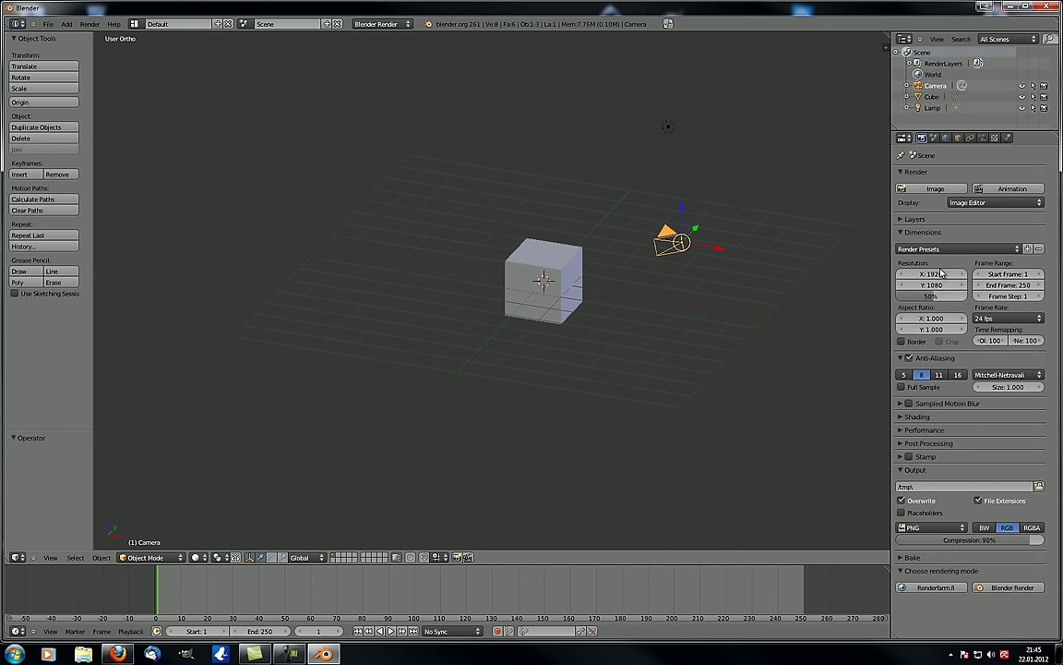
{"action": "key", "text": "KP_Add"}
{"action": "key", "text": "KP_Add"}
{"action": "key", "text": "KP_Add"}
{"action": "key", "text": "KP_Add"}
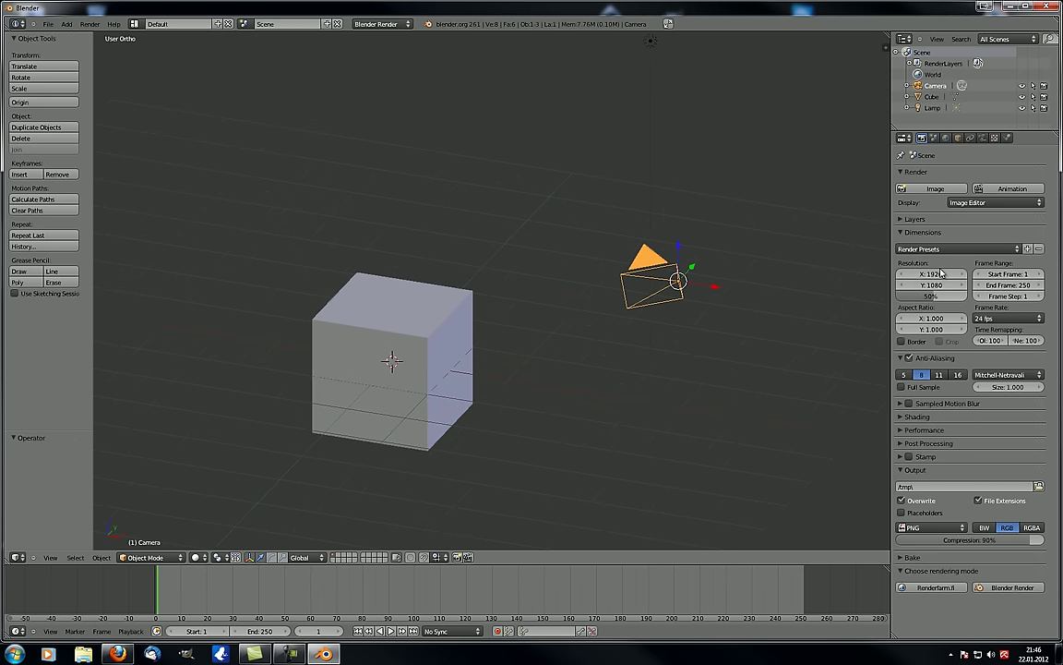
{"action": "key", "text": "KP_Add"}
{"action": "key", "text": "KP_Subtract"}
{"action": "key", "text": "KP_Subtract"}
{"action": "key", "text": "KP_Subtract"}
{"action": "key", "text": "KP_Add"}
{"action": "key", "text": "KP_Add"}
{"action": "key", "text": "KP_Subtract"}
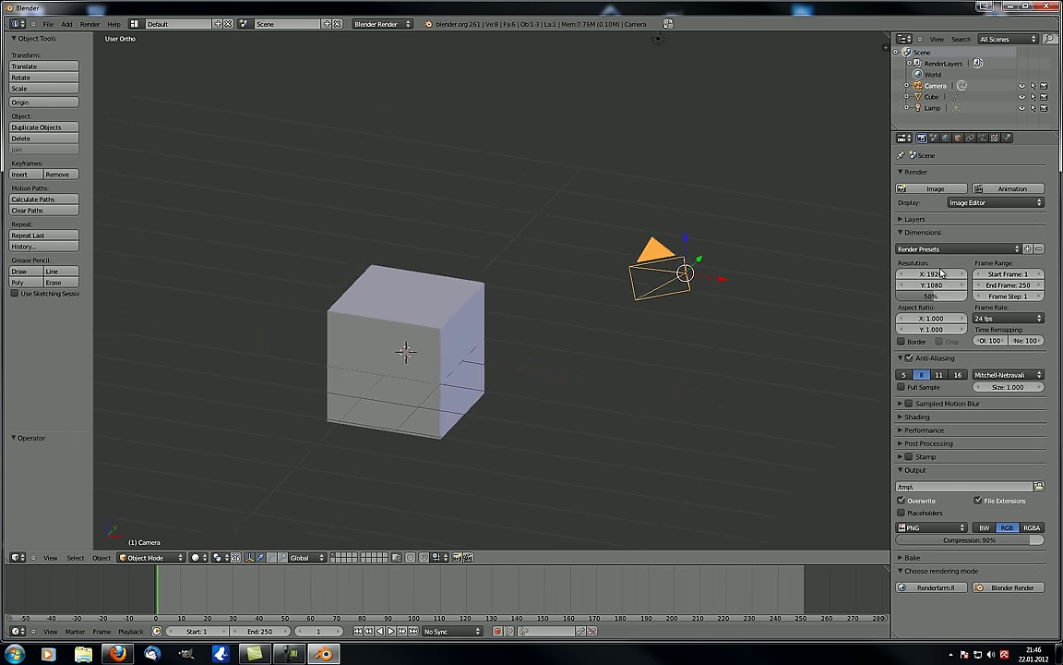
Pan the view left and down in increments and zoom out to show the whole scene.
{"action": "key", "text": "ctrl+KP_4"}
{"action": "key", "text": "ctrl+KP_4"}
{"action": "key", "text": "ctrl+KP_4"}
{"action": "key", "text": "ctrl+KP_2"}
{"action": "key", "text": "ctrl+KP_2"}
{"action": "key", "text": "ctrl+KP_2"}
{"action": "key", "text": "KP_Subtract"}
{"action": "key", "text": "KP_Subtract"}
{"action": "key", "text": "KP_Subtract"}
{"action": "key", "text": "ctrl+KP_4"}
{"action": "key", "text": "ctrl+KP_2"}
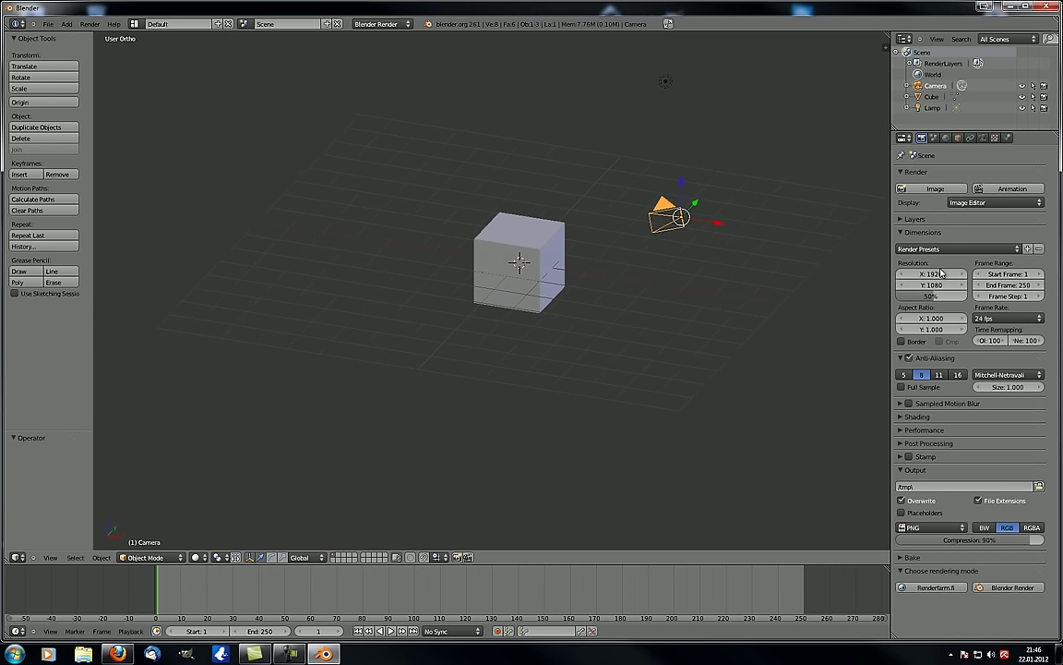
Orbit the view right and back left in increments around the cube, camera and lamp.
{"action": "key", "text": "KP_6"}
{"action": "key", "text": "KP_6"}
{"action": "key", "text": "KP_6"}
{"action": "key", "text": "KP_6"}
{"action": "key", "text": "KP_6"}
{"action": "key", "text": "KP_8"}
{"action": "key", "text": "KP_6"}
{"action": "key", "text": "KP_6"}
{"action": "key", "text": "KP_6"}
{"action": "key", "text": "KP_6"}
{"action": "key", "text": "KP_6"}
{"action": "key", "text": "KP_6"}
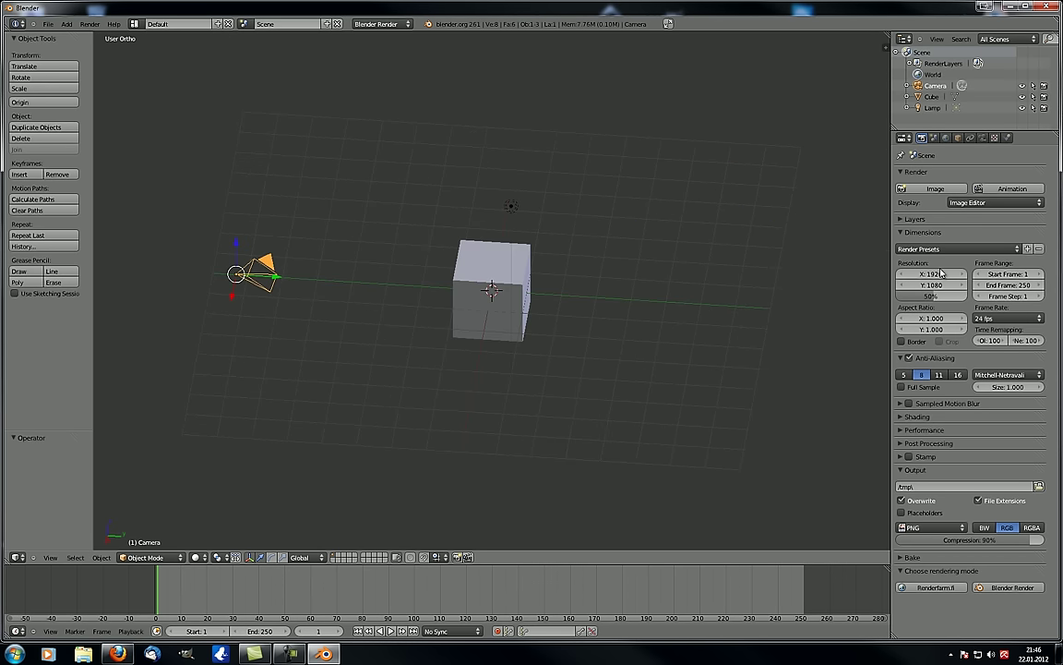
{"action": "key", "text": "KP_4"}
{"action": "key", "text": "KP_4"}
{"action": "key", "text": "KP_4"}
{"action": "key", "text": "KP_4"}
{"action": "key", "text": "KP_6"}
{"action": "key", "text": "KP_6"}
{"action": "key", "text": "KP_6"}
{"action": "key", "text": "KP_6"}
{"action": "key", "text": "KP_6"}
{"action": "key", "text": "KP_6"}
{"action": "key", "text": "KP_6"}
{"action": "key", "text": "KP_6"}
{"action": "key", "text": "KP_6"}
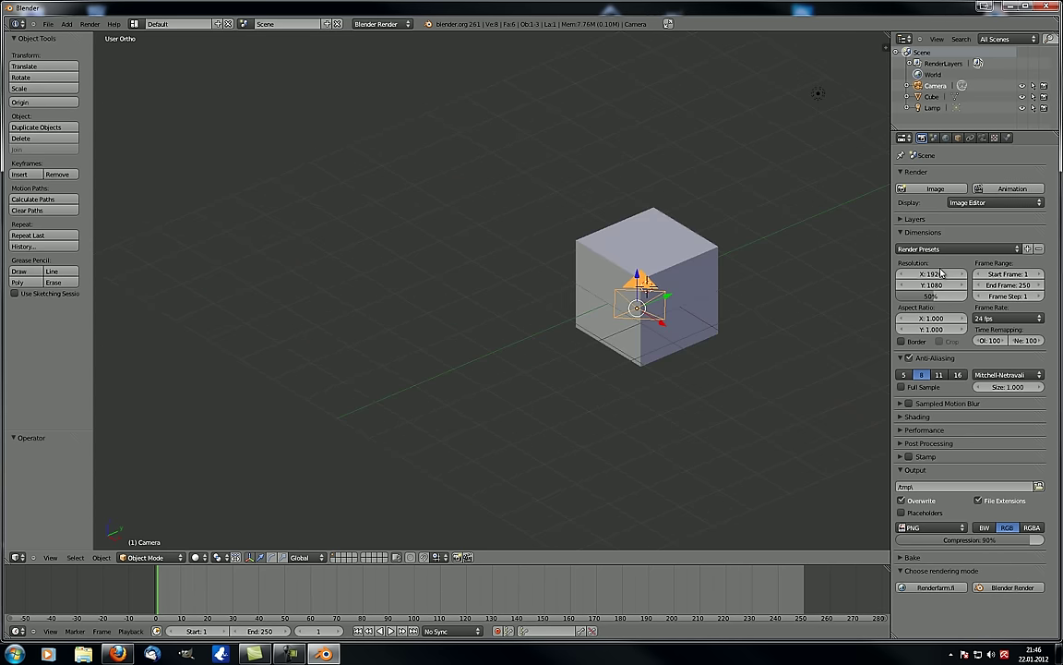
Apply a clipping border from the camera in front of the cube up to the lamp and inspect the clipped region.
{"action": "left_click", "coordinate": [49, 557]}
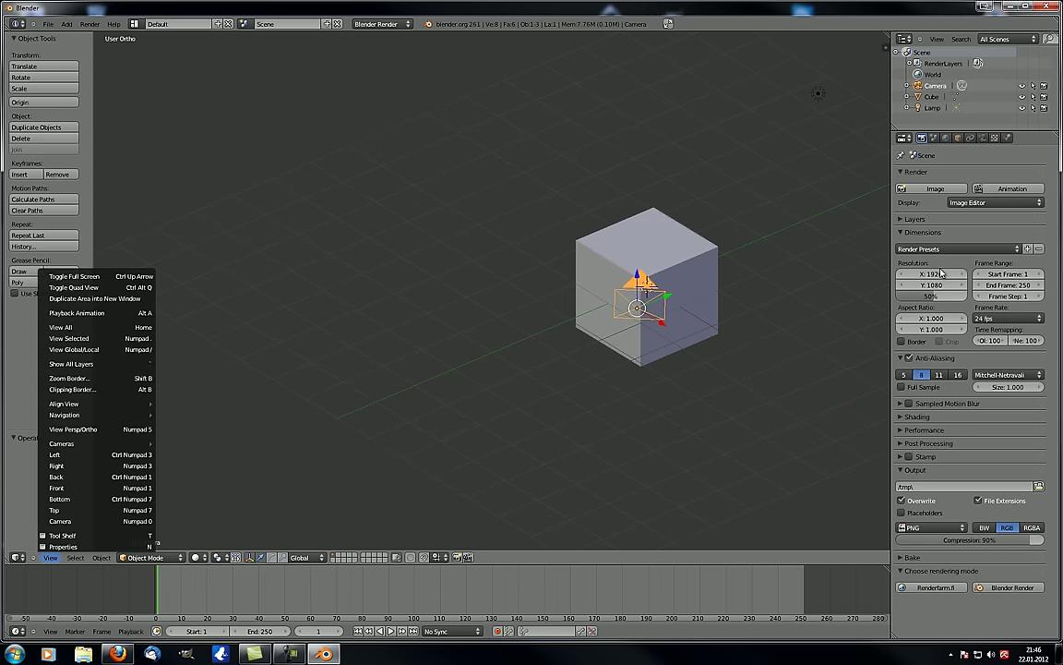
{"action": "mouse_move", "coordinate": [64, 403]}
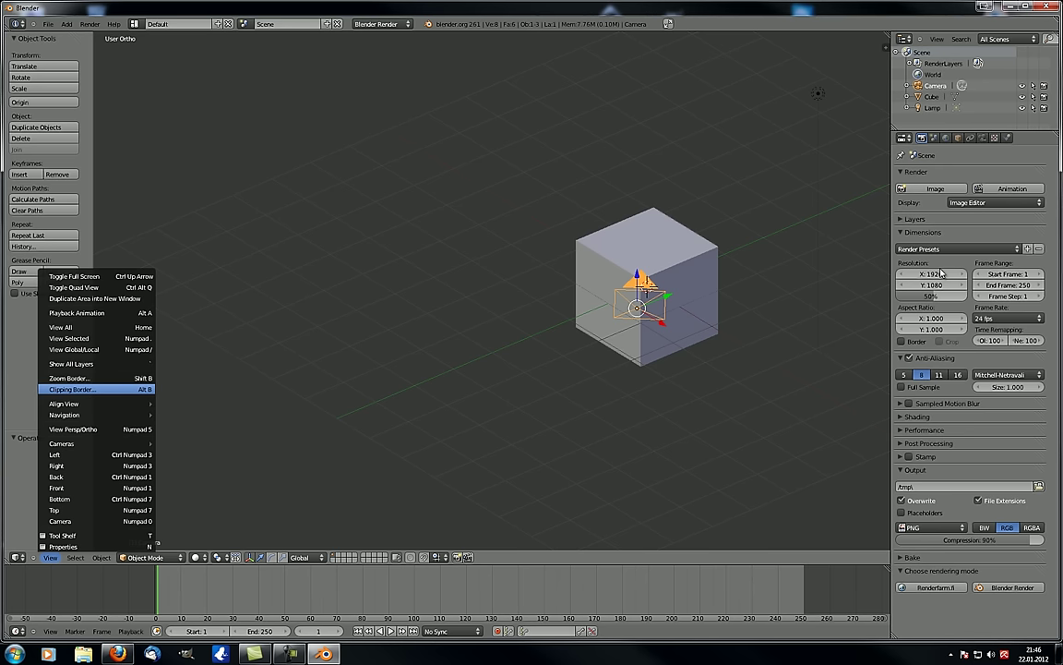
{"action": "left_click", "coordinate": [72, 388]}
{"action": "left_click_drag", "start_coordinate": [637, 323], "coordinate": [817, 94]}
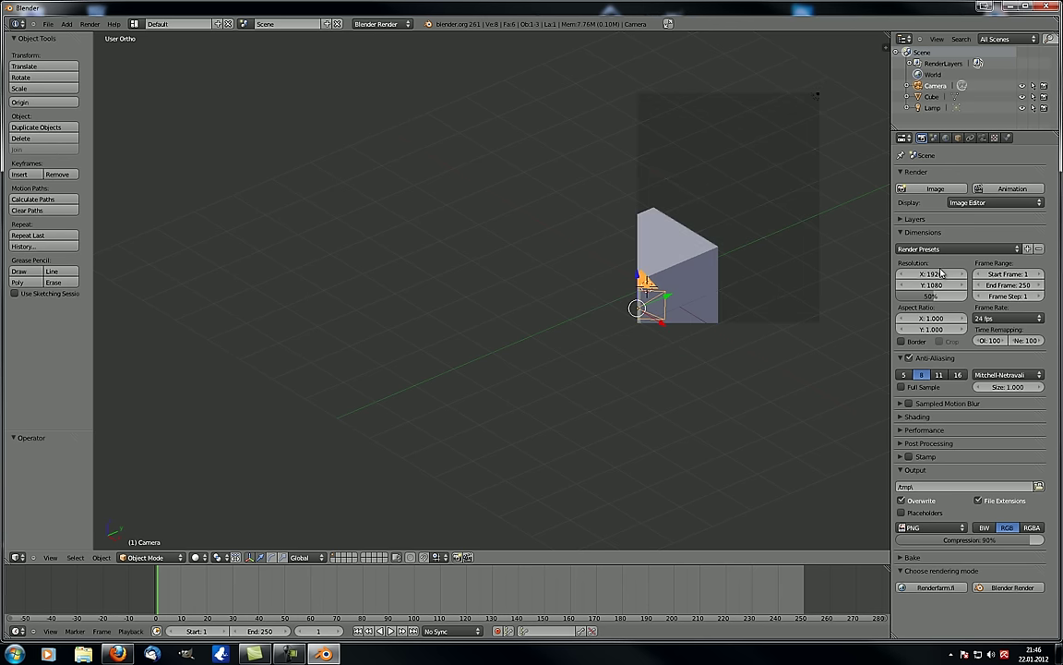
{"action": "middle_click_drag", "start_coordinate": [817, 94], "coordinate": [702, 184]}
{"action": "scroll", "coordinate": [702, 185], "scroll_direction": "down", "scroll_amount": 4}
{"action": "middle_click_drag", "start_coordinate": [702, 277], "coordinate": [397, 240], "text": "shift"}
{"action": "middle_click_drag", "start_coordinate": [543, 248], "coordinate": [424, 202]}
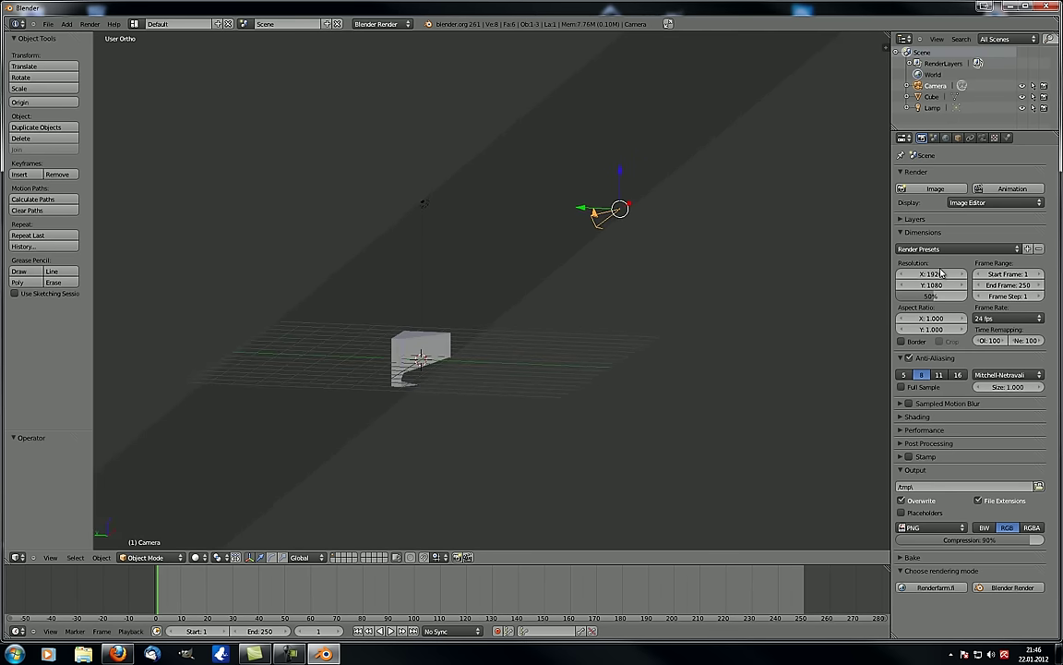
Replace the current clipping border with a new one spanning from the cube's centre up to the camera.
{"action": "key", "text": "alt+b"}
{"action": "middle_click_drag", "start_coordinate": [524, 332], "coordinate": [453, 337]}
{"action": "key", "text": "alt+b"}
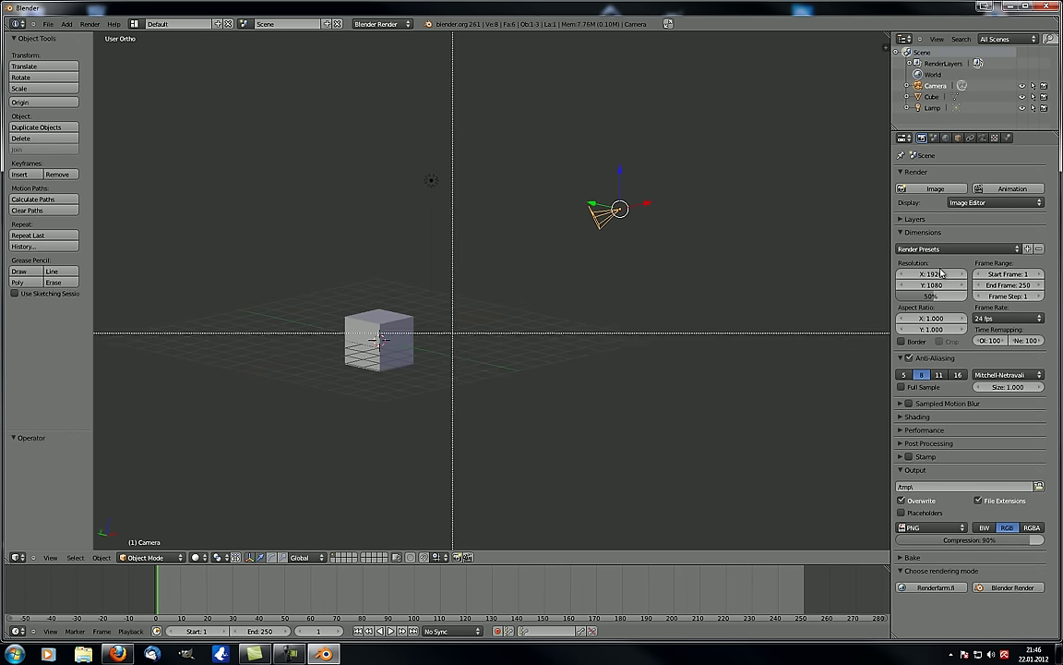
{"action": "left_click_drag", "start_coordinate": [386, 337], "coordinate": [611, 185]}
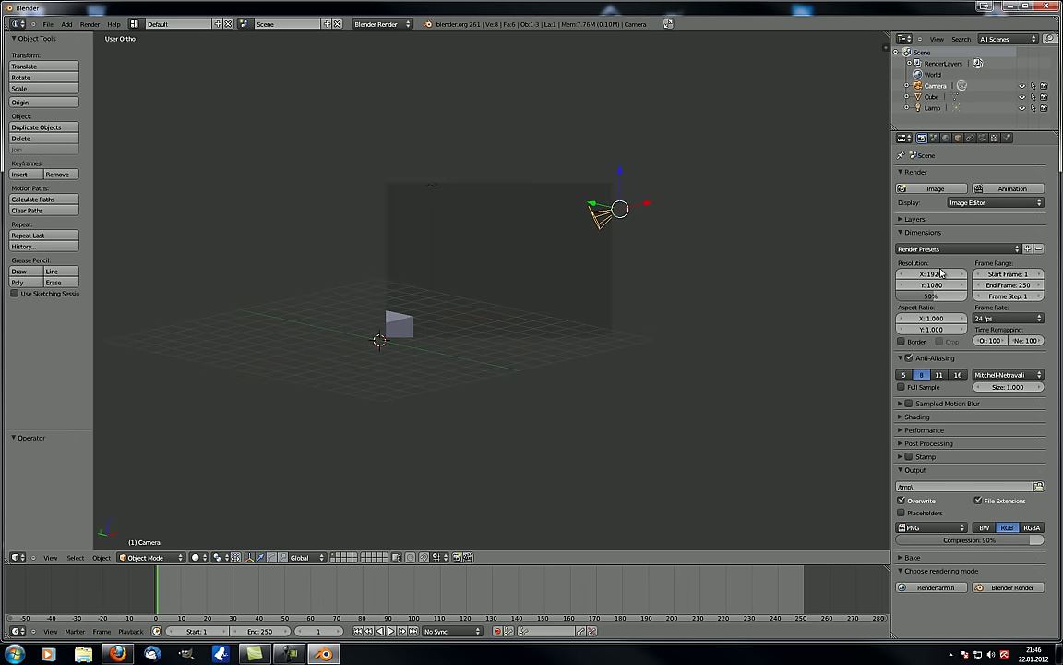
Remove the clipping border and view the whole cube, camera and lamp from above.
{"action": "key", "text": "alt+b"}
{"action": "middle_click_drag", "start_coordinate": [545, 207], "coordinate": [443, 341]}
{"action": "middle_click_drag", "start_coordinate": [443, 230], "coordinate": [419, 375], "text": "shift"}
{"action": "scroll", "coordinate": [492, 291], "scroll_direction": "up", "scroll_amount": 2}
Align the view to the right side of the selected camera and examine the scene from an angle.
{"action": "left_click", "coordinate": [50, 557]}
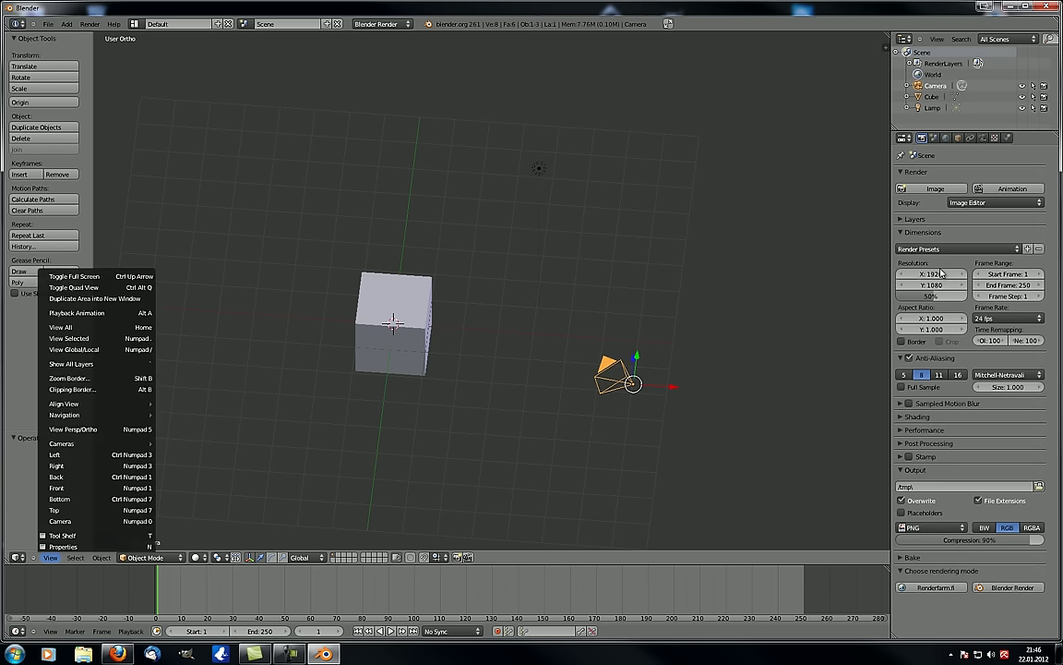
{"action": "mouse_move", "coordinate": [83, 403]}
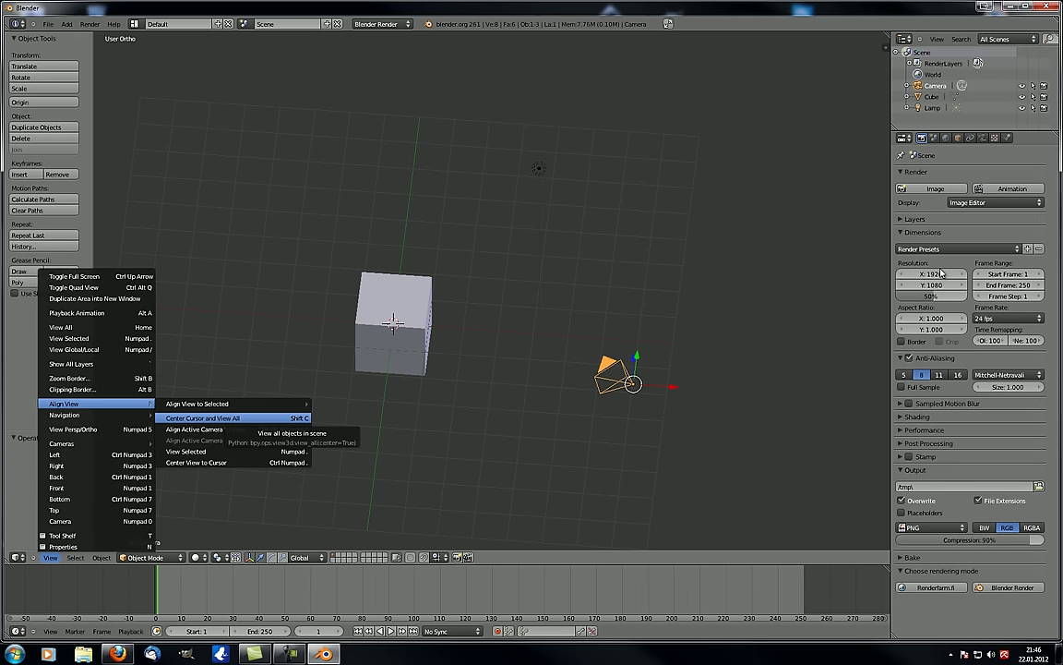
{"action": "mouse_move", "coordinate": [236, 404]}
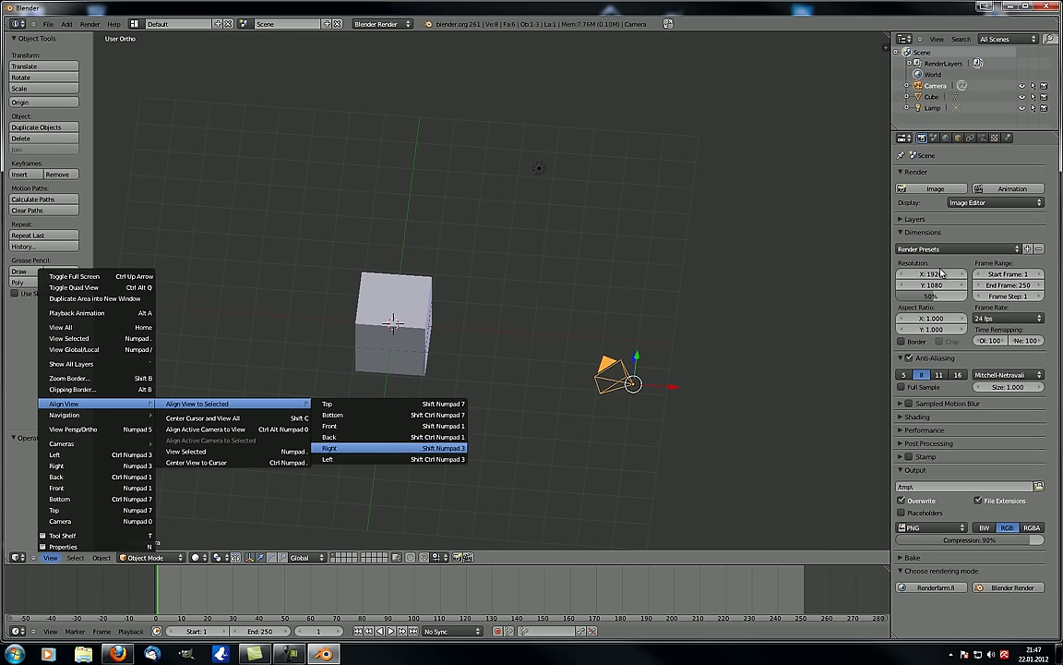
{"action": "left_click", "coordinate": [369, 448]}
{"action": "scroll", "coordinate": [301, 370], "scroll_direction": "down", "scroll_amount": 3}
{"action": "middle_click_drag", "start_coordinate": [322, 389], "coordinate": [445, 317]}
{"action": "scroll", "coordinate": [445, 317], "scroll_direction": "up", "scroll_amount": 2}
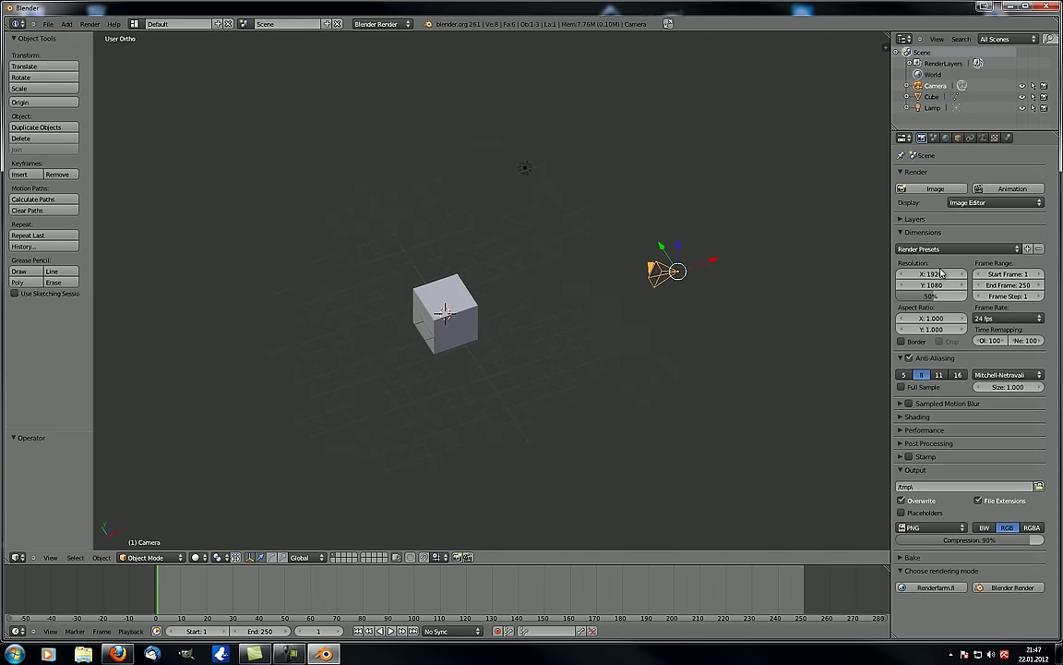
Switch to the top view and inspect the cube, camera and lamp from further angles.
{"action": "key", "text": "KP_7"}
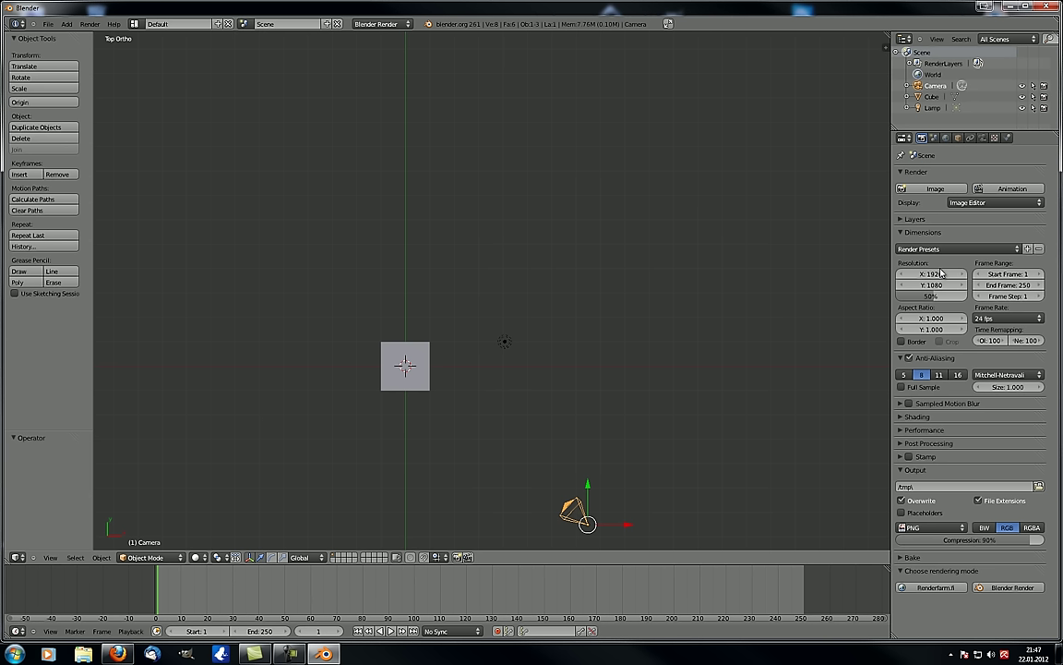
{"action": "key", "text": "KP_0"}
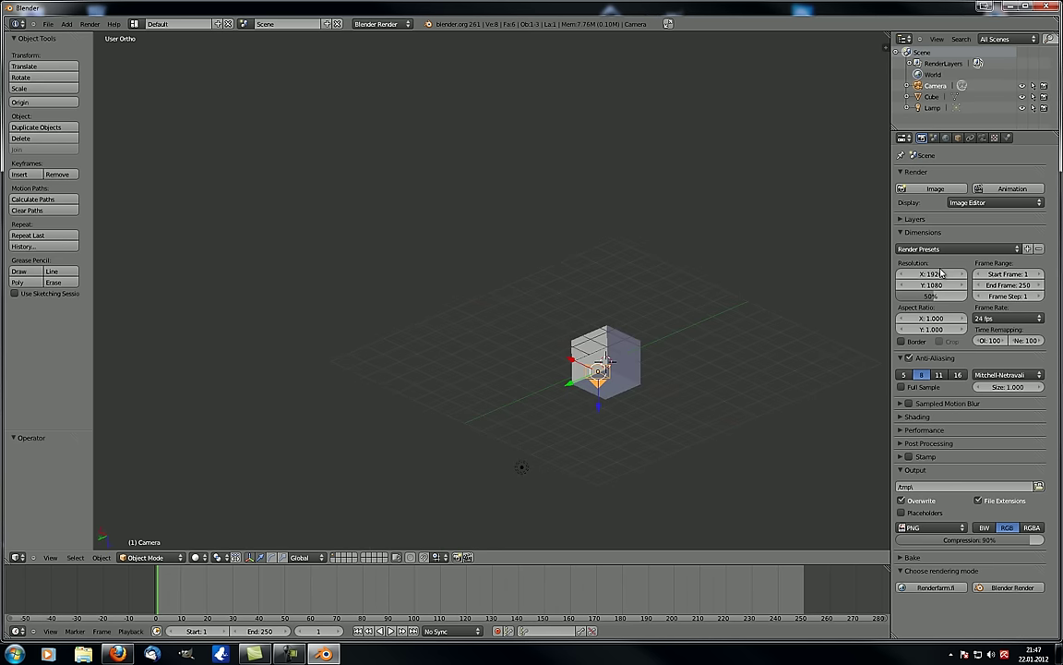
{"action": "middle_click_drag", "start_coordinate": [605, 362], "coordinate": [600, 281]}
{"action": "scroll", "coordinate": [492, 291], "scroll_direction": "down", "scroll_amount": 4}
{"action": "scroll", "coordinate": [492, 291], "scroll_direction": "up", "scroll_amount": 3}
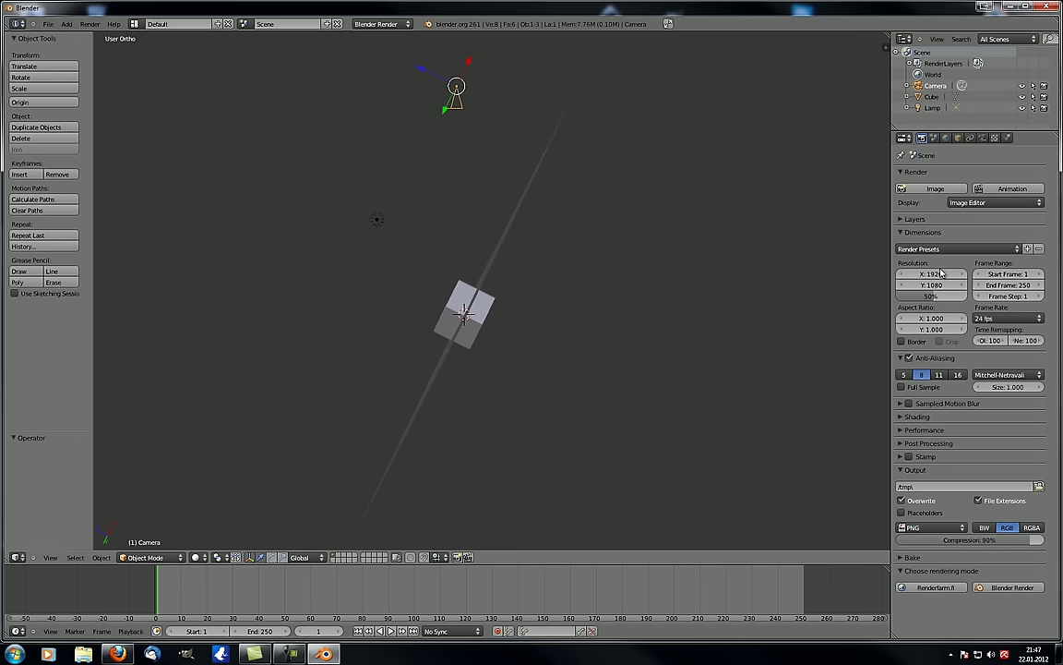
Zoom with a border around the lamp and cube, and zoom back out to the whole scene.
{"action": "left_click", "coordinate": [50, 557]}
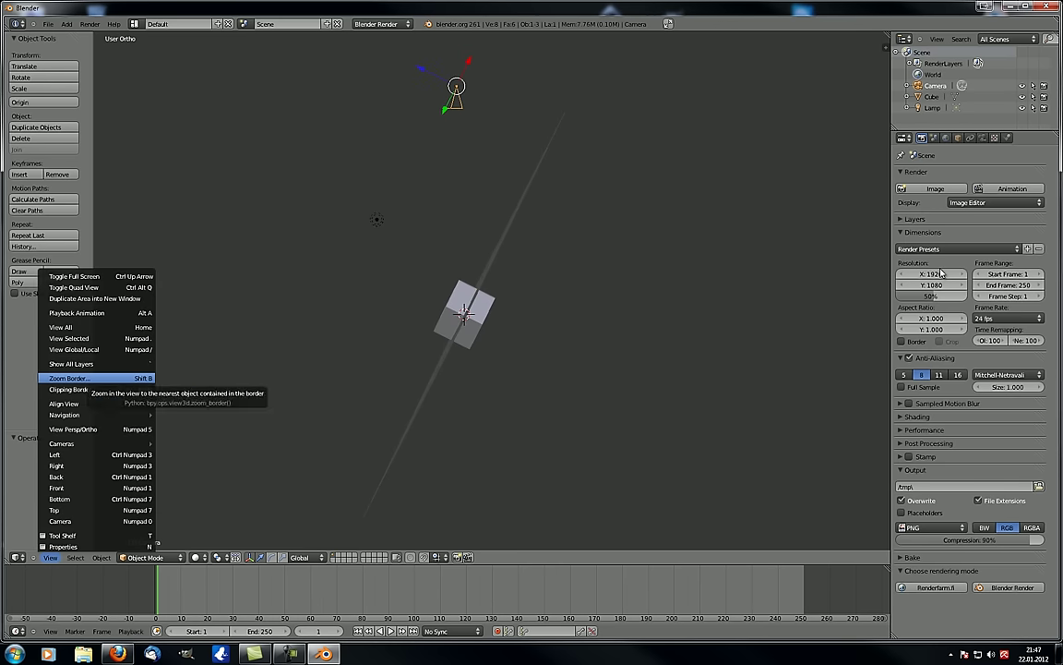
{"action": "left_click", "coordinate": [69, 377]}
{"action": "left_click_drag", "start_coordinate": [349, 191], "coordinate": [530, 375]}
{"action": "scroll", "coordinate": [526, 374], "scroll_direction": "down", "scroll_amount": 10}
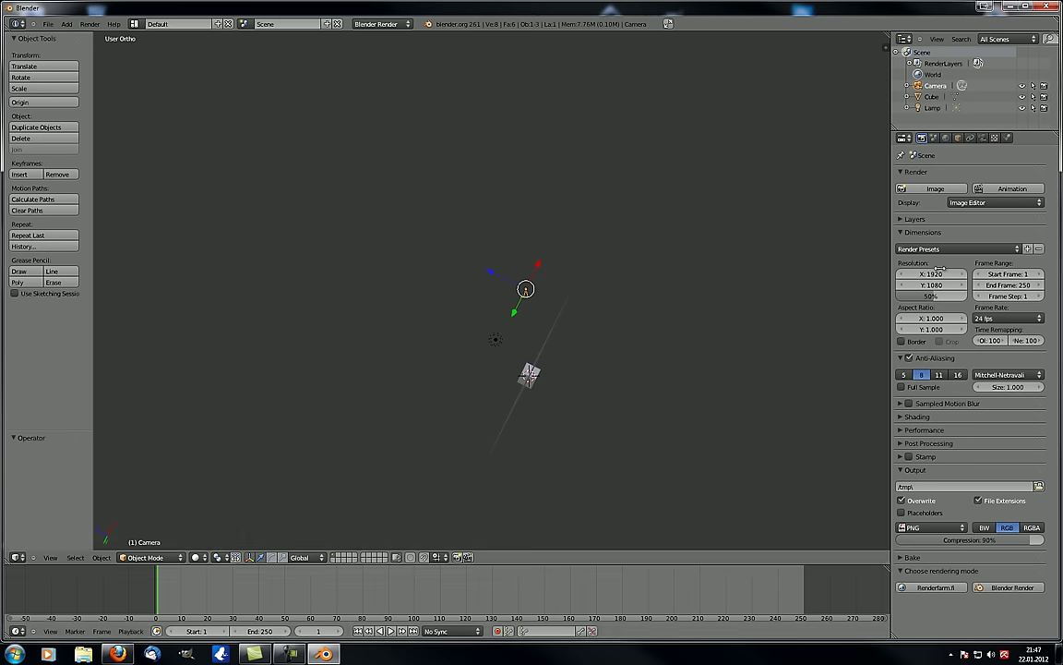
Select the cube and isolate it in local view.
{"action": "left_click", "coordinate": [16, 557]}
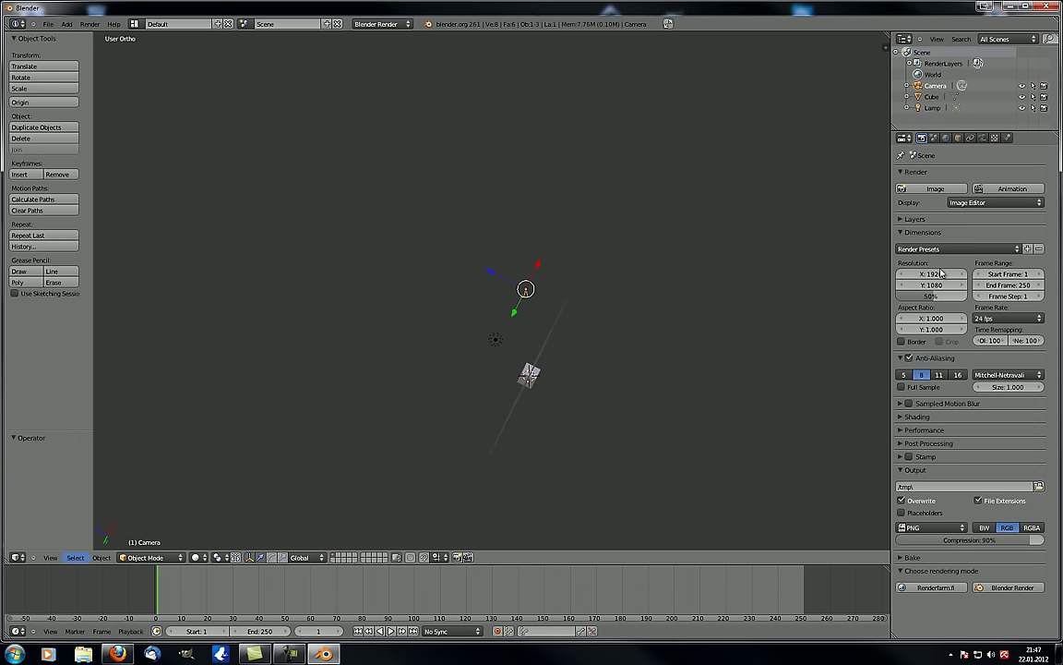
{"action": "left_click", "coordinate": [75, 557]}
{"action": "left_click", "coordinate": [50, 557]}
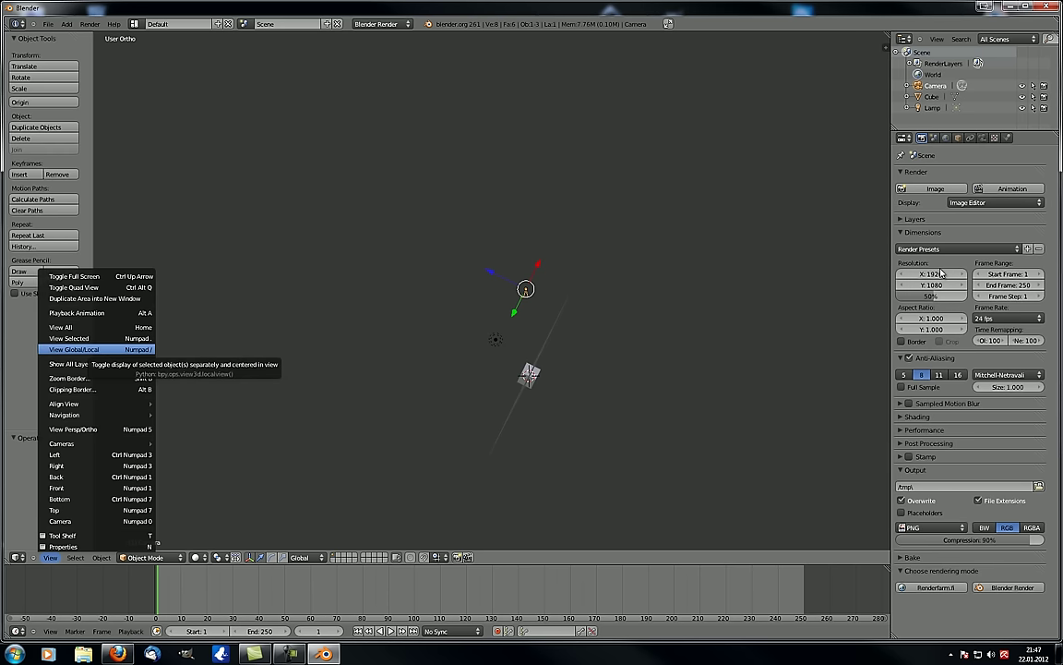
{"action": "left_click", "coordinate": [73, 349]}
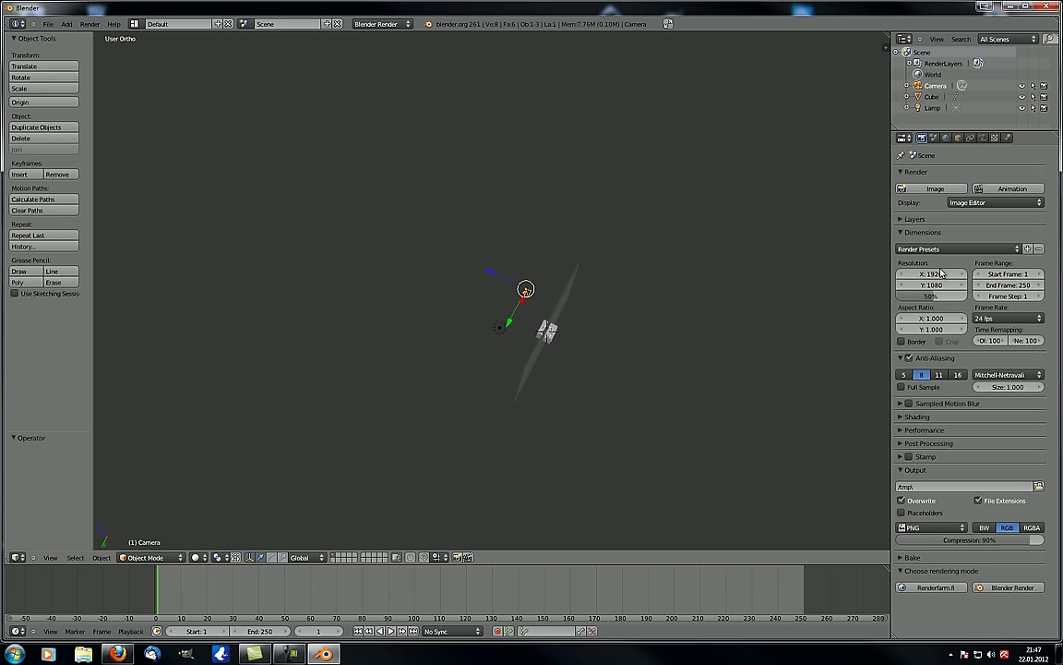
{"action": "right_click", "coordinate": [548, 330]}
{"action": "middle_click_drag", "start_coordinate": [517, 315], "coordinate": [591, 314]}
{"action": "scroll", "coordinate": [535, 315], "scroll_direction": "up", "scroll_amount": 4}
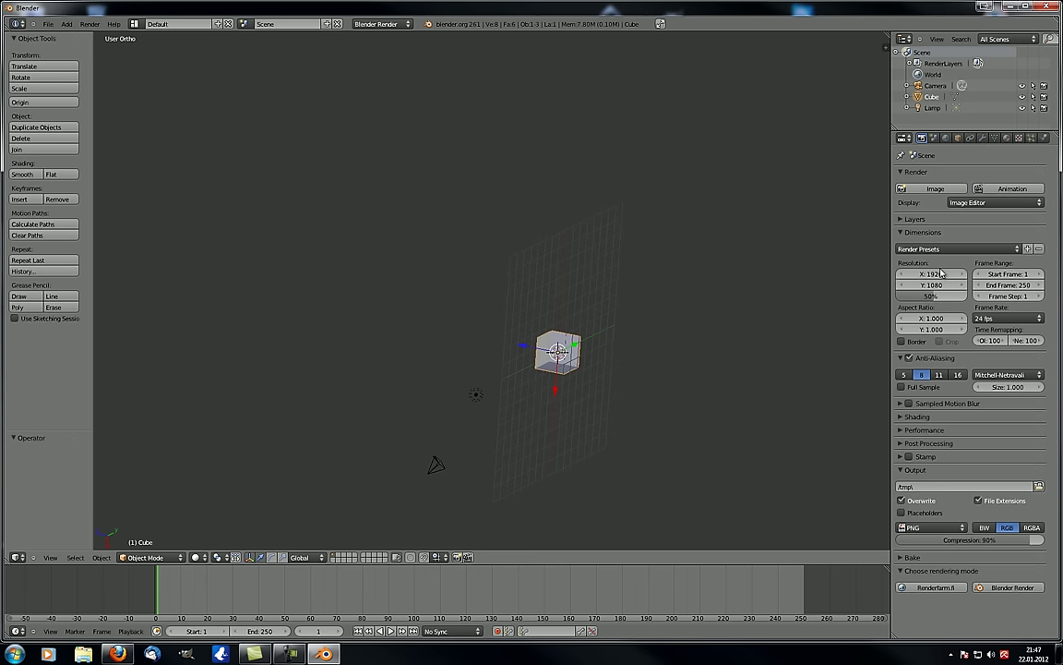
{"action": "key", "text": "KP_Divide"}
Inspect the isolated cube from the top and at an oblique angle.
{"action": "scroll", "coordinate": [538, 352], "scroll_direction": "down", "scroll_amount": 3}
{"action": "mouse_move", "coordinate": [538, 352]}
{"action": "middle_mouse_down"}
{"action": "mouse_move", "coordinate": [536, 407]}
{"action": "mouse_move", "coordinate": [517, 438]}
{"action": "mouse_move", "coordinate": [784, 429]}
{"action": "middle_mouse_up"}
{"action": "scroll", "coordinate": [535, 406], "scroll_direction": "down", "scroll_amount": 10}
{"action": "key", "text": "KP_7"}
{"action": "middle_click_drag", "start_coordinate": [588, 369], "coordinate": [588, 276]}
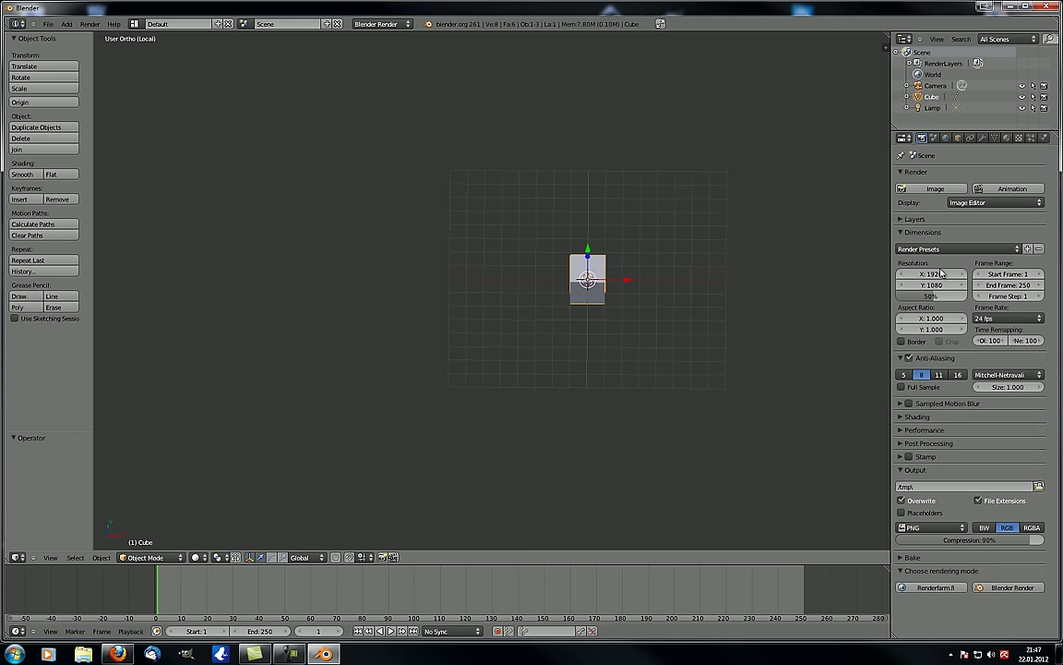
{"action": "middle_click_drag", "start_coordinate": [651, 342], "coordinate": [622, 299]}
{"action": "scroll", "coordinate": [622, 299], "scroll_direction": "up", "scroll_amount": 3}
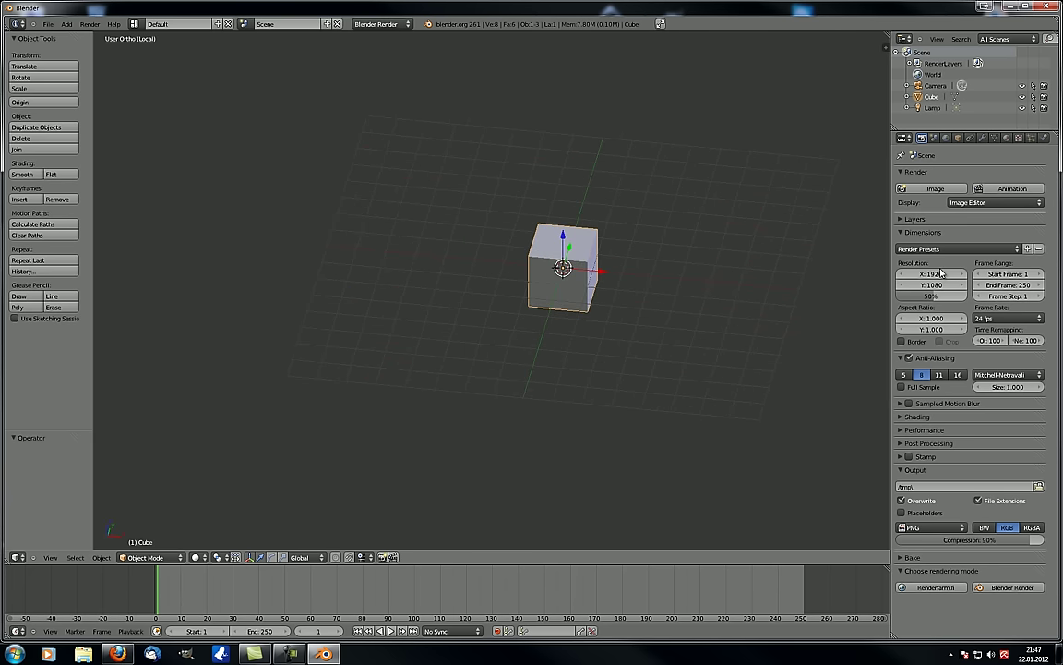
Return from local to global view and show the scene from the front and at an angle.
{"action": "key", "text": "KP_Divide"}
{"action": "mouse_move", "coordinate": [591, 342]}
{"action": "middle_mouse_down"}
{"action": "mouse_move", "coordinate": [526, 378]}
{"action": "mouse_move", "coordinate": [609, 259]}
{"action": "middle_mouse_up"}
{"action": "key", "text": "KP_1"}
{"action": "mouse_move", "coordinate": [553, 351]}
{"action": "middle_mouse_down"}
{"action": "mouse_move", "coordinate": [564, 295]}
{"action": "mouse_move", "coordinate": [572, 369]}
{"action": "mouse_move", "coordinate": [636, 397]}
{"action": "middle_mouse_up"}
{"action": "scroll", "coordinate": [572, 370], "scroll_direction": "up", "scroll_amount": 3}
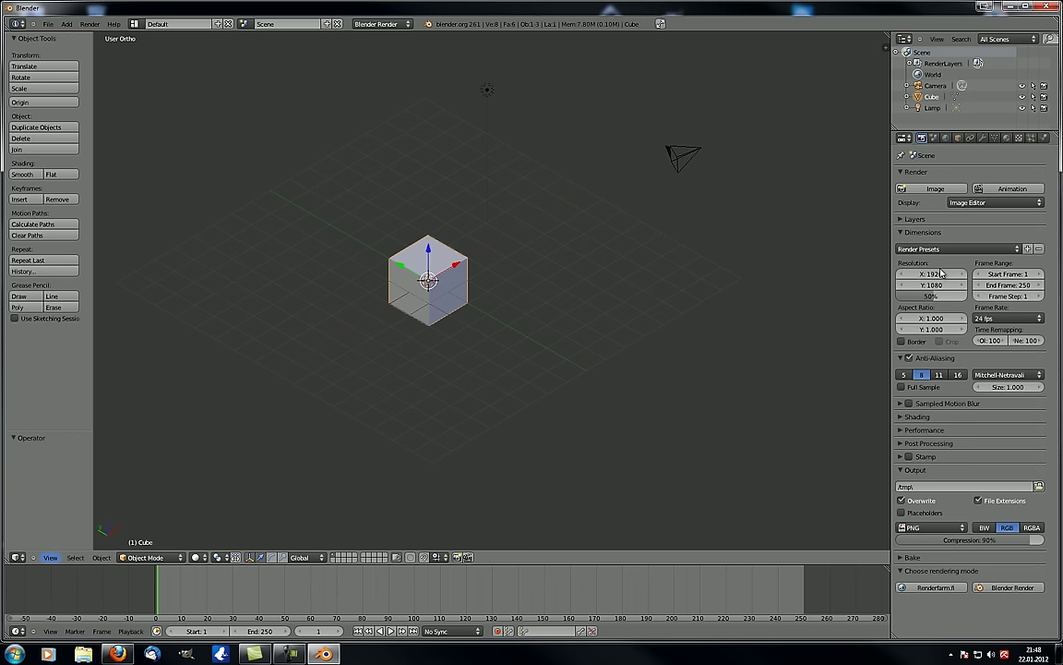
Duplicate the 3D view area into a new window.
{"action": "left_click", "coordinate": [51, 557]}
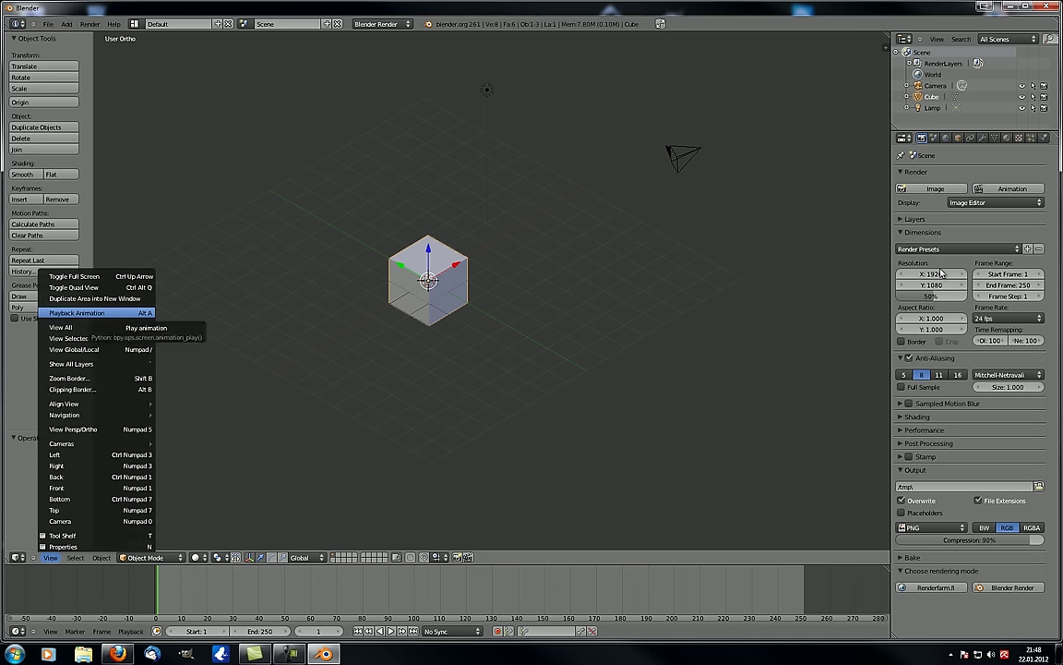
{"action": "key", "text": "Up"}
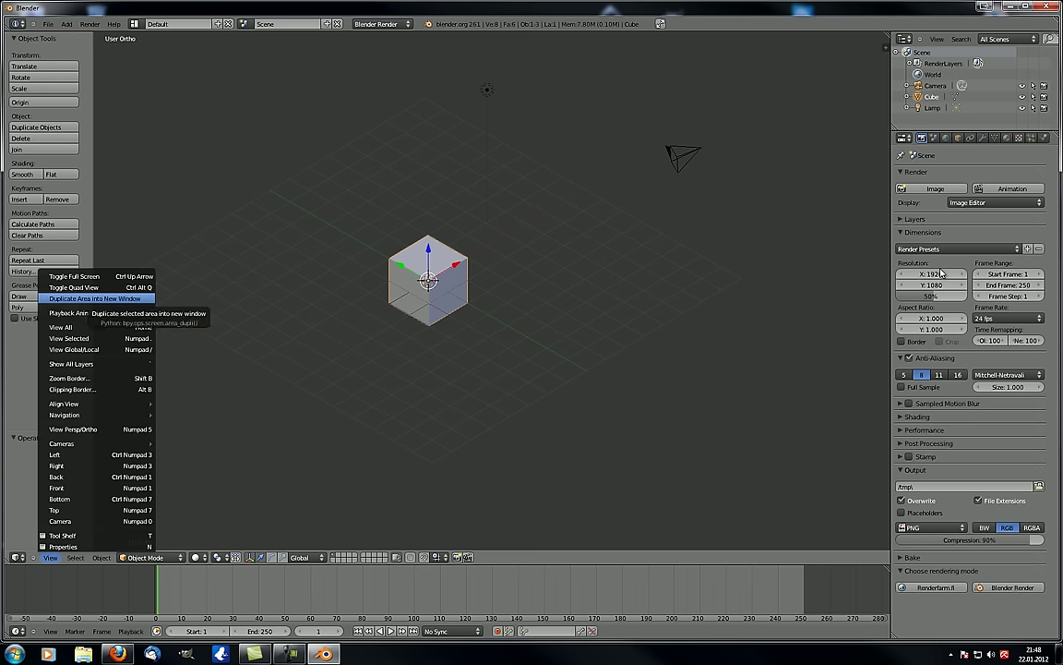
{"action": "key", "text": "Return"}
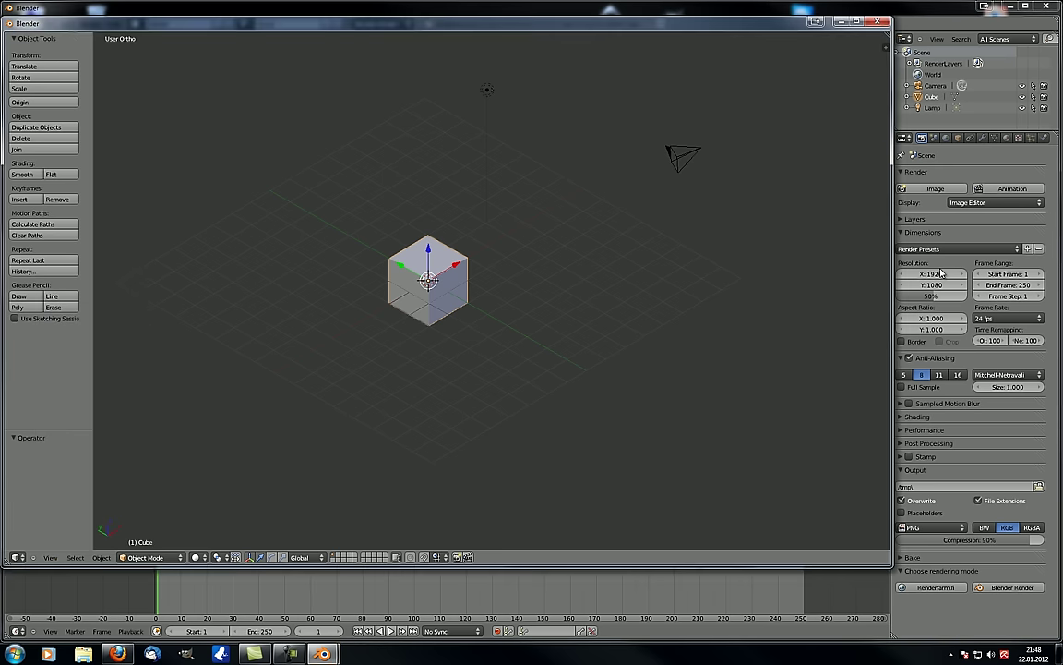
Move the duplicated window to the other monitor and back, maximize it, and send it to the other monitor again.
{"action": "key", "text": "super+shift+Right"}
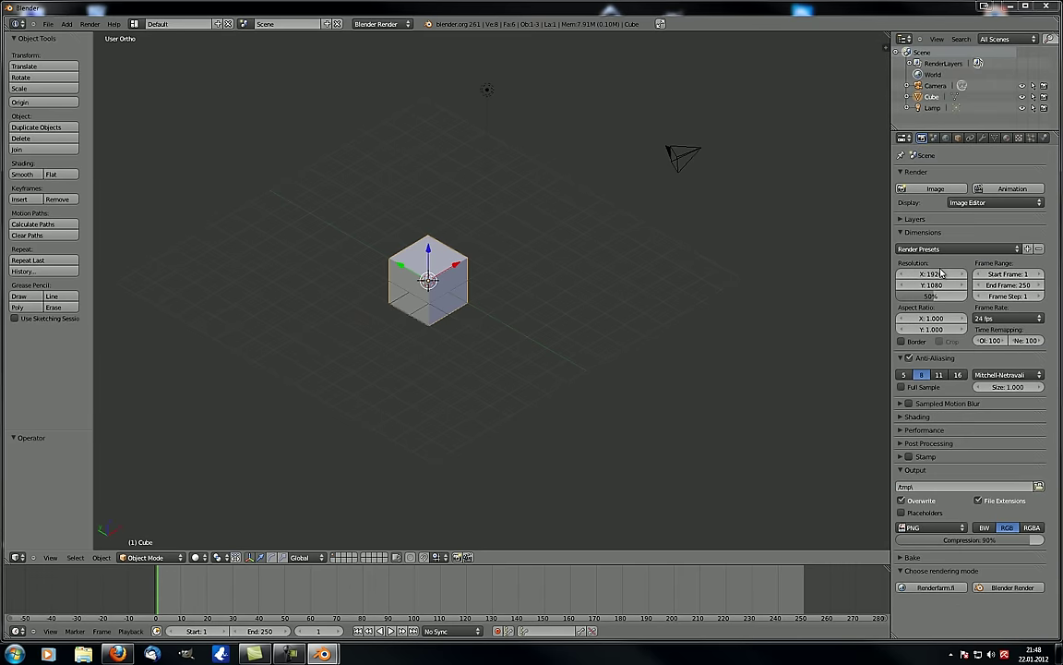
{"action": "key", "text": "super+shift+Left"}
{"action": "key", "text": "super+Up"}
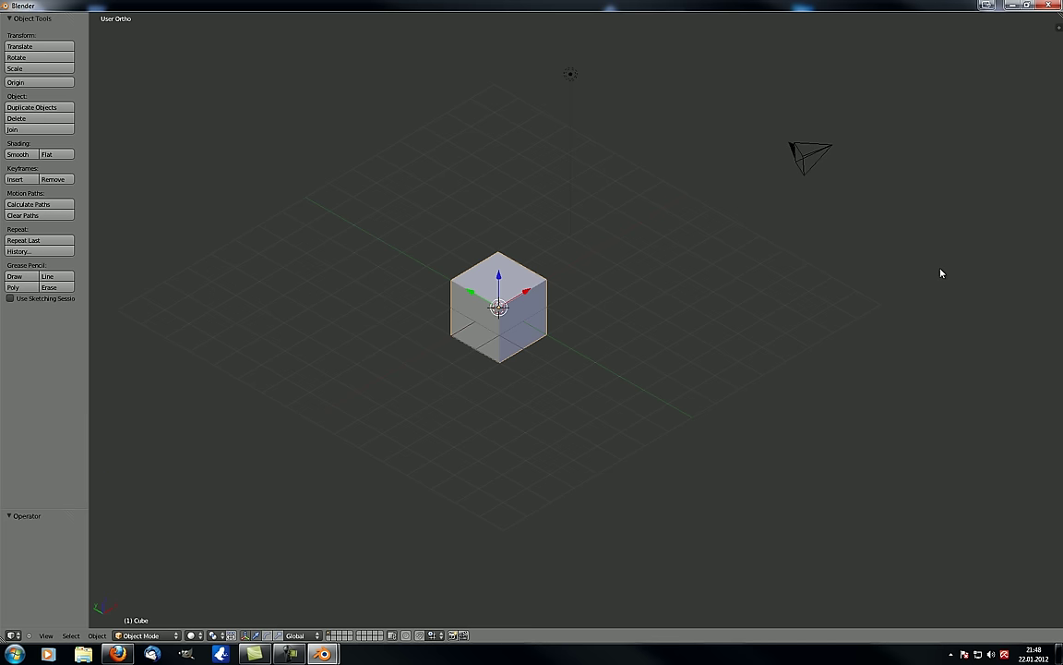
{"action": "key", "text": "super+shift+Right"}
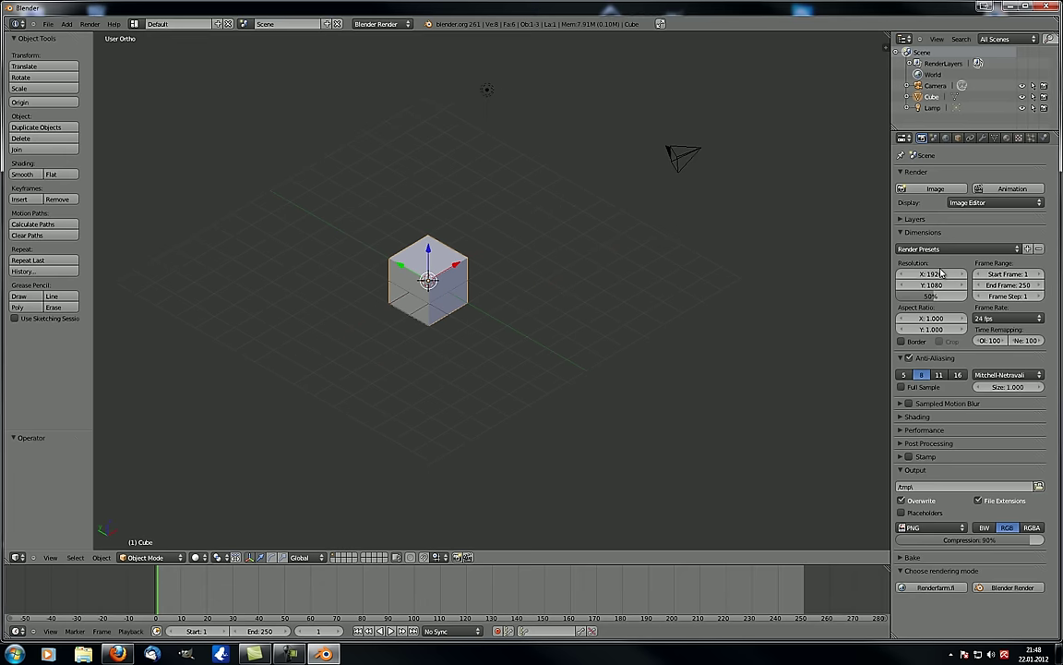
Switch the 3D view to quad view and centre the cube in the right orthographic view.
{"action": "left_click", "coordinate": [50, 556]}
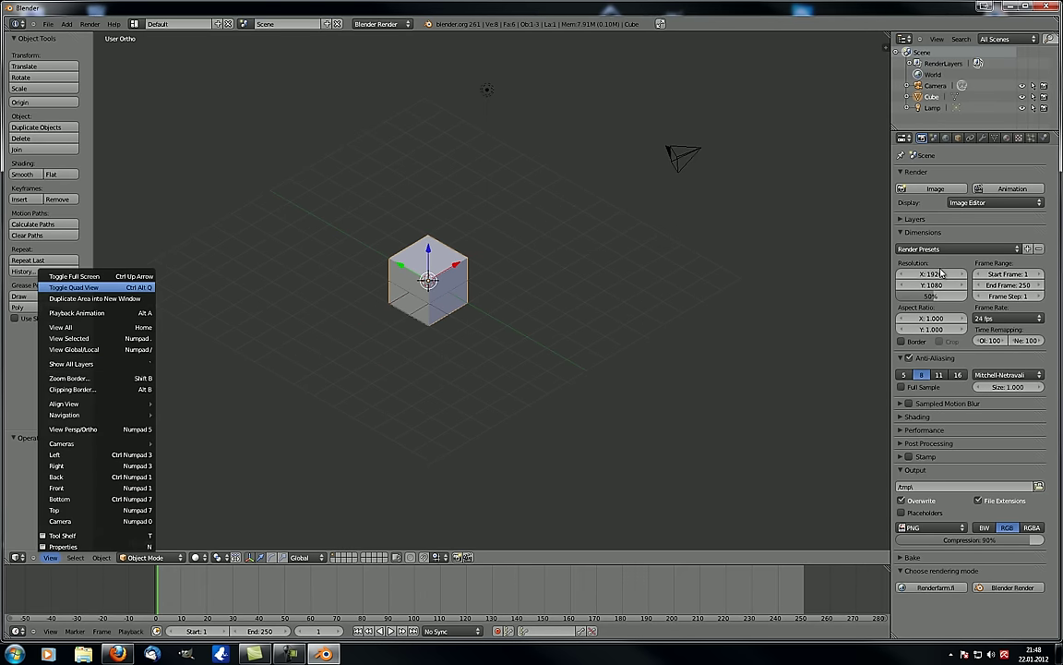
{"action": "left_click", "coordinate": [80, 288]}
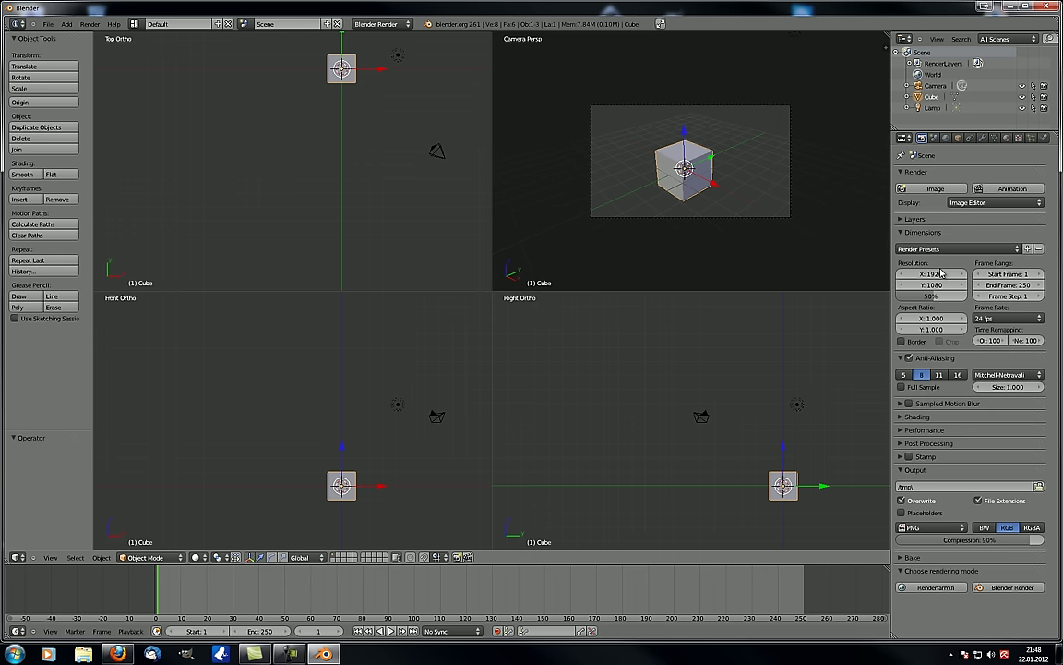
{"action": "middle_click_drag", "start_coordinate": [782, 485], "coordinate": [690, 418], "text": "shift"}
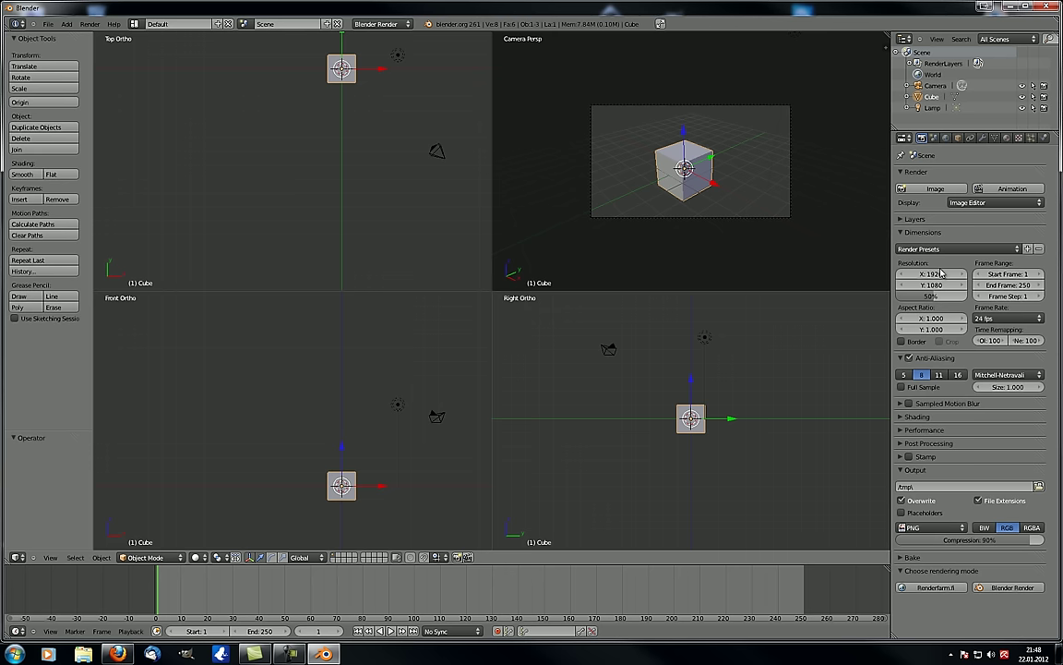
Leave quad view and return to a single 3D view.
{"action": "left_click", "coordinate": [50, 557]}
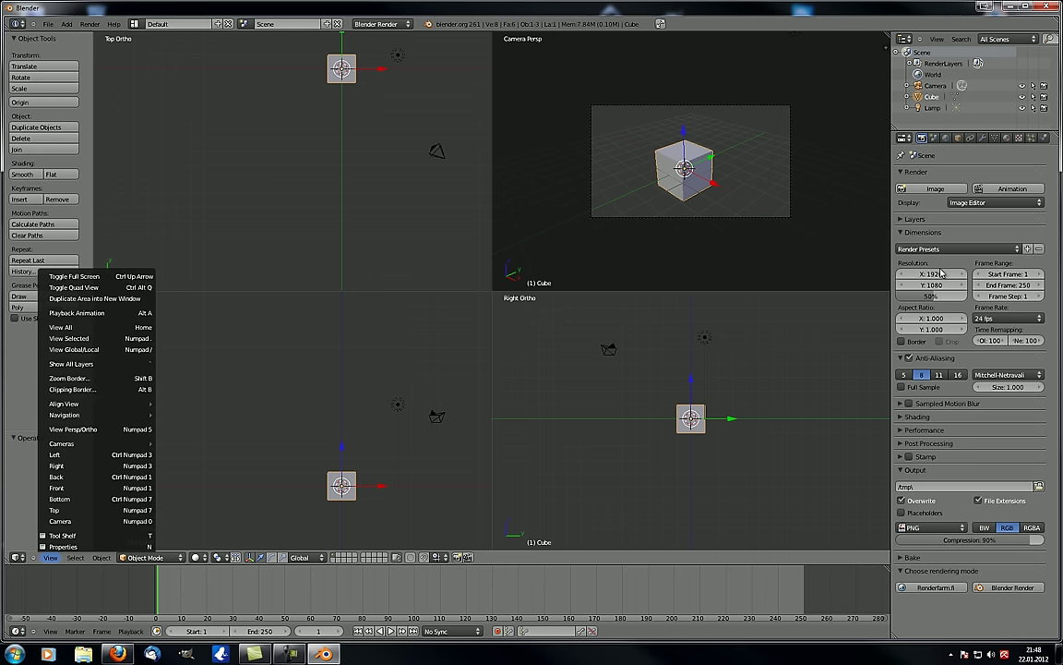
{"action": "key", "text": "Escape"}
{"action": "left_click", "coordinate": [50, 556]}
{"action": "key", "text": "Escape"}
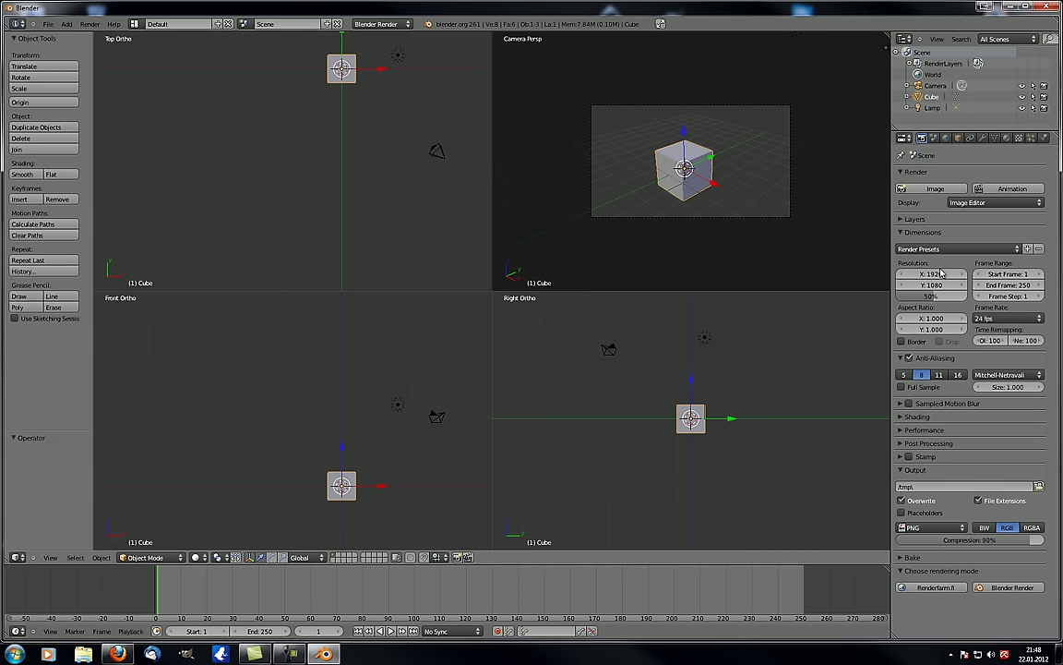
{"action": "key", "text": "ctrl+alt+q"}
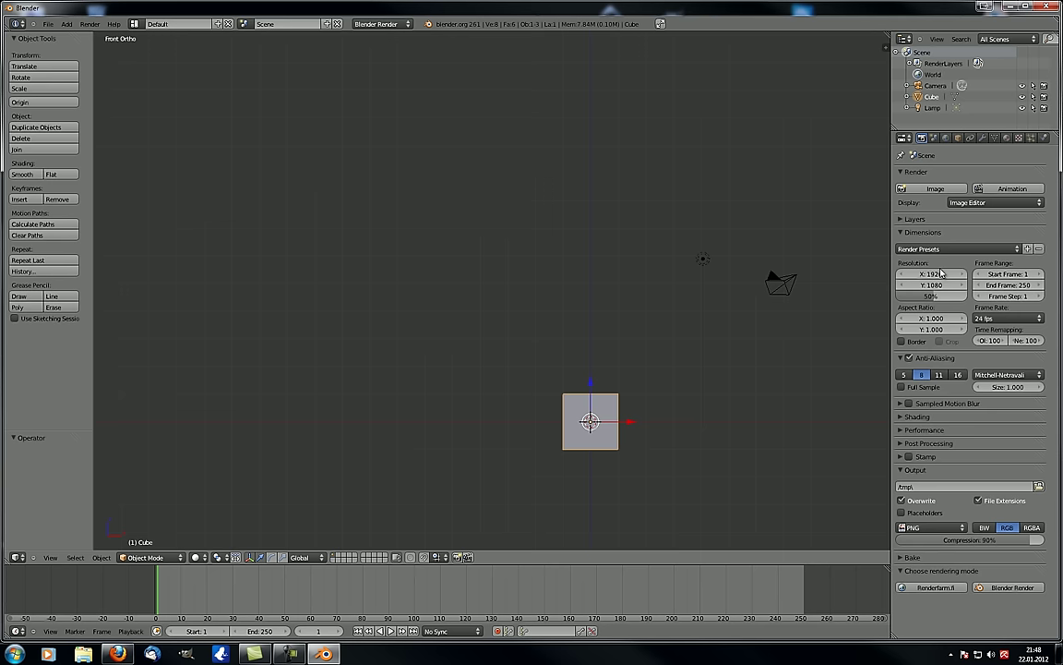
Expand the 3D view area to full screen and restore the previous layout.
{"action": "left_click", "coordinate": [17, 557]}
{"action": "left_click", "coordinate": [50, 546]}
{"action": "left_click", "coordinate": [50, 557]}
{"action": "key", "text": "Return"}
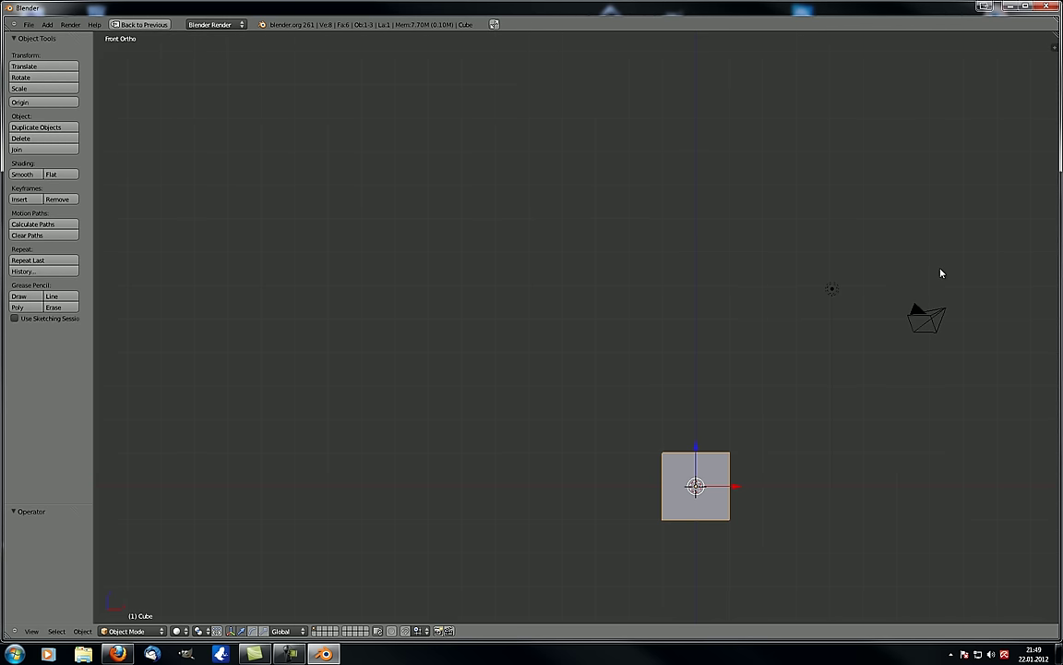
{"action": "key", "text": "ctrl+Up"}
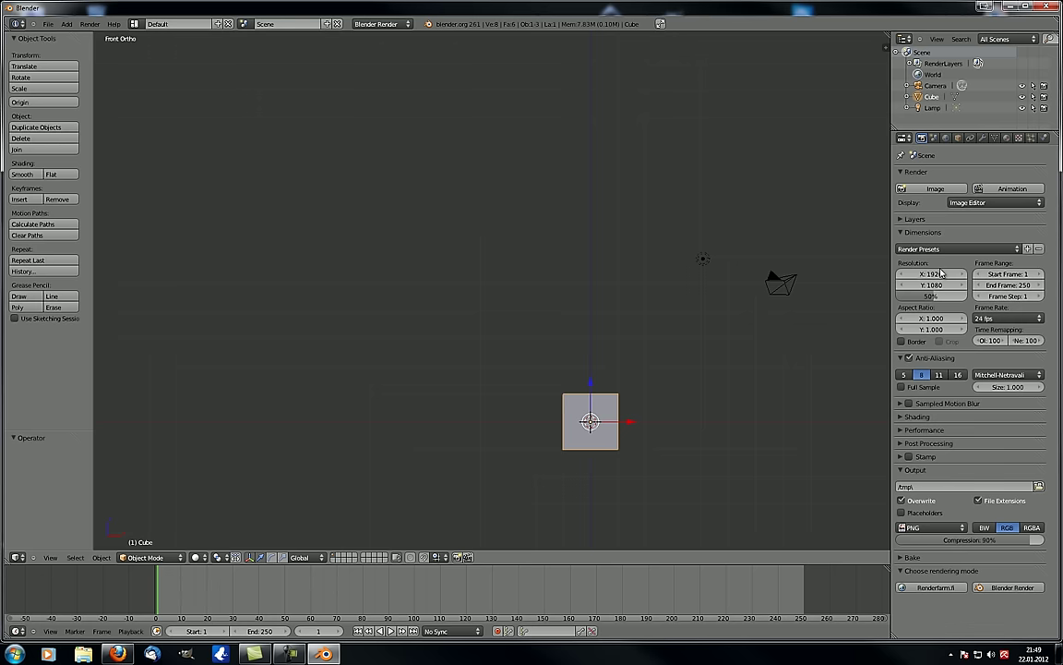
Toggle the 3D view repeatedly between full screen and the normal layout.
{"action": "key", "text": "ctrl+Up"}
{"action": "key", "text": "ctrl+Up"}
{"action": "key", "text": "ctrl+Up"}
{"action": "key", "text": "ctrl+Up"}
{"action": "key", "text": "ctrl+Up"}
{"action": "key", "text": "ctrl+Up"}
{"action": "key", "text": "ctrl+Up"}
{"action": "key", "text": "ctrl+Up"}
{"action": "key", "text": "ctrl+Up"}
{"action": "key", "text": "ctrl+Up"}
{"action": "key", "text": "ctrl+Up"}
{"action": "key", "text": "ctrl+Up"}
Frame all objects in the 3D view with View All and bring the cube, camera and lamp into close view.
{"action": "left_click", "coordinate": [49, 557]}
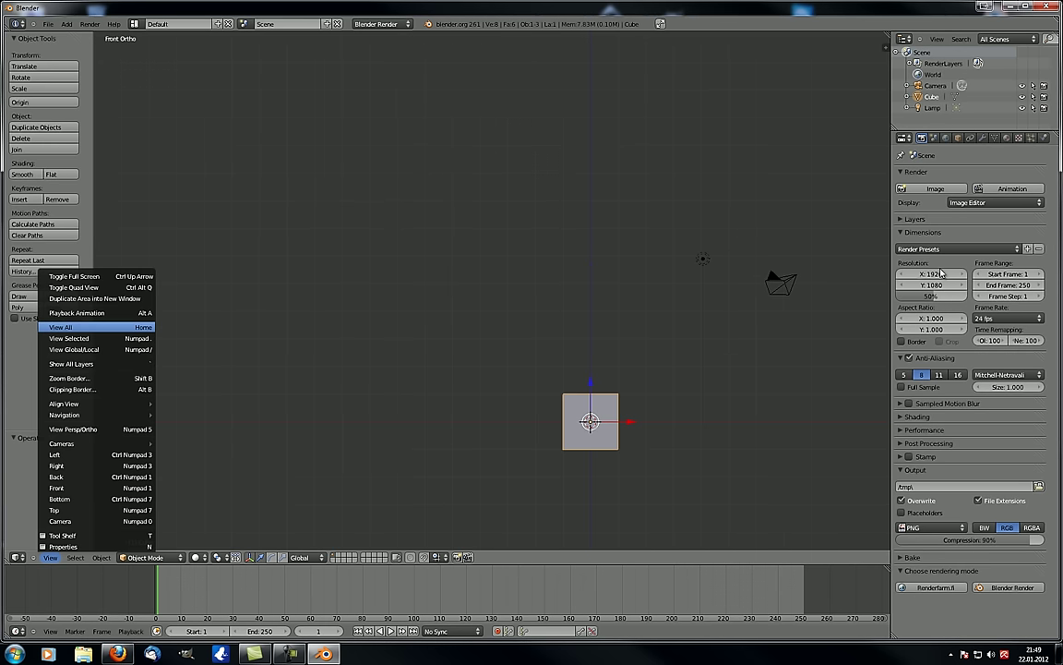
{"action": "left_click", "coordinate": [61, 327]}
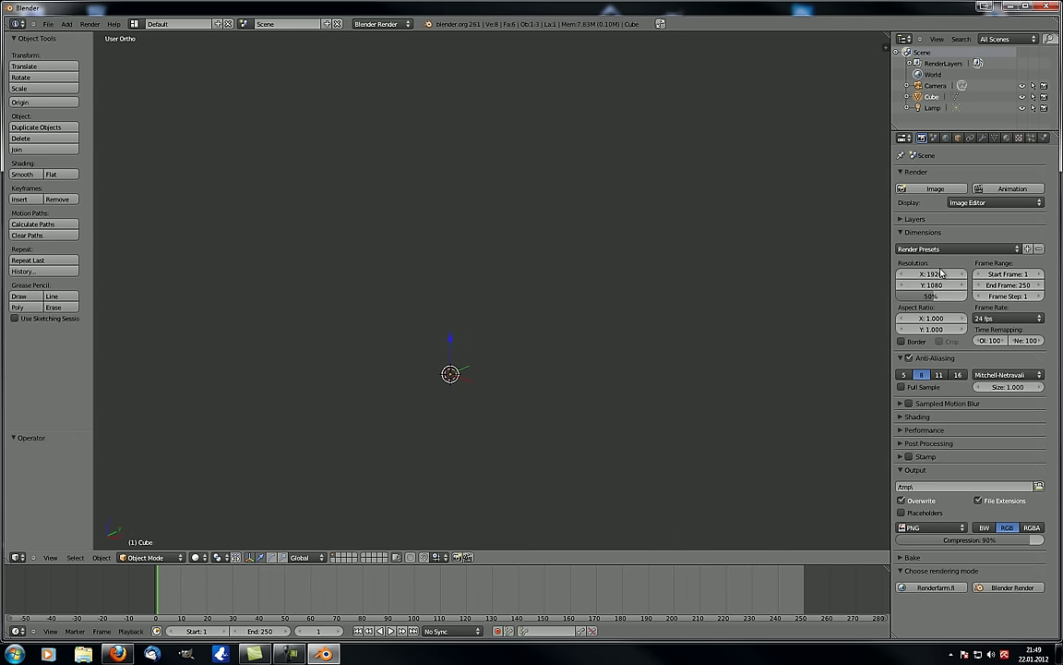
{"action": "scroll", "coordinate": [511, 330], "scroll_direction": "up", "scroll_amount": 10}
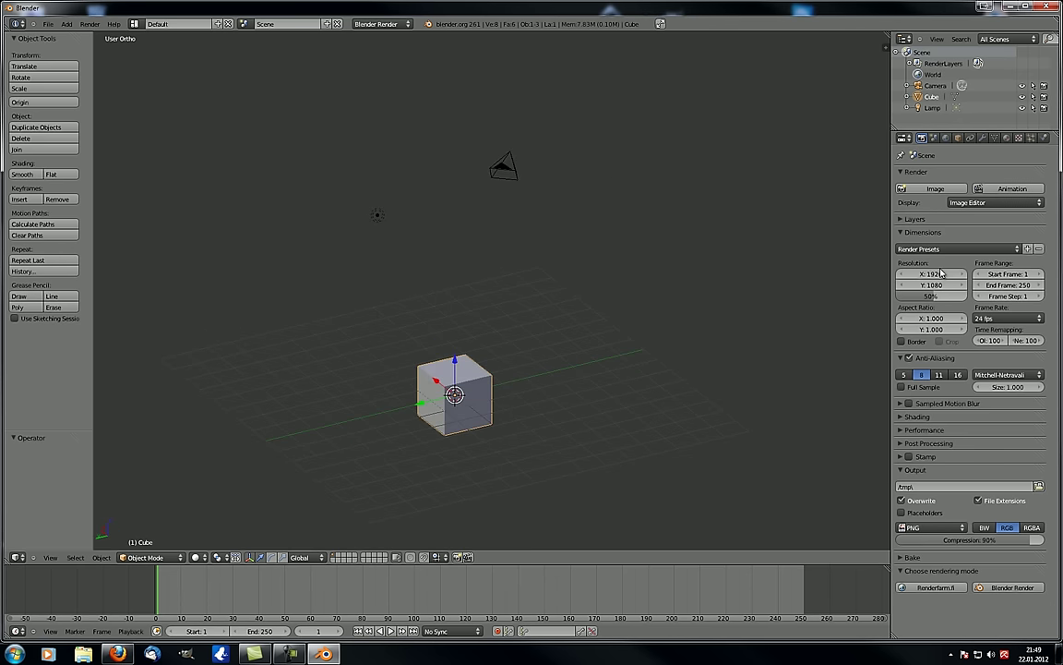
Use Border Select to box-select the lamp and the cube together, and clear the selection.
{"action": "left_click", "coordinate": [76, 556]}
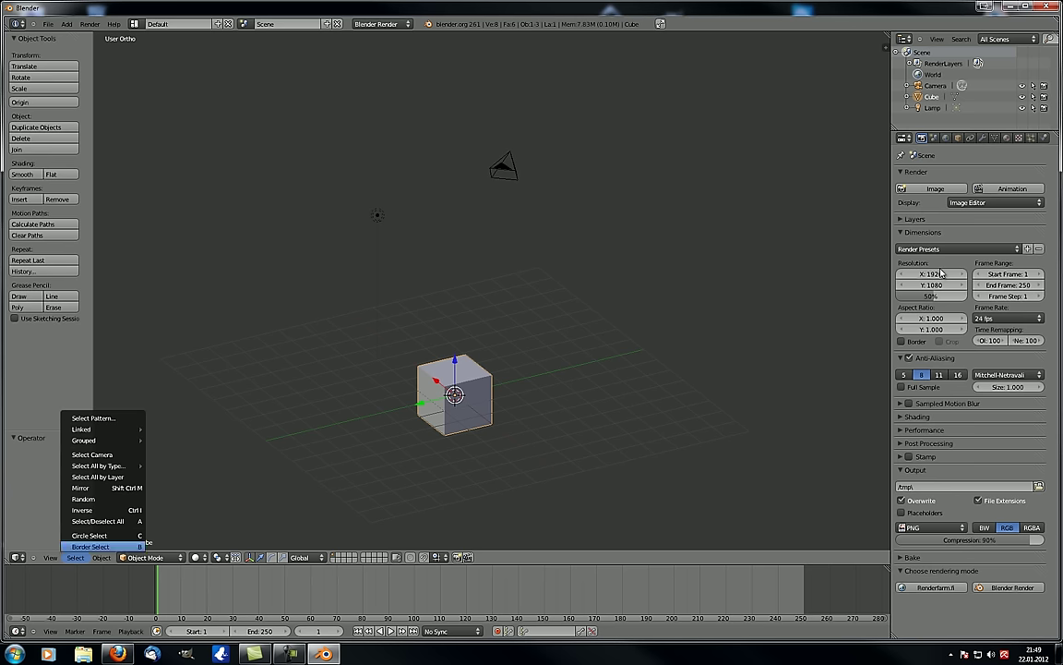
{"action": "left_click", "coordinate": [91, 546]}
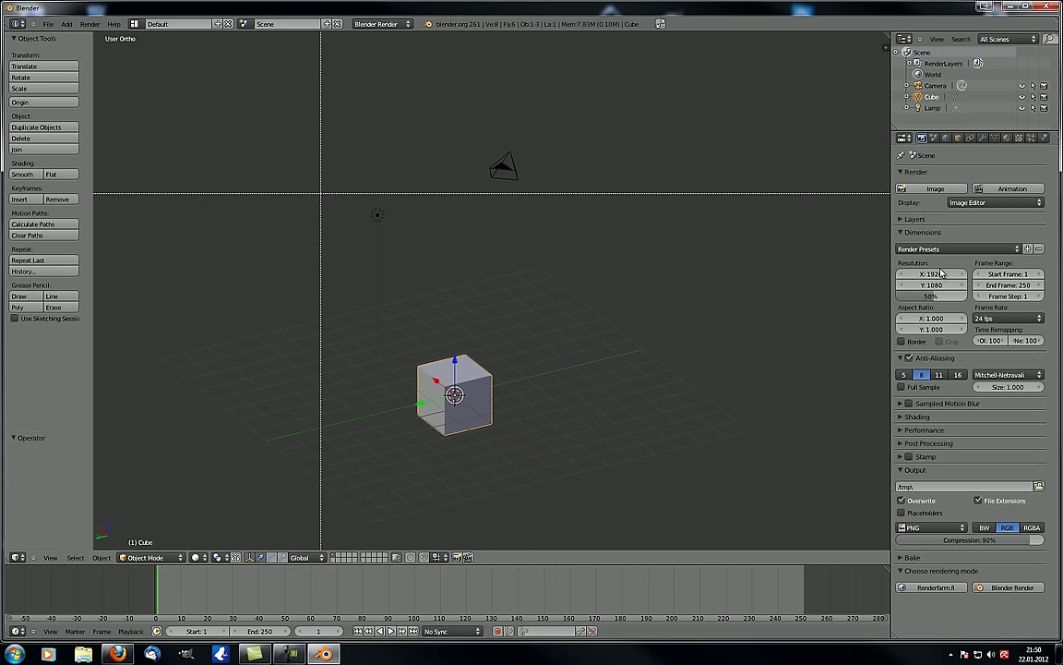
{"action": "left_click_drag", "start_coordinate": [322, 192], "coordinate": [622, 515]}
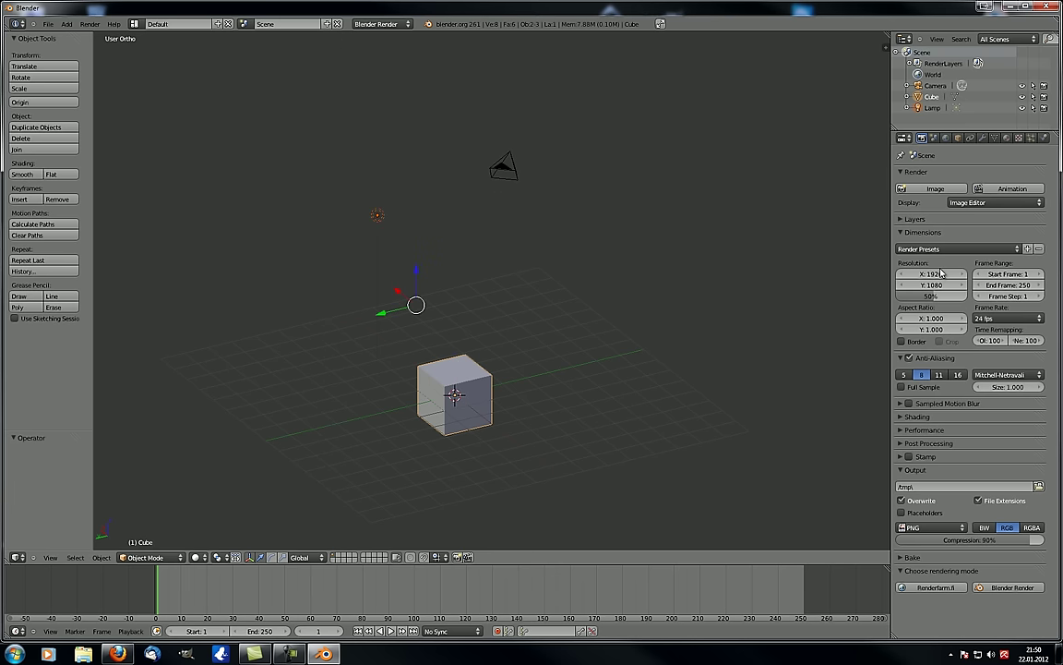
{"action": "middle_click_drag", "start_coordinate": [622, 515], "coordinate": [565, 517]}
{"action": "key", "text": "a"}
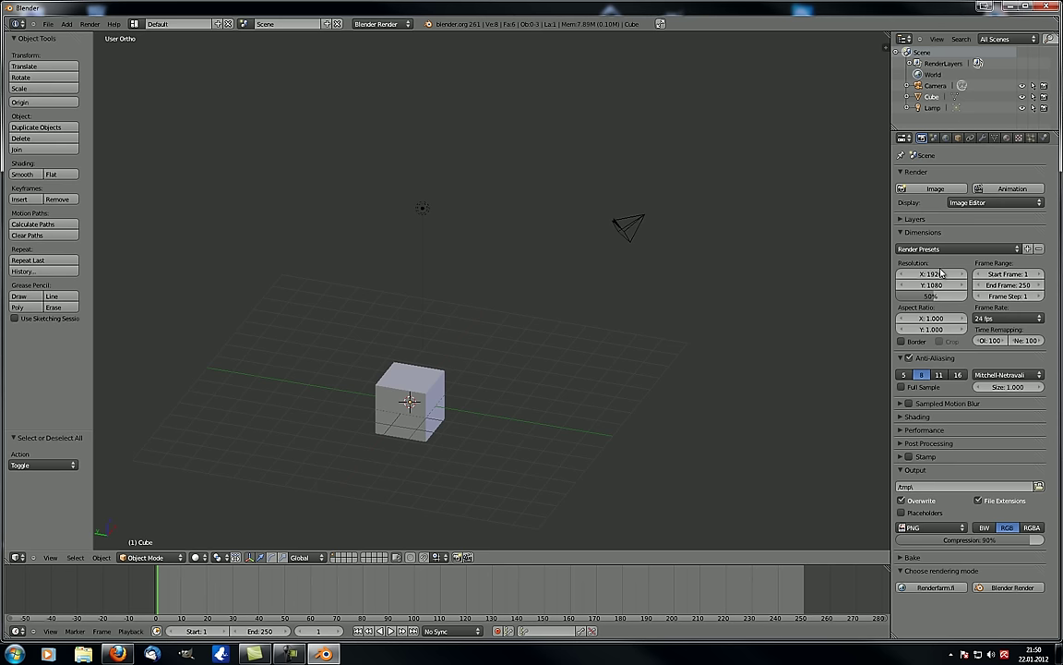
Repeat the border selection around the lamp and cube from the rotated view, and deselect everything again.
{"action": "key", "text": "b"}
{"action": "left_click_drag", "start_coordinate": [353, 176], "coordinate": [514, 495]}
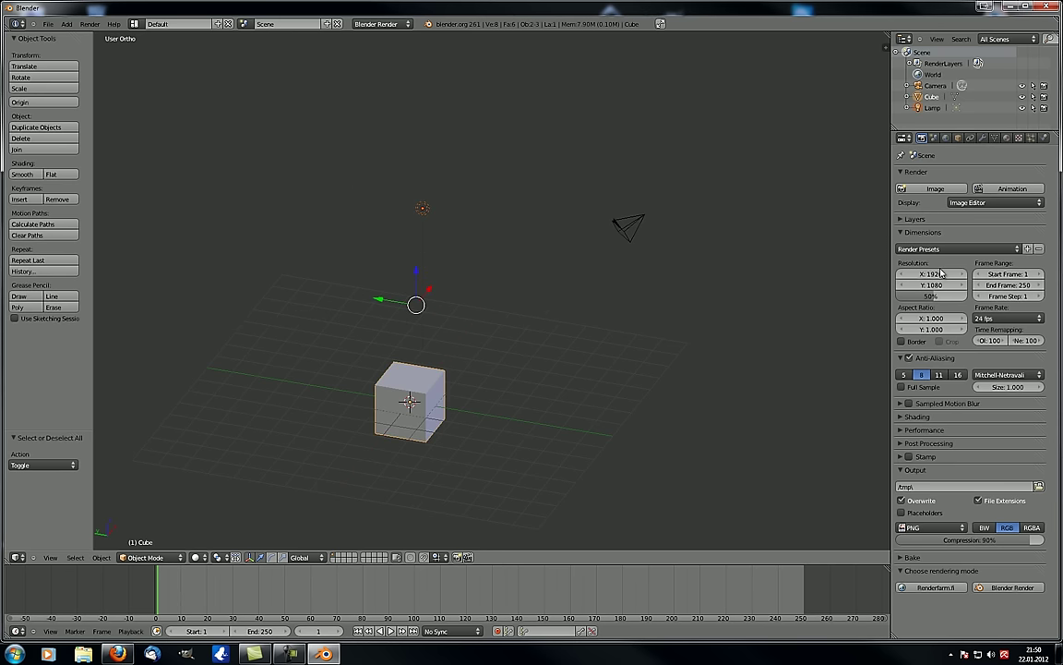
{"action": "key", "text": "a"}
Paint over the cube, lamp and camera with Circle Select until all three objects are selected.
{"action": "left_click", "coordinate": [74, 557]}
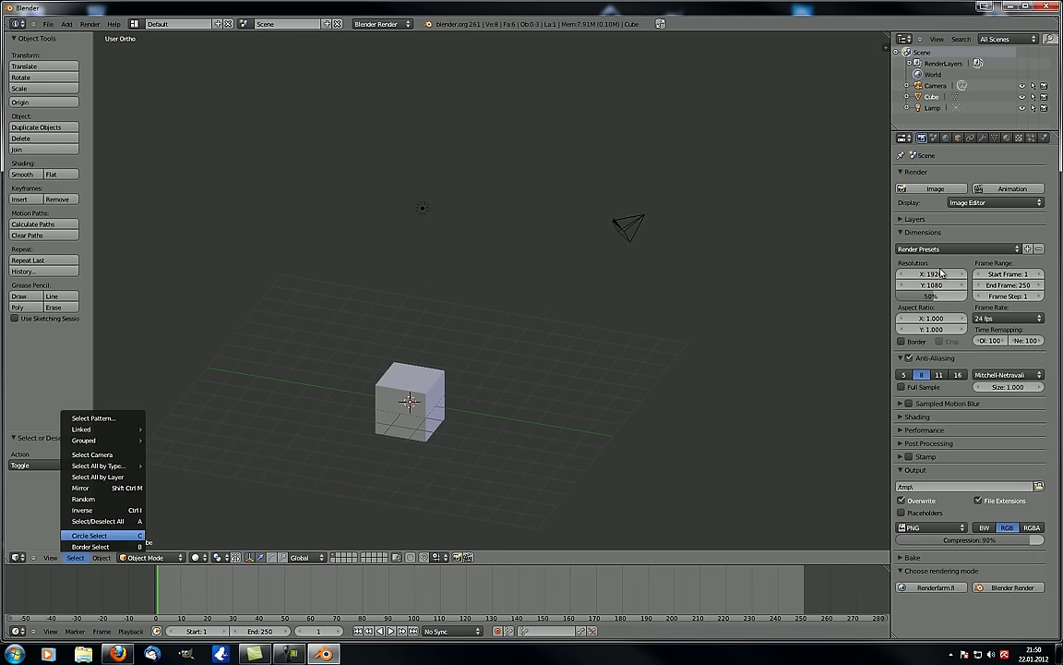
{"action": "middle_click_drag", "start_coordinate": [347, 391], "coordinate": [394, 391]}
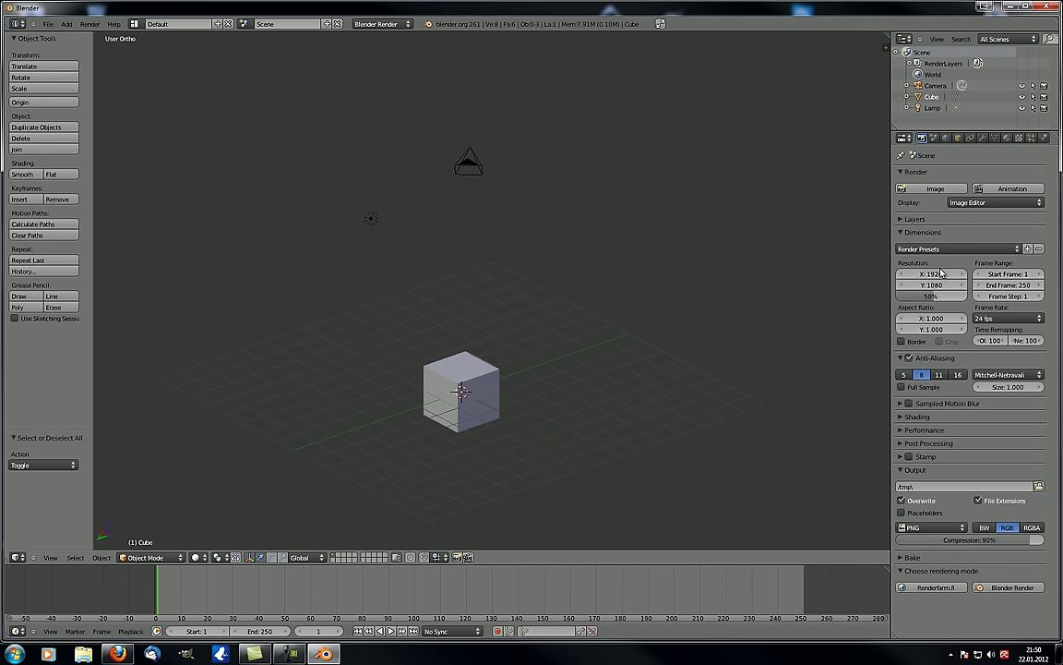
{"action": "scroll", "coordinate": [394, 391], "scroll_direction": "down", "scroll_amount": 3}
{"action": "key", "text": "c"}
{"action": "scroll", "coordinate": [394, 391], "scroll_direction": "down", "scroll_amount": 6}
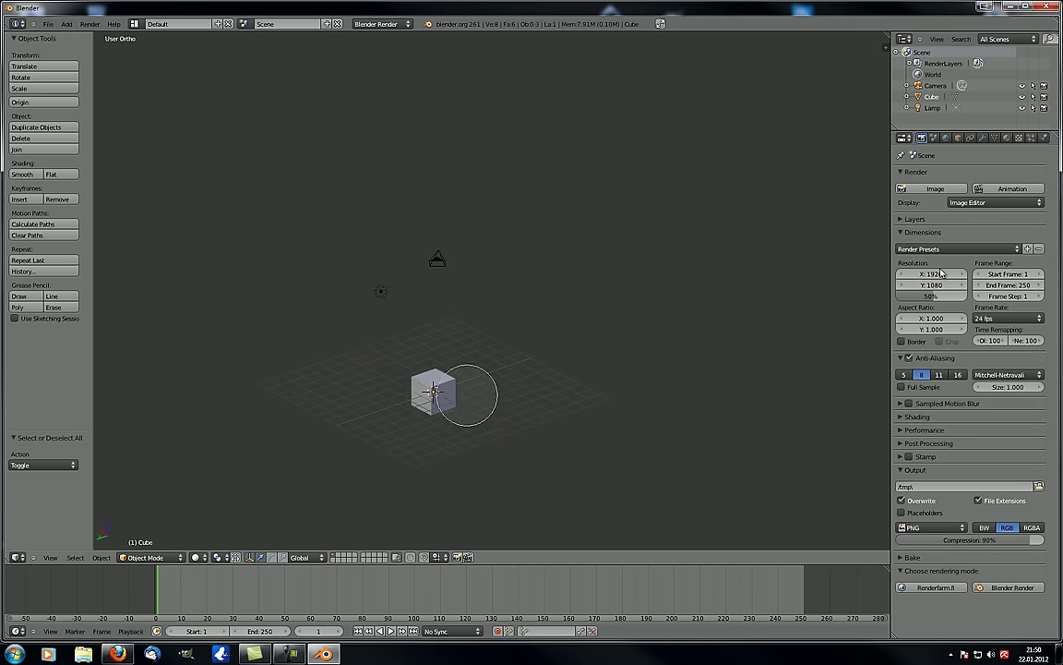
{"action": "mouse_move", "coordinate": [388, 351]}
{"action": "left_mouse_down"}
{"action": "mouse_move", "coordinate": [370, 307]}
{"action": "mouse_move", "coordinate": [448, 254]}
{"action": "left_mouse_up"}
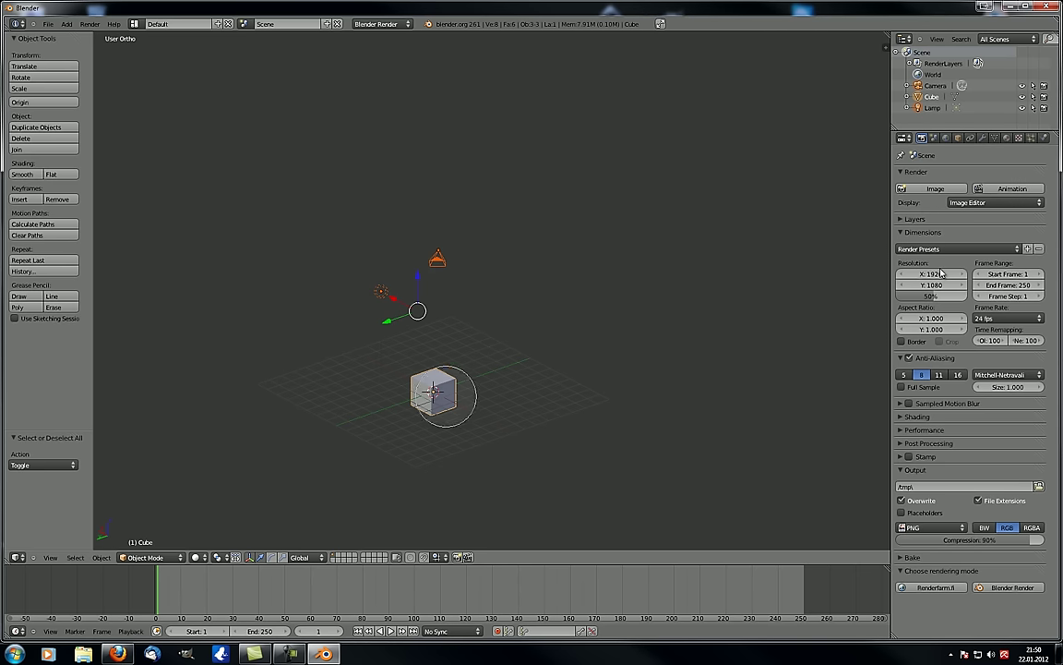
{"action": "right_click", "coordinate": [434, 371]}
Start Circle Select over the cube, leave it without selecting, and deselect all objects.
{"action": "scroll", "coordinate": [454, 385], "scroll_direction": "up", "scroll_amount": 5}
{"action": "scroll", "coordinate": [406, 388], "scroll_direction": "up", "scroll_amount": 3}
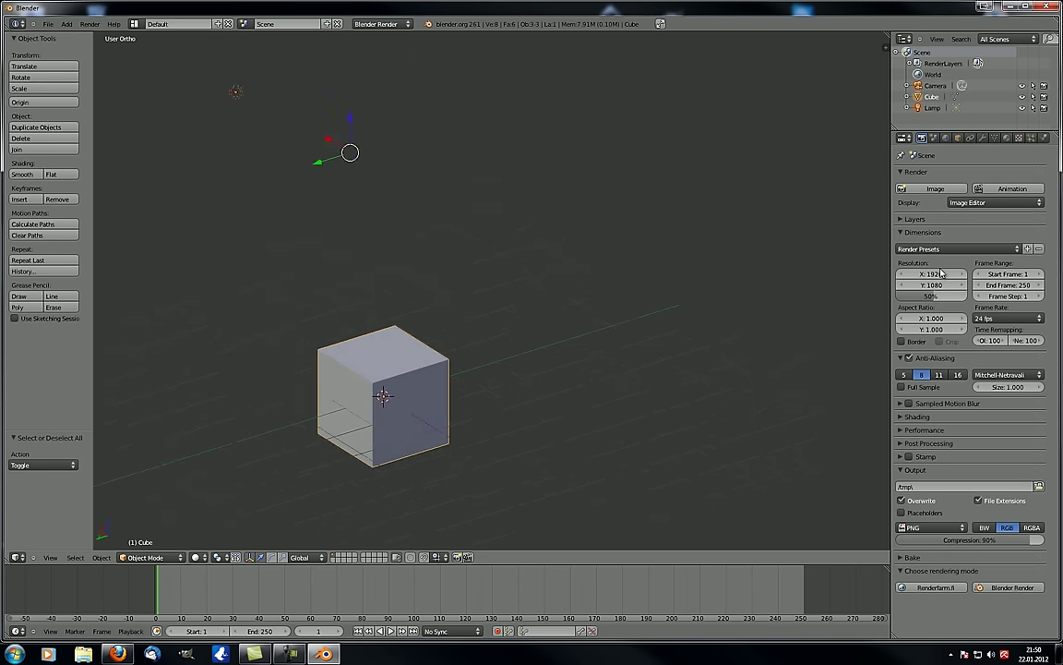
{"action": "key", "text": "c"}
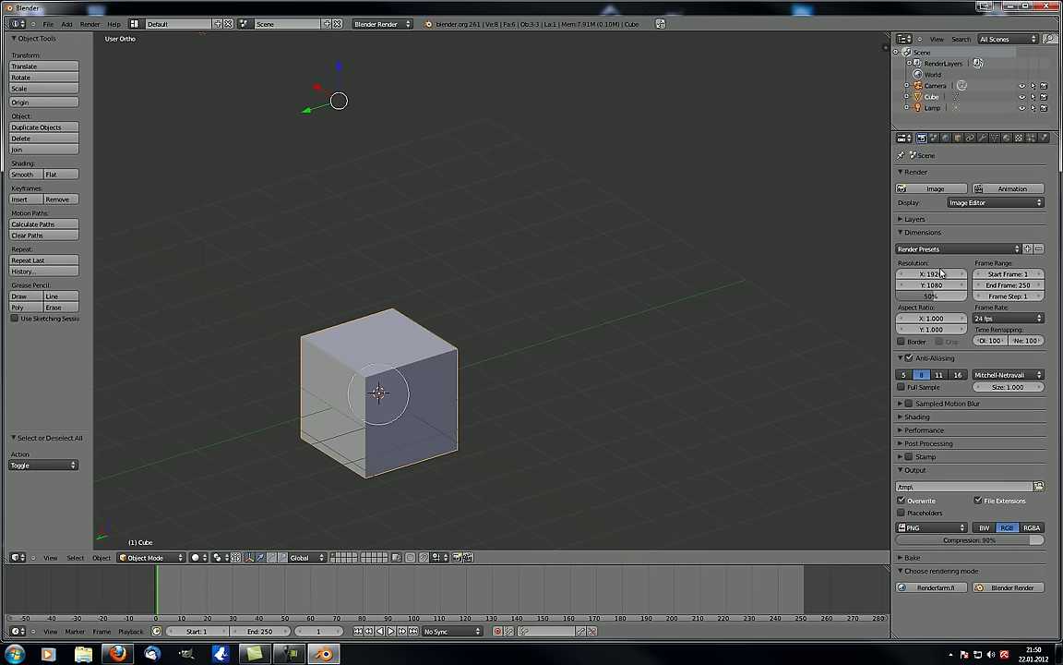
{"action": "key", "text": "Escape"}
{"action": "key", "text": "a"}
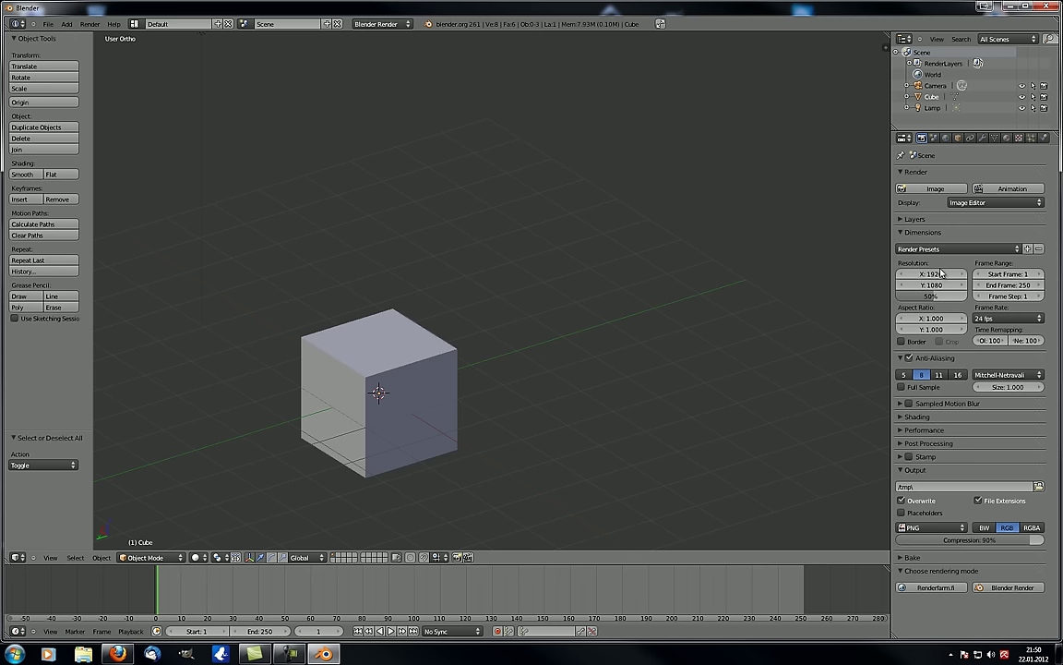
Select only the cube with Circle Select and clear the selection.
{"action": "key", "text": "c"}
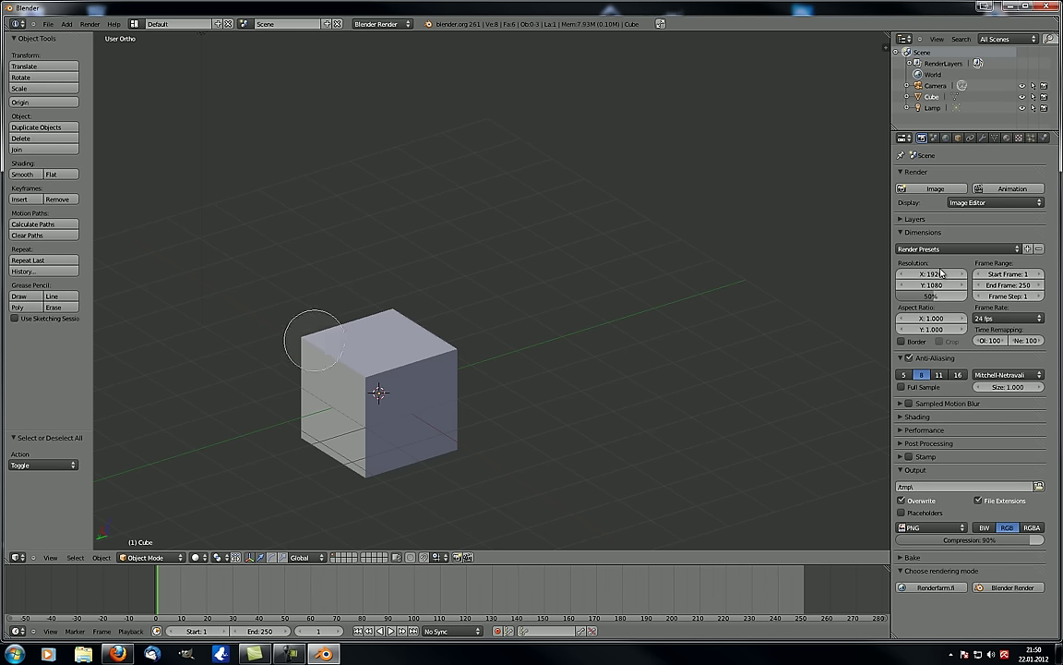
{"action": "left_click", "coordinate": [375, 396]}
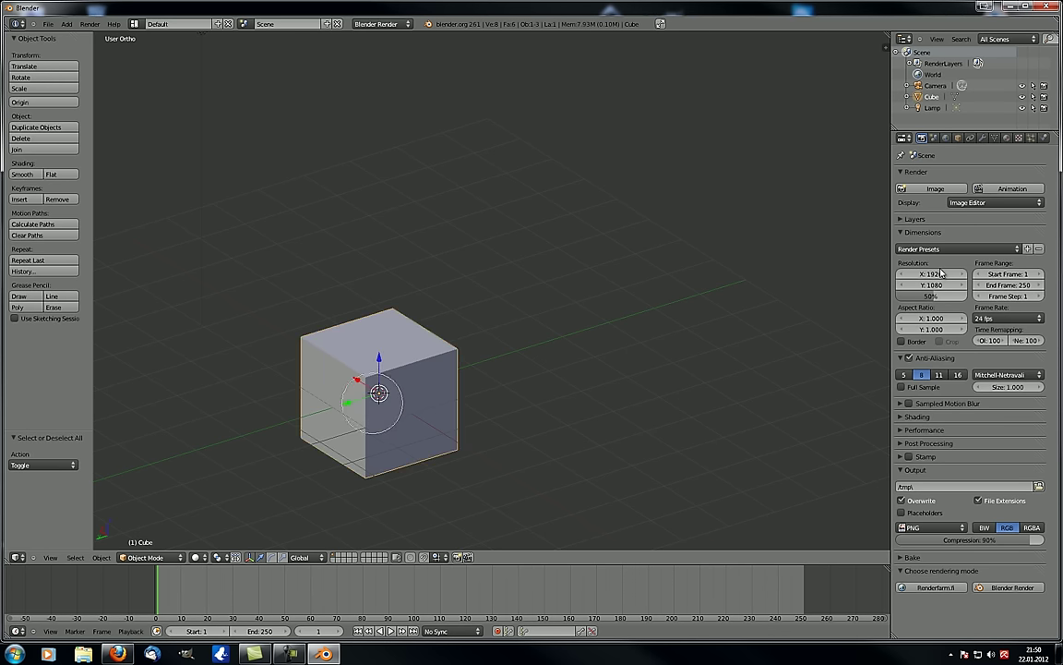
{"action": "key", "text": "Escape"}
{"action": "scroll", "coordinate": [399, 388], "scroll_direction": "down", "scroll_amount": 9}
{"action": "key", "text": "a"}
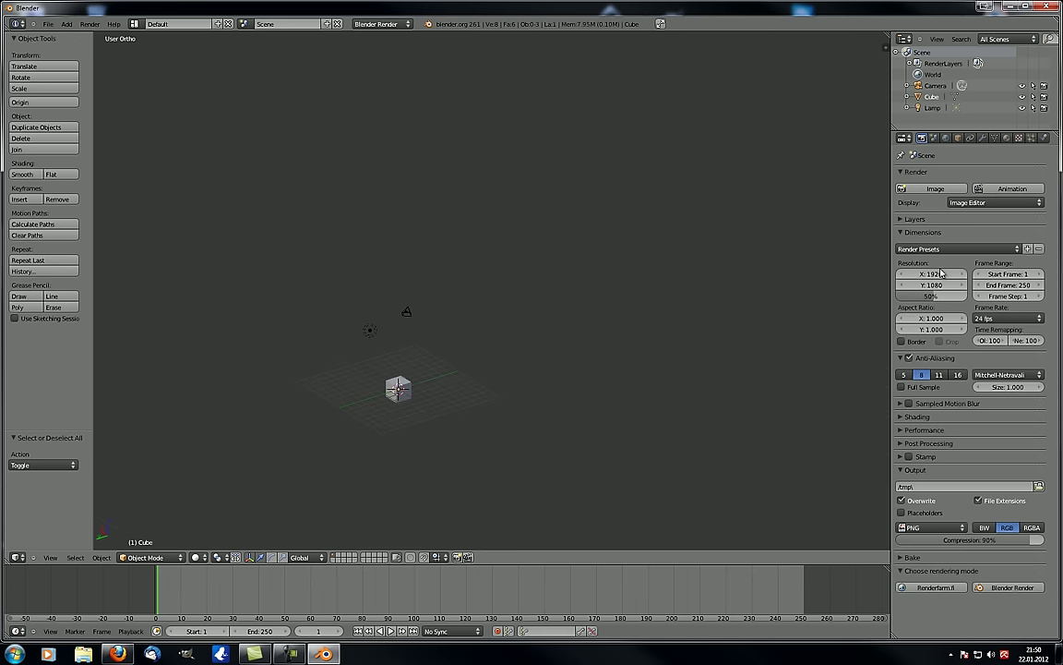
Select the cube, invert the selection so the camera and lamp are selected instead, and deselect everything.
{"action": "left_click", "coordinate": [75, 558]}
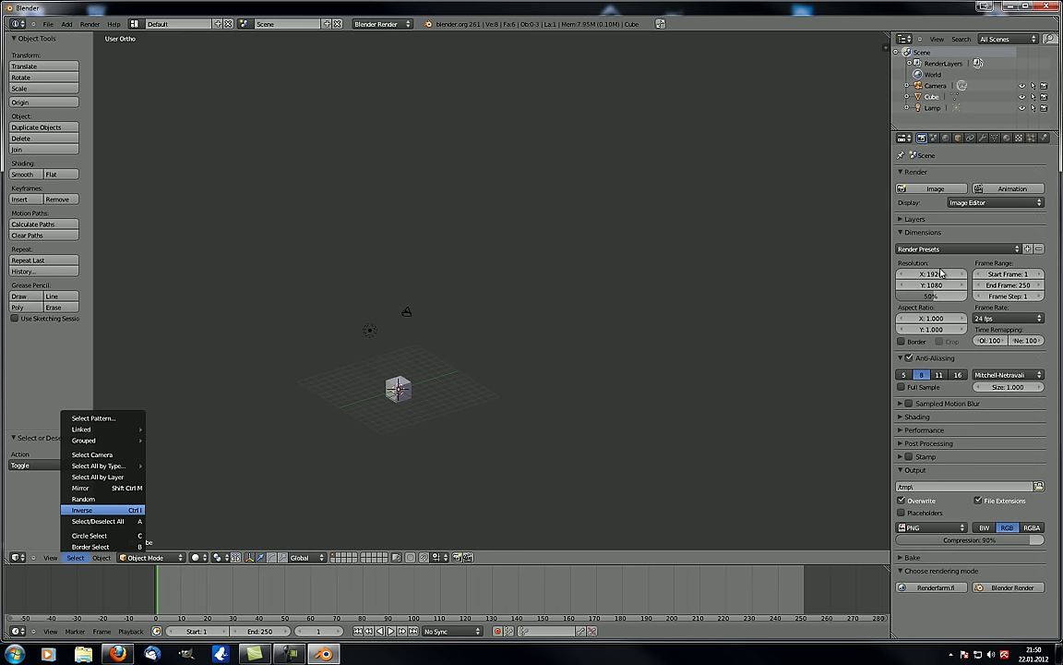
{"action": "right_click", "coordinate": [398, 389]}
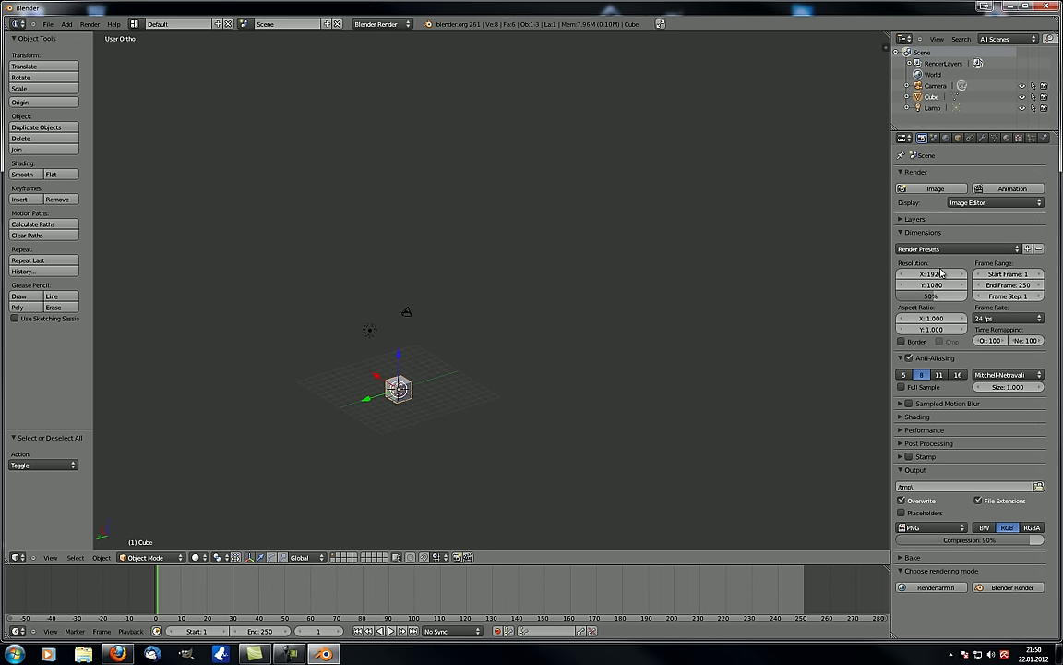
{"action": "key", "text": "ctrl+i"}
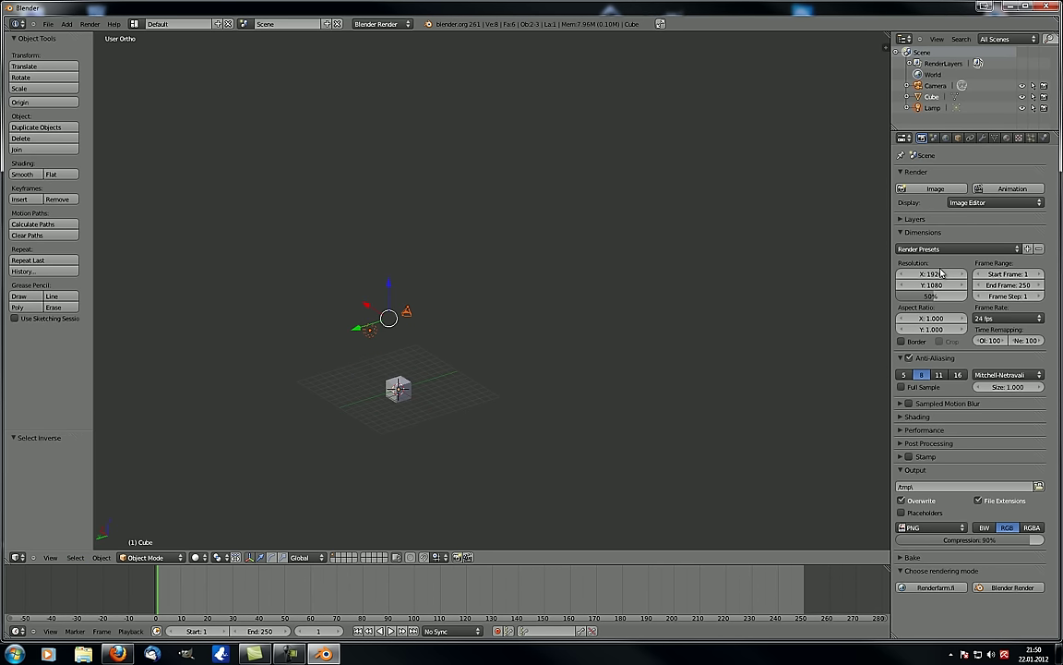
{"action": "middle_click_drag", "start_coordinate": [398, 370], "coordinate": [382, 382]}
{"action": "scroll", "coordinate": [398, 369], "scroll_direction": "up", "scroll_amount": 4}
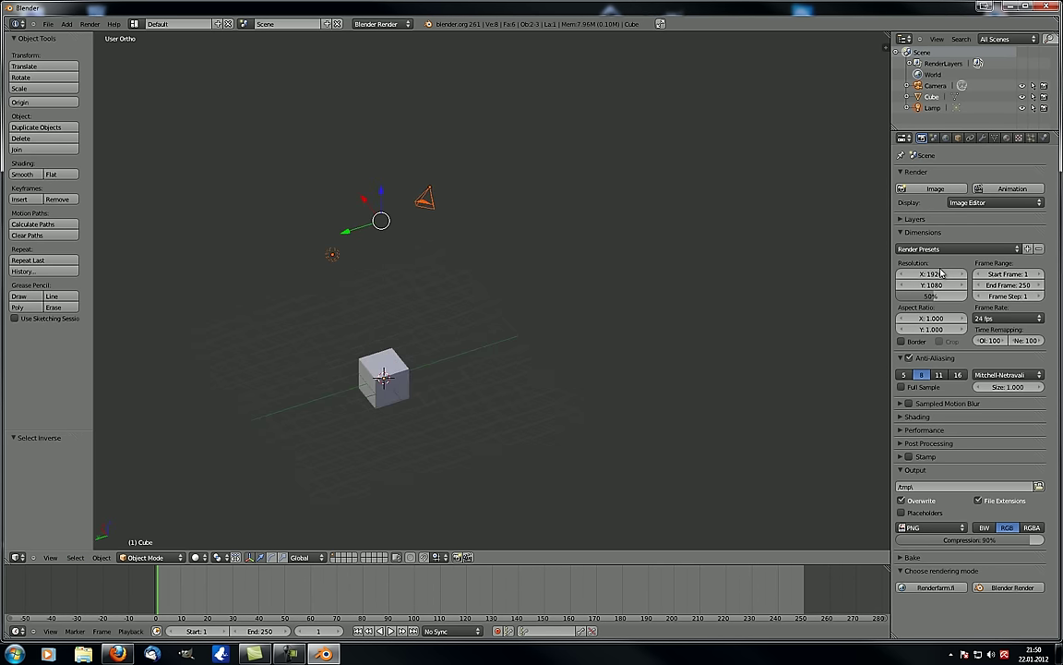
{"action": "scroll", "coordinate": [330, 382], "scroll_direction": "down", "scroll_amount": 2}
{"action": "key", "text": "a"}
Select objects in the scene at random, repeating the Random selection several times.
{"action": "left_click", "coordinate": [75, 556]}
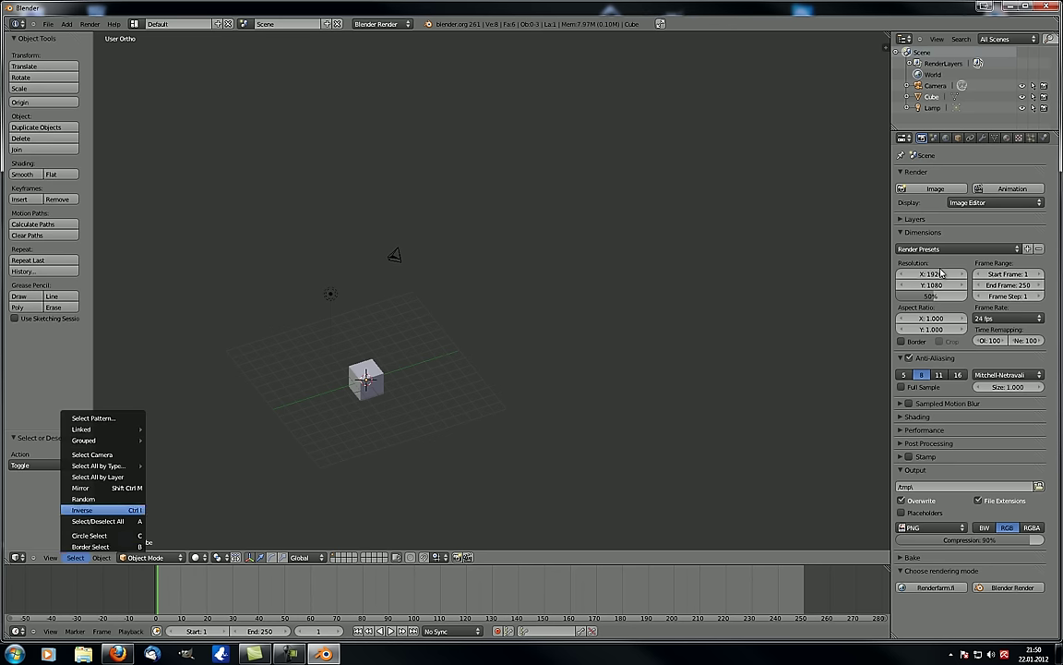
{"action": "key", "text": "Up"}
{"action": "key", "text": "Return"}
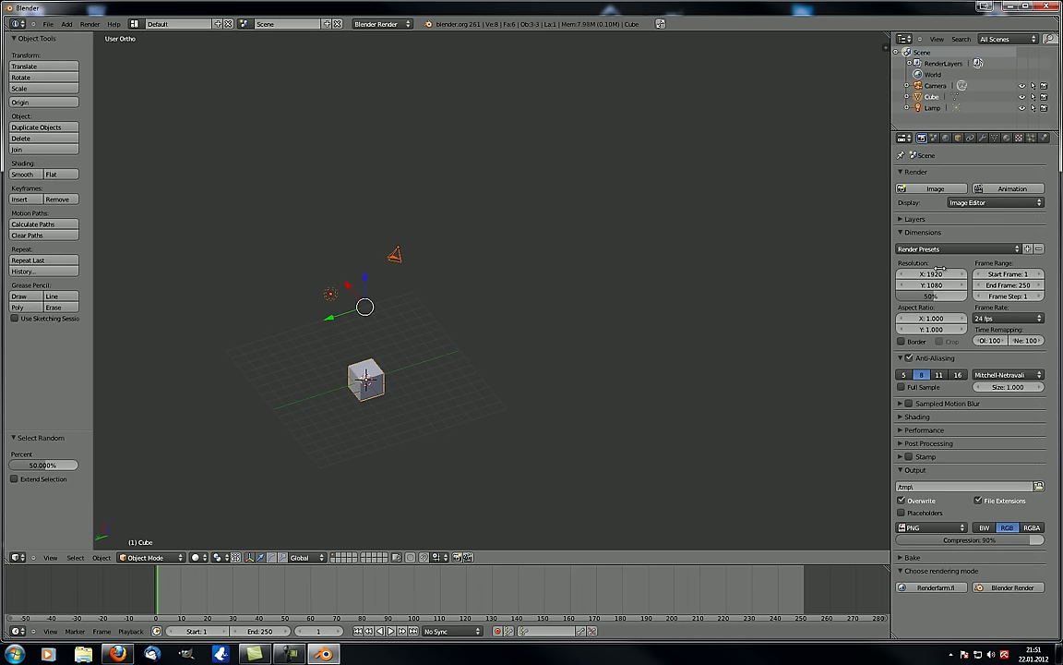
{"action": "left_click", "coordinate": [75, 557]}
{"action": "left_click", "coordinate": [85, 498]}
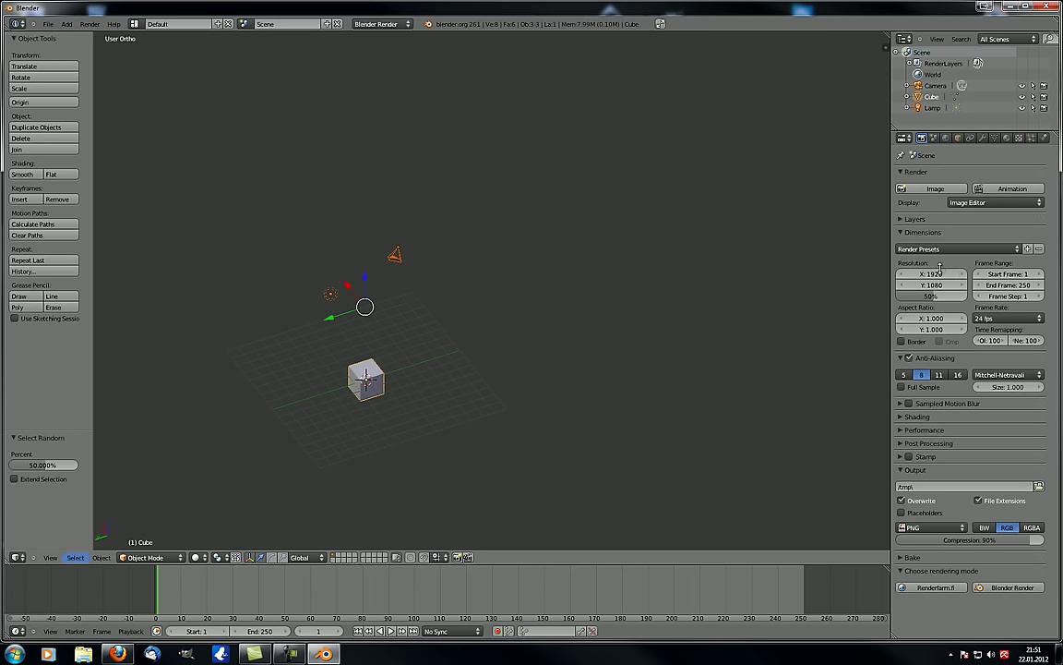
{"action": "left_click", "coordinate": [75, 557]}
{"action": "left_click", "coordinate": [85, 498]}
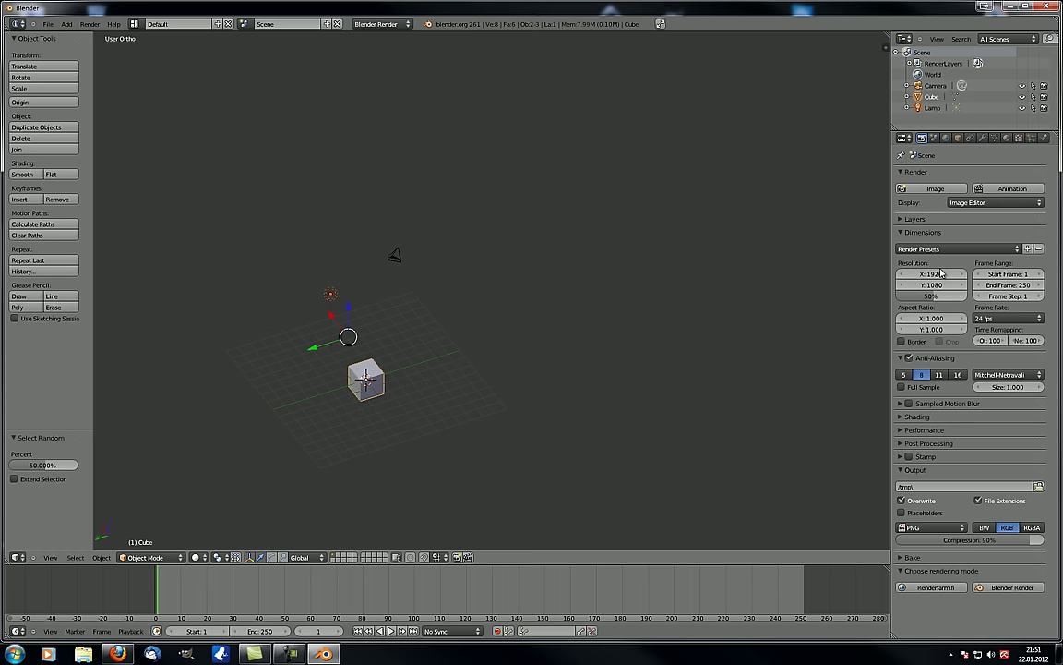
{"action": "left_click", "coordinate": [74, 557]}
{"action": "left_click", "coordinate": [85, 498]}
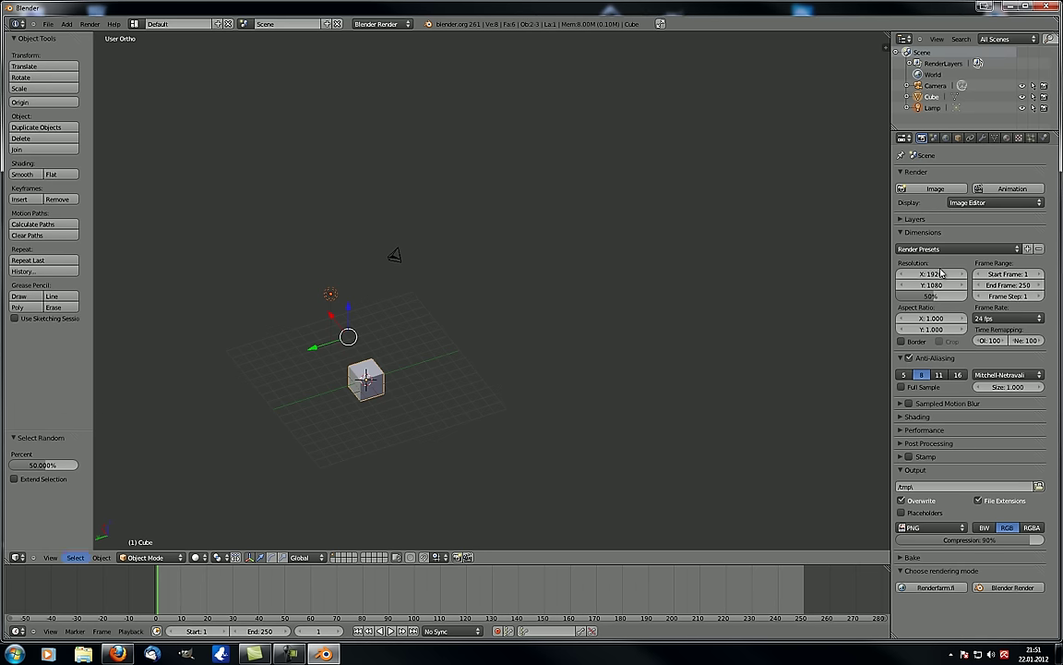
Clear the selection and run the Random selection a few more times.
{"action": "left_click", "coordinate": [75, 557]}
{"action": "left_click", "coordinate": [97, 521]}
{"action": "left_click", "coordinate": [75, 557]}
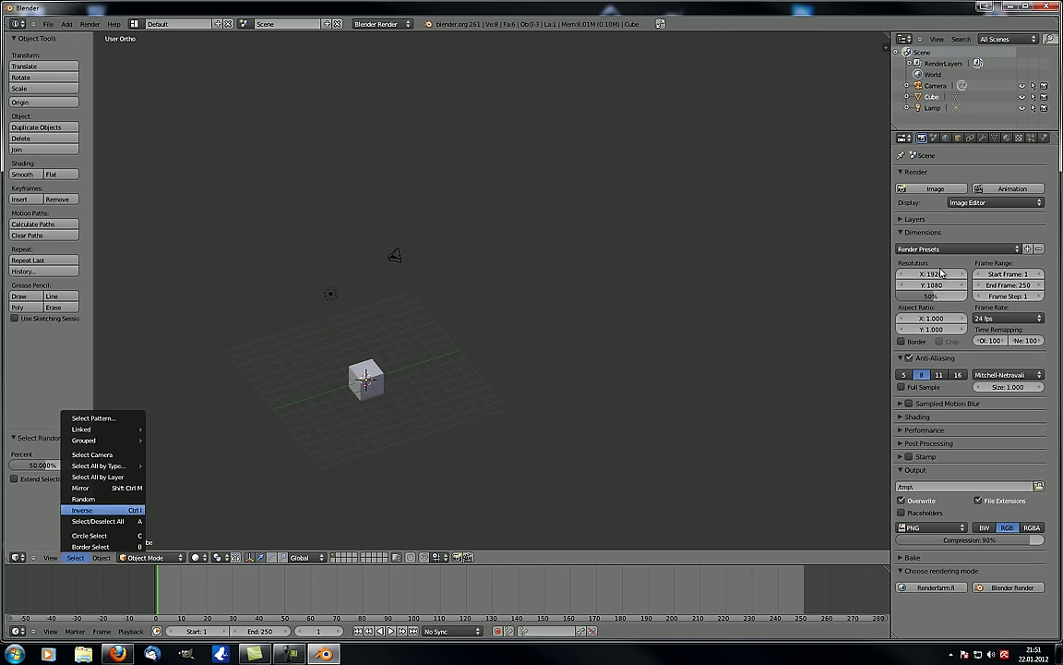
{"action": "left_click", "coordinate": [85, 499]}
{"action": "left_click", "coordinate": [75, 556]}
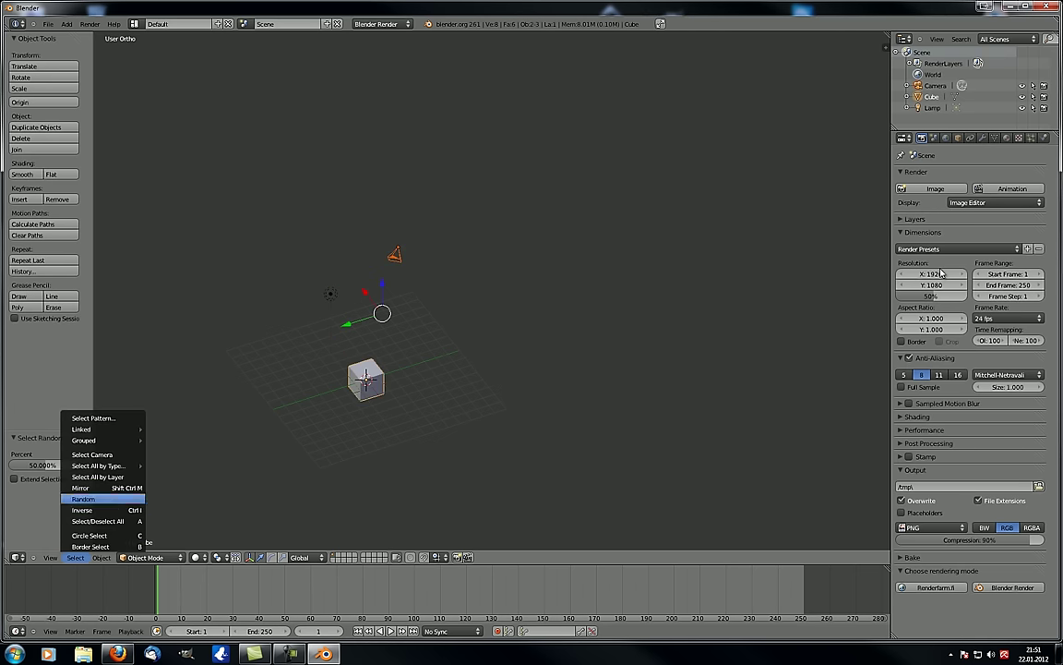
{"action": "key", "text": "Return"}
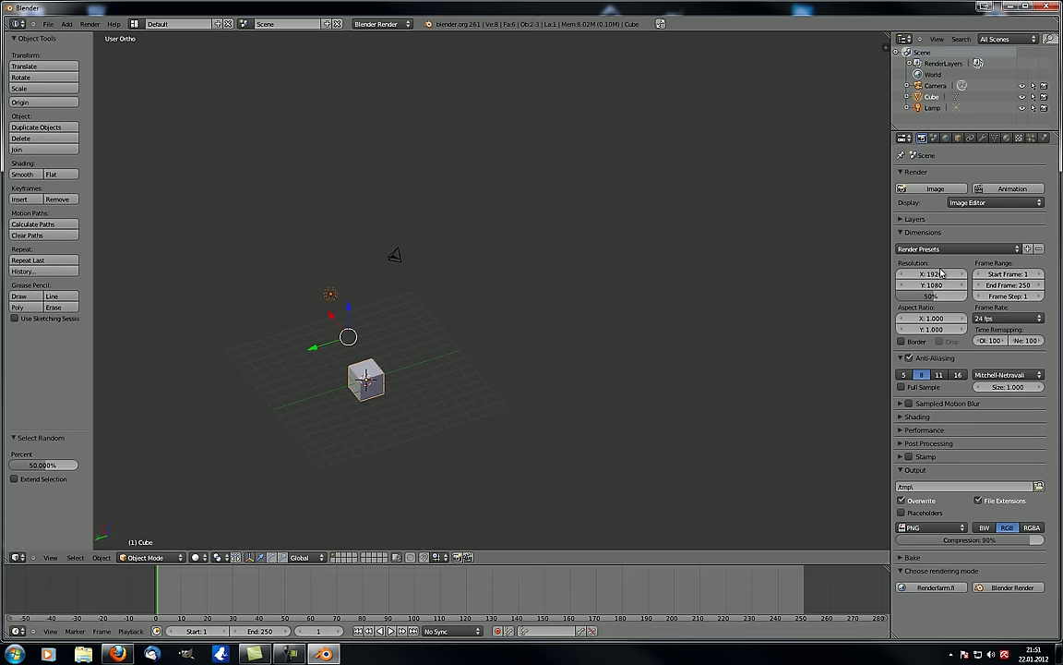
{"action": "left_click", "coordinate": [74, 556]}
{"action": "key", "text": "Return"}
Examine the description of the Mirror selection command without running it.
{"action": "left_click", "coordinate": [75, 556]}
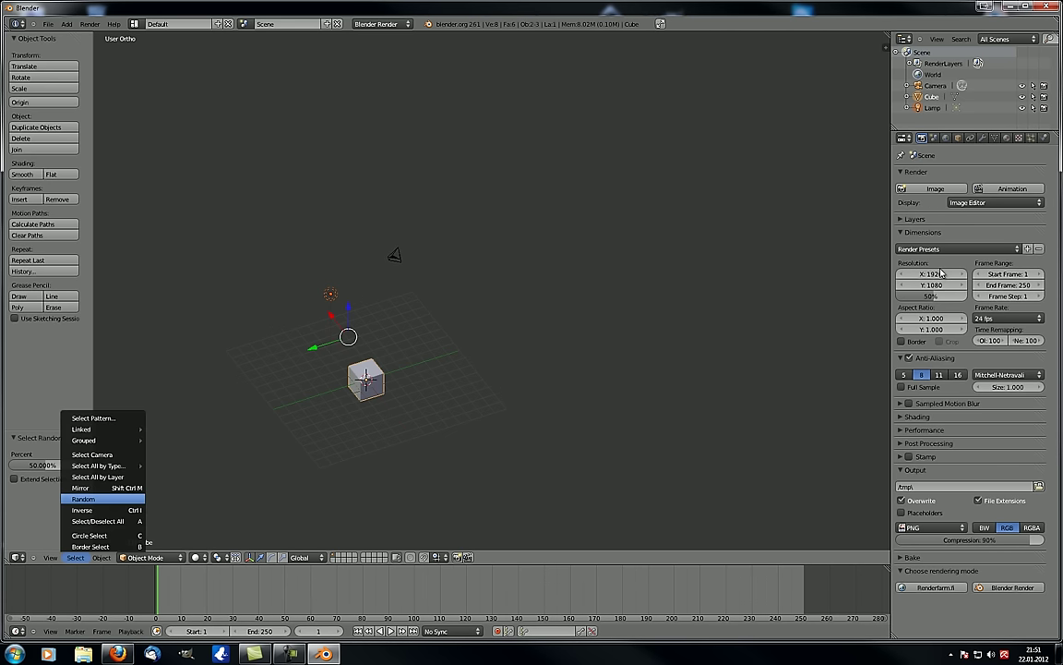
{"action": "key", "text": "Up"}
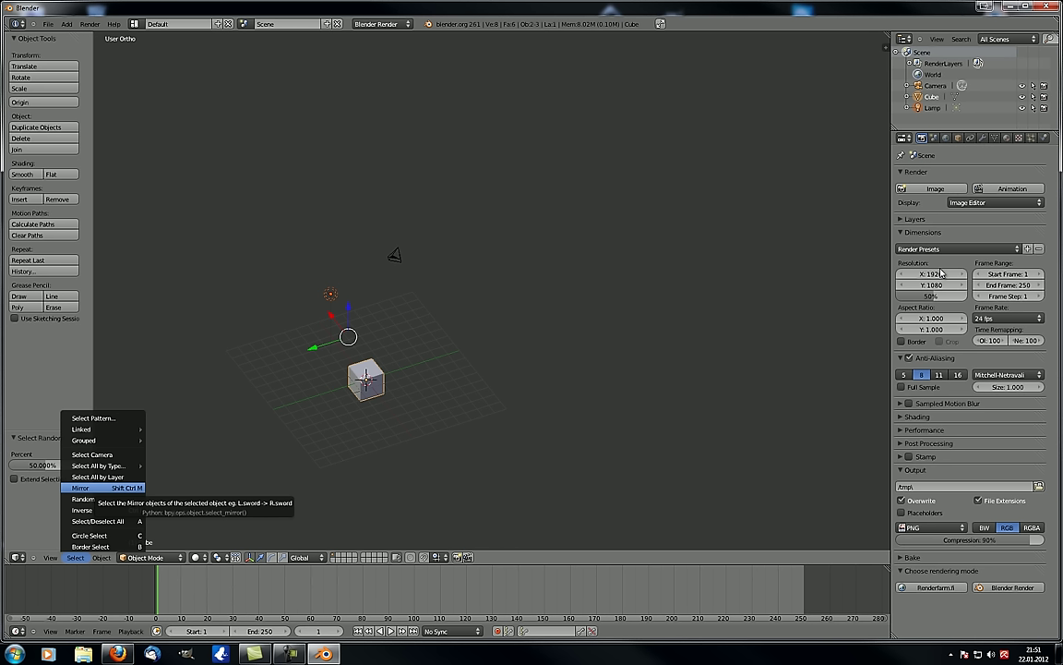
{"action": "middle_click_drag", "start_coordinate": [433, 425], "coordinate": [402, 428]}
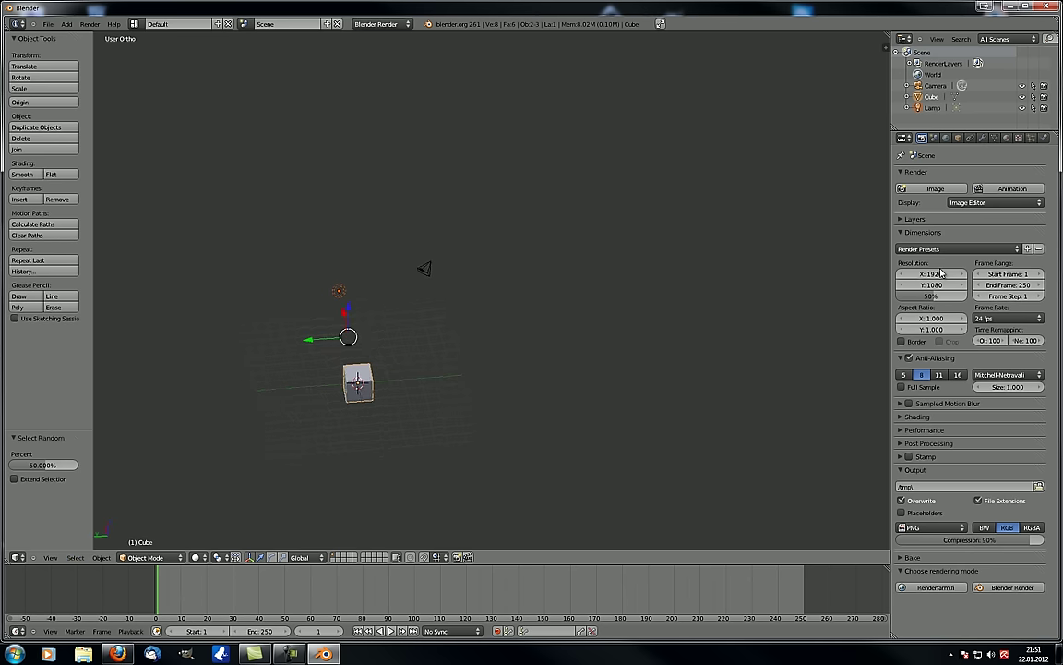
Duplicate the cube and move the copy about -5.98 units along the Y axis.
{"action": "scroll", "coordinate": [402, 427], "scroll_direction": "up", "scroll_amount": 5}
{"action": "right_click", "coordinate": [300, 315]}
{"action": "key", "text": "shift+d"}
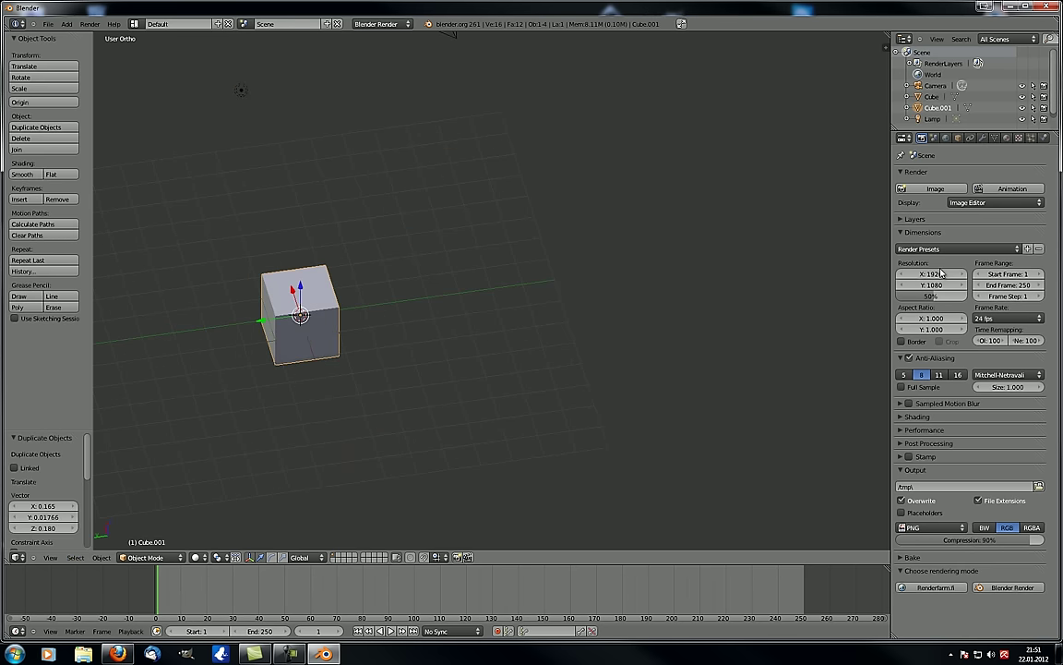
{"action": "key", "text": "y"}
{"action": "key", "text": "Return"}
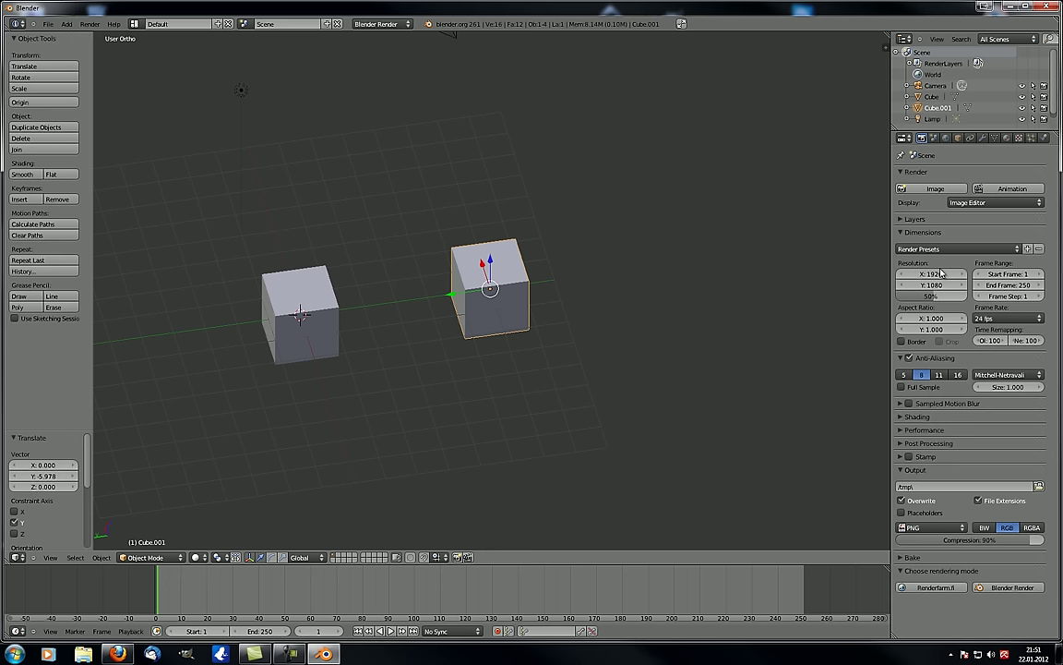
Show the object properties in the 3D view and rename the duplicated cube as Cube.R.
{"action": "key", "text": "n"}
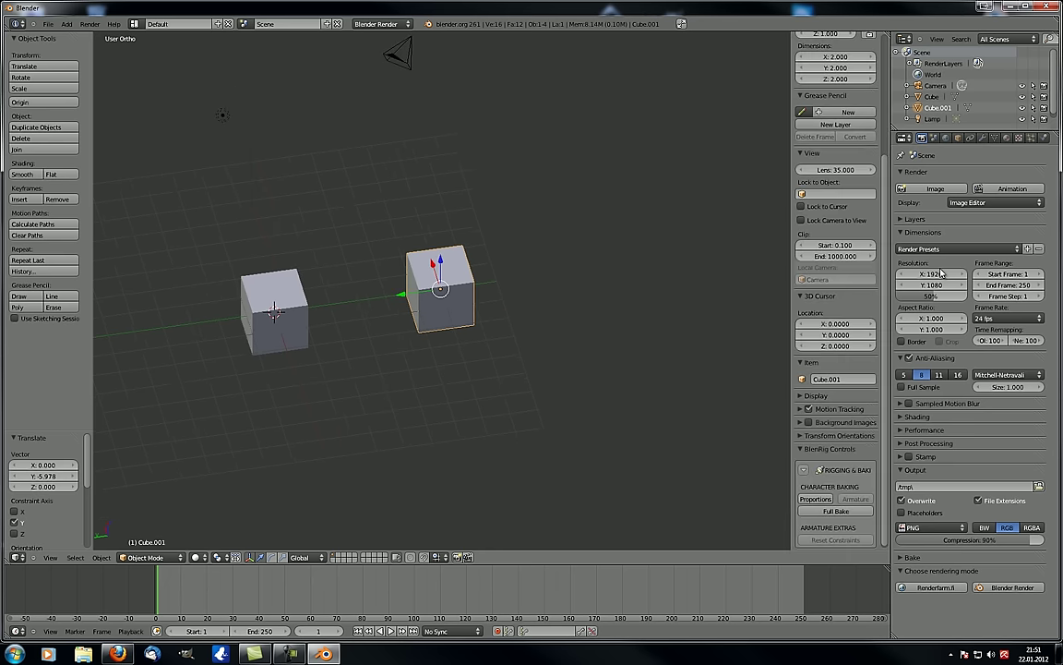
{"action": "left_click", "coordinate": [842, 378]}
{"action": "type", "text": "Cube"}
{"action": "key", "text": "Return"}
Rename the original cube as Cube.L and select the Cube.R object.
{"action": "right_click", "coordinate": [274, 312]}
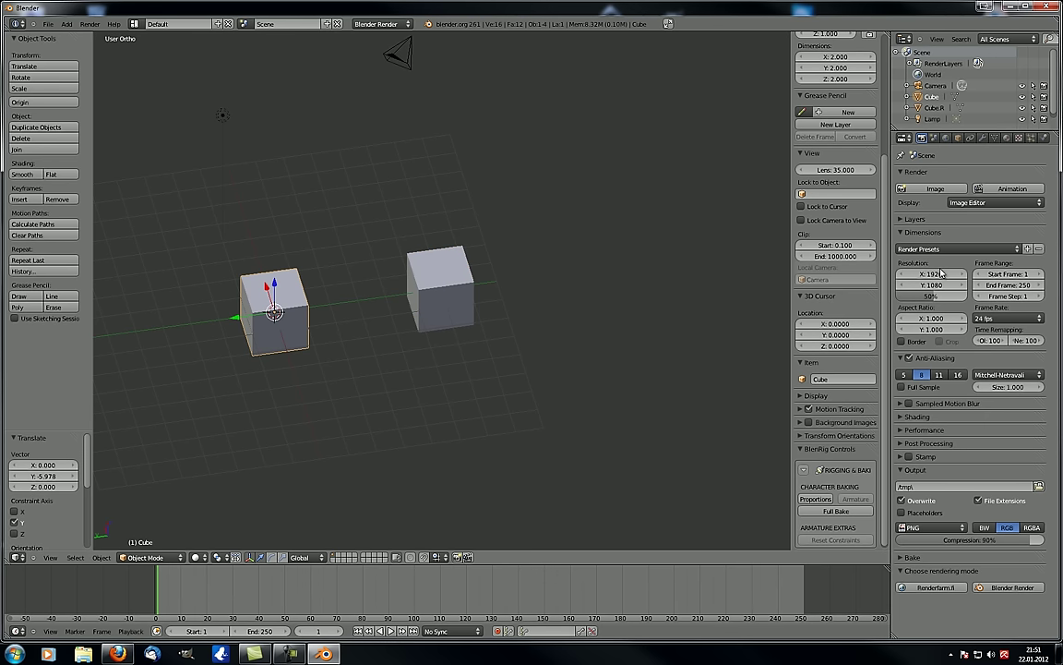
{"action": "key", "text": "F2"}
{"action": "type", "text": ".L"}
{"action": "key", "text": "Return"}
{"action": "right_click", "coordinate": [440, 289]}
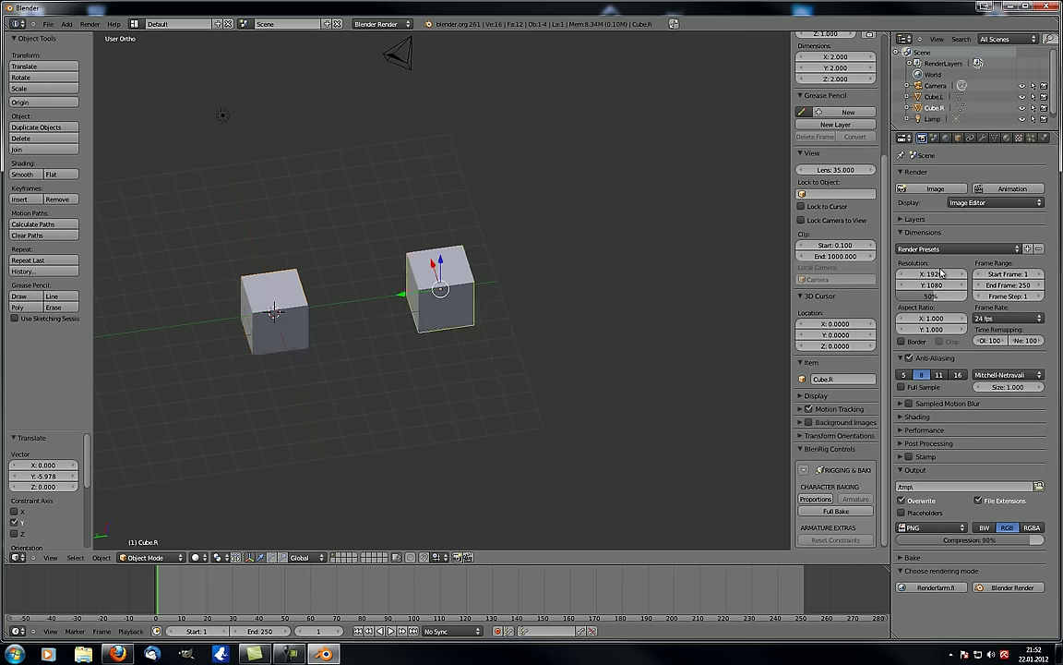
Try the Mirror selection command from Cube.R and undo it.
{"action": "left_click", "coordinate": [75, 557]}
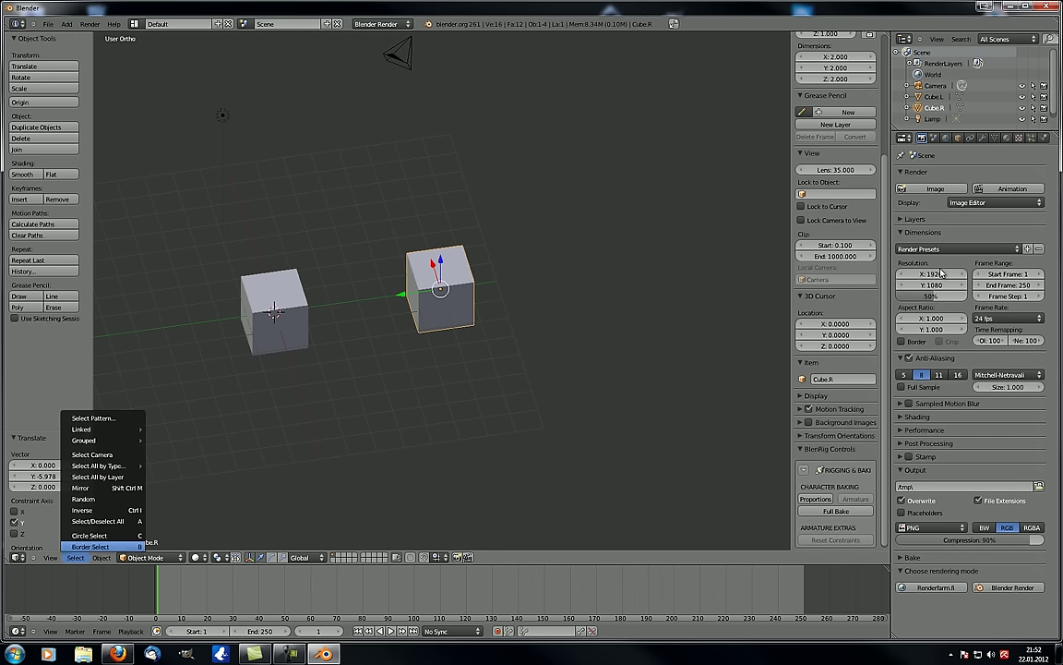
{"action": "left_click", "coordinate": [83, 486]}
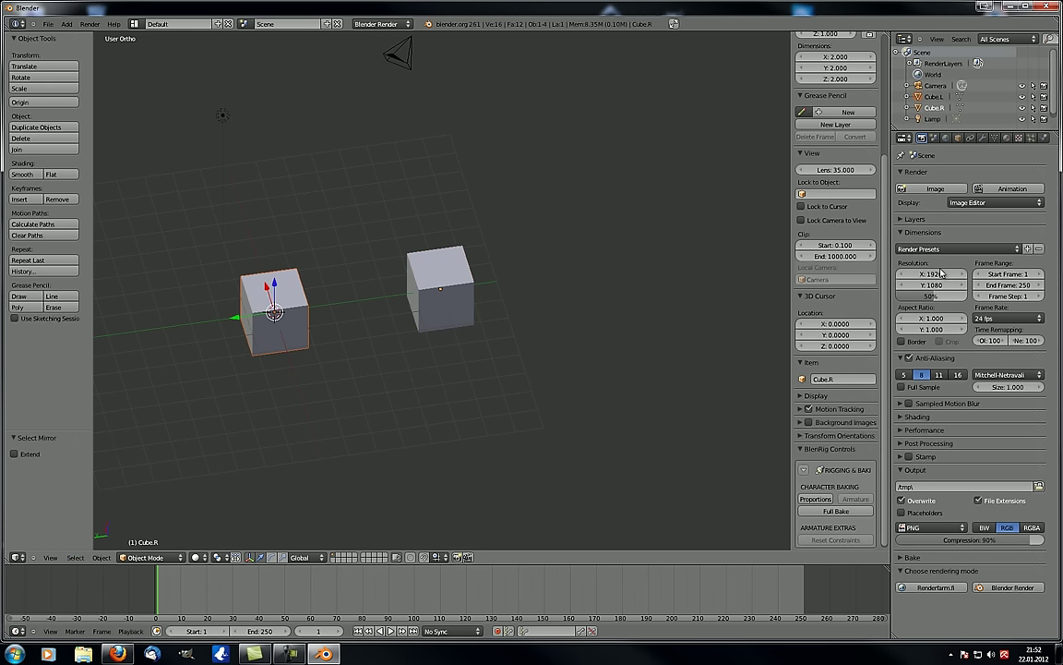
{"action": "key", "text": "ctrl+z"}
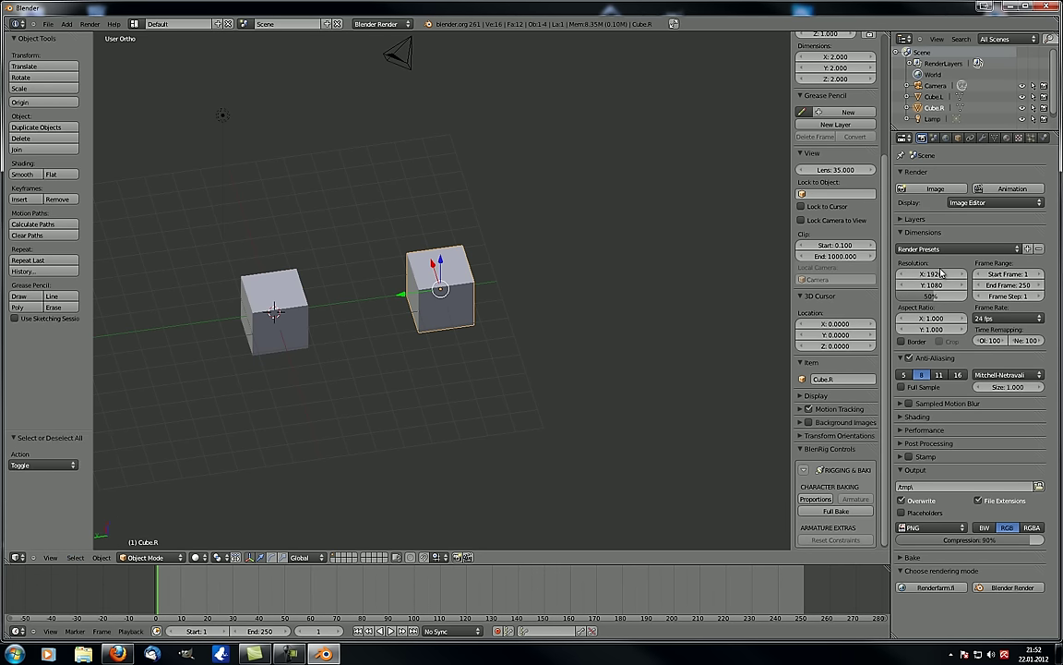
Delete Cube.R and select all objects on layer 1 with Select All by Layer.
{"action": "key", "text": "x"}
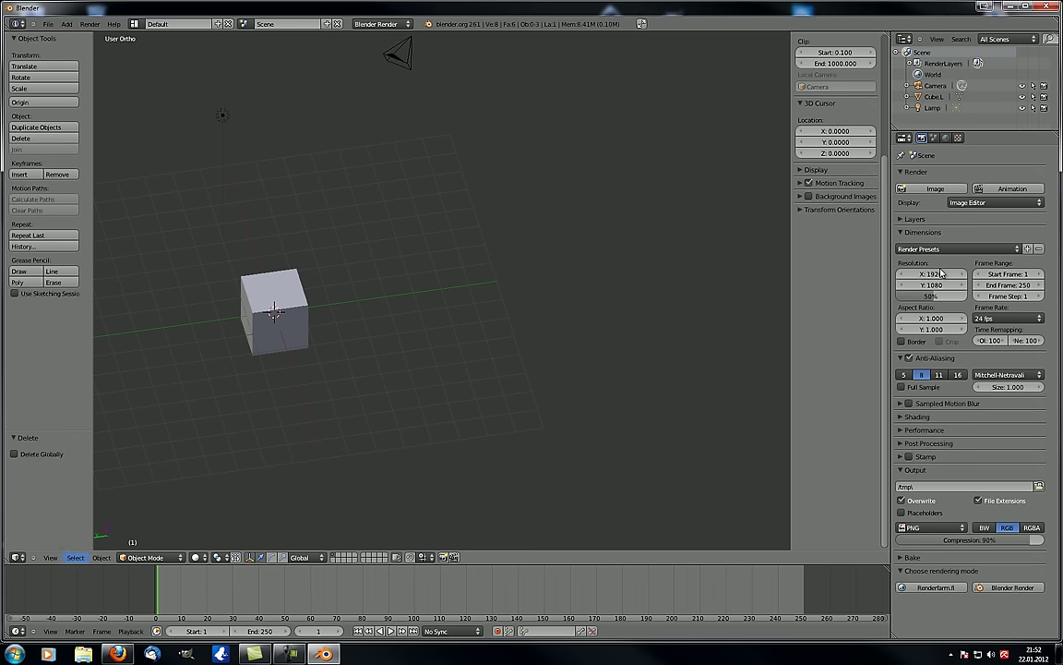
{"action": "left_click", "coordinate": [74, 557]}
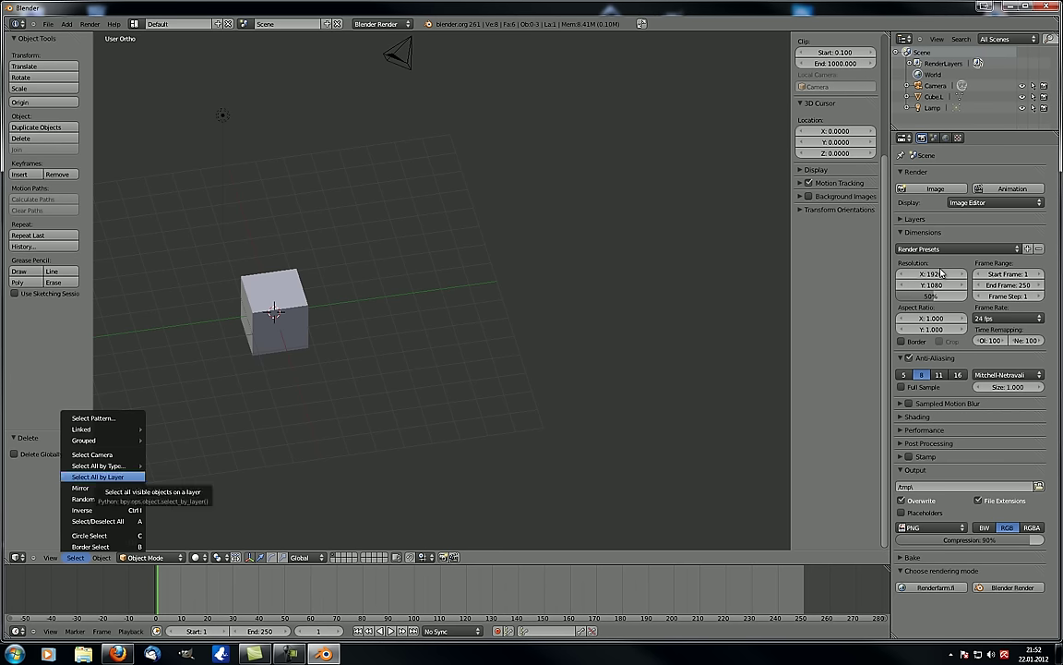
{"action": "middle_click_drag", "start_coordinate": [274, 312], "coordinate": [338, 346], "text": "shift"}
{"action": "scroll", "coordinate": [441, 291], "scroll_direction": "down", "scroll_amount": 2}
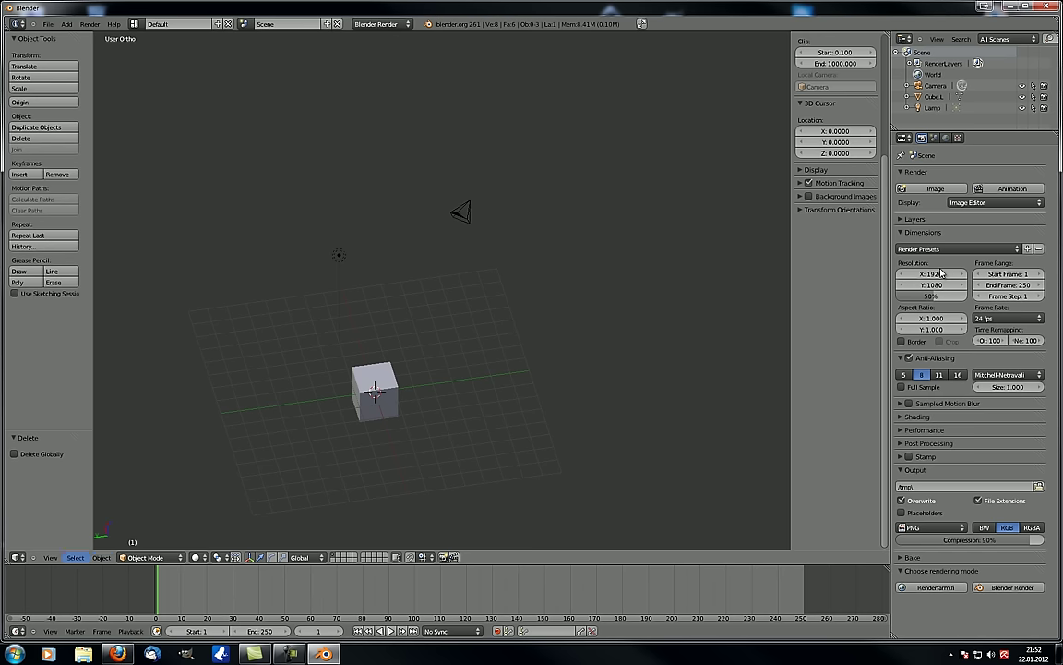
{"action": "left_click", "coordinate": [75, 558]}
{"action": "left_click", "coordinate": [92, 430]}
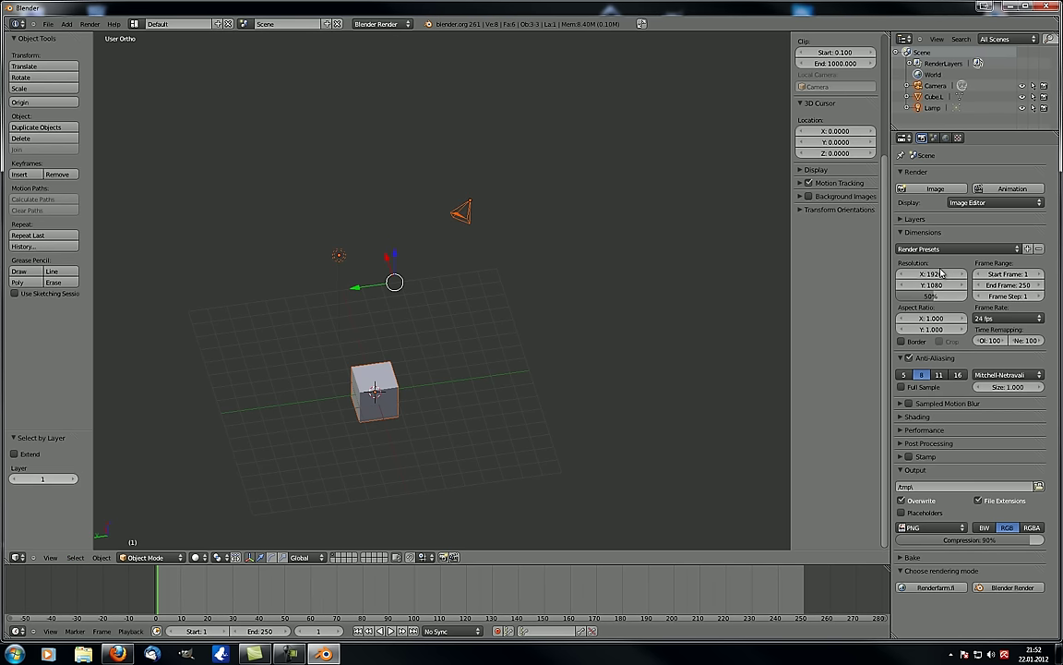
Try layer 3 in the Select by Layer settings and return the layer to 1.
{"action": "left_click", "coordinate": [72, 478]}
{"action": "left_click", "coordinate": [72, 478]}
{"action": "left_click", "coordinate": [72, 478]}
{"action": "left_click", "coordinate": [72, 478]}
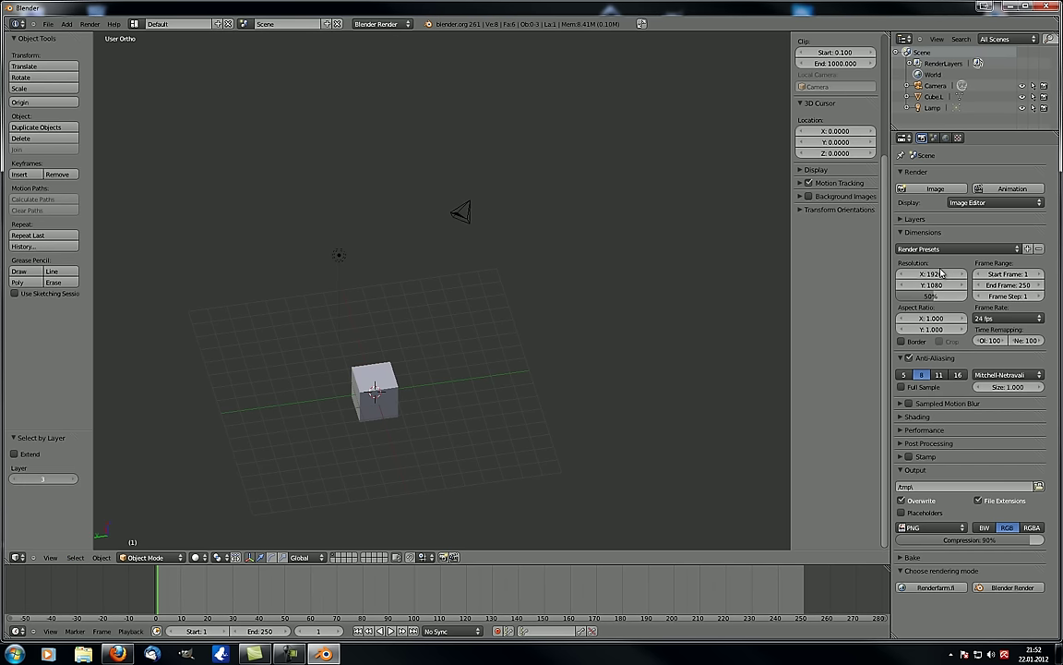
{"action": "left_click", "coordinate": [14, 478]}
{"action": "left_click", "coordinate": [14, 478]}
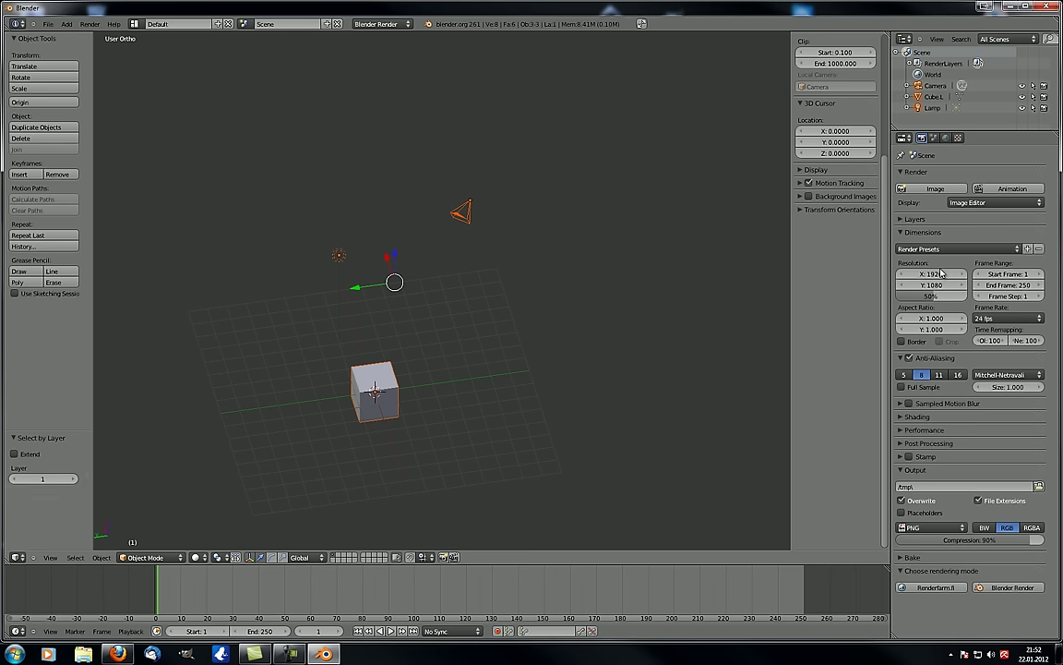
Undo the layer selection and move the Cube.L object to layer 2.
{"action": "key", "text": "ctrl+z"}
{"action": "key", "text": "m"}
{"action": "left_click", "coordinate": [484, 450]}
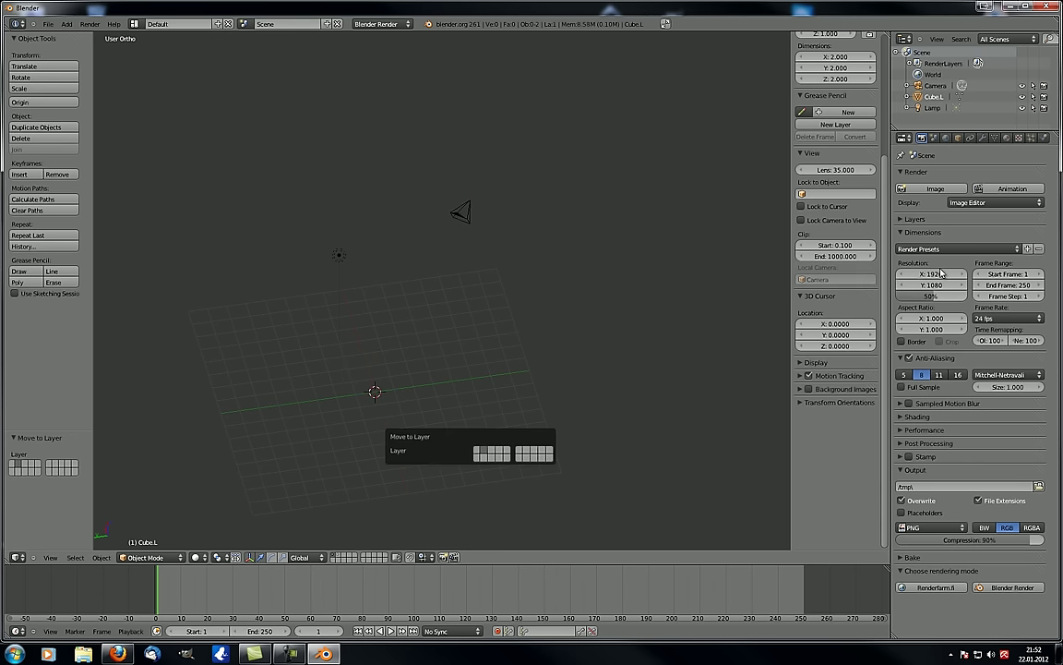
Run Select All by Layer for layer 2 and switch its layer value to 1.
{"action": "left_click", "coordinate": [74, 558]}
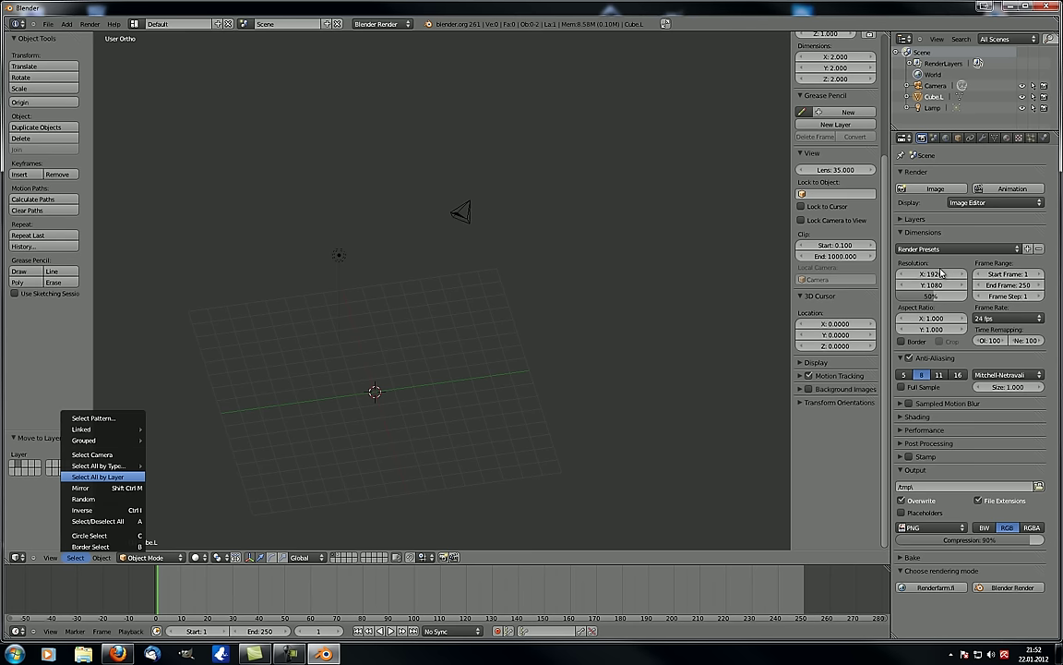
{"action": "left_click", "coordinate": [97, 476]}
{"action": "left_click", "coordinate": [72, 478]}
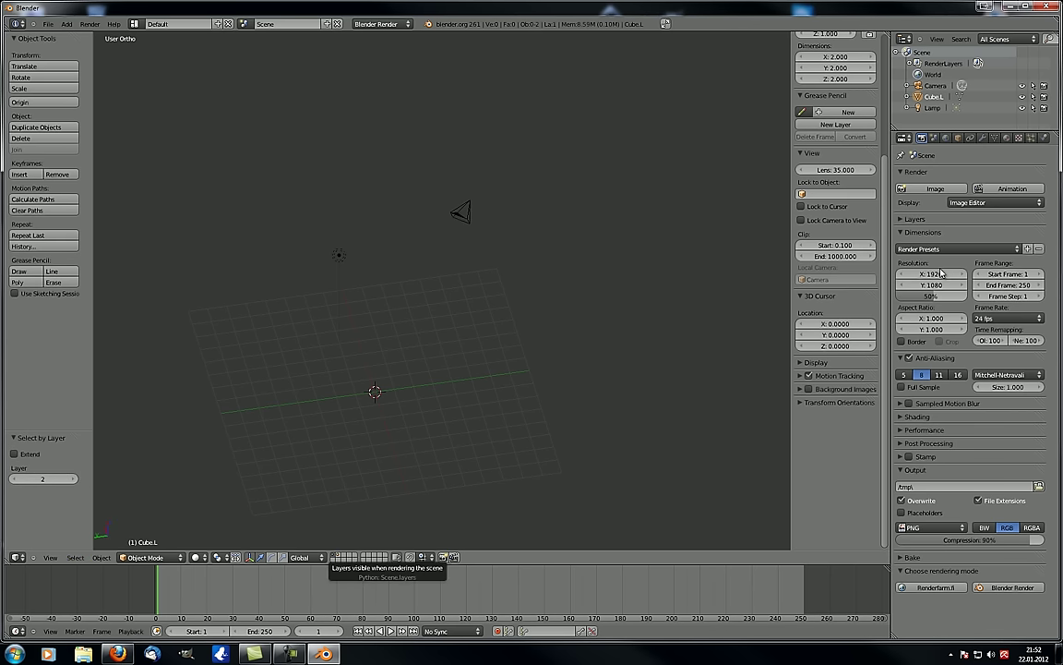
{"action": "left_click", "coordinate": [339, 554], "text": "shift"}
{"action": "left_click", "coordinate": [14, 478]}
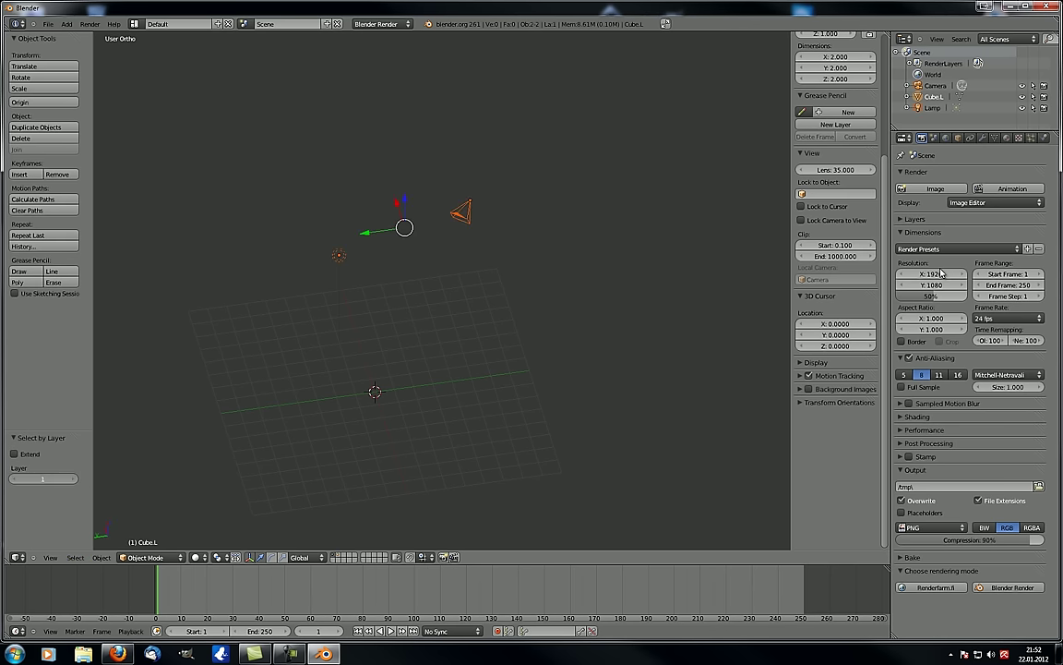
Select the objects on layer 2 by layer with that layer temporarily shown in the 3D view.
{"action": "left_click", "coordinate": [72, 479]}
{"action": "left_click", "coordinate": [339, 554], "text": "shift"}
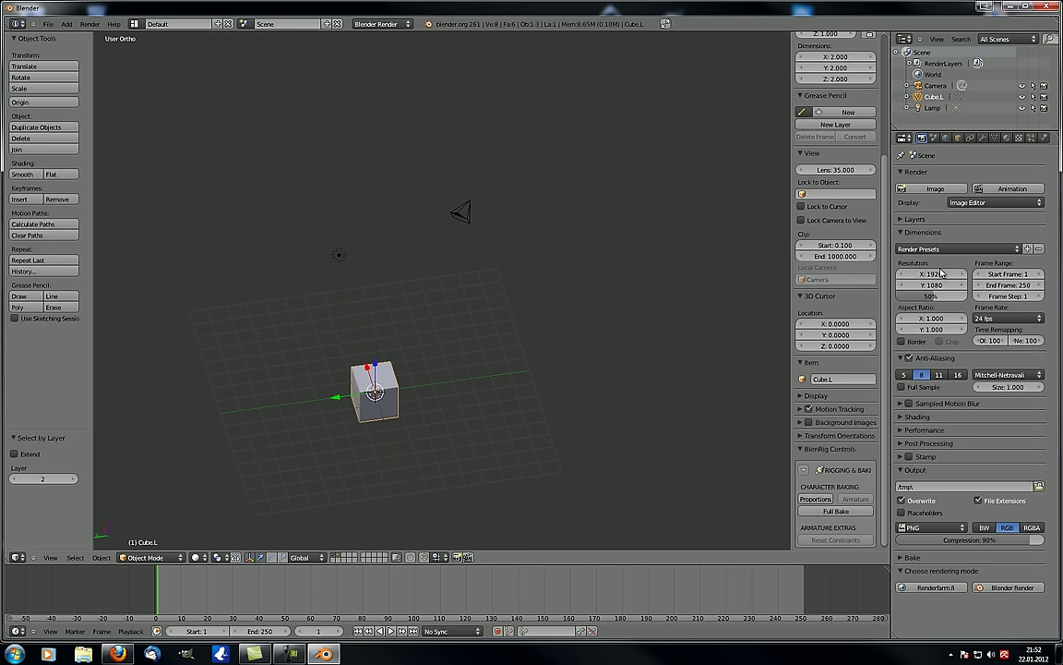
{"action": "left_click", "coordinate": [14, 478]}
{"action": "key", "text": "ctrl+shift+z"}
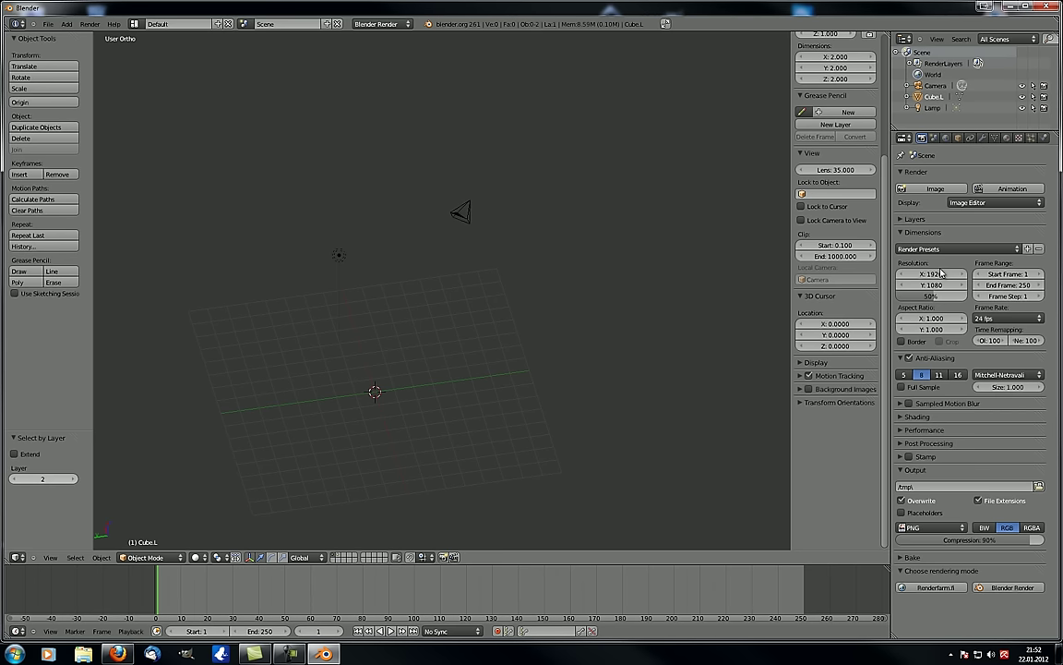
Try Select by Layer with Extend enabled on layer 3, and finish on layer 1 with Extend turned off.
{"action": "key", "text": "ctrl+shift+z"}
{"action": "key", "text": "shift+3"}
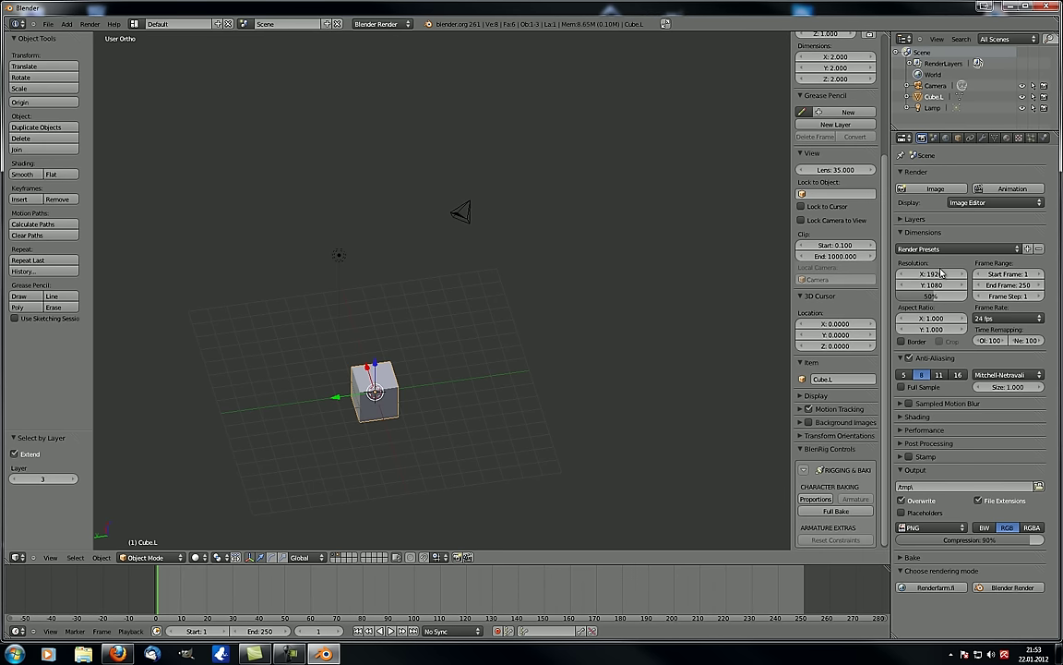
{"action": "key", "text": "shift+3"}
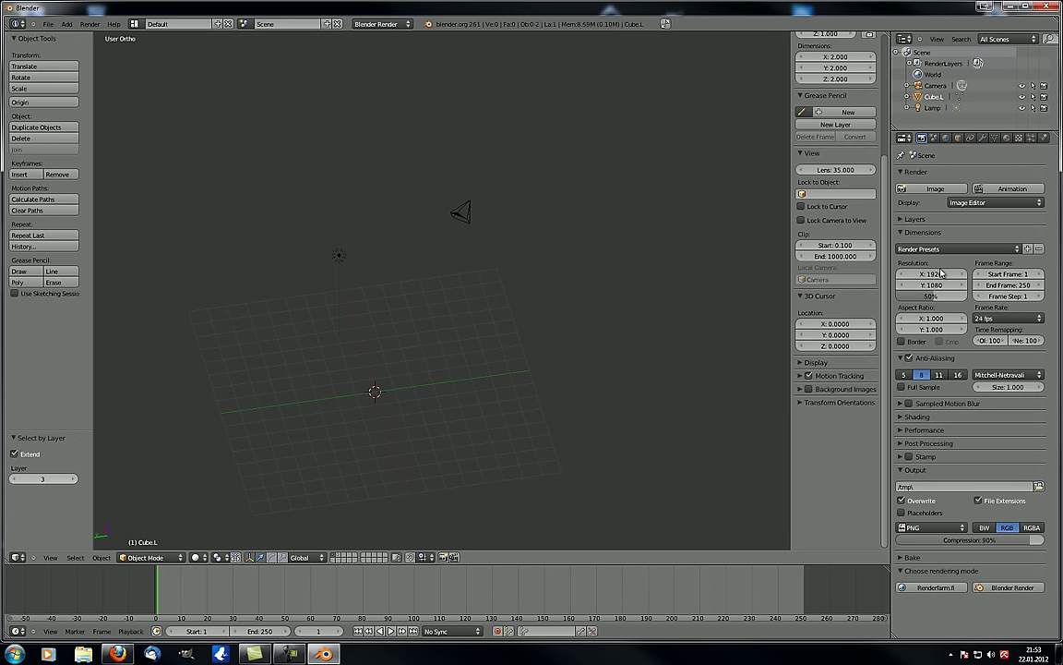
{"action": "key", "text": "1"}
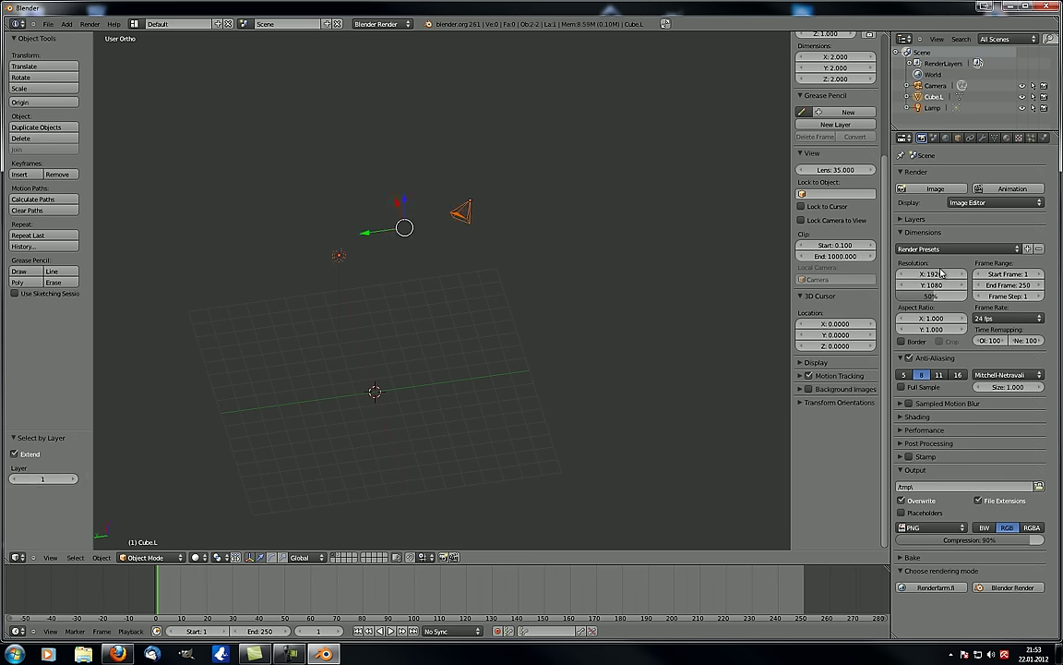
{"action": "left_click", "coordinate": [15, 453]}
Make the scene camera the active selected object with Select Camera.
{"action": "left_click", "coordinate": [75, 557]}
{"action": "mouse_move", "coordinate": [102, 466]}
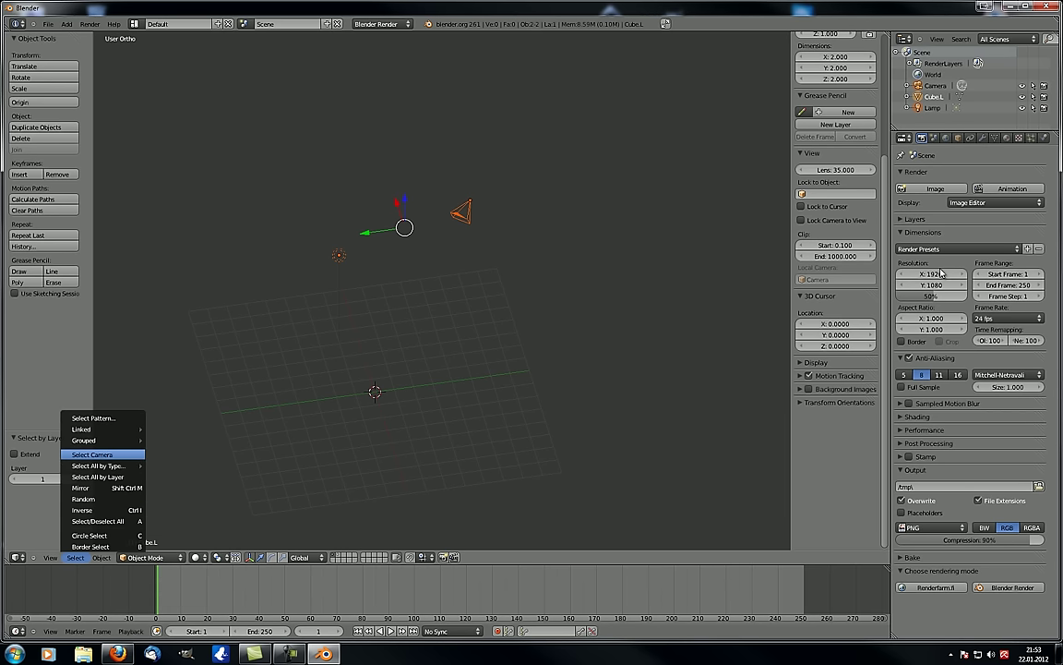
{"action": "left_click", "coordinate": [93, 455]}
Examine the Grouped and Linked selection options, from Children to Keying Set, without running any of them.
{"action": "left_click", "coordinate": [74, 557]}
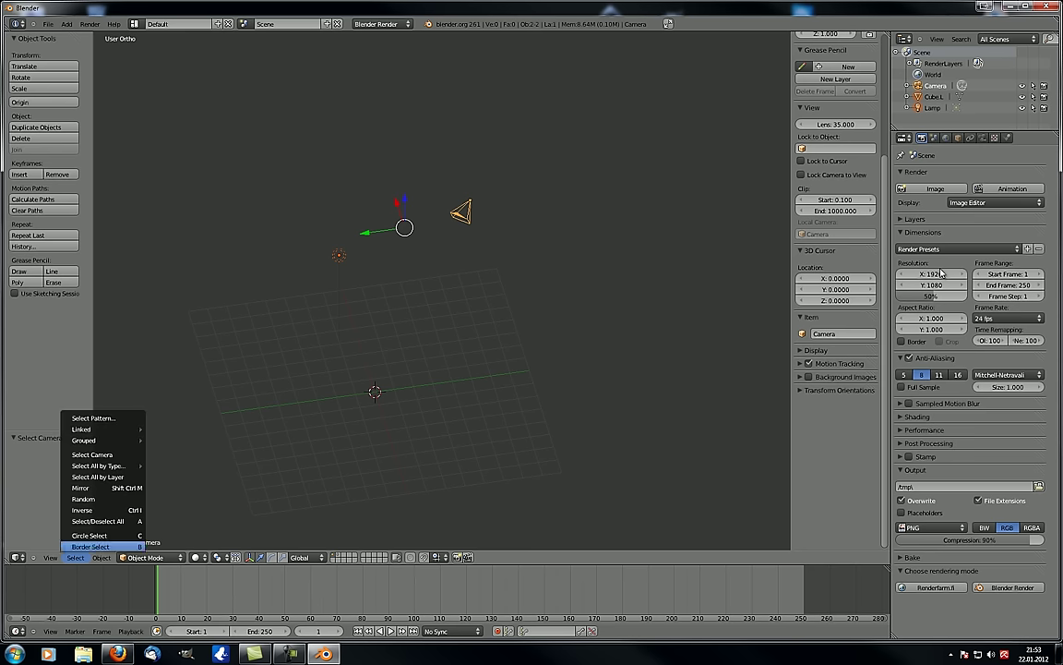
{"action": "mouse_move", "coordinate": [88, 440]}
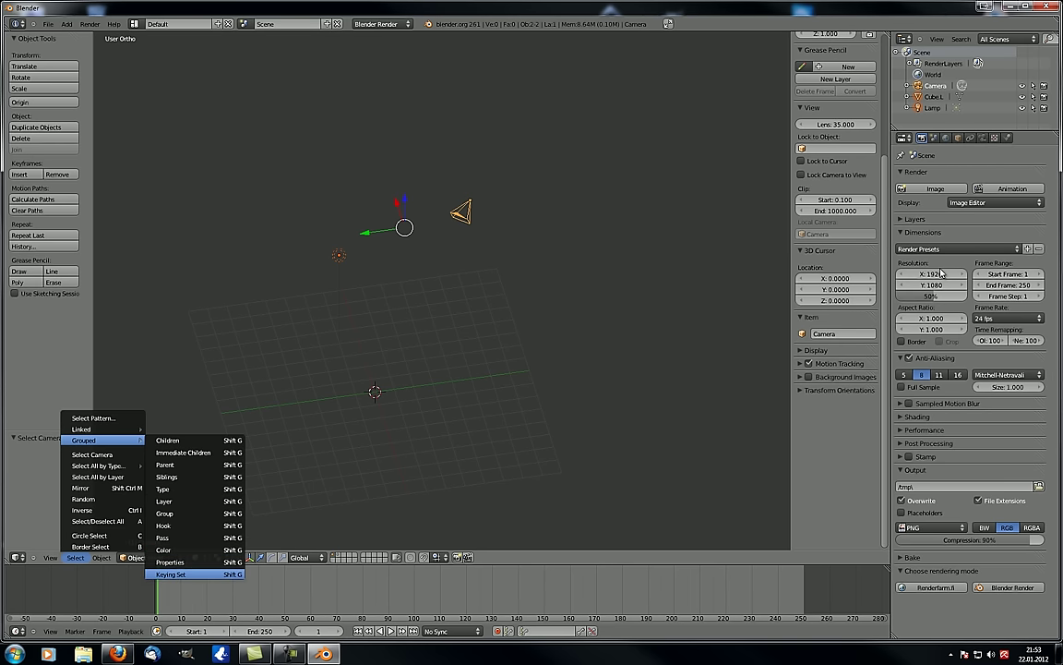
{"action": "key", "text": "Up"}
{"action": "key", "text": "Up"}
{"action": "key", "text": "Up"}
{"action": "key", "text": "Up"}
{"action": "key", "text": "Up"}
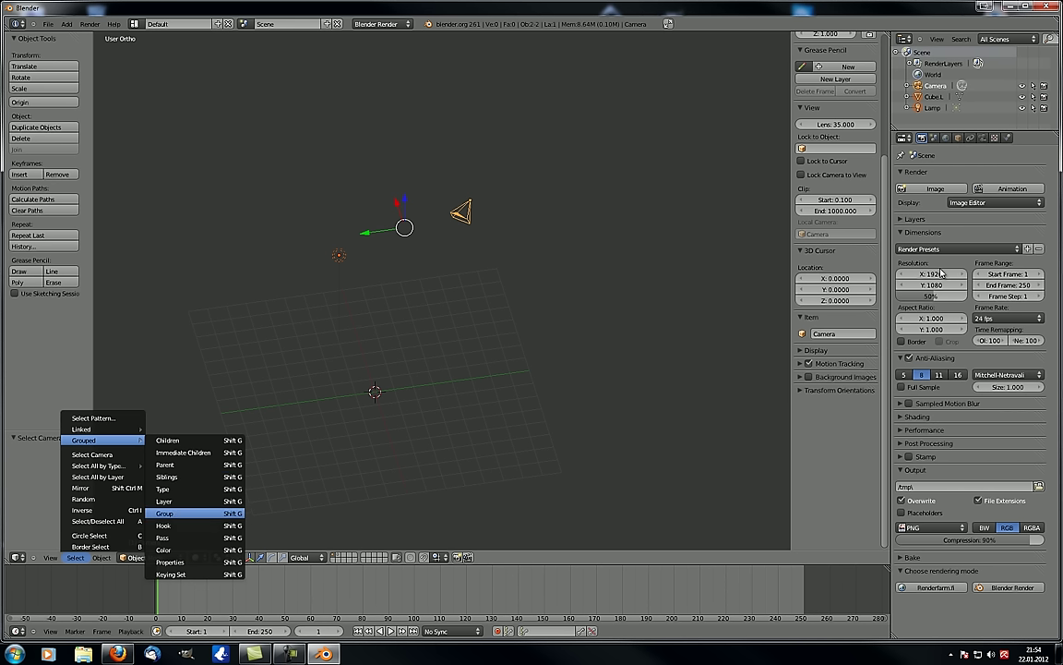
{"action": "key", "text": "Down"}
{"action": "key", "text": "Down"}
{"action": "key", "text": "Down"}
{"action": "key", "text": "Down"}
{"action": "key", "text": "Down"}
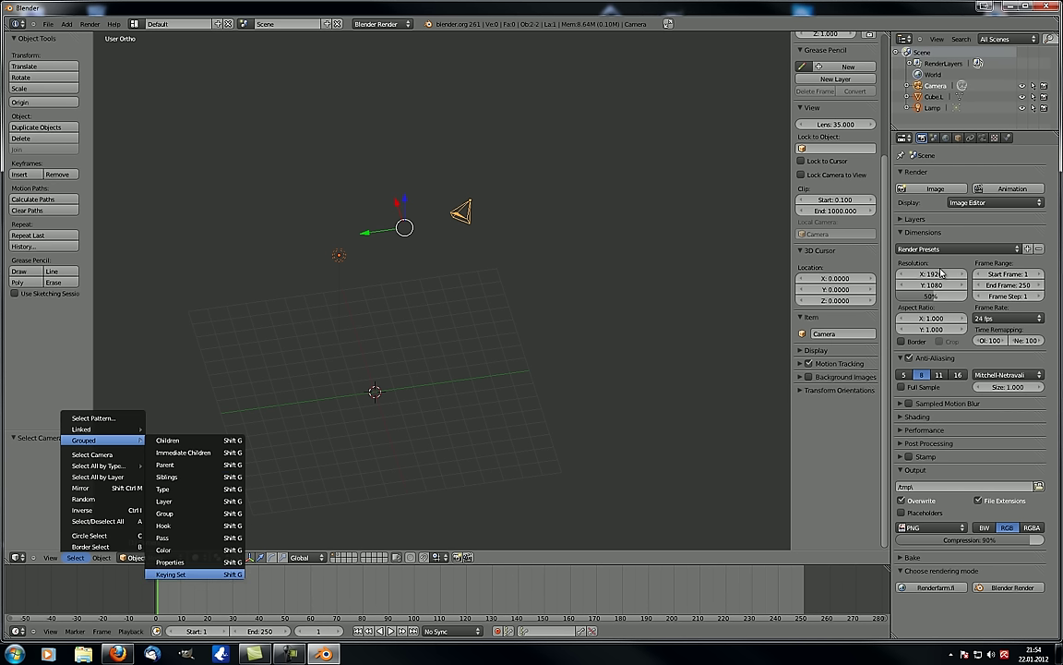
{"action": "key", "text": "Up"}
{"action": "key", "text": "Up"}
{"action": "key", "text": "Up"}
{"action": "key", "text": "Up"}
{"action": "key", "text": "Up"}
{"action": "key", "text": "Up"}
{"action": "key", "text": "Up"}
{"action": "key", "text": "Up"}
{"action": "key", "text": "Up"}
{"action": "key", "text": "Up"}
{"action": "key", "text": "Up"}
{"action": "key", "text": "Down"}
{"action": "key", "text": "Down"}
{"action": "key", "text": "Down"}
{"action": "key", "text": "Down"}
{"action": "key", "text": "Down"}
{"action": "key", "text": "Down"}
{"action": "key", "text": "Down"}
{"action": "key", "text": "Down"}
{"action": "key", "text": "Down"}
{"action": "key", "text": "Down"}
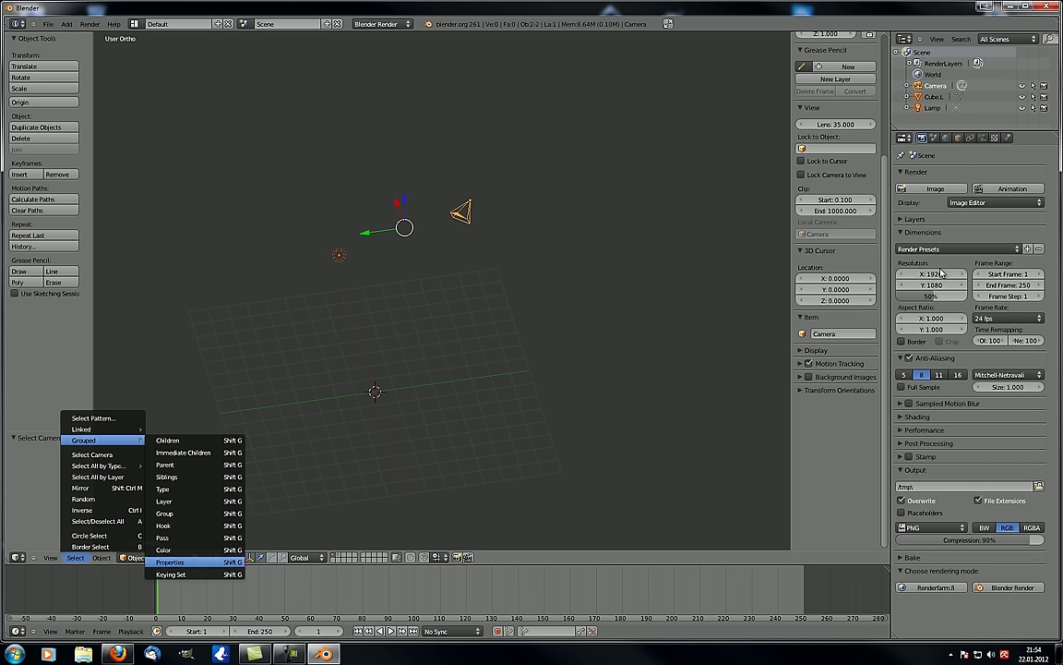
{"action": "key", "text": "Up"}
{"action": "key", "text": "Up"}
{"action": "key", "text": "Up"}
{"action": "key", "text": "Up"}
{"action": "key", "text": "Up"}
{"action": "key", "text": "Up"}
{"action": "key", "text": "Up"}
{"action": "key", "text": "Up"}
{"action": "key", "text": "Up"}
{"action": "key", "text": "Up"}
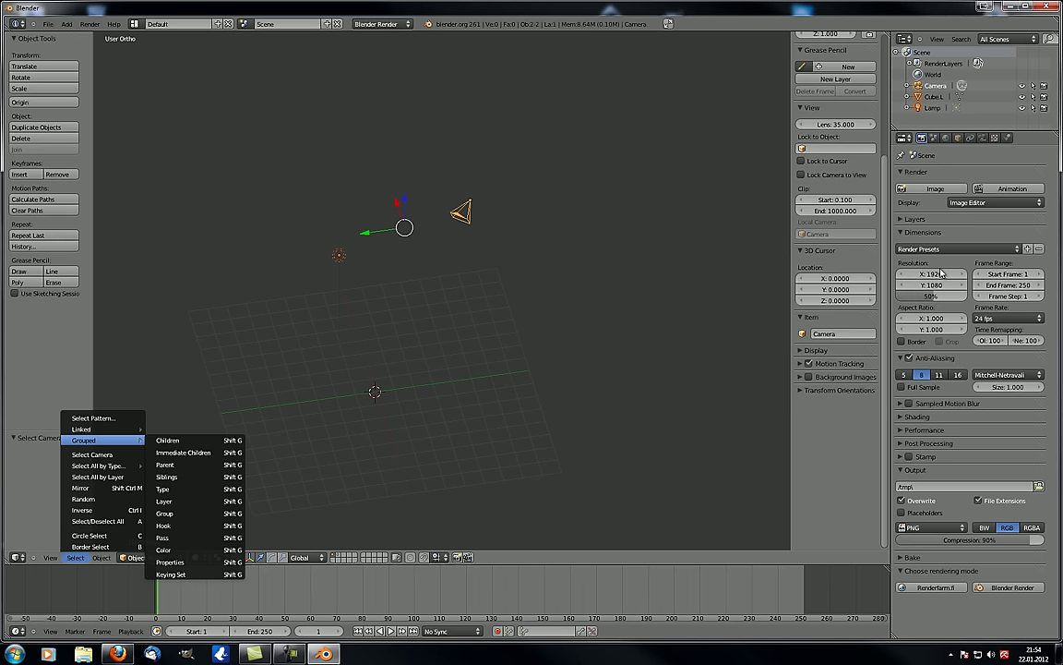
{"action": "key", "text": "Up"}
{"action": "key", "text": "Up"}
{"action": "key", "text": "Up"}
{"action": "key", "text": "Up"}
{"action": "key", "text": "Up"}
{"action": "key", "text": "Up"}
{"action": "key", "text": "Up"}
{"action": "key", "text": "Up"}
{"action": "key", "text": "Up"}
{"action": "key", "text": "Up"}
{"action": "key", "text": "Up"}
{"action": "key", "text": "Left"}
{"action": "key", "text": "Up"}
{"action": "key", "text": "Right"}
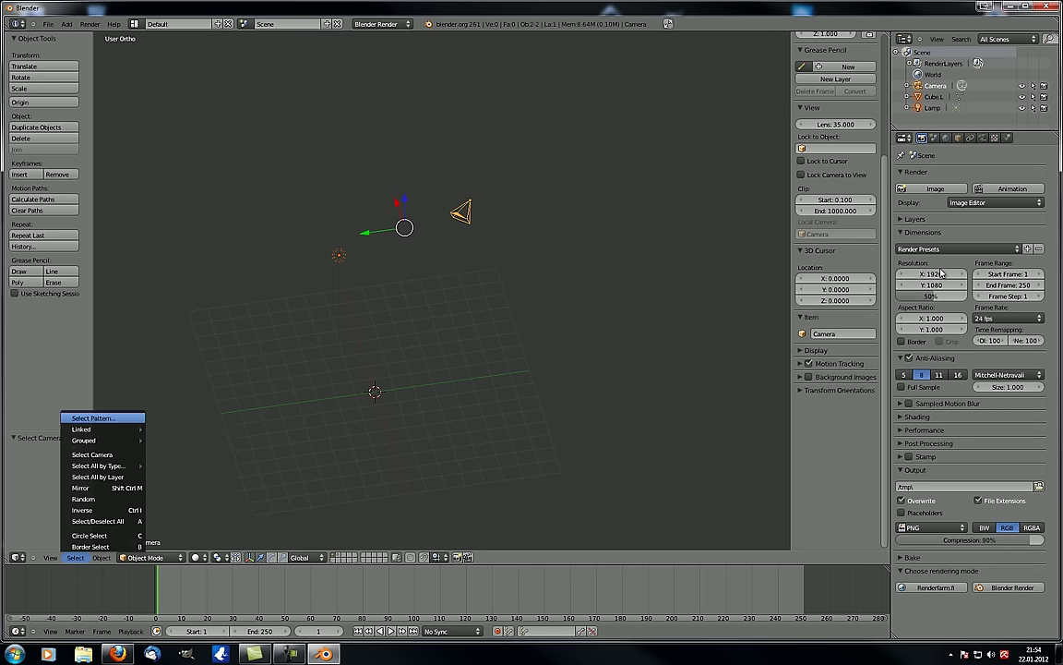
Bring the cube back into the 3D view and deselect all objects.
{"action": "middle_click_drag", "start_coordinate": [374, 391], "coordinate": [381, 426]}
{"action": "key", "text": "alt+h"}
{"action": "scroll", "coordinate": [398, 427], "scroll_direction": "up", "scroll_amount": 2}
{"action": "key", "text": "a"}
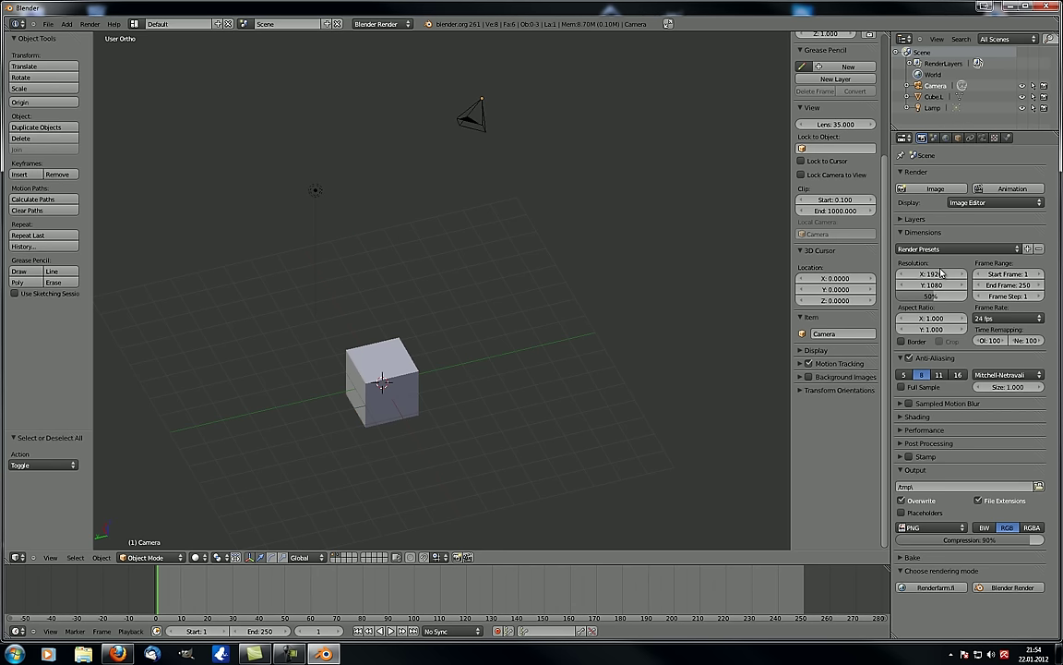
Run Select Pattern with the name pattern *Cube.
{"action": "left_click", "coordinate": [75, 556]}
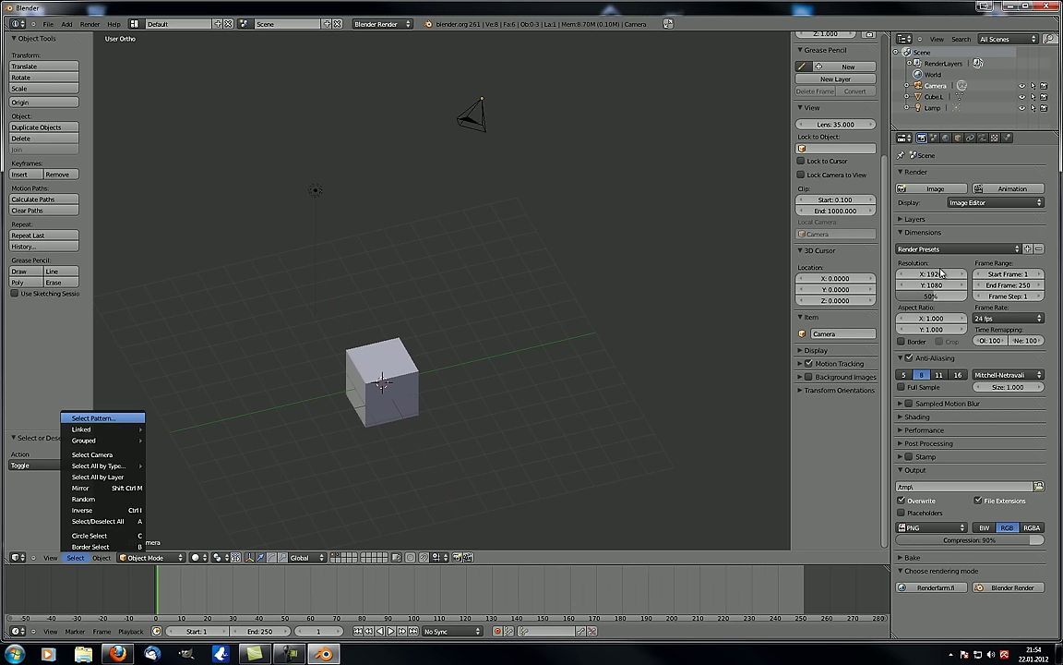
{"action": "left_click", "coordinate": [92, 418]}
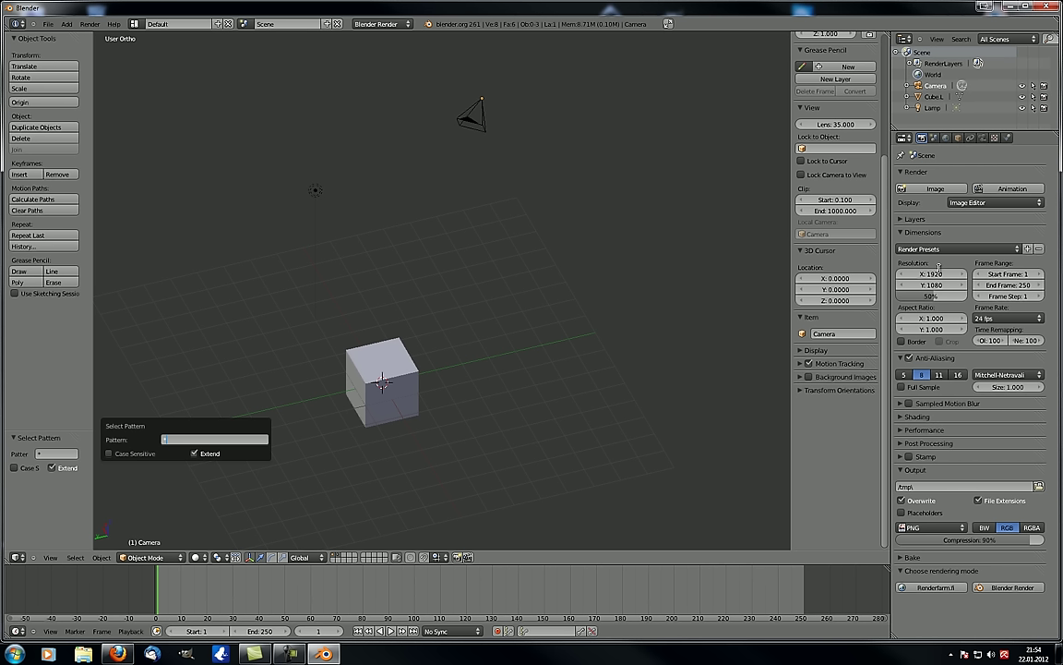
{"action": "type", "text": "*Cube"}
{"action": "key", "text": "Return"}
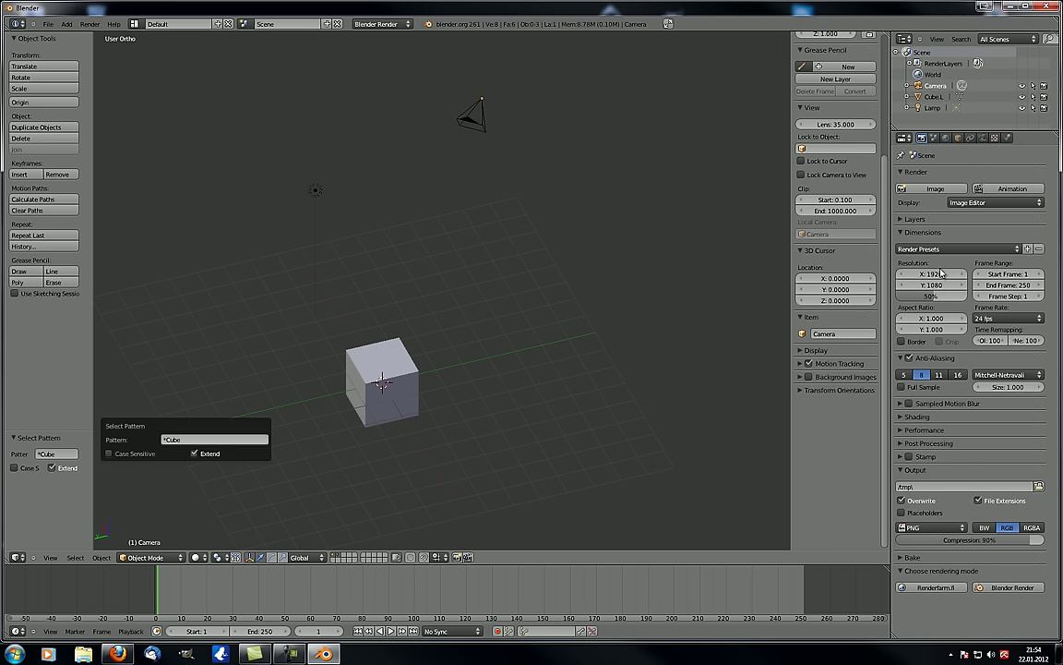
Change the selection name pattern to *Cube.R.
{"action": "key", "text": "Return"}
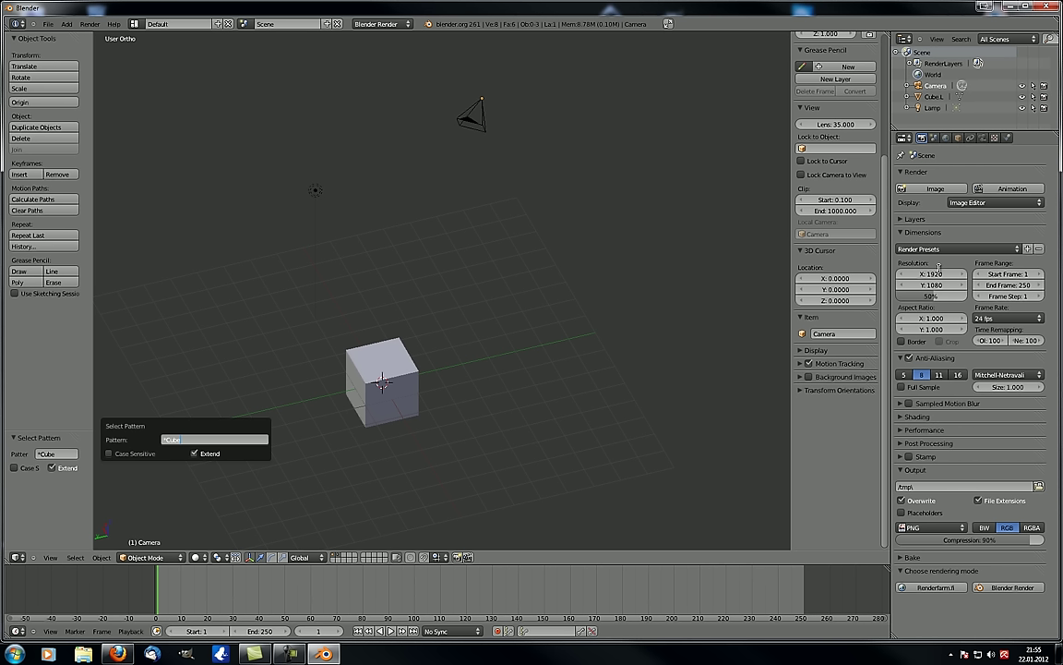
{"action": "type", "text": ".R"}
{"action": "key", "text": "Return"}
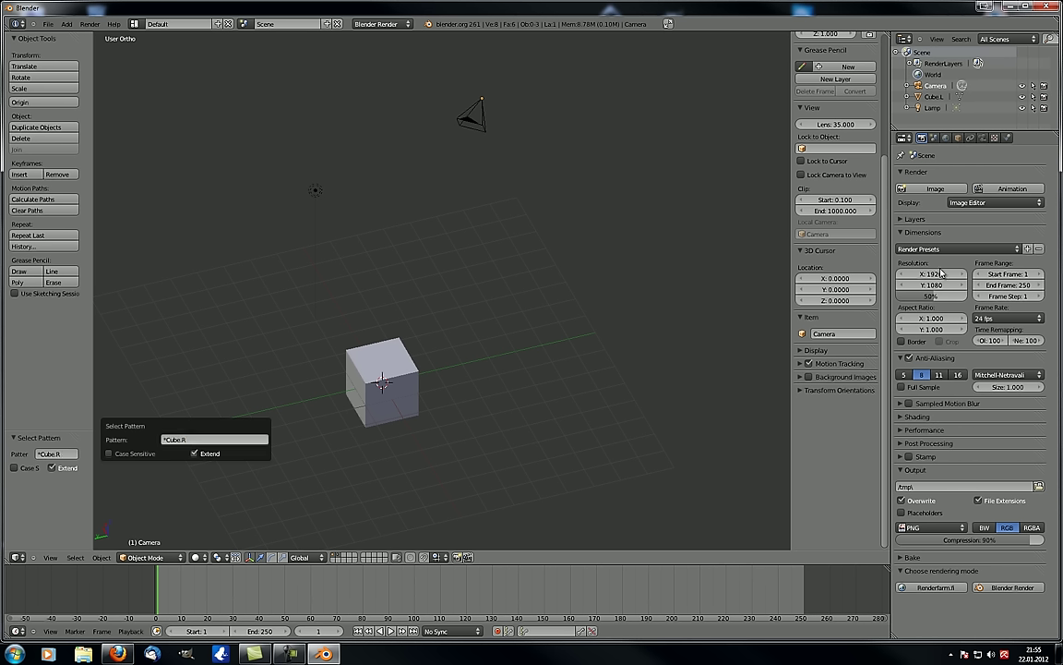
Set the selection name pattern to *Cube.L to select the cube.
{"action": "key", "text": "ctrl+a"}
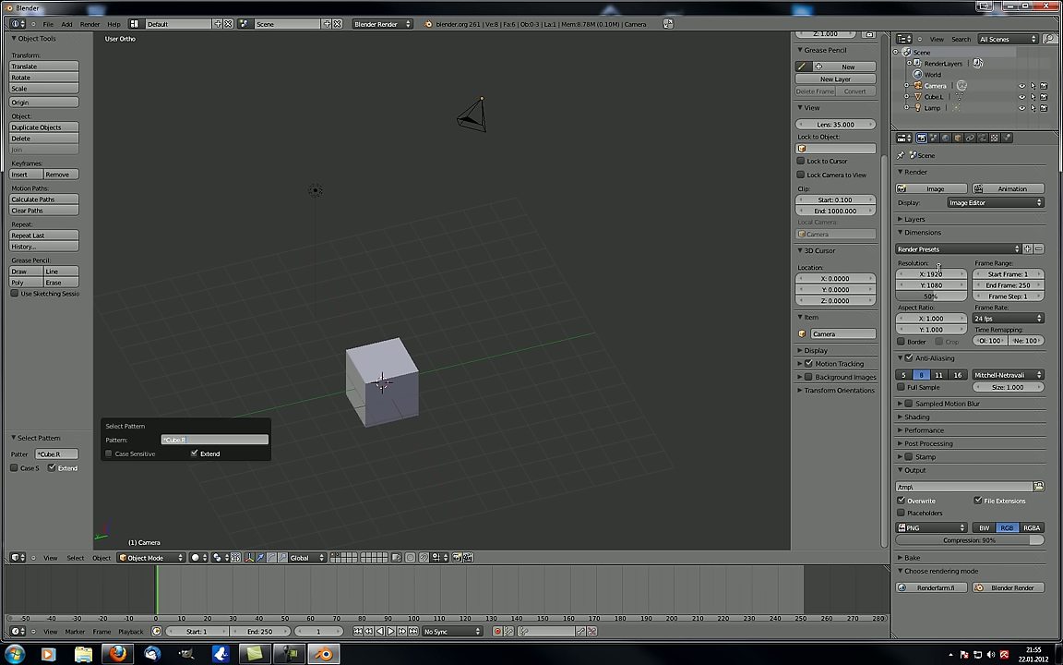
{"action": "key", "text": "Return"}
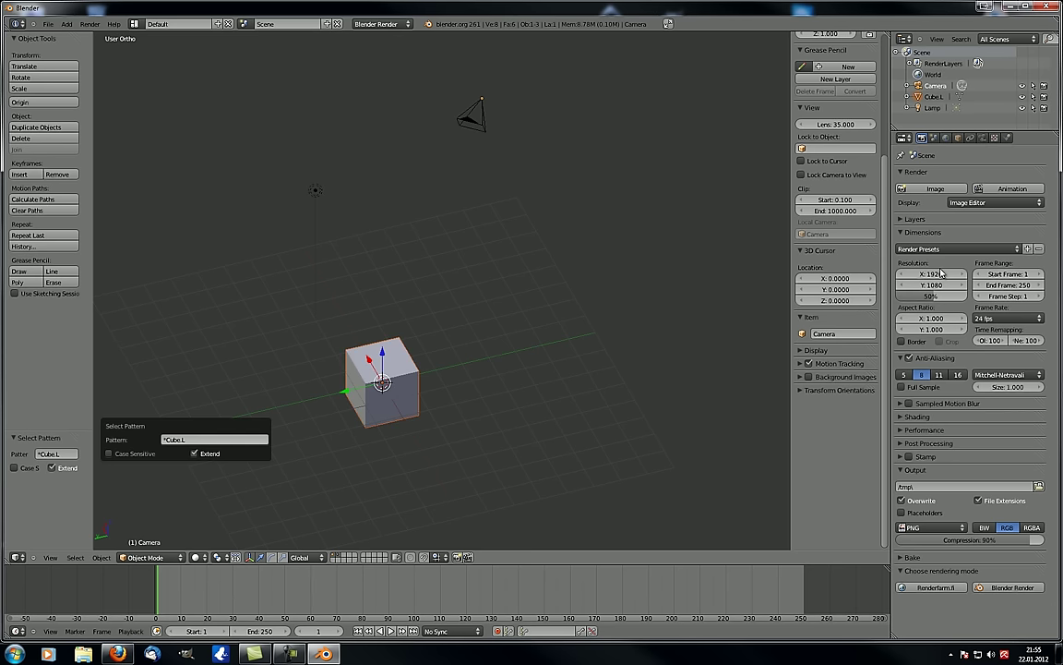
{"action": "key", "text": "Return"}
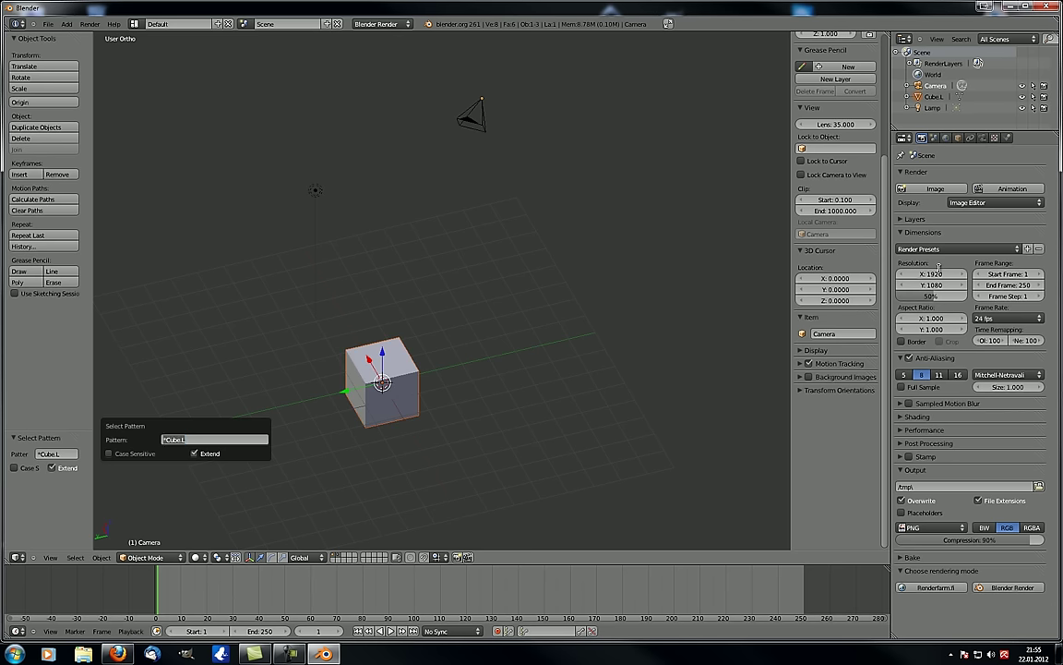
Set the Select Pattern name pattern to *camera to select the camera.
{"action": "type", "text": "*camera"}
{"action": "key", "text": "Return"}
{"action": "key", "text": "ctrl+a"}
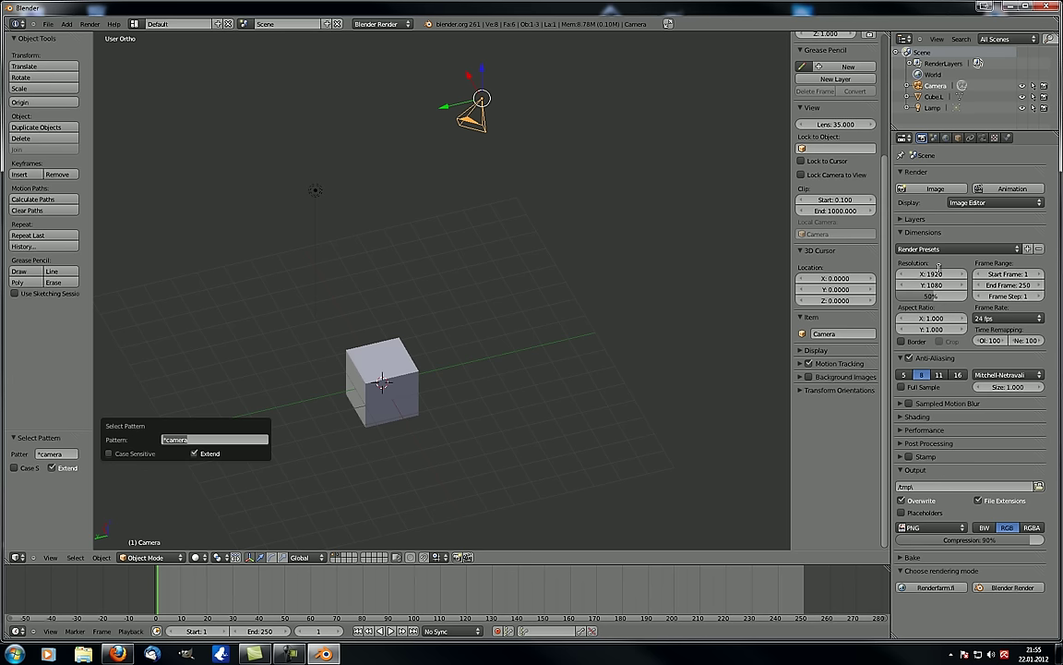
{"action": "key", "text": "Return"}
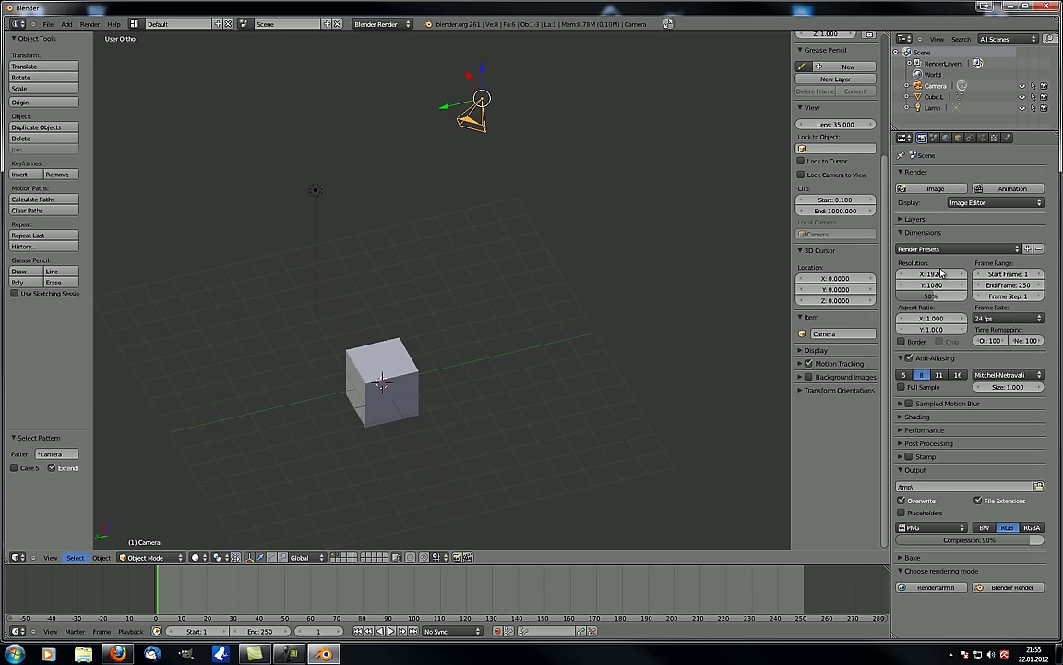
{"action": "left_click", "coordinate": [75, 556]}
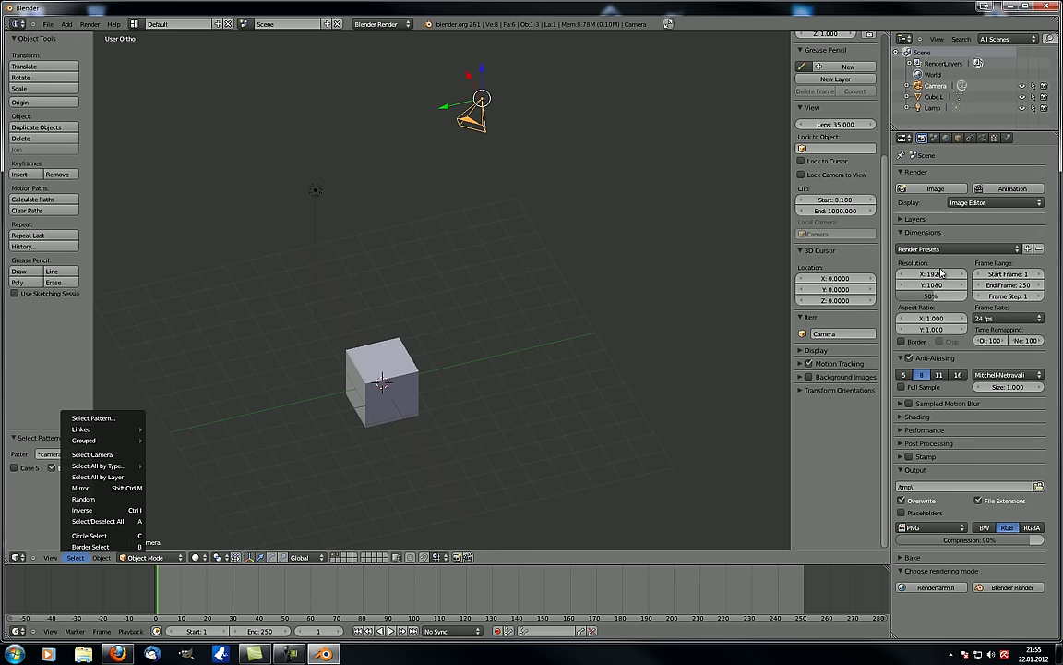
{"action": "key", "text": "Escape"}
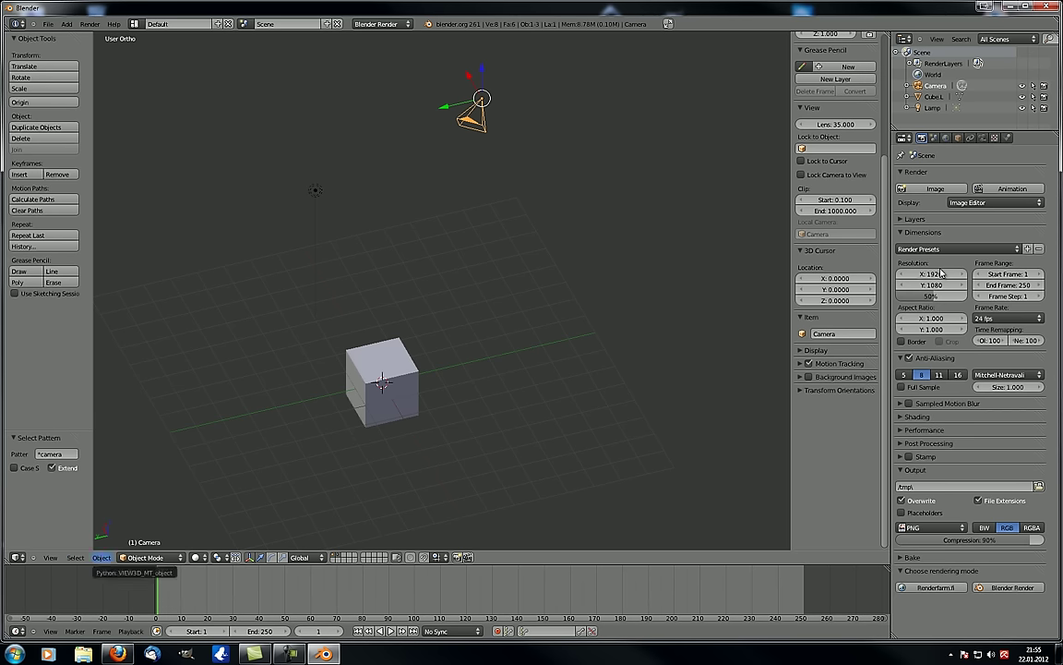
{"action": "left_click", "coordinate": [102, 557]}
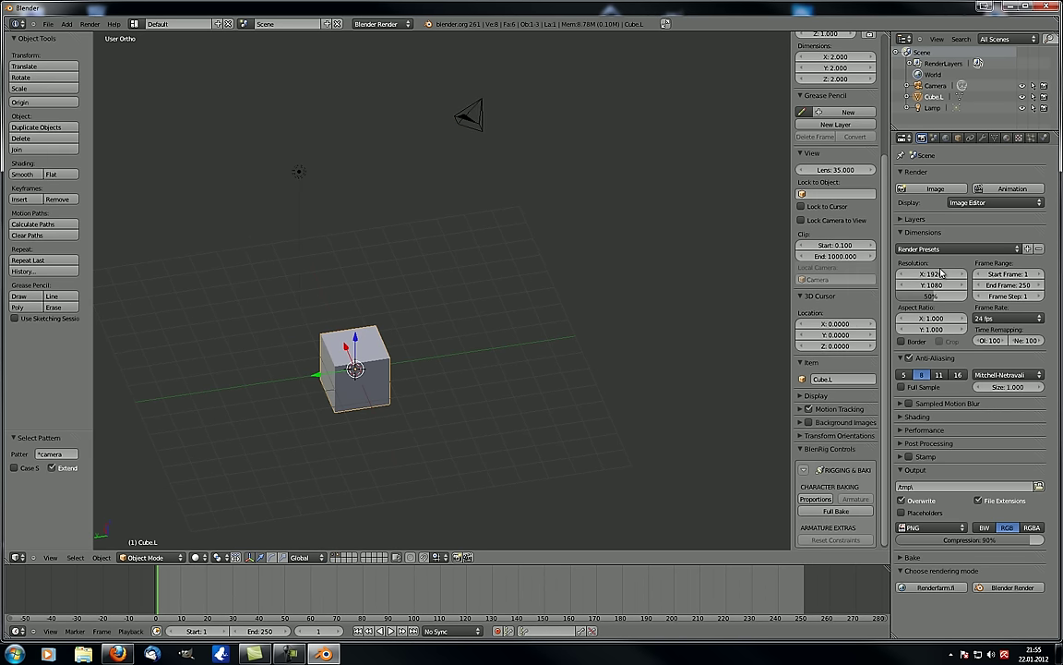
Move the cube away from the 3D cursor, undo the move, redo it and undo it again.
{"action": "key", "text": "g"}
{"action": "left_click", "coordinate": [539, 222]}
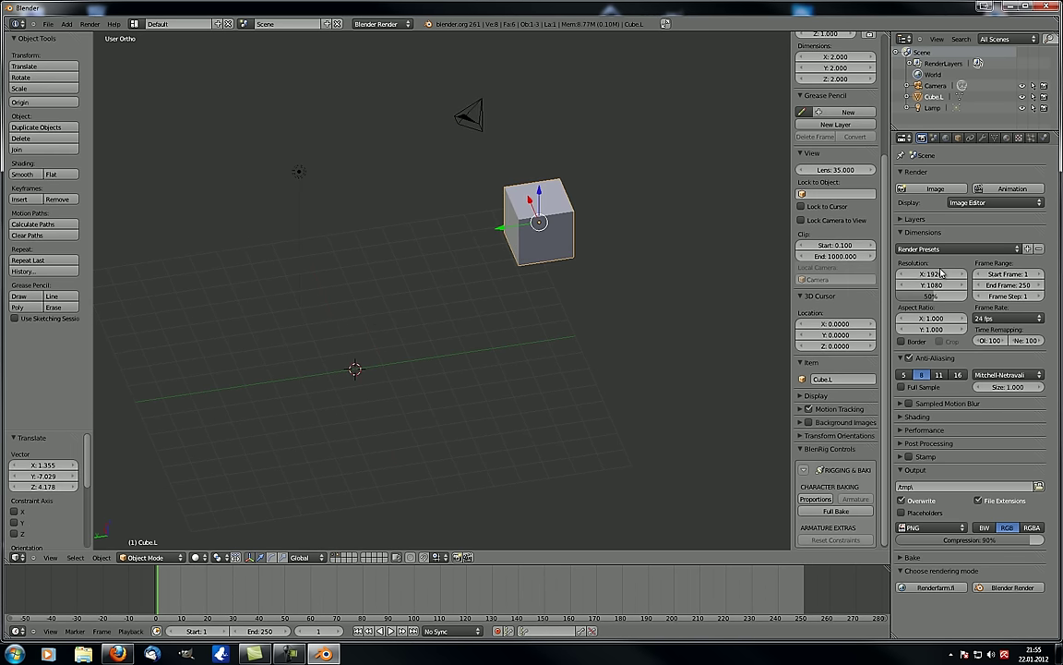
{"action": "key", "text": "ctrl+z"}
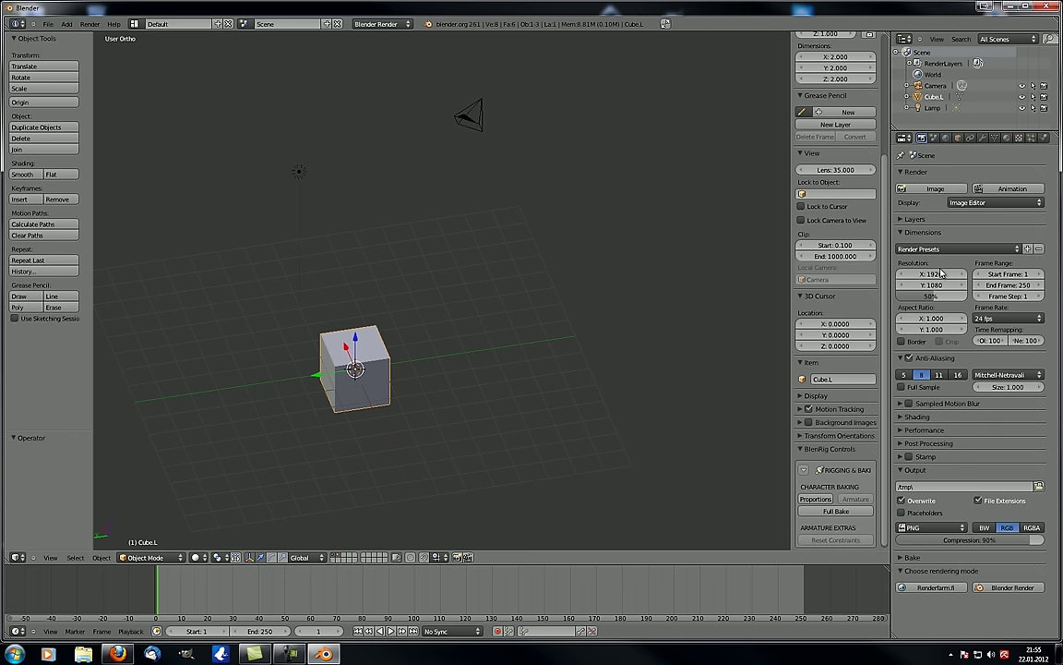
{"action": "key", "text": "ctrl+shift+z"}
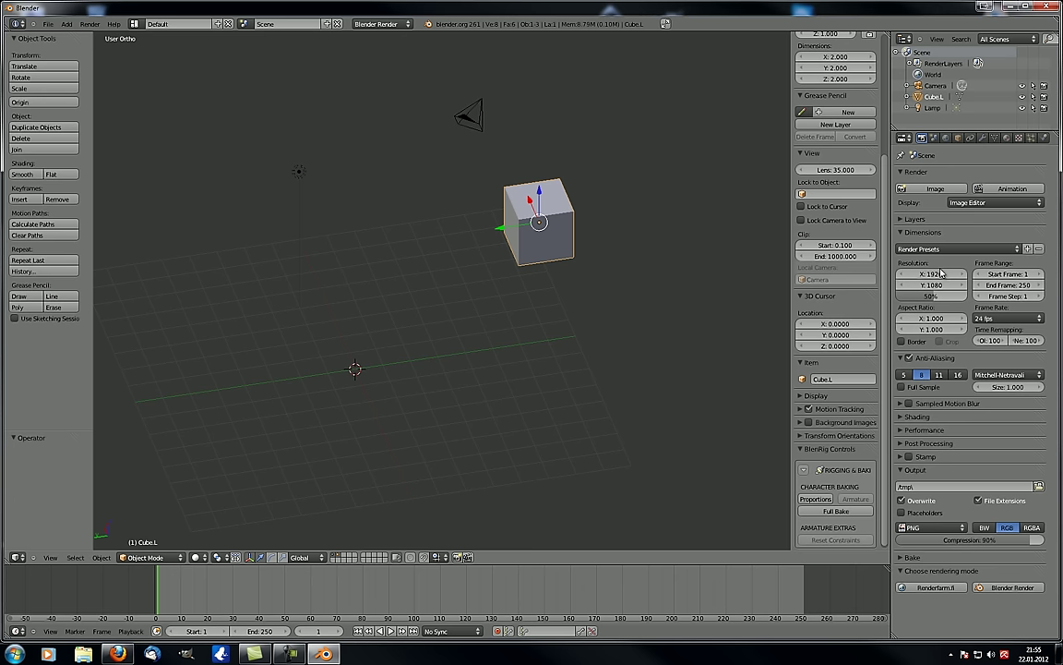
{"action": "key", "text": "ctrl+z"}
Use Undo History to return the scene to its earlier Delete entry.
{"action": "left_click", "coordinate": [100, 557]}
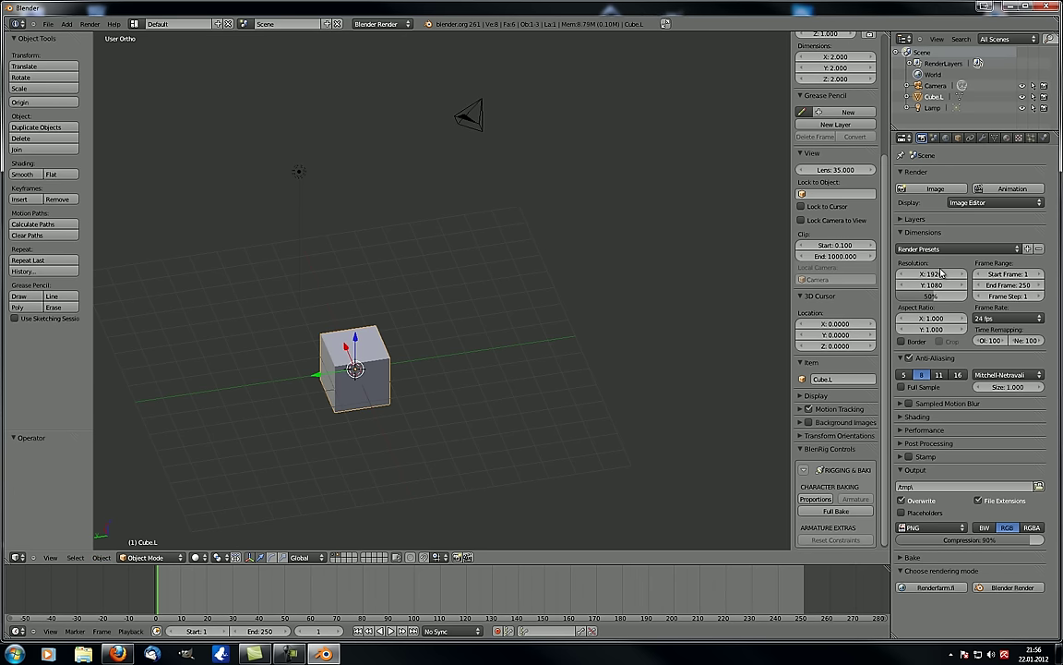
{"action": "middle_click_drag", "start_coordinate": [443, 369], "coordinate": [404, 369]}
{"action": "left_click", "coordinate": [101, 556]}
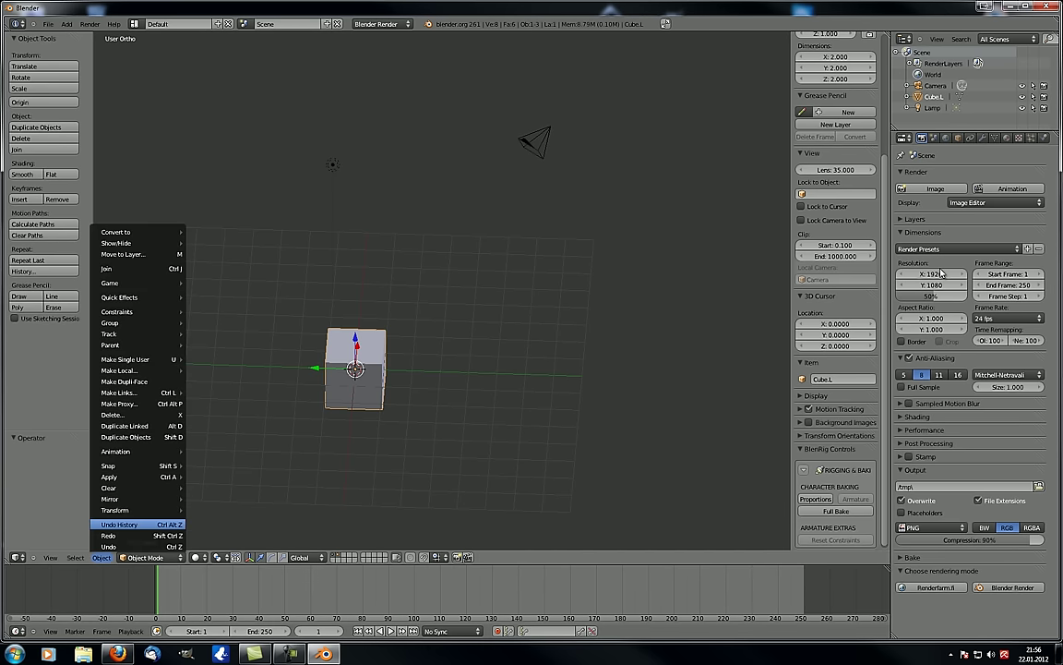
{"action": "left_click", "coordinate": [119, 524]}
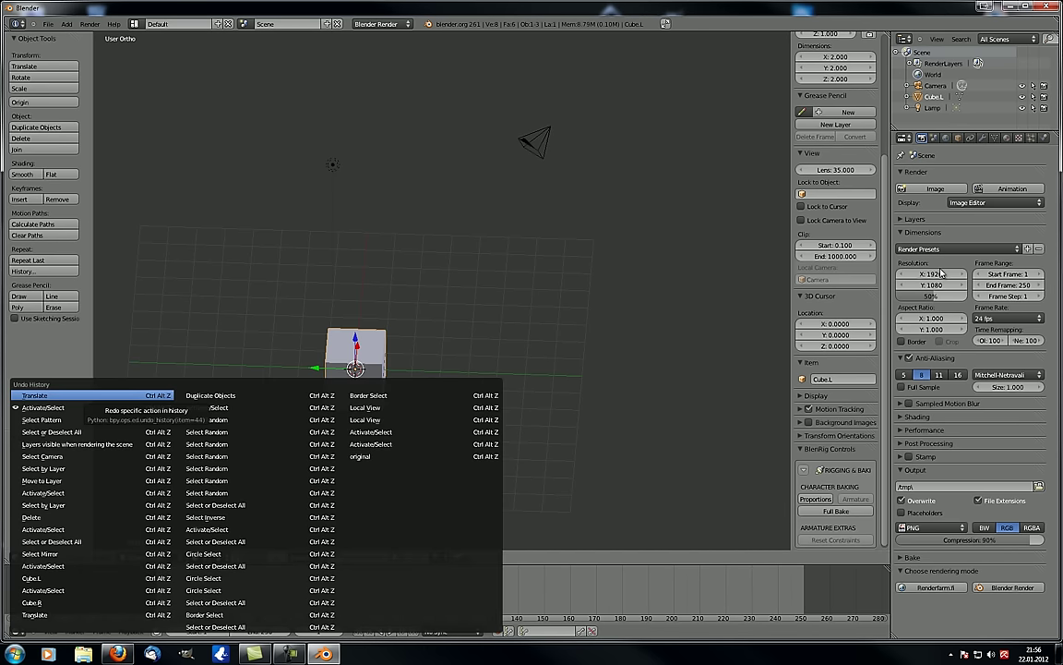
{"action": "key", "text": "Up"}
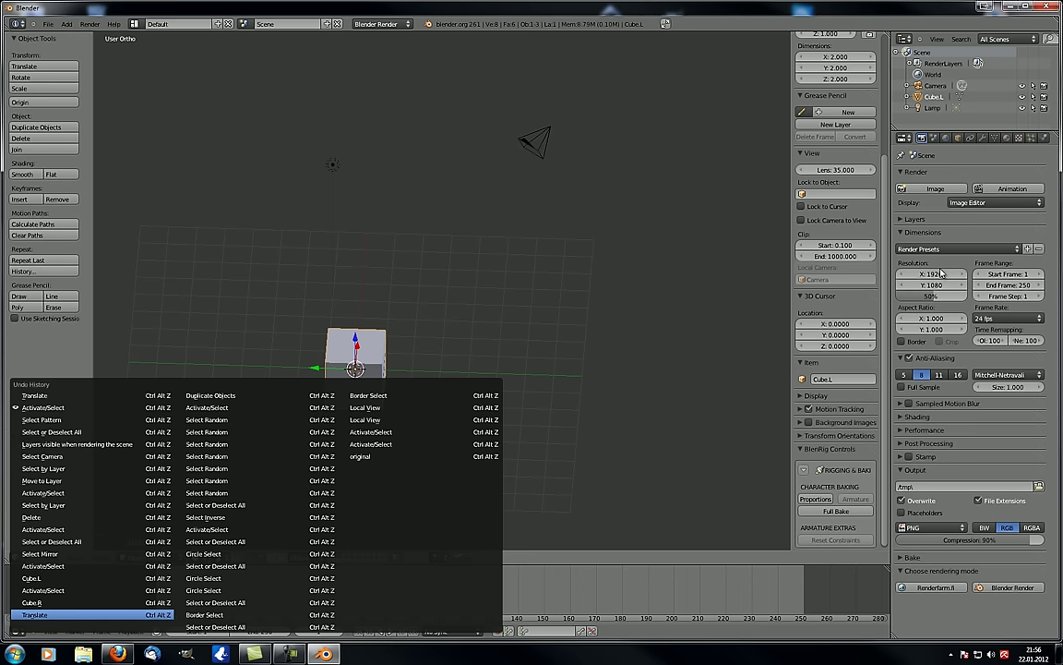
{"action": "key", "text": "Down"}
{"action": "key", "text": "Down"}
{"action": "key", "text": "Down"}
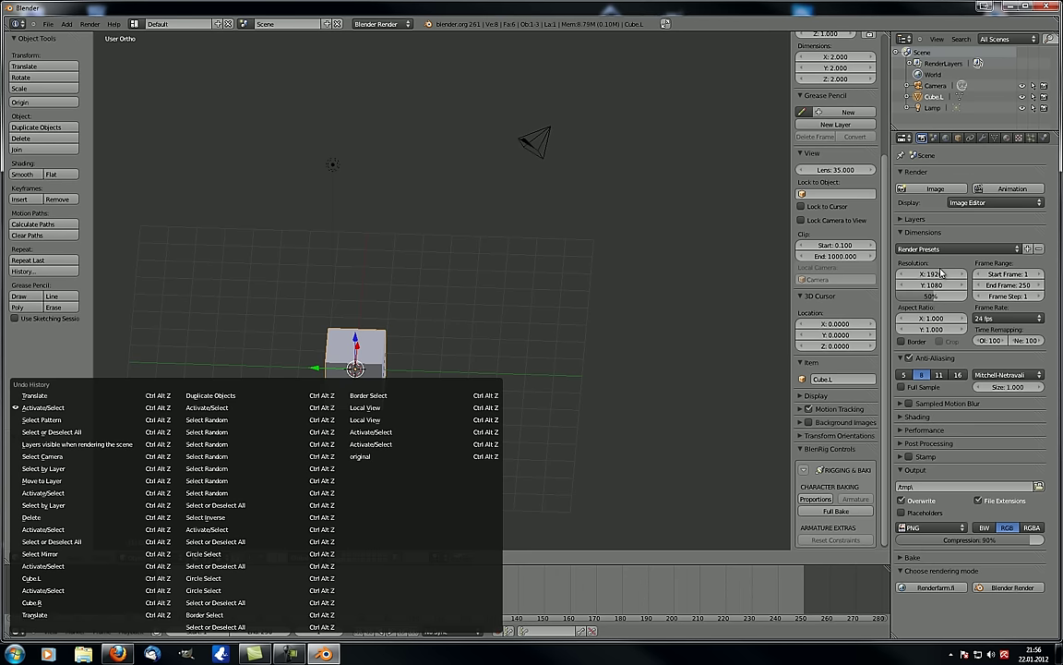
{"action": "key", "text": "Down"}
{"action": "key", "text": "Down"}
{"action": "key", "text": "Down"}
{"action": "key", "text": "Down"}
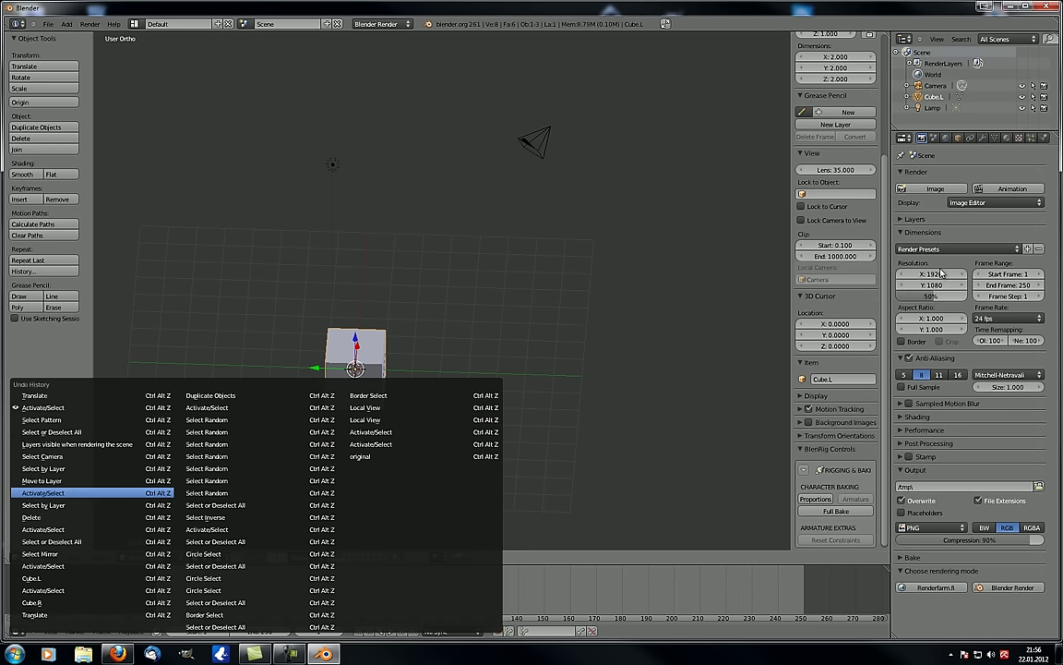
{"action": "key", "text": "Down"}
{"action": "key", "text": "Down"}
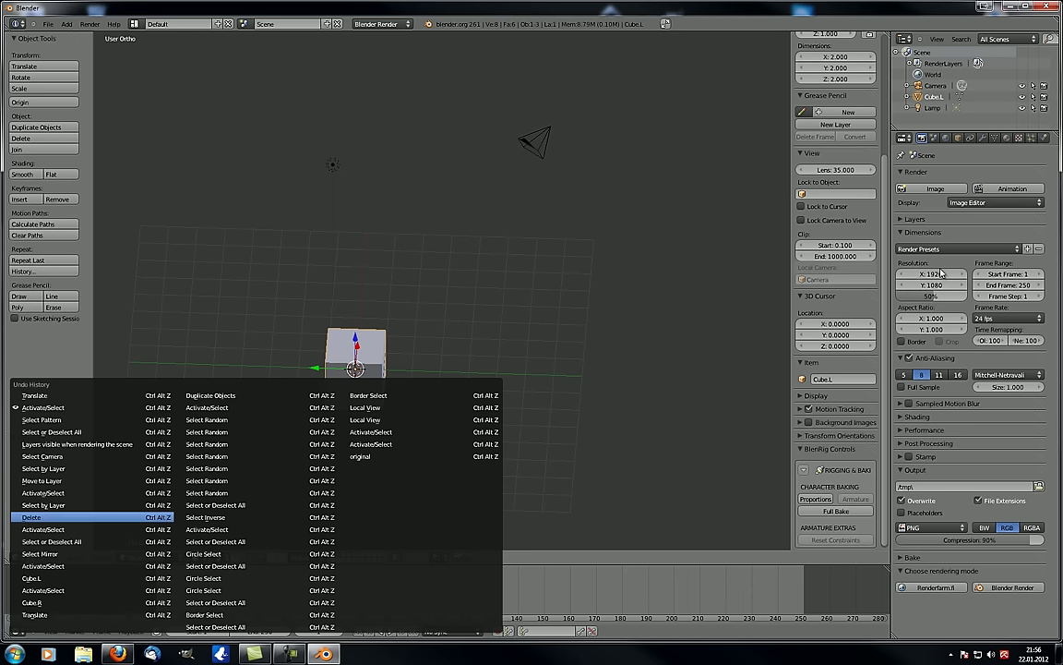
{"action": "key", "text": "Return"}
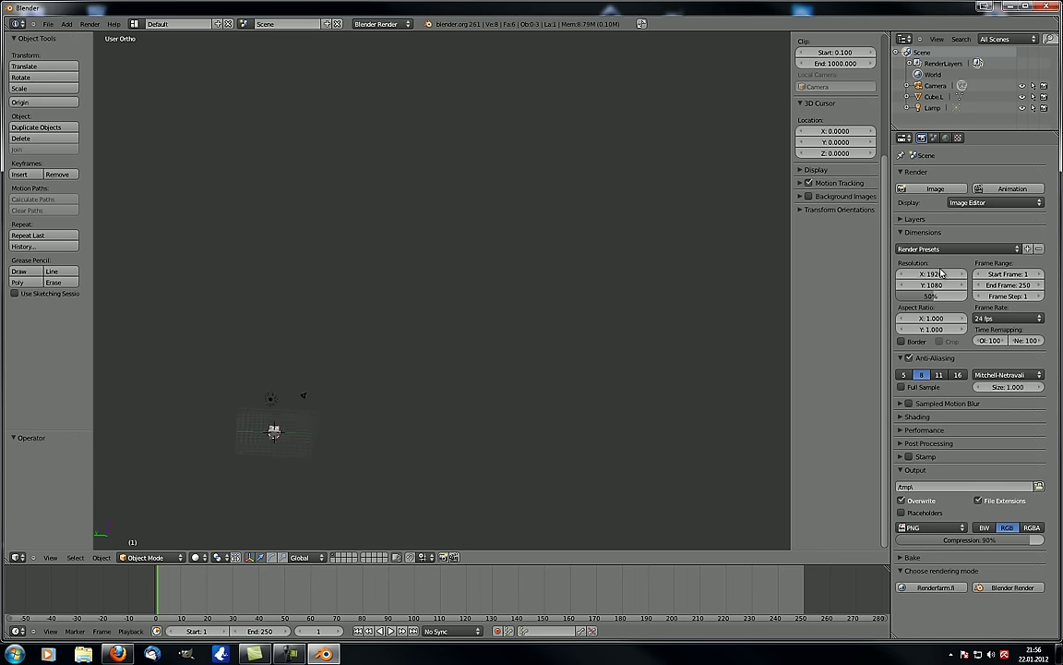
Select the cube at the grid's centre and cancel any move of it.
{"action": "middle_click_drag", "start_coordinate": [369, 445], "coordinate": [266, 445]}
{"action": "scroll", "coordinate": [266, 445], "scroll_direction": "up", "scroll_amount": 8}
{"action": "right_click_drag", "start_coordinate": [315, 395], "coordinate": [230, 414]}
{"action": "key", "text": "Escape"}
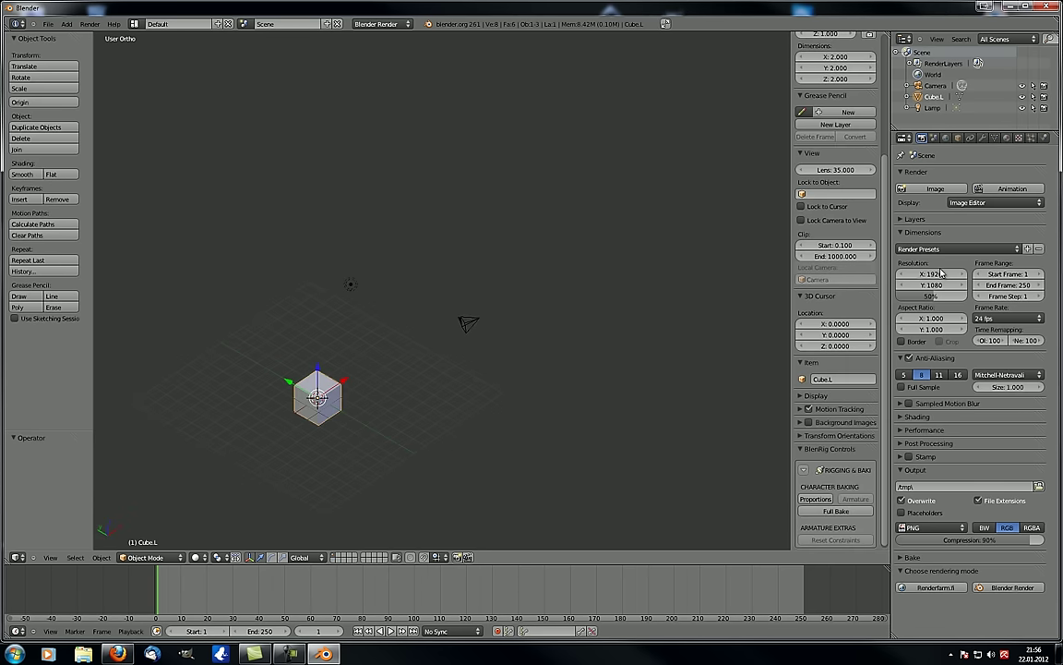
{"action": "scroll", "coordinate": [248, 430], "scroll_direction": "up", "scroll_amount": 4}
{"action": "key", "text": "g"}
{"action": "key", "text": "Escape"}
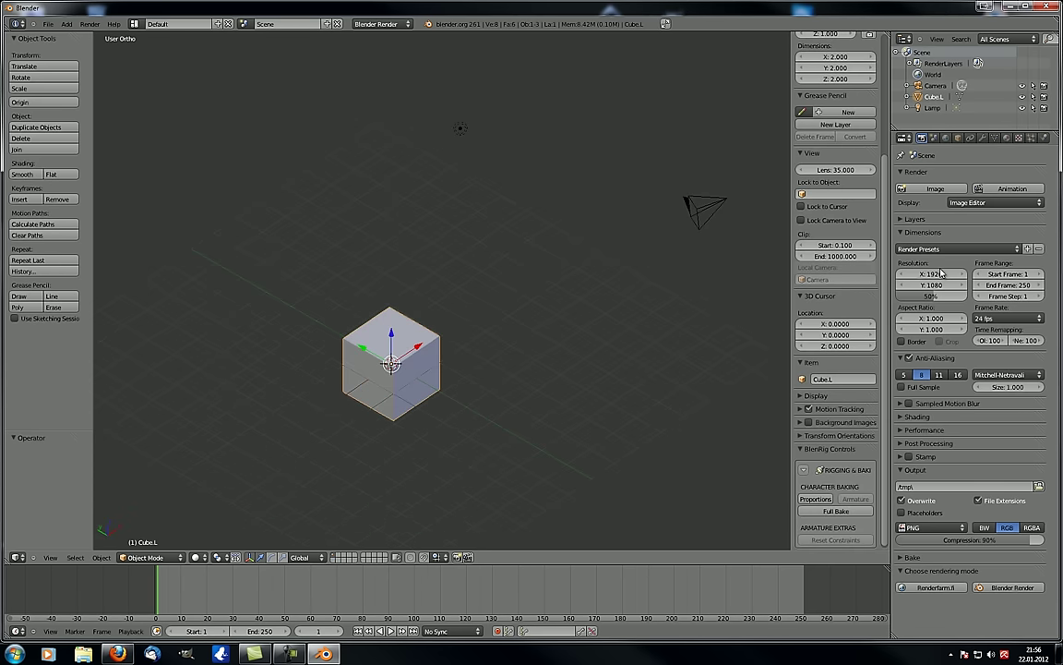
{"action": "middle_click_drag", "start_coordinate": [248, 429], "coordinate": [343, 429]}
{"action": "scroll", "coordinate": [342, 429], "scroll_direction": "down", "scroll_amount": 2}
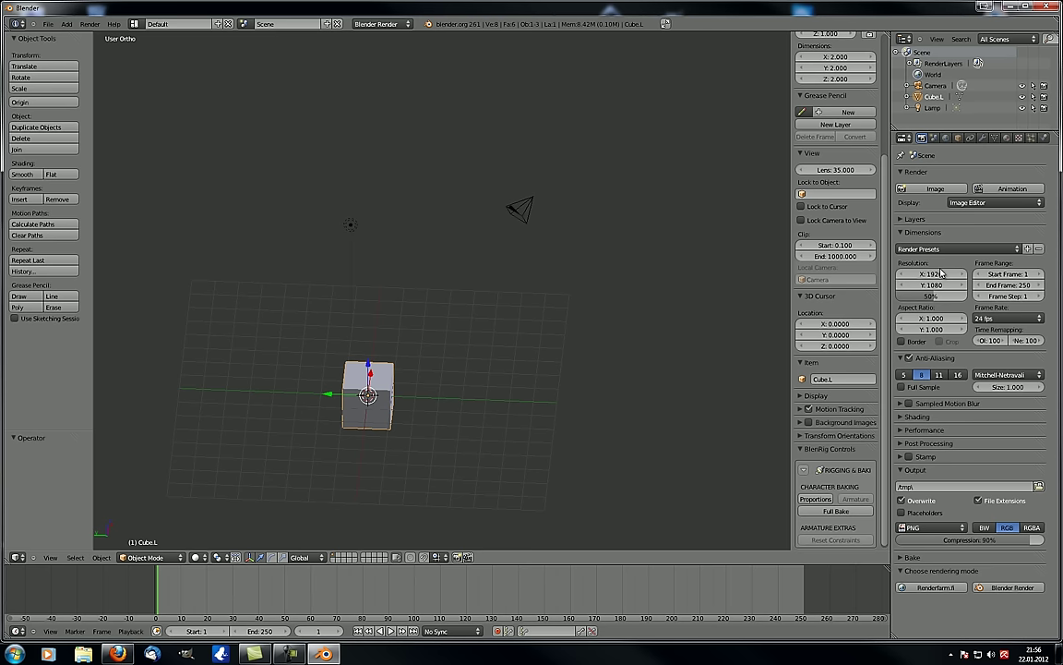
Use Undo History to step back before the deletion, to a state containing both Cube.L and Cube.R.
{"action": "left_click", "coordinate": [100, 558]}
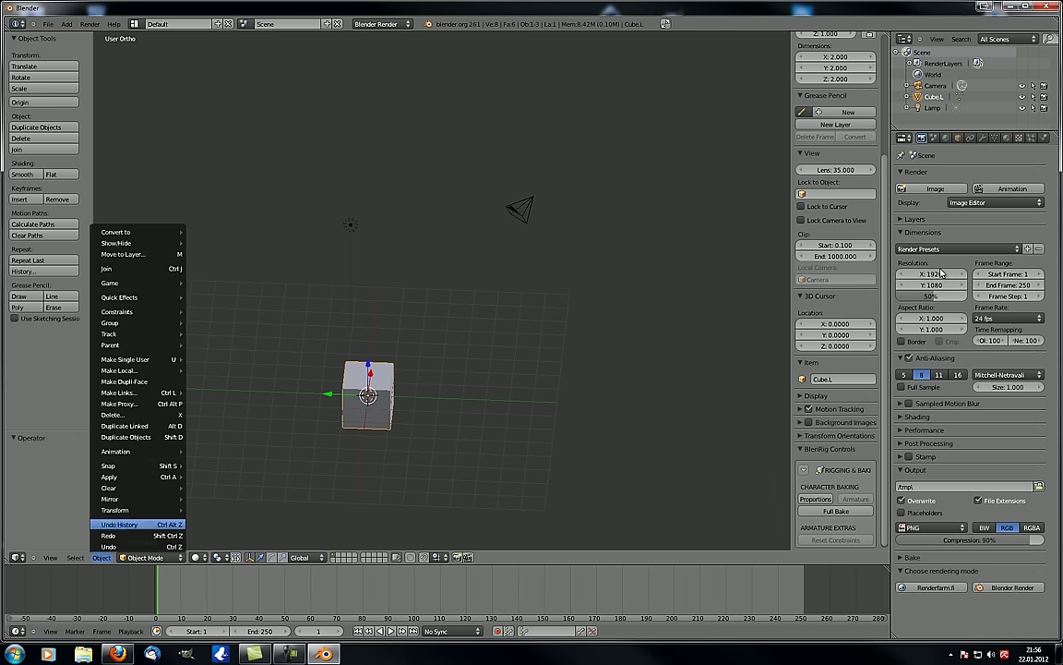
{"action": "left_click", "coordinate": [104, 523]}
{"action": "key", "text": "Up"}
{"action": "key", "text": "Up"}
{"action": "key", "text": "Up"}
{"action": "key", "text": "Up"}
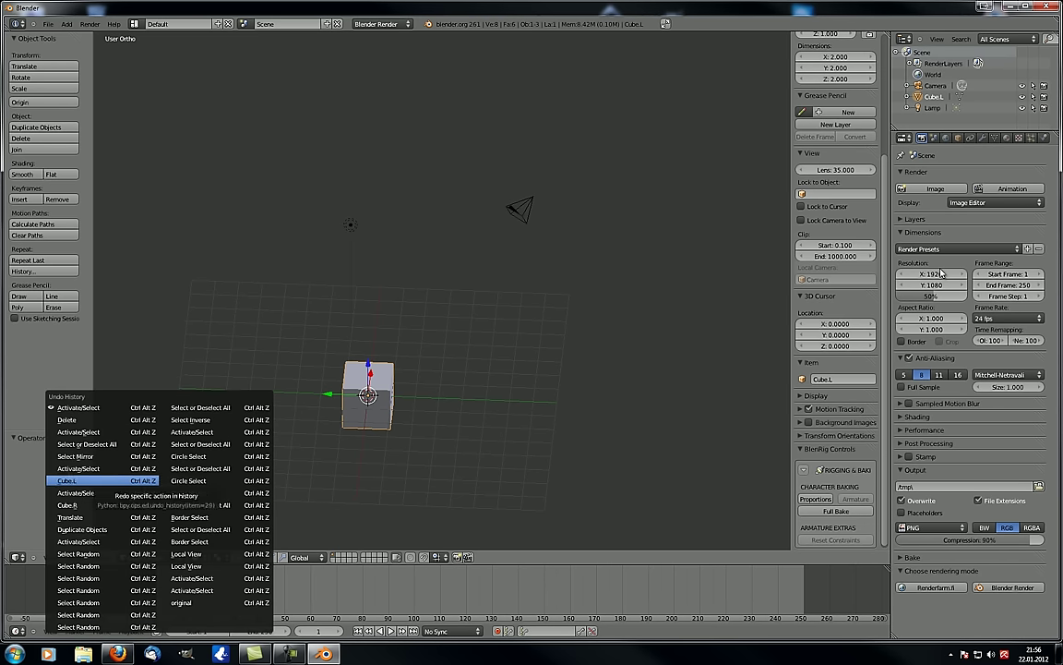
{"action": "key", "text": "Return"}
{"action": "key", "text": "ctrl+shift+z"}
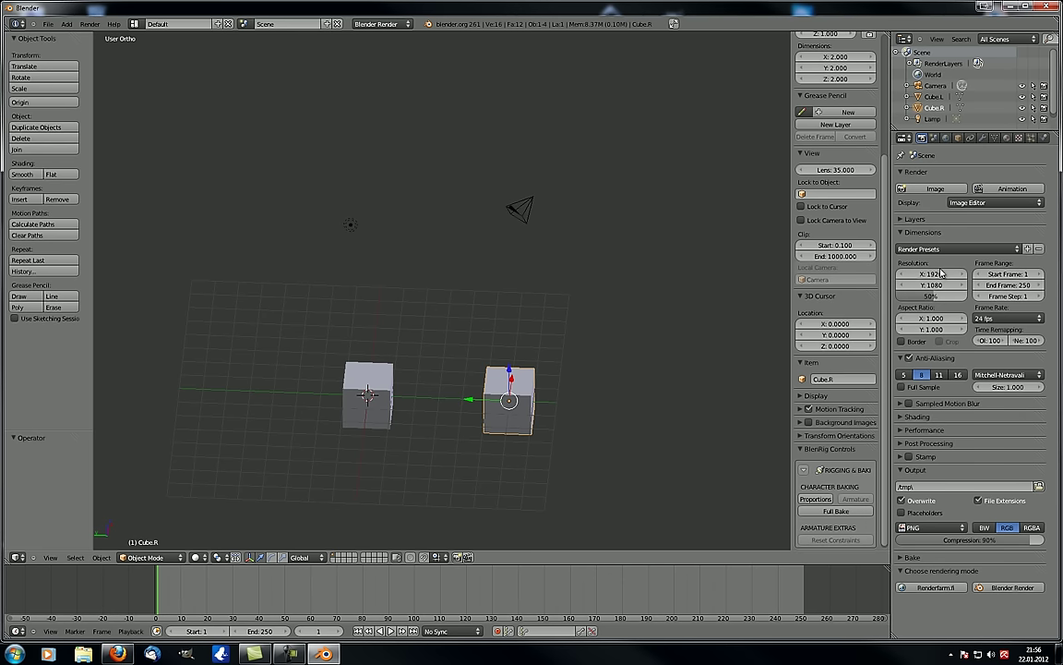
Delete the Cube.R cube and look through the object Clear options.
{"action": "middle_click_drag", "start_coordinate": [443, 370], "coordinate": [523, 369]}
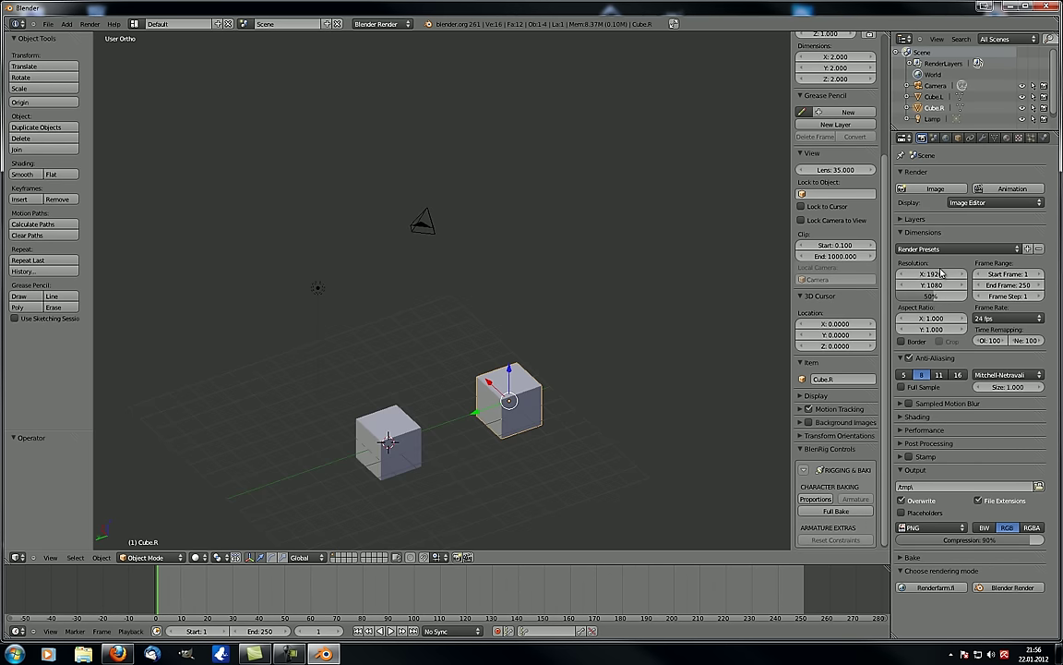
{"action": "key", "text": "ctrl+shift+z"}
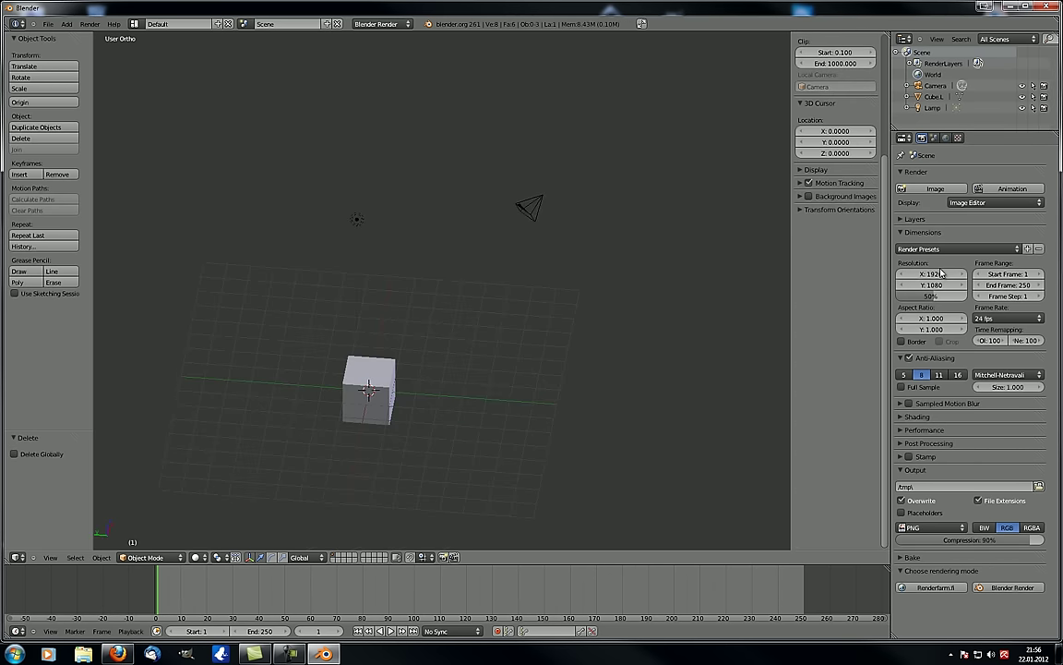
{"action": "left_click", "coordinate": [101, 557]}
{"action": "mouse_move", "coordinate": [114, 510]}
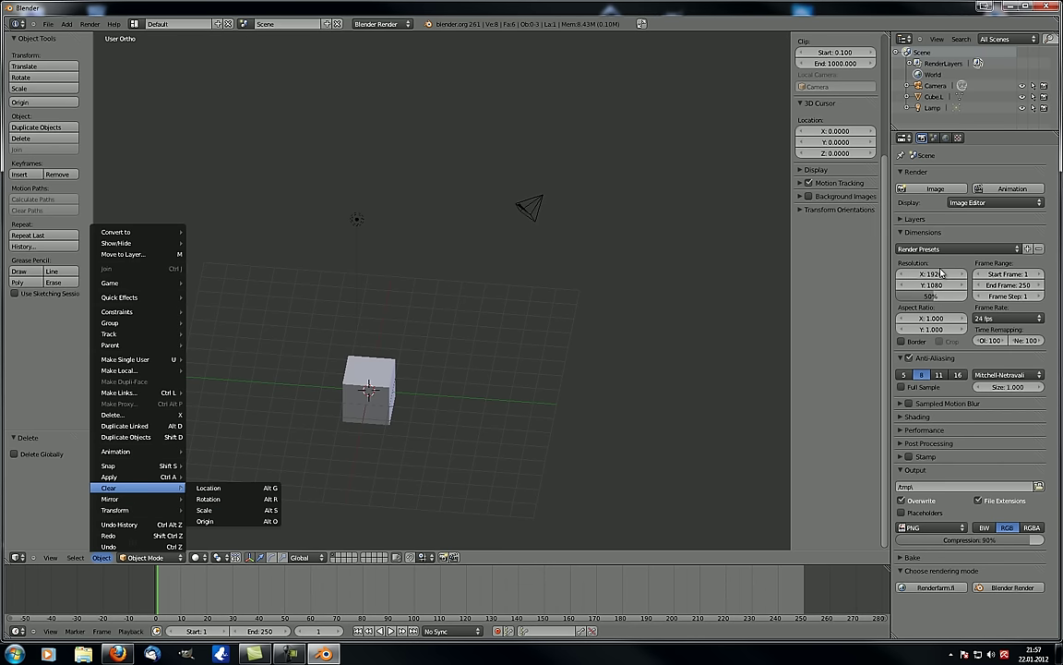
Select the remaining cube and move it off the grid's centre by about X 0.323, Y 4.014, Z 2.955.
{"action": "middle_click_drag", "start_coordinate": [443, 387], "coordinate": [463, 376]}
{"action": "right_click", "coordinate": [368, 397]}
{"action": "middle_click_drag", "start_coordinate": [369, 397], "coordinate": [343, 373]}
{"action": "key", "text": "ctrl+z"}
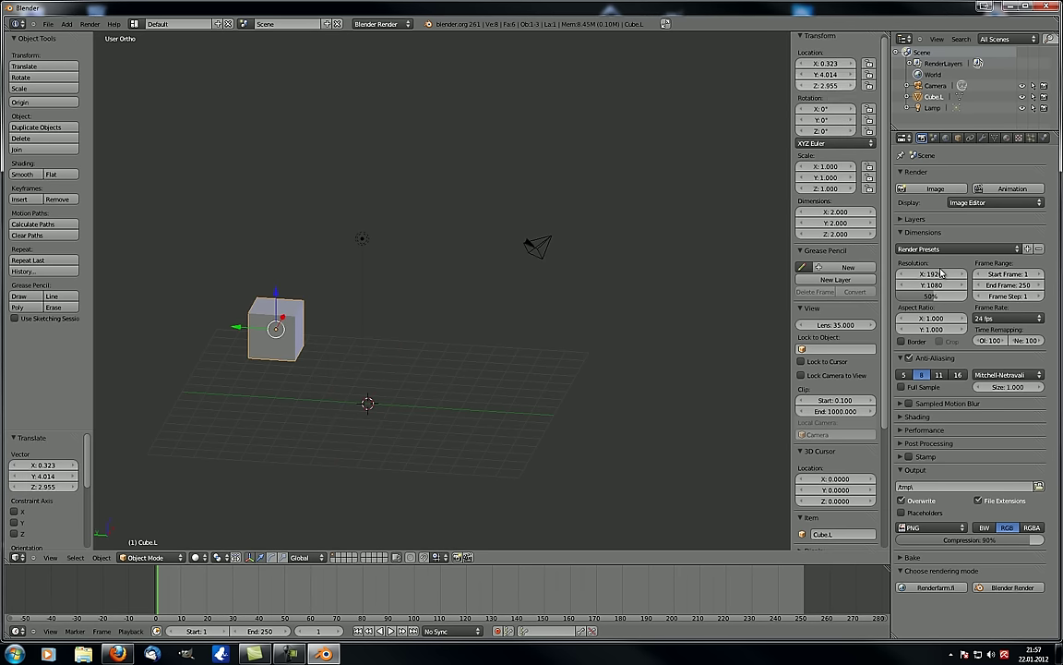
Examine the object Clear options for location, rotation, scale and origin.
{"action": "left_click", "coordinate": [101, 556]}
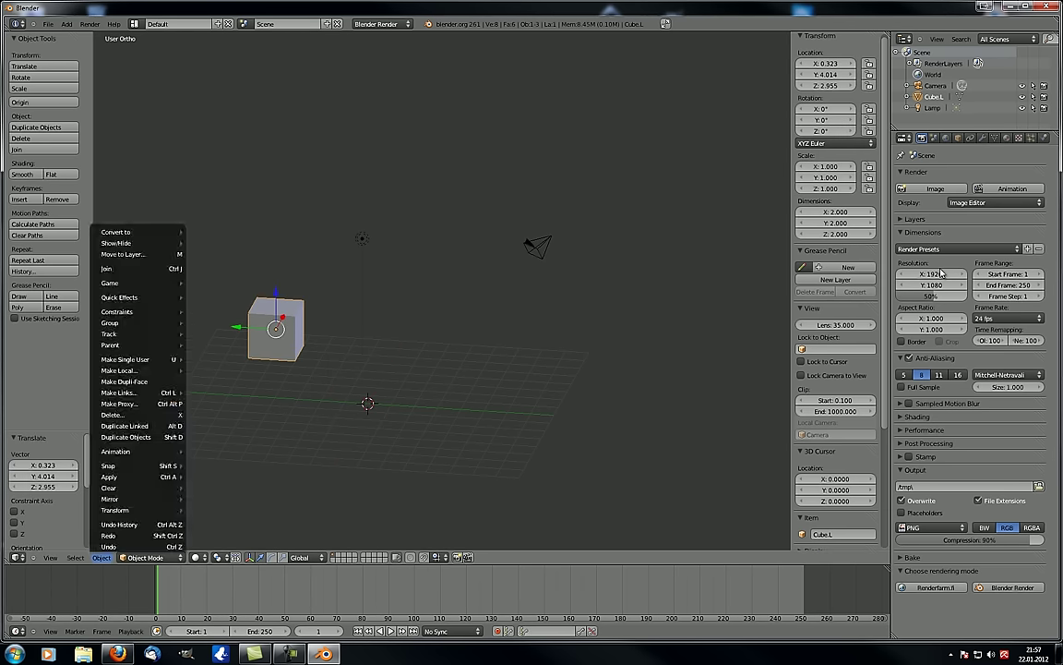
{"action": "left_click", "coordinate": [101, 556]}
{"action": "mouse_move", "coordinate": [120, 487]}
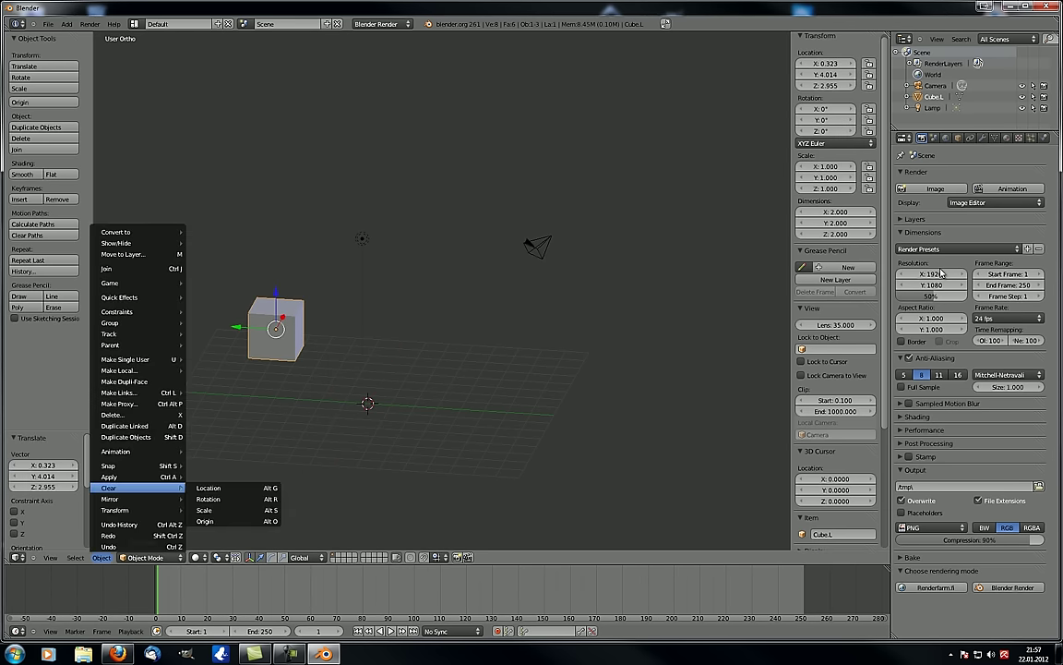
{"action": "key", "text": "Down"}
{"action": "key", "text": "Down"}
{"action": "key", "text": "Down"}
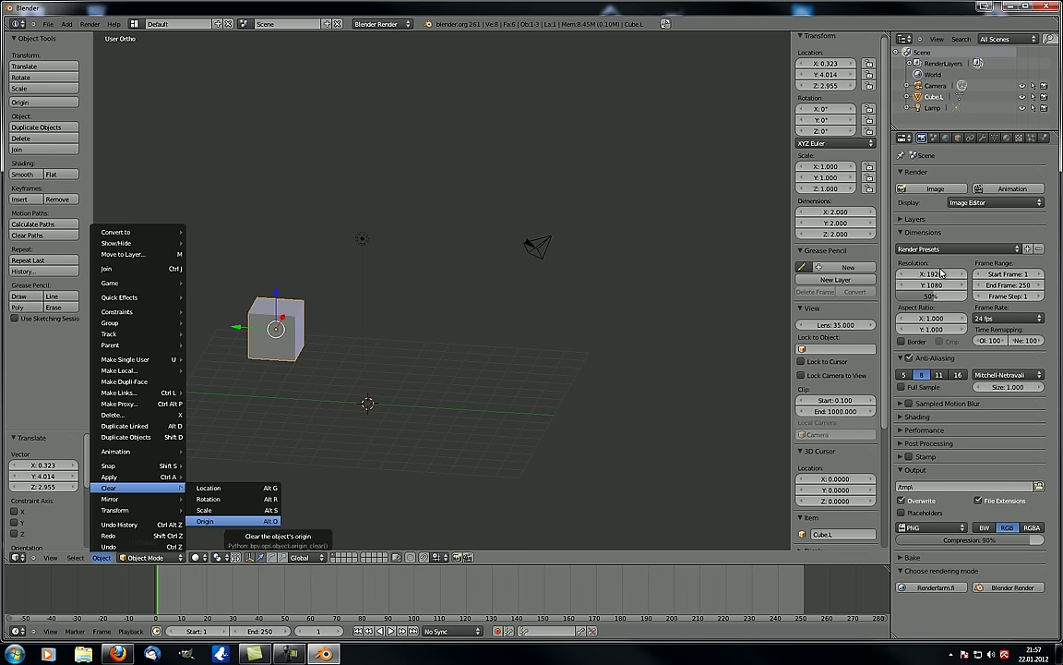
{"action": "key", "text": "Down"}
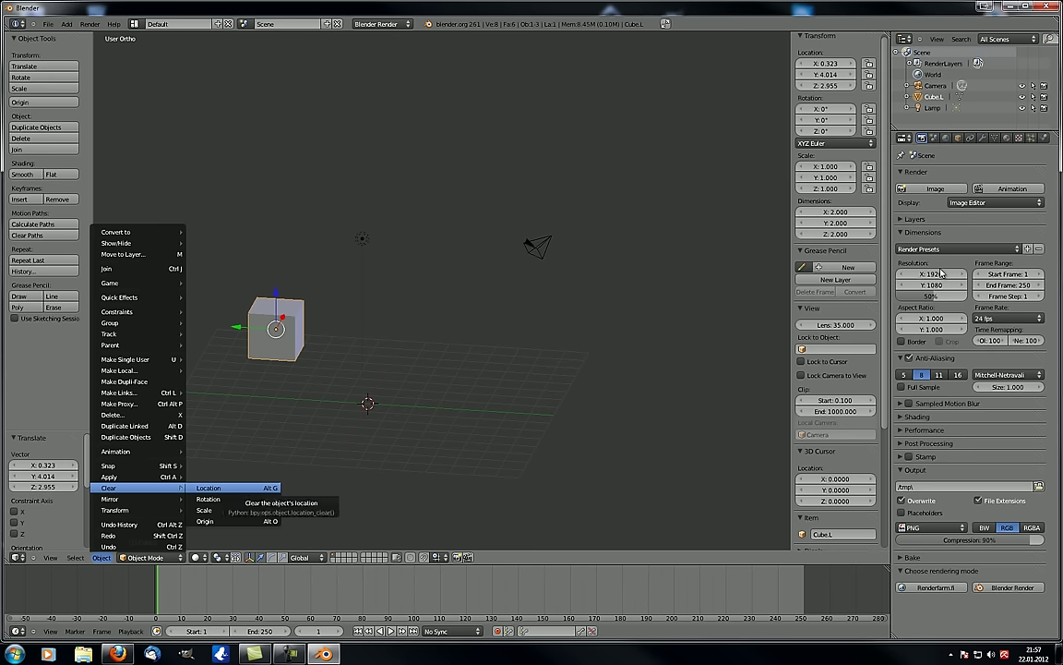
{"action": "key", "text": "Down"}
{"action": "key", "text": "Down"}
{"action": "key", "text": "Down"}
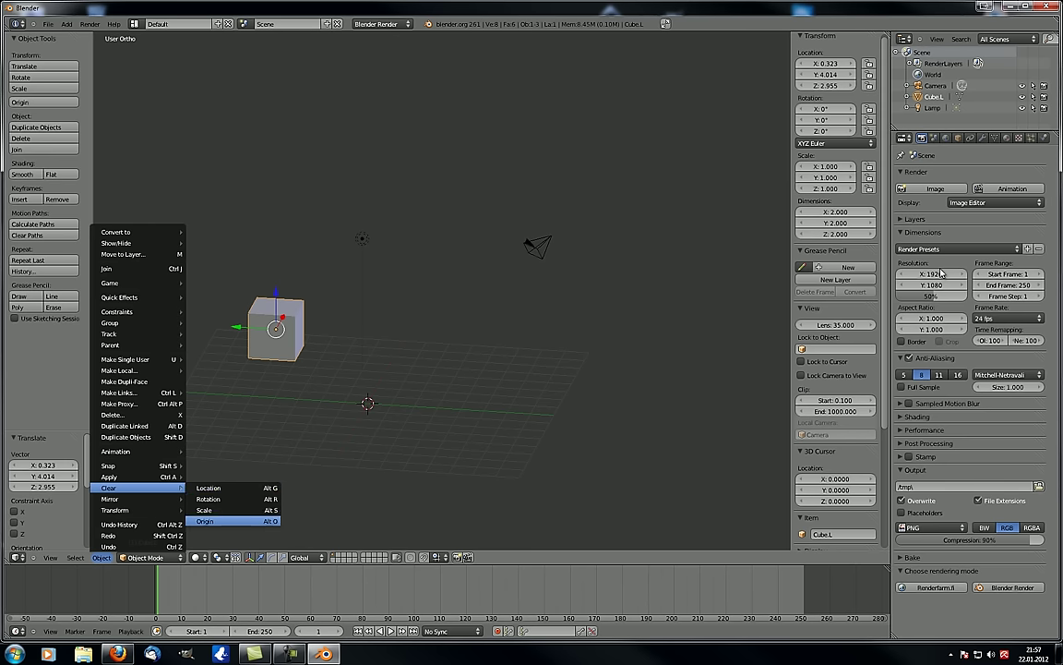
{"action": "key", "text": "Return"}
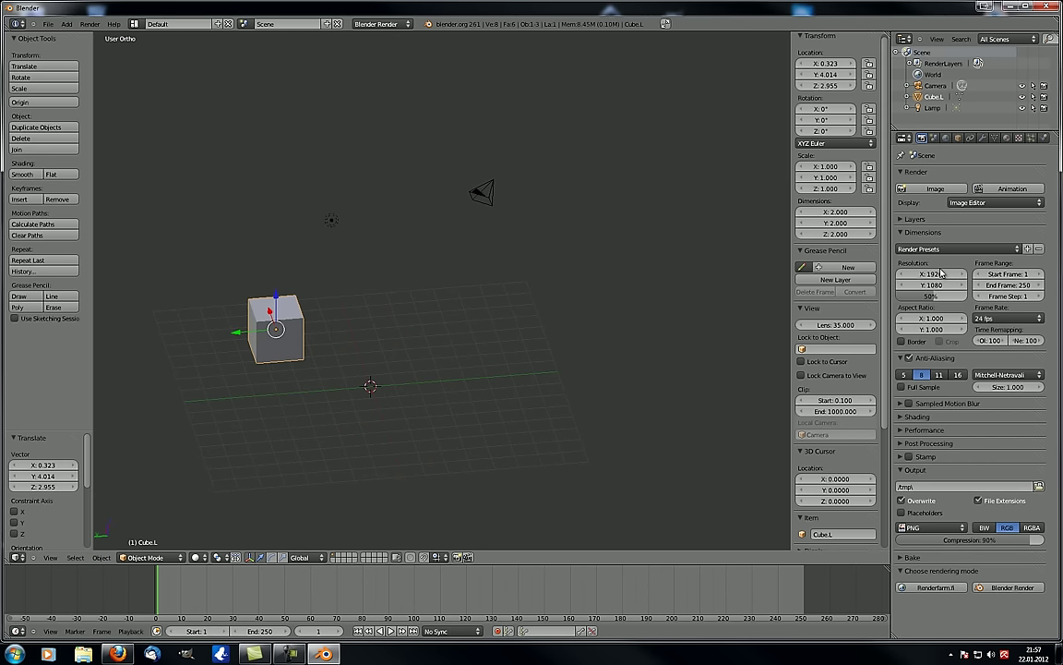
Clear the moved cube's location, rotation, scale and origin.
{"action": "key", "text": "alt+g"}
{"action": "key", "text": "alt+r"}
{"action": "key", "text": "alt+o"}
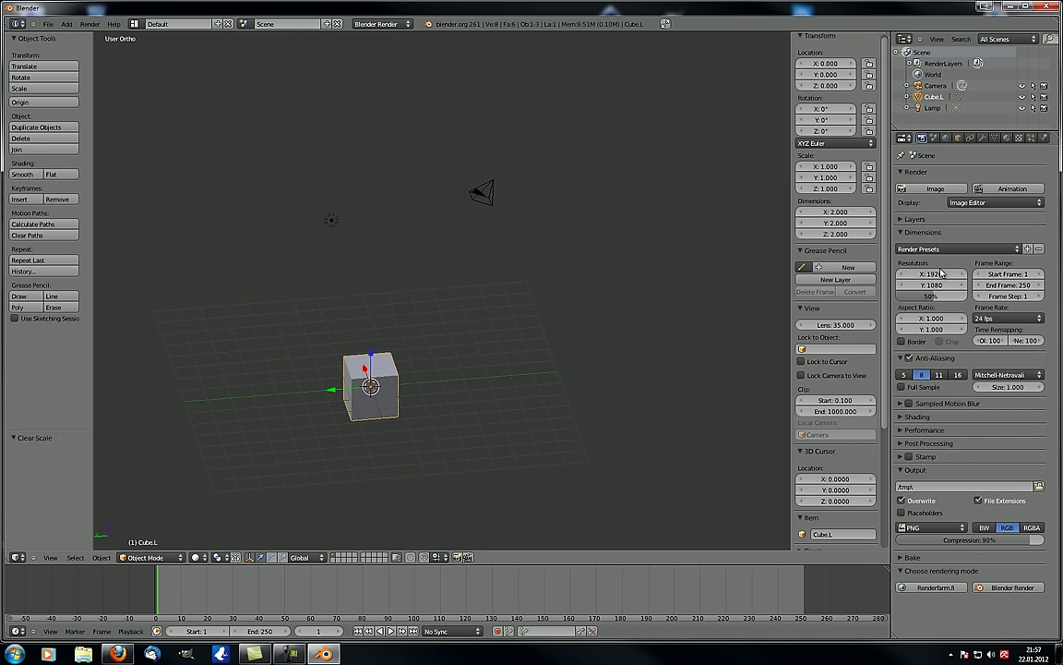
Move the cube off the grid's centre to about X 0.512, Y 2.090, Z 3.004.
{"action": "middle_click_drag", "start_coordinate": [443, 387], "coordinate": [401, 379]}
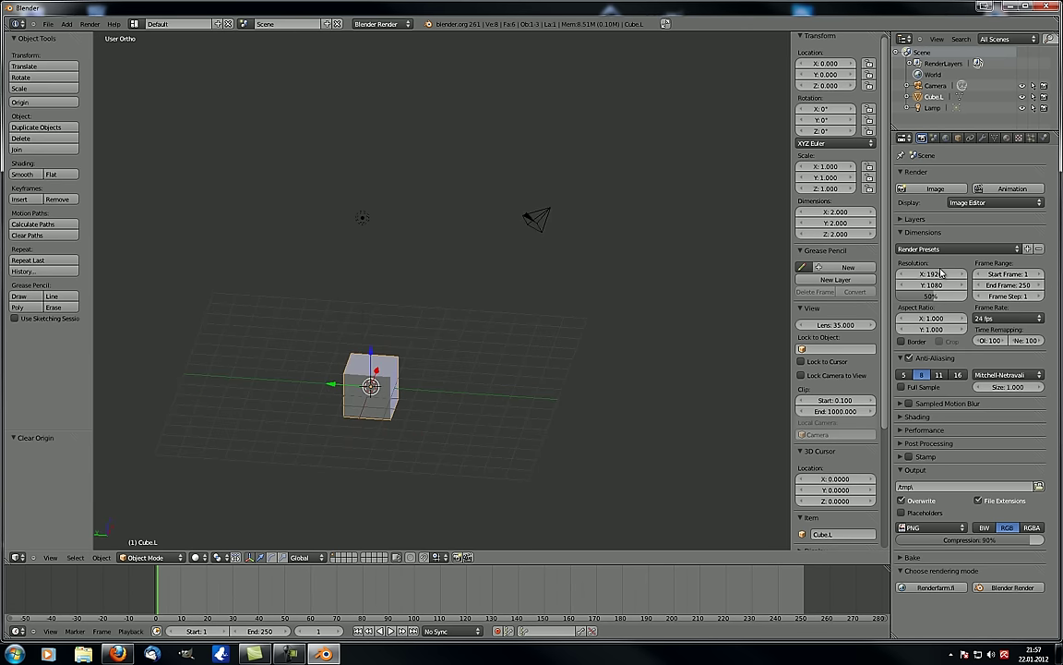
{"action": "middle_click_drag", "start_coordinate": [443, 387], "coordinate": [423, 407]}
{"action": "scroll", "coordinate": [423, 407], "scroll_direction": "up", "scroll_amount": 2}
{"action": "left_click", "coordinate": [101, 556]}
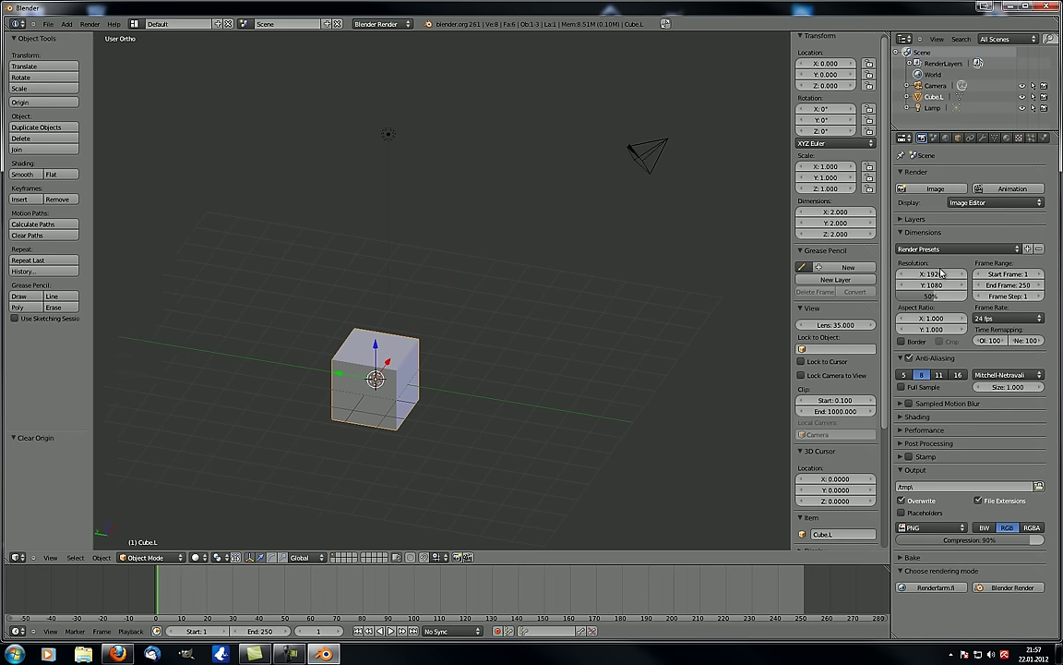
{"action": "middle_click_drag", "start_coordinate": [423, 407], "coordinate": [446, 370]}
{"action": "scroll", "coordinate": [446, 370], "scroll_direction": "down", "scroll_amount": 2}
{"action": "key", "text": "g"}
{"action": "left_click", "coordinate": [318, 291]}
Rotate the moved cube freely by about -29° in the current view.
{"action": "key", "text": "r"}
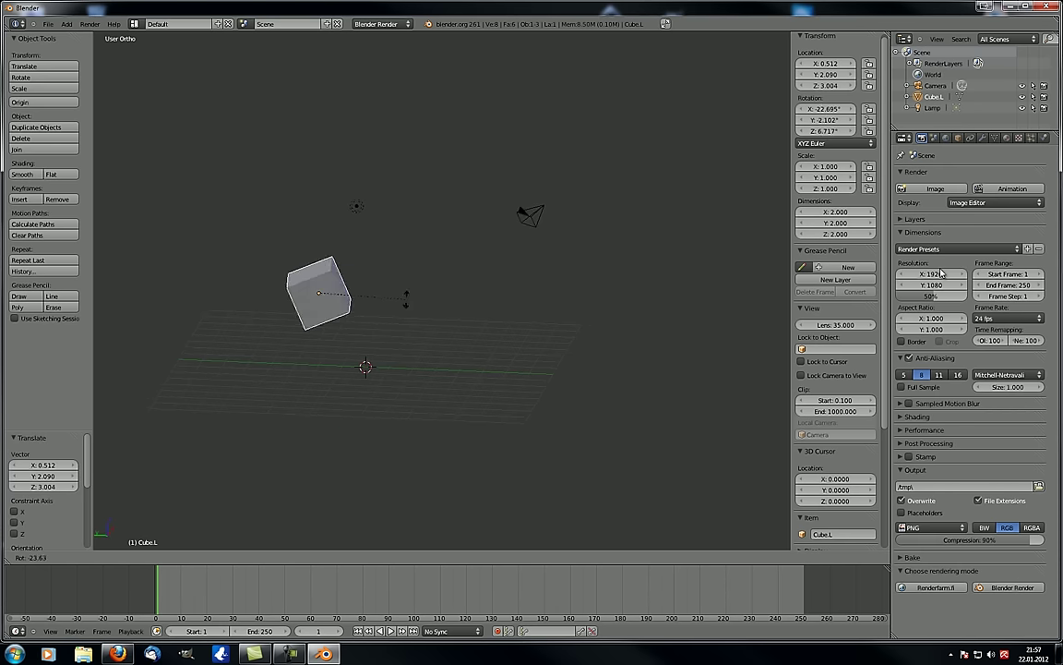
{"action": "right_click", "coordinate": [405, 299]}
{"action": "key", "text": "r"}
{"action": "left_click", "coordinate": [474, 286]}
{"action": "middle_click_drag", "start_coordinate": [475, 286], "coordinate": [428, 319]}
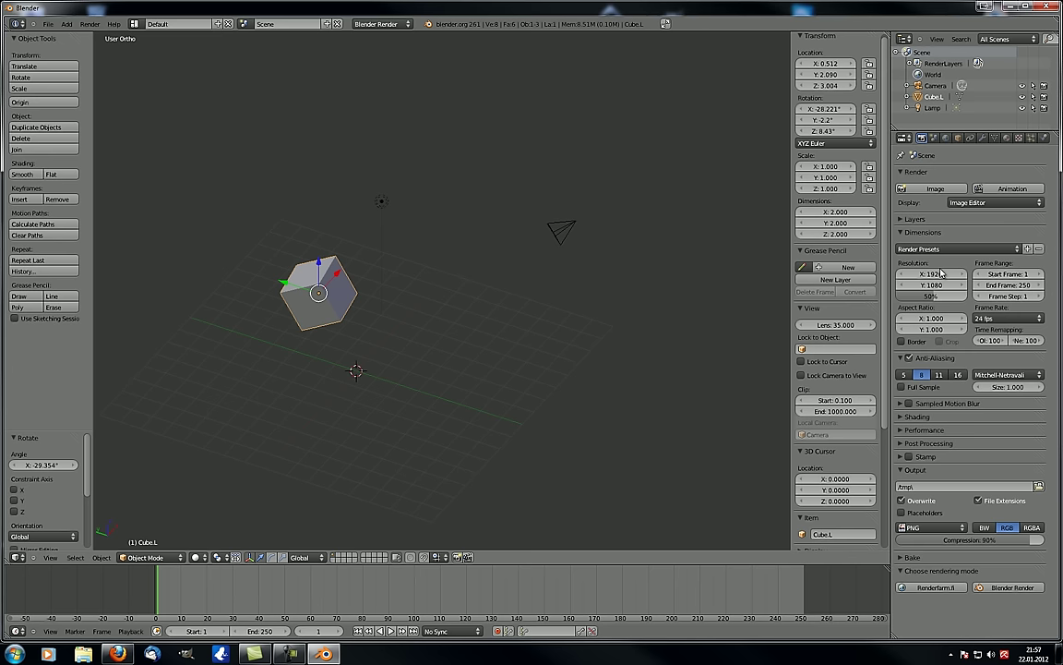
Look over the object Apply options and apply the cube's location.
{"action": "left_click", "coordinate": [101, 557]}
{"action": "mouse_move", "coordinate": [138, 488]}
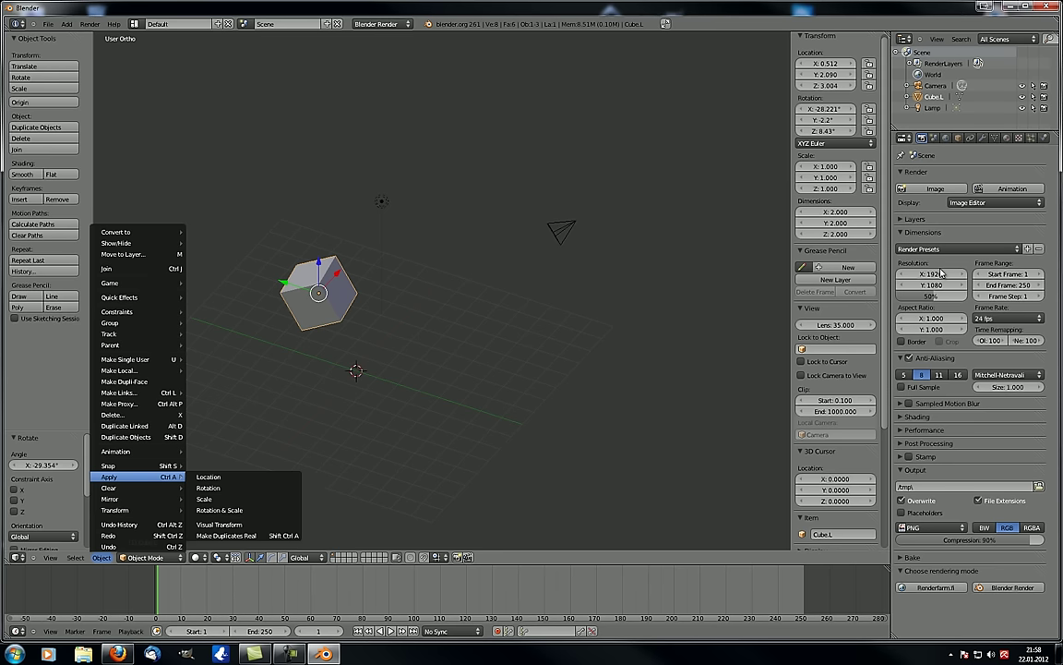
{"action": "middle_click_drag", "start_coordinate": [415, 387], "coordinate": [395, 382]}
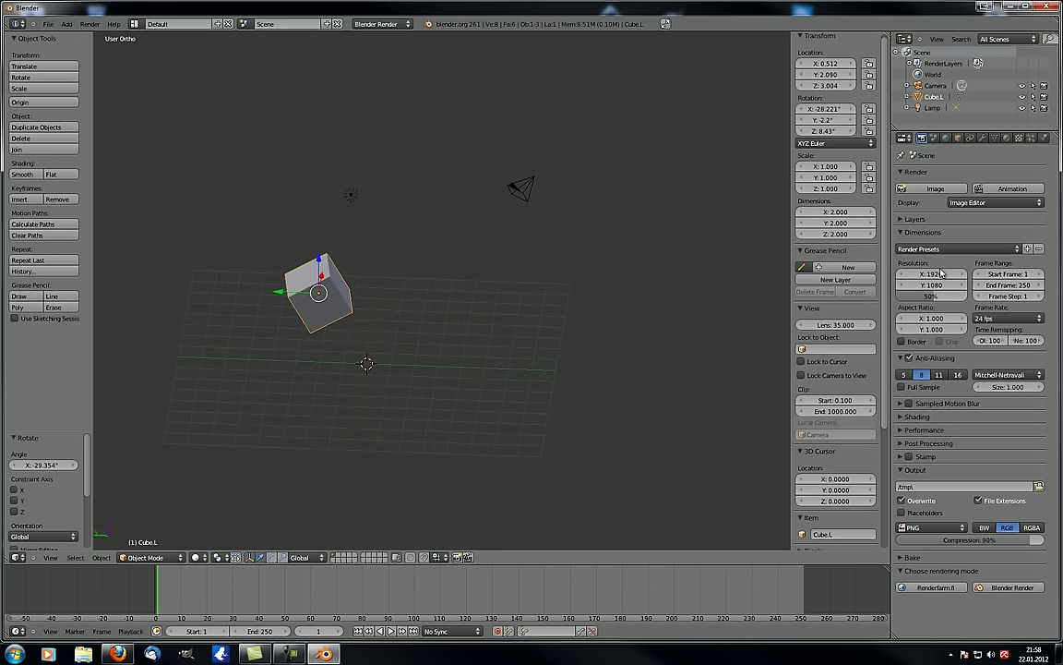
{"action": "key", "text": "ctrl+a"}
{"action": "left_click", "coordinate": [297, 380]}
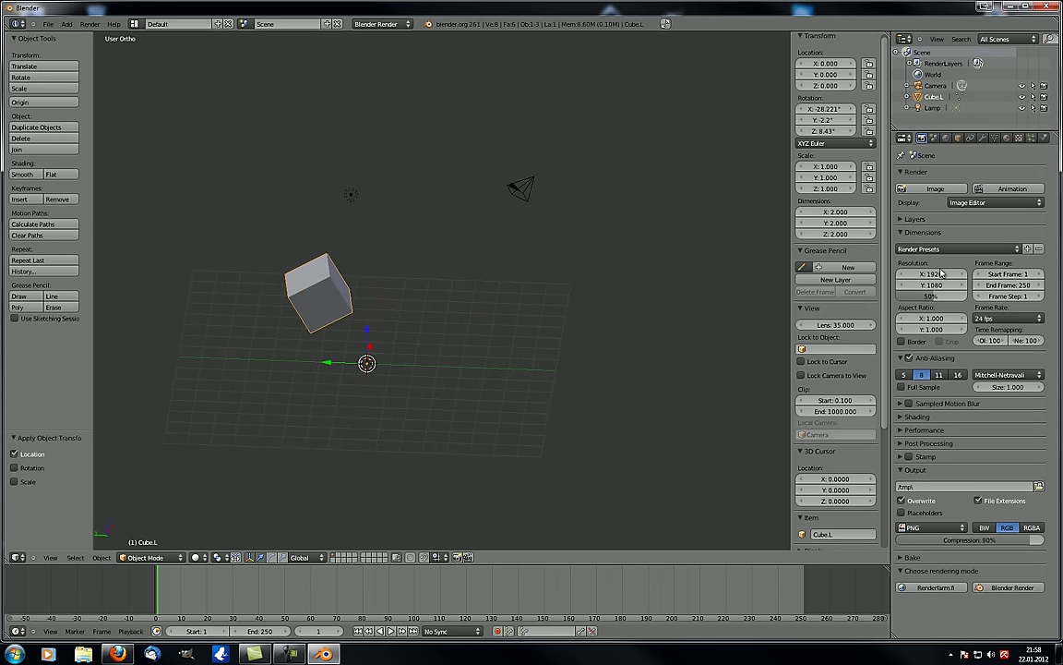
Apply the cube's rotation and scale as separate transforms.
{"action": "key", "text": "ctrl+s"}
{"action": "key", "text": "Escape"}
{"action": "key", "text": "ctrl+a"}
{"action": "left_click", "coordinate": [297, 388]}
{"action": "key", "text": "ctrl+a"}
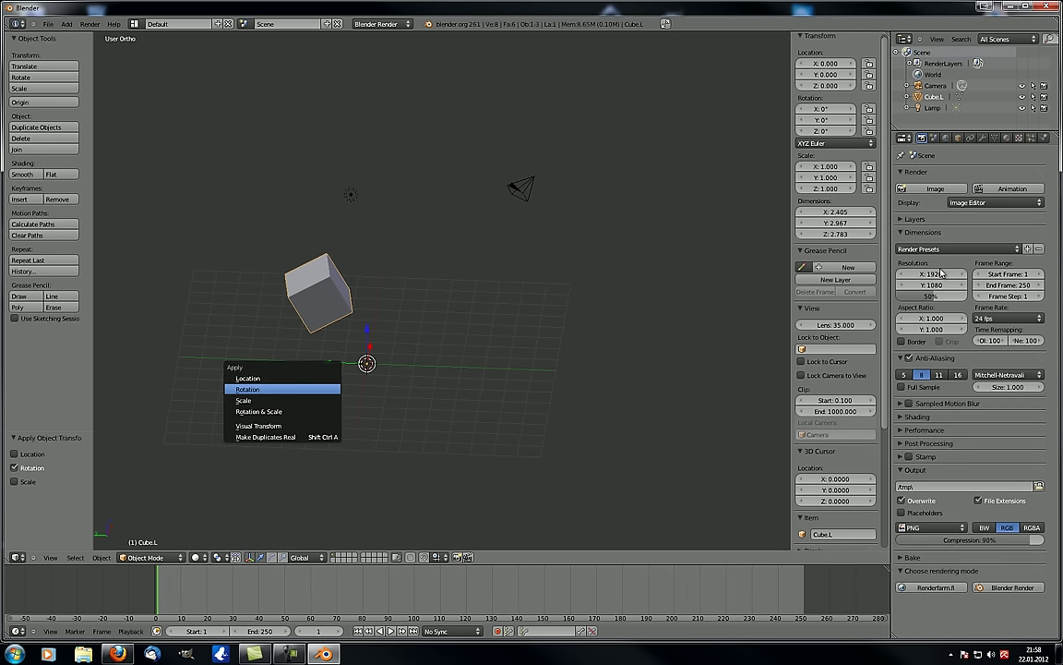
{"action": "left_click", "coordinate": [297, 400]}
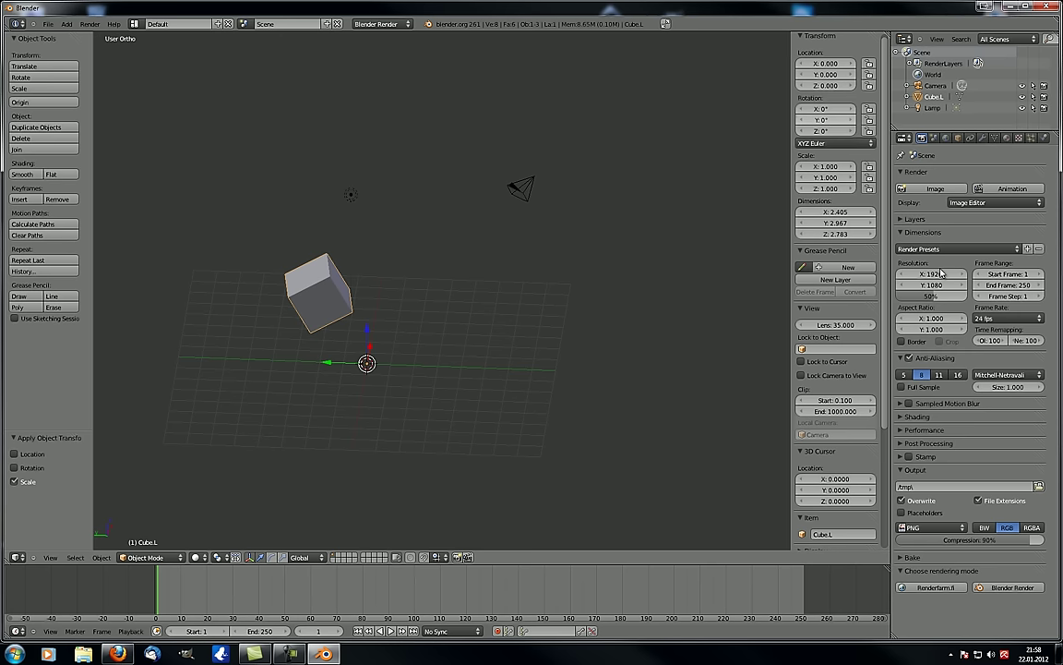
Clear the cube's rotation to test the effect of the applied transforms.
{"action": "mouse_move", "coordinate": [443, 304]}
{"action": "middle_mouse_down"}
{"action": "mouse_move", "coordinate": [461, 270]}
{"action": "mouse_move", "coordinate": [420, 282]}
{"action": "mouse_move", "coordinate": [450, 284]}
{"action": "middle_mouse_up"}
{"action": "left_click", "coordinate": [101, 556]}
{"action": "mouse_move", "coordinate": [135, 486]}
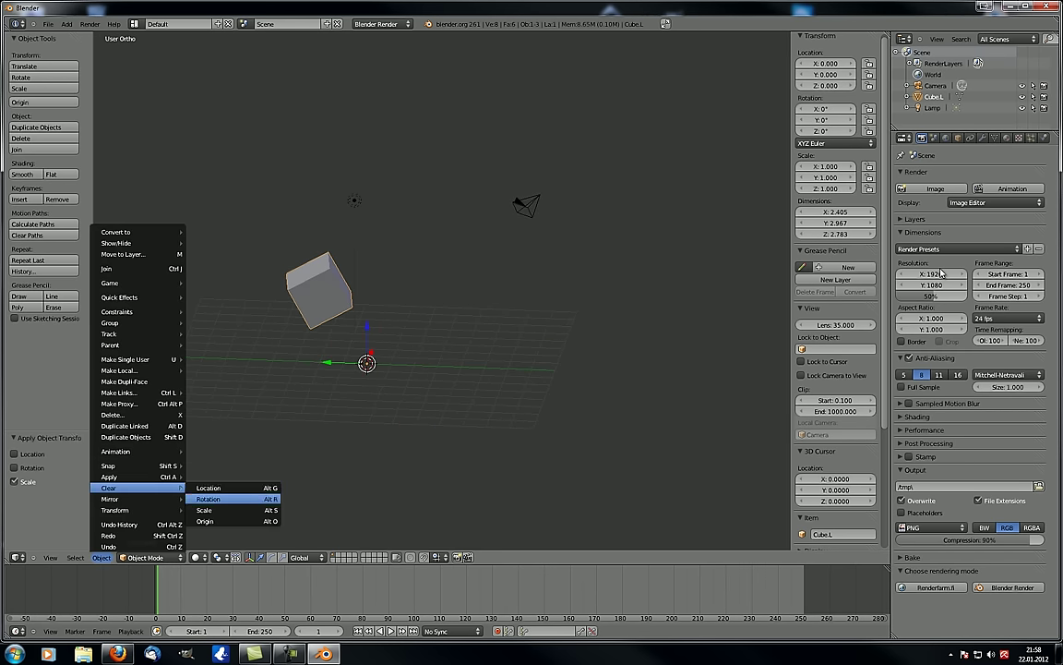
{"action": "left_click", "coordinate": [234, 498]}
{"action": "left_click", "coordinate": [101, 556]}
{"action": "mouse_move", "coordinate": [443, 305]}
{"action": "middle_mouse_down"}
{"action": "mouse_move", "coordinate": [414, 319]}
{"action": "mouse_move", "coordinate": [459, 298]}
{"action": "middle_mouse_up"}
Examine the object Snap options for the selection and the 3D cursor.
{"action": "left_click", "coordinate": [101, 556]}
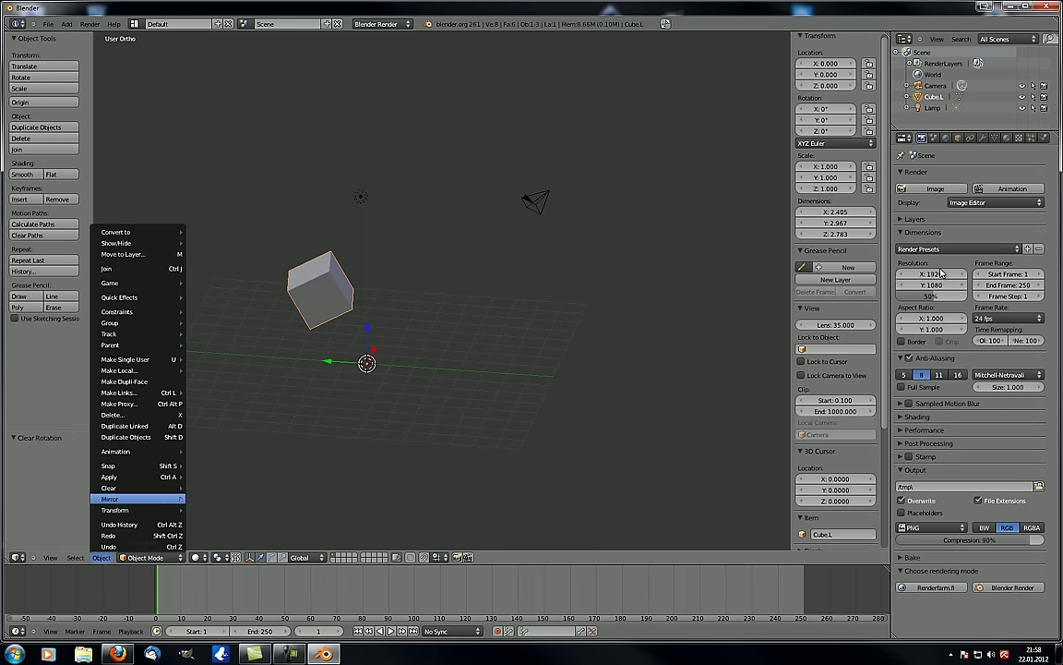
{"action": "mouse_move", "coordinate": [138, 465]}
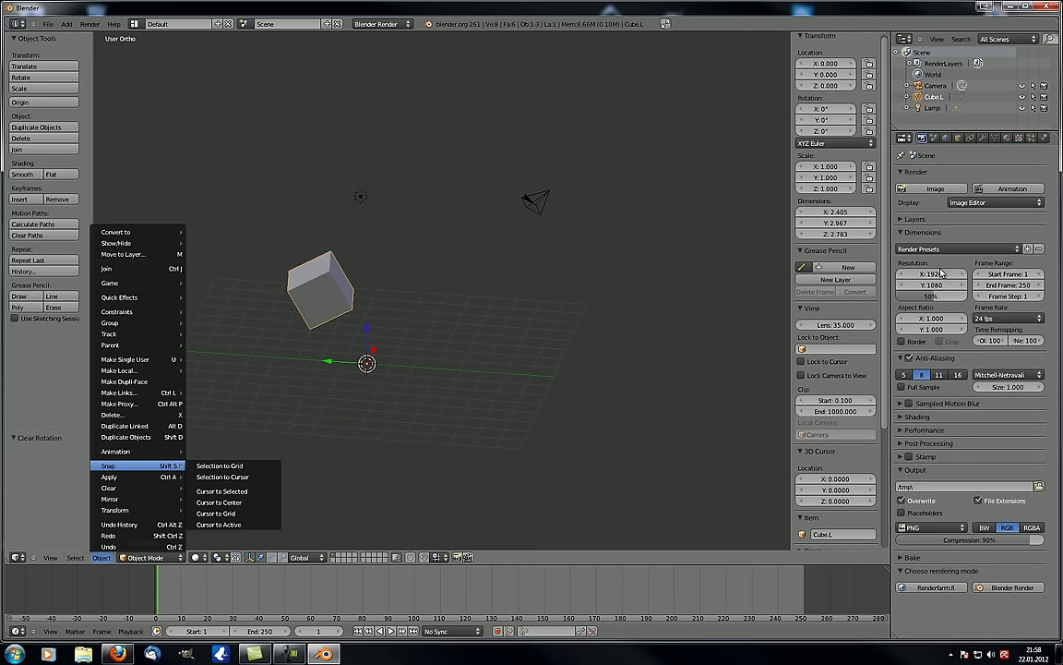
{"action": "key", "text": "Up"}
{"action": "key", "text": "Up"}
{"action": "key", "text": "Up"}
{"action": "key", "text": "Up"}
{"action": "key", "text": "Up"}
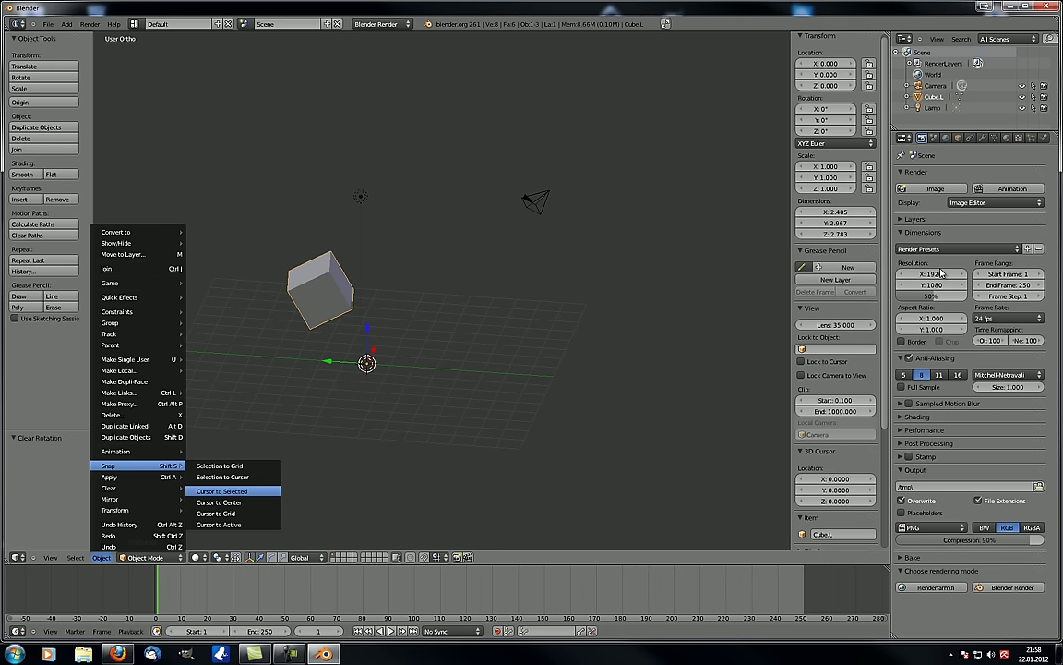
{"action": "key", "text": "Escape"}
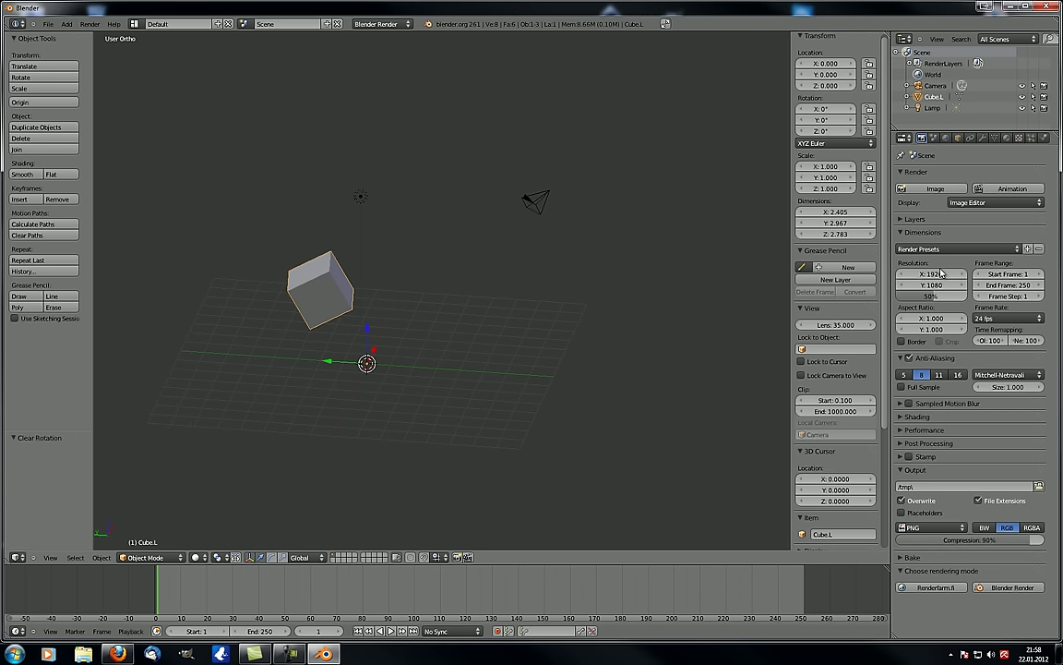
Examine the object Animation commands for inserting keyframes, deleting keyframes and changing the keying set.
{"action": "middle_click_drag", "start_coordinate": [443, 277], "coordinate": [466, 337]}
{"action": "scroll", "coordinate": [467, 337], "scroll_direction": "up", "scroll_amount": 2}
{"action": "left_click", "coordinate": [101, 556]}
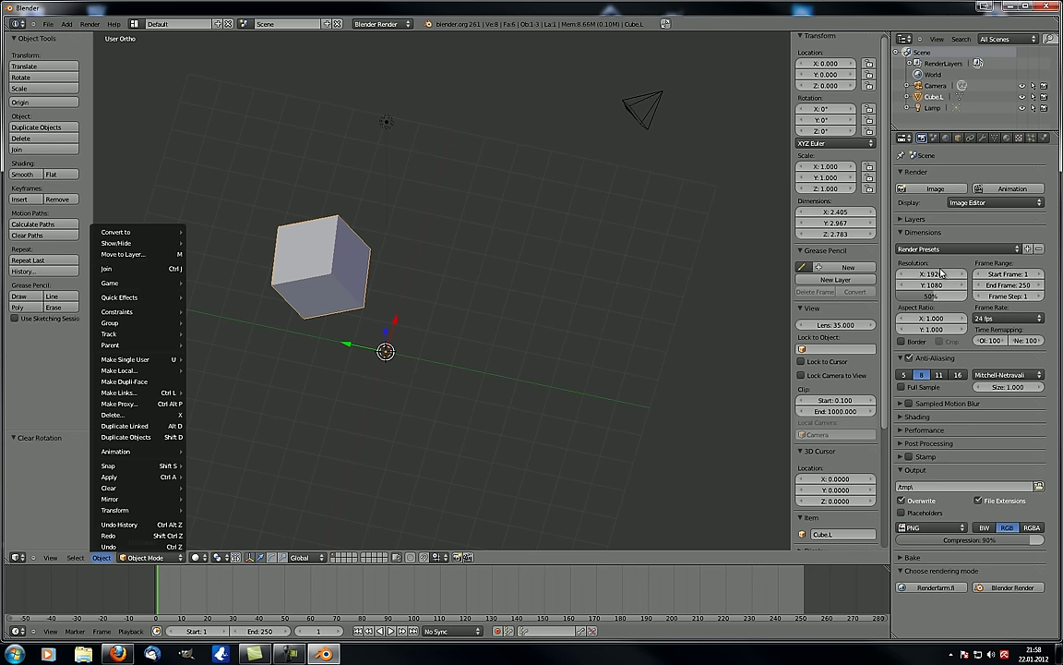
{"action": "key", "text": "Up"}
{"action": "key", "text": "Up"}
{"action": "key", "text": "Up"}
{"action": "key", "text": "Up"}
{"action": "key", "text": "Up"}
{"action": "key", "text": "Up"}
{"action": "key", "text": "Up"}
{"action": "key", "text": "Up"}
{"action": "key", "text": "Up"}
{"action": "key", "text": "Right"}
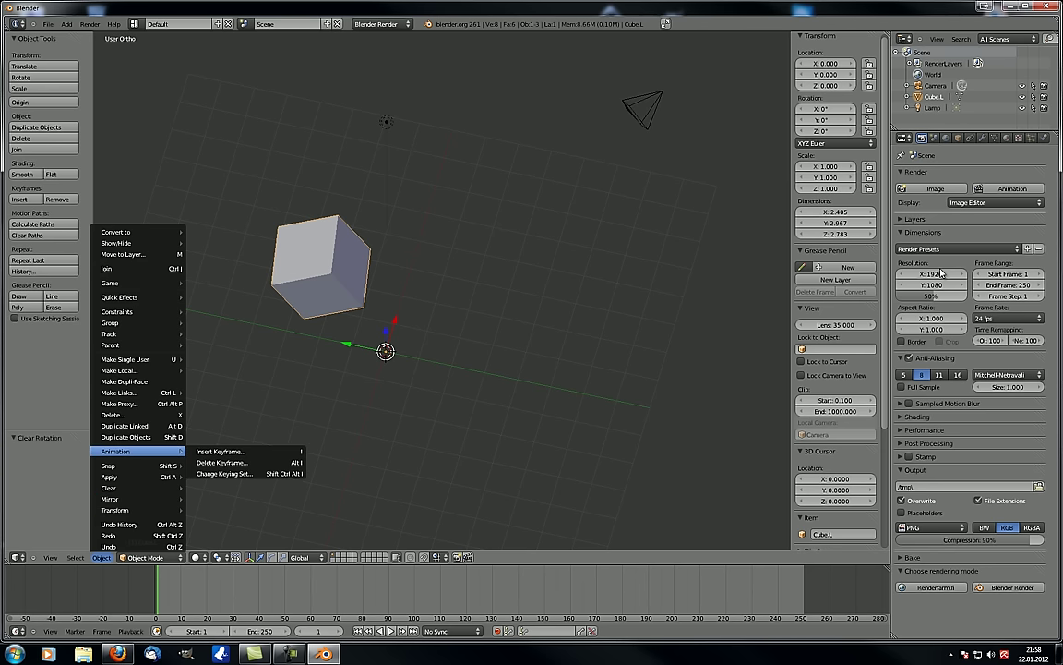
{"action": "key", "text": "Down"}
{"action": "key", "text": "Down"}
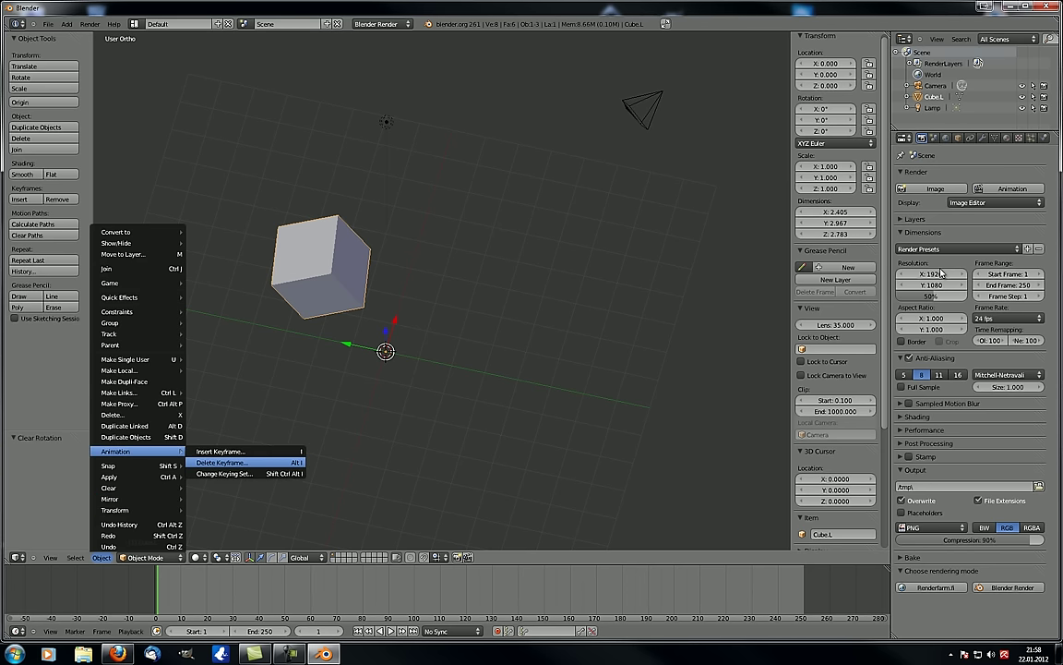
{"action": "key", "text": "Down"}
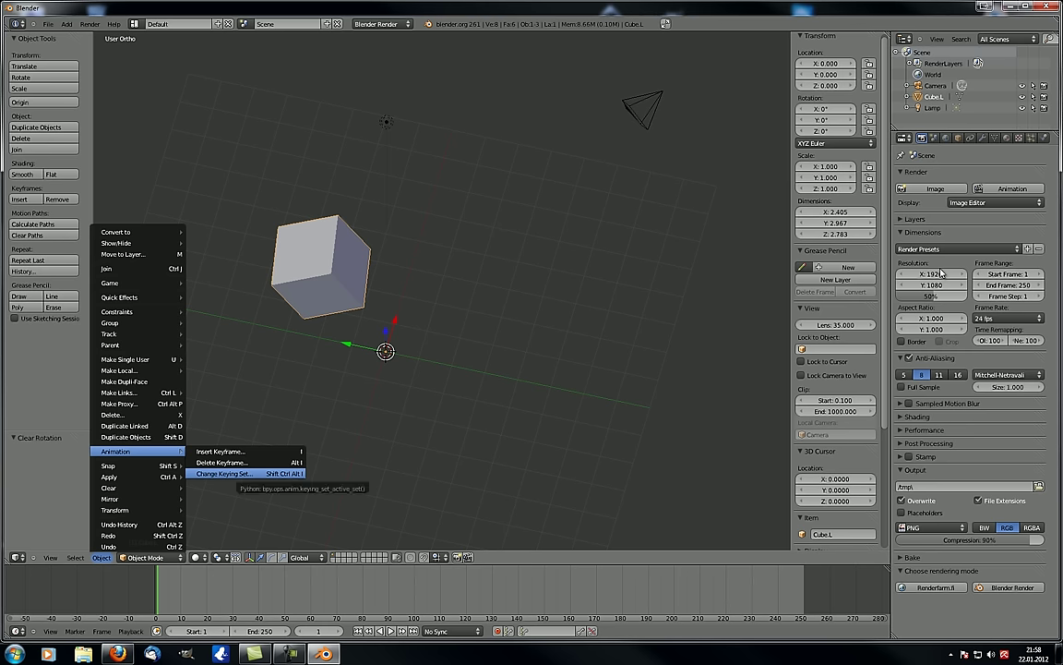
{"action": "key", "text": "Up"}
{"action": "key", "text": "Left"}
Look through the object commands Duplicate Objects, Duplicate Linked, Delete, Make Proxy and Make Links.
{"action": "key", "text": "Up"}
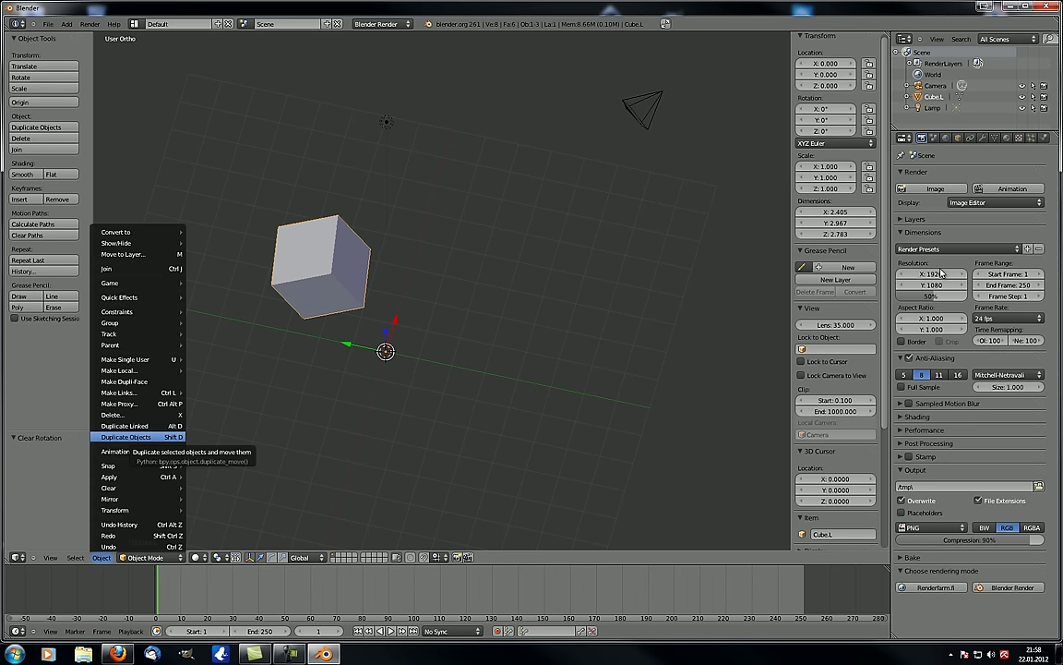
{"action": "key", "text": "Up"}
{"action": "key", "text": "Up"}
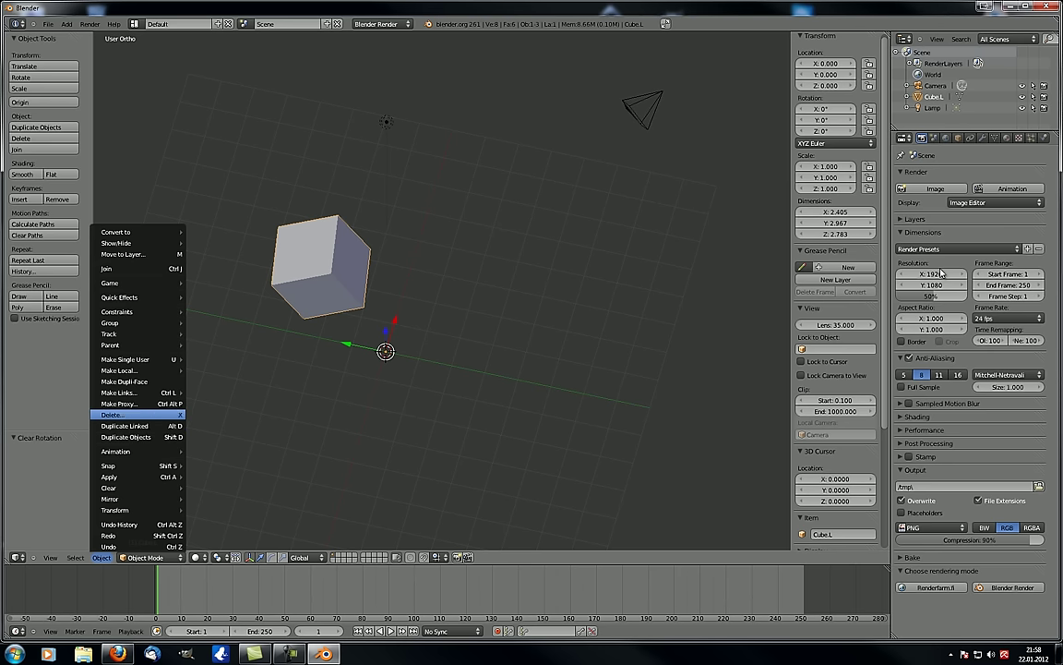
{"action": "key", "text": "Up"}
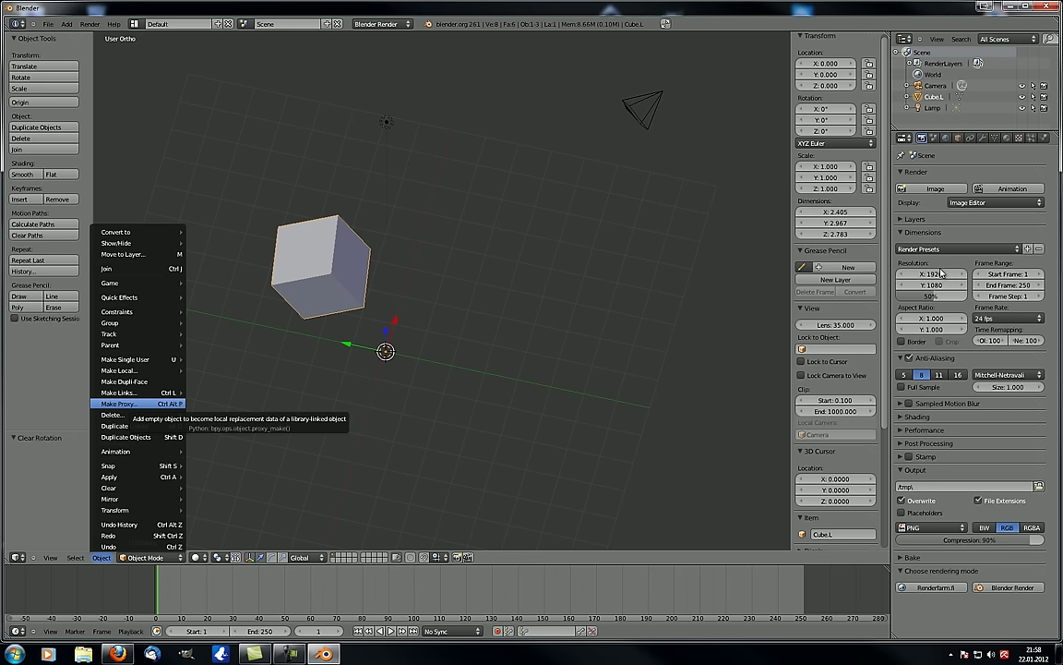
{"action": "key", "text": "Up"}
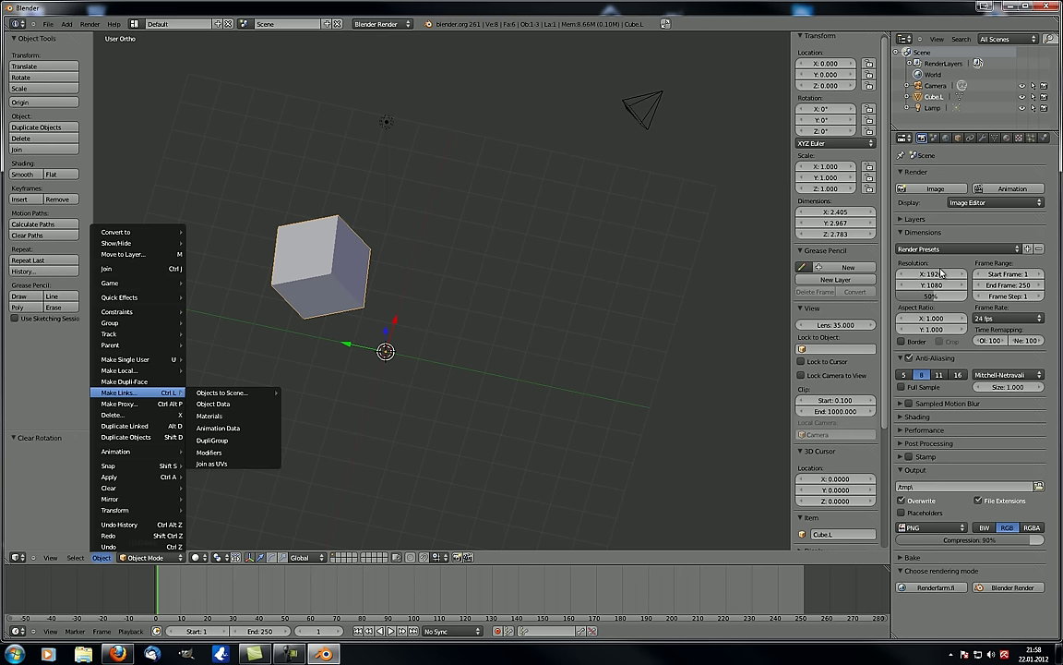
{"action": "key", "text": "Escape"}
Examine the Make Links options for the cube, from Objects to Scene through Modifiers.
{"action": "middle_click_drag", "start_coordinate": [441, 291], "coordinate": [398, 246]}
{"action": "scroll", "coordinate": [384, 267], "scroll_direction": "down", "scroll_amount": 2}
{"action": "key", "text": "ctrl+l"}
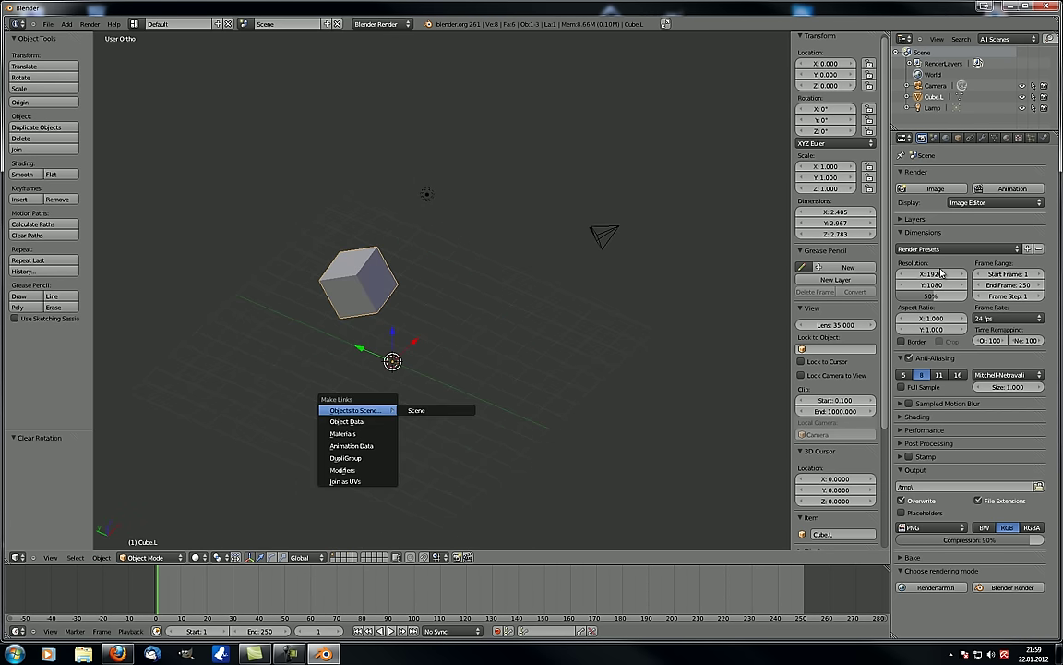
{"action": "key", "text": "Down"}
{"action": "key", "text": "Down"}
{"action": "key", "text": "Down"}
{"action": "key", "text": "Down"}
{"action": "key", "text": "Down"}
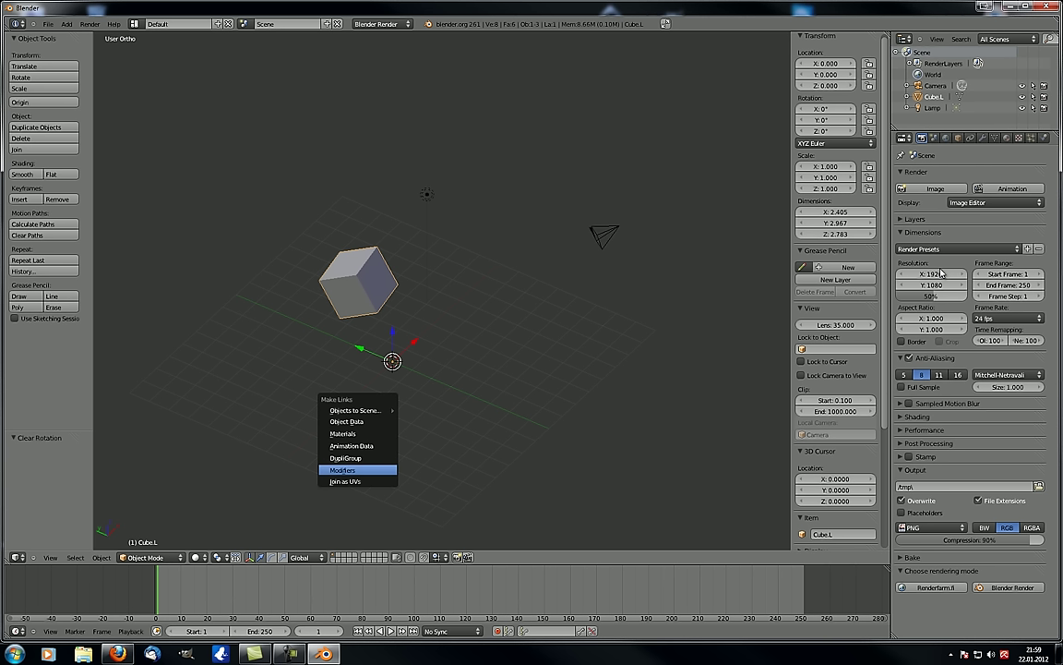
{"action": "key", "text": "Up"}
{"action": "key", "text": "Up"}
{"action": "key", "text": "Up"}
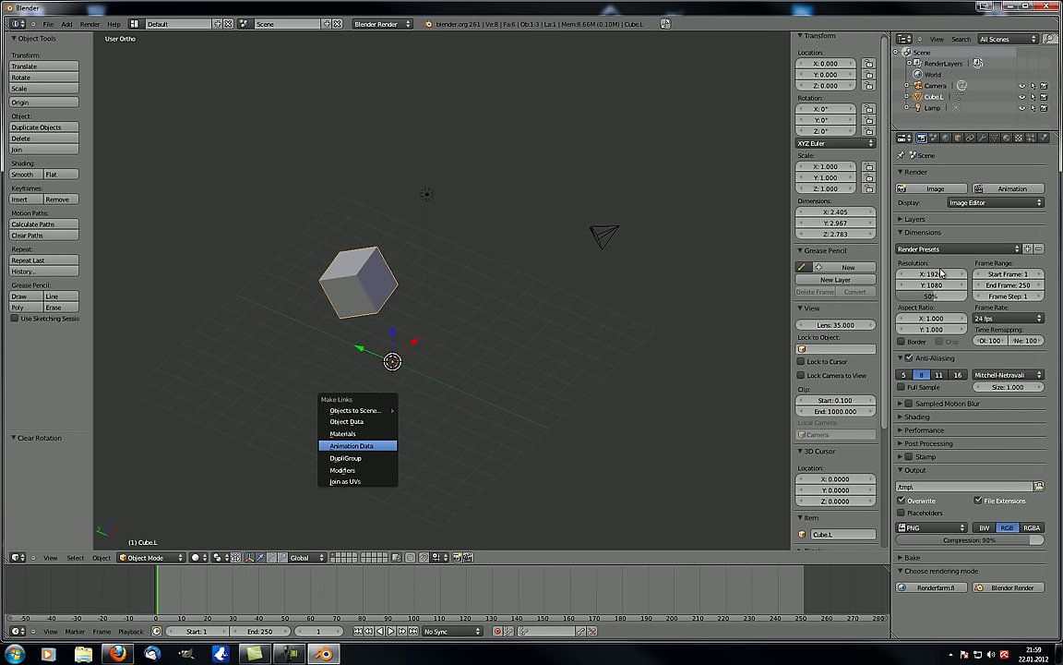
{"action": "key", "text": "Escape"}
Look through the object commands Make Dupli-Face, Make Single User and the Quick Effects for fur, explode, smoke and fluid.
{"action": "left_click", "coordinate": [102, 557]}
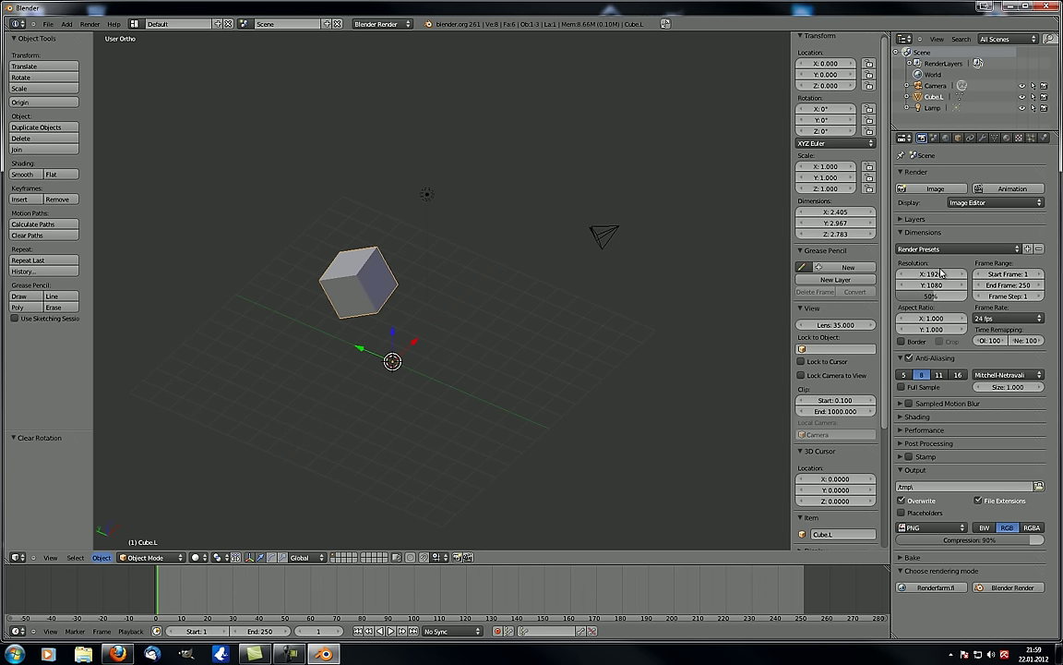
{"action": "left_click", "coordinate": [102, 557]}
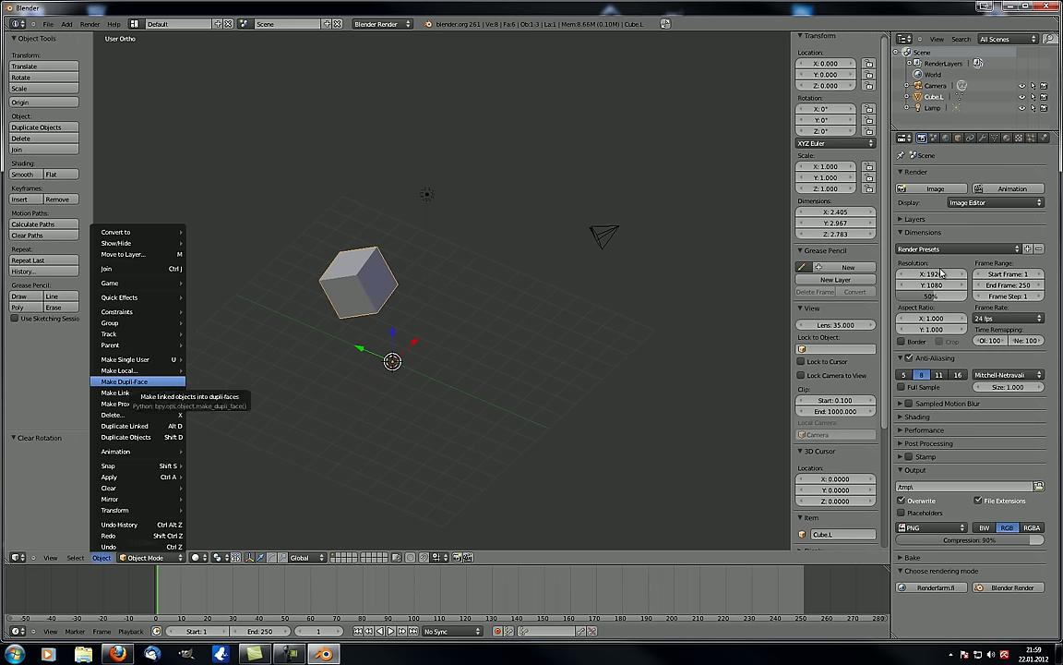
{"action": "mouse_move", "coordinate": [120, 370]}
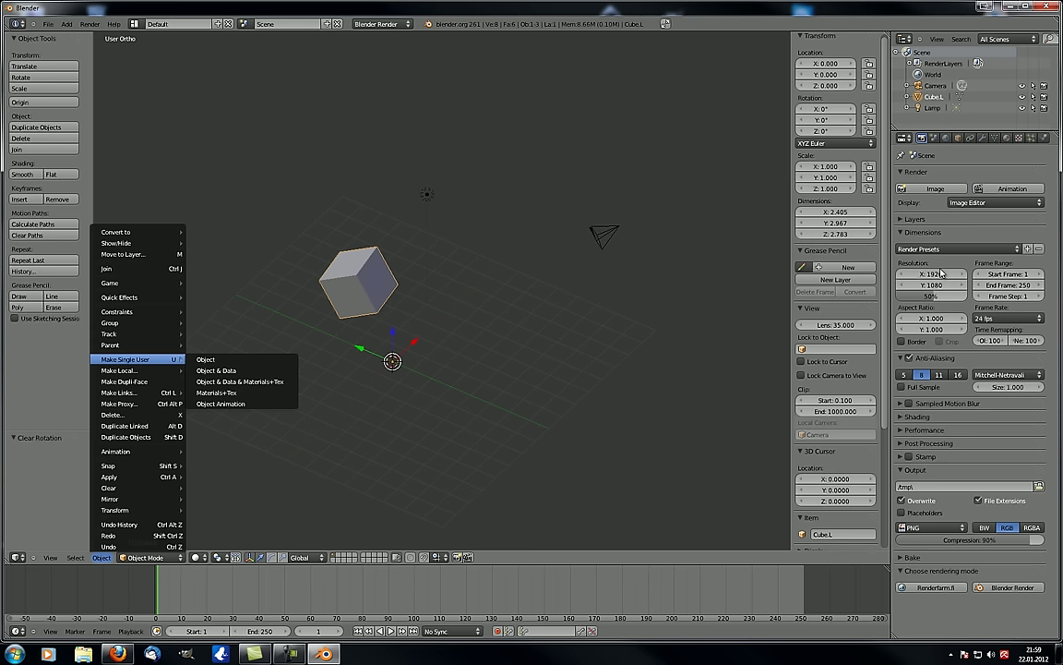
{"action": "mouse_move", "coordinate": [115, 322]}
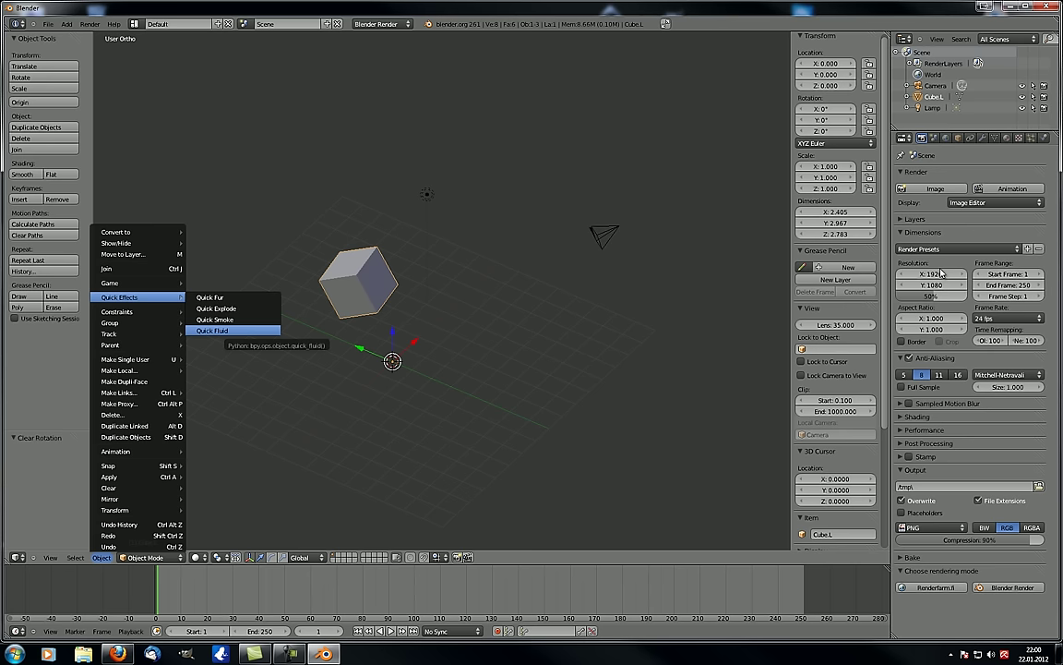
{"action": "key", "text": "Up"}
{"action": "key", "text": "Up"}
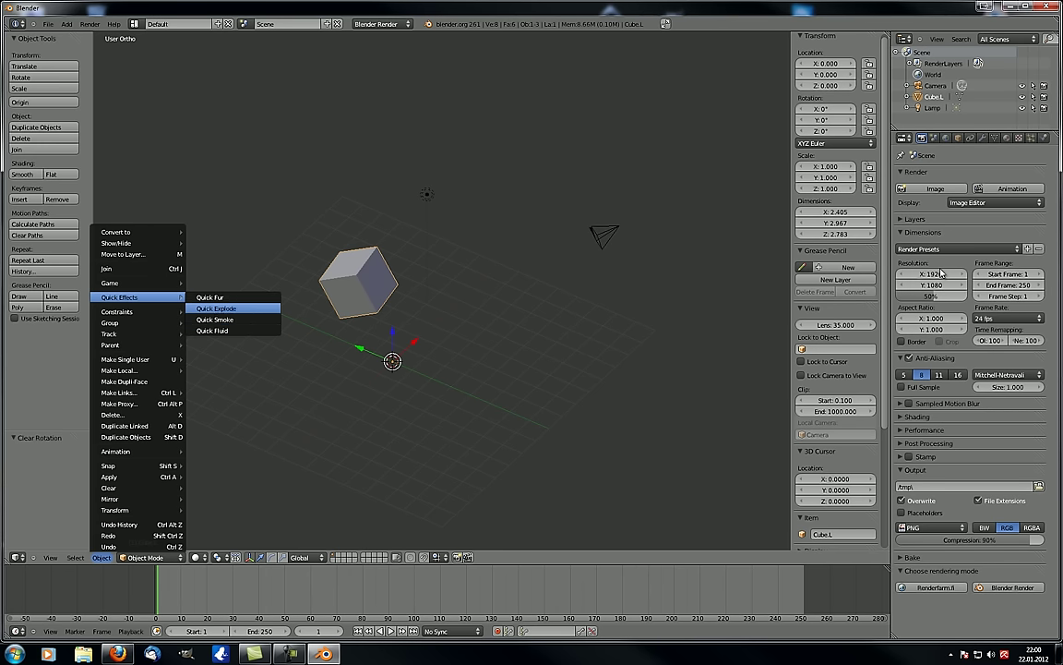
{"action": "key", "text": "Up"}
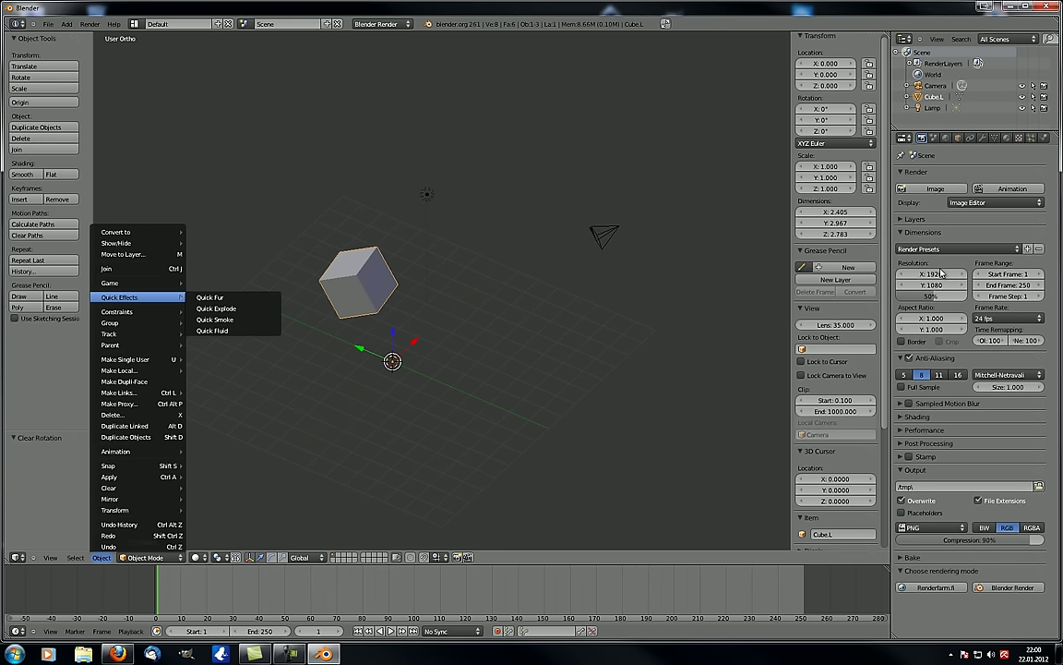
Look through the object commands Game, Join, Move to Layer, Show/Hide and Convert to, including their options.
{"action": "key", "text": "Left"}
{"action": "key", "text": "Up"}
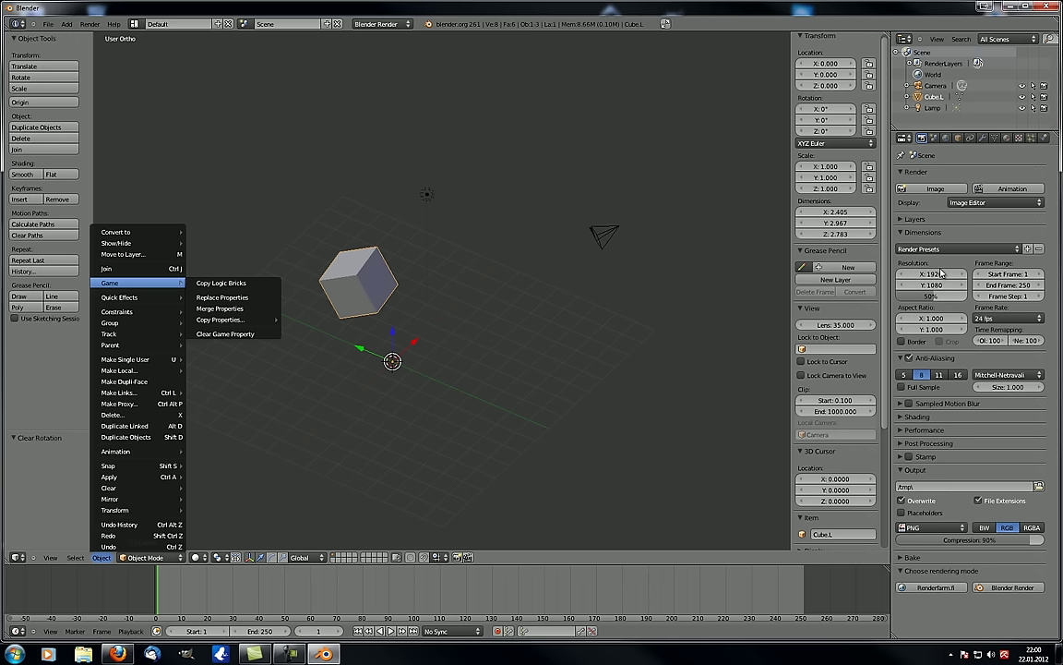
{"action": "key", "text": "Up"}
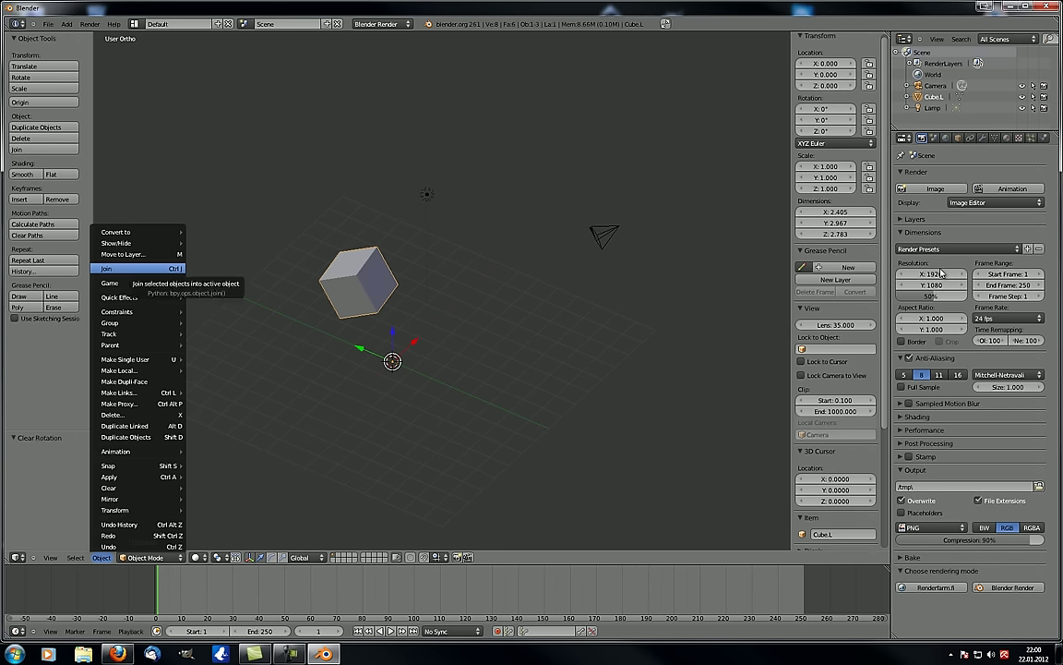
{"action": "key", "text": "Up"}
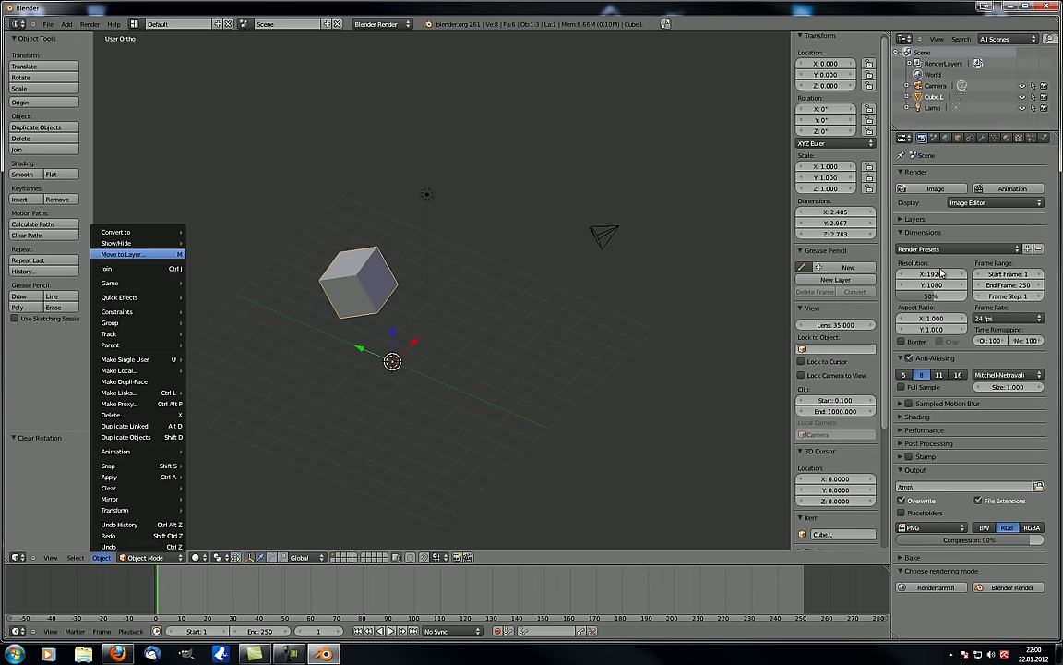
{"action": "key", "text": "Up"}
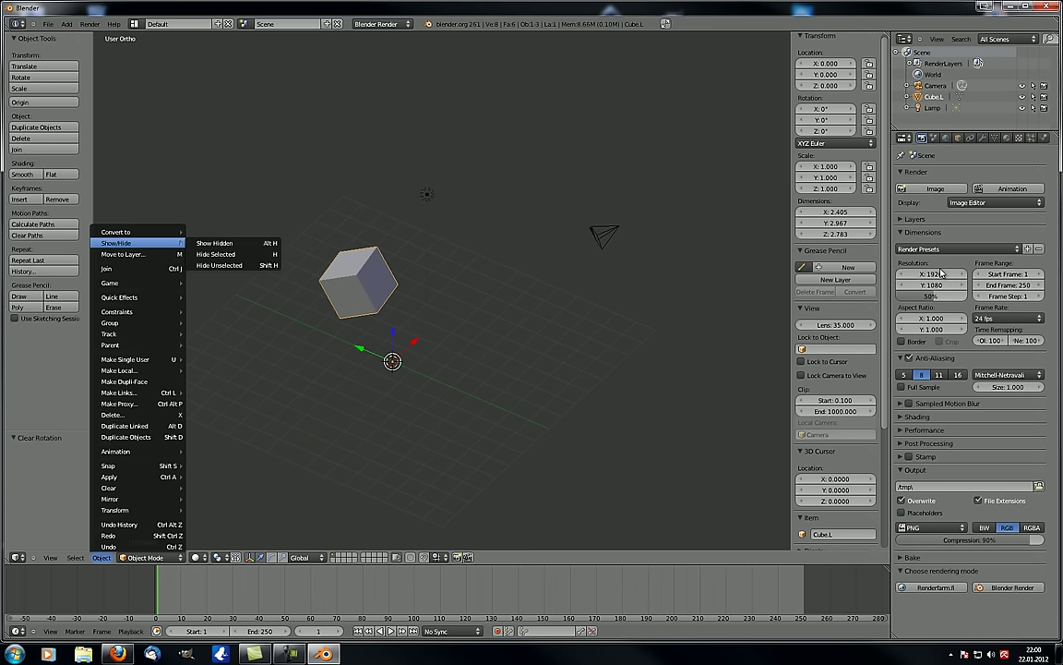
{"action": "key", "text": "Up"}
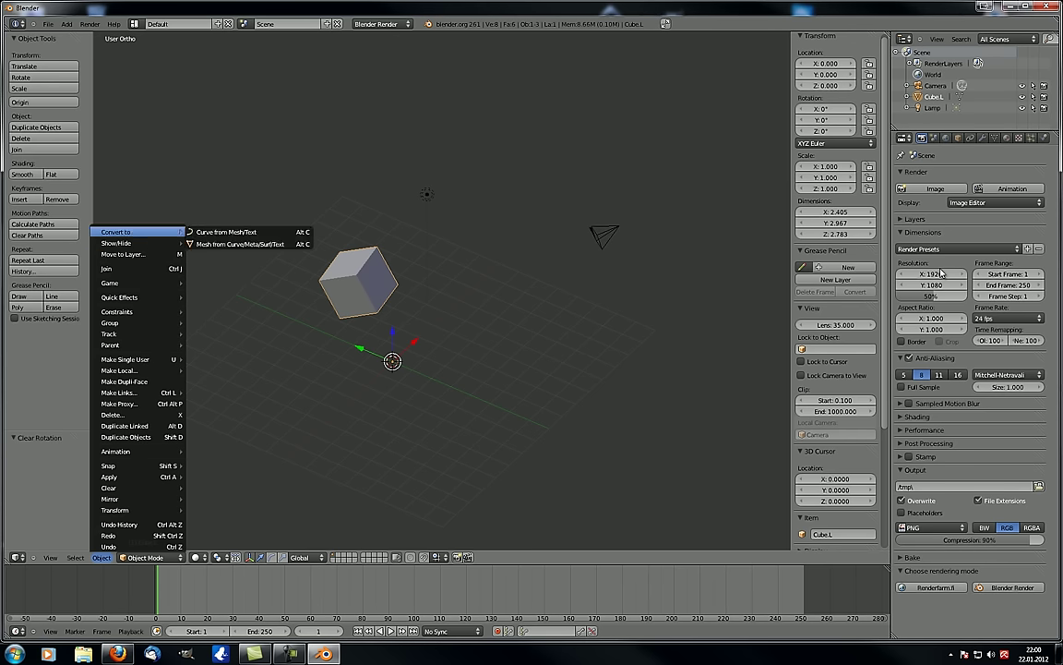
{"action": "key", "text": "Down"}
{"action": "key", "text": "Down"}
{"action": "key", "text": "Up"}
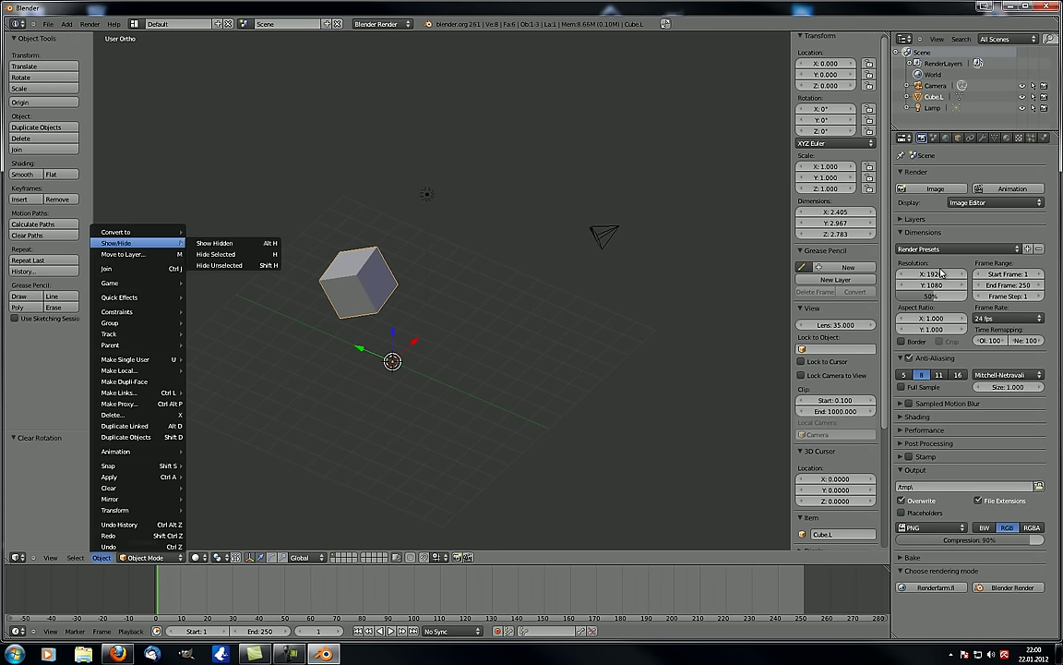
{"action": "key", "text": "Up"}
{"action": "key", "text": "Down"}
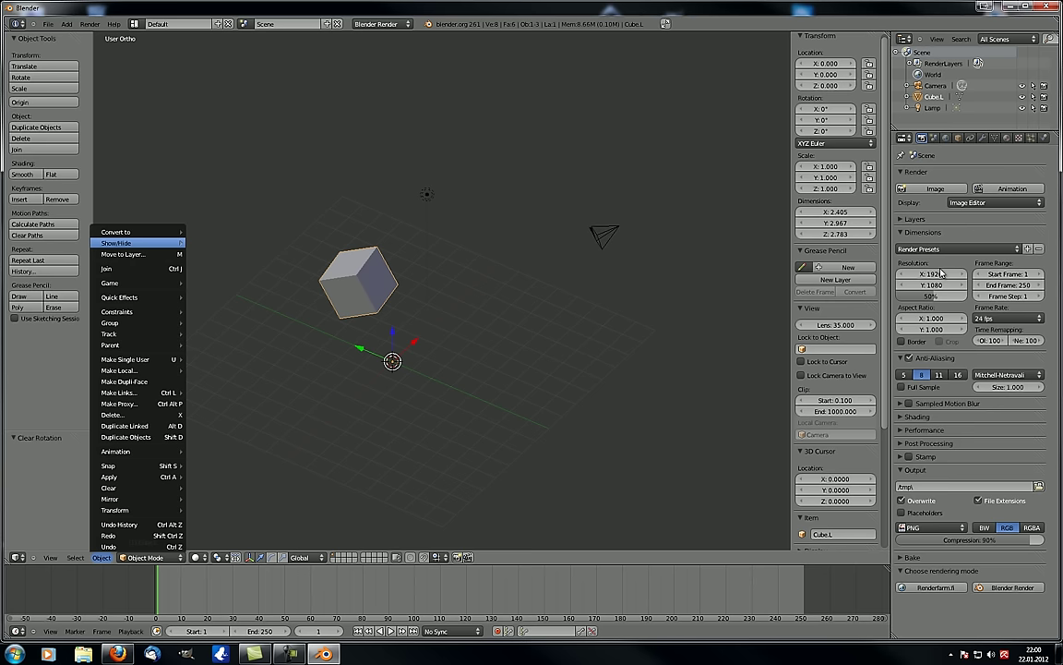
Hide the selected cube in the 3D view and bring it back with Show Hidden.
{"action": "middle_click_drag", "start_coordinate": [443, 296], "coordinate": [523, 300]}
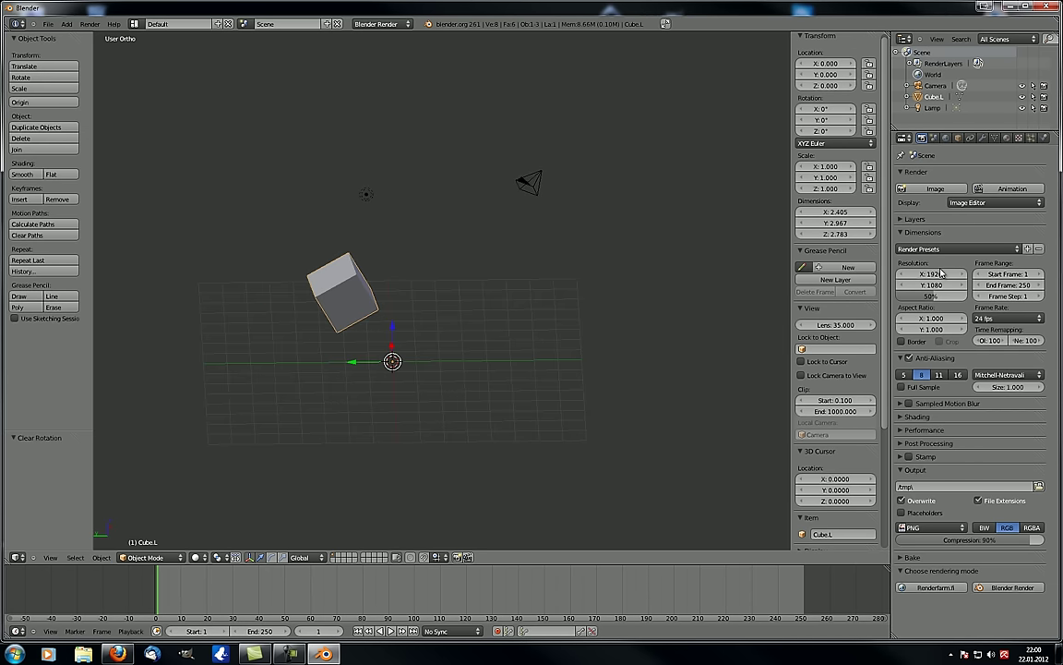
{"action": "key", "text": "KP_2"}
{"action": "key", "text": "KP_2"}
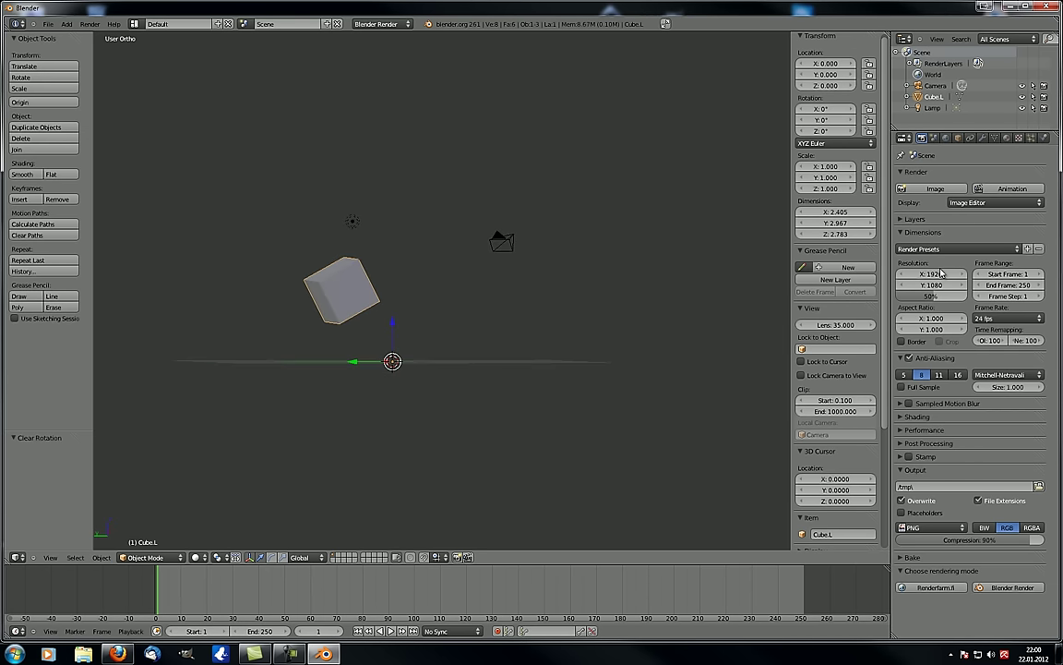
{"action": "middle_click_drag", "start_coordinate": [314, 401], "coordinate": [344, 307]}
{"action": "scroll", "coordinate": [343, 307], "scroll_direction": "up", "scroll_amount": 3}
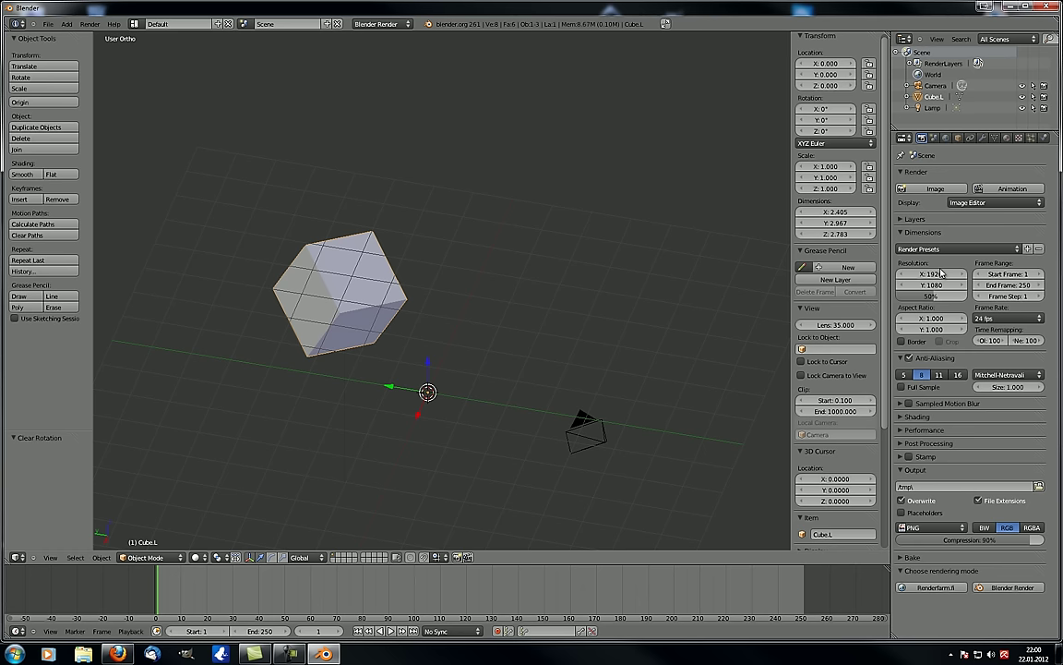
{"action": "key", "text": "h"}
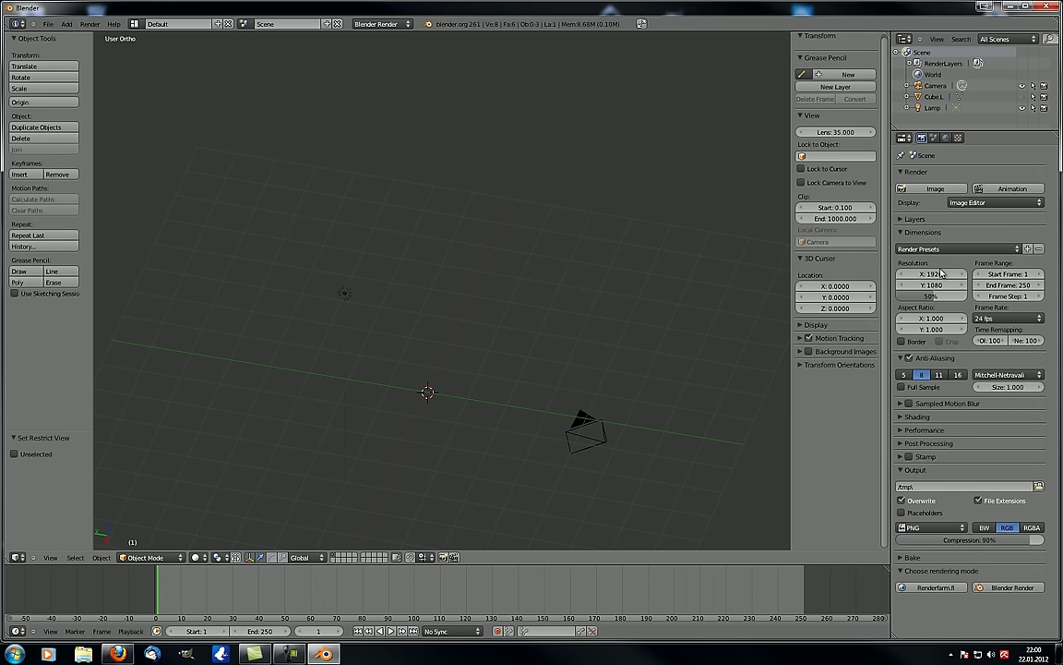
{"action": "key", "text": "alt+h"}
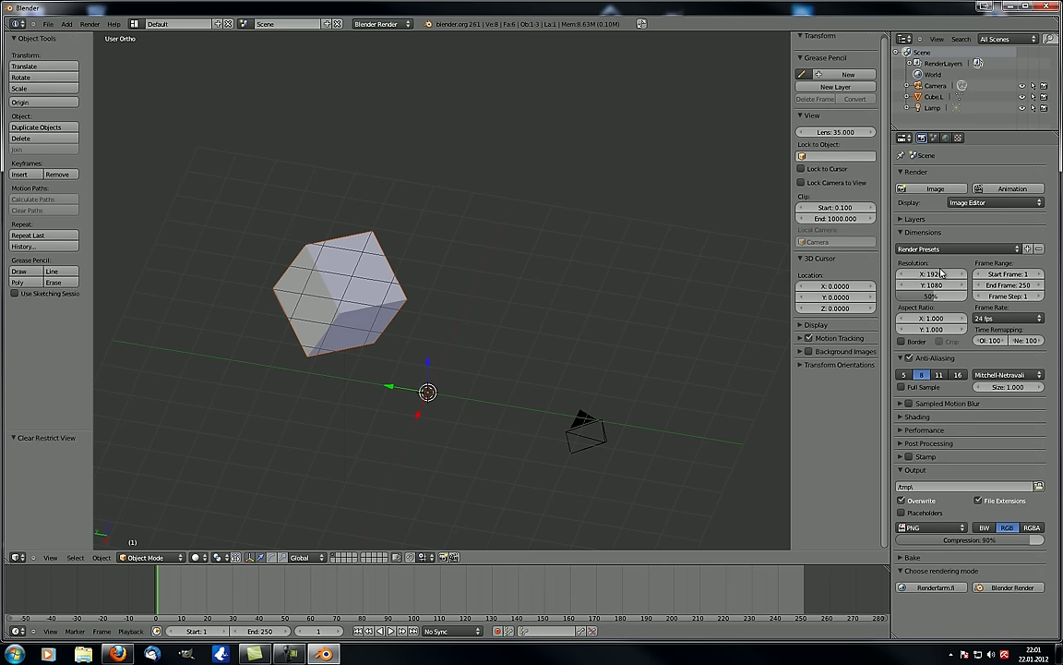
Deselect all objects in the scene and make the cube the only selected object.
{"action": "middle_click_drag", "start_coordinate": [526, 138], "coordinate": [380, 281]}
{"action": "right_click", "coordinate": [379, 282]}
{"action": "key", "text": "a"}
{"action": "scroll", "coordinate": [379, 282], "scroll_direction": "down", "scroll_amount": 4}
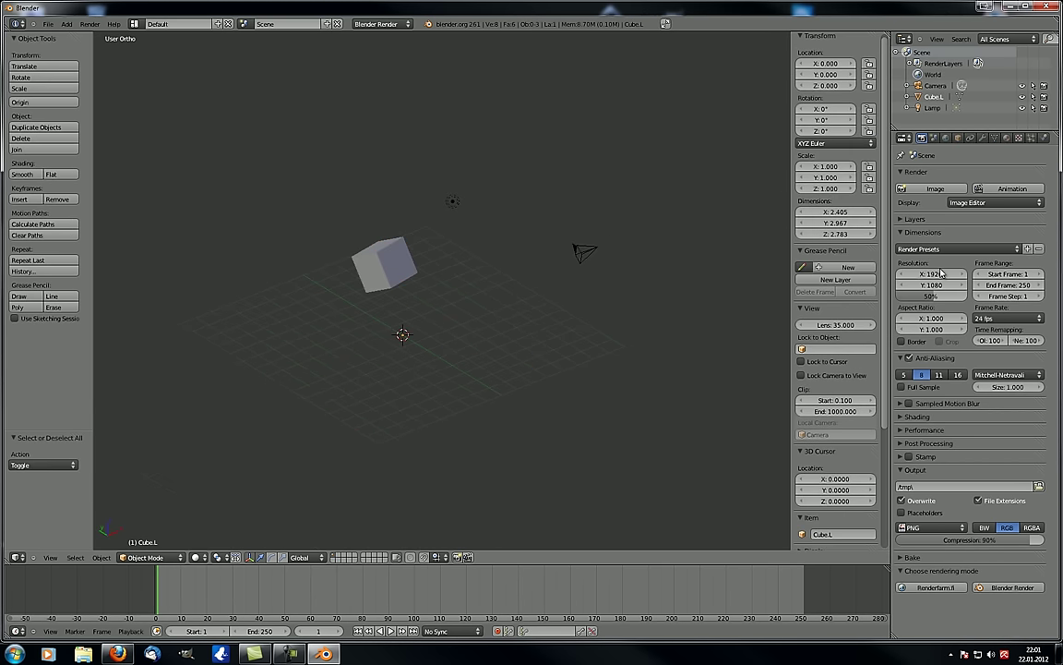
{"action": "scroll", "coordinate": [467, 297], "scroll_direction": "up", "scroll_amount": 4}
{"action": "middle_click_drag", "start_coordinate": [471, 182], "coordinate": [436, 232], "text": "shift"}
{"action": "scroll", "coordinate": [436, 233], "scroll_direction": "up", "scroll_amount": 1}
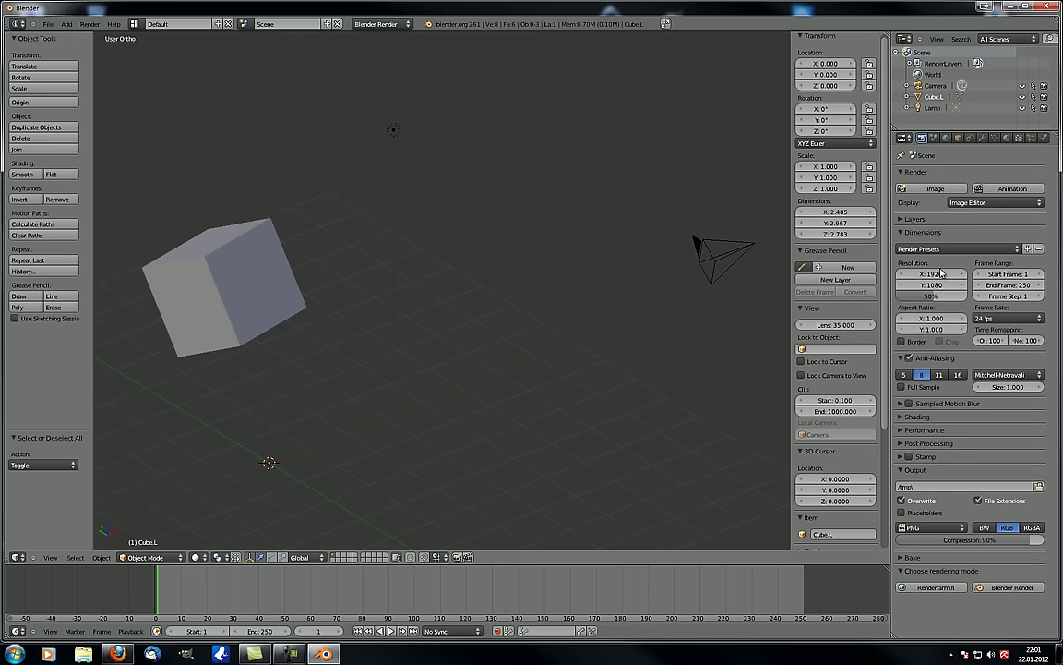
{"action": "scroll", "coordinate": [446, 247], "scroll_direction": "down", "scroll_amount": 3}
{"action": "middle_click_drag", "start_coordinate": [446, 246], "coordinate": [616, 192]}
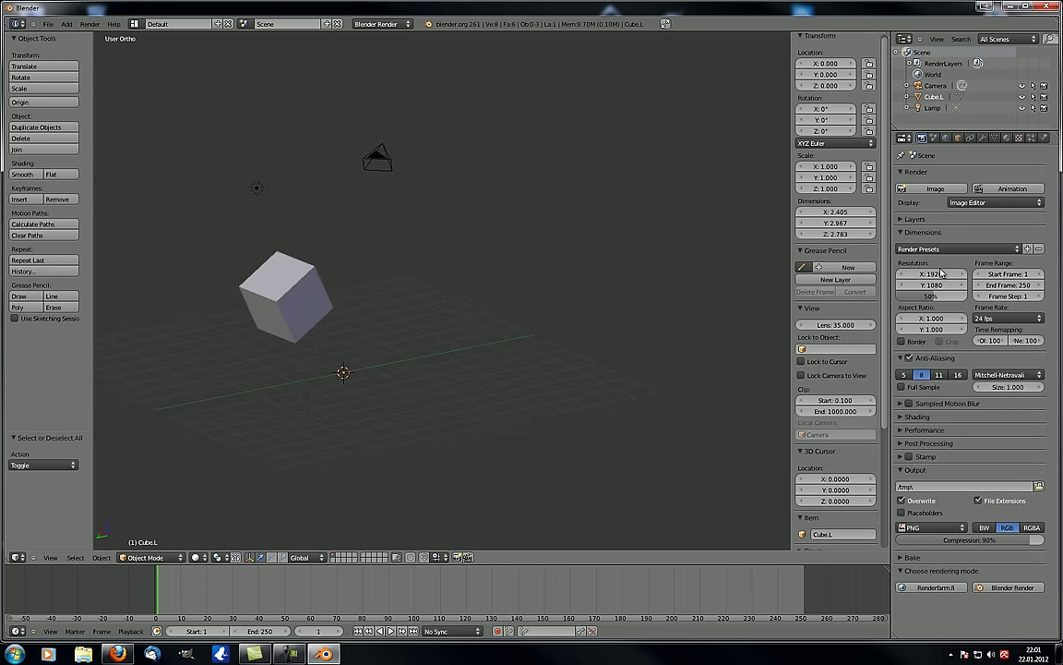
{"action": "right_click", "coordinate": [285, 297]}
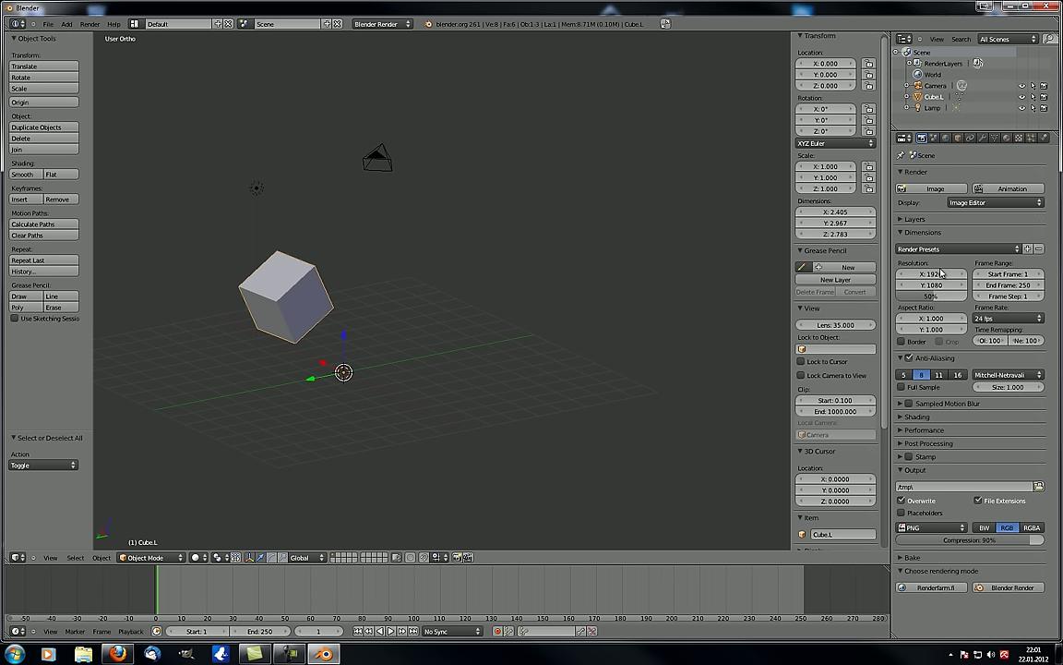